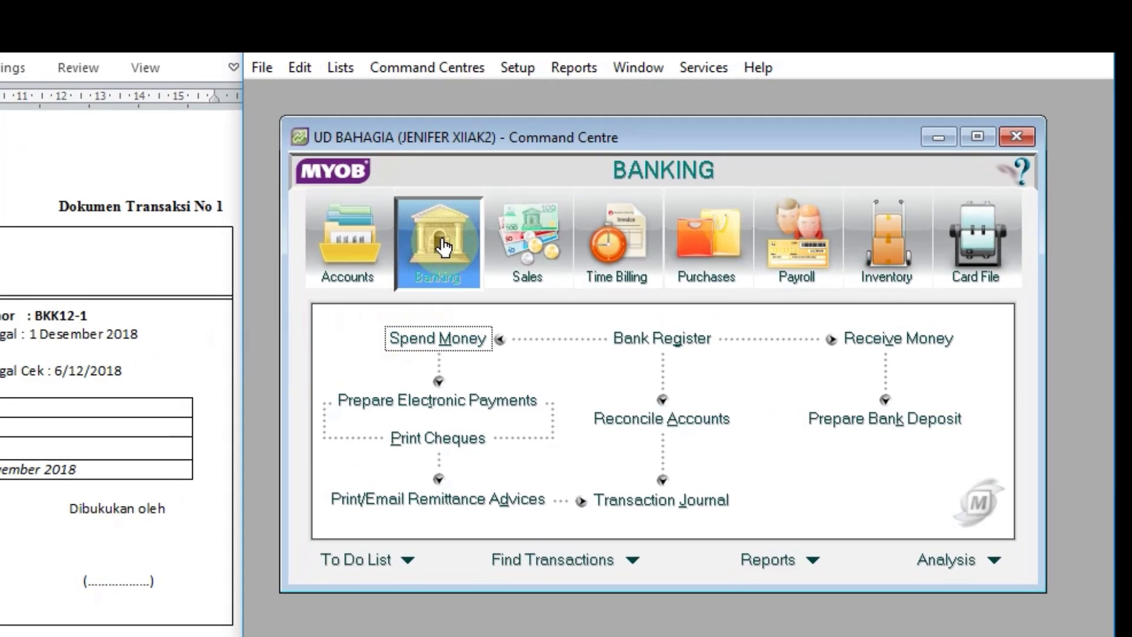
Step: Start a Spend Money entry paid from account 1-1100 CASH IN BANK, with tax-inclusive amounts turned off
{"action": "left_click", "coordinate": [446, 341]}
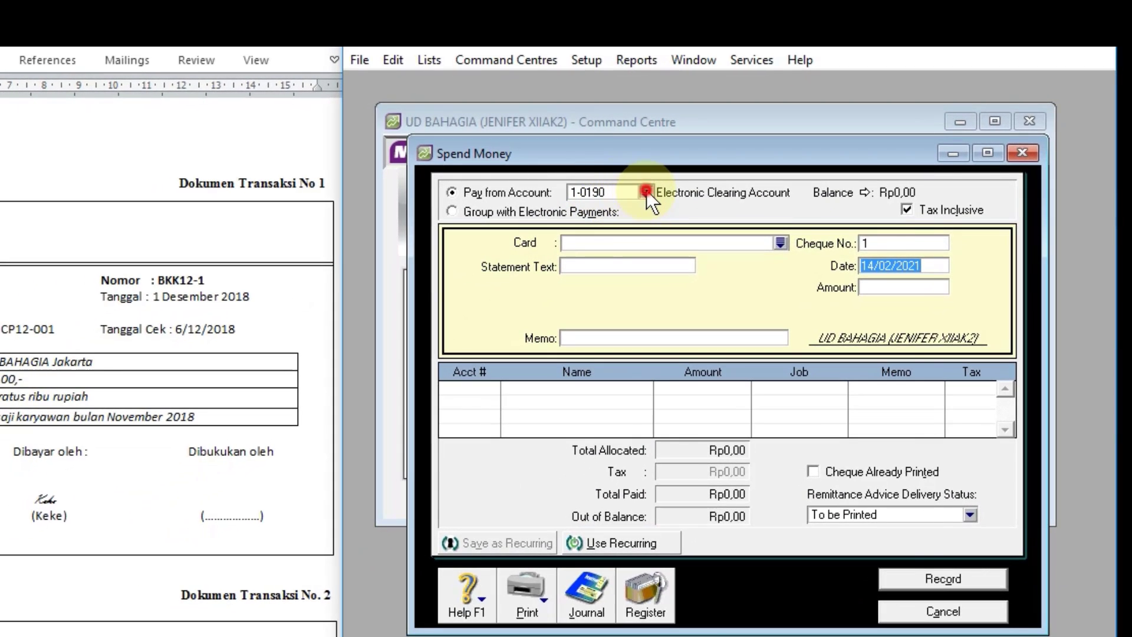
{"action": "left_click", "coordinate": [647, 191]}
{"action": "left_click", "coordinate": [609, 306]}
{"action": "left_click", "coordinate": [609, 306]}
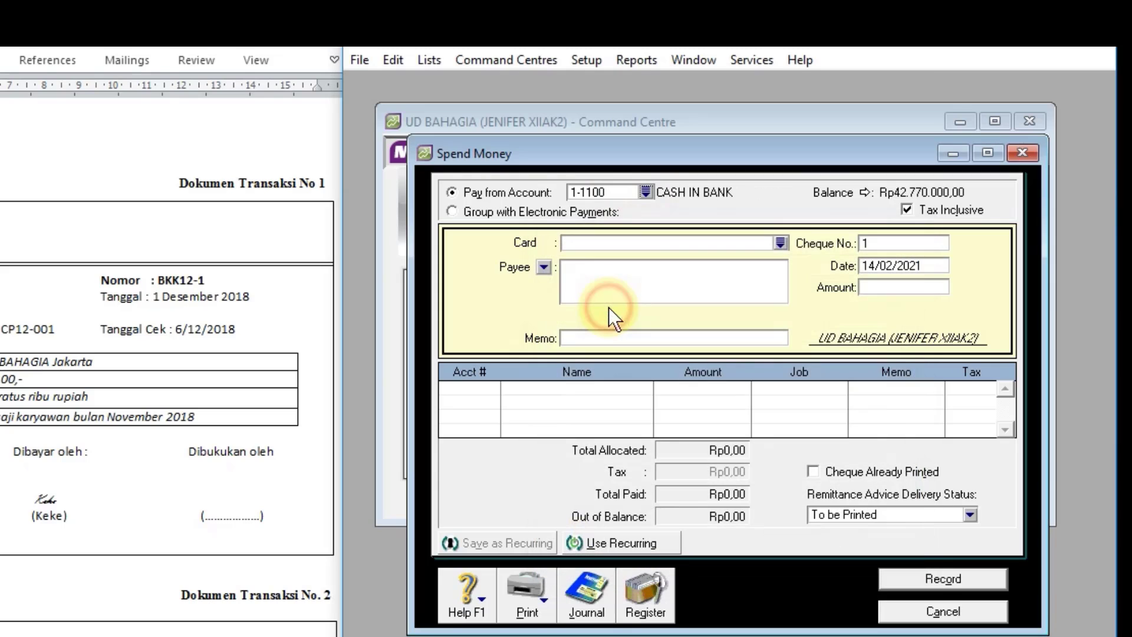
{"action": "left_click", "coordinate": [928, 214]}
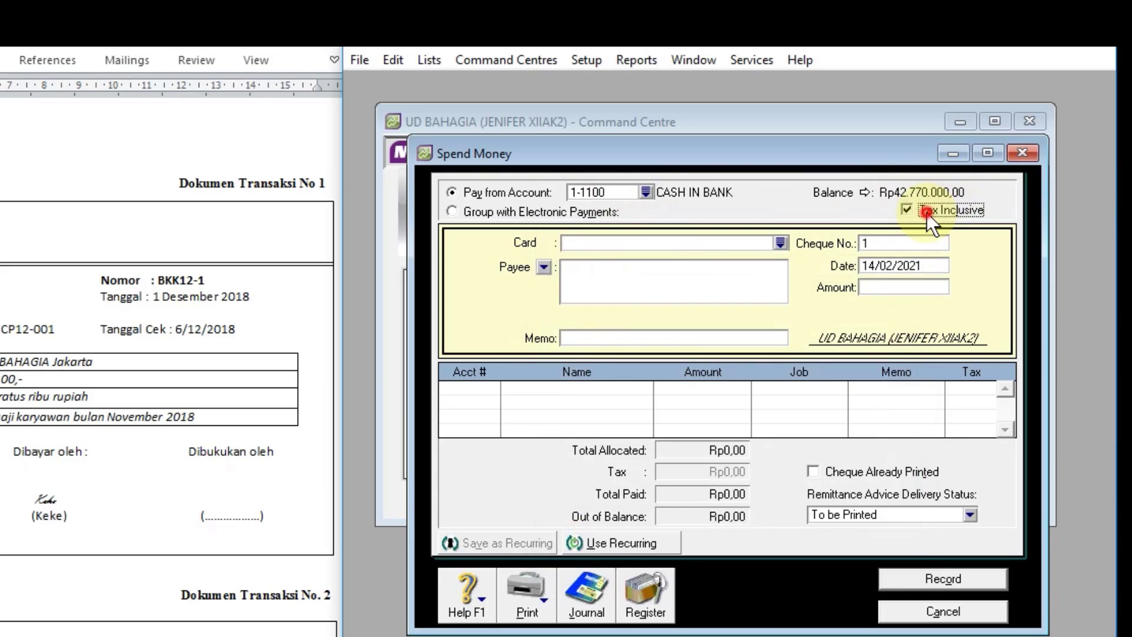
Step: Copy the recipient "Karyawan UD BAHAGIA Jakarta" from transaction document 1 in Word into the payment's payee
{"action": "left_click", "coordinate": [672, 283]}
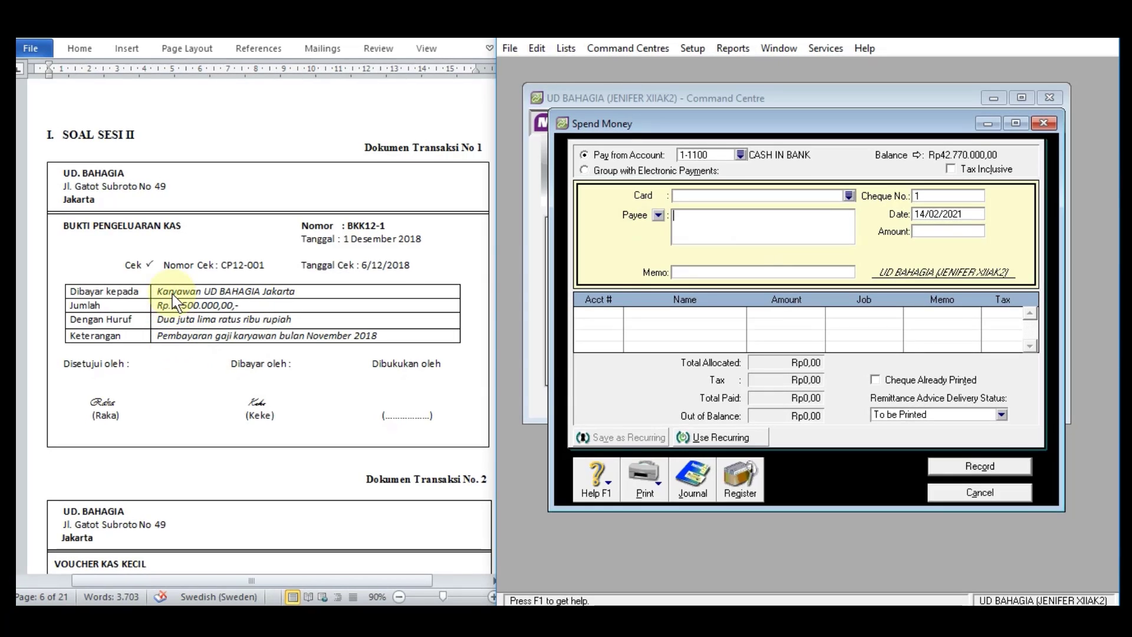
{"action": "double_click", "coordinate": [174, 292]}
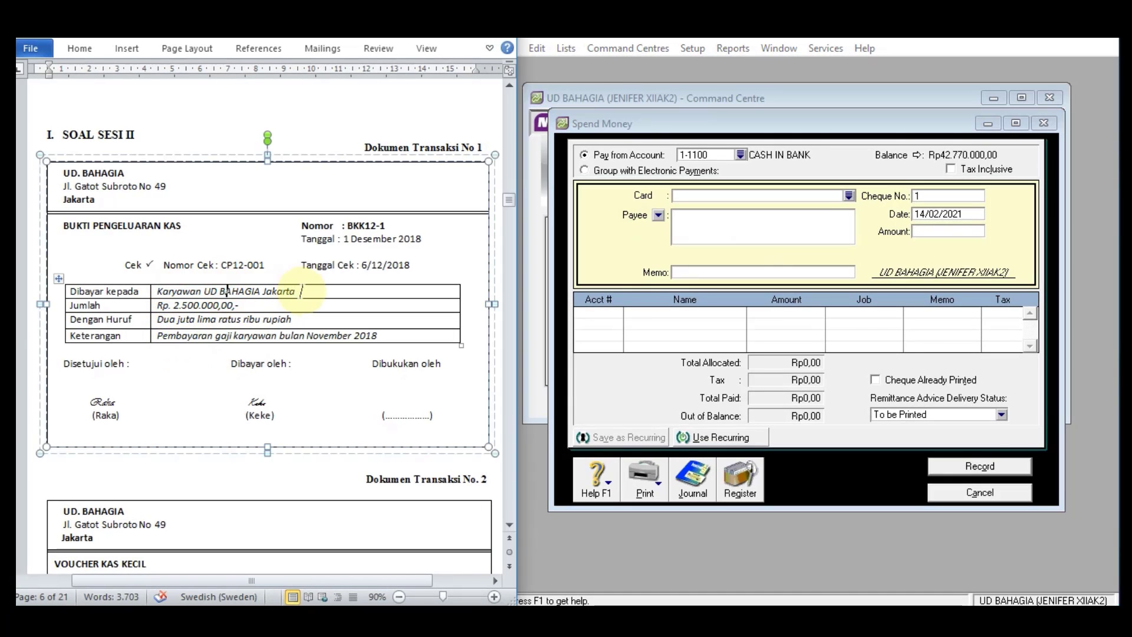
{"action": "left_click", "coordinate": [307, 292]}
{"action": "triple_click", "coordinate": [169, 292]}
{"action": "key", "text": "ctrl+c"}
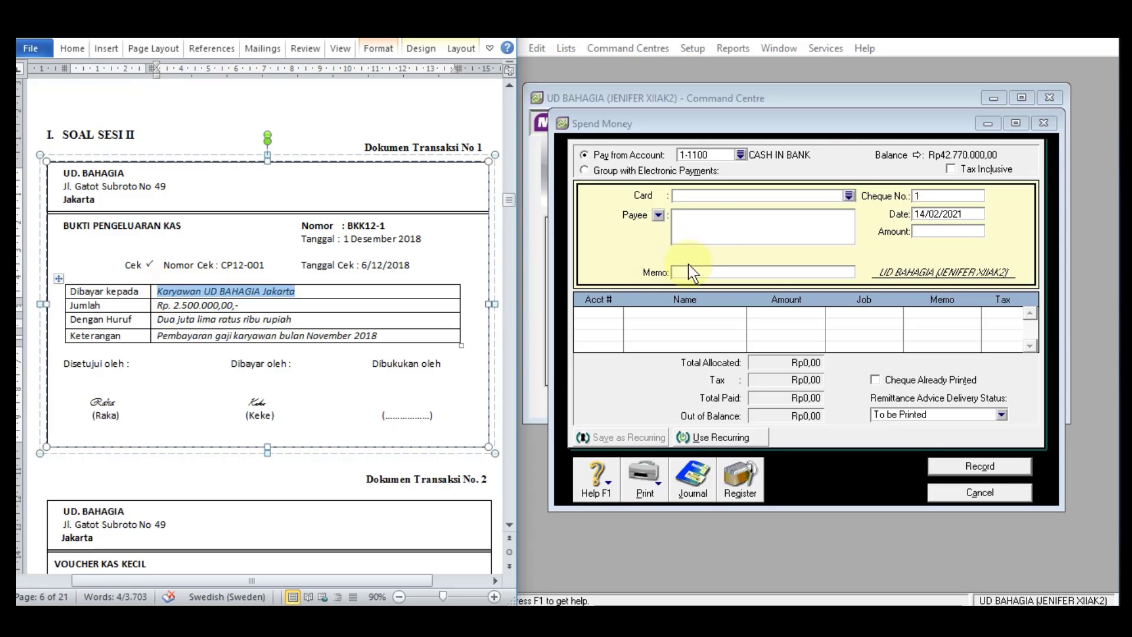
{"action": "left_click", "coordinate": [712, 224]}
{"action": "key", "text": "ctrl+v"}
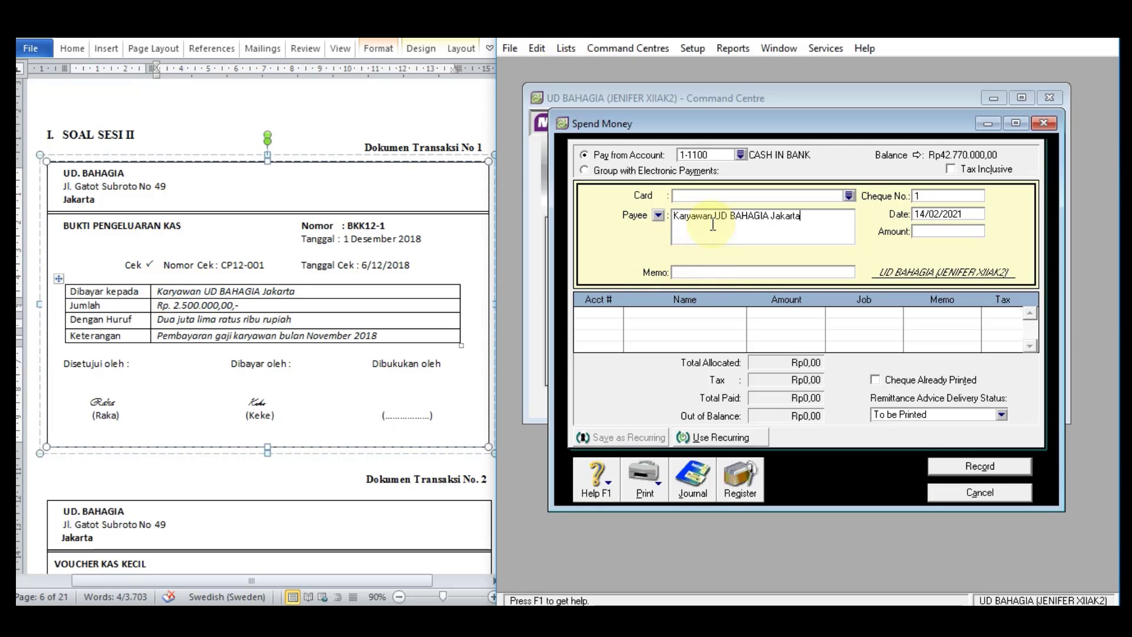
Step: Copy the description "Pembayaran gaji karyawan bulan November 2018" from transaction document 1 into the payment's memo
{"action": "left_click", "coordinate": [700, 272]}
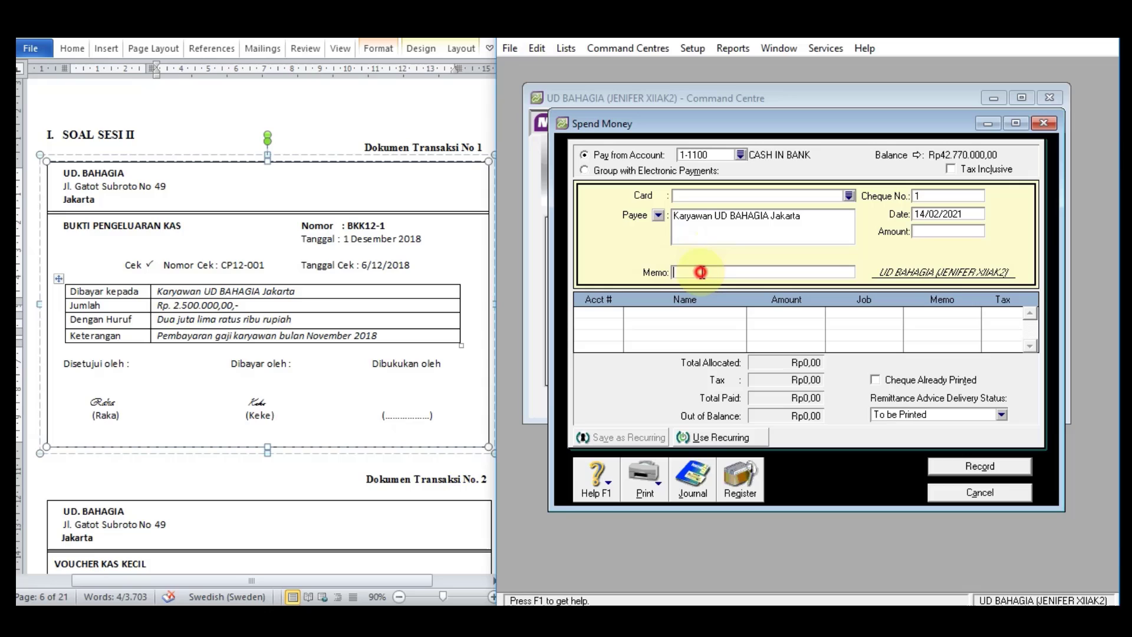
{"action": "left_click", "coordinate": [183, 340]}
{"action": "double_click", "coordinate": [183, 339]}
{"action": "left_click_drag", "start_coordinate": [384, 335], "coordinate": [182, 336]}
{"action": "key", "text": "ctrl+c"}
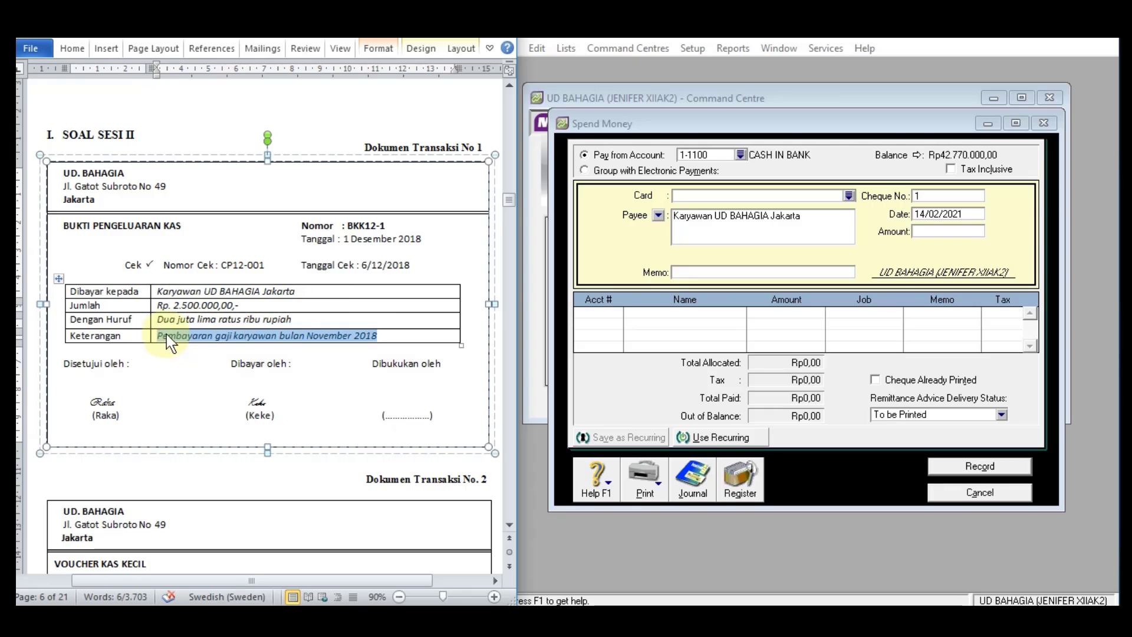
{"action": "left_click", "coordinate": [715, 273]}
{"action": "key", "text": "ctrl+v"}
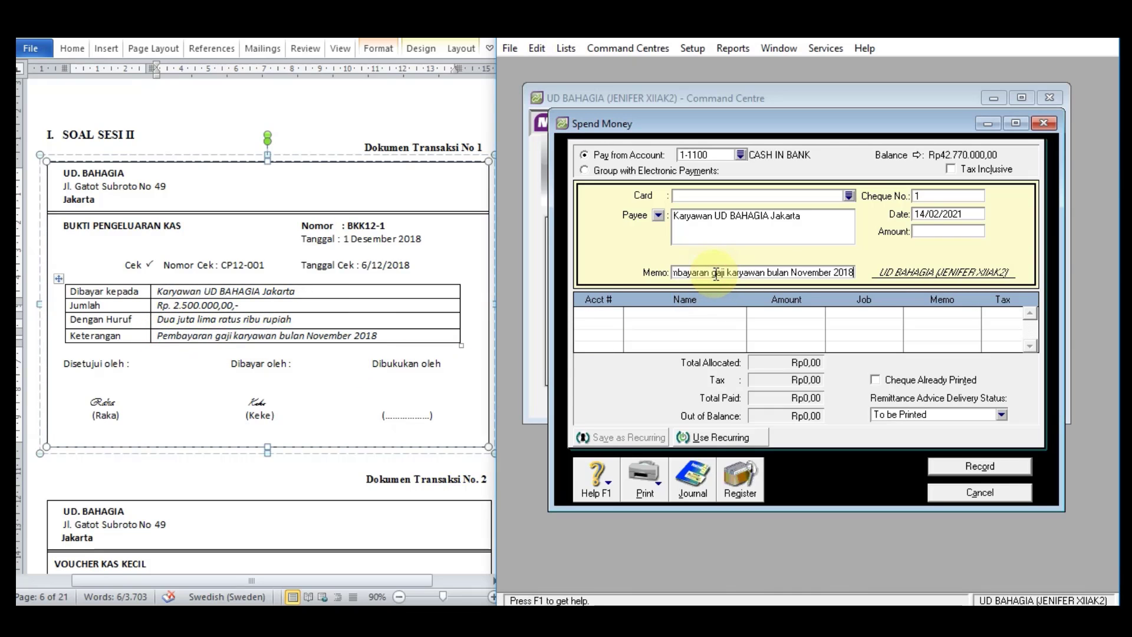
Step: Replace the payment's cheque number with BKK12-1, copied from transaction document 1
{"action": "left_click", "coordinate": [926, 196]}
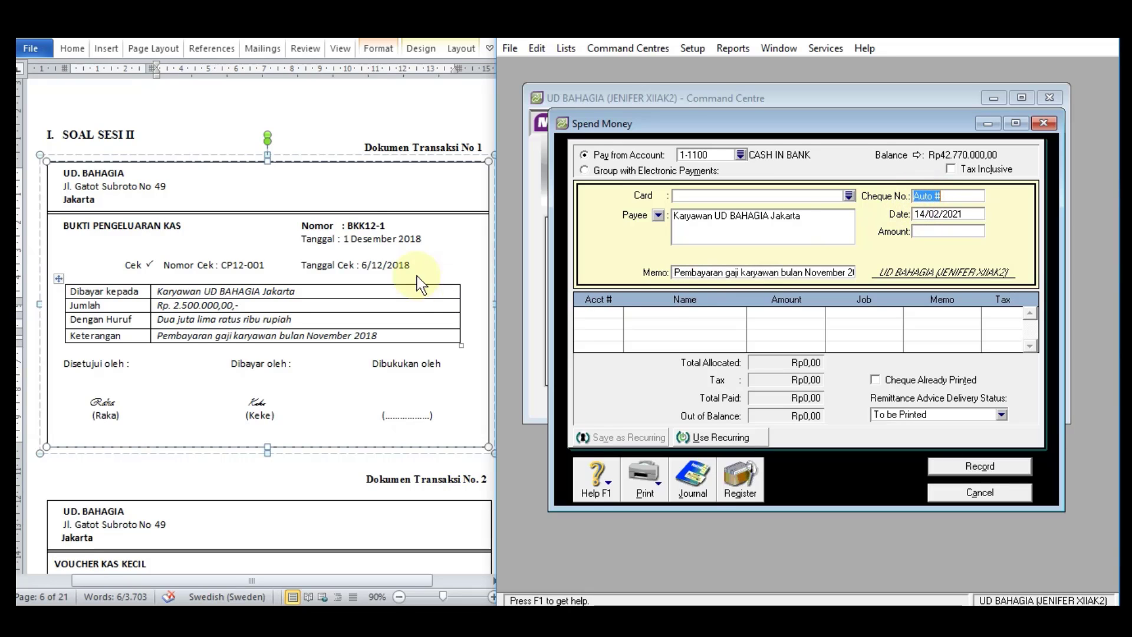
{"action": "left_click", "coordinate": [349, 226]}
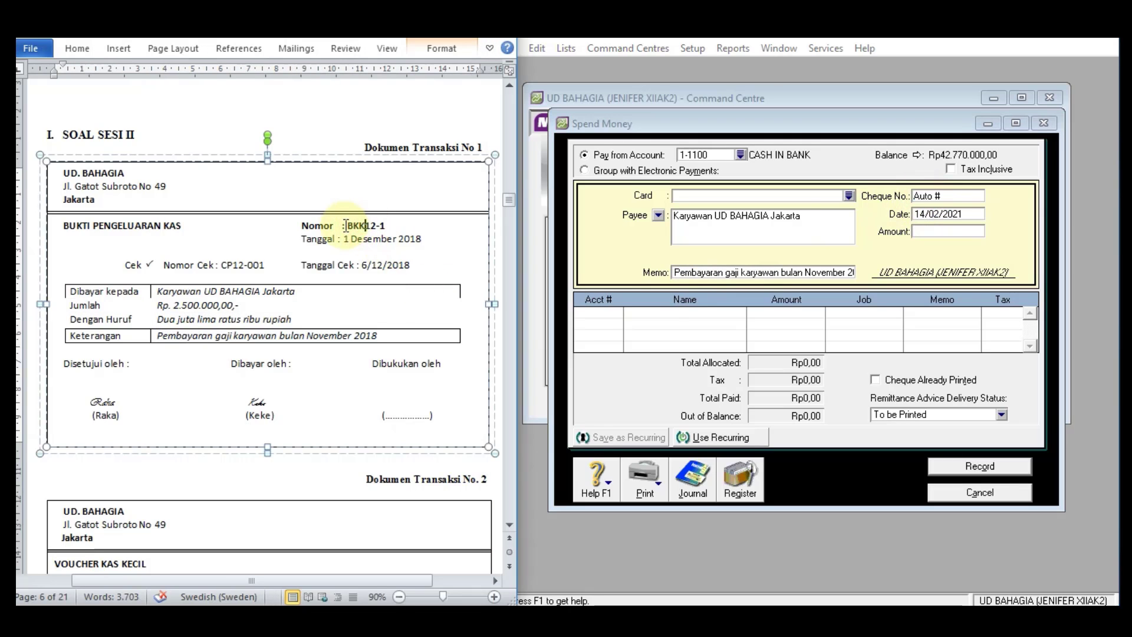
{"action": "left_click_drag", "start_coordinate": [348, 226], "coordinate": [390, 233]}
{"action": "key", "text": "ctrl+c"}
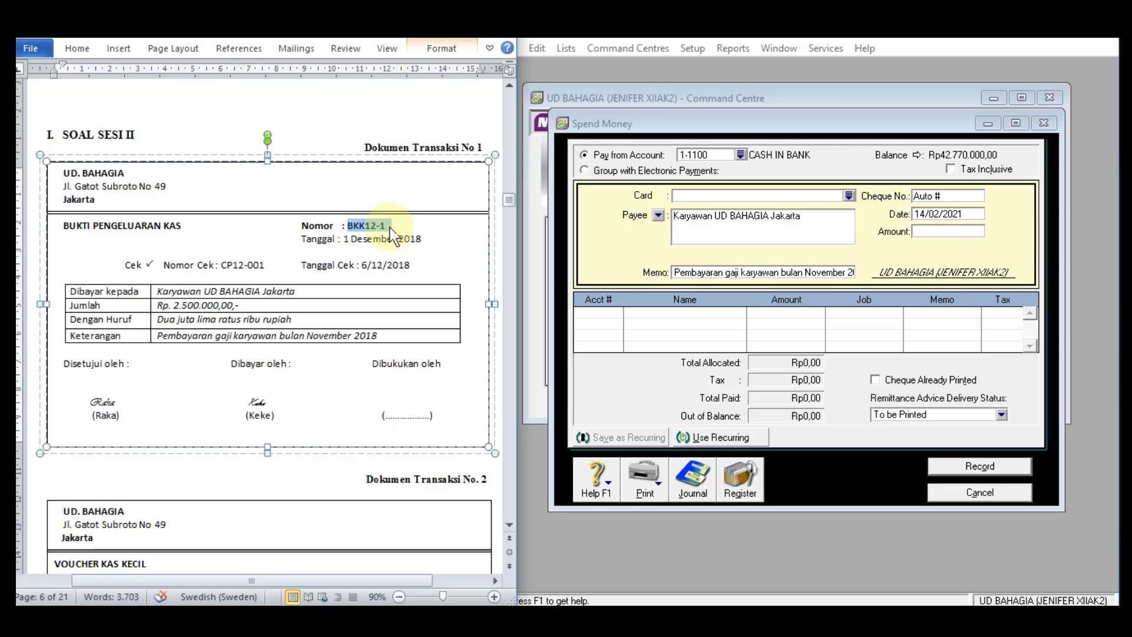
{"action": "left_click", "coordinate": [916, 196]}
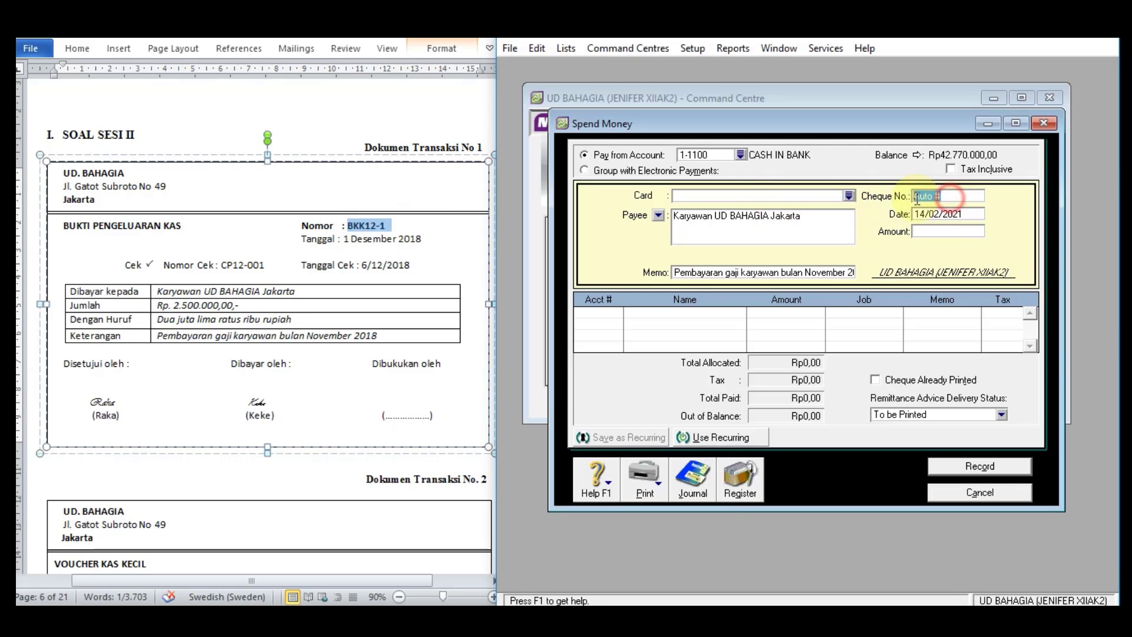
{"action": "key", "text": "ctrl+v"}
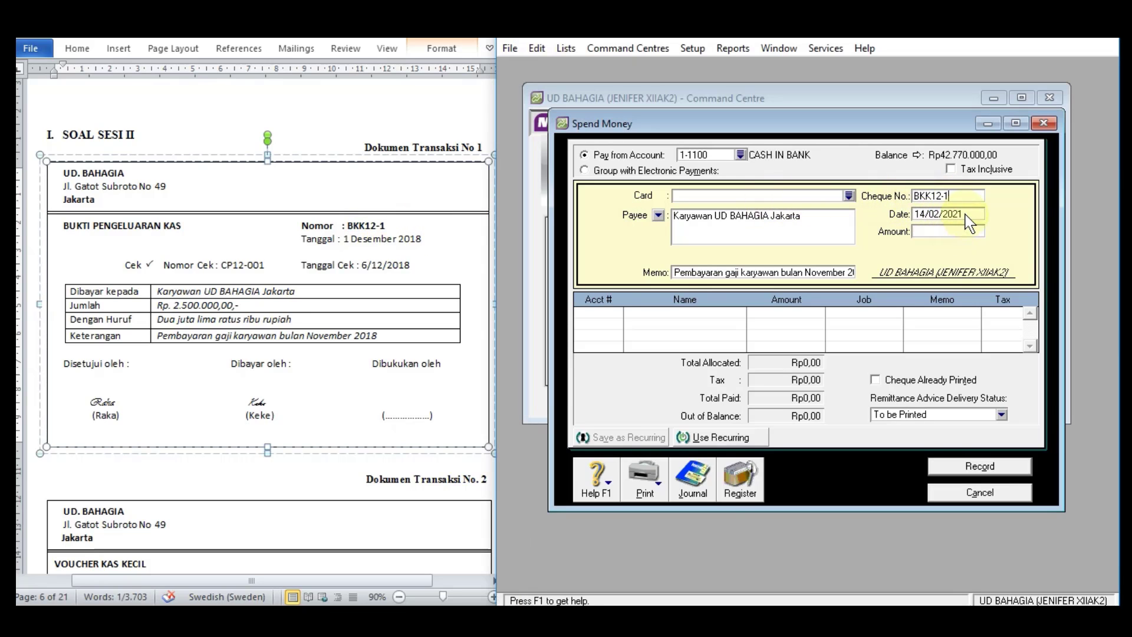
Step: Set the payment's date to 1/12/2018 and its amount to Rp2.500.000
{"action": "left_click", "coordinate": [931, 215]}
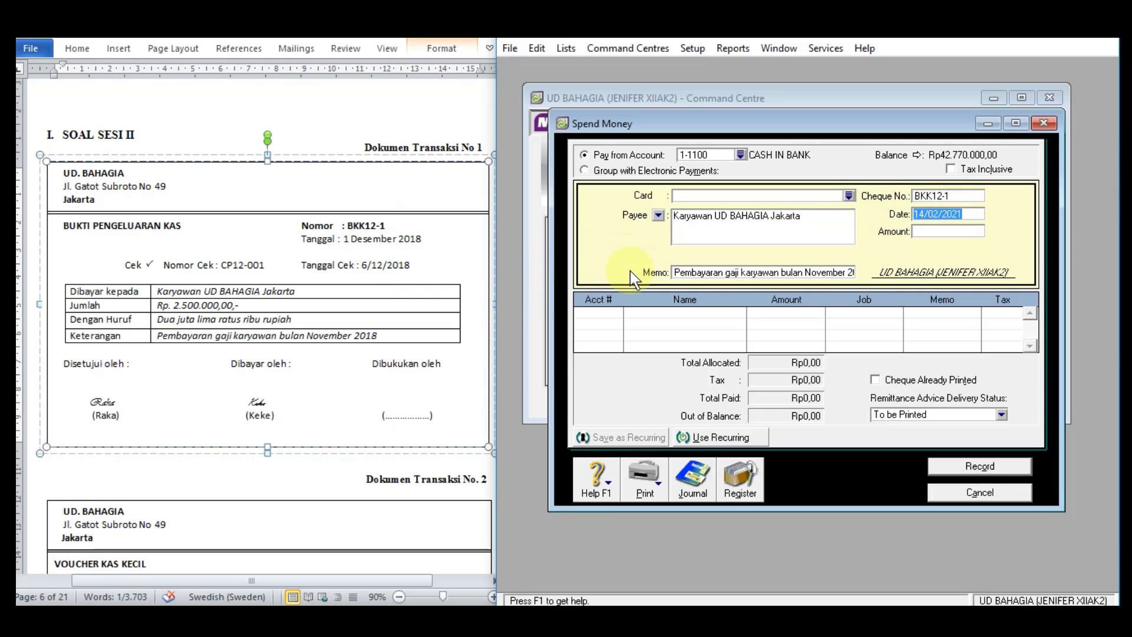
{"action": "type", "text": "1/1"}
{"action": "type", "text": "2/"}
{"action": "type", "text": "2018"}
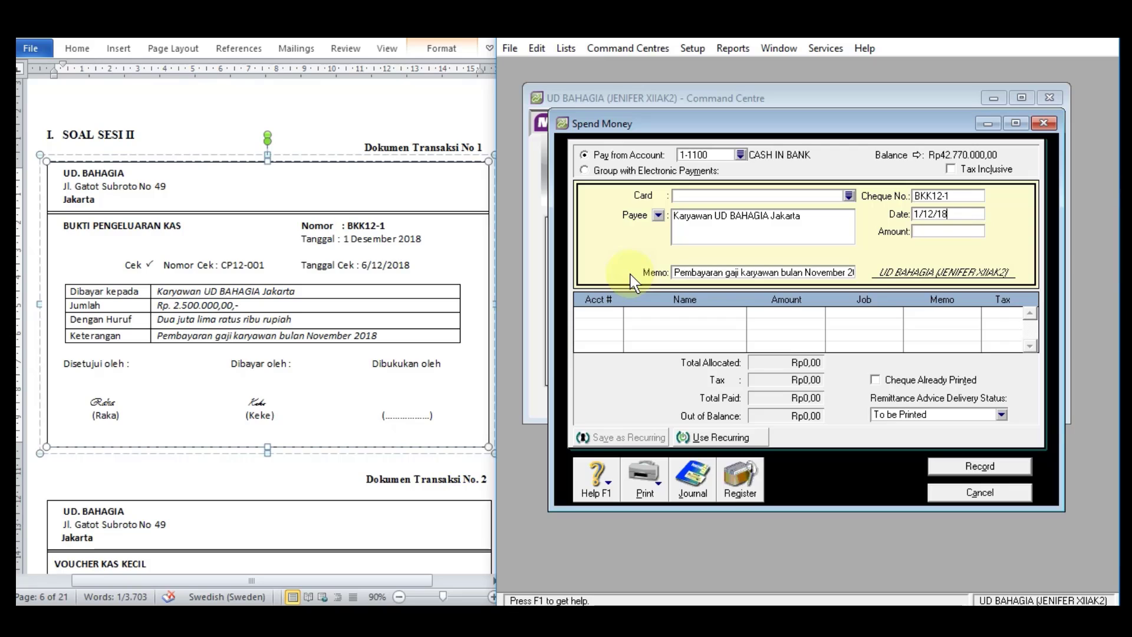
{"action": "key", "text": "Tab"}
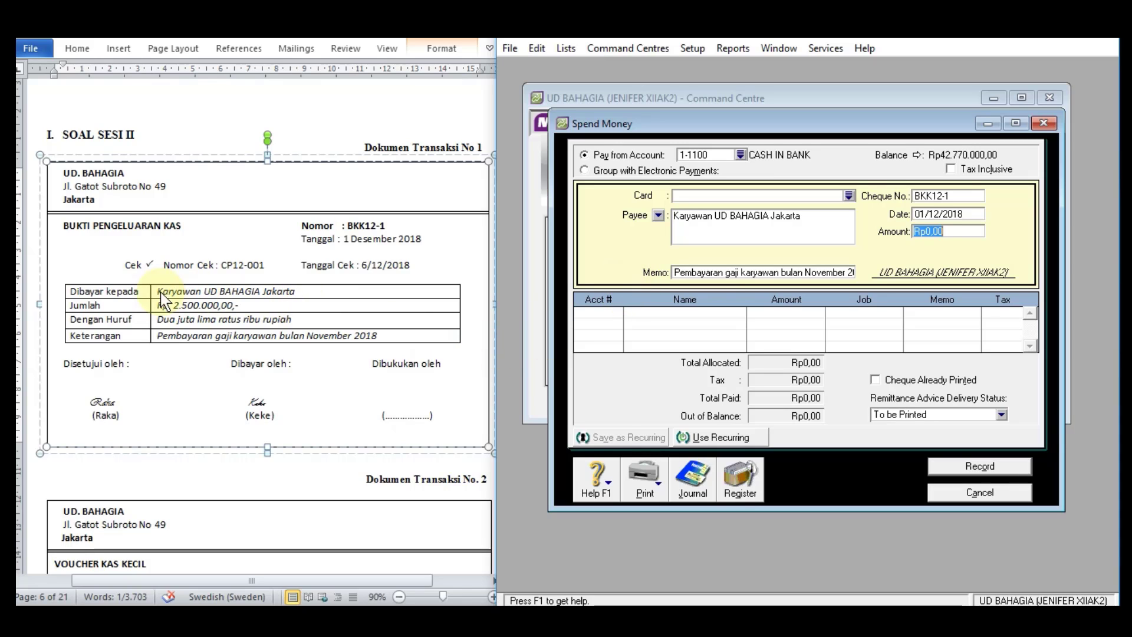
{"action": "type", "text": "25"}
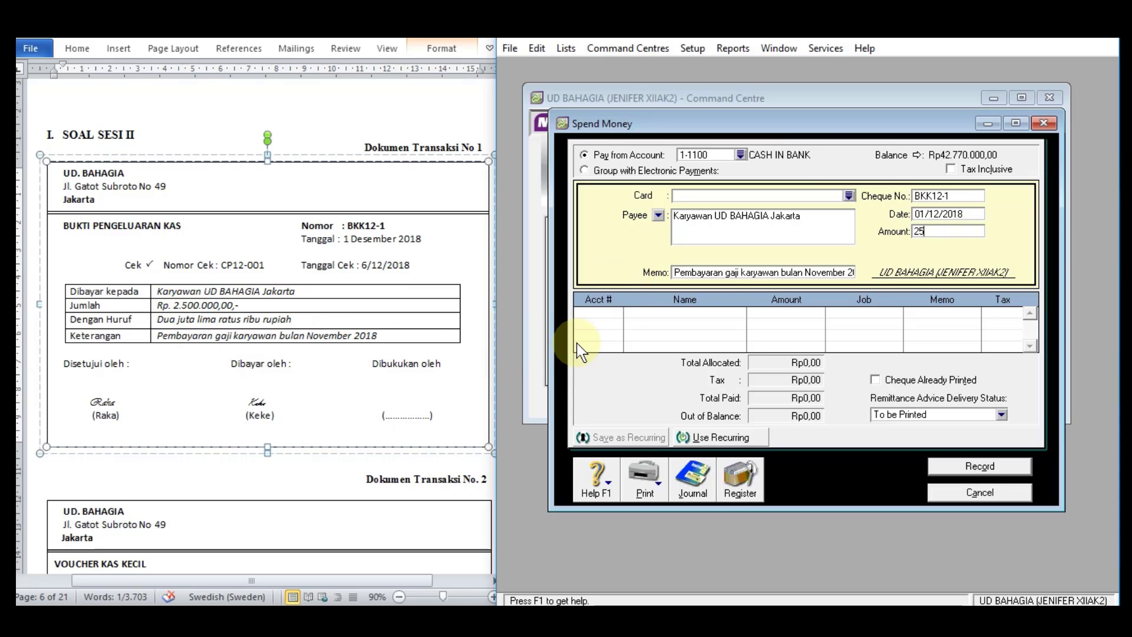
{"action": "type", "text": "00000"}
{"action": "key", "text": "Tab"}
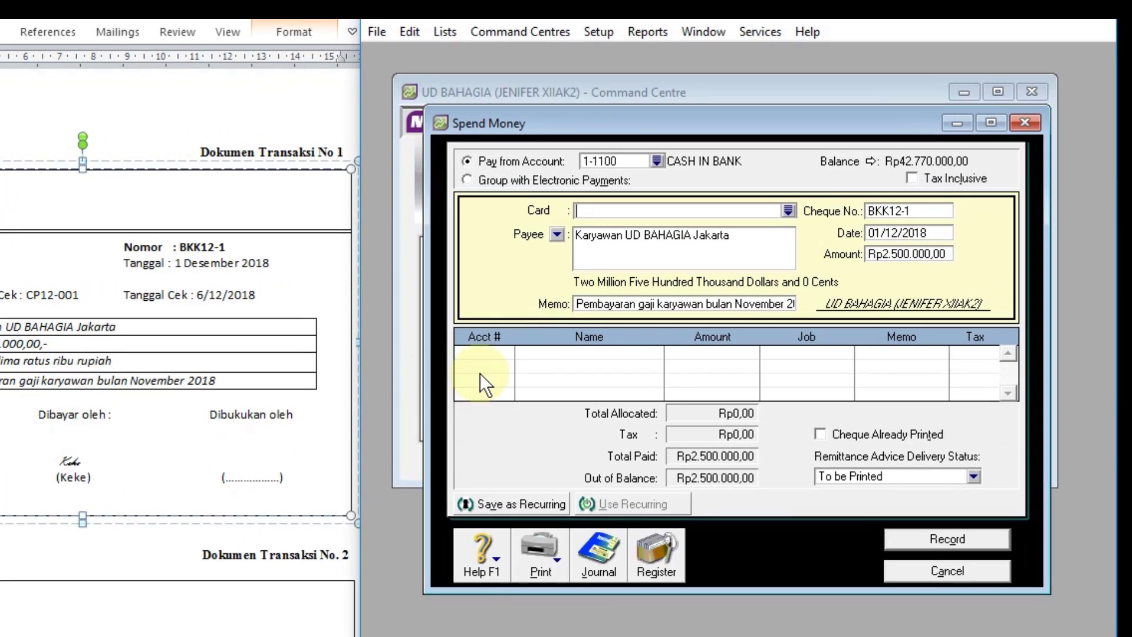
Step: Allocate the payment to account 2-1200 EXPENSE PAYABLE on the first line
{"action": "left_click", "coordinate": [483, 351]}
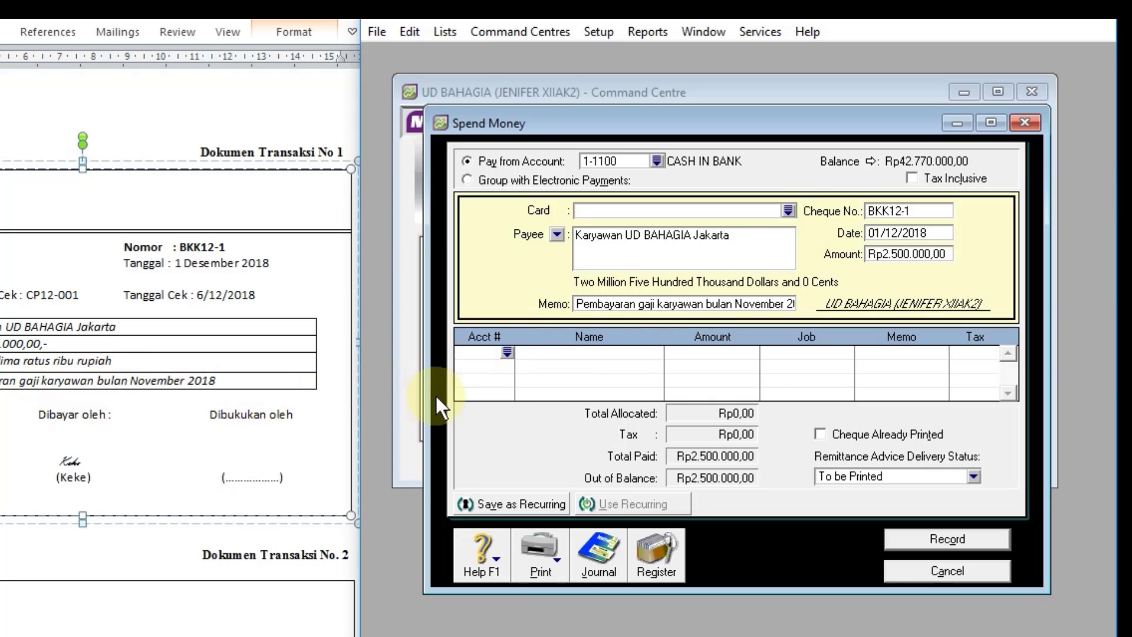
{"action": "left_click", "coordinate": [509, 353]}
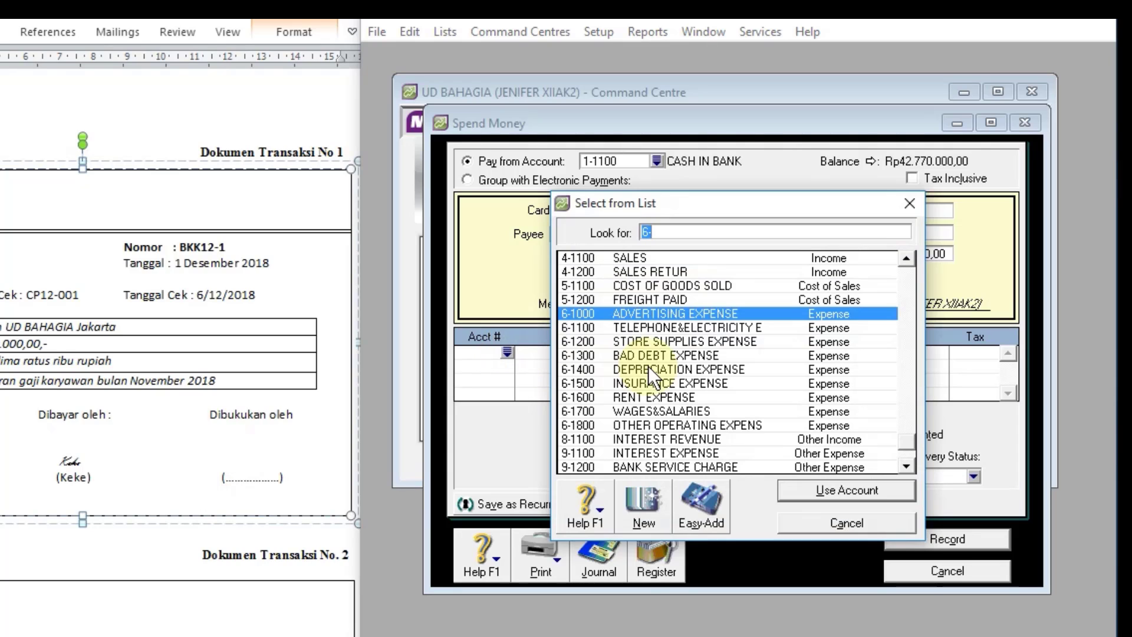
{"action": "type", "text": "2"}
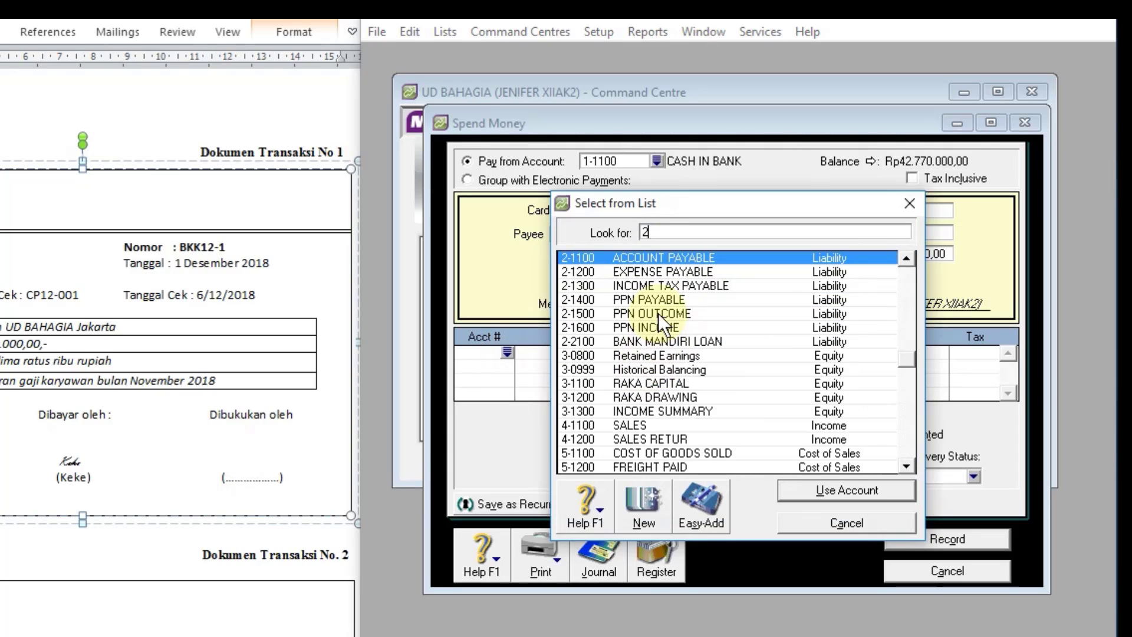
{"action": "left_click", "coordinate": [683, 271]}
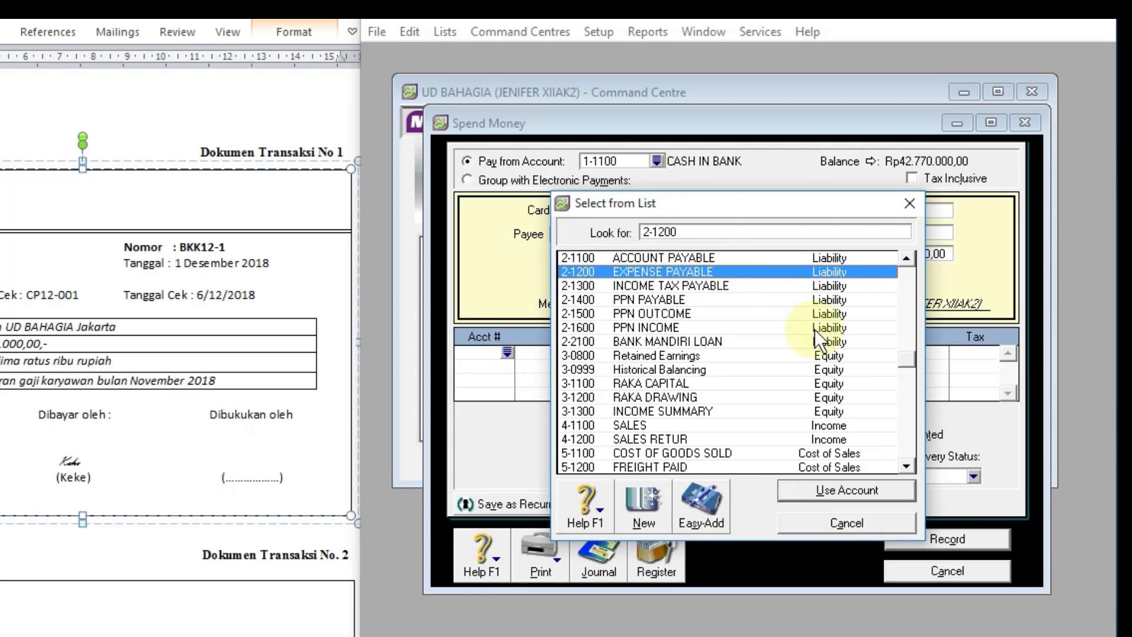
{"action": "left_click", "coordinate": [823, 489]}
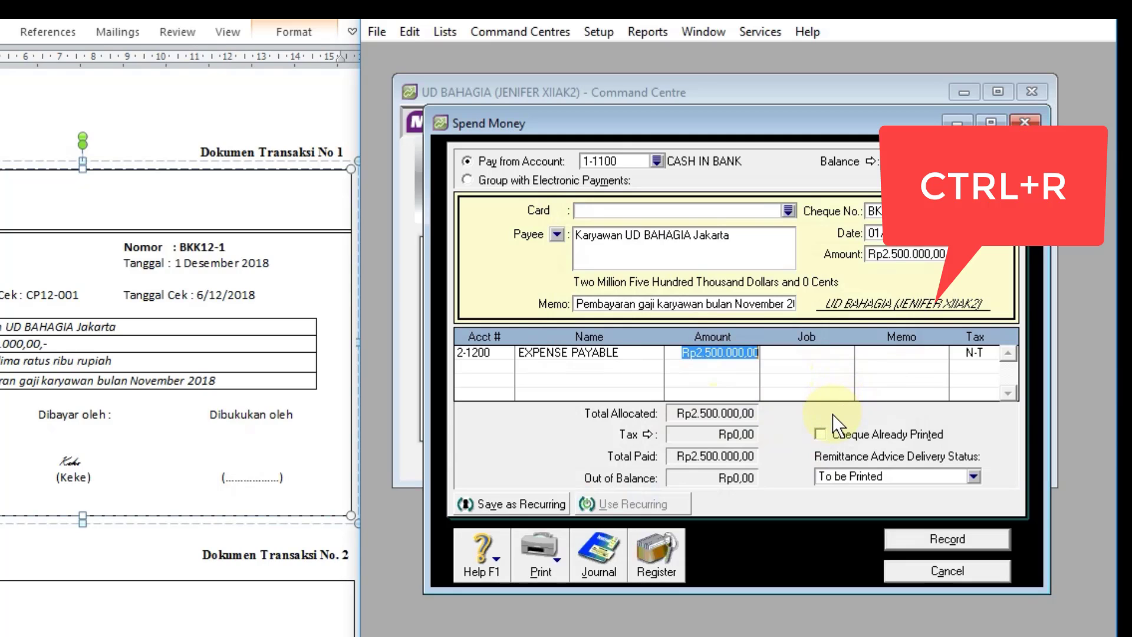
Step: Review the salary payment's transaction recap, and record the payment, leaving the Spend Money form
{"action": "key", "text": "ctrl+r"}
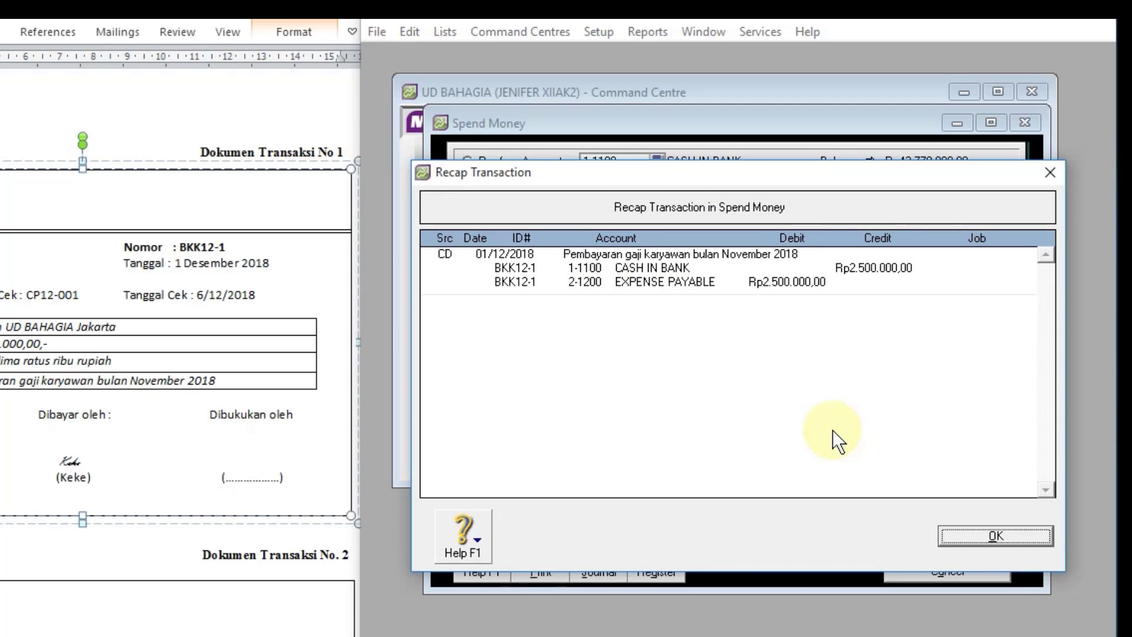
{"action": "left_click", "coordinate": [993, 538]}
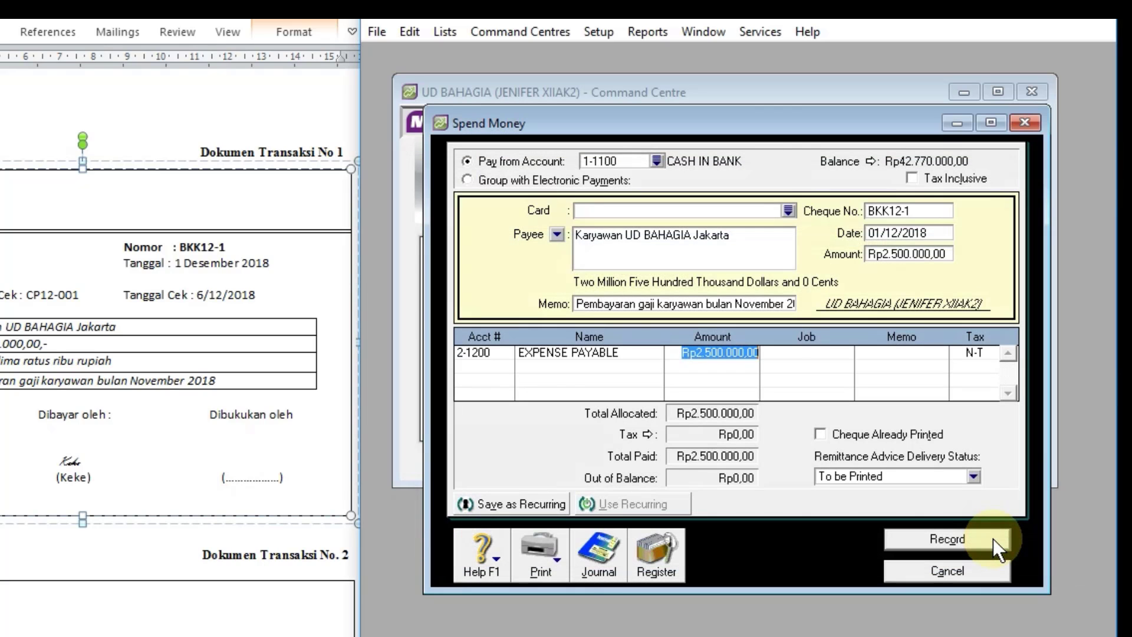
{"action": "left_click", "coordinate": [958, 541]}
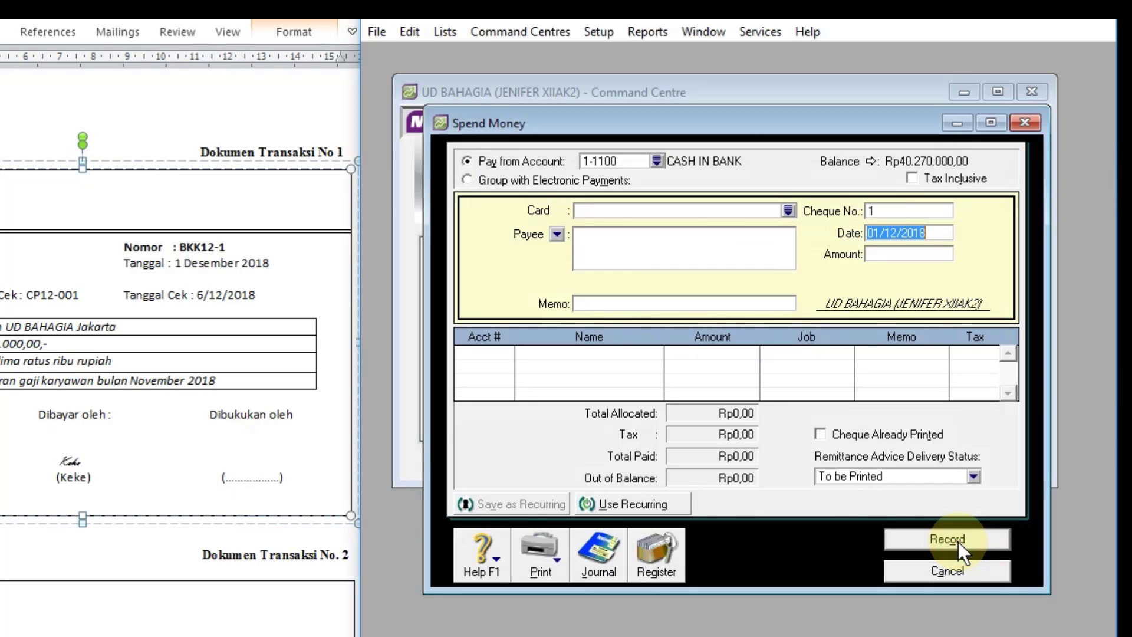
{"action": "left_click", "coordinate": [928, 571]}
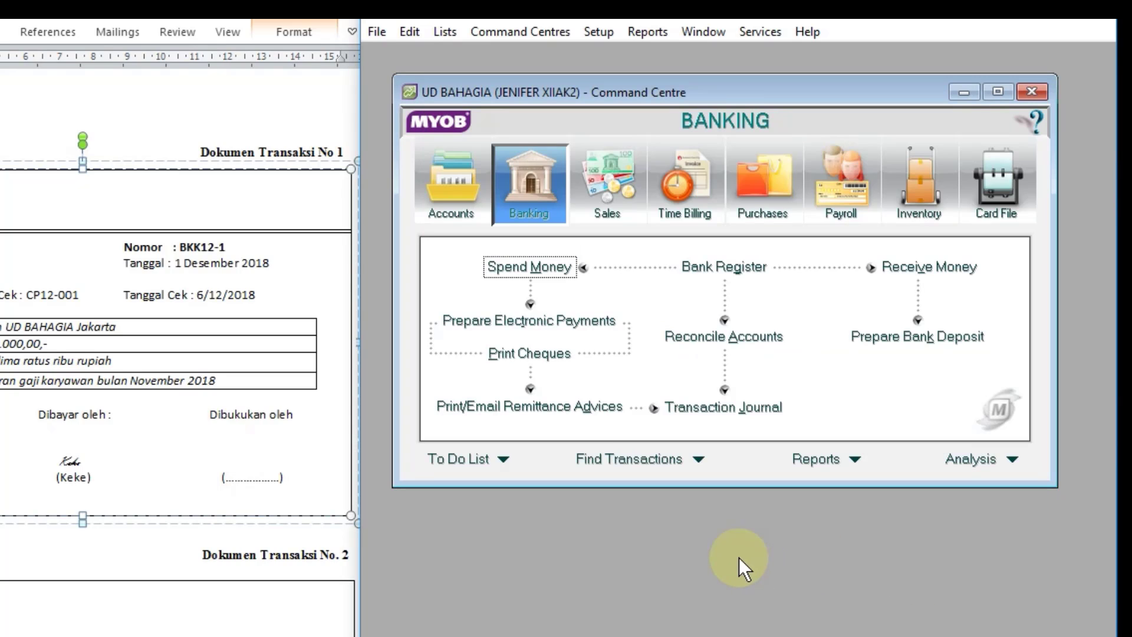
Step: Start a Spend Money entry for transaction document 2, paid from account 1-1200 PETTY CASH
{"action": "scroll", "coordinate": [55, 521], "scroll_direction": "down", "scroll_amount": 5}
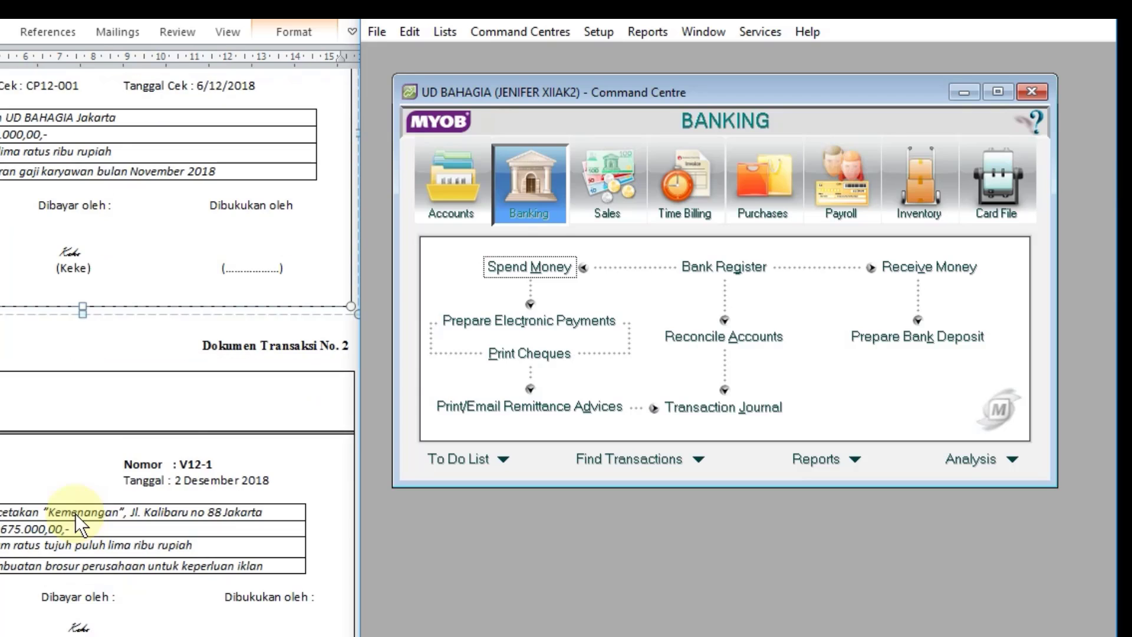
{"action": "scroll", "coordinate": [76, 515], "scroll_direction": "down", "scroll_amount": 2}
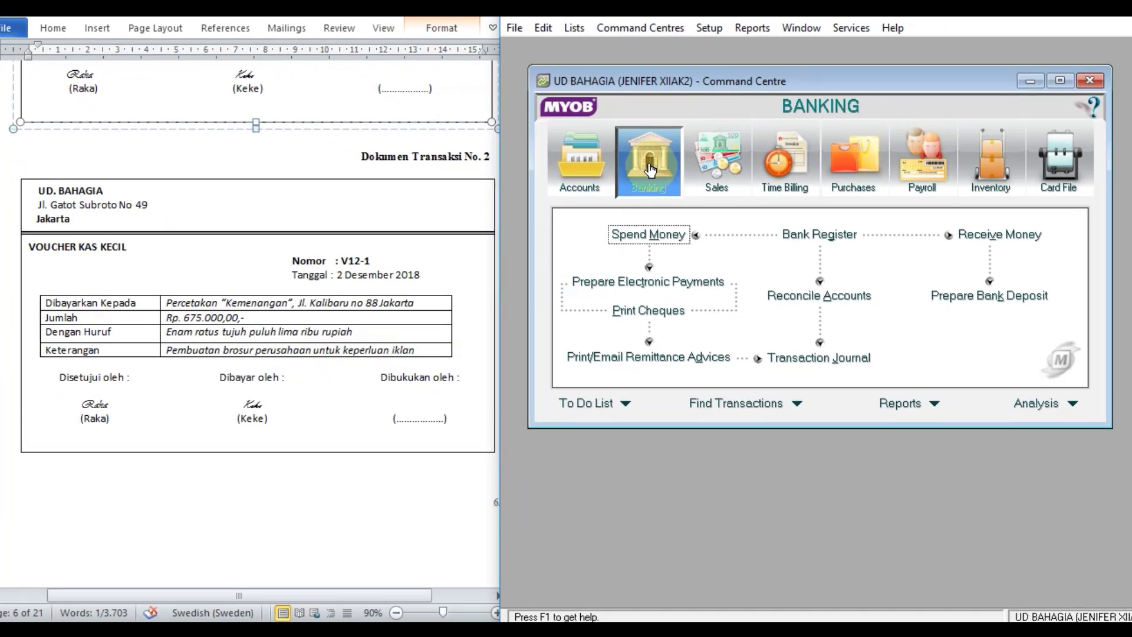
{"action": "left_click", "coordinate": [650, 237]}
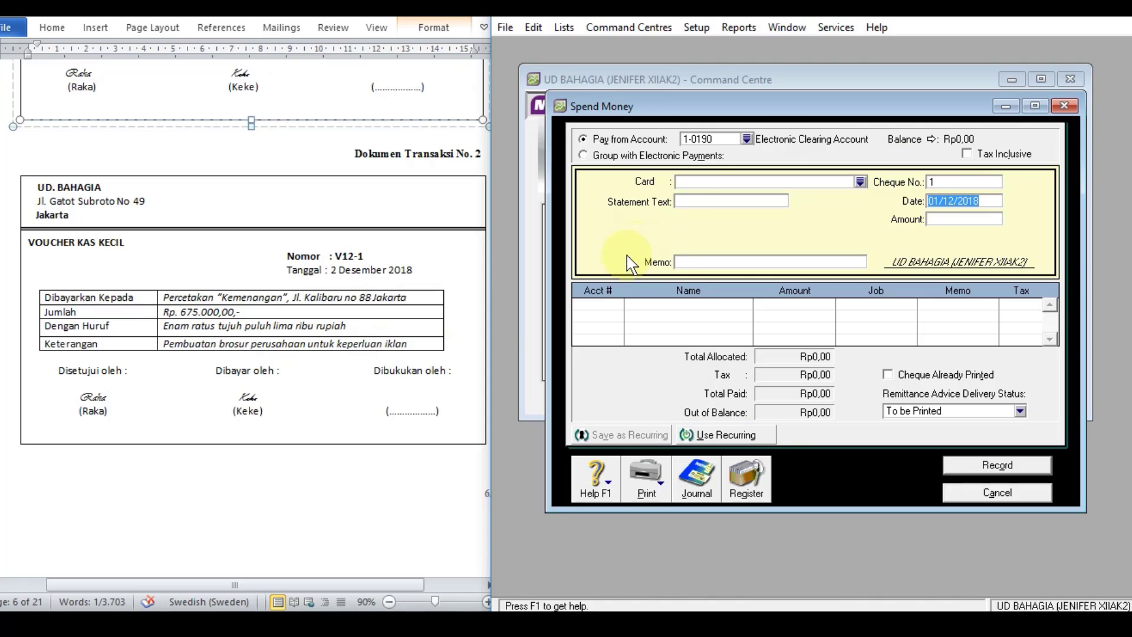
{"action": "left_click", "coordinate": [746, 139]}
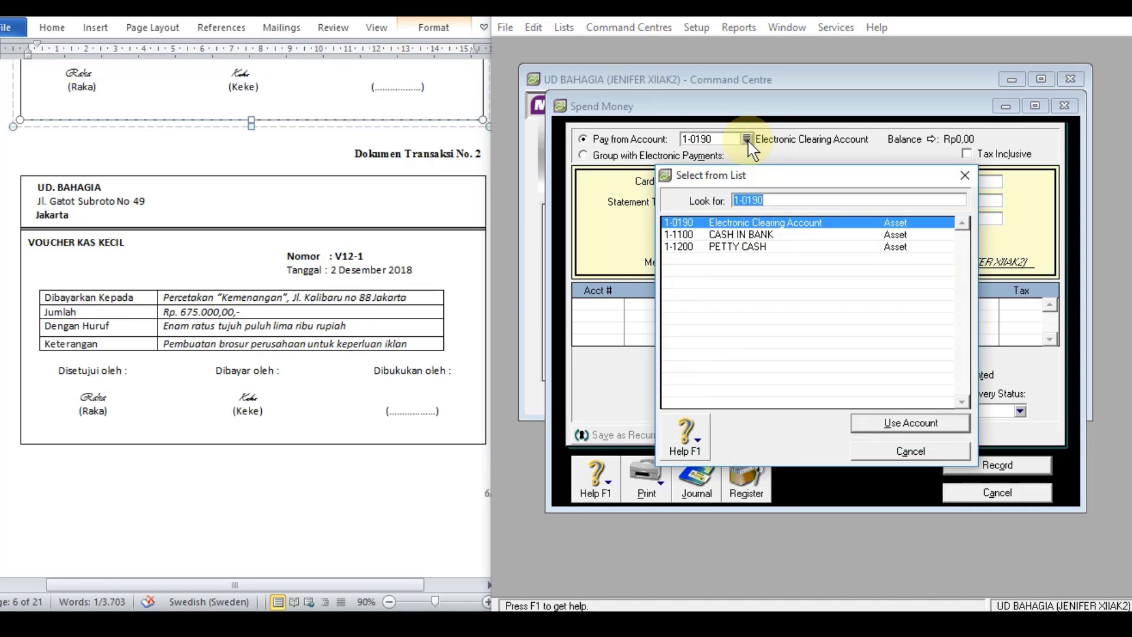
{"action": "left_click", "coordinate": [731, 248]}
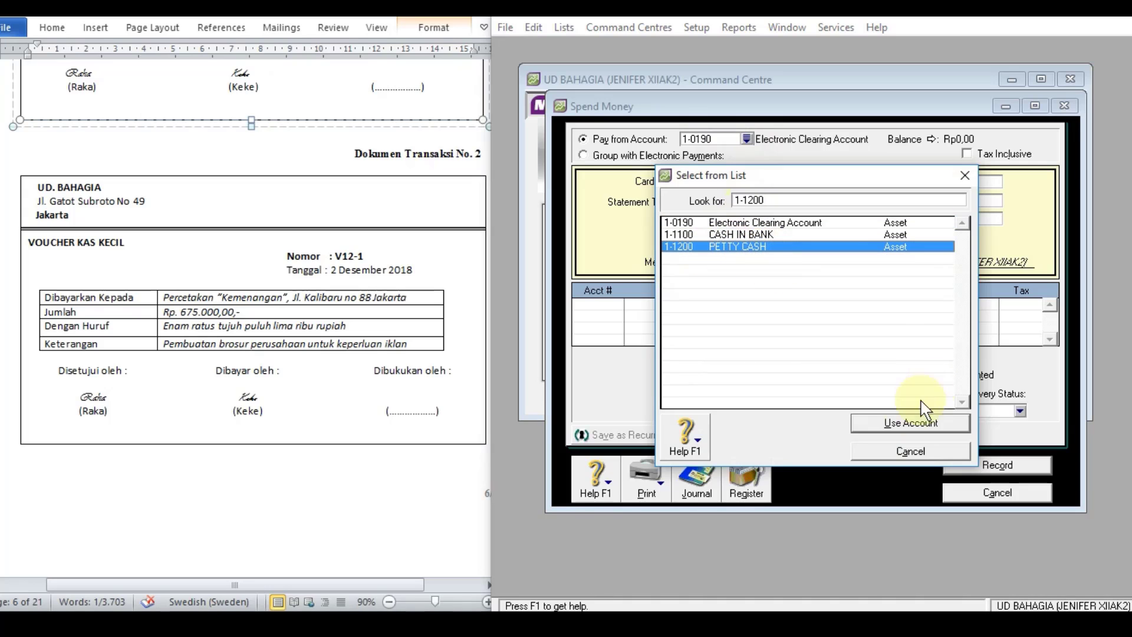
{"action": "left_click", "coordinate": [895, 426]}
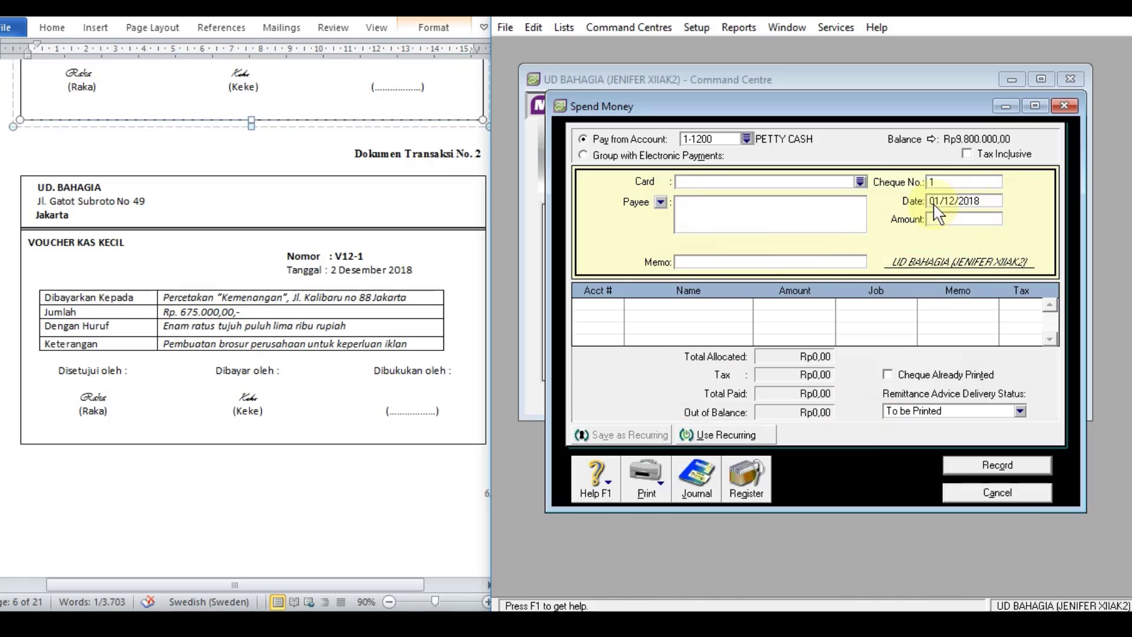
Step: Copy the printing company's name and address from the voucher's Dibayarkan Kepada row into the payment's payee details
{"action": "left_click", "coordinate": [779, 208]}
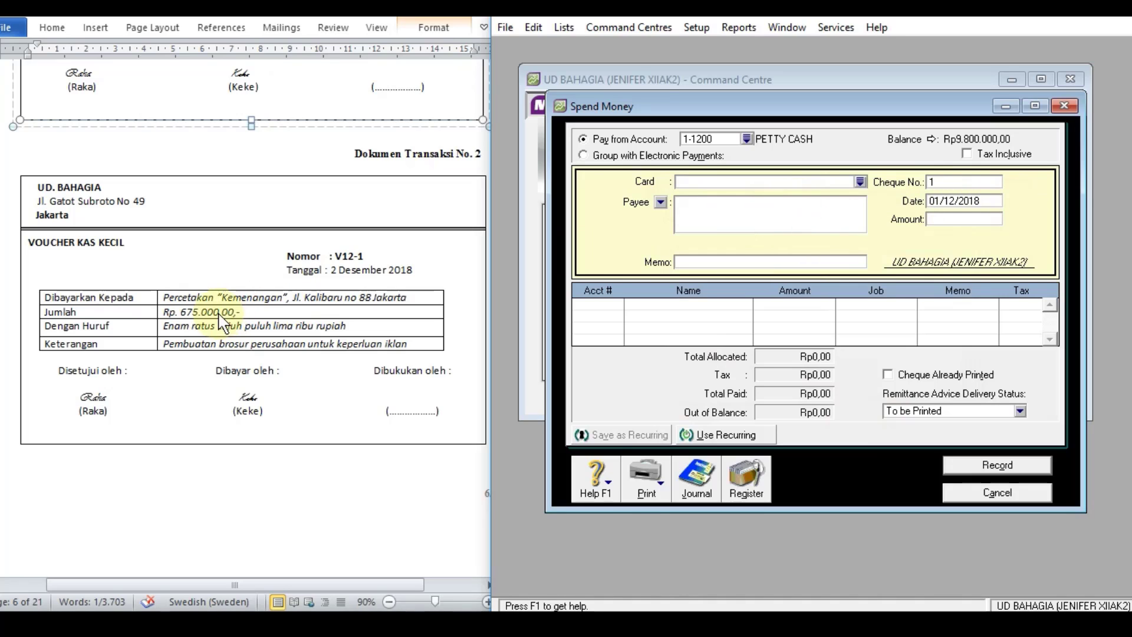
{"action": "left_click", "coordinate": [227, 295]}
{"action": "double_click", "coordinate": [189, 299]}
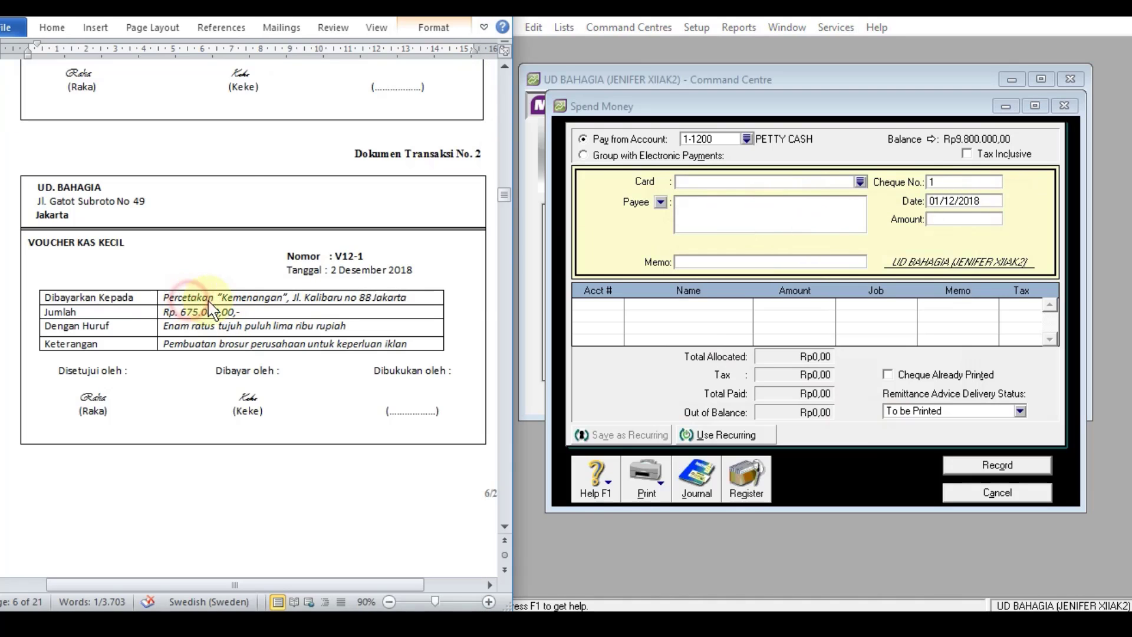
{"action": "left_click_drag", "start_coordinate": [411, 298], "coordinate": [164, 298]}
{"action": "key", "text": "ctrl+c"}
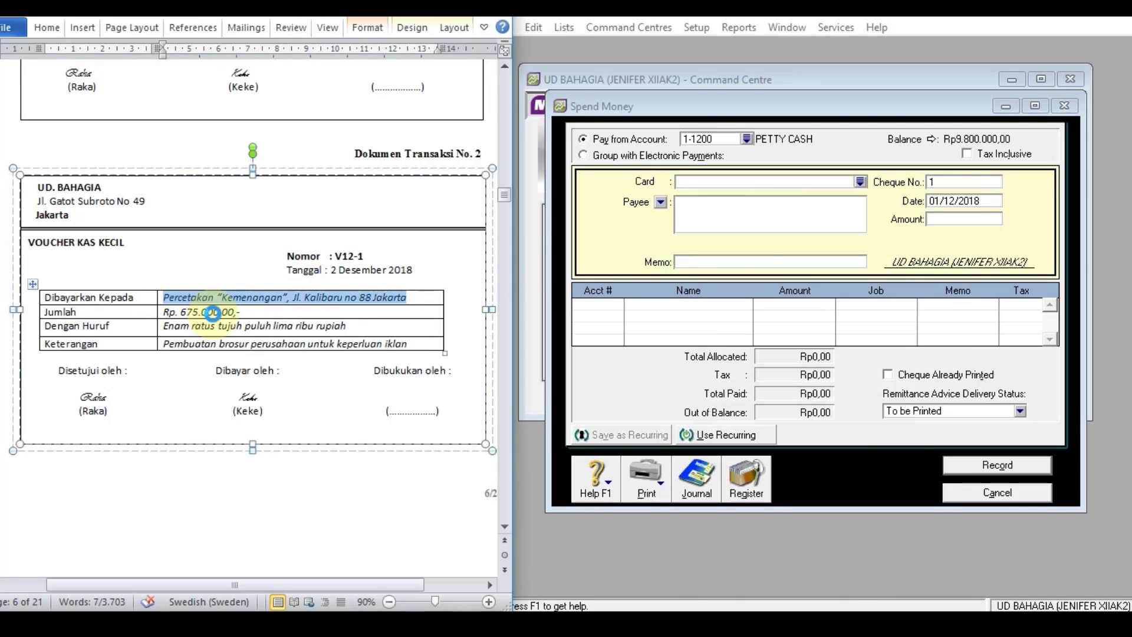
{"action": "left_click", "coordinate": [731, 217]}
{"action": "key", "text": "ctrl+v"}
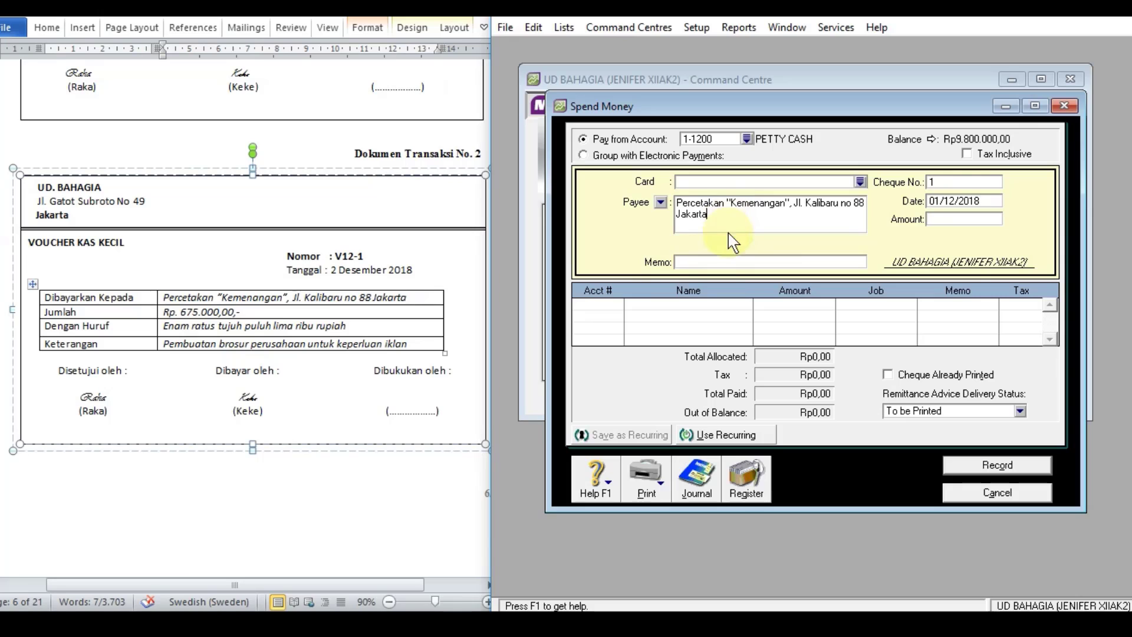
Step: Copy the voucher description "Pembuatan brosur perusahaan untuk keperluan iklan" into the payment's memo
{"action": "left_click", "coordinate": [717, 264]}
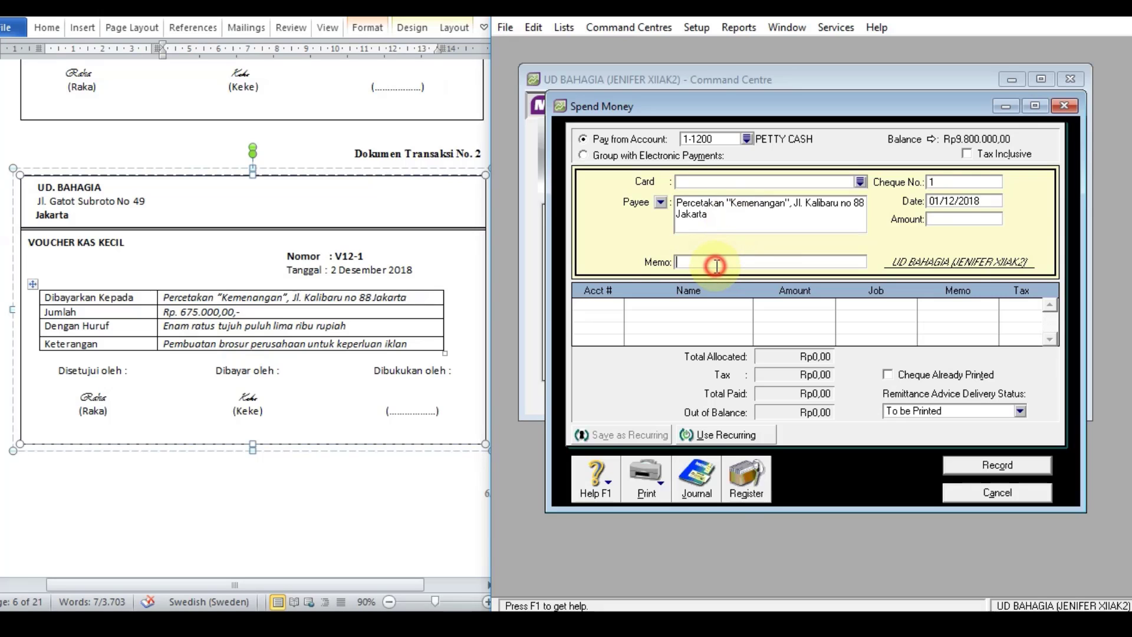
{"action": "left_click", "coordinate": [192, 349]}
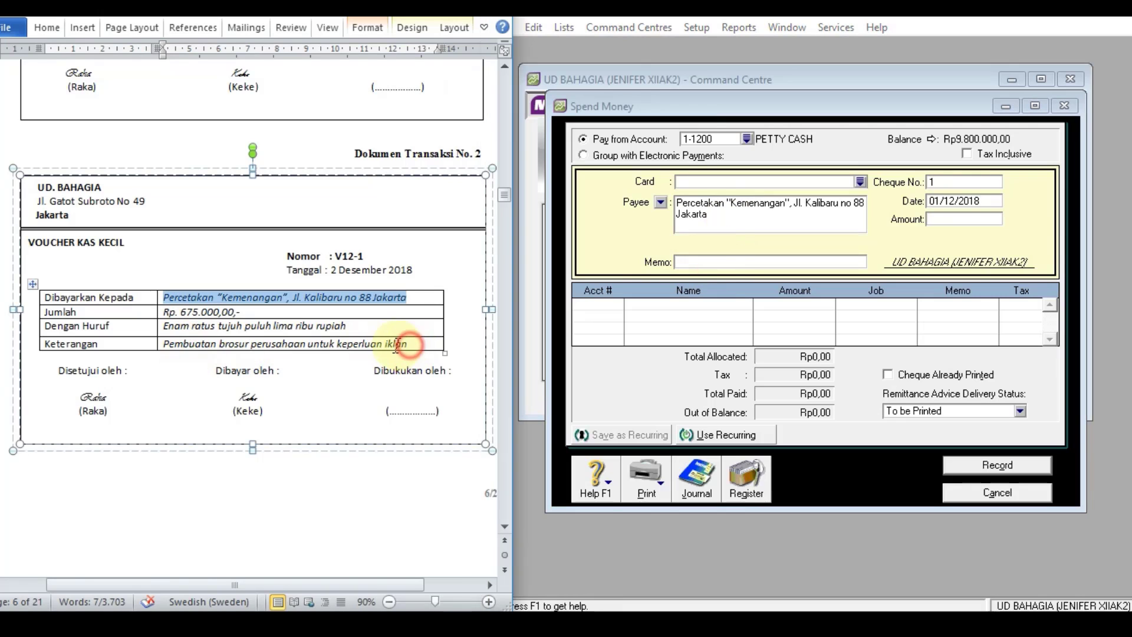
{"action": "left_click_drag", "start_coordinate": [406, 345], "coordinate": [165, 347]}
{"action": "key", "text": "ctrl+c"}
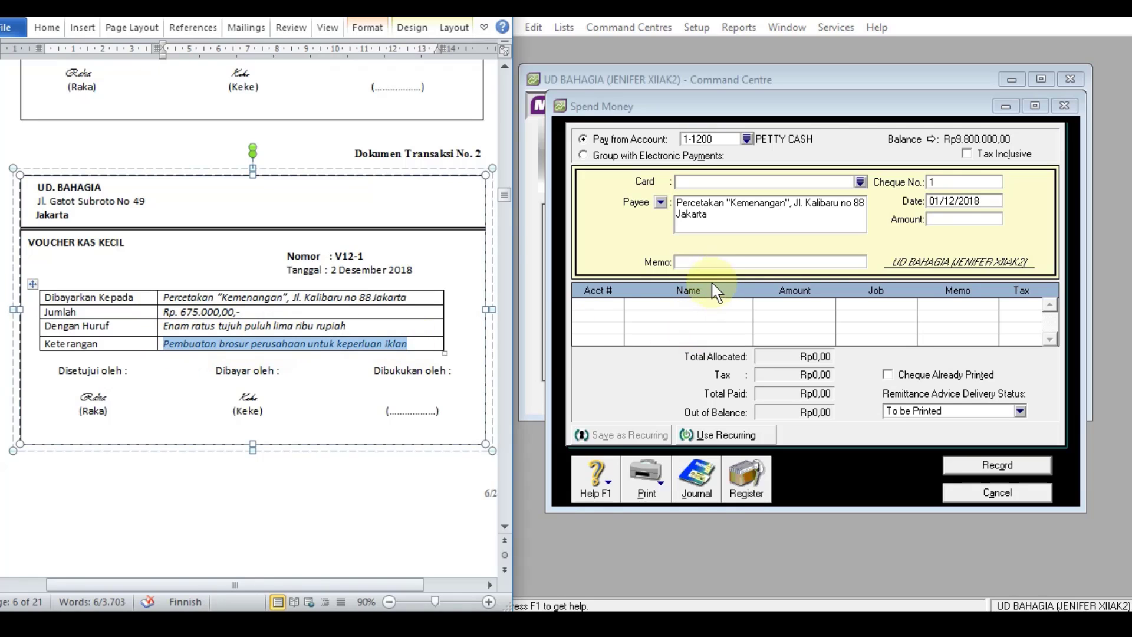
{"action": "left_click", "coordinate": [715, 261]}
{"action": "key", "text": "ctrl+v"}
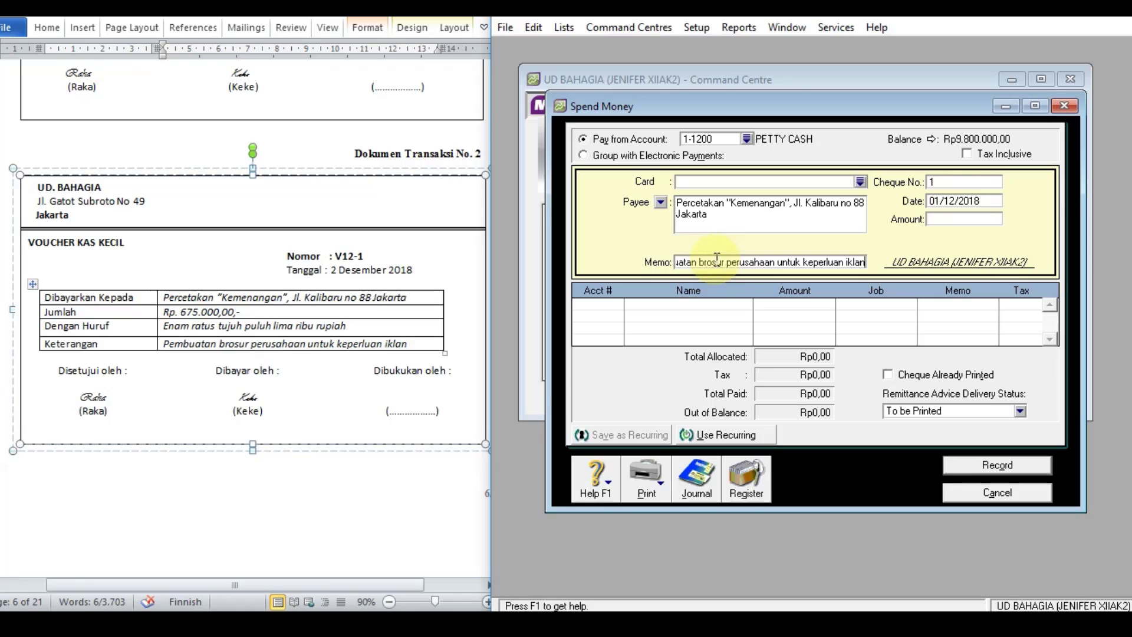
Step: Set the petty cash payment's cheque number to V12-1 and its date to 2/12/2018
{"action": "left_click", "coordinate": [965, 183]}
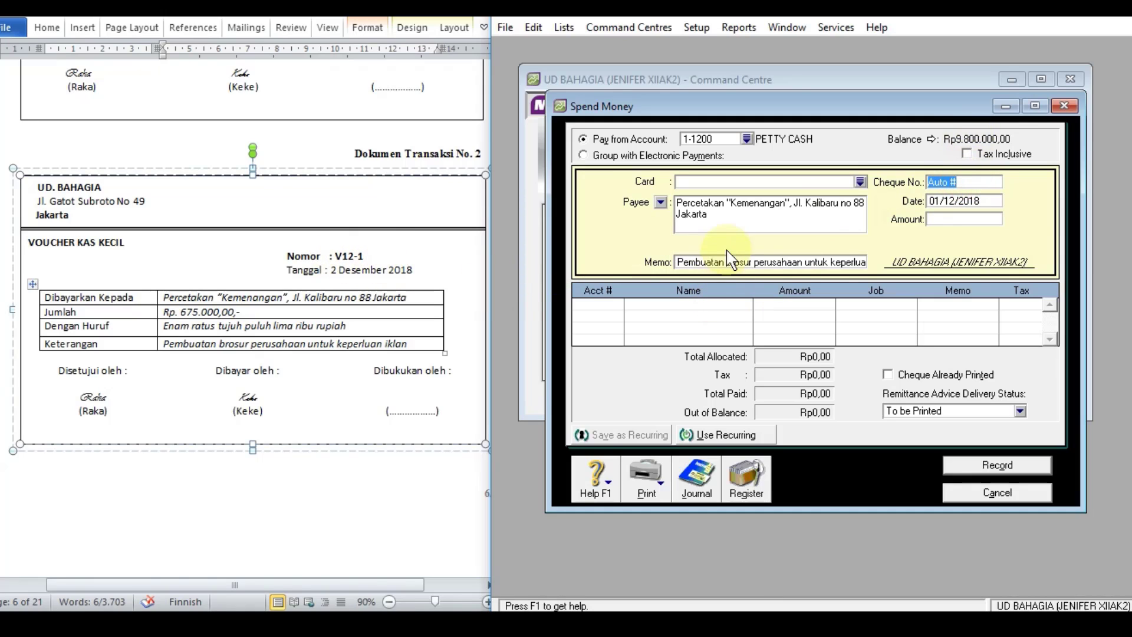
{"action": "type", "text": "V12-1"}
{"action": "key", "text": "Tab"}
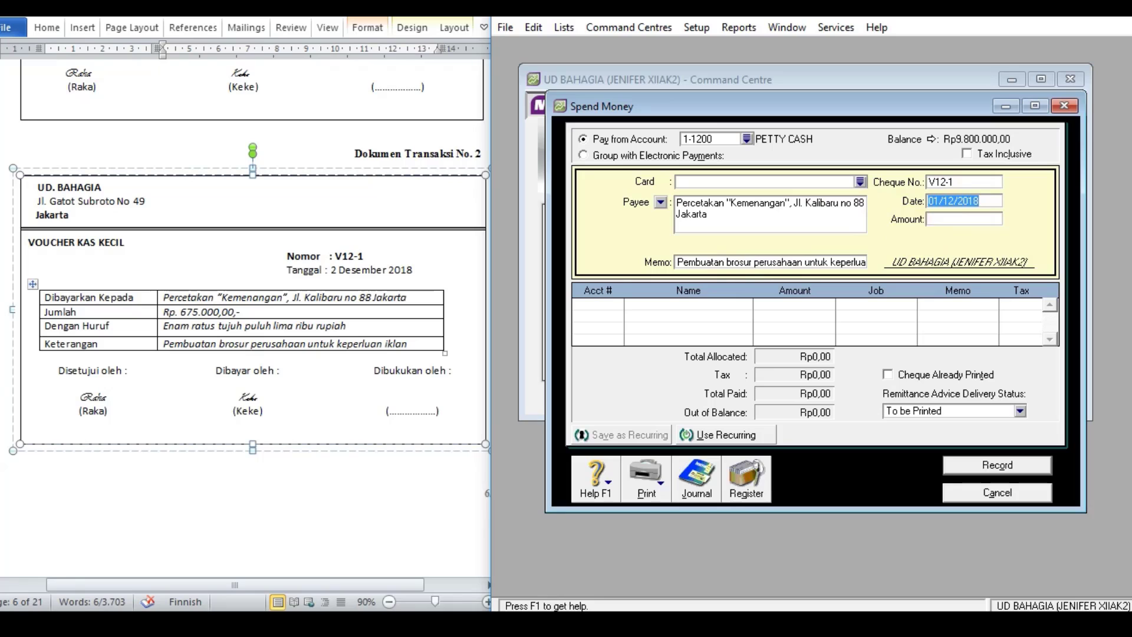
{"action": "type", "text": "2/12/"}
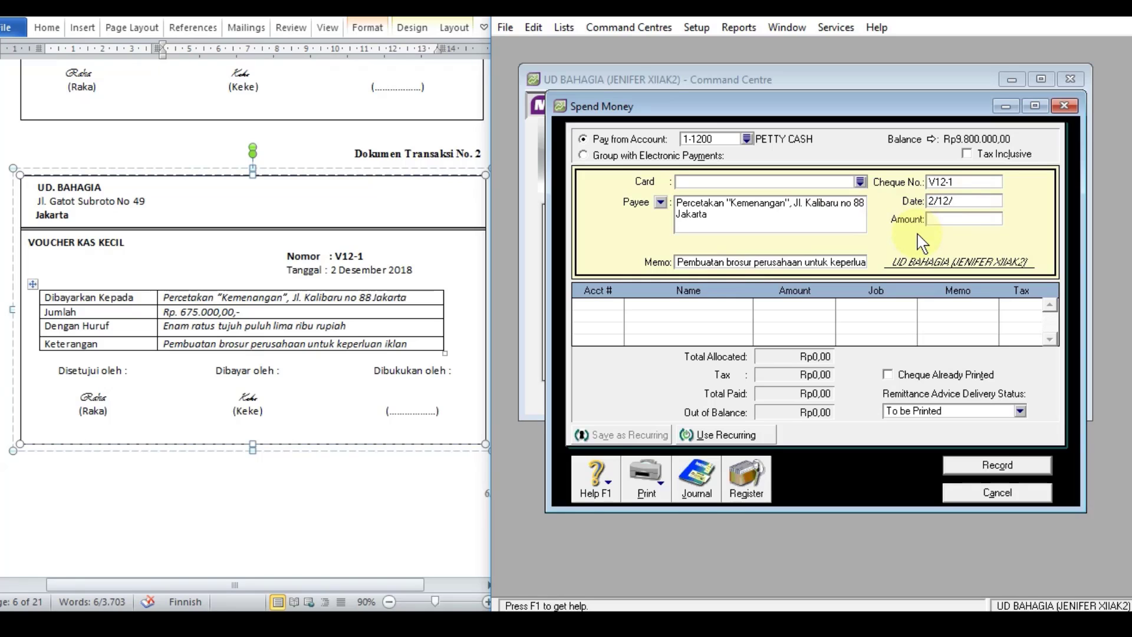
{"action": "type", "text": "2018"}
{"action": "key", "text": "Tab"}
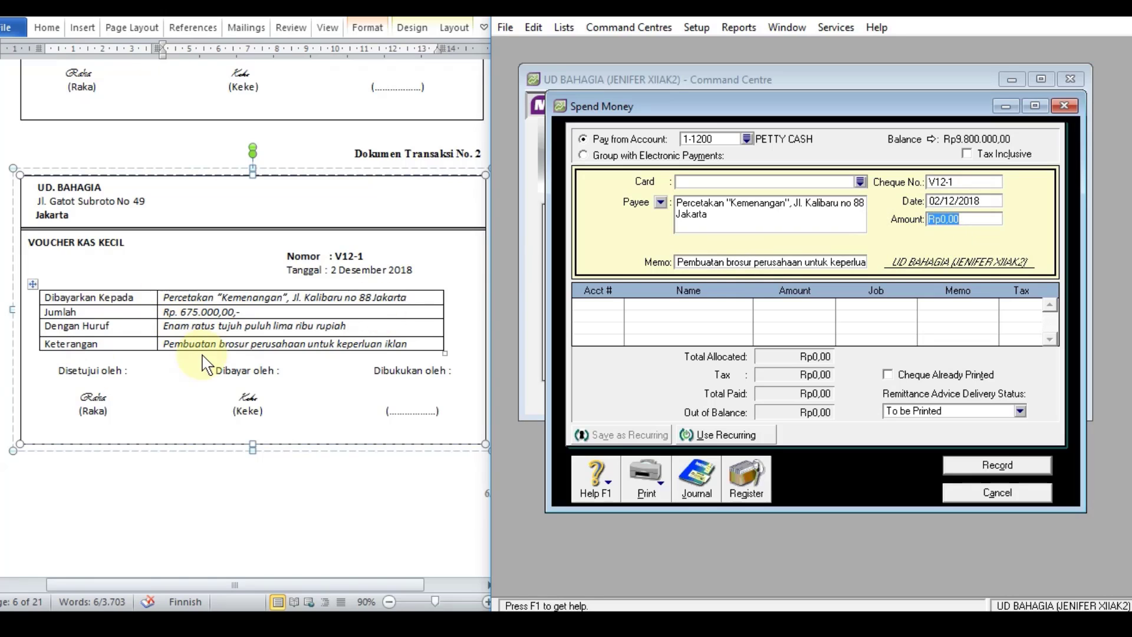
Step: Set the petty cash payment's amount to Rp675.000
{"action": "type", "text": "675."}
{"action": "type", "text": "0"}
{"action": "type", "text": "00"}
{"action": "key", "text": "Tab"}
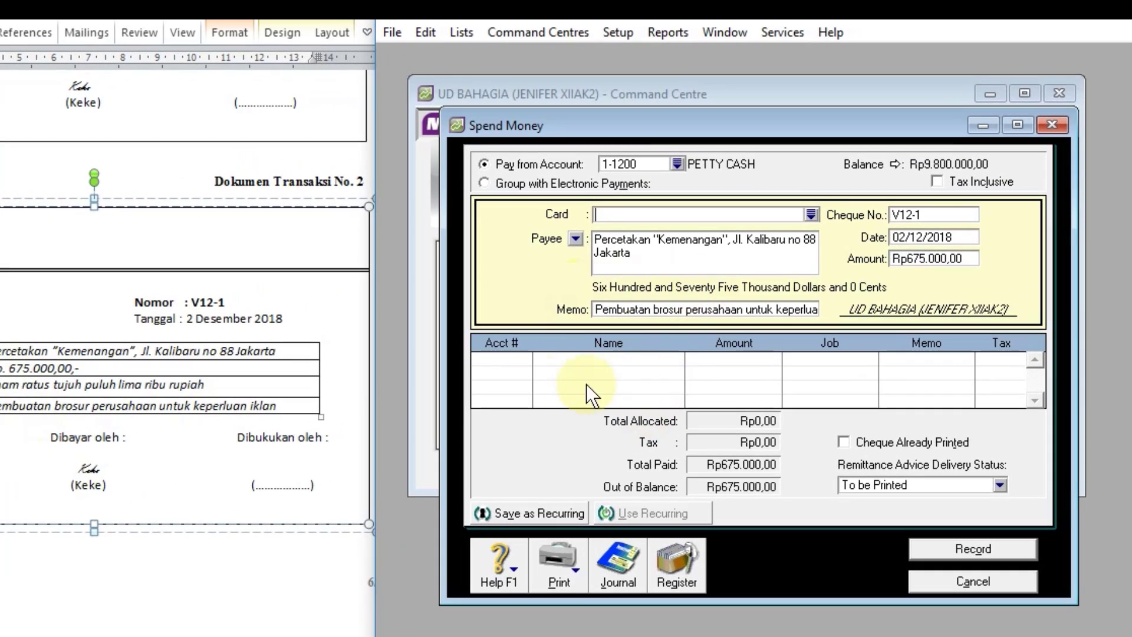
Step: Allocate the petty cash payment to account 6-1000 ADVERTISING EXPENSE on the first line
{"action": "left_click", "coordinate": [499, 357]}
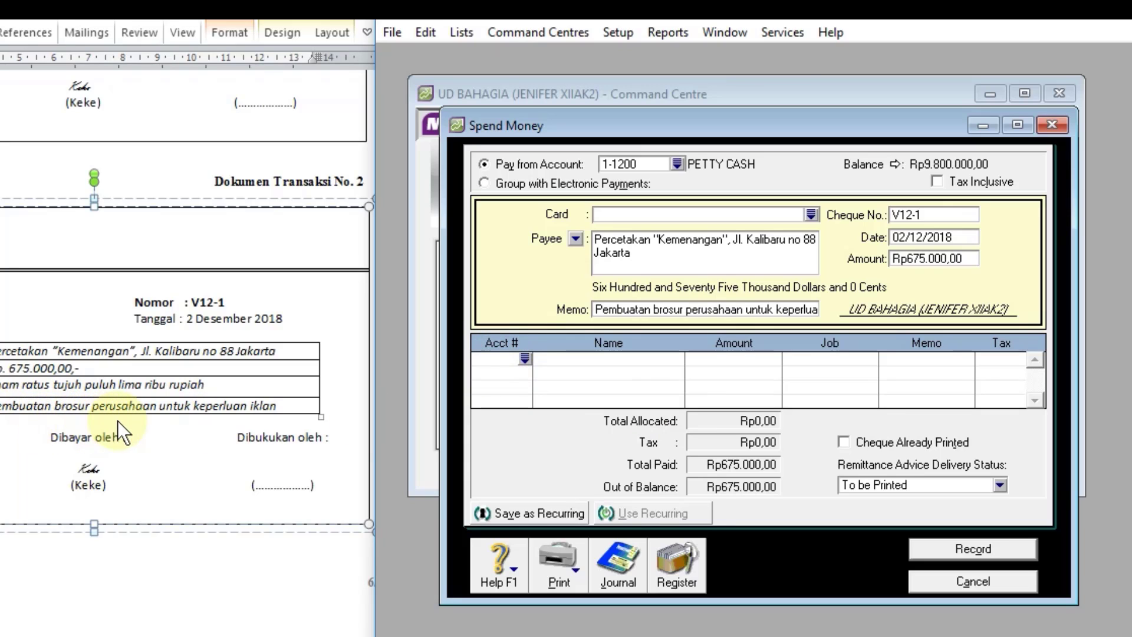
{"action": "left_click", "coordinate": [526, 360]}
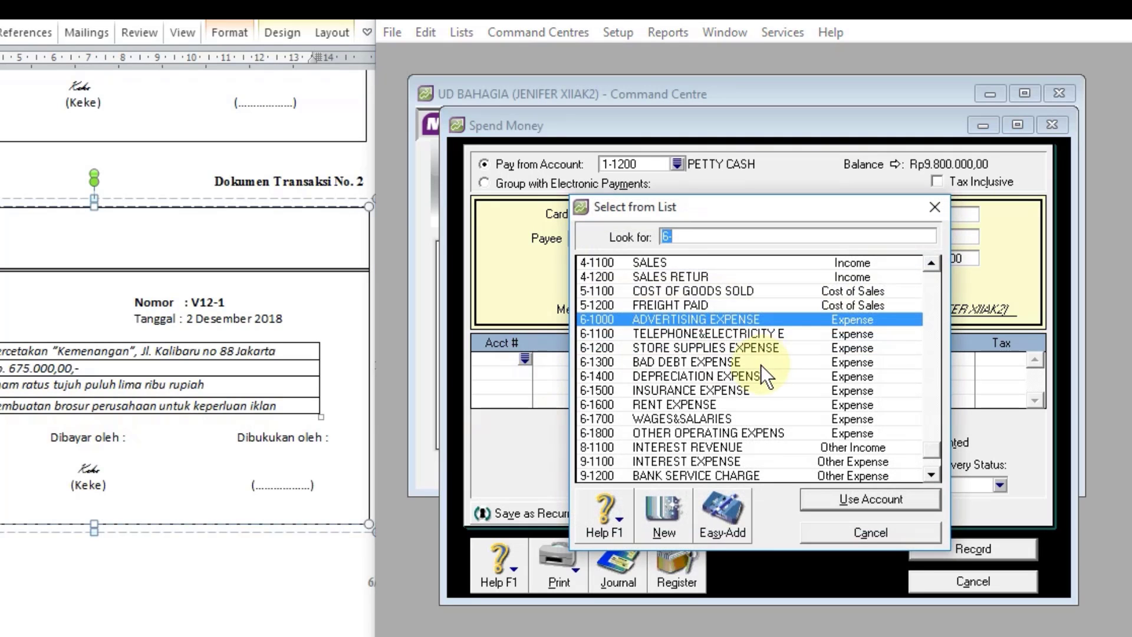
{"action": "left_click", "coordinate": [723, 320]}
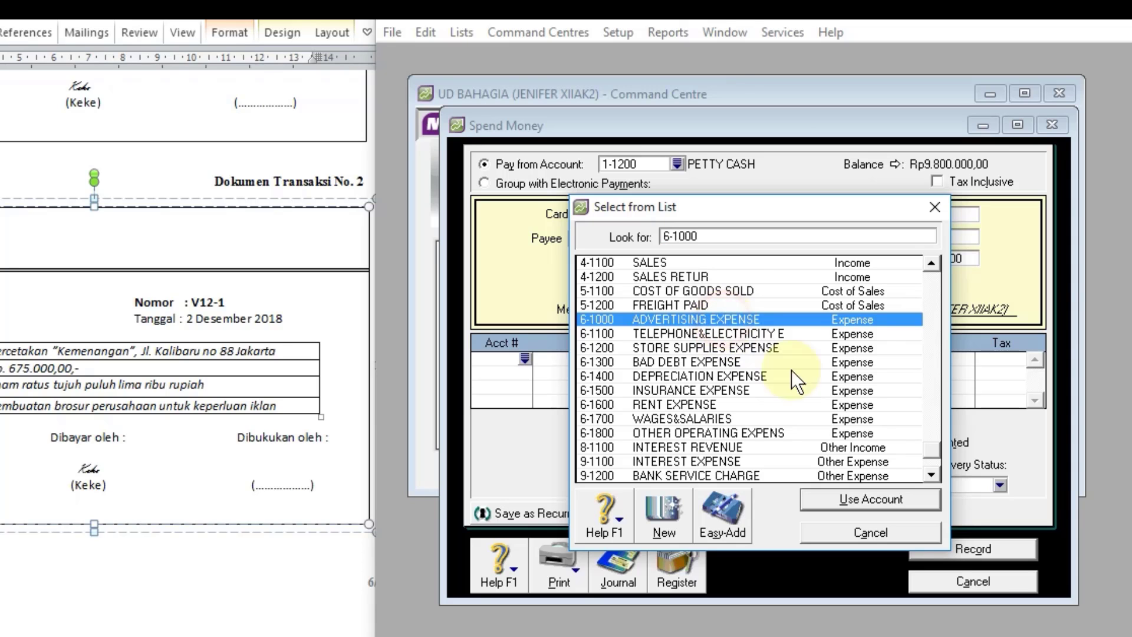
{"action": "left_click", "coordinate": [870, 499]}
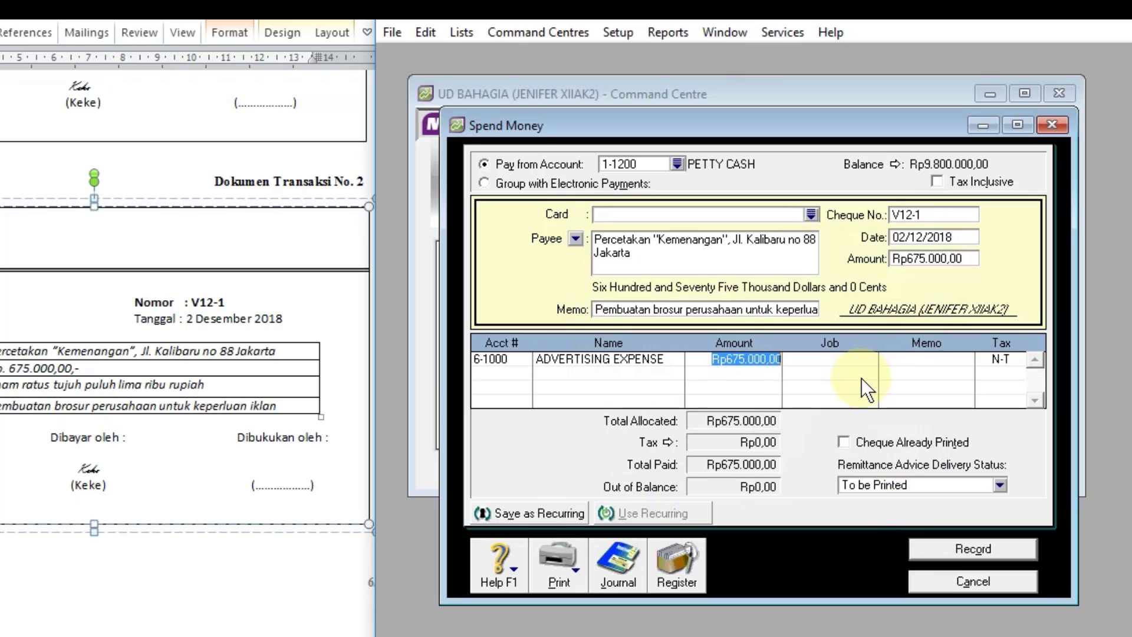
Step: Review the brochure payment's transaction recap, and record the payment
{"action": "key", "text": "ctrl+r"}
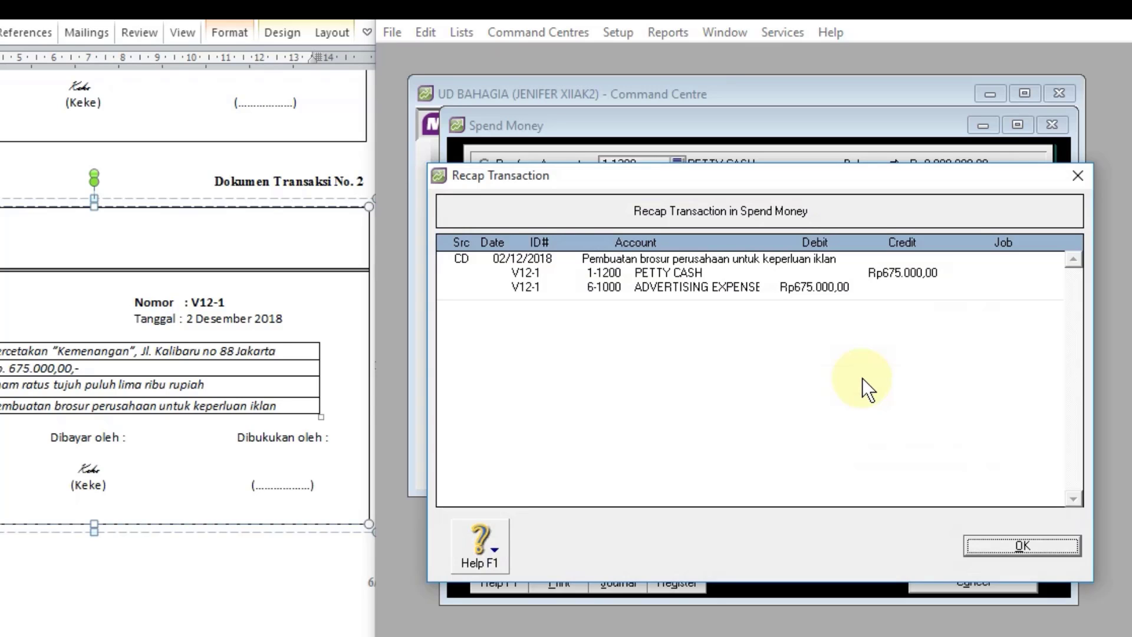
{"action": "left_click", "coordinate": [1025, 550]}
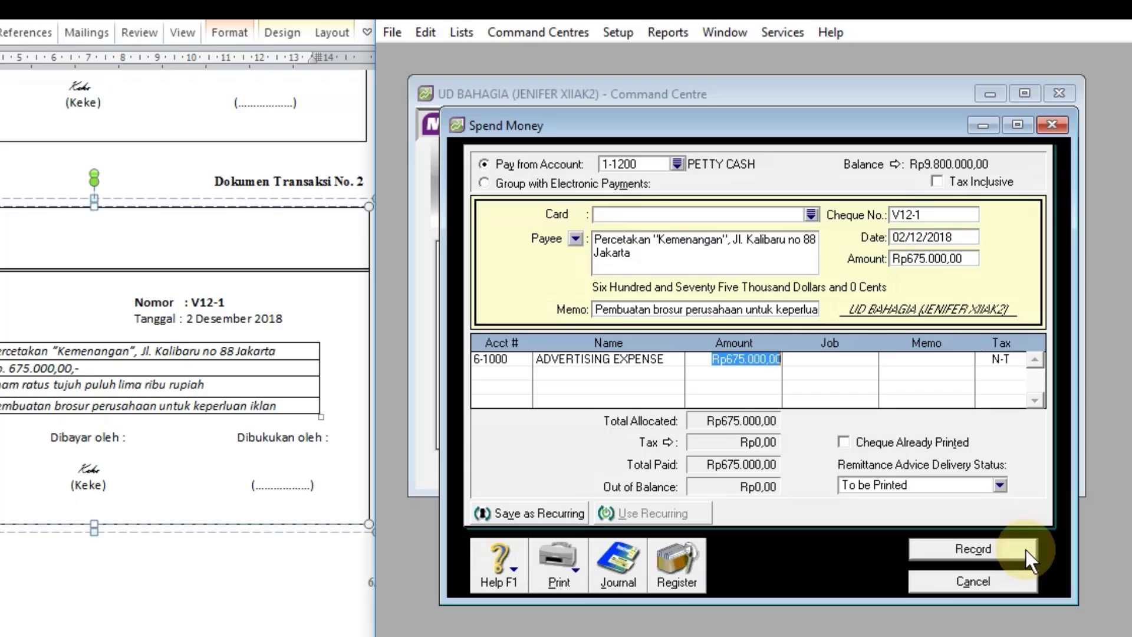
{"action": "left_click", "coordinate": [989, 553]}
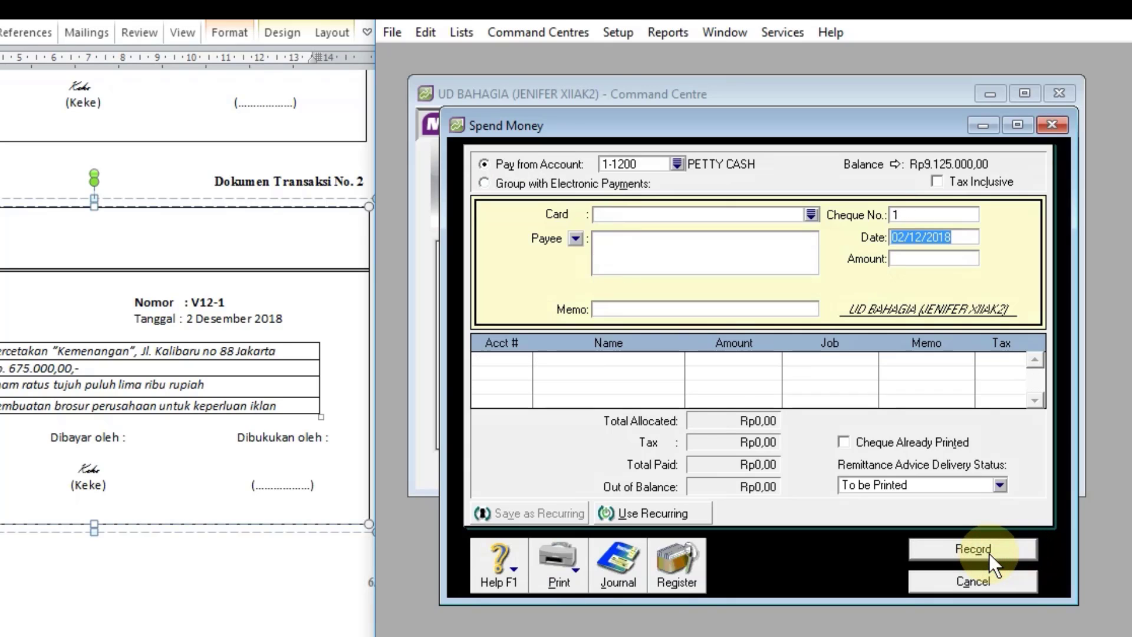
Step: Review the disbursements in the Transaction Journal dated from 1/1/2018 to 31/12/2018, and close the journal
{"action": "scroll", "coordinate": [238, 522], "scroll_direction": "down", "scroll_amount": 5}
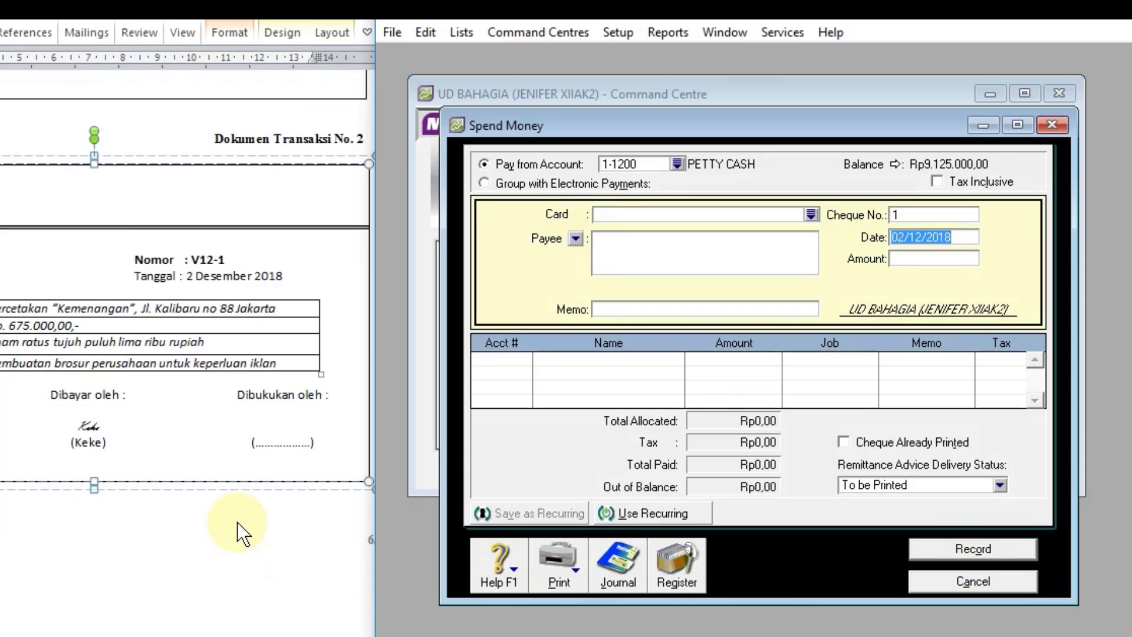
{"action": "scroll", "coordinate": [237, 522], "scroll_direction": "down", "scroll_amount": 5}
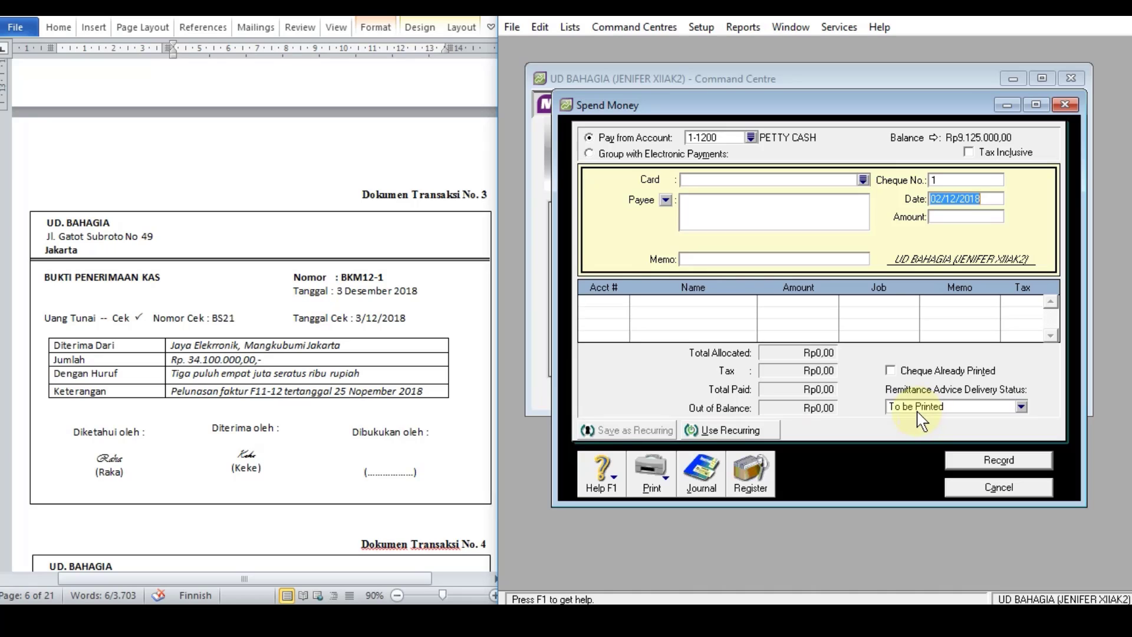
{"action": "left_click", "coordinate": [704, 483]}
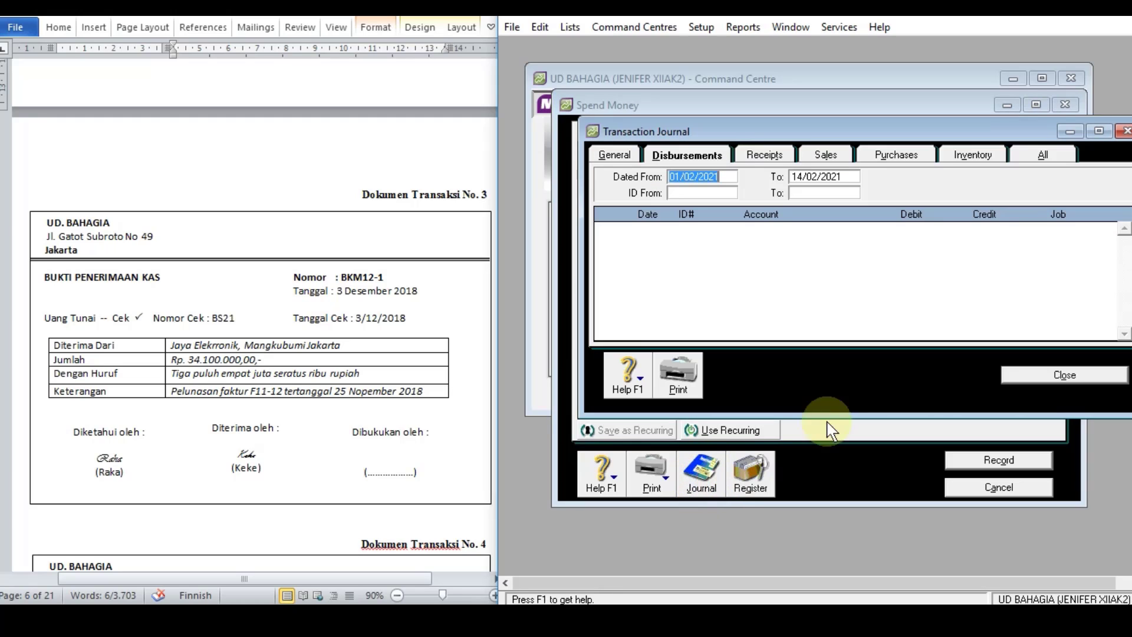
{"action": "type", "text": "1/"}
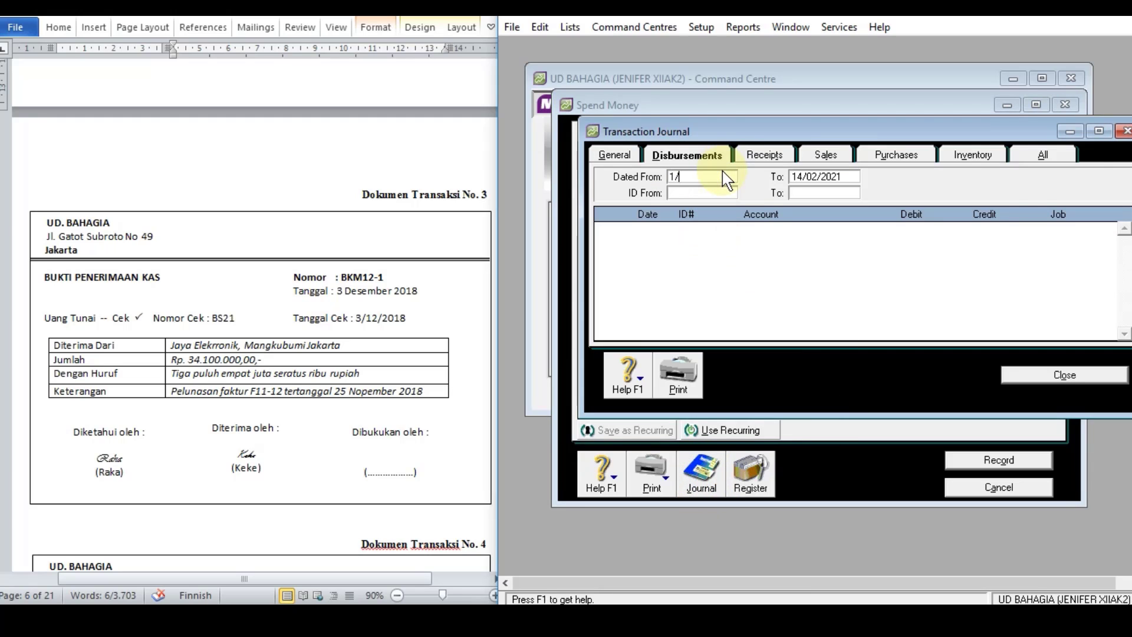
{"action": "type", "text": "1/18"}
{"action": "key", "text": "Tab"}
{"action": "type", "text": "32"}
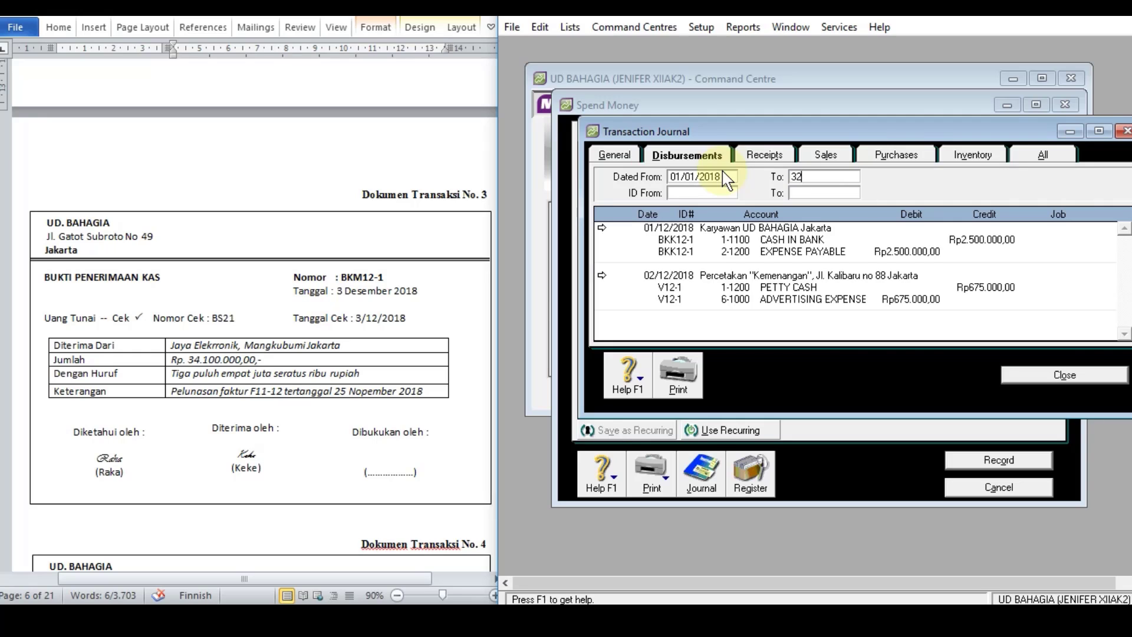
{"action": "type", "text": "/12/18"}
{"action": "key", "text": "Tab"}
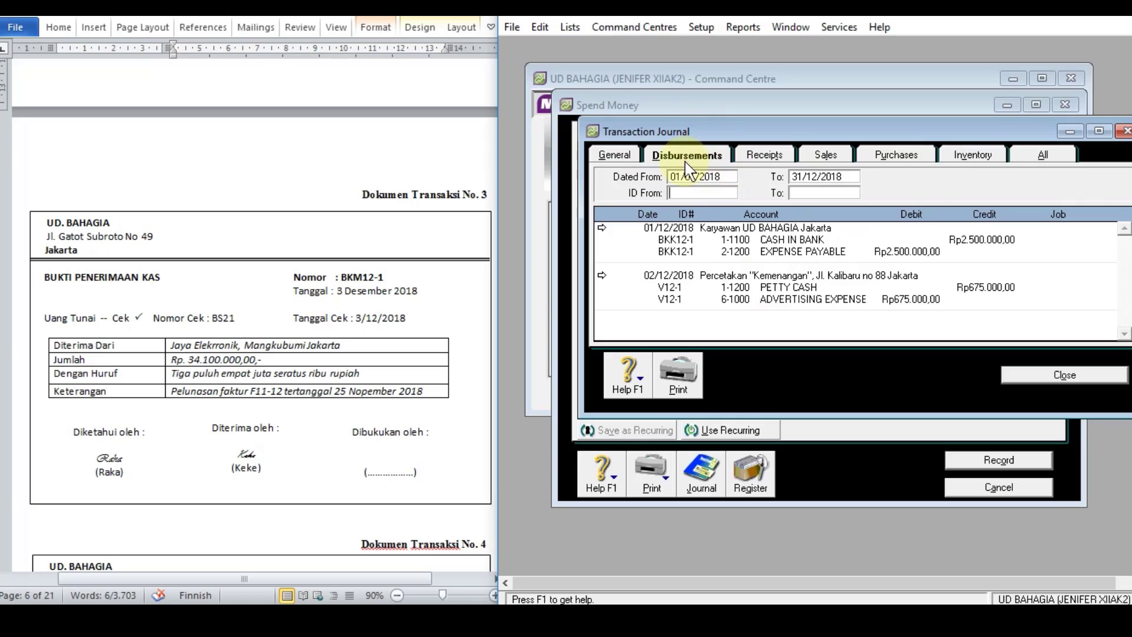
{"action": "left_click", "coordinate": [1022, 374]}
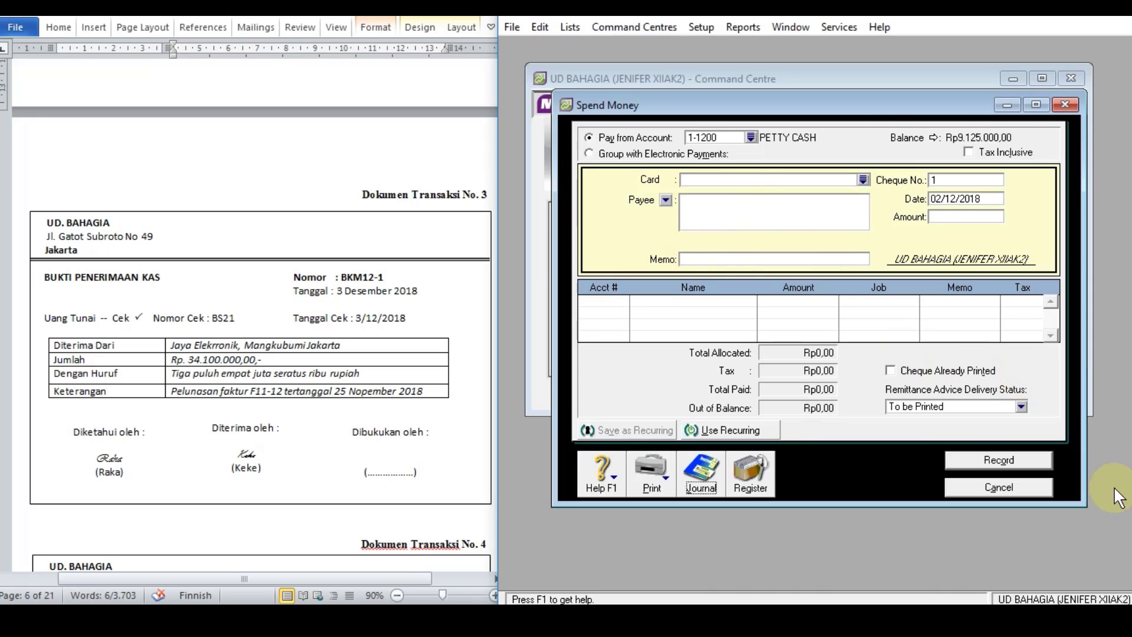
Step: Leave the Spend Money form and start a Receive Payments entry for customer JAYA ELEKTRONIK from transaction document 3
{"action": "left_click", "coordinate": [1050, 489]}
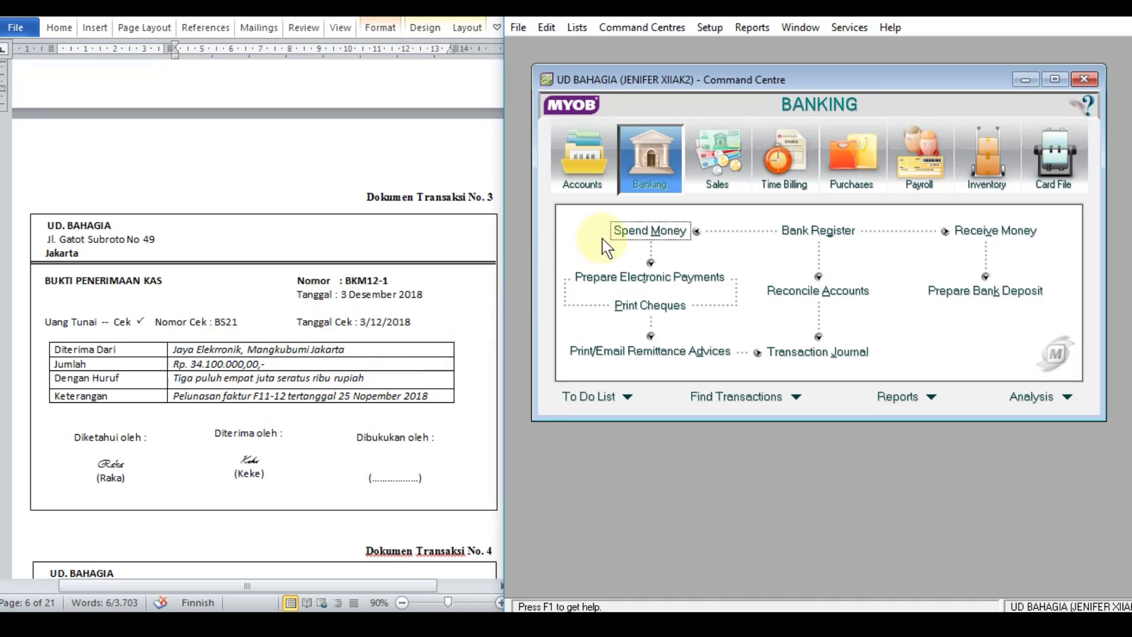
{"action": "left_click", "coordinate": [712, 169]}
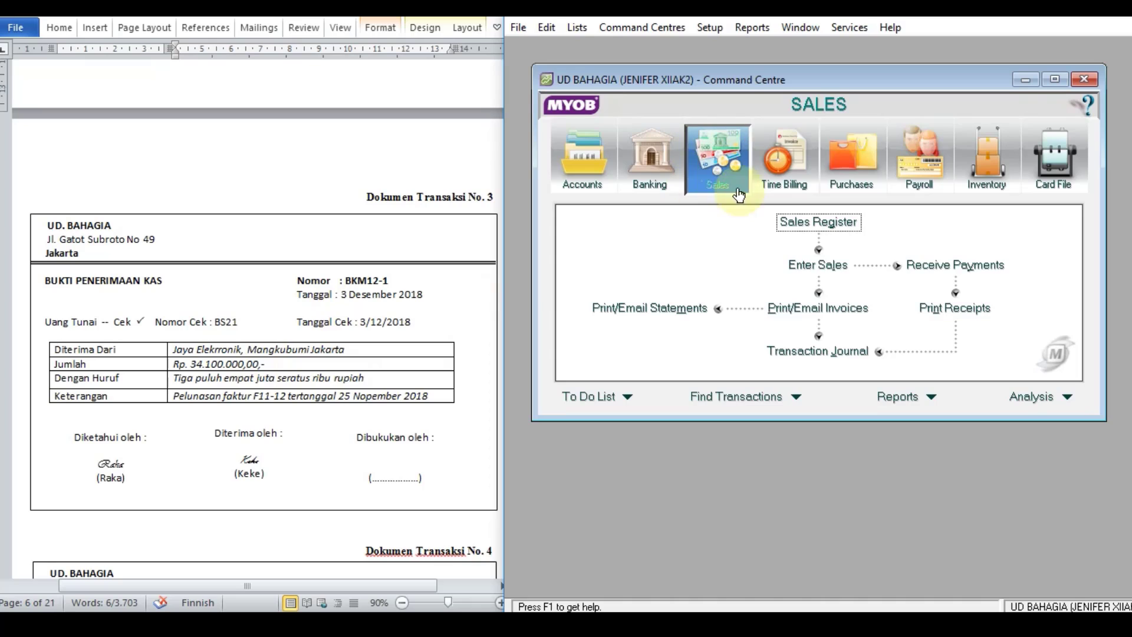
{"action": "left_click", "coordinate": [943, 270]}
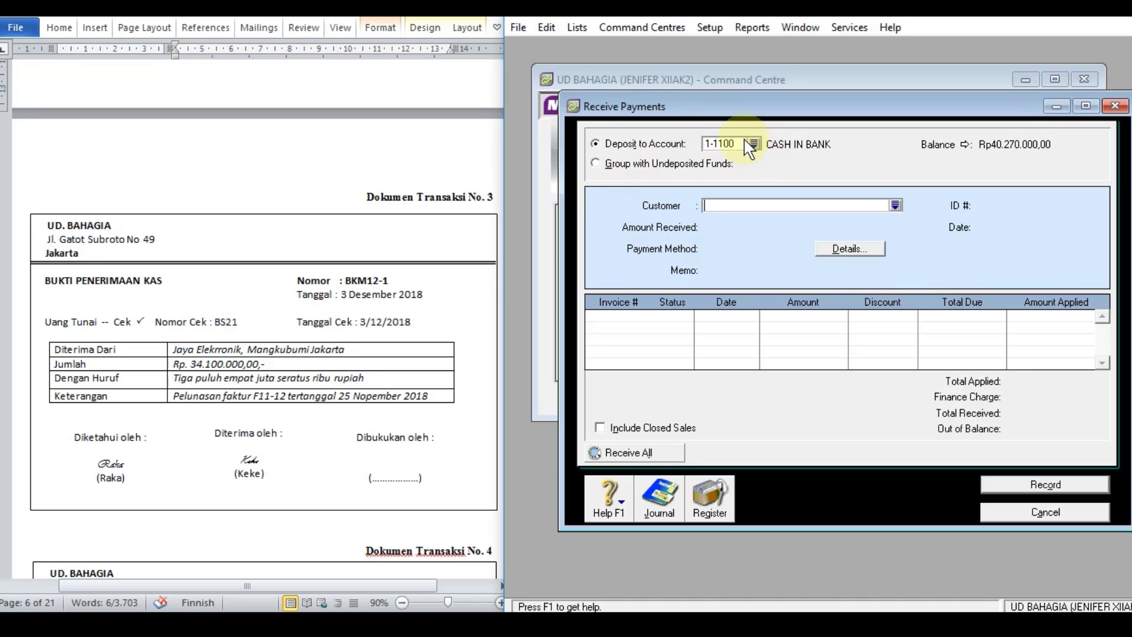
{"action": "left_click", "coordinate": [896, 205]}
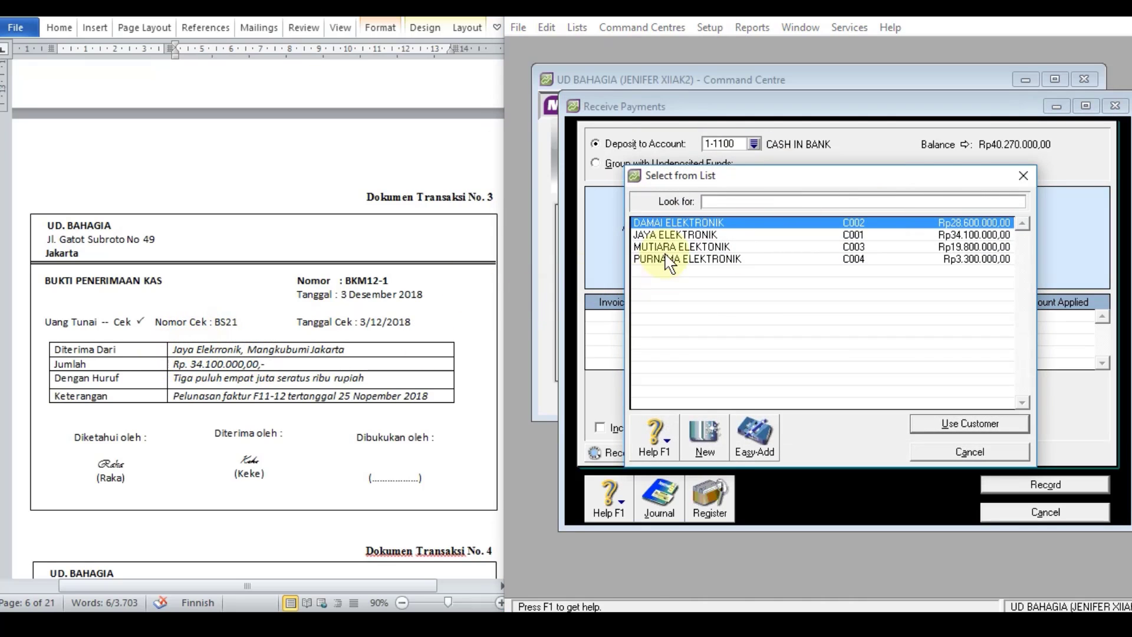
{"action": "double_click", "coordinate": [673, 235]}
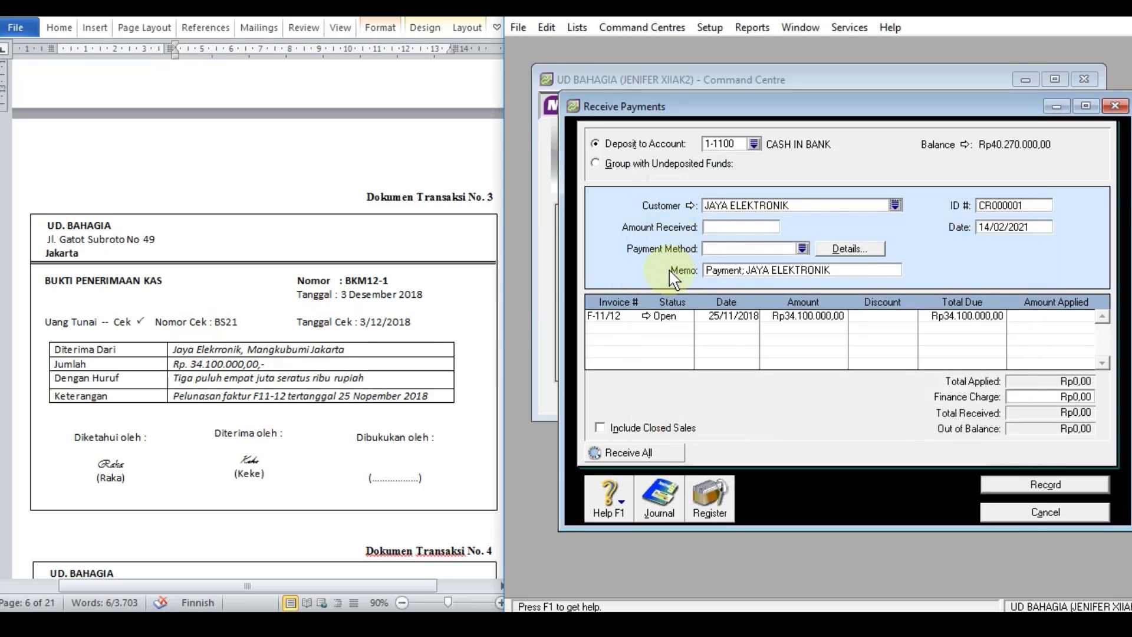
Step: Set the amount received from JAYA ELEKTRONIK to Rp34.100.000
{"action": "left_click", "coordinate": [758, 229]}
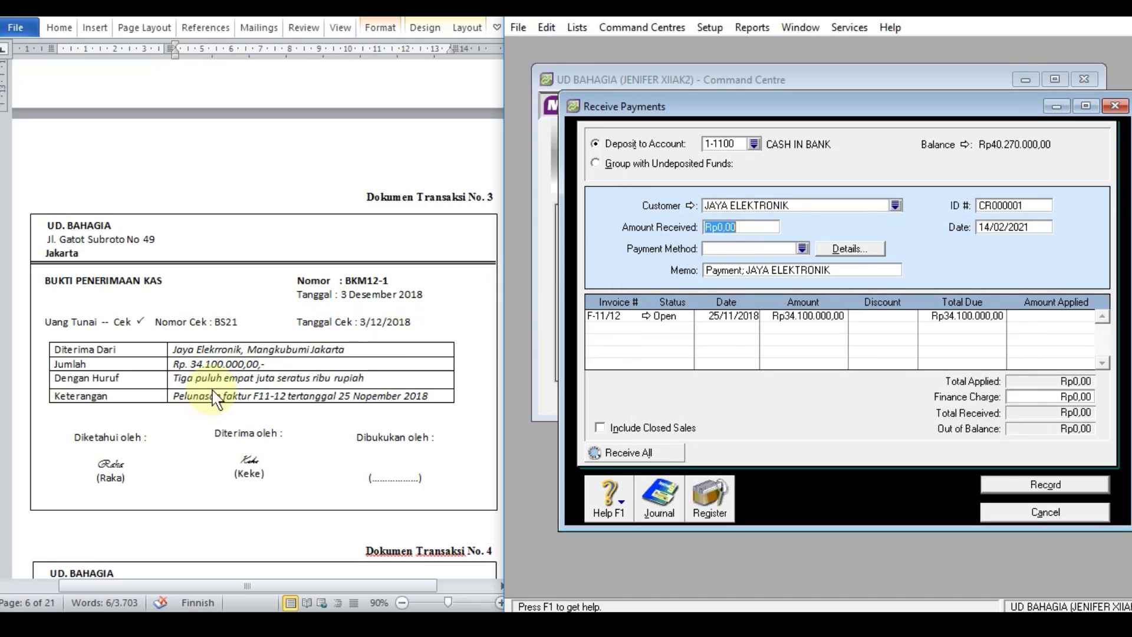
{"action": "type", "text": "34"}
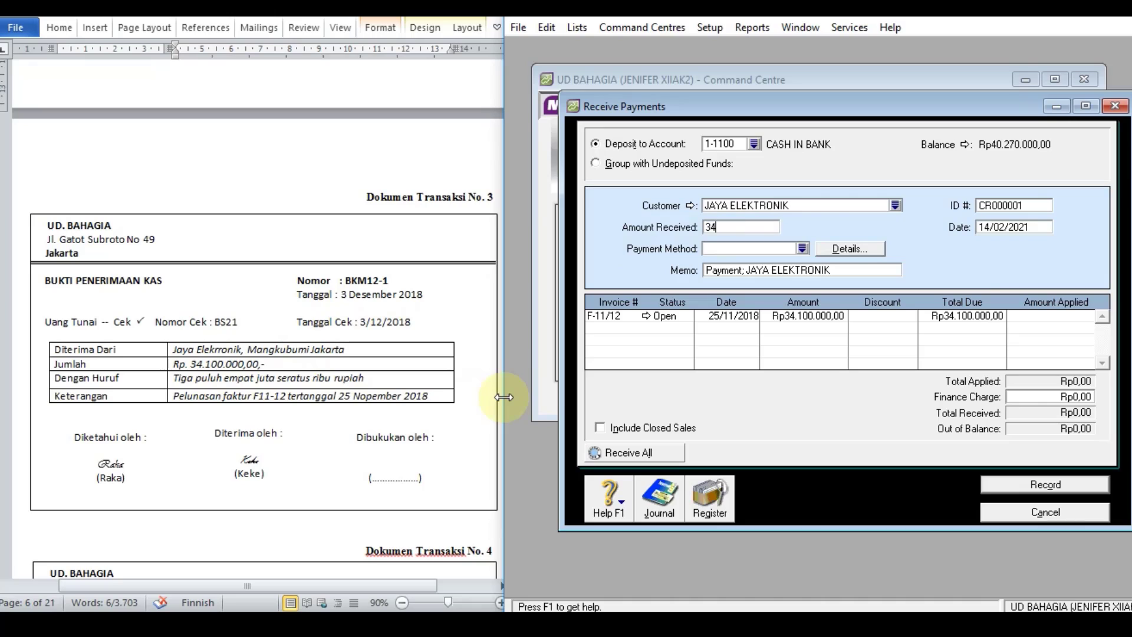
{"action": "type", "text": "1000000"}
{"action": "key", "text": "BackSpace"}
{"action": "key", "text": "Tab"}
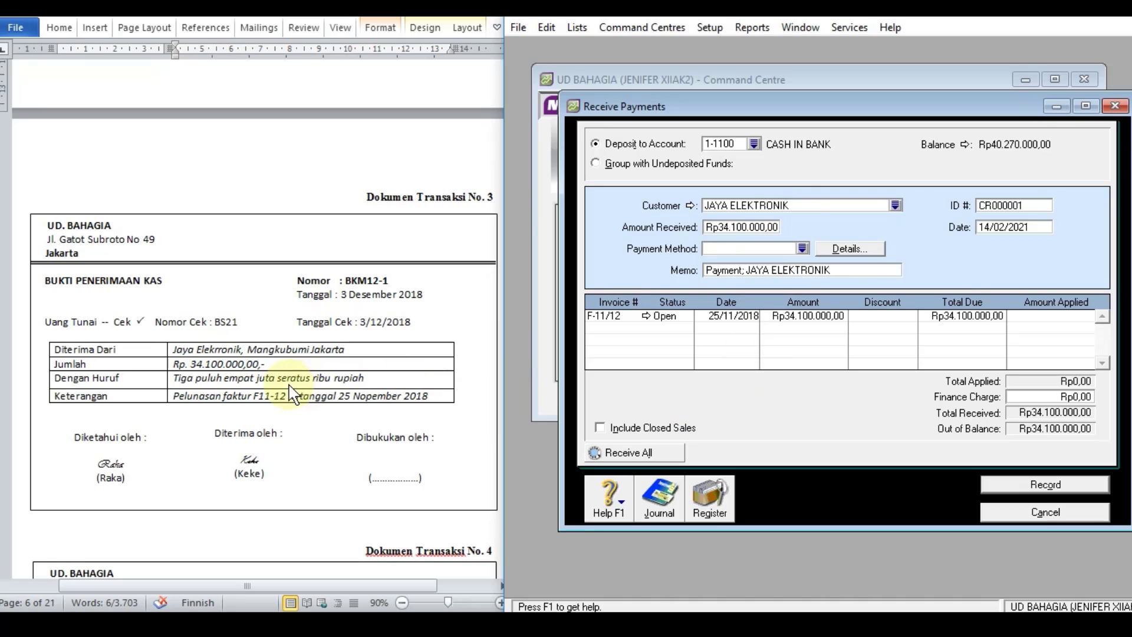
Step: Set the payment method to Cheque and copy the memo "Pelunasan faktur F11-12 tertanggal 25 Nopember 2018" from transaction document 3
{"action": "left_click", "coordinate": [803, 249]}
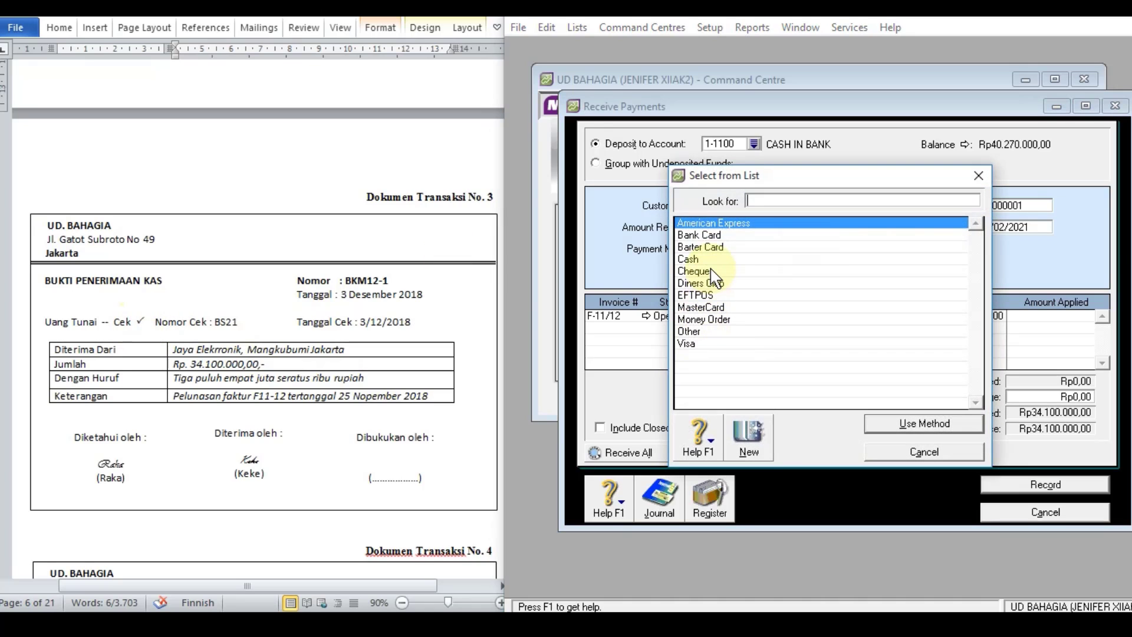
{"action": "double_click", "coordinate": [714, 270]}
{"action": "left_click", "coordinate": [753, 271]}
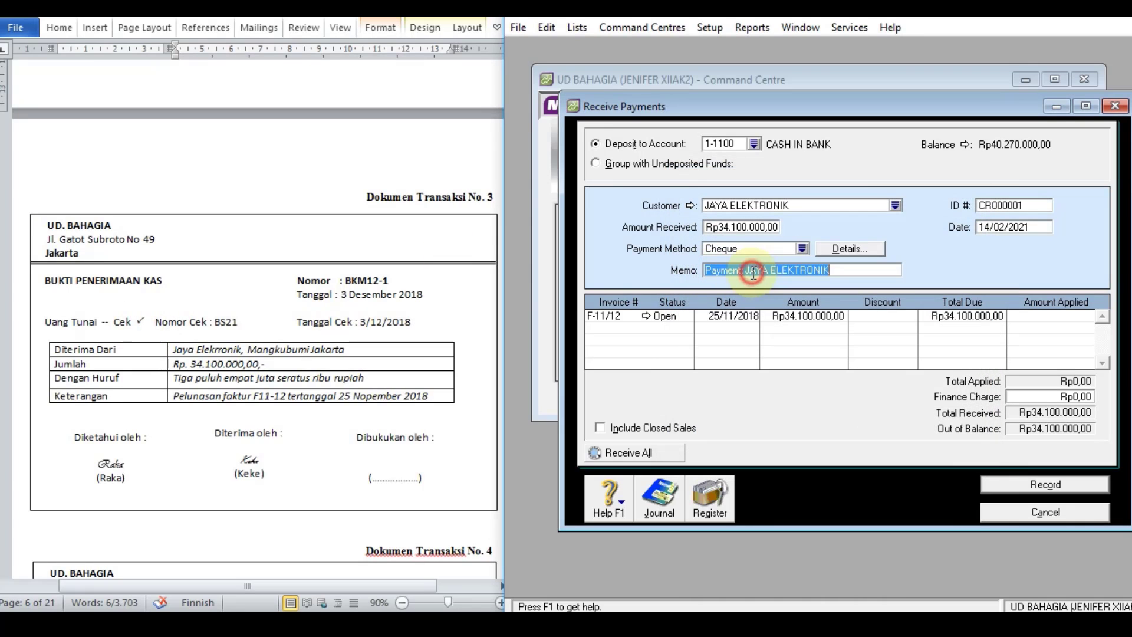
{"action": "left_click", "coordinate": [277, 396]}
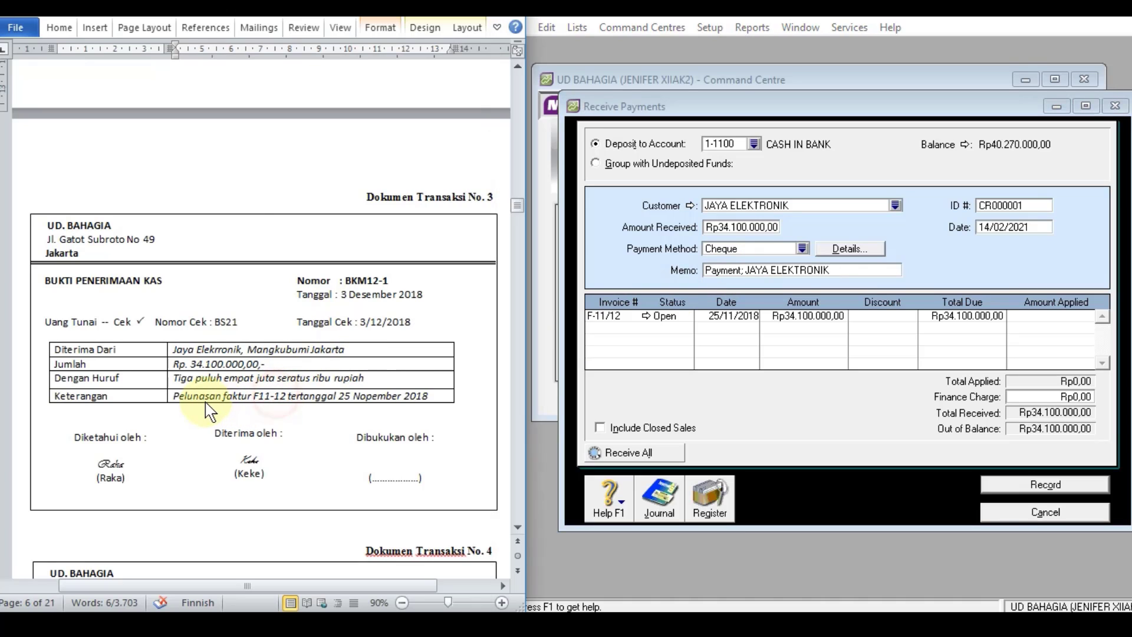
{"action": "left_click_drag", "start_coordinate": [222, 397], "coordinate": [167, 396]}
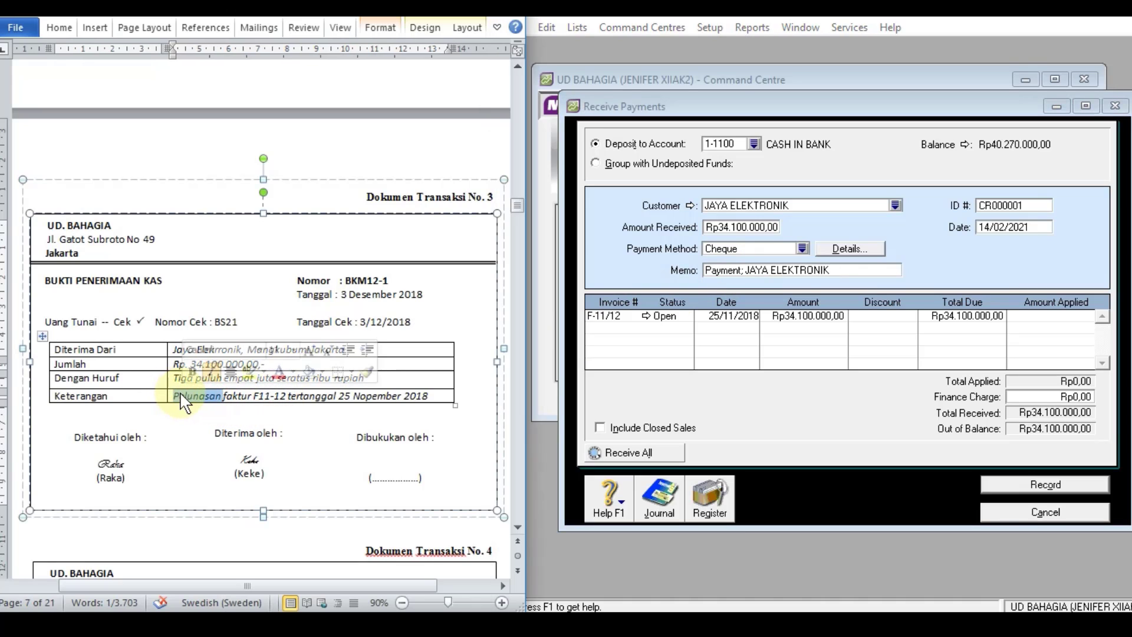
{"action": "left_click", "coordinate": [179, 396]}
{"action": "left_click_drag", "start_coordinate": [173, 396], "coordinate": [440, 399]}
{"action": "key", "text": "ctrl+c"}
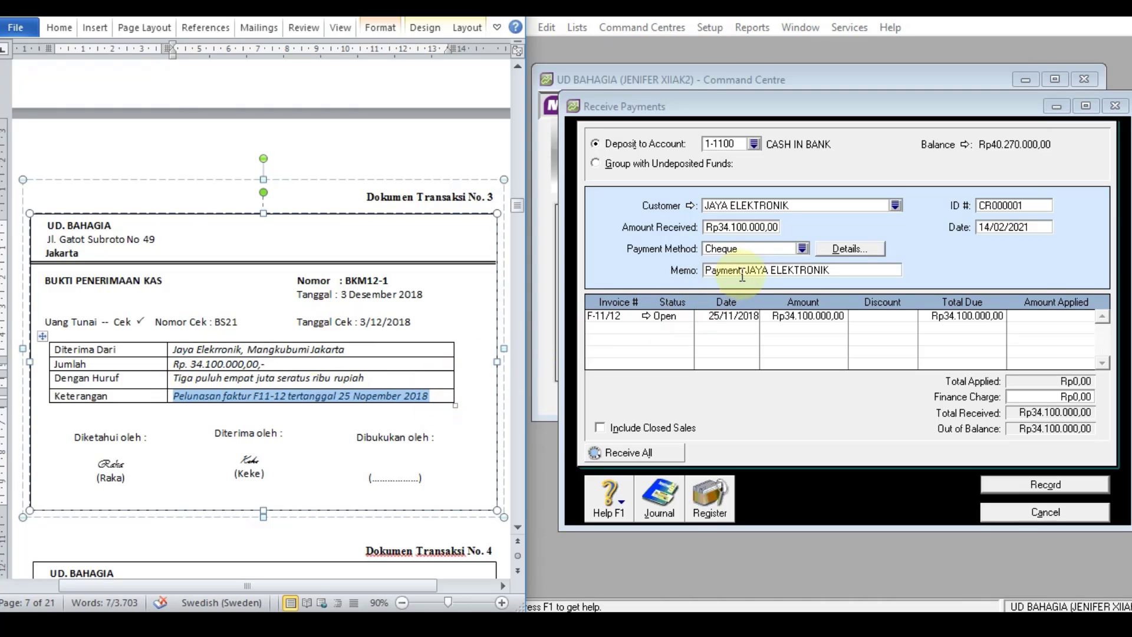
{"action": "left_click", "coordinate": [835, 270]}
{"action": "left_click_drag", "start_coordinate": [836, 270], "coordinate": [698, 277]}
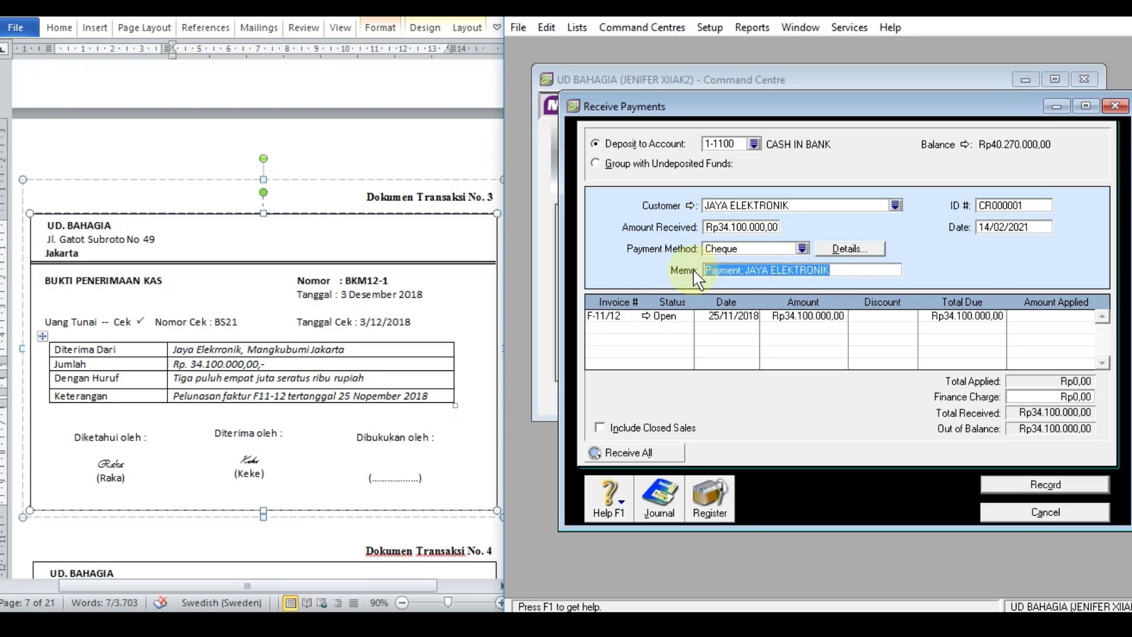
{"action": "key", "text": "ctrl+v"}
Step: Set the receipt's ID number to BKM12-1, copied from the document, and its date to 3/12/2018
{"action": "left_click", "coordinate": [1021, 206]}
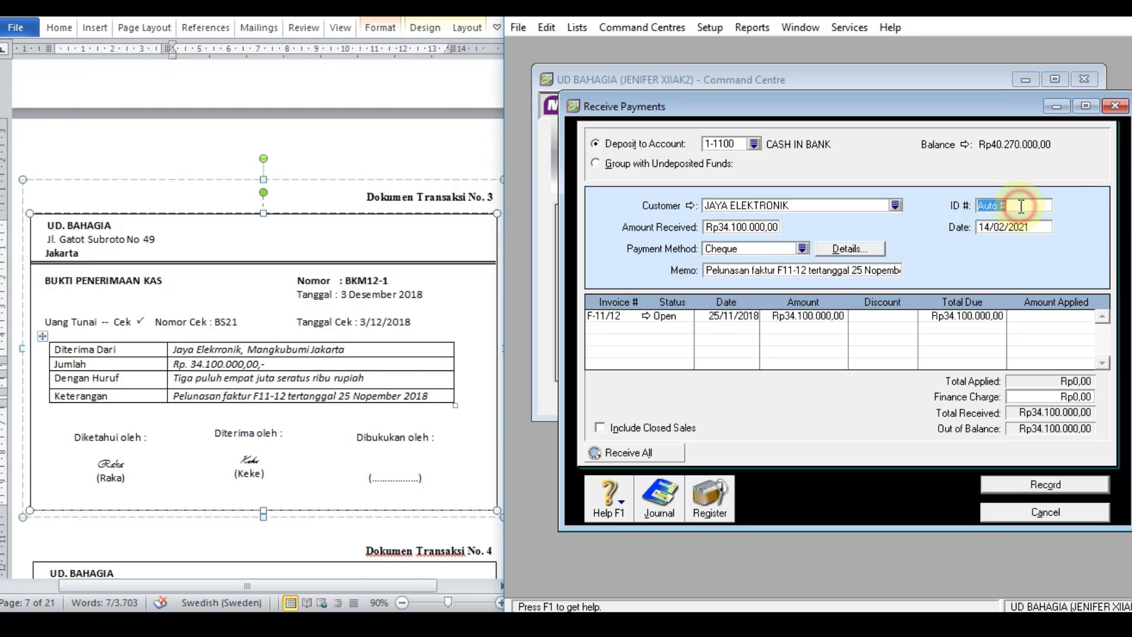
{"action": "left_click", "coordinate": [350, 289]}
{"action": "left_click_drag", "start_coordinate": [345, 281], "coordinate": [391, 281]}
{"action": "key", "text": "ctrl+c"}
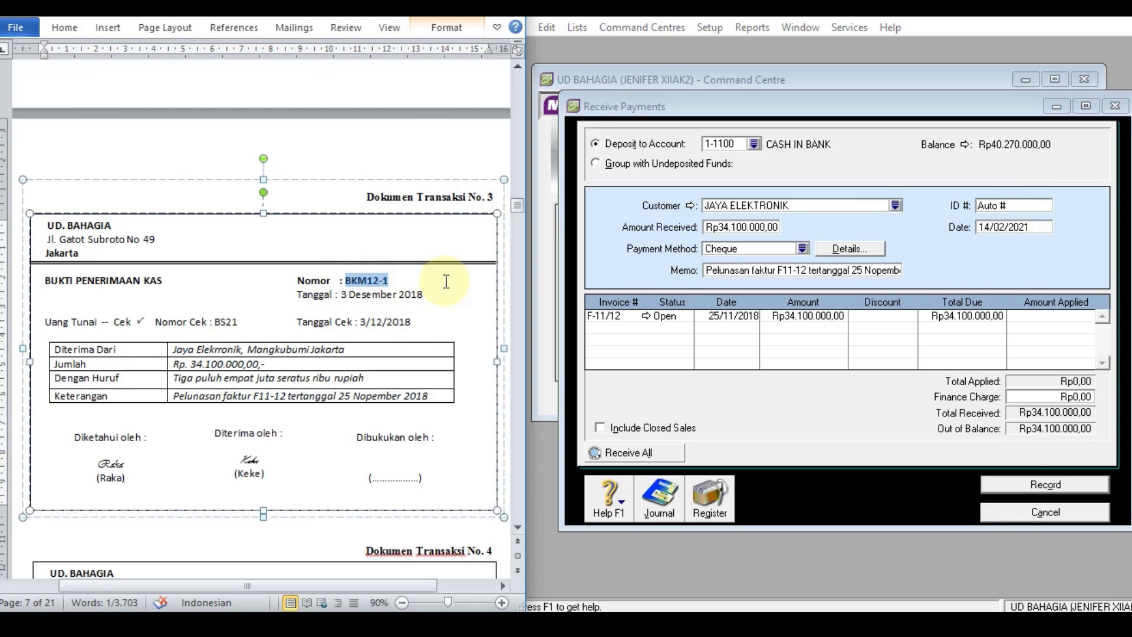
{"action": "left_click", "coordinate": [1014, 206]}
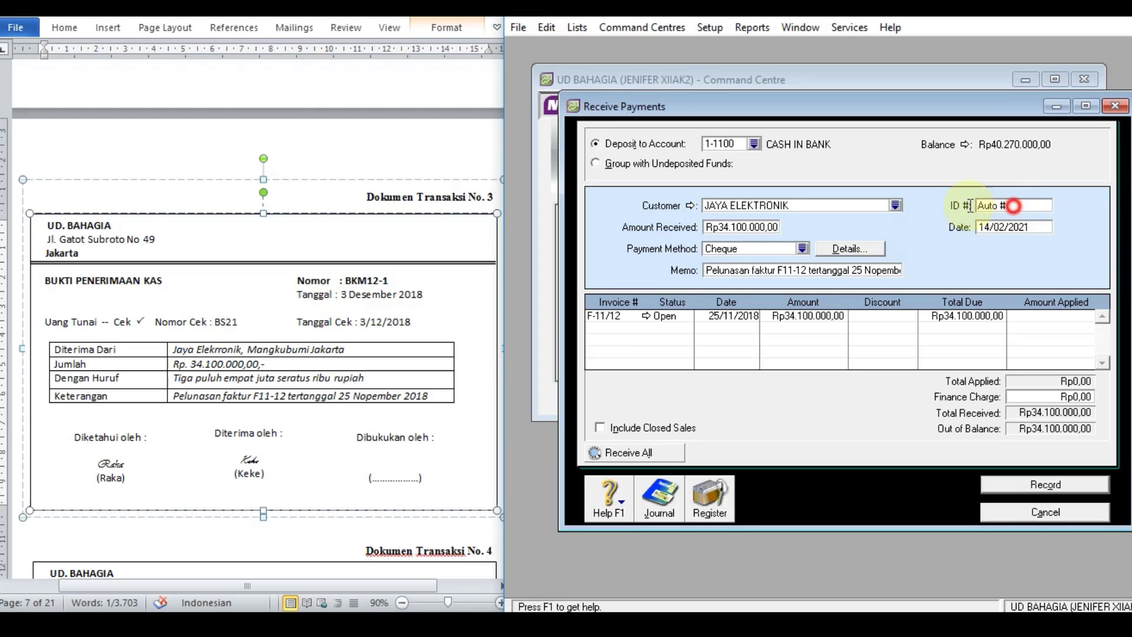
{"action": "key", "text": "ctrl+v"}
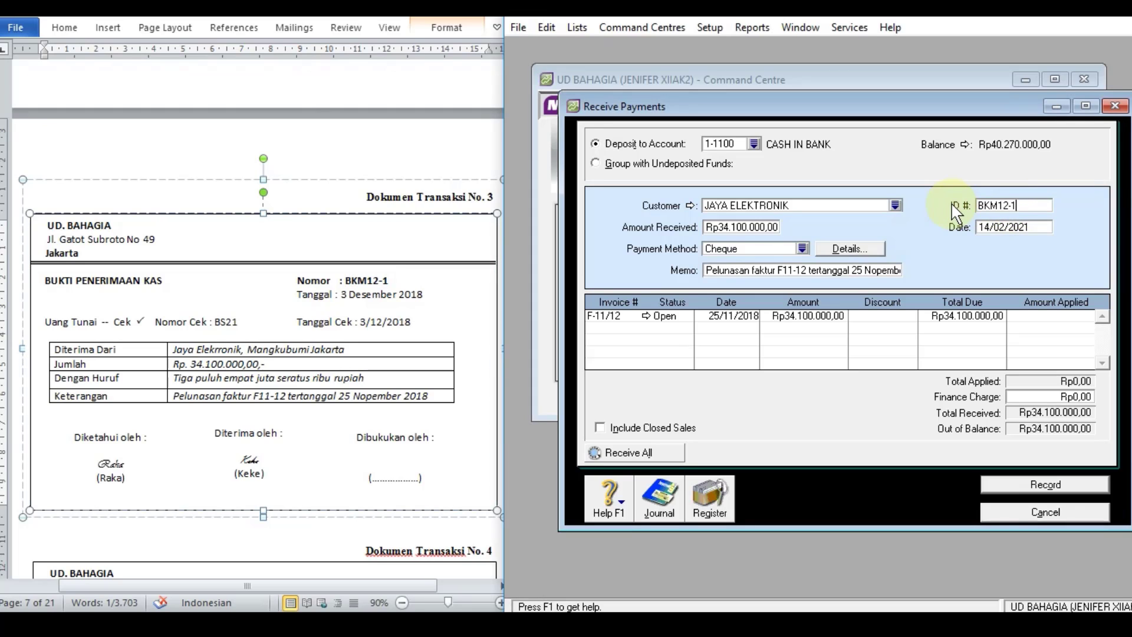
{"action": "left_click", "coordinate": [1026, 230]}
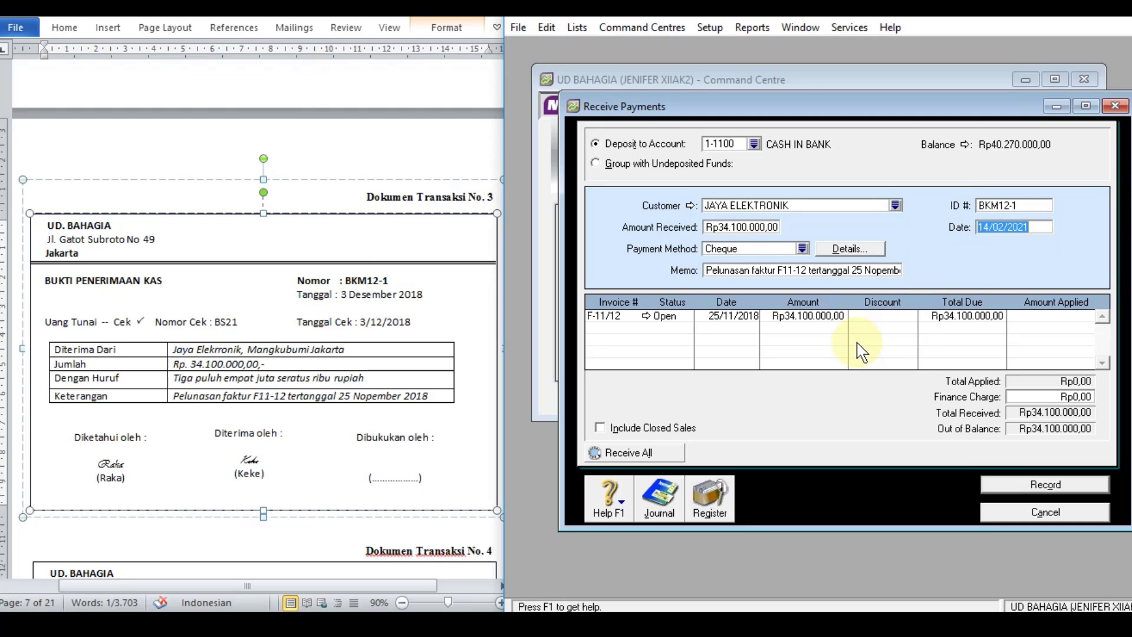
{"action": "type", "text": "3/12/20"}
{"action": "type", "text": "18"}
{"action": "key", "text": "Tab"}
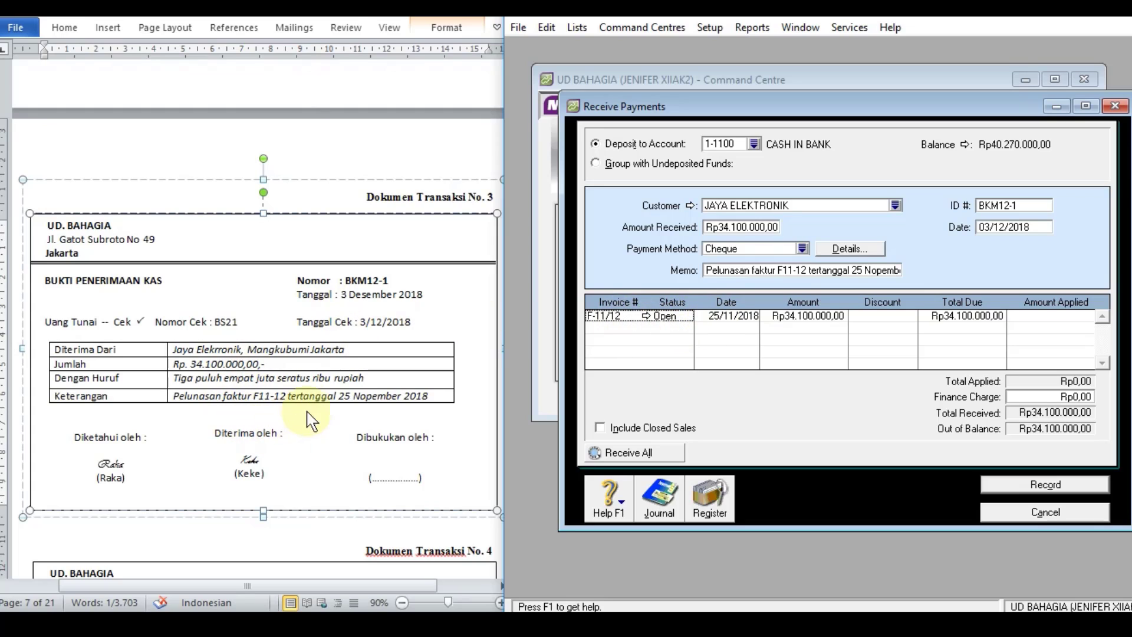
Step: Apply Rp34.100.000 of the received payment to invoice F-11/12, leaving the finance charge at its default
{"action": "left_click", "coordinate": [1030, 319]}
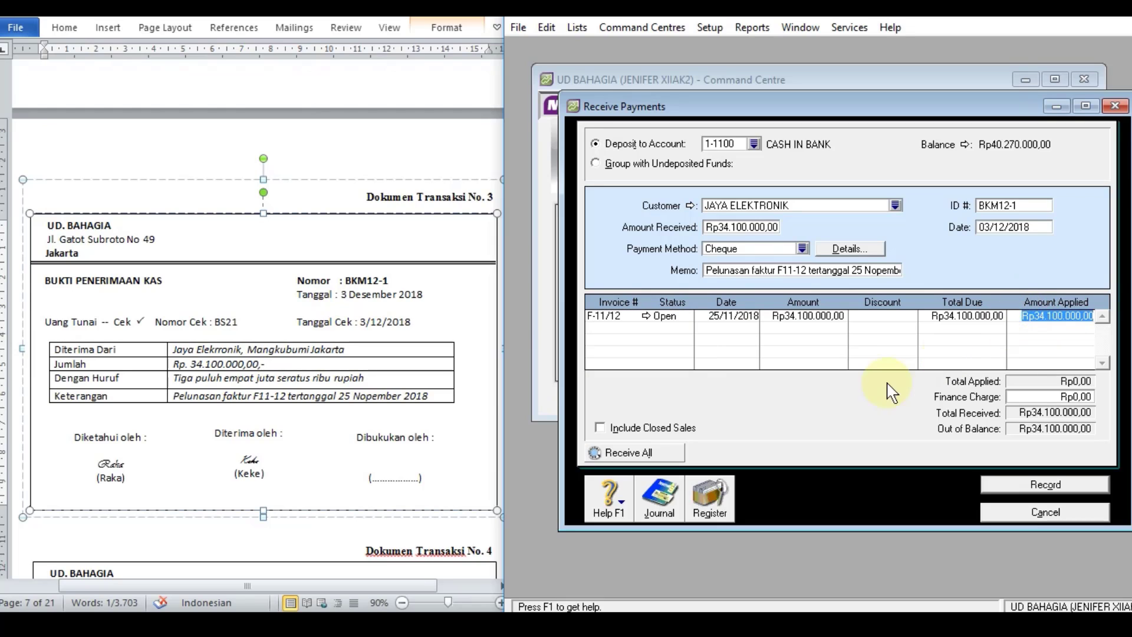
{"action": "key", "text": "Tab"}
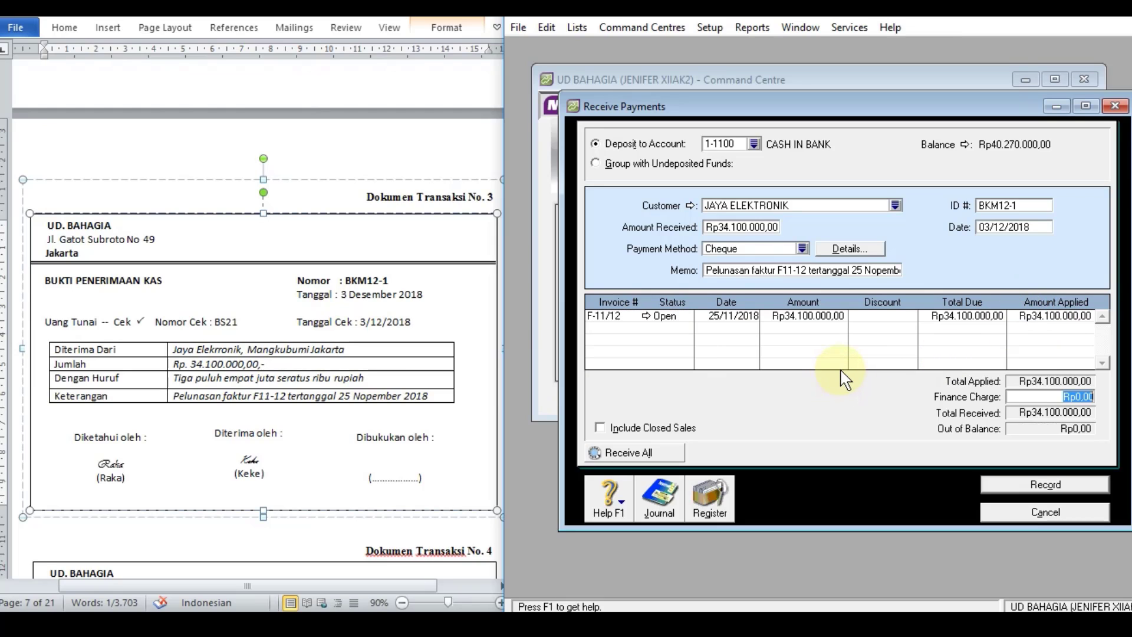
{"action": "key", "text": "Tab"}
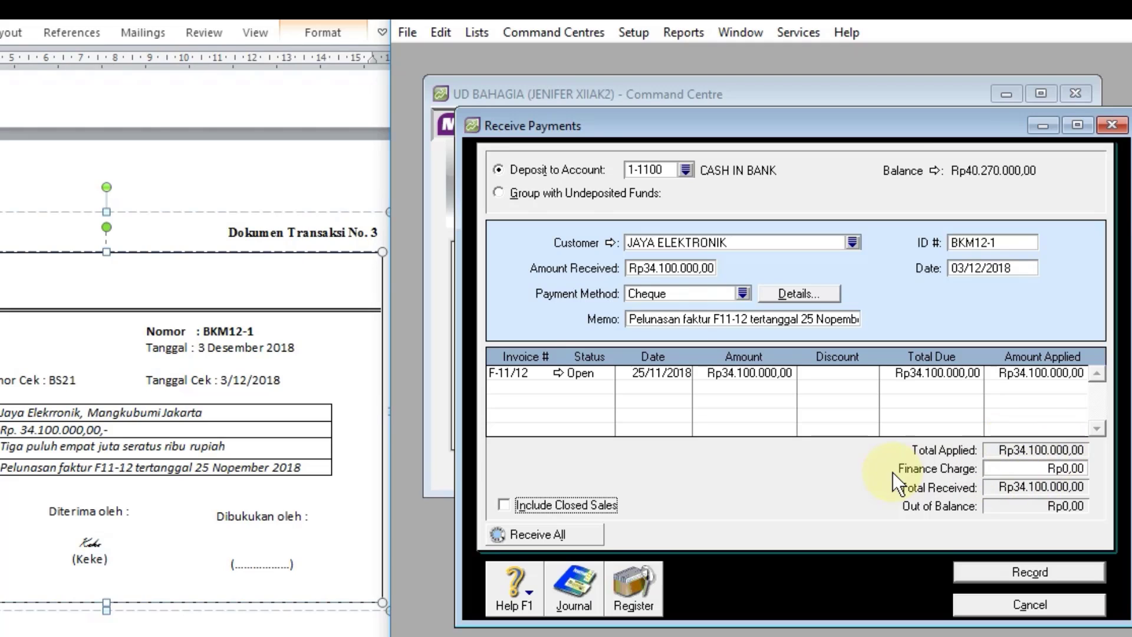
Step: Review the transaction recap of the JAYA ELEKTRONIK receipt, and record the payment
{"action": "key", "text": "ctrl+r"}
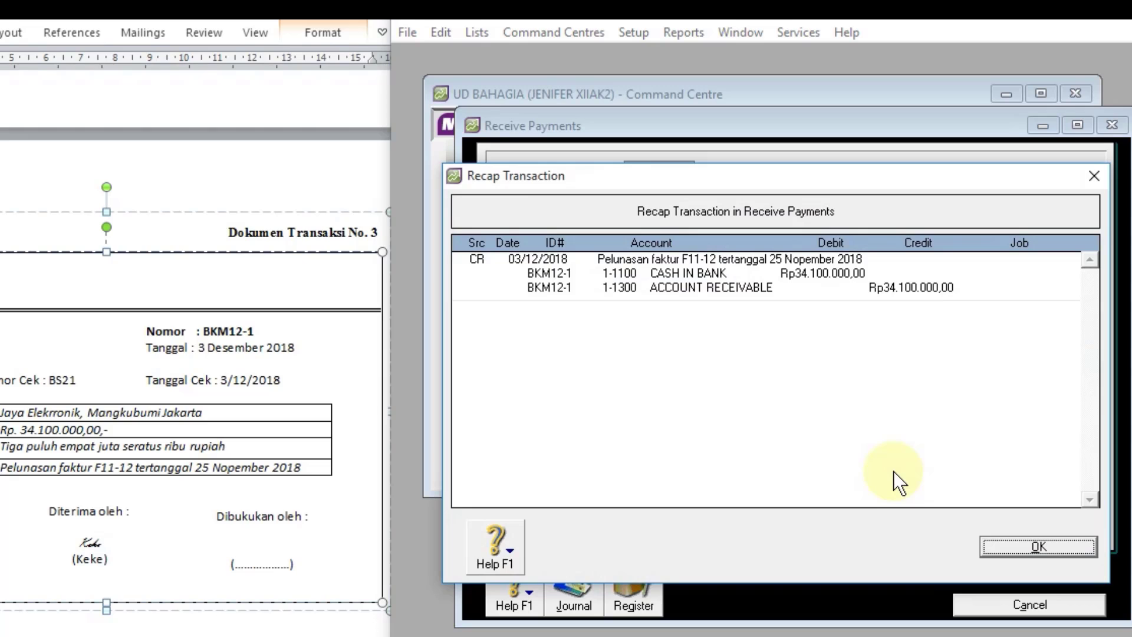
{"action": "left_click", "coordinate": [1046, 546]}
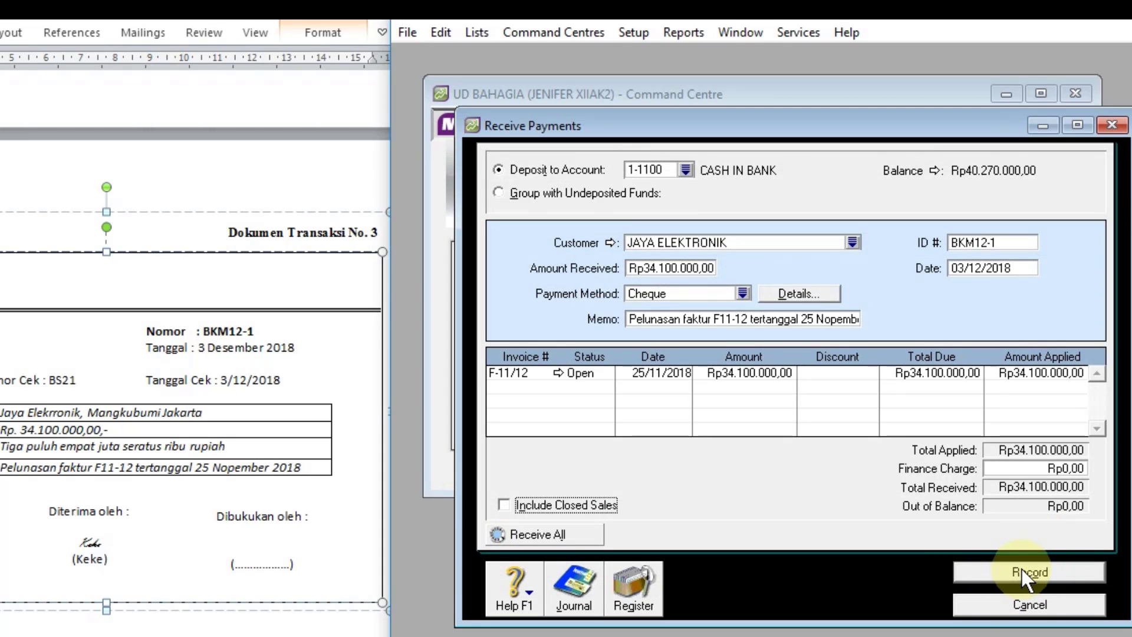
{"action": "left_click", "coordinate": [1023, 572]}
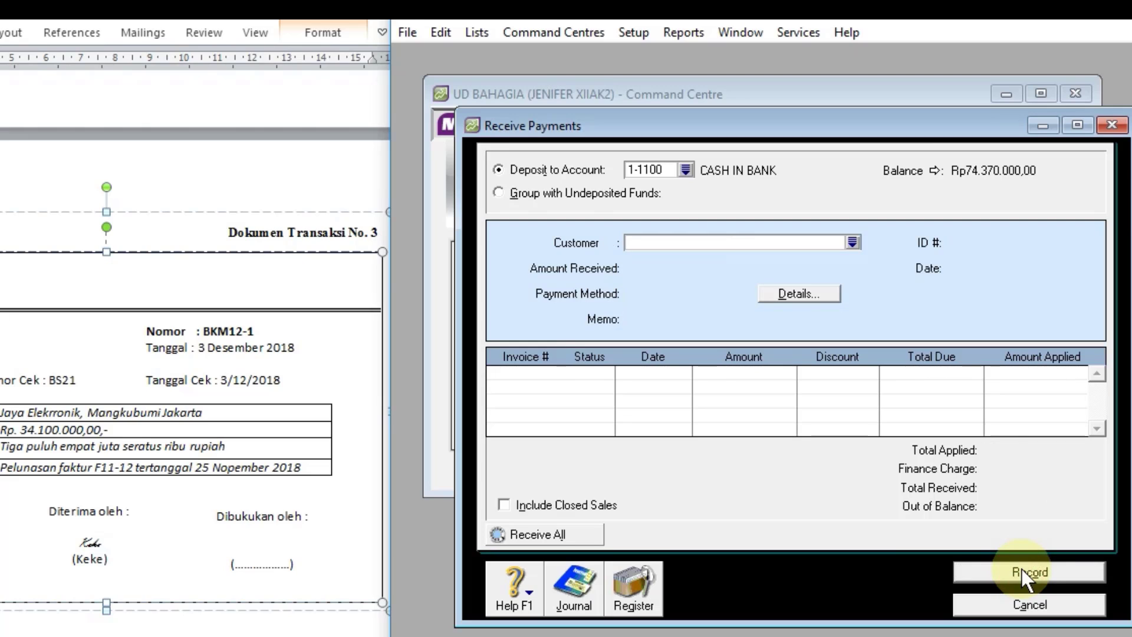
Step: Review the 2018 receipts in the Transaction Journal, and close both the journal and the Receive Payments form
{"action": "left_click", "coordinate": [567, 602]}
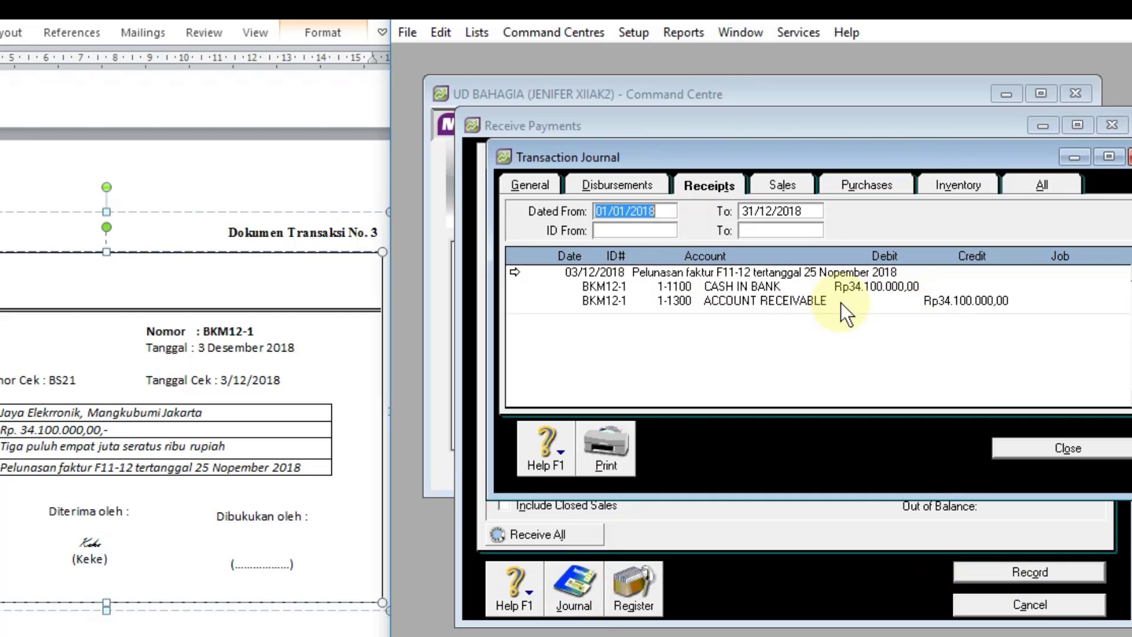
{"action": "left_click", "coordinate": [1073, 451]}
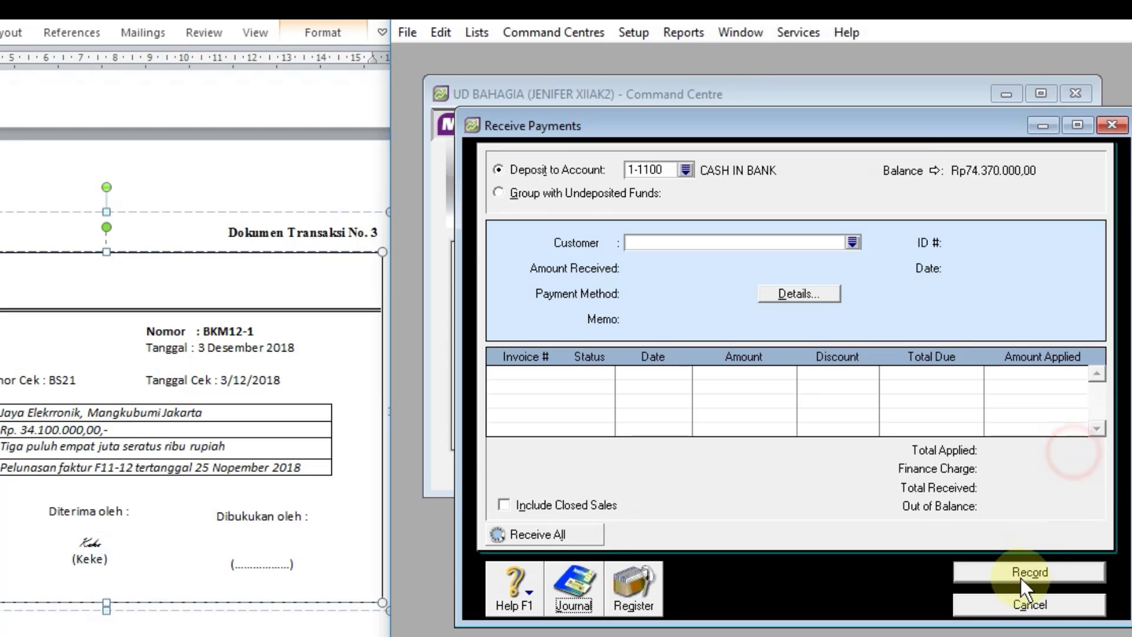
{"action": "left_click", "coordinate": [1006, 607]}
Step: Start a Spend Money entry for transaction document 4, paid from account 1-1200 PETTY CASH
{"action": "scroll", "coordinate": [304, 413], "scroll_direction": "down", "scroll_amount": 10}
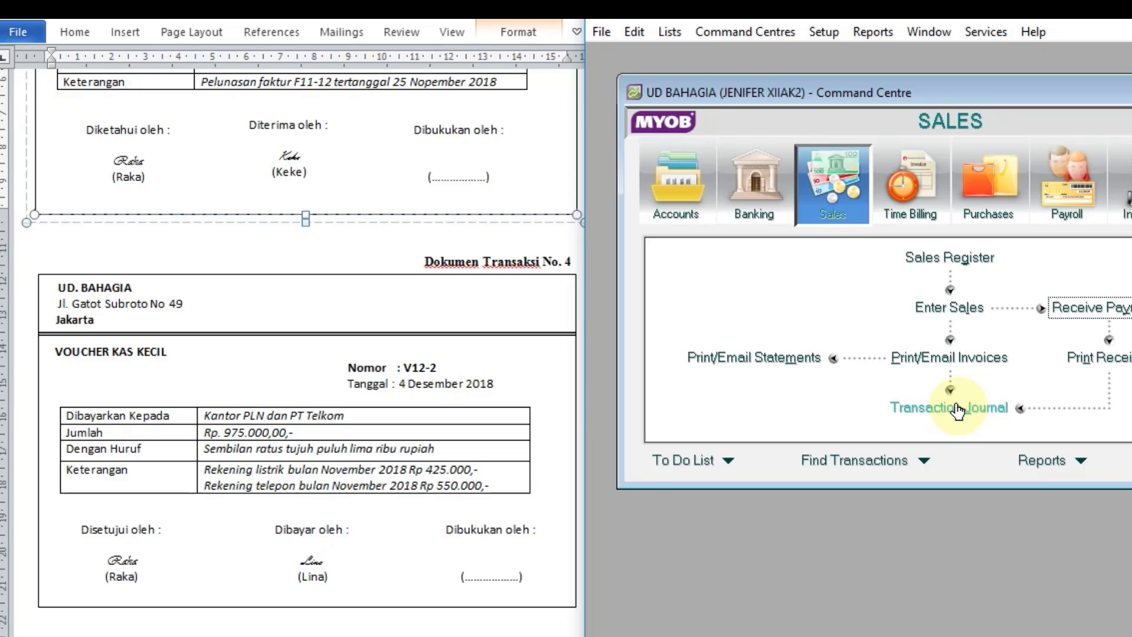
{"action": "left_click", "coordinate": [745, 197]}
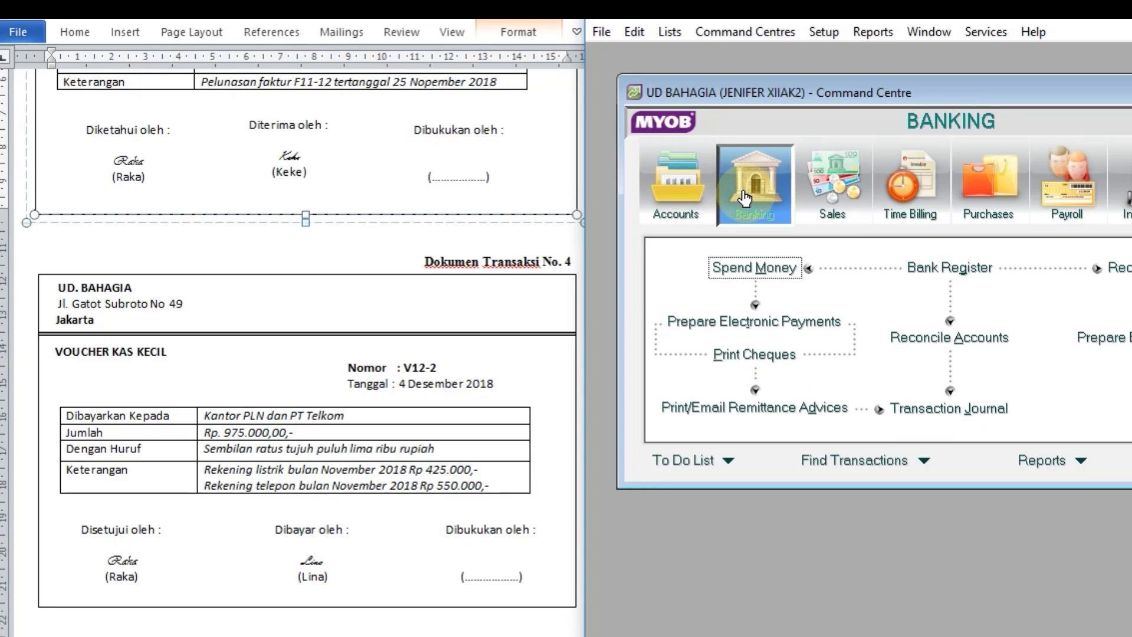
{"action": "left_click", "coordinate": [750, 267]}
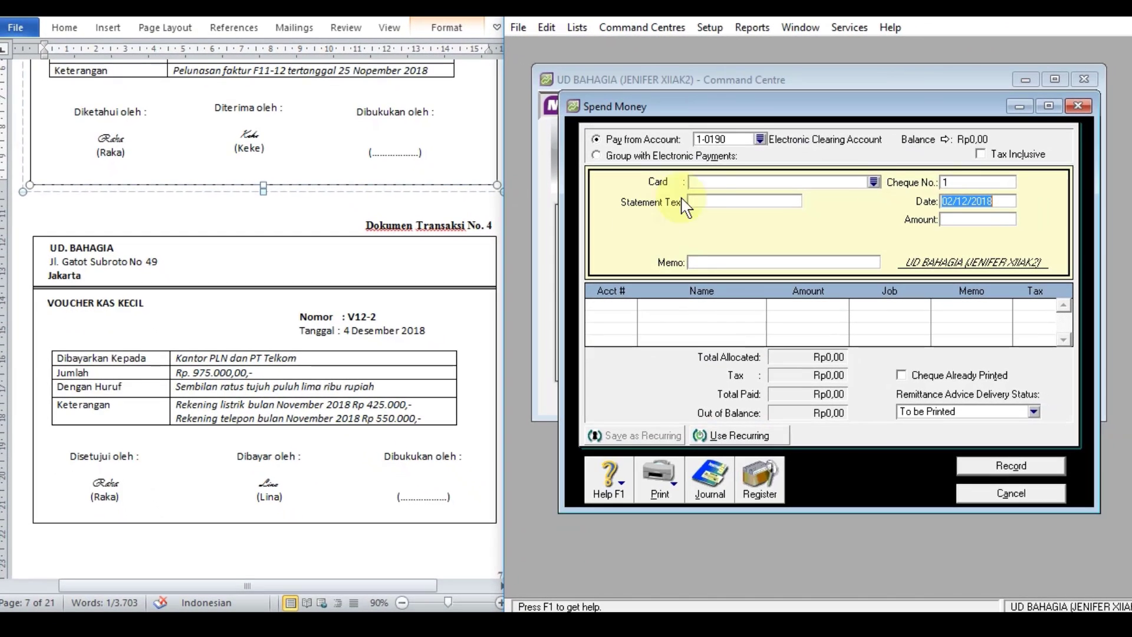
{"action": "left_click", "coordinate": [760, 139]}
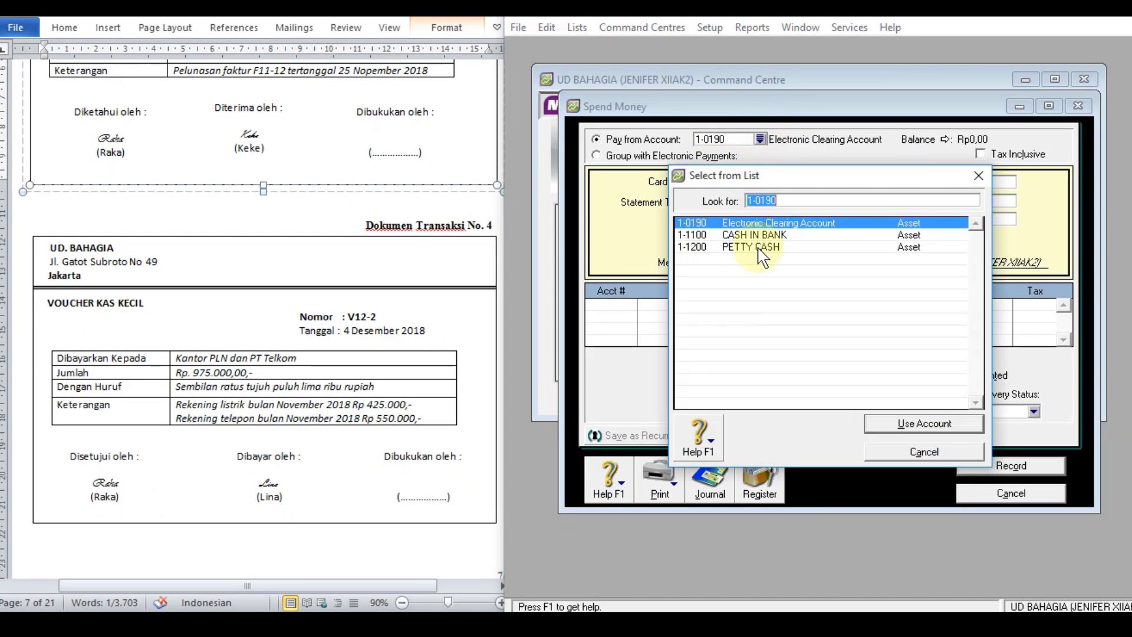
{"action": "double_click", "coordinate": [752, 248]}
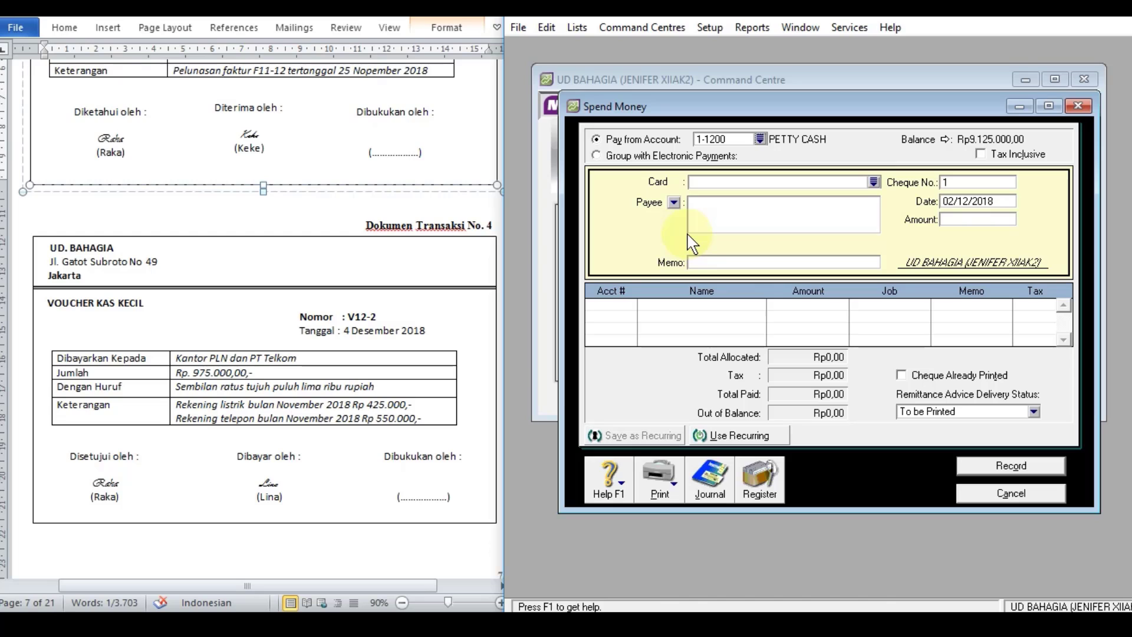
Step: Fill in the payee as "Kantor PLN dan PT Telkom", copied from transaction document 4
{"action": "left_click", "coordinate": [719, 213]}
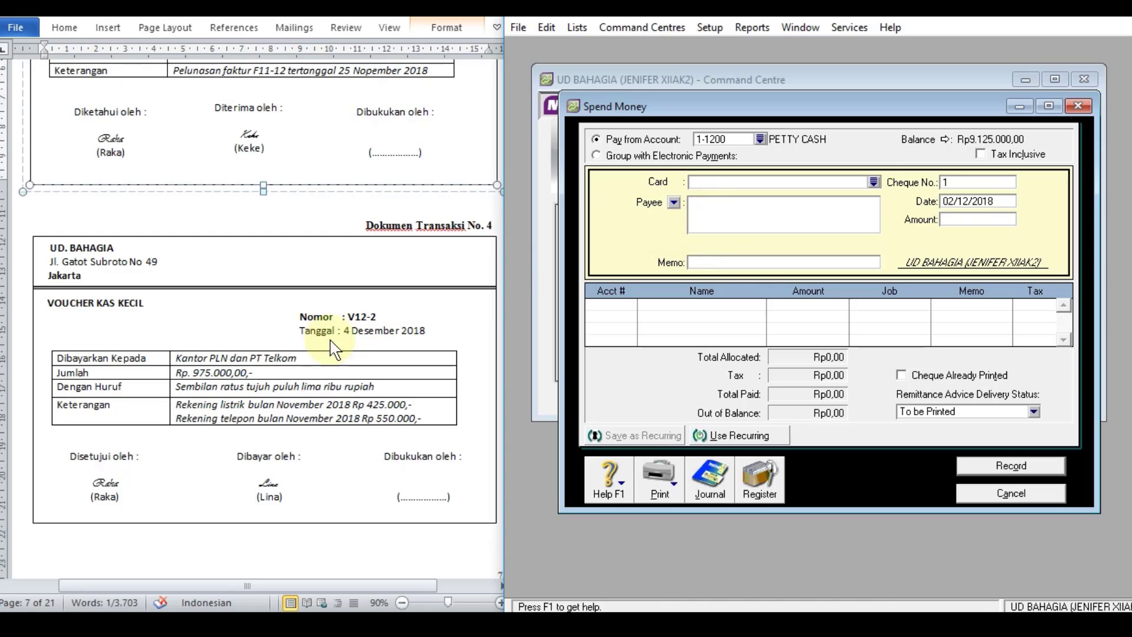
{"action": "left_click", "coordinate": [264, 359]}
{"action": "double_click", "coordinate": [264, 360]}
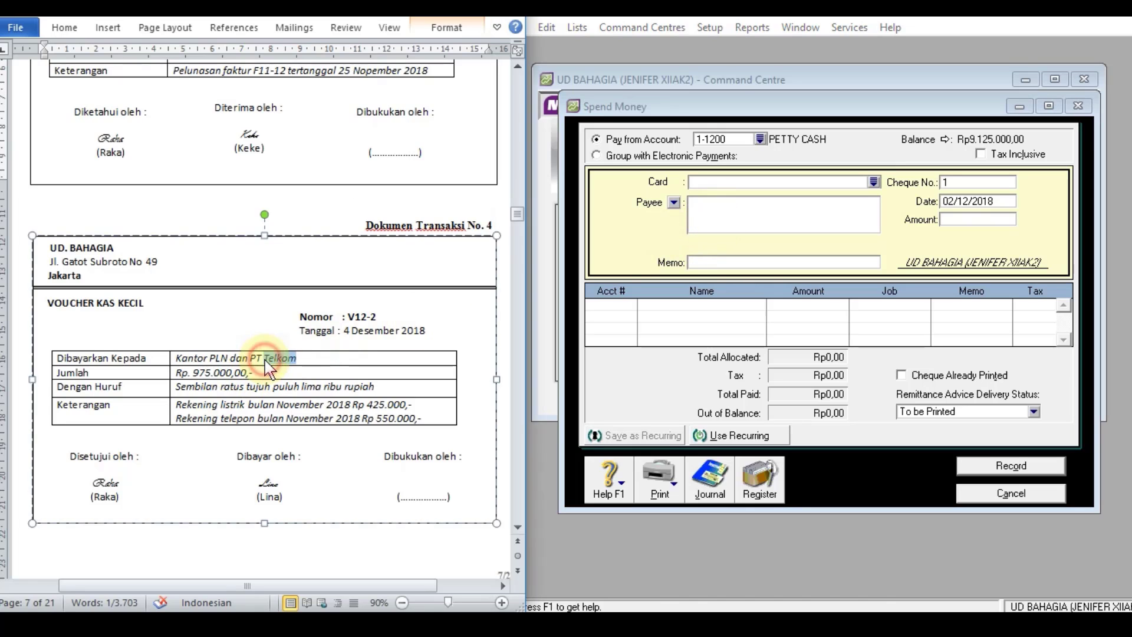
{"action": "left_click", "coordinate": [297, 358]}
{"action": "left_click_drag", "start_coordinate": [303, 358], "coordinate": [289, 357]}
{"action": "left_click_drag", "start_coordinate": [199, 350], "coordinate": [176, 357]}
{"action": "key", "text": "ctrl+c"}
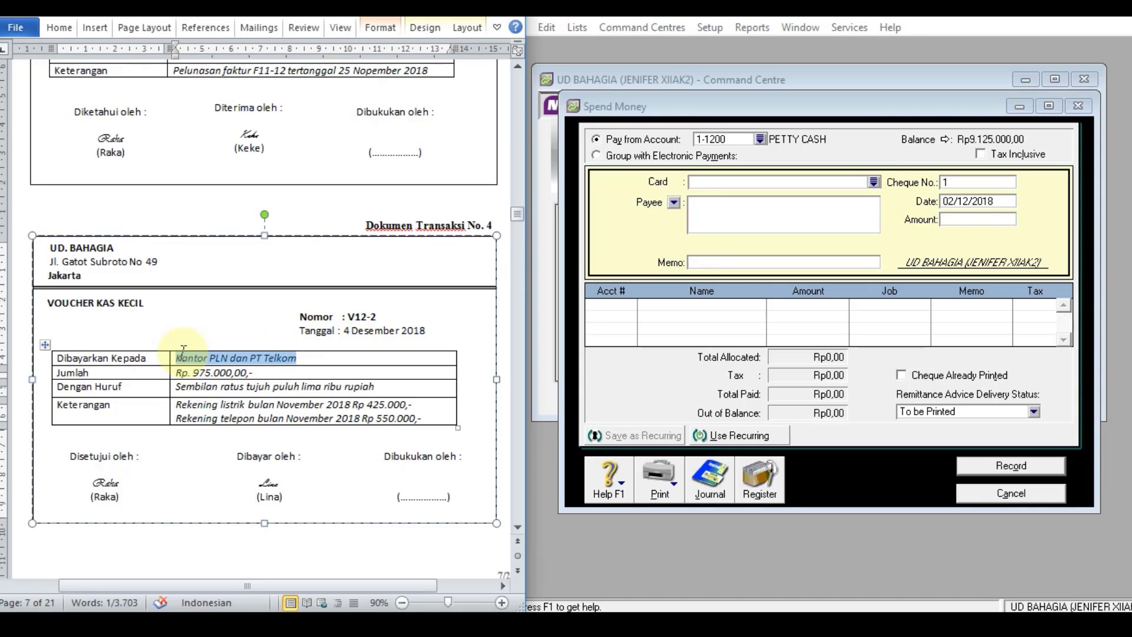
{"action": "left_click", "coordinate": [703, 224]}
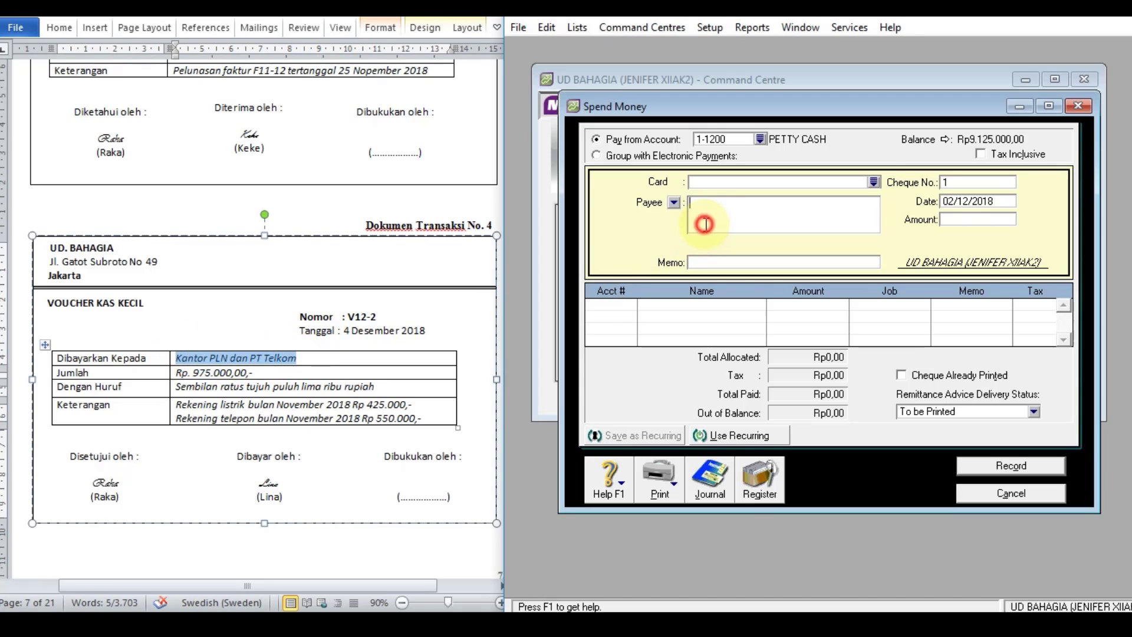
{"action": "key", "text": "ctrl+v"}
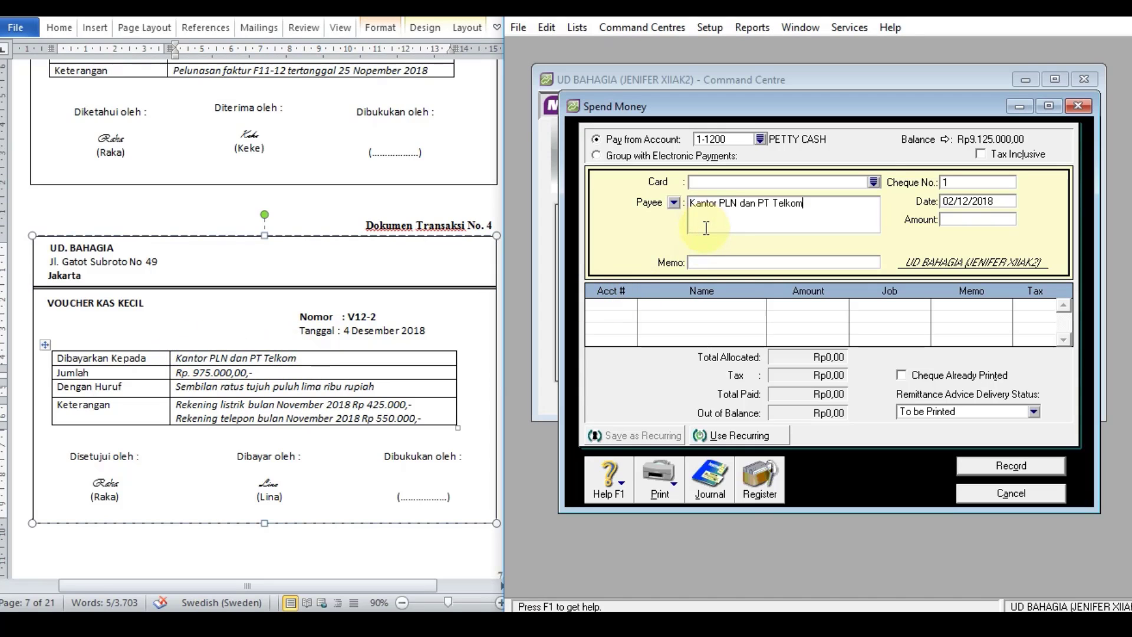
Step: Enter the memo "REKENING LISTRIK DAN TELEPON BLN NOV" for the petty cash payment
{"action": "left_click", "coordinate": [709, 269]}
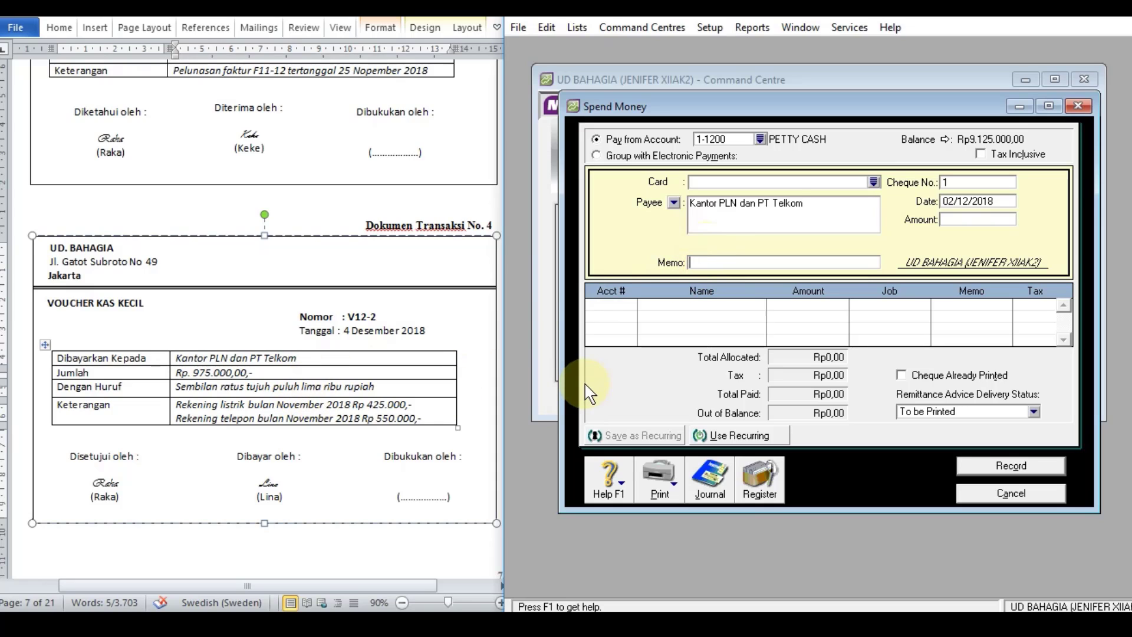
{"action": "type", "text": "REKENING"}
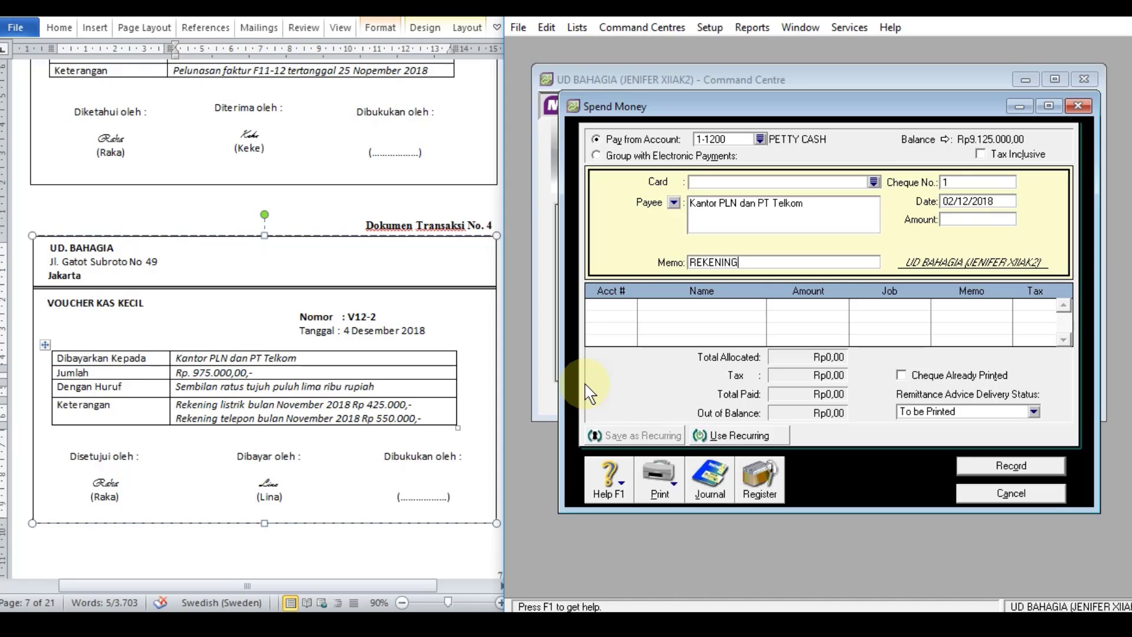
{"action": "type", "text": " LISTRIK DAN TELEPON"}
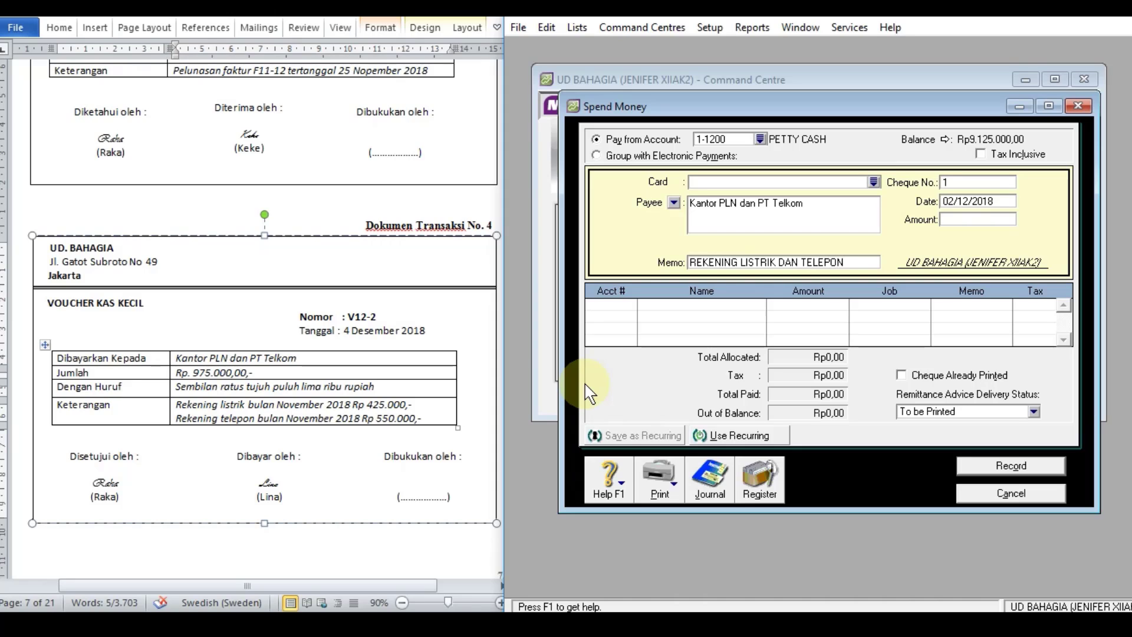
{"action": "type", "text": " BLN B"}
{"action": "key", "text": "BackSpace"}
{"action": "type", "text": "NOVE"}
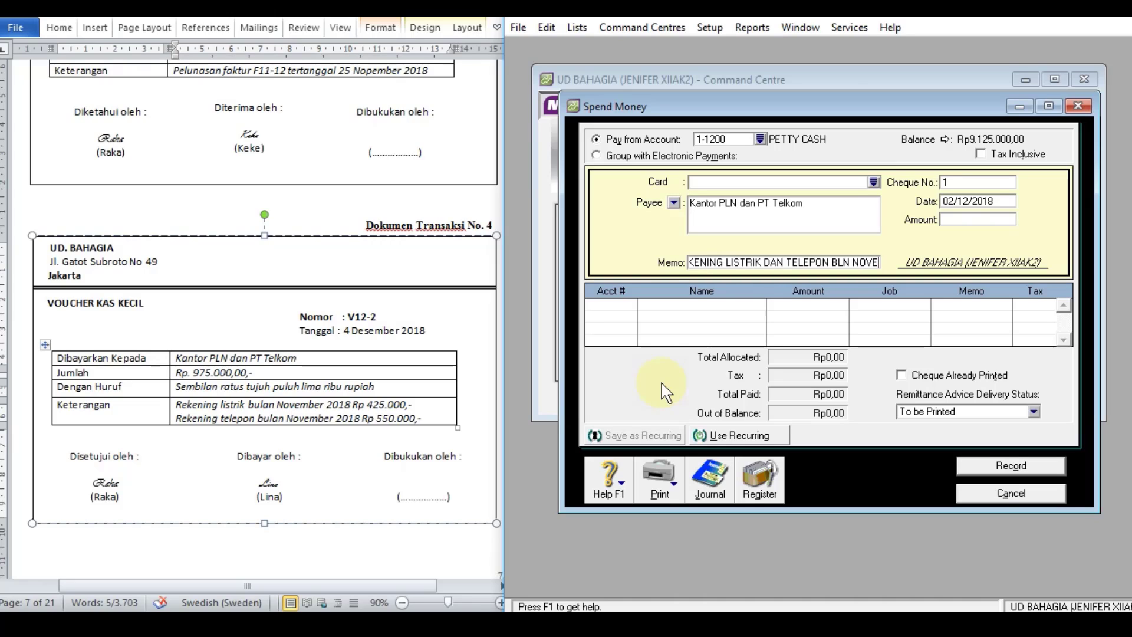
{"action": "key", "text": "BackSpace"}
Step: Complete the memo with ". 2018" and set the cheque number to V12-2, the date to 04/12/2018 and the amount to 975000
{"action": "type", "text": ". 2018"}
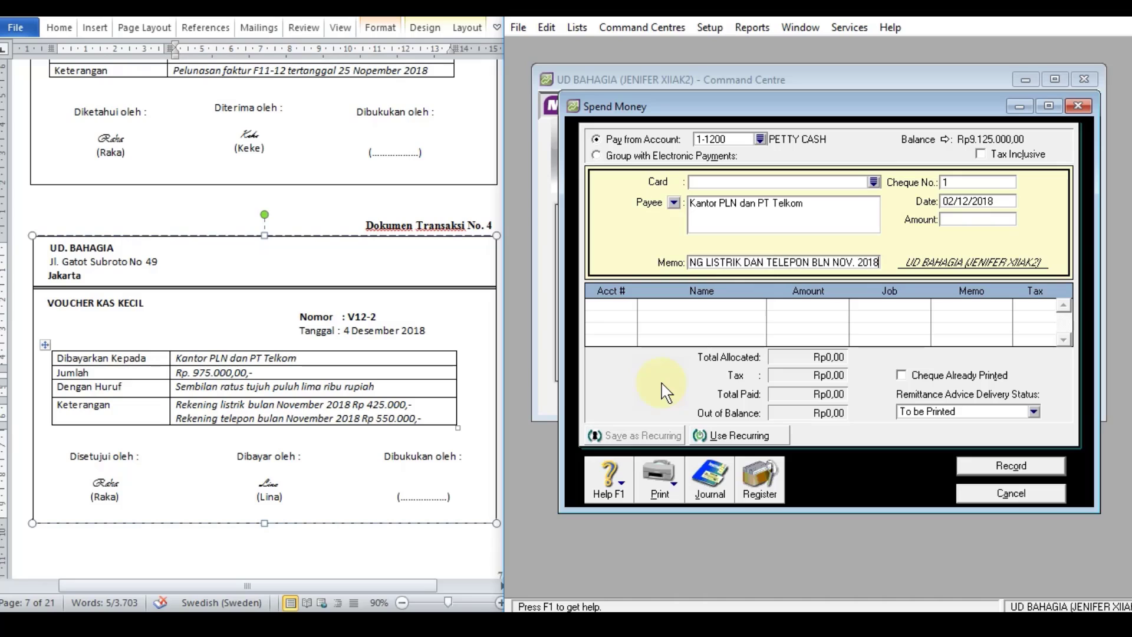
{"action": "left_click", "coordinate": [980, 183]}
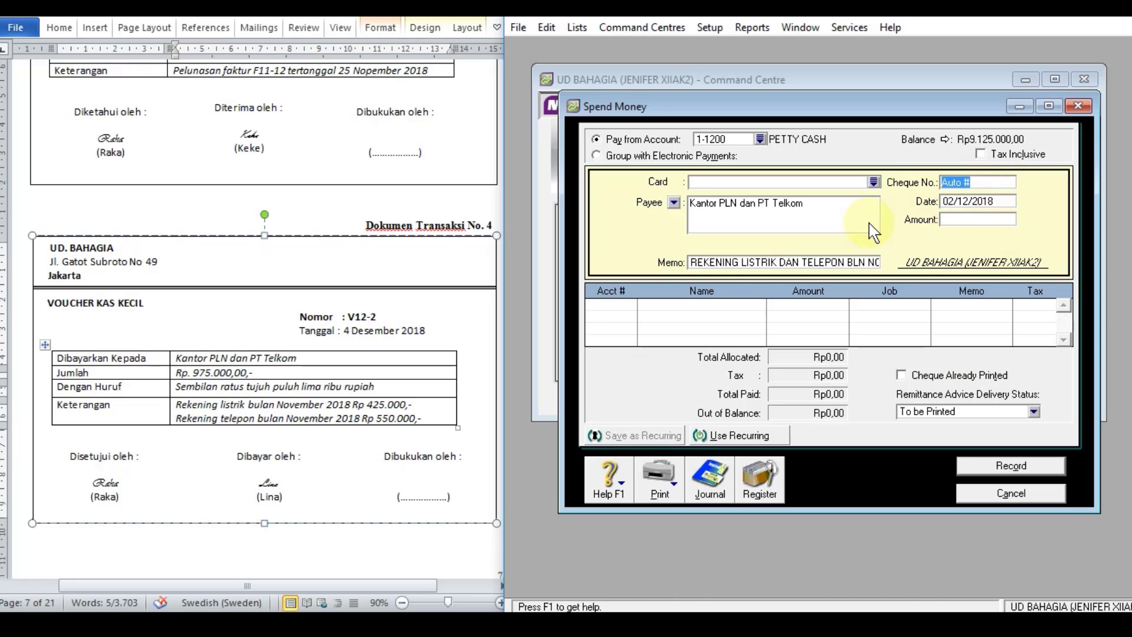
{"action": "type", "text": "V12-2"}
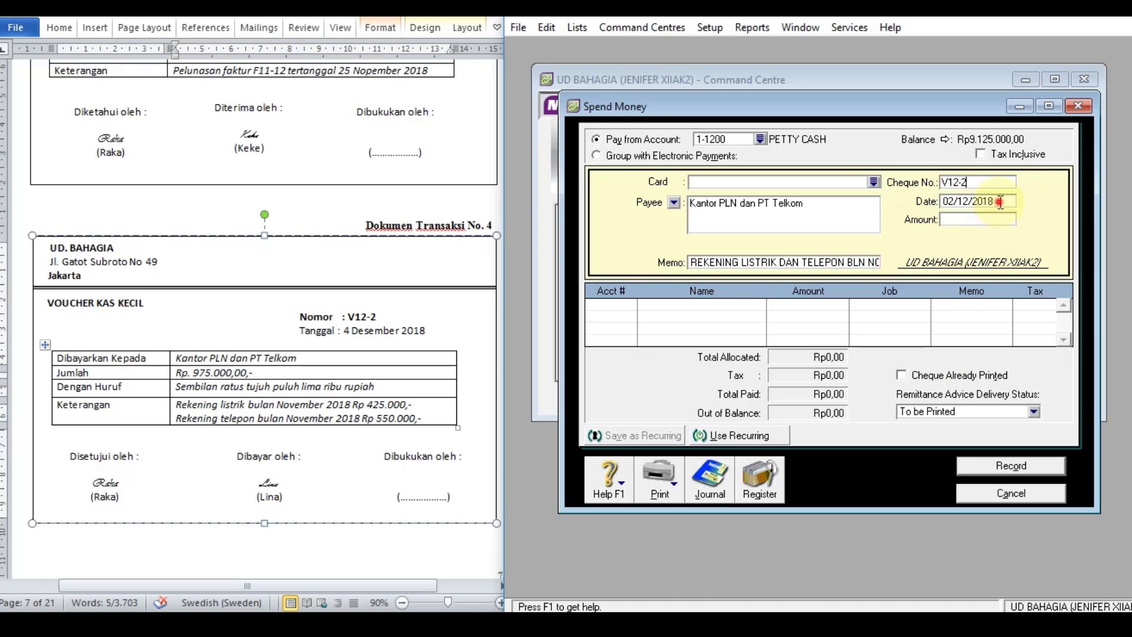
{"action": "key", "text": "Tab"}
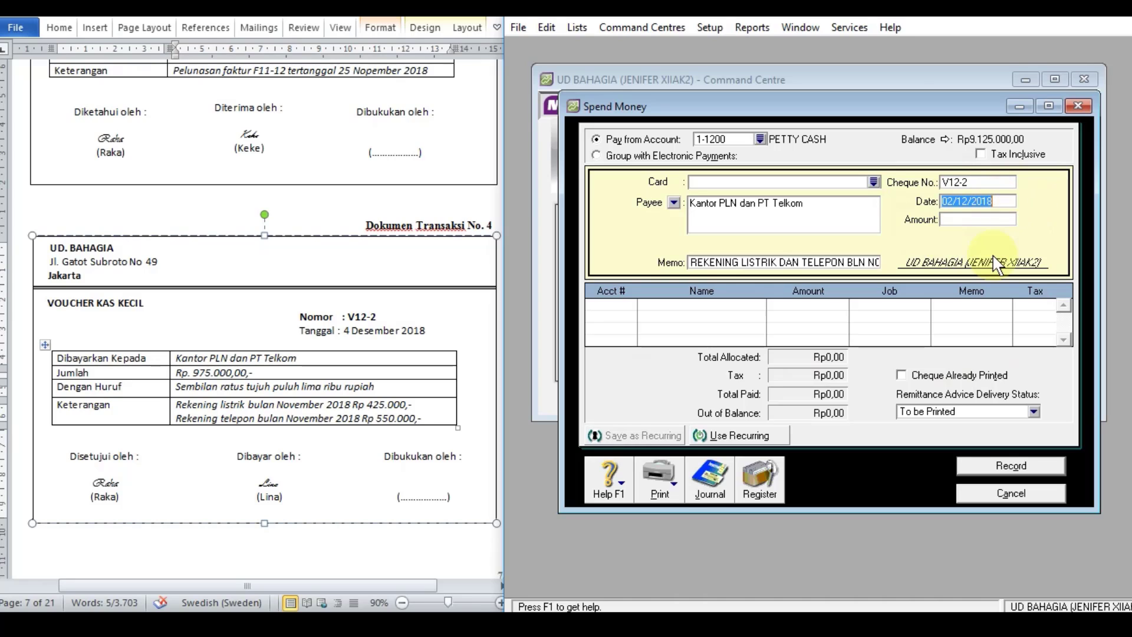
{"action": "type", "text": "4/12/201"}
{"action": "type", "text": "8"}
{"action": "key", "text": "Tab"}
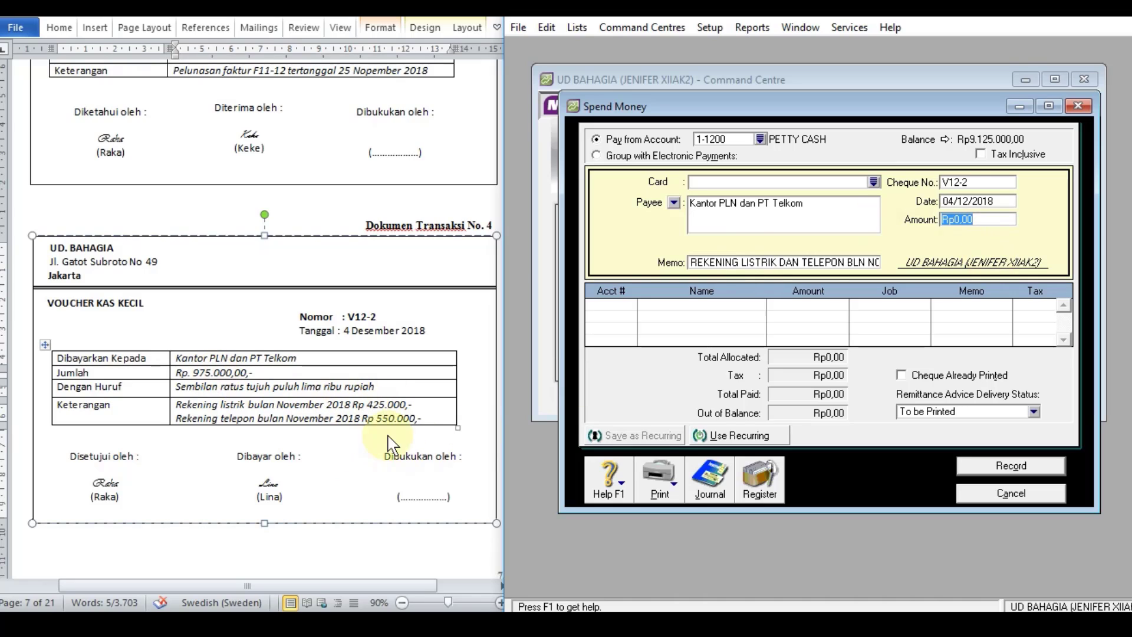
{"action": "type", "text": "975000"}
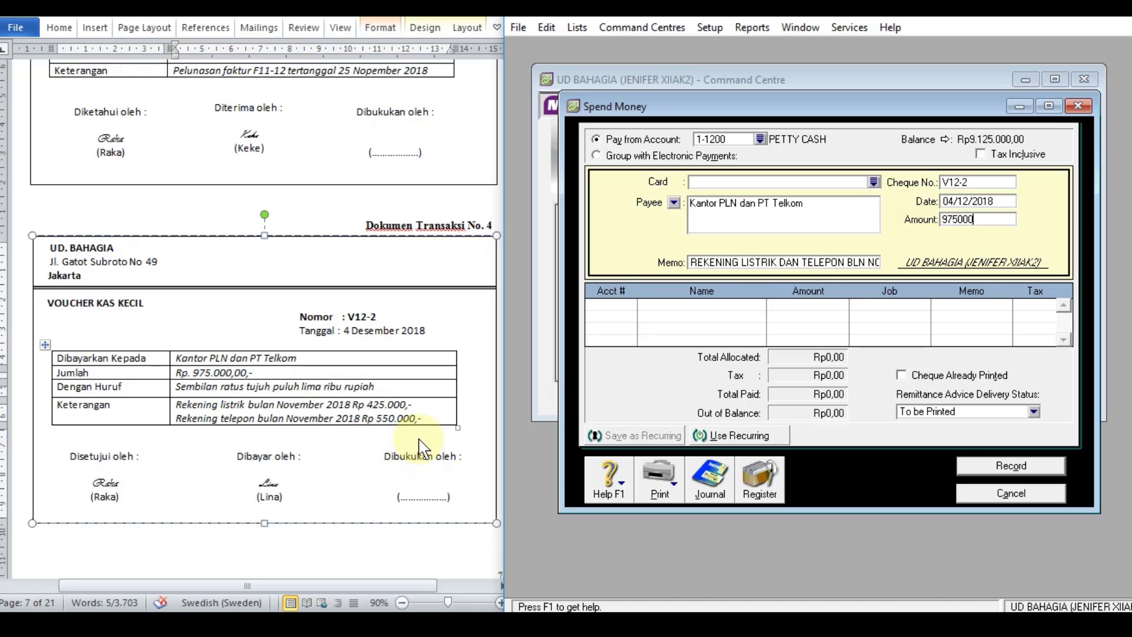
{"action": "key", "text": "Tab"}
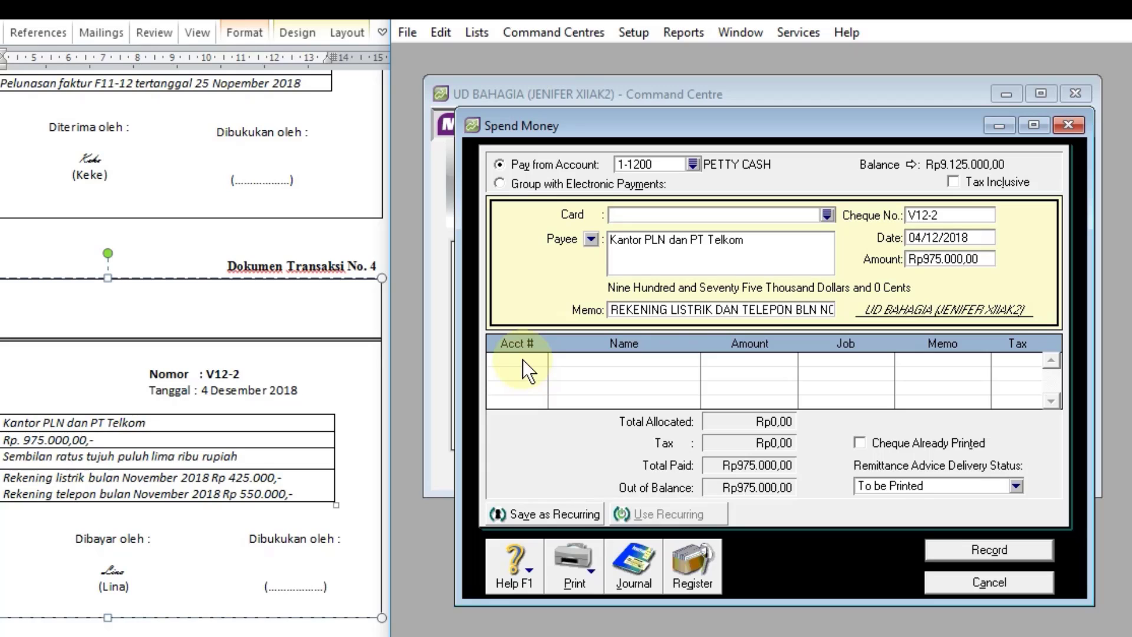
Step: Allocate the petty cash payment to account 2-1200 EXPENSE PAYABLE
{"action": "left_click", "coordinate": [523, 359]}
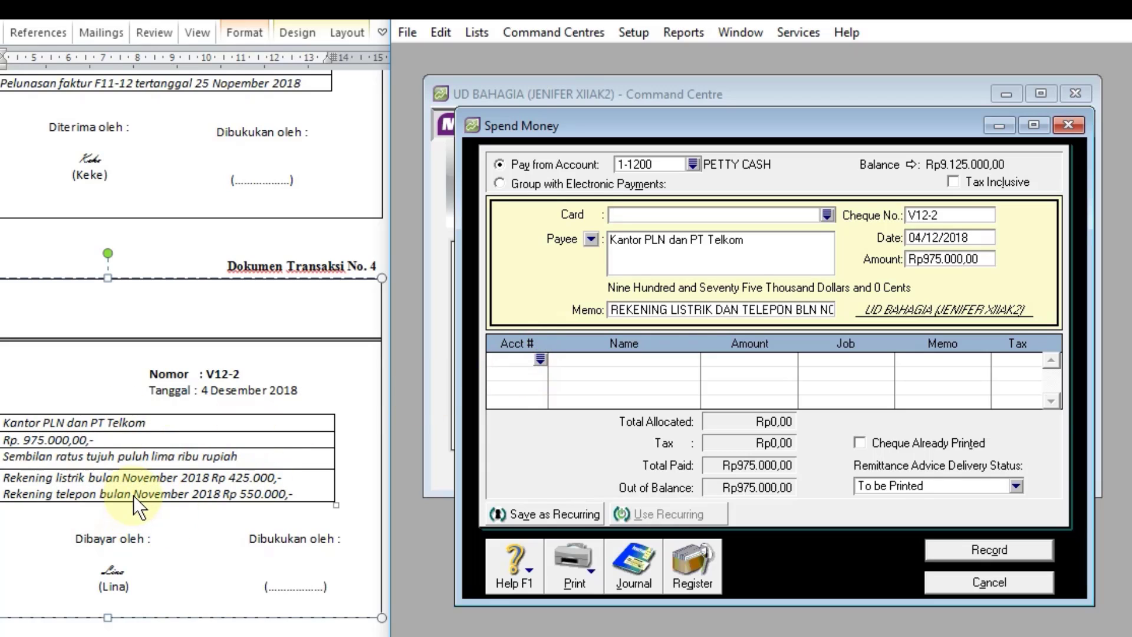
{"action": "left_click", "coordinate": [540, 359]}
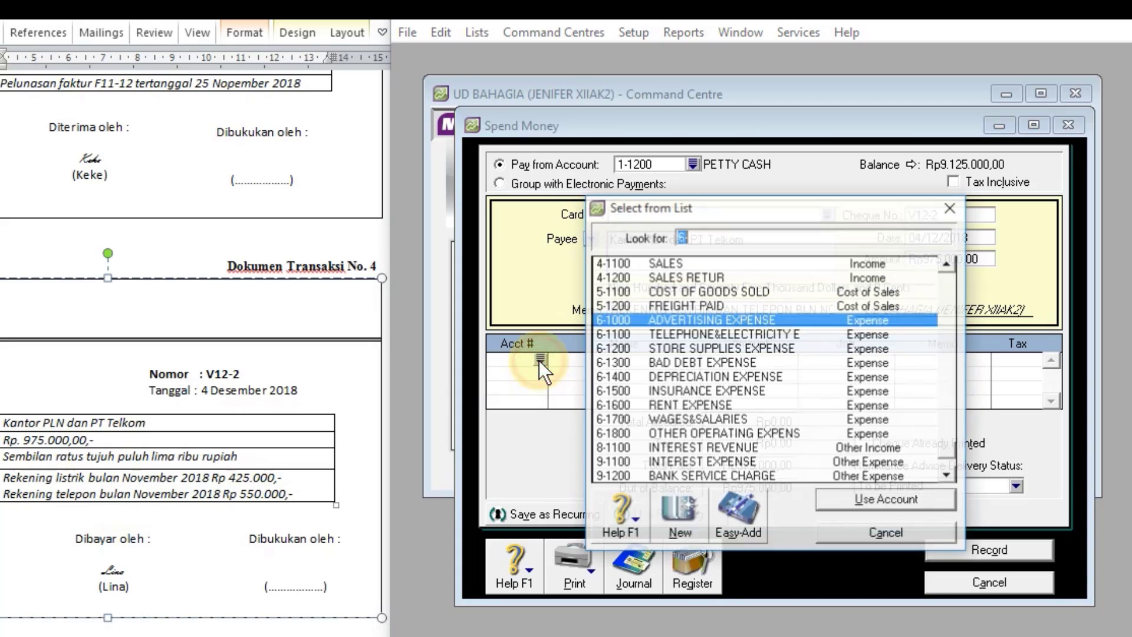
{"action": "type", "text": "2"}
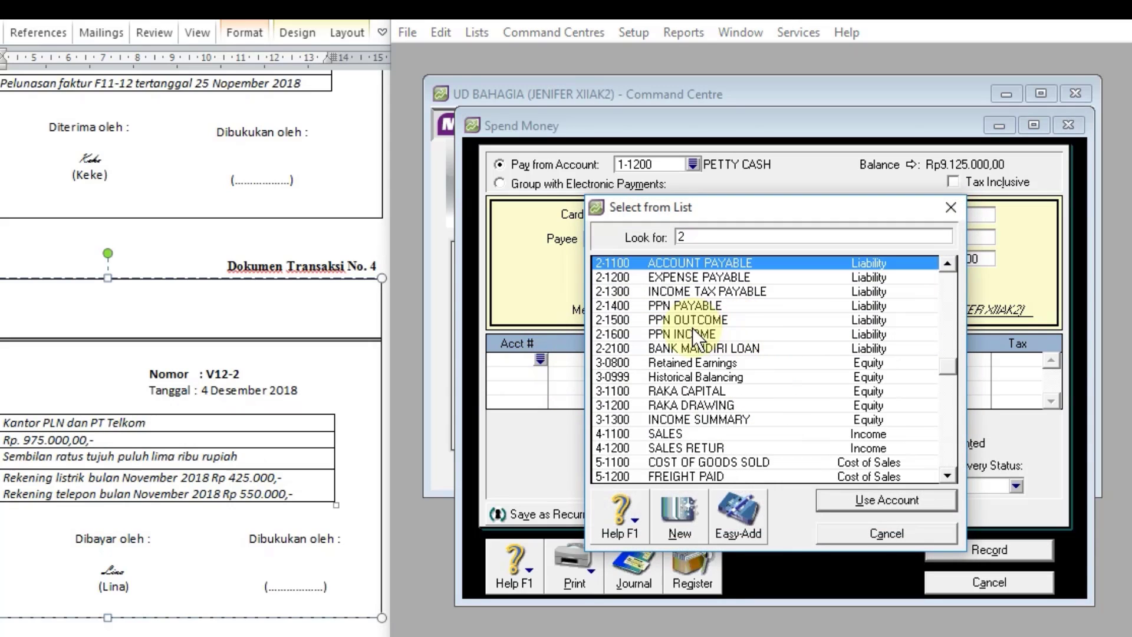
{"action": "type", "text": "-1200"}
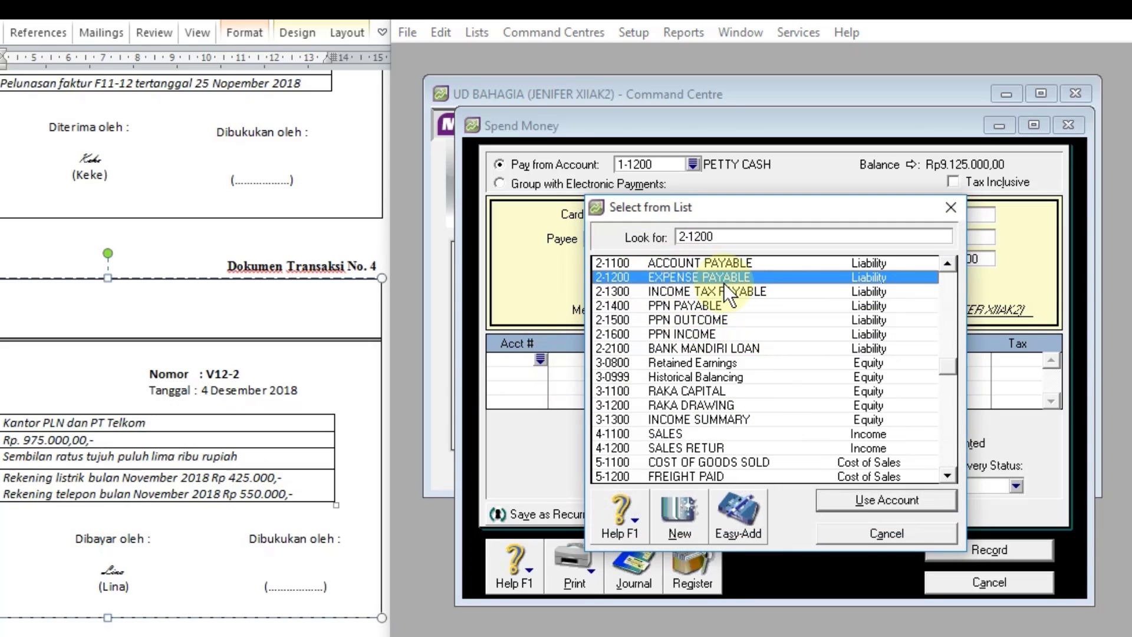
{"action": "left_click", "coordinate": [868, 497]}
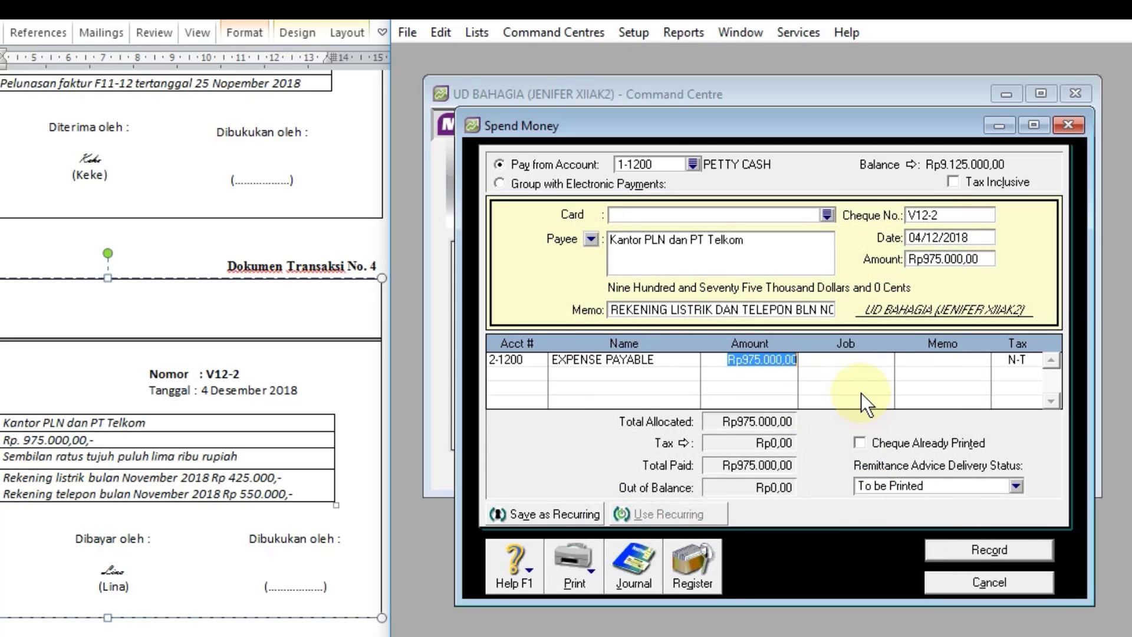
Step: Check the recap of the V12-2 payment, close it, and record the transaction
{"action": "key", "text": "ctrl+r"}
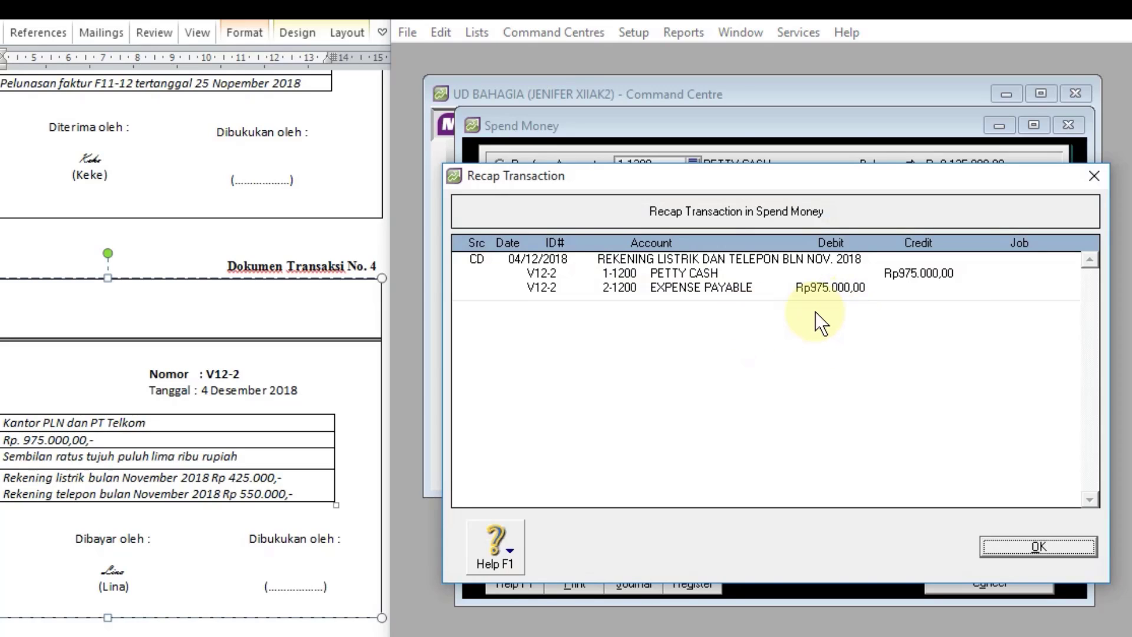
{"action": "left_click", "coordinate": [1045, 547]}
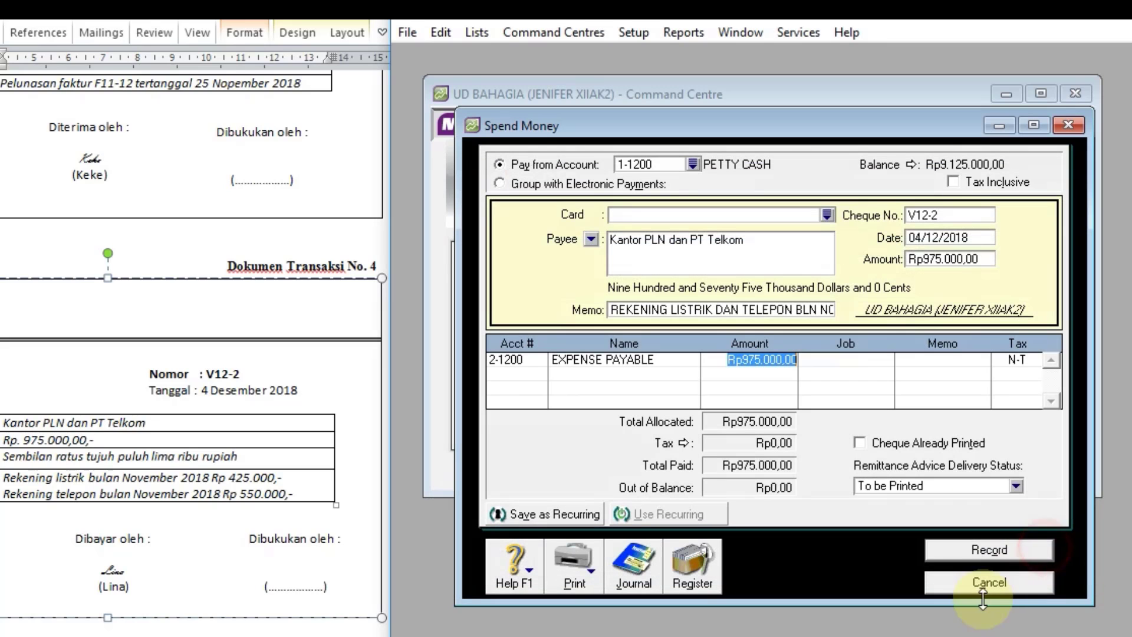
{"action": "left_click", "coordinate": [992, 551]}
Step: Review the recorded 2018 disbursements in the Transaction Journal and close the journal
{"action": "left_click", "coordinate": [635, 566]}
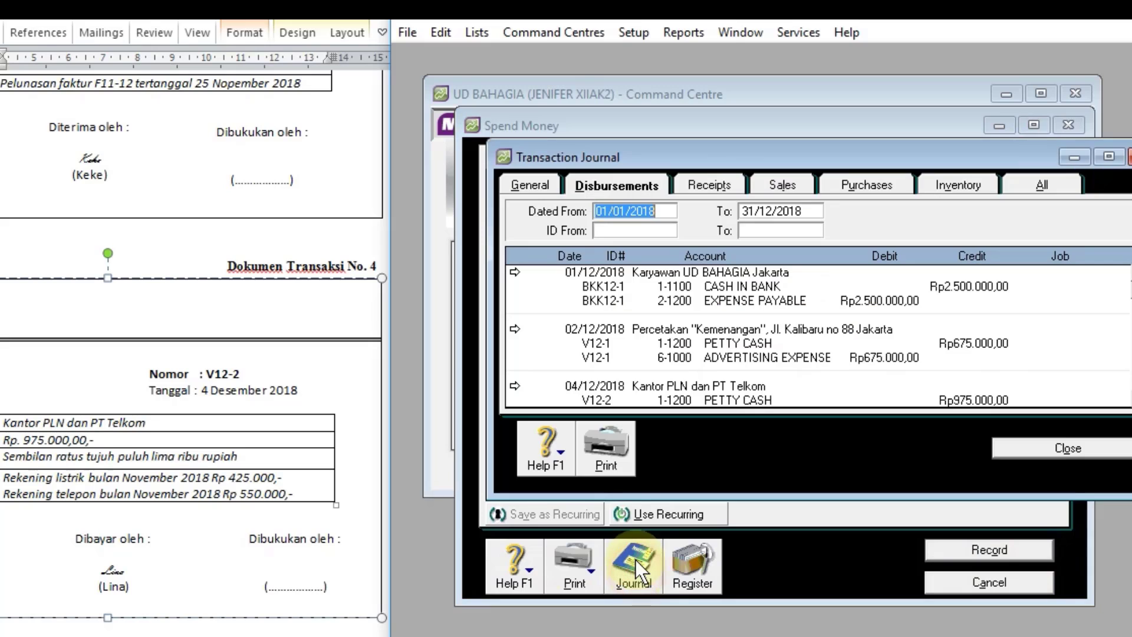
{"action": "scroll", "coordinate": [673, 316], "scroll_direction": "down", "scroll_amount": 1}
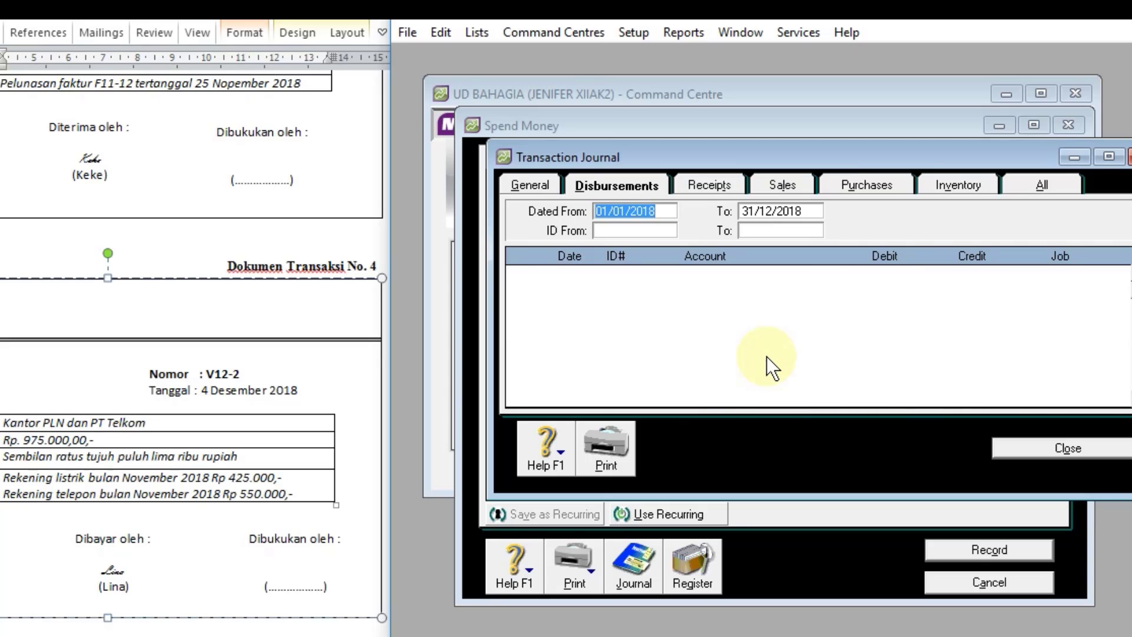
{"action": "scroll", "coordinate": [767, 356], "scroll_direction": "down", "scroll_amount": 1}
{"action": "left_click", "coordinate": [1044, 448]}
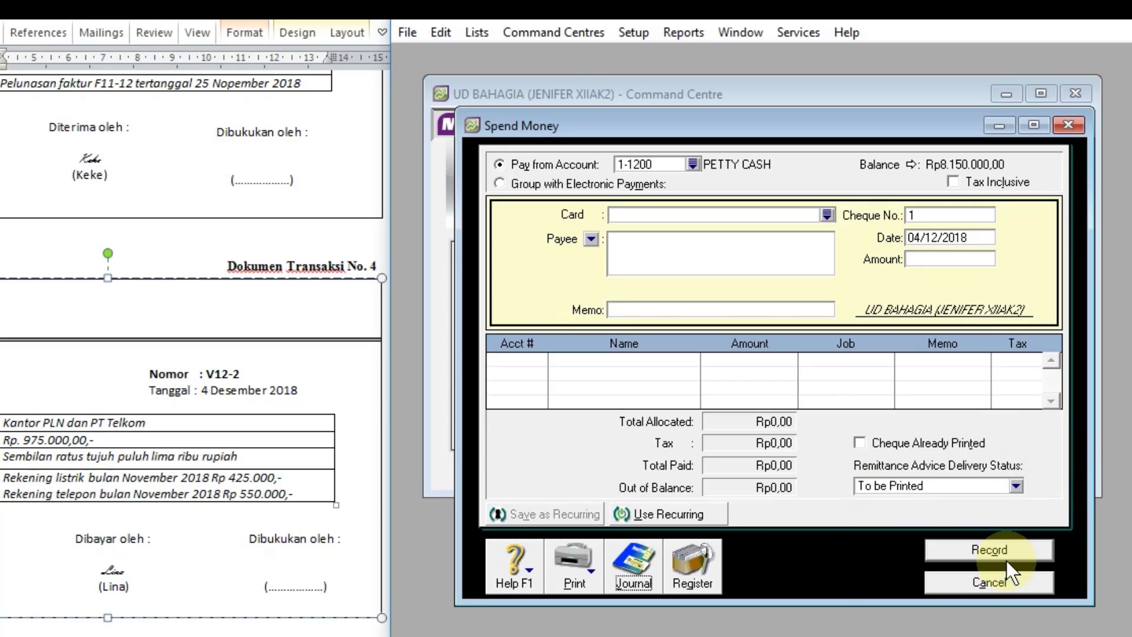
Step: Bring transaction document 5 into view and close the Spend Money form
{"action": "scroll", "coordinate": [112, 385], "scroll_direction": "down", "scroll_amount": 10}
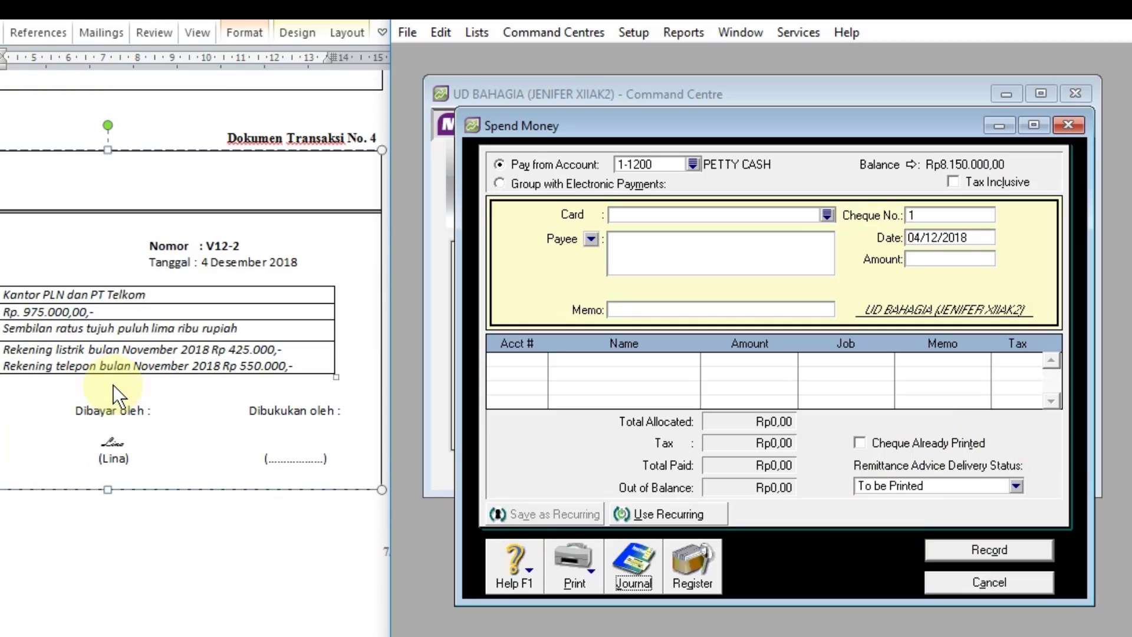
{"action": "scroll", "coordinate": [264, 337], "scroll_direction": "down", "scroll_amount": 5}
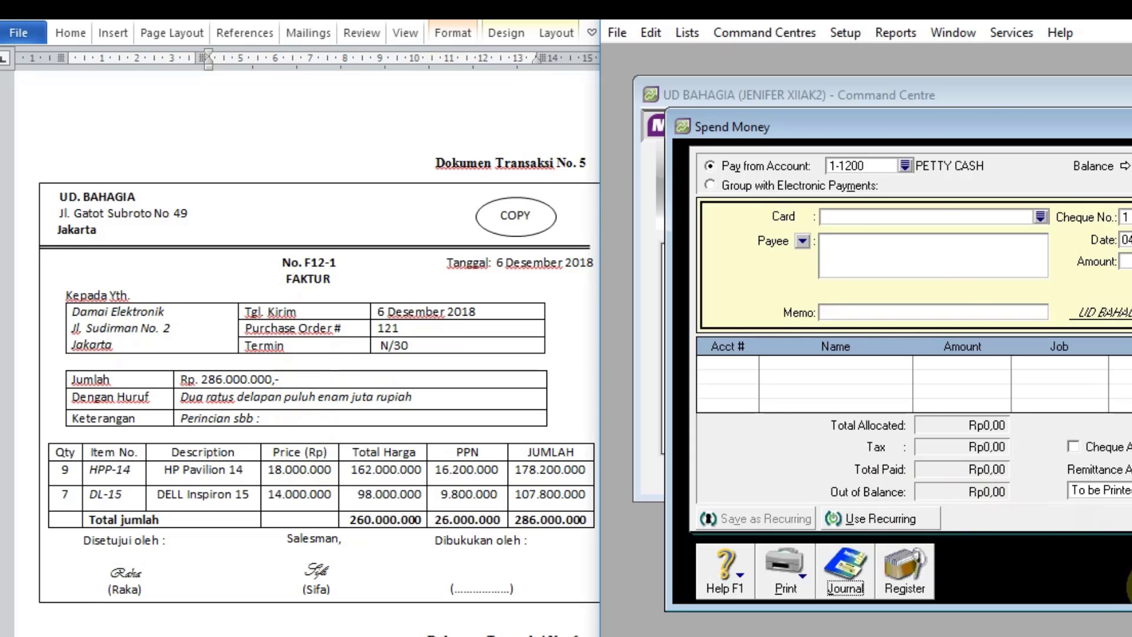
{"action": "left_click", "coordinate": [1131, 585]}
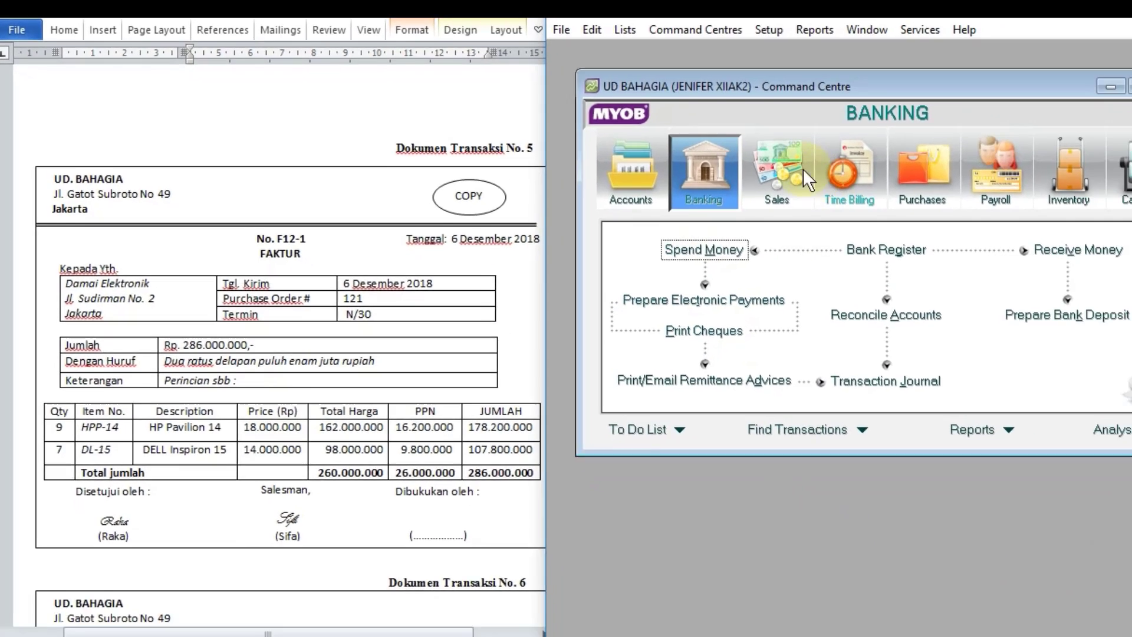
Step: Start a new sales invoice for customer DAMAI ELEKTRONIK with tax-inclusive pricing turned off
{"action": "left_click", "coordinate": [855, 186]}
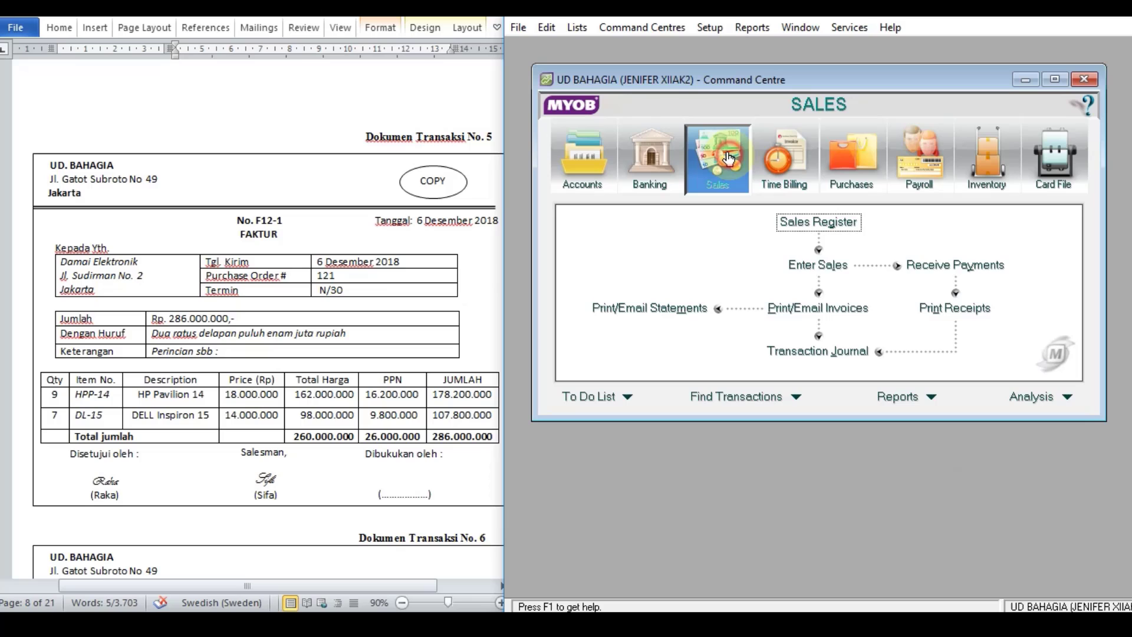
{"action": "left_click", "coordinate": [821, 268]}
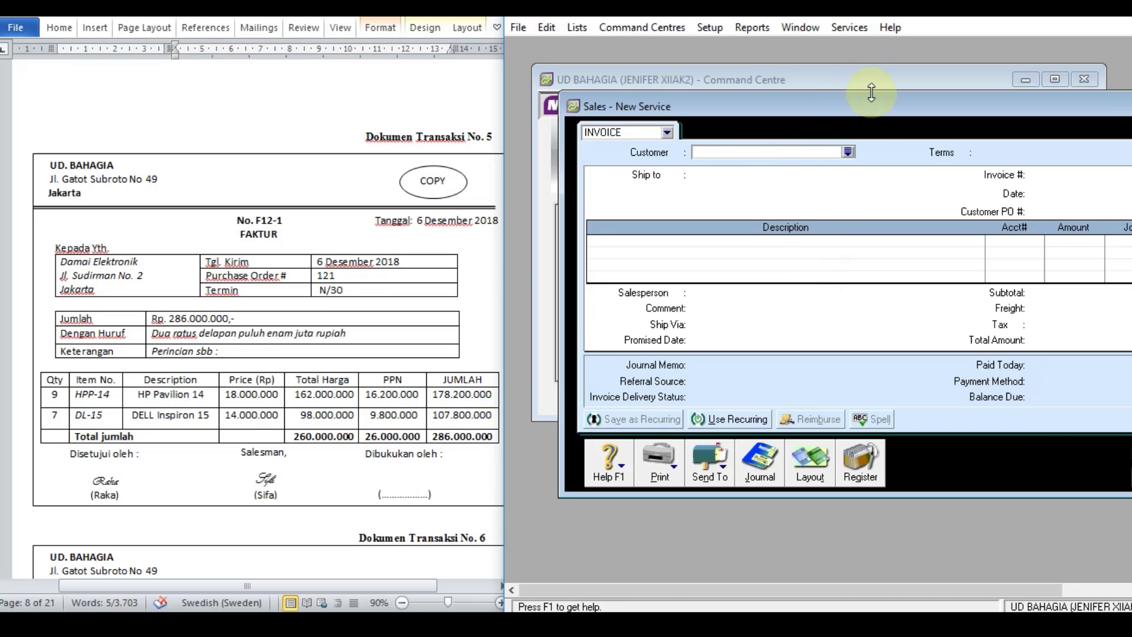
{"action": "left_click_drag", "start_coordinate": [887, 109], "coordinate": [823, 95]}
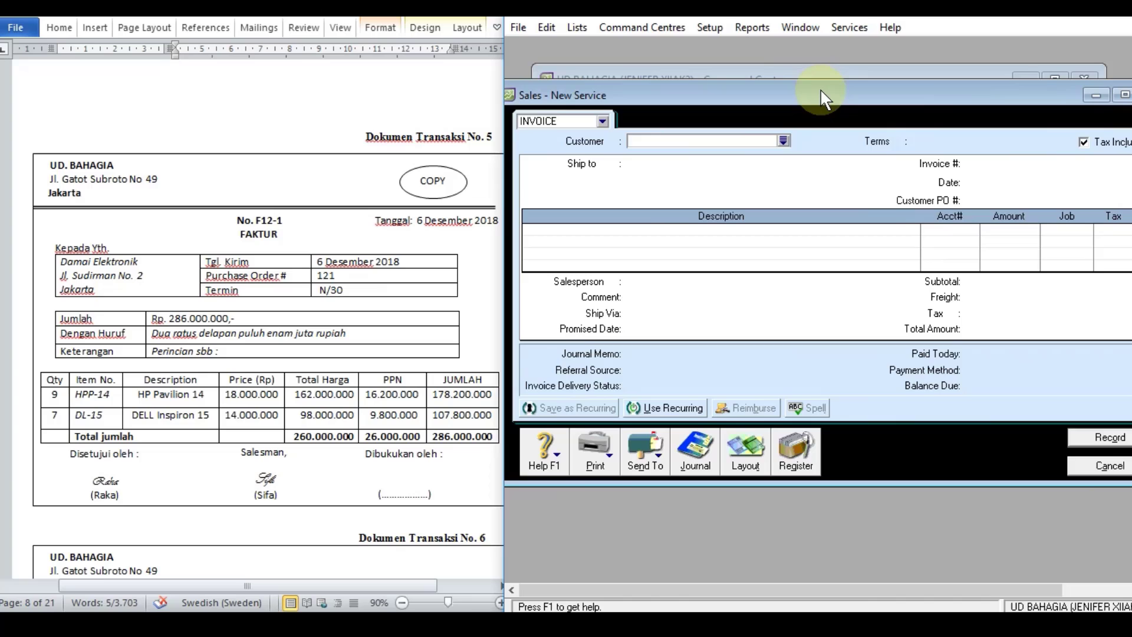
{"action": "left_click", "coordinate": [783, 141]}
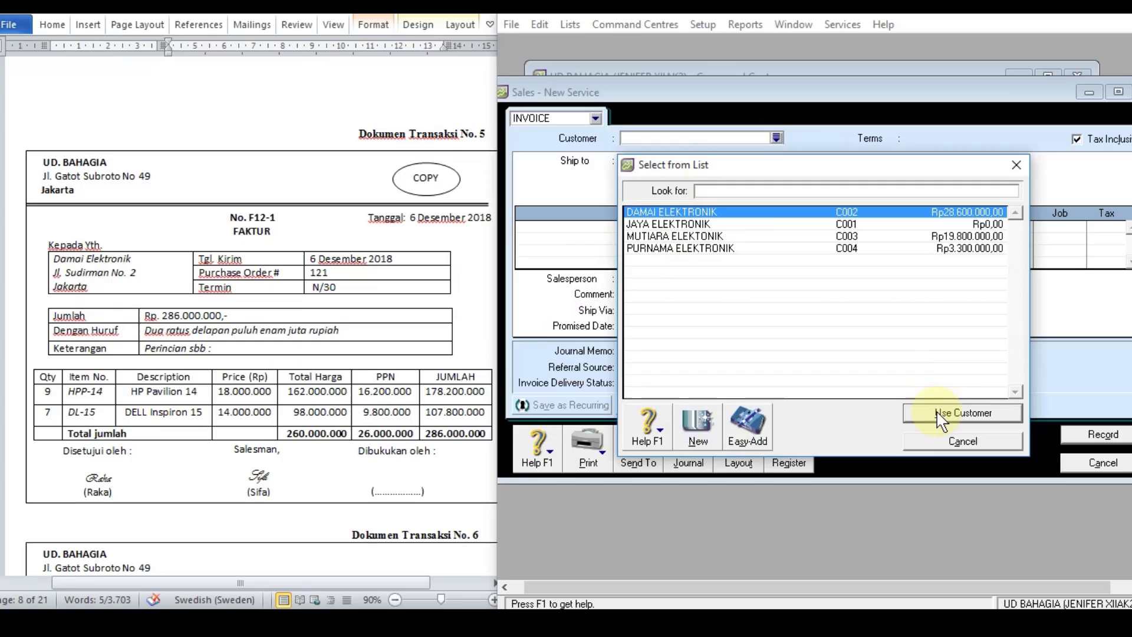
{"action": "left_click", "coordinate": [942, 414]}
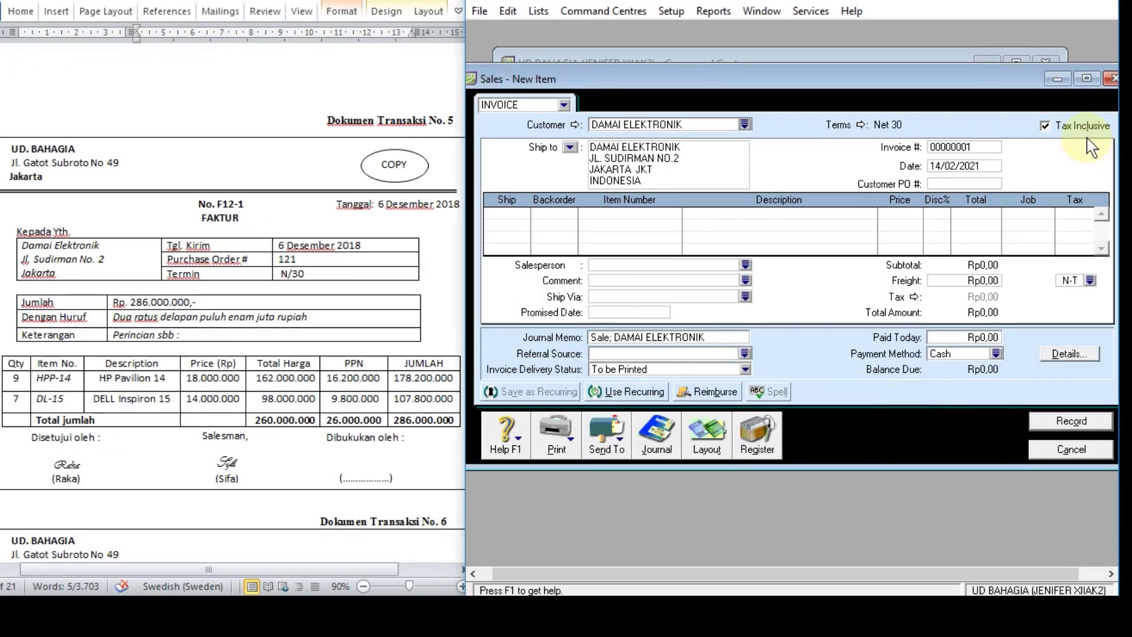
{"action": "left_click", "coordinate": [1046, 126]}
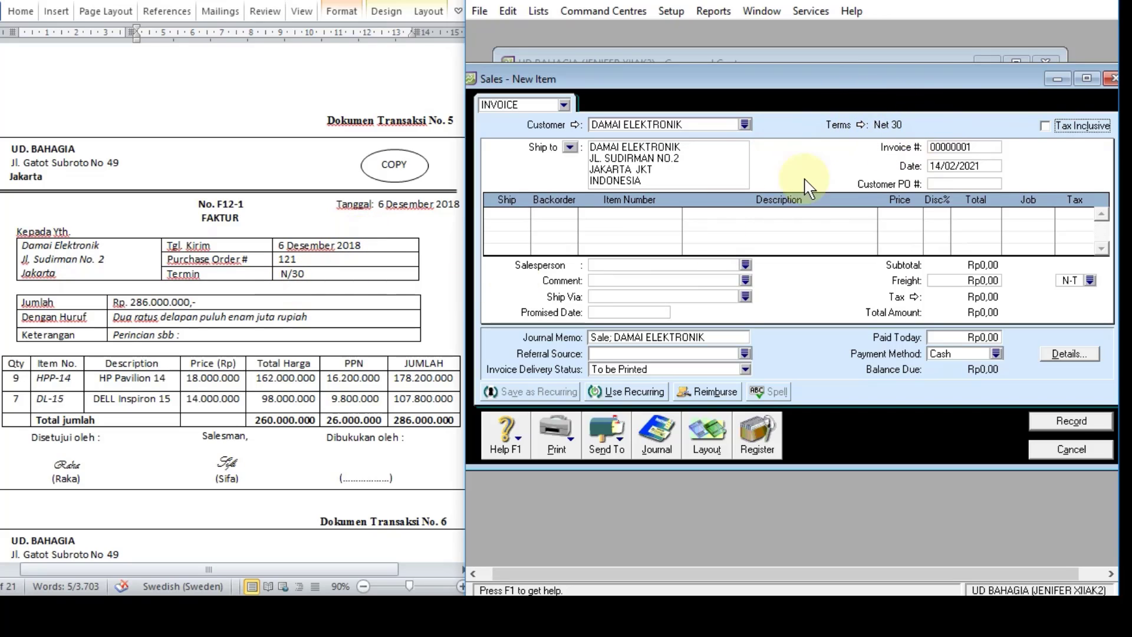
Step: Set the invoice number to F12-1, the date to 06/12/2018 and the customer PO number to 121
{"action": "left_click", "coordinate": [978, 147]}
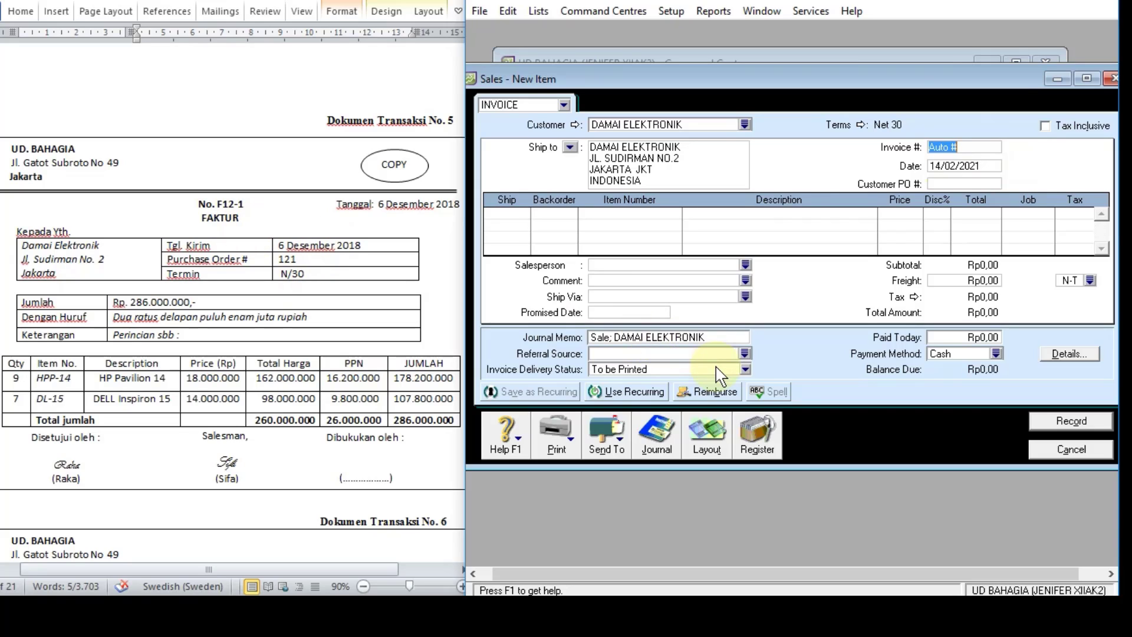
{"action": "type", "text": "F12-1"}
{"action": "left_click", "coordinate": [962, 166]}
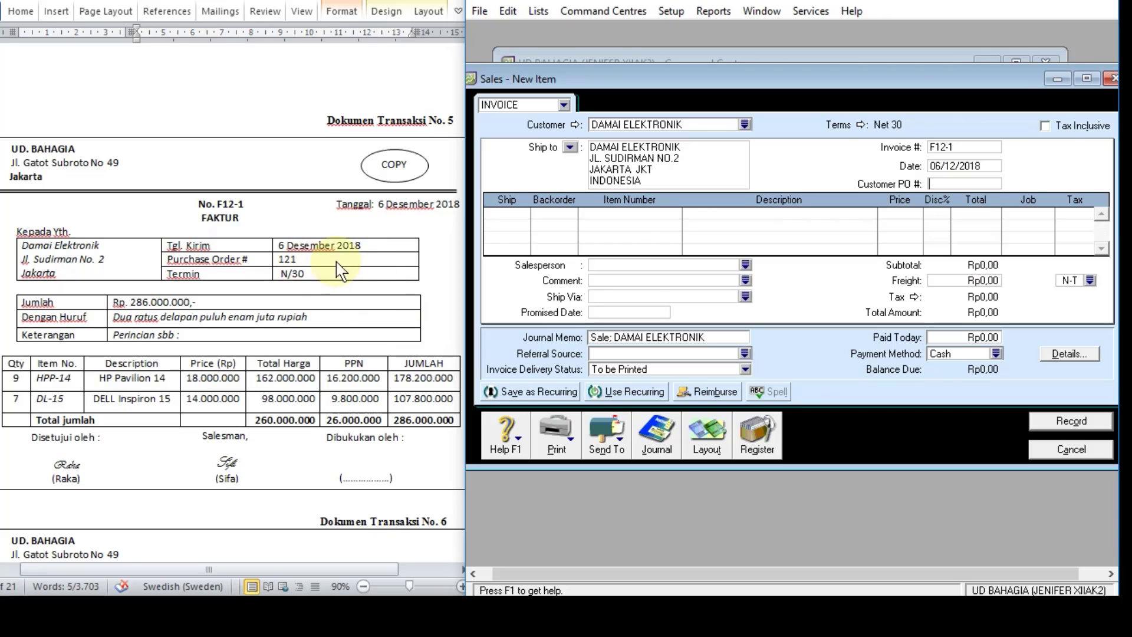
{"action": "type", "text": "121"}
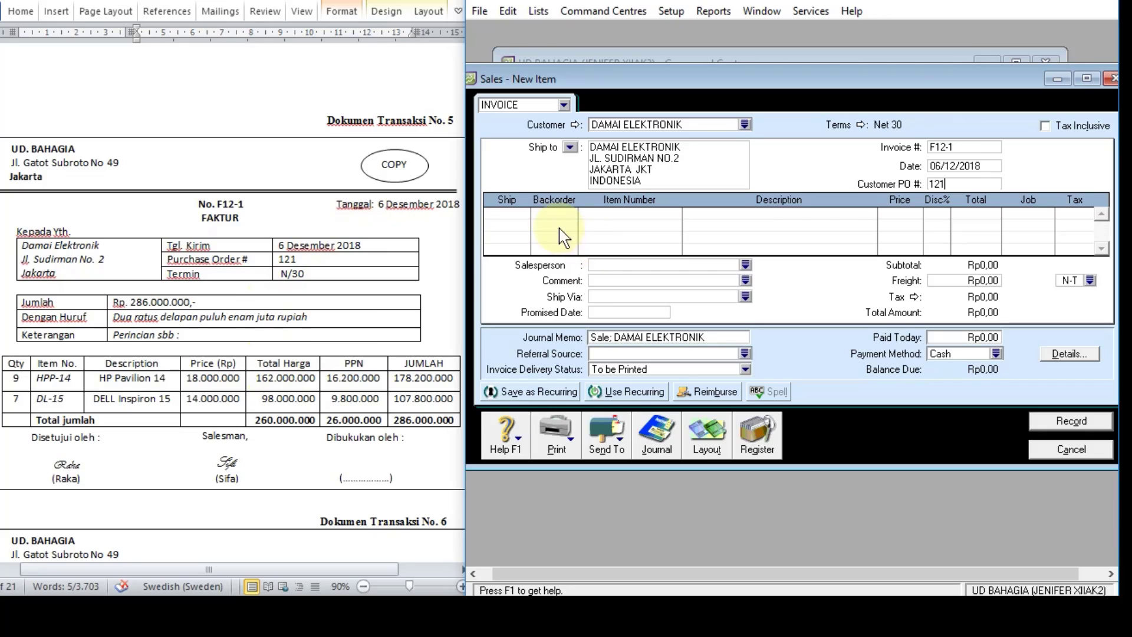
Step: Add an invoice line for 9 units of item HPP-14 and check its price and total
{"action": "left_click", "coordinate": [506, 214]}
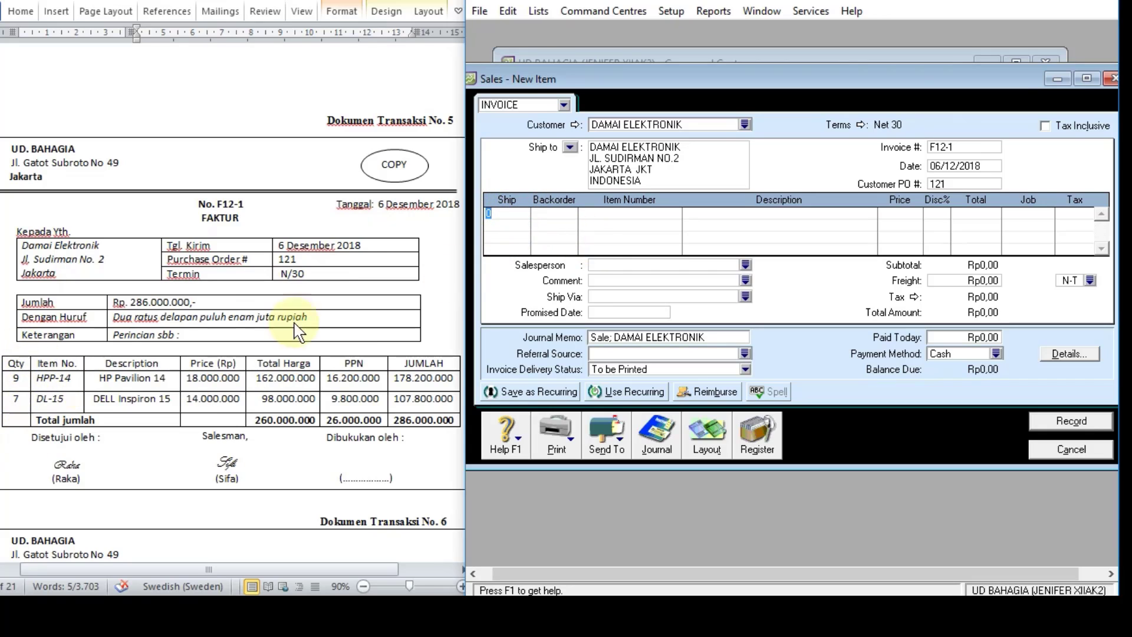
{"action": "key", "text": "Tab"}
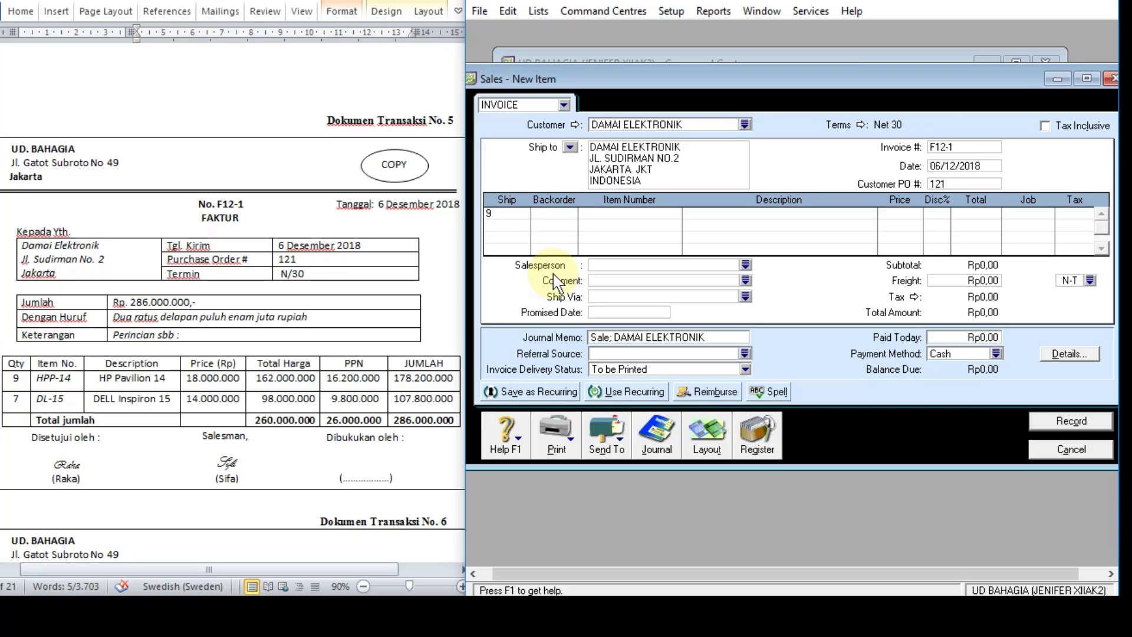
{"action": "type", "text": "HPP-14"}
{"action": "key", "text": "Tab"}
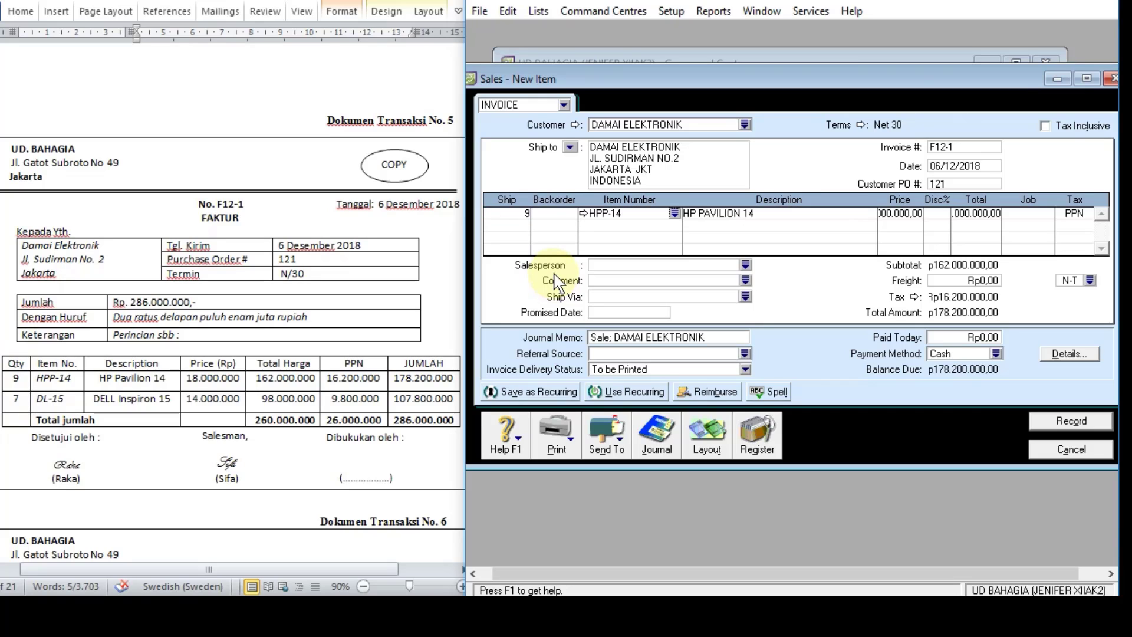
{"action": "left_click", "coordinate": [901, 213]}
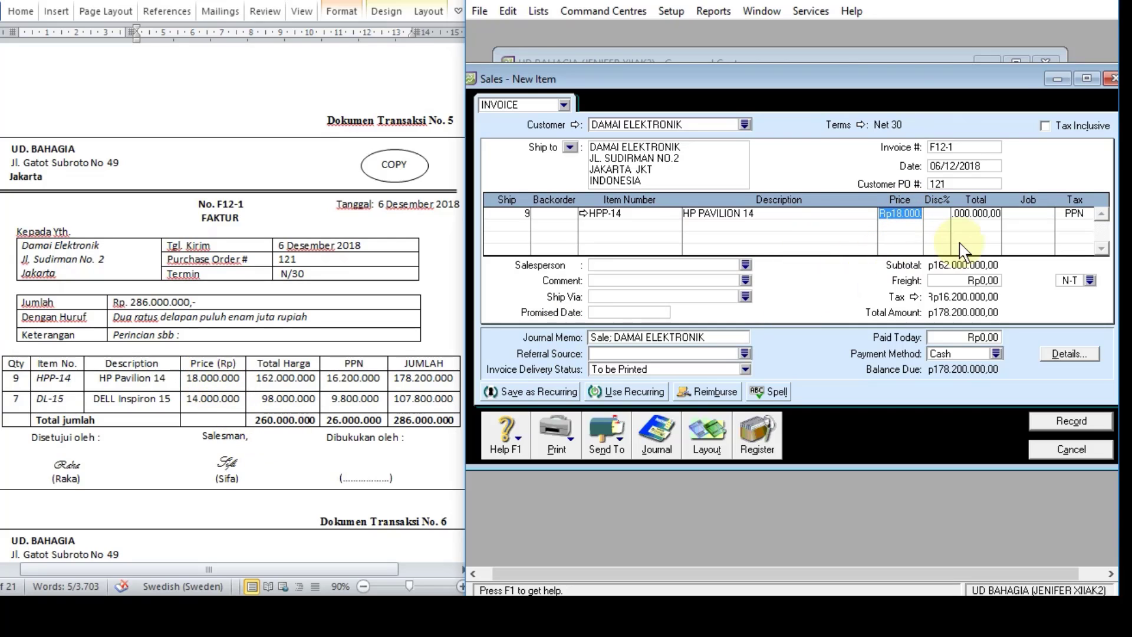
{"action": "left_click", "coordinate": [979, 216]}
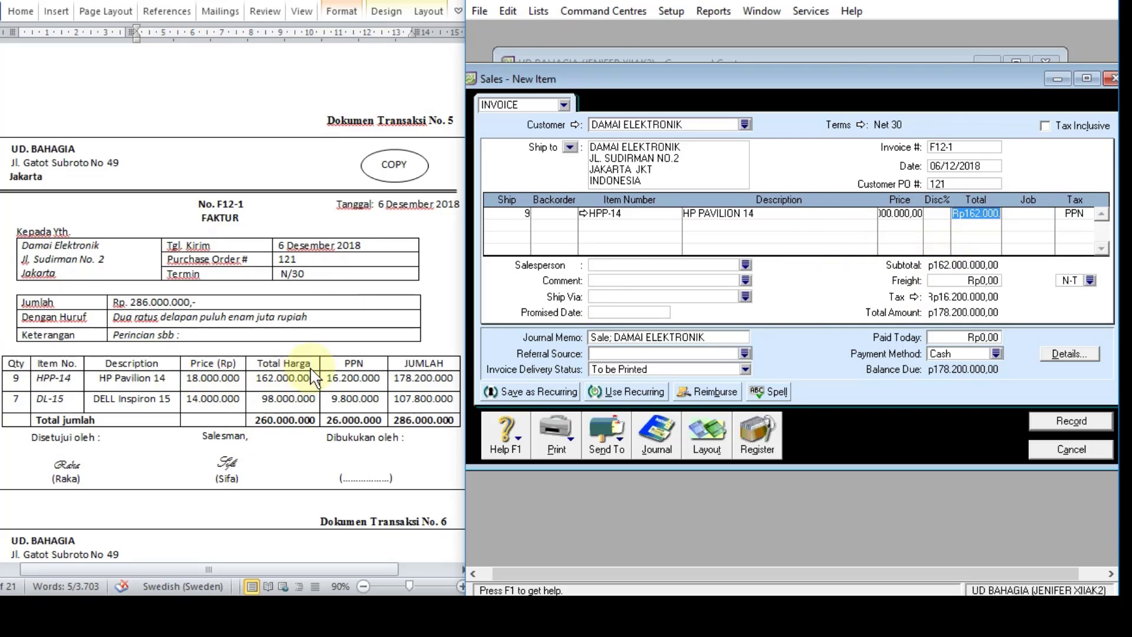
Step: Add an invoice line for 7 units of item DL-15 and check the prices and totals of both lines
{"action": "left_click", "coordinate": [523, 223]}
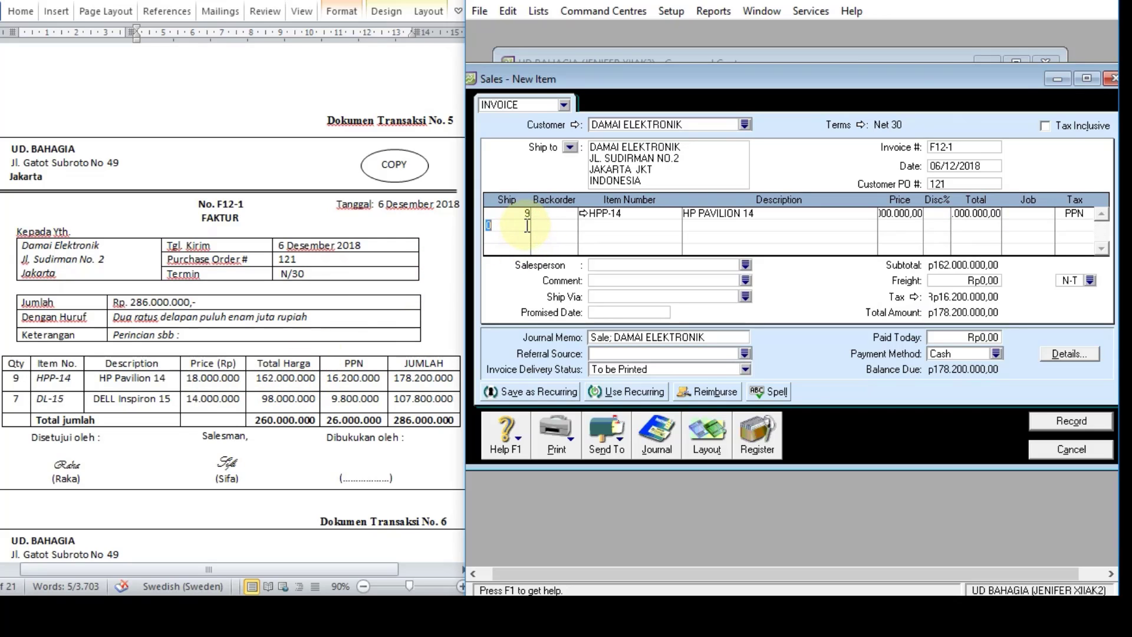
{"action": "key", "text": "Tab"}
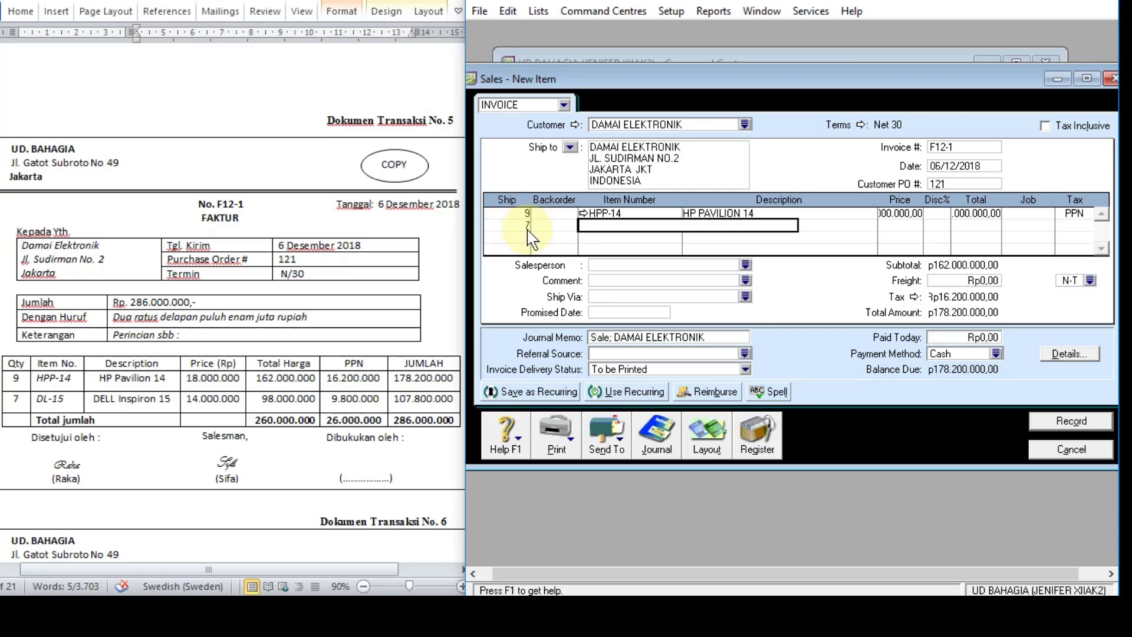
{"action": "type", "text": "DL-15"}
{"action": "key", "text": "Tab"}
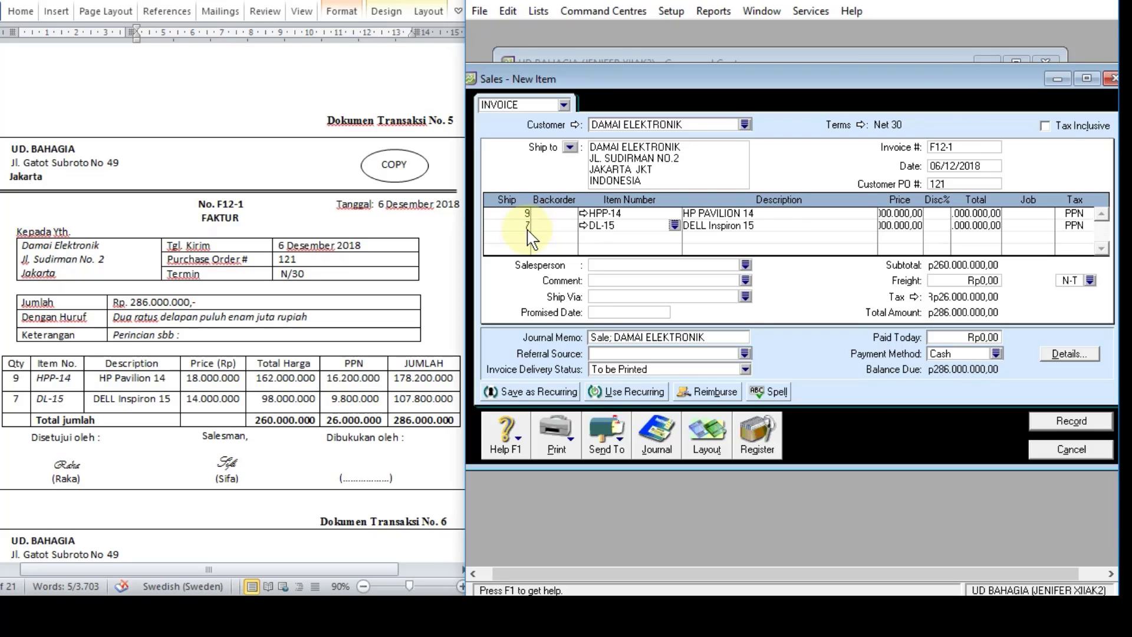
{"action": "left_click", "coordinate": [901, 225]}
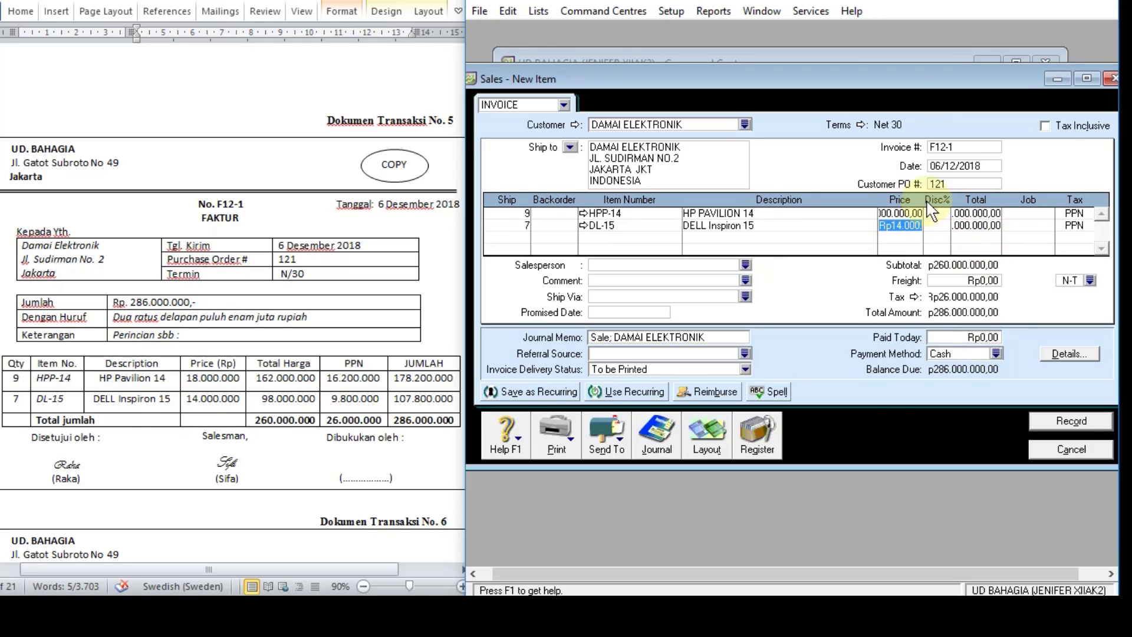
{"action": "left_click", "coordinate": [912, 214]}
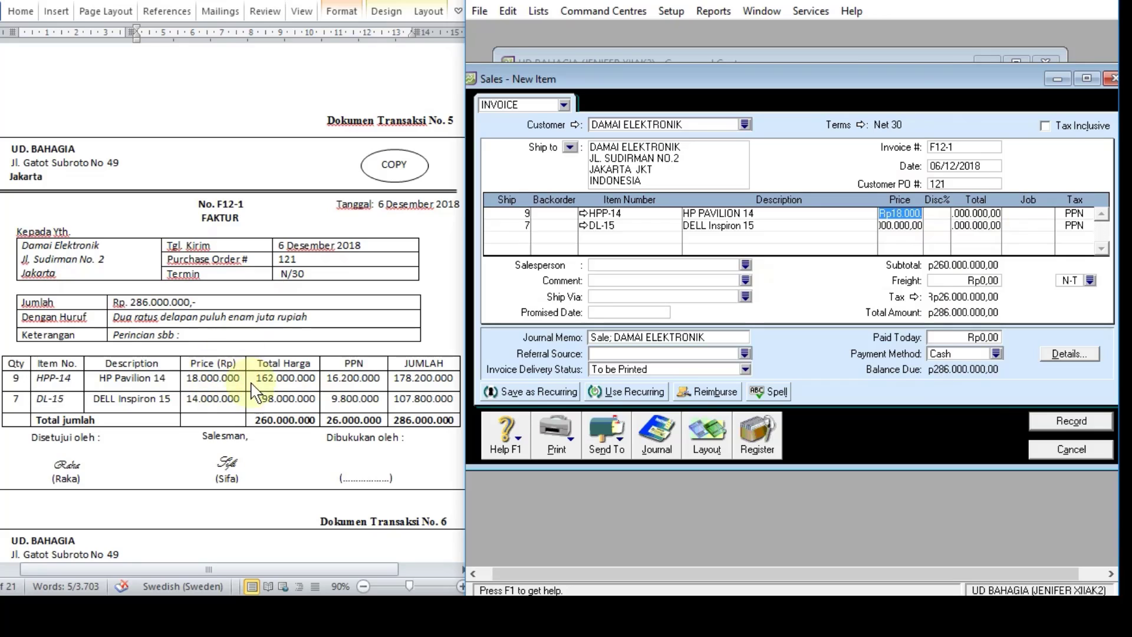
{"action": "left_click", "coordinate": [985, 226]}
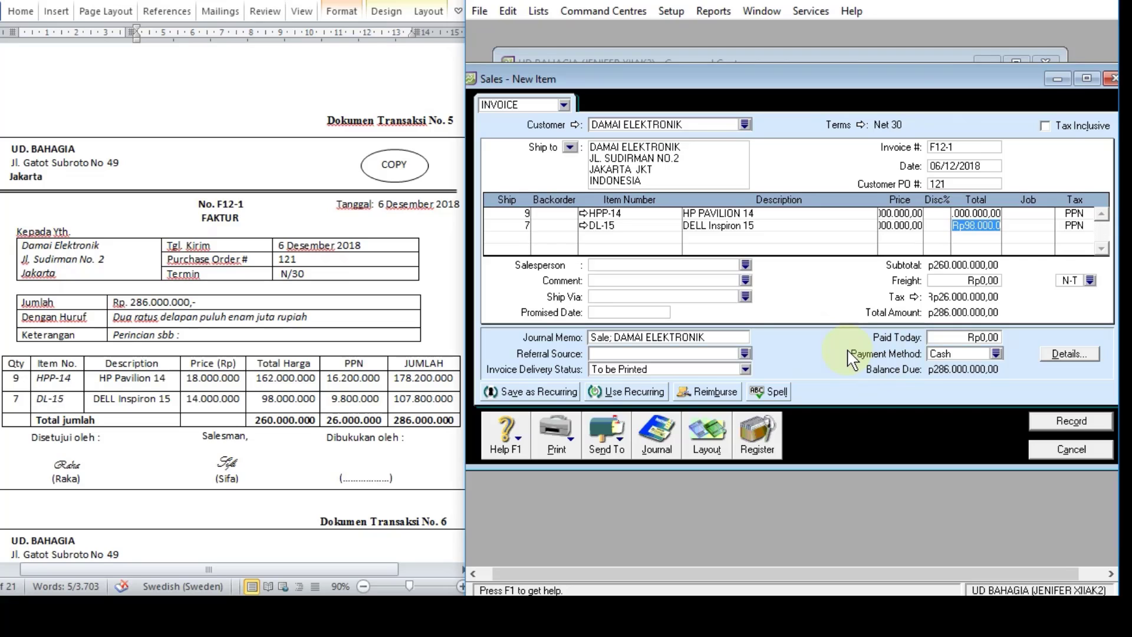
Step: Review the invoice's recap of journal entries, then record the invoice, ignoring all spelling flags for "Inspiron"
{"action": "key", "text": "ctrl+r"}
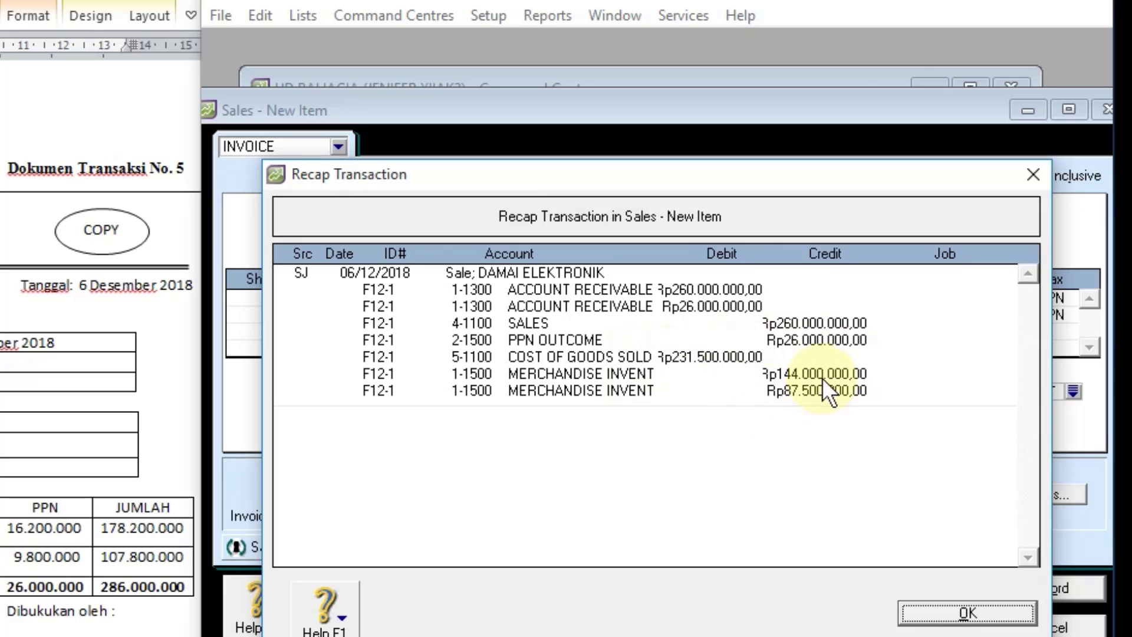
{"action": "left_click", "coordinate": [956, 614]}
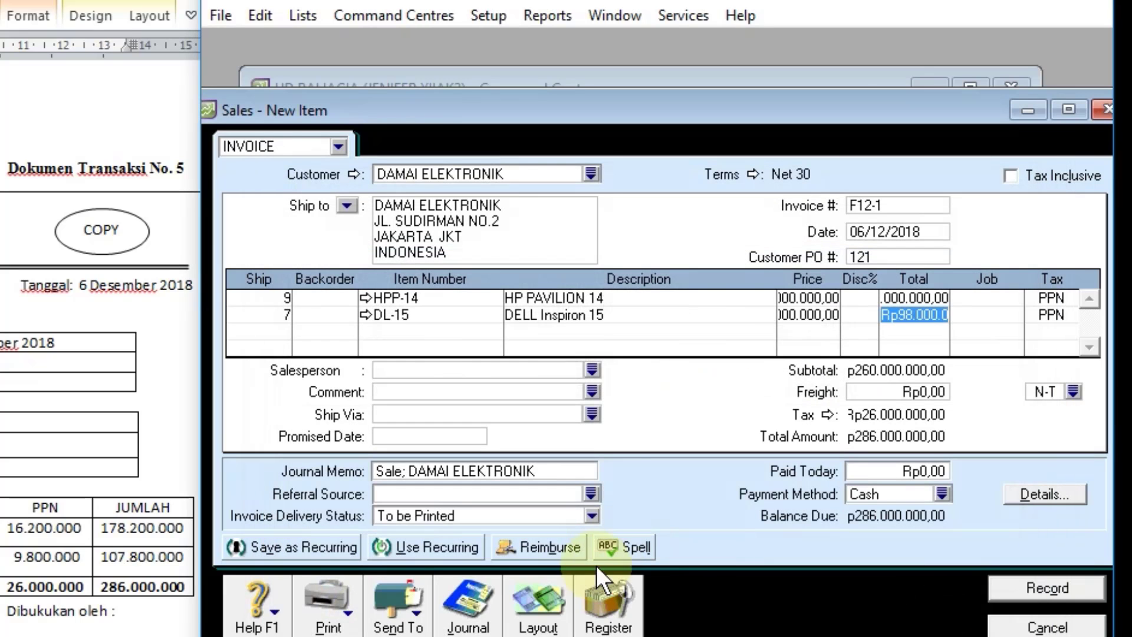
{"action": "left_click", "coordinate": [1024, 586]}
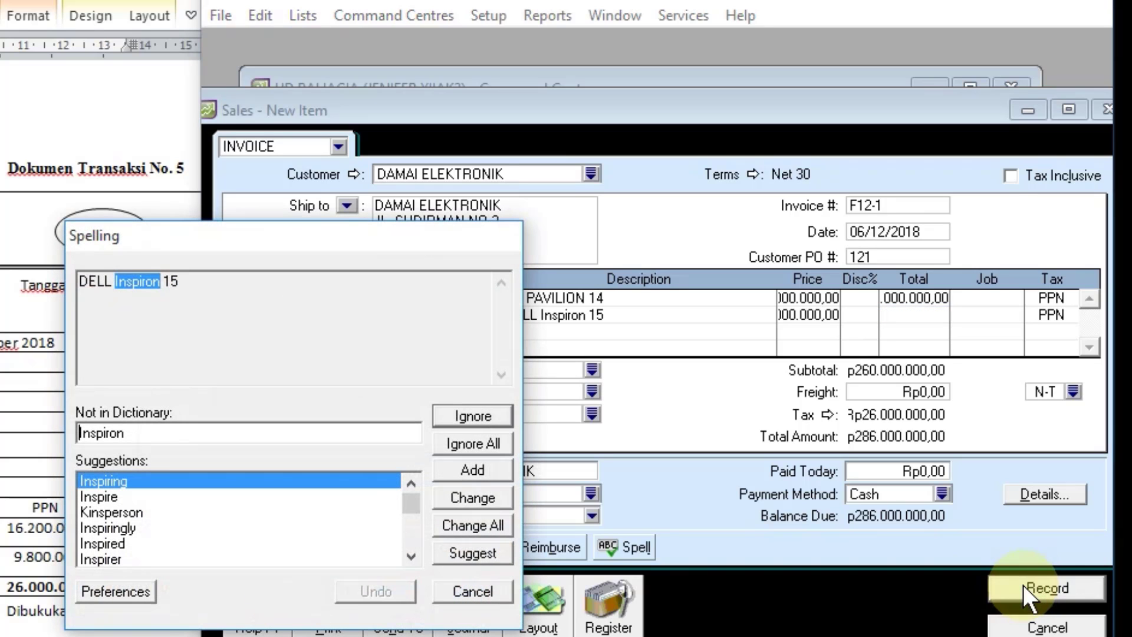
{"action": "left_click", "coordinate": [469, 443]}
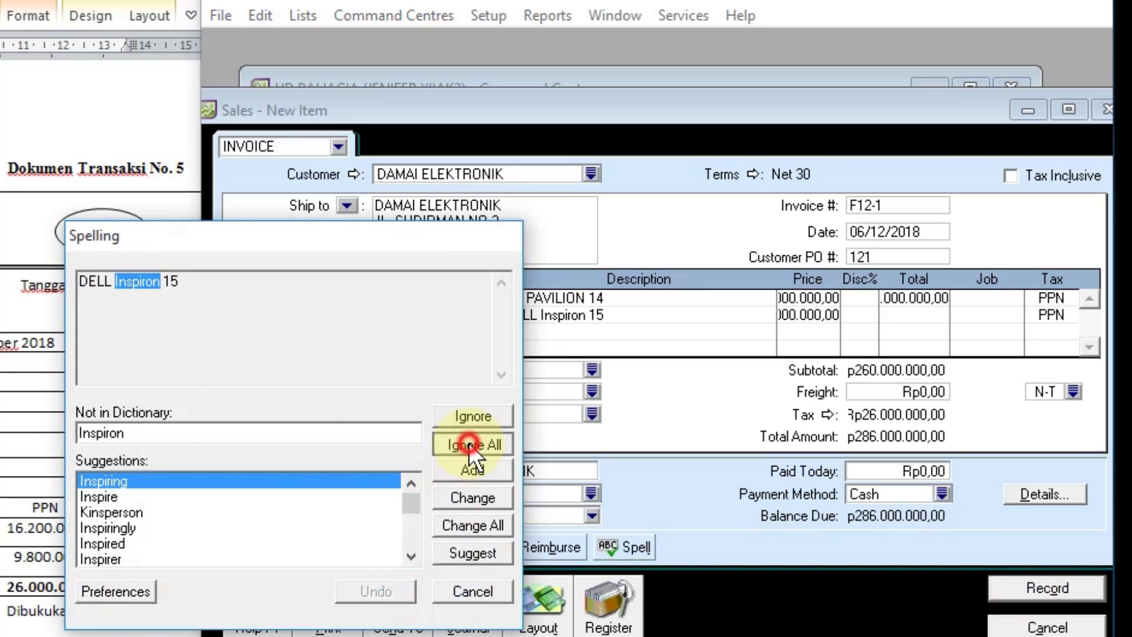
Step: Check the F12-1 entry in the sales transaction journal, then close the journal and the sales form
{"action": "left_click", "coordinate": [469, 601]}
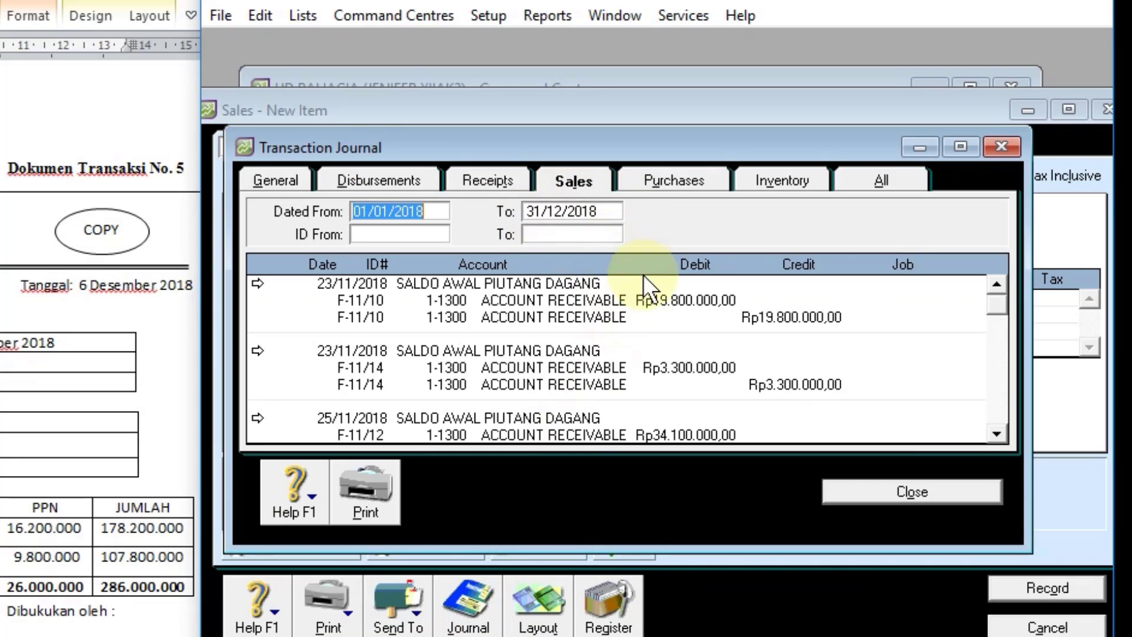
{"action": "scroll", "coordinate": [641, 283], "scroll_direction": "down", "scroll_amount": 6}
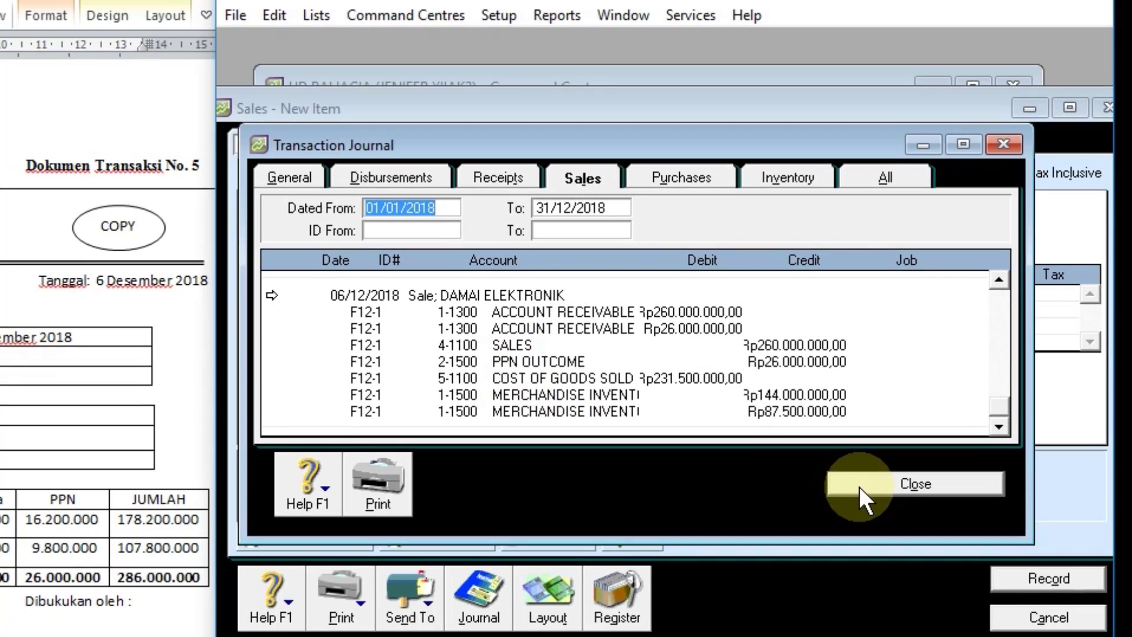
{"action": "left_click", "coordinate": [852, 492]}
{"action": "left_click", "coordinate": [1048, 627]}
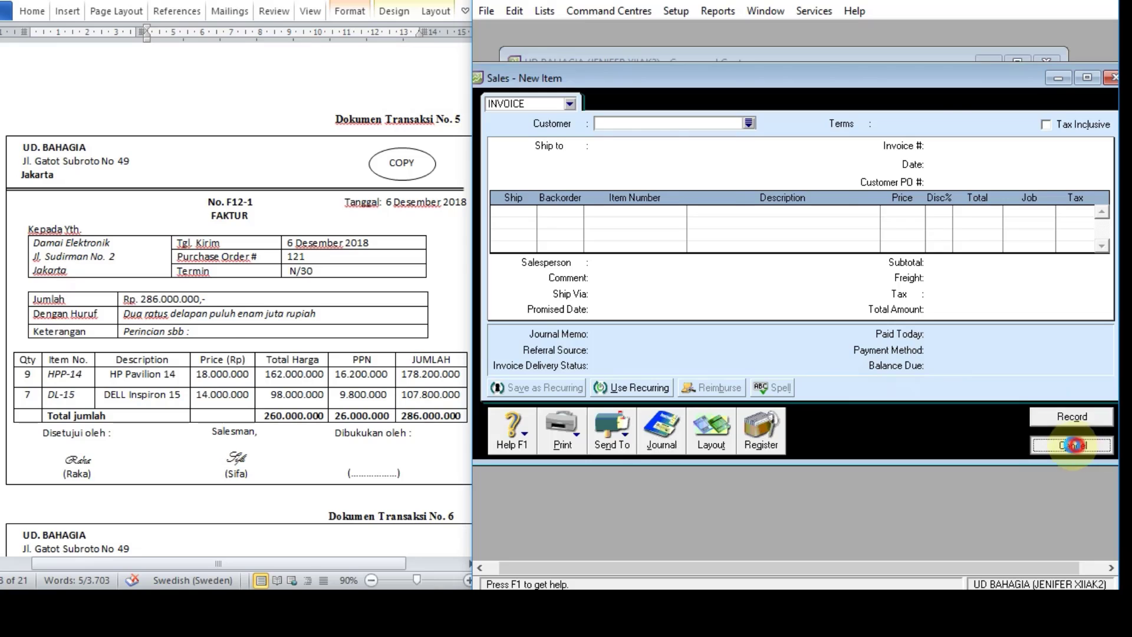
Step: Bring transaction document 6 into view and start a bill payment to supplier PT MABIRU
{"action": "scroll", "coordinate": [252, 329], "scroll_direction": "down", "scroll_amount": 10}
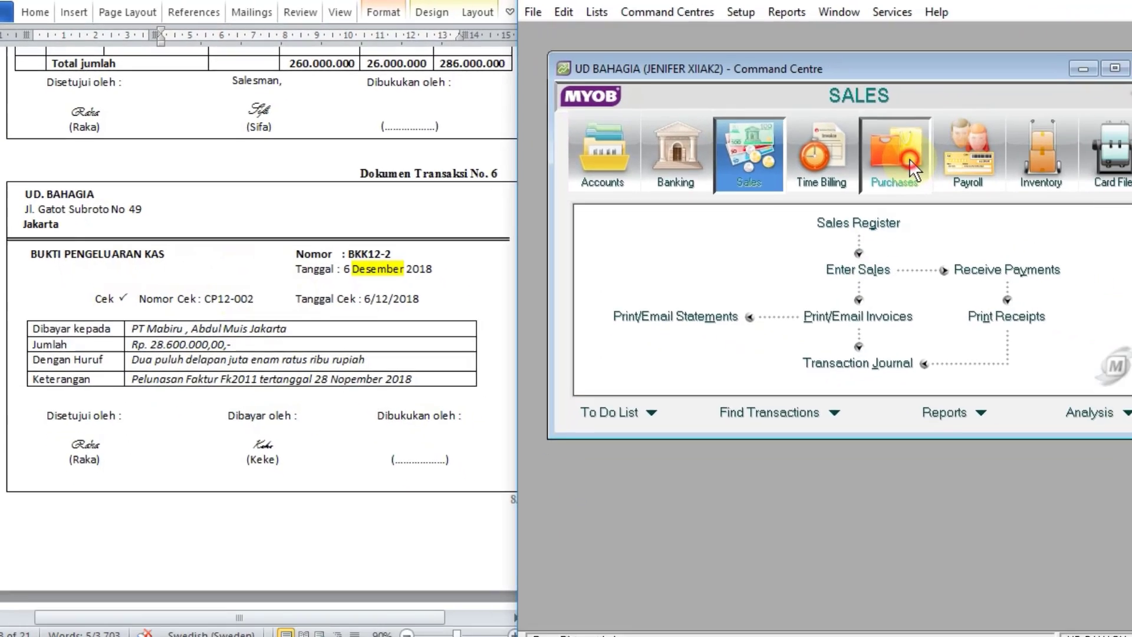
{"action": "left_click", "coordinate": [913, 172]}
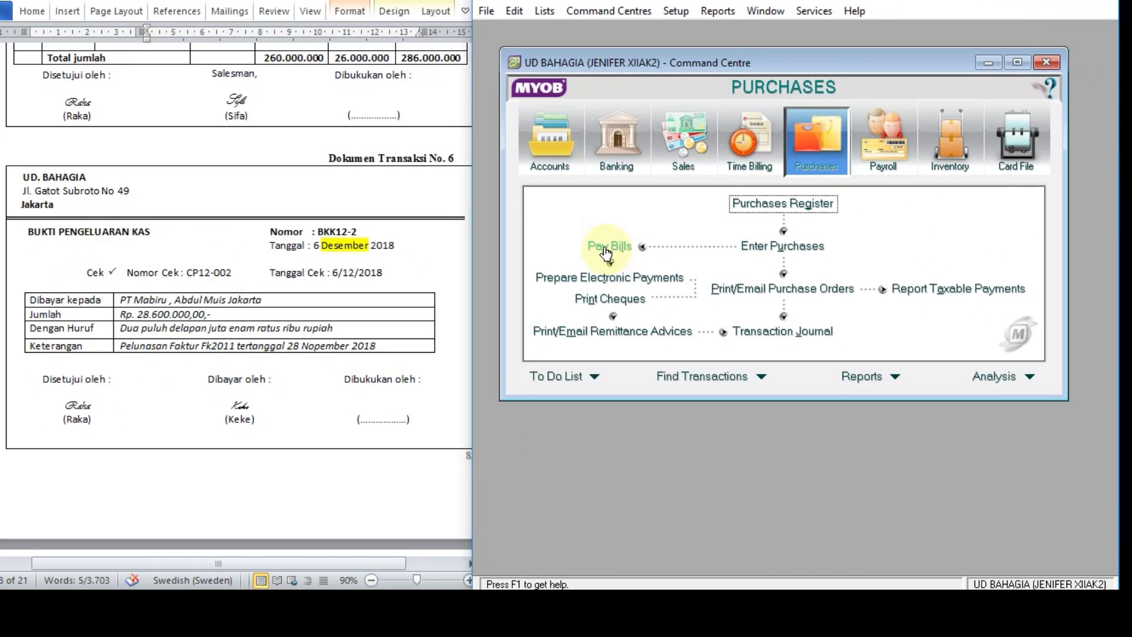
{"action": "left_click", "coordinate": [612, 248]}
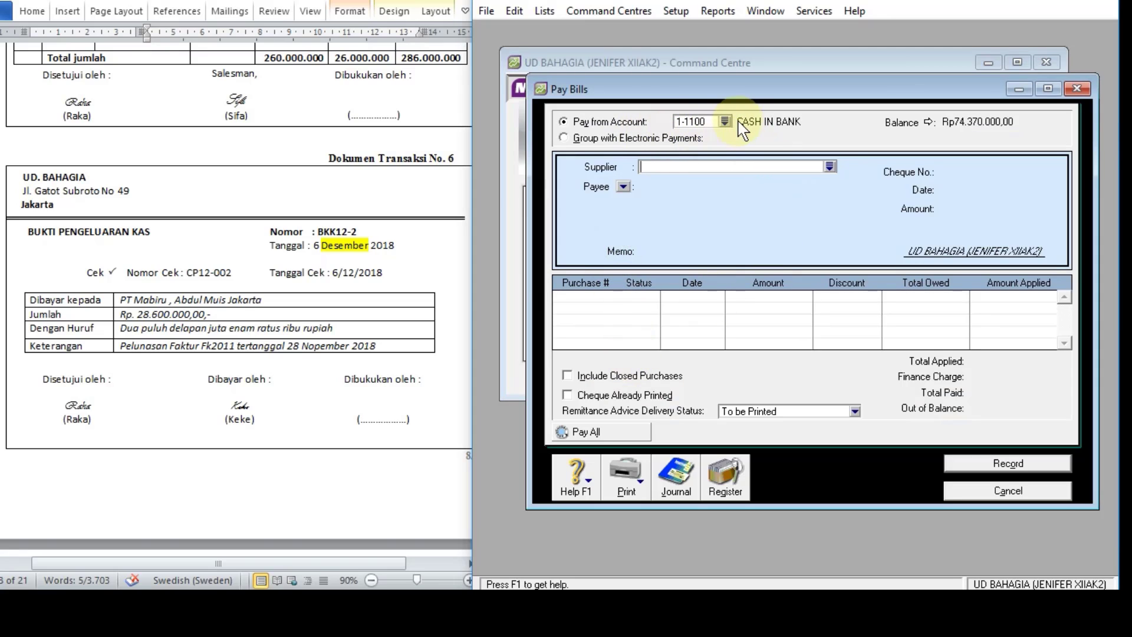
{"action": "left_click", "coordinate": [830, 167]}
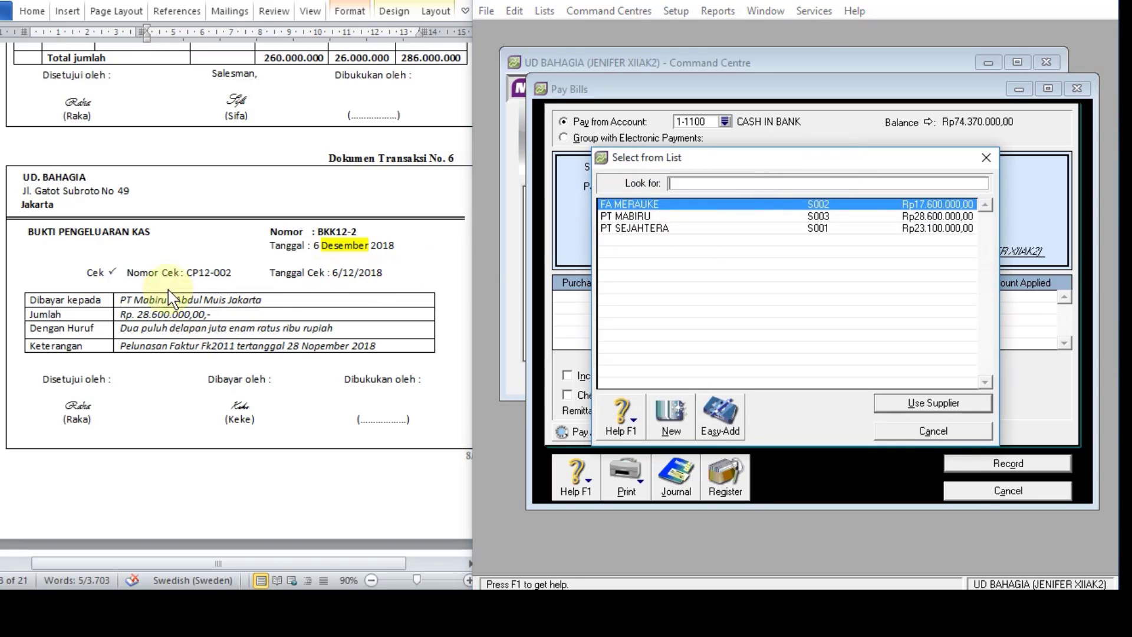
{"action": "double_click", "coordinate": [652, 217]}
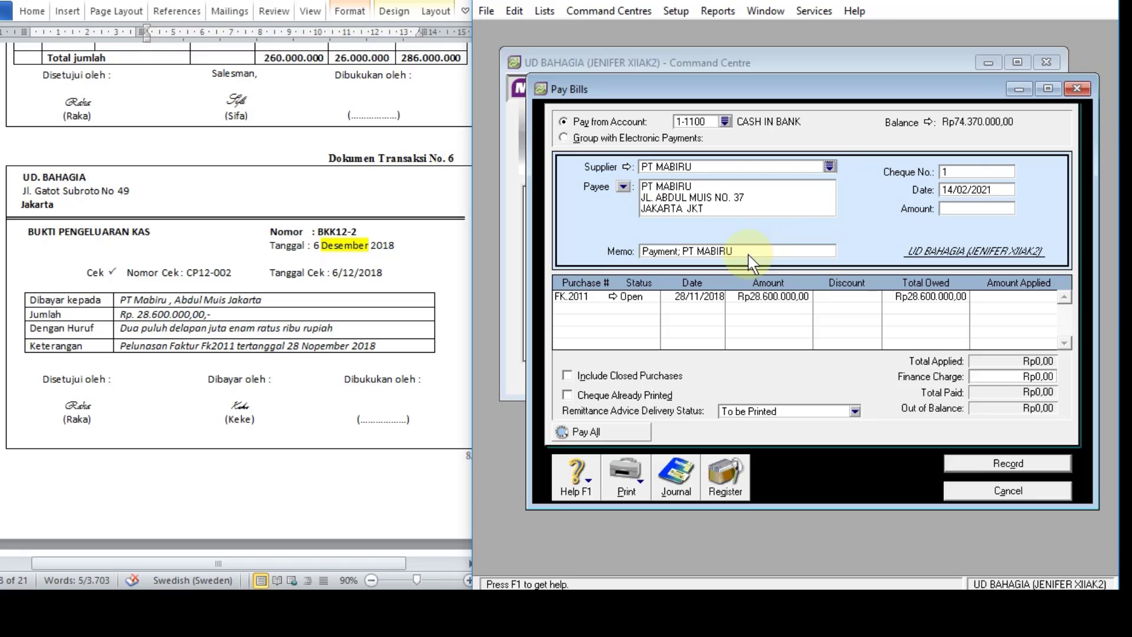
Step: Replace the payment memo with the document's description, "Pelunasan Faktur Fk2011 tertanggal 28 Nopember 2018"
{"action": "left_click", "coordinate": [750, 251]}
{"action": "left_click", "coordinate": [207, 354]}
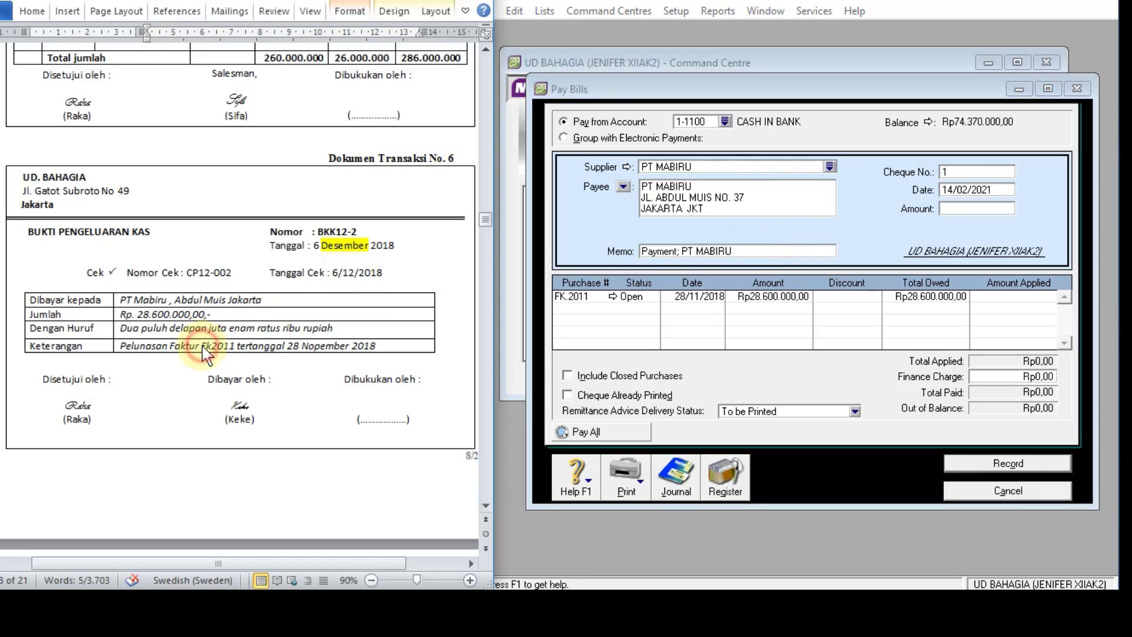
{"action": "left_click", "coordinate": [177, 347]}
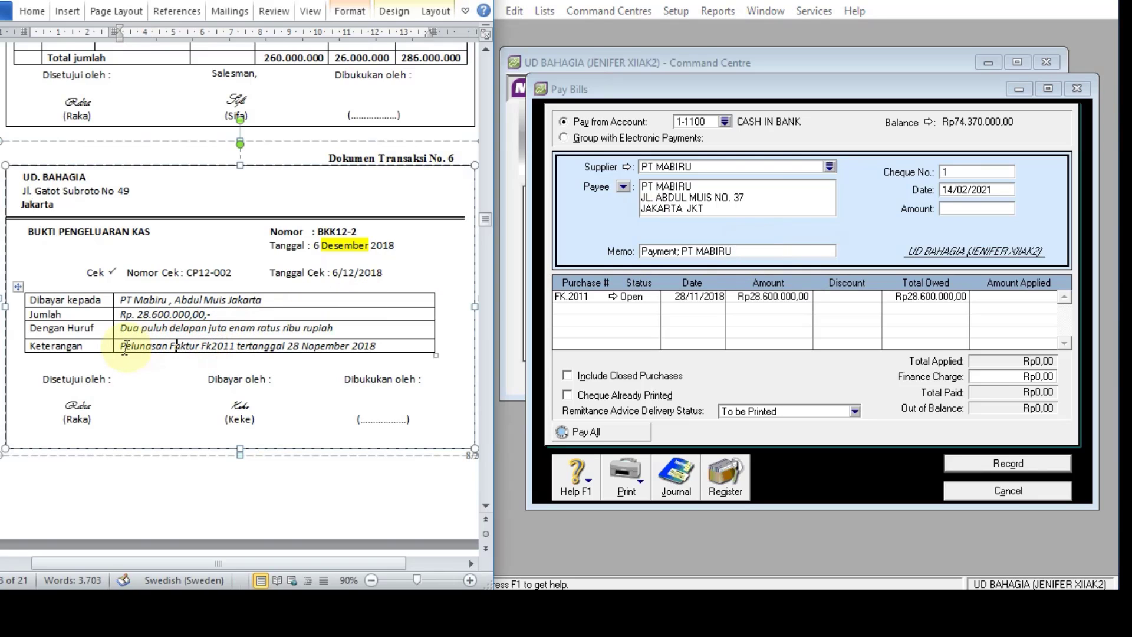
{"action": "left_click_drag", "start_coordinate": [120, 346], "coordinate": [384, 347]}
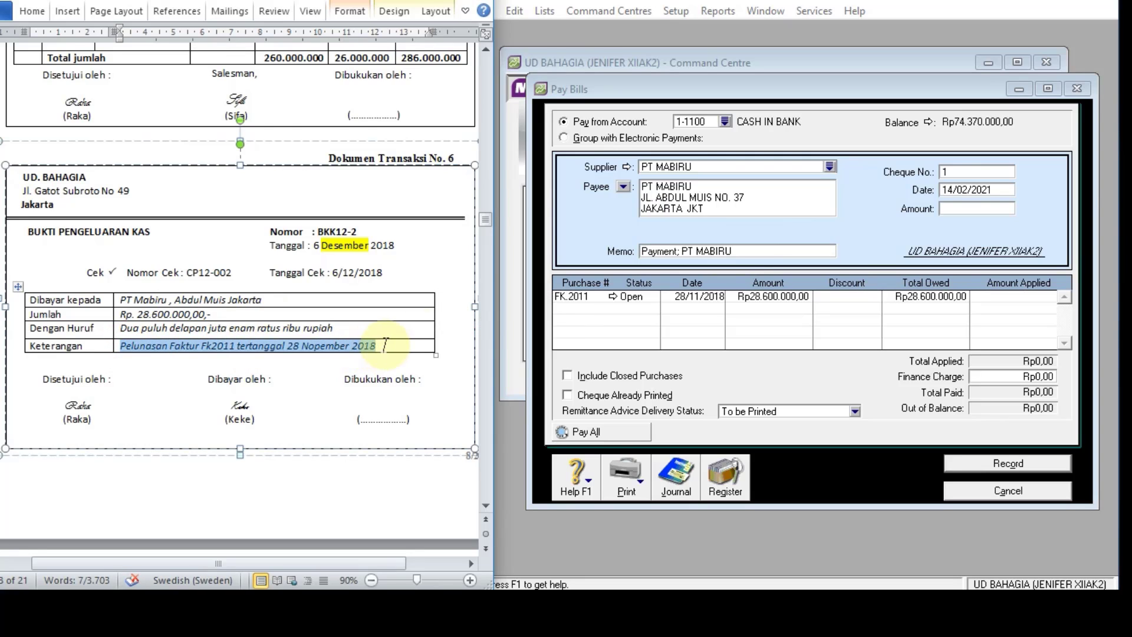
{"action": "left_click", "coordinate": [745, 252]}
{"action": "key", "text": "ctrl+v"}
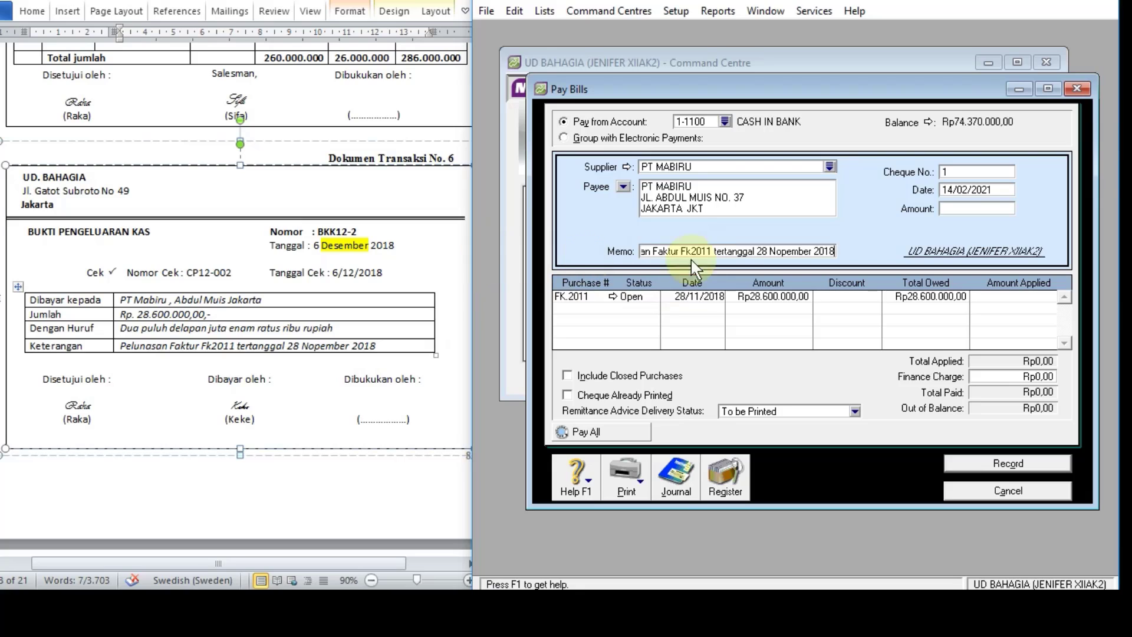
Step: Set the payment's cheque number to BKK12-2 and its date to 06/12/2018
{"action": "left_click", "coordinate": [982, 172]}
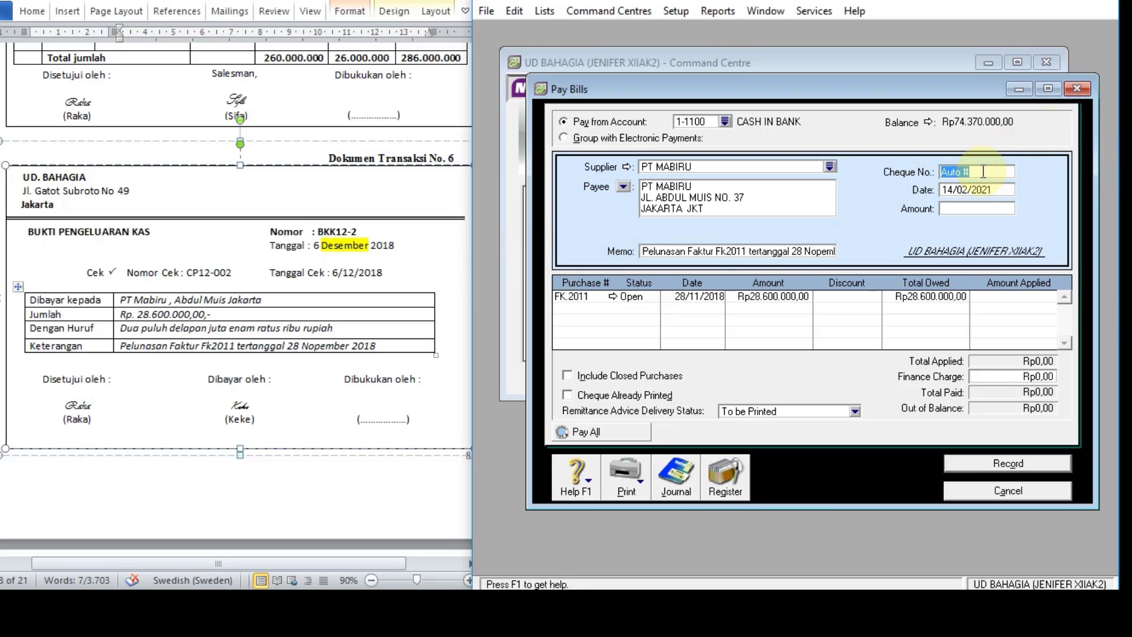
{"action": "type", "text": "BKK12-2"}
{"action": "left_click", "coordinate": [978, 189]}
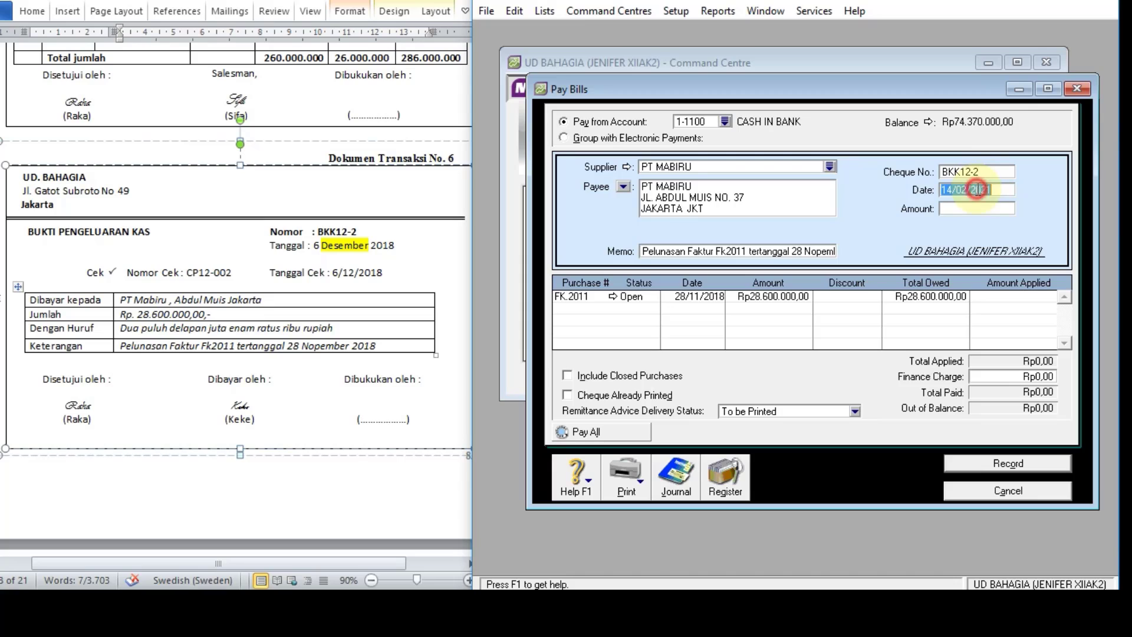
{"action": "type", "text": "6"}
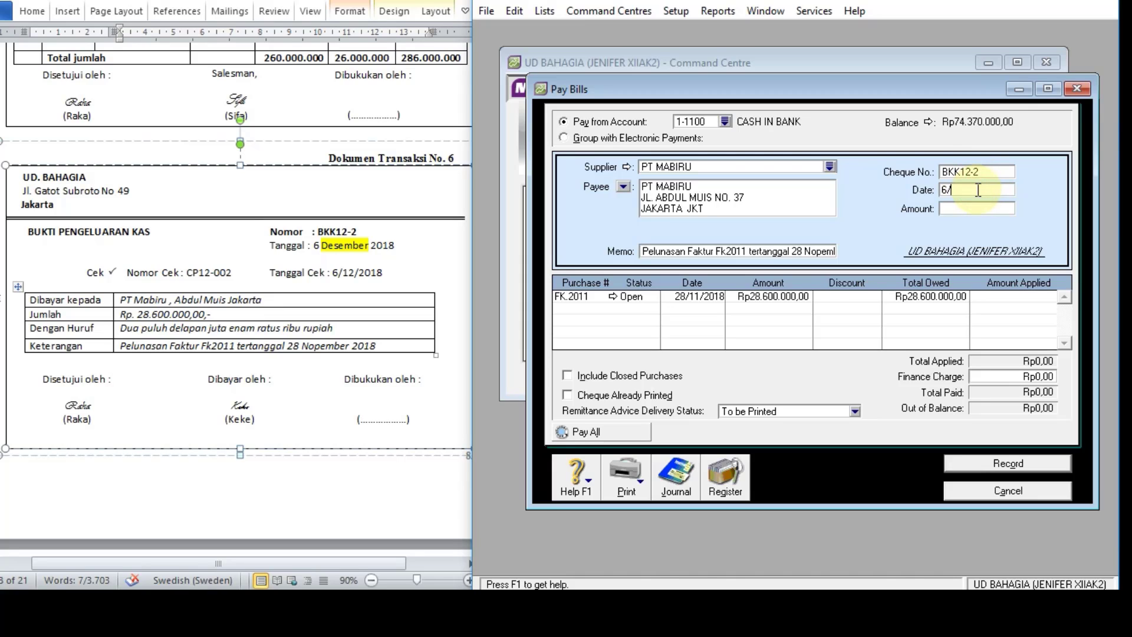
{"action": "type", "text": "/12/18"}
{"action": "key", "text": "Tab"}
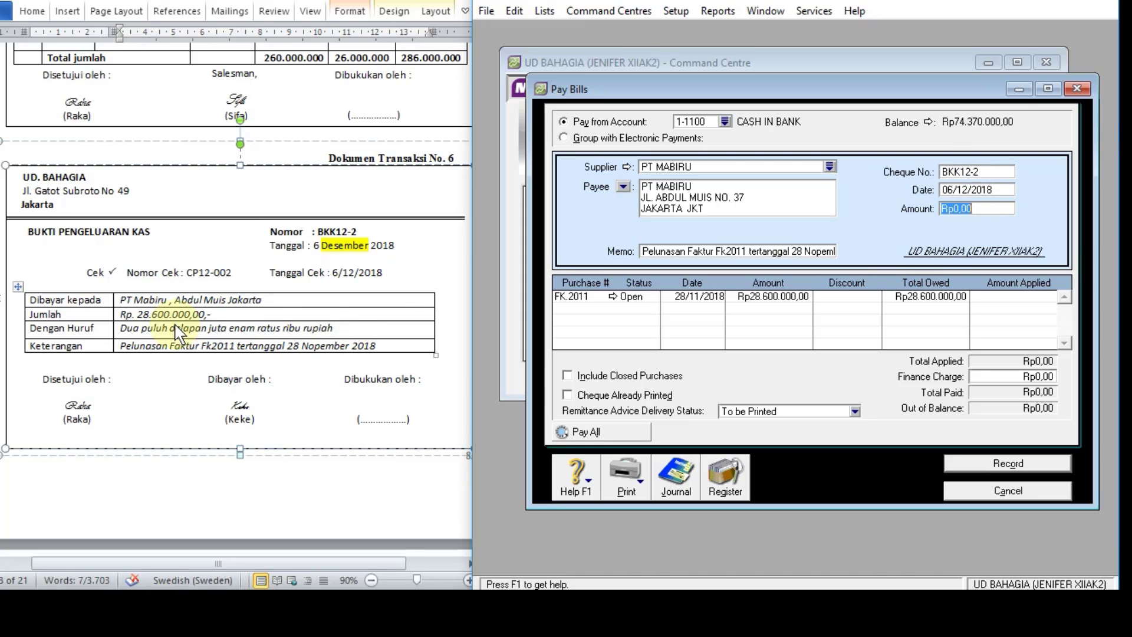
Step: Enter a payment amount of Rp28.600.000,00 and apply it in full to purchase FK.2011
{"action": "type", "text": "28600000"}
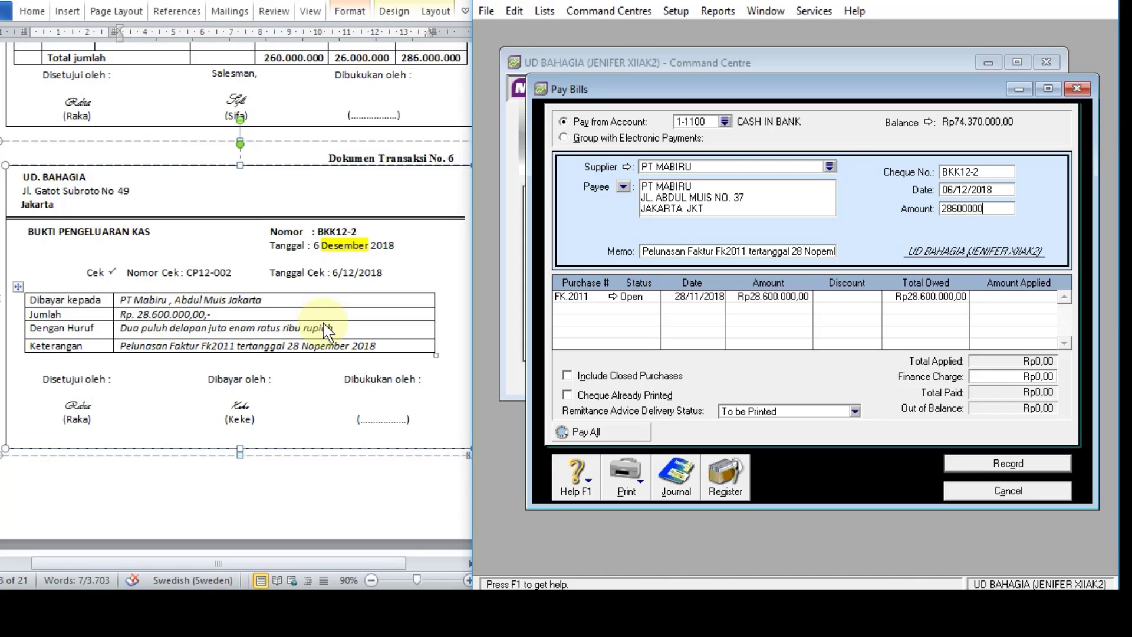
{"action": "key", "text": "Tab"}
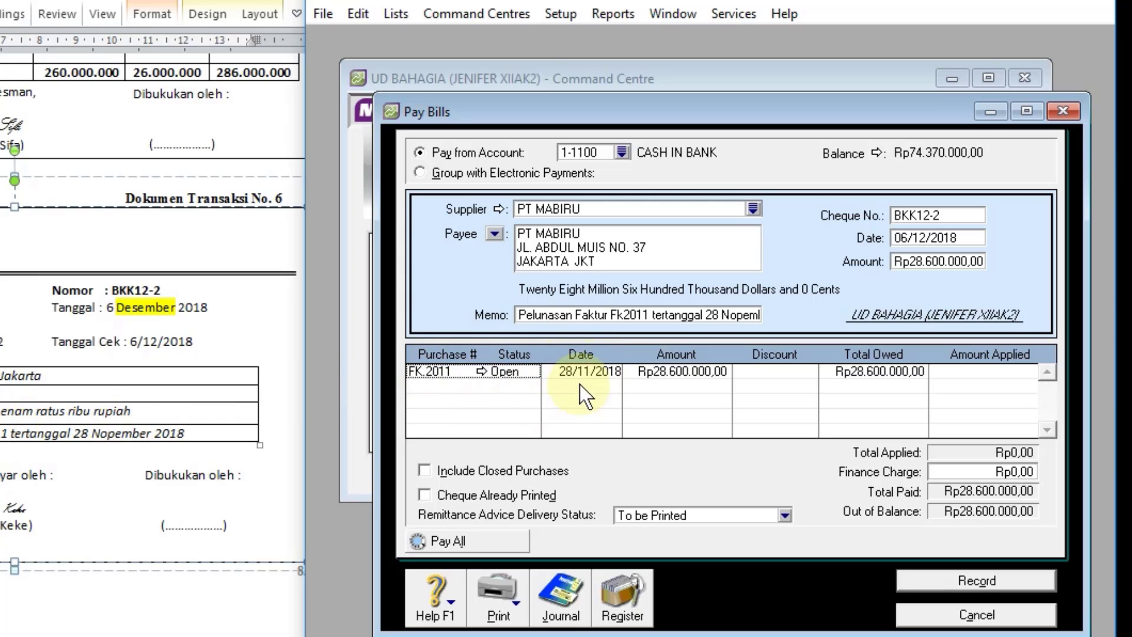
{"action": "left_click", "coordinate": [972, 374]}
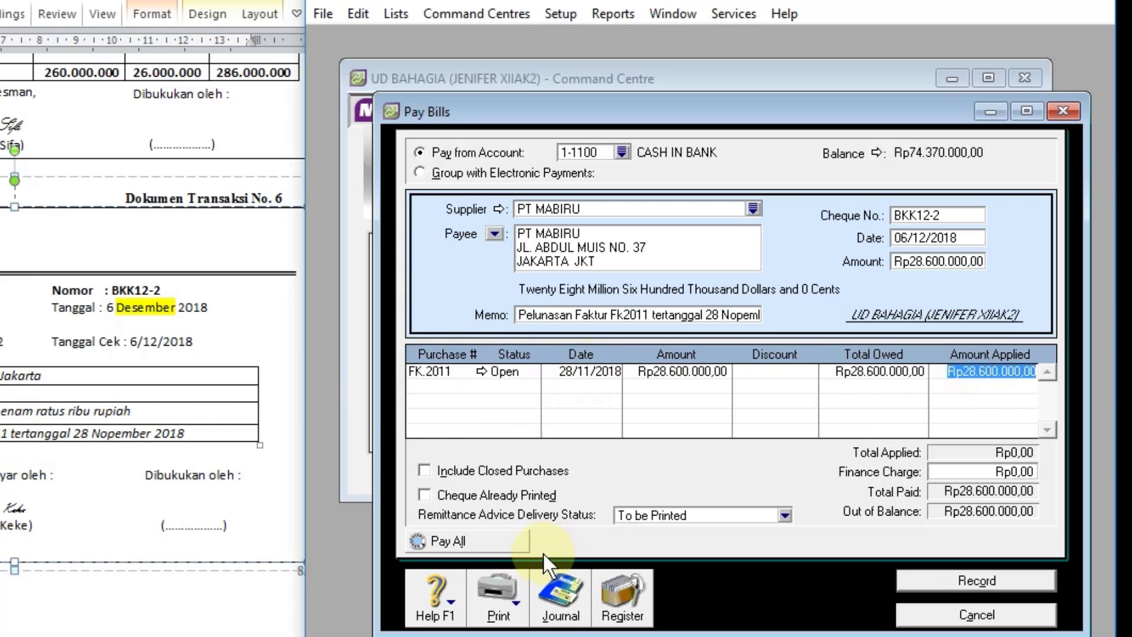
{"action": "key", "text": "Tab"}
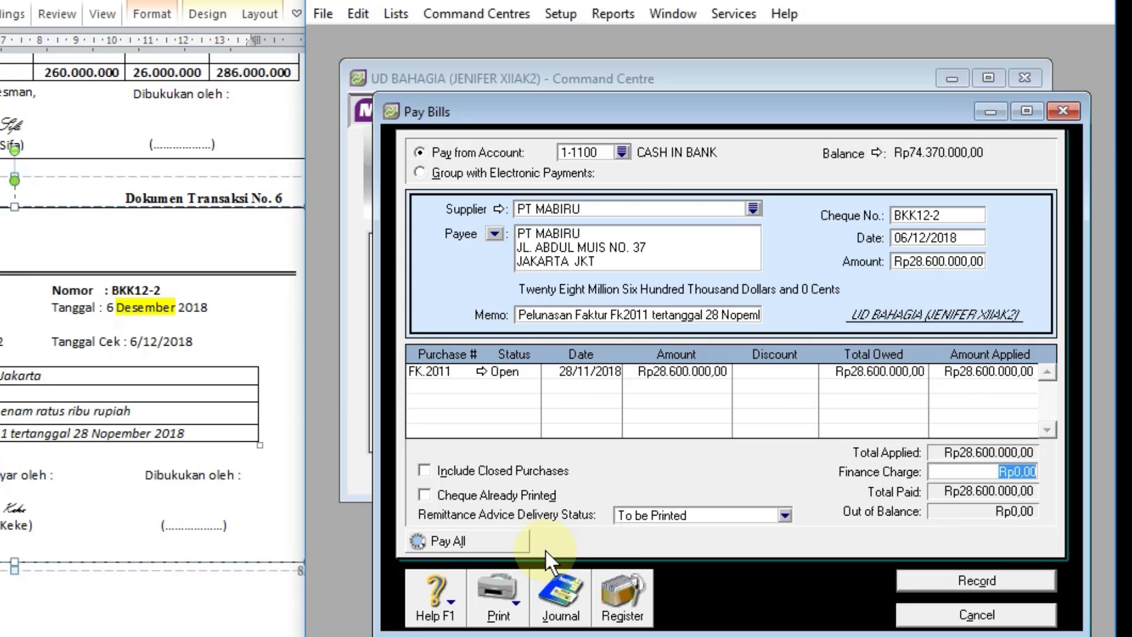
Step: Review the recap of the bill payment's journal entries and record the payment
{"action": "key", "text": "ctrl+r"}
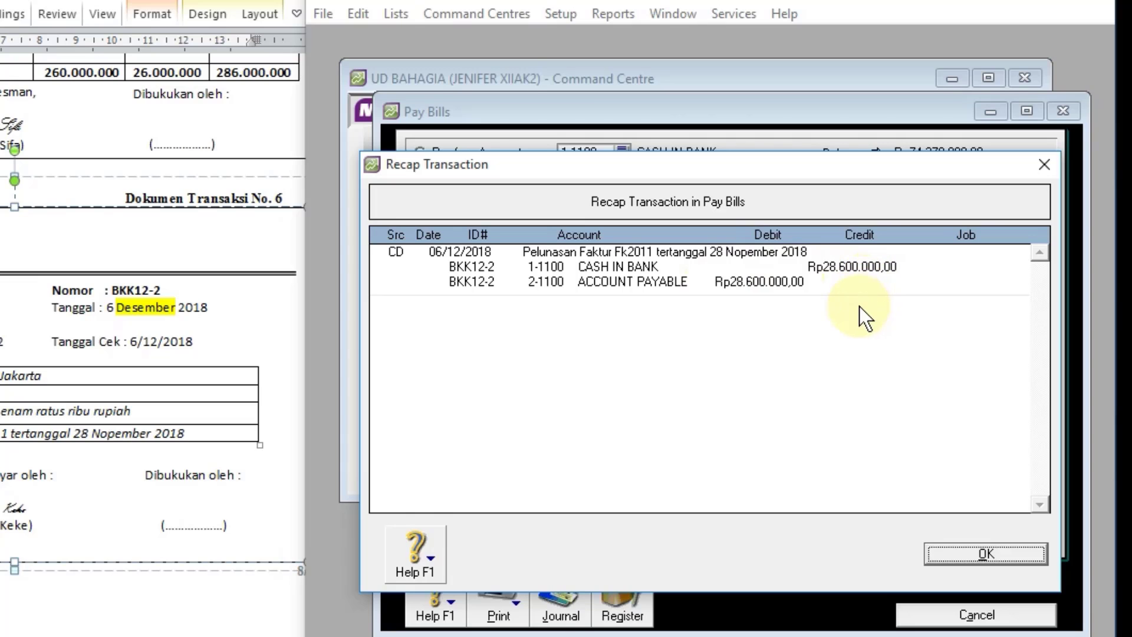
{"action": "left_click", "coordinate": [953, 555]}
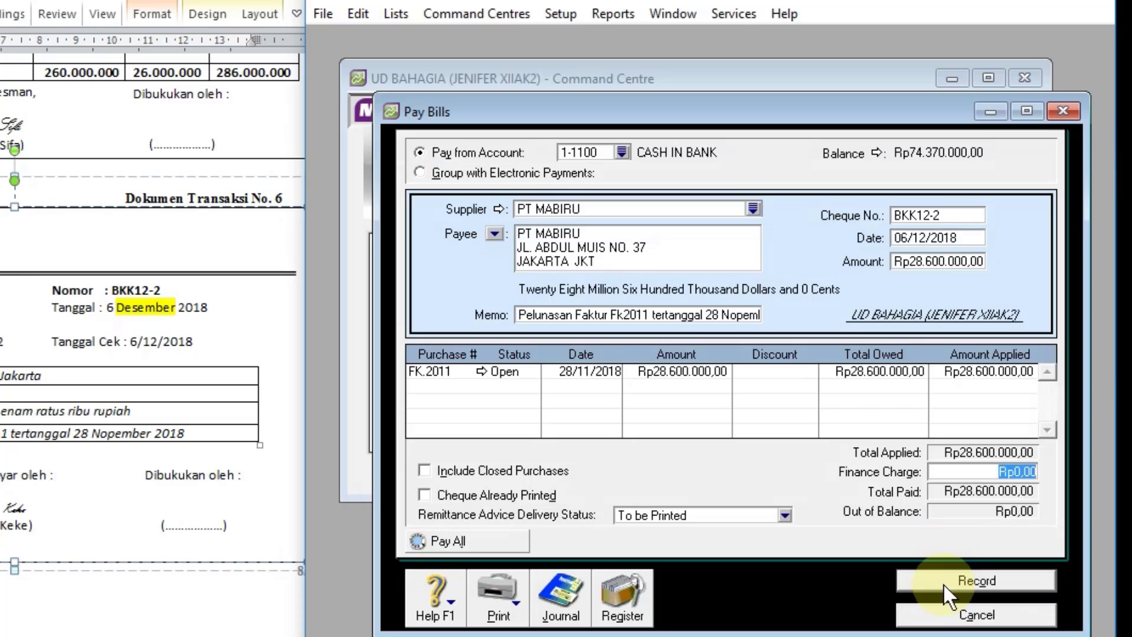
{"action": "left_click", "coordinate": [943, 583]}
Step: Check the BKK12-2 entry in the disbursements transaction journal and close the journal
{"action": "left_click", "coordinate": [563, 615]}
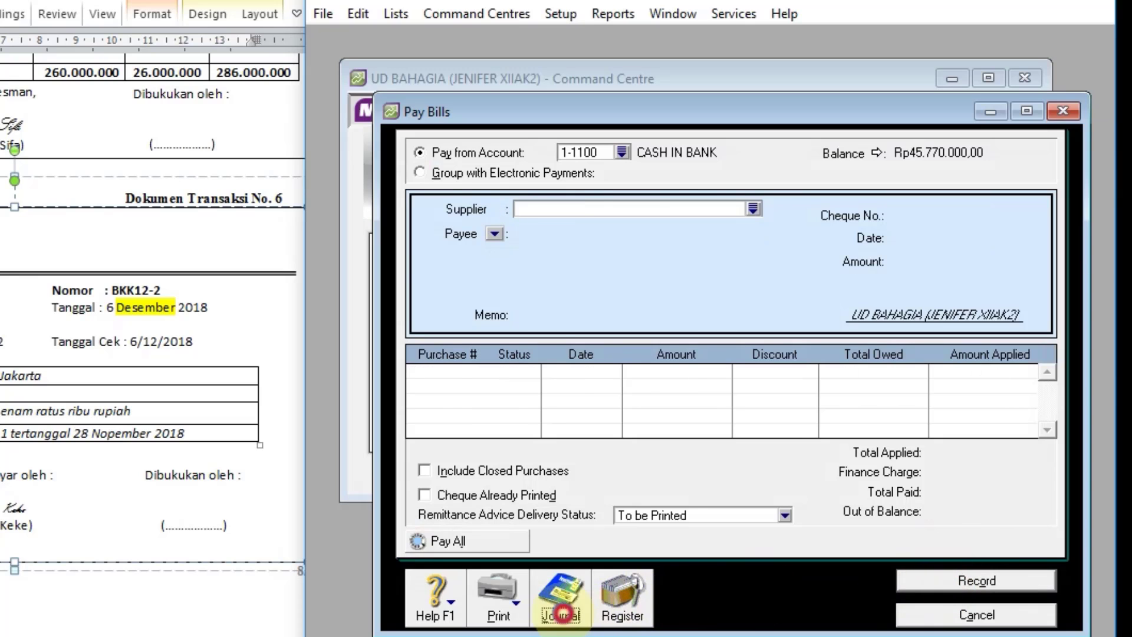
{"action": "scroll", "coordinate": [706, 280], "scroll_direction": "down", "scroll_amount": 3}
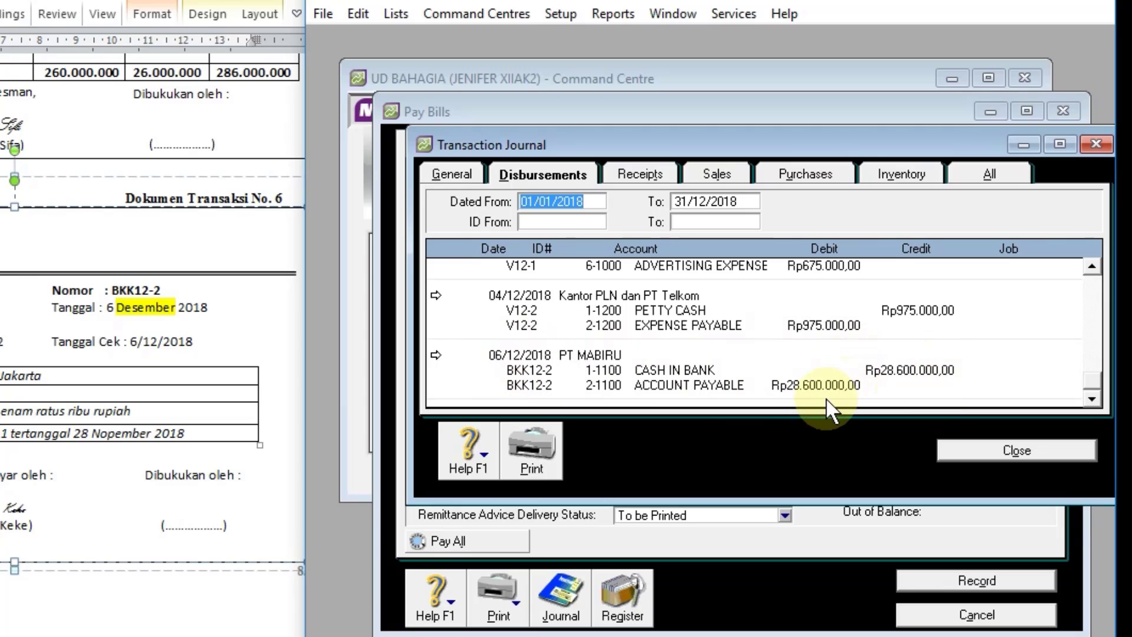
{"action": "left_click", "coordinate": [973, 451]}
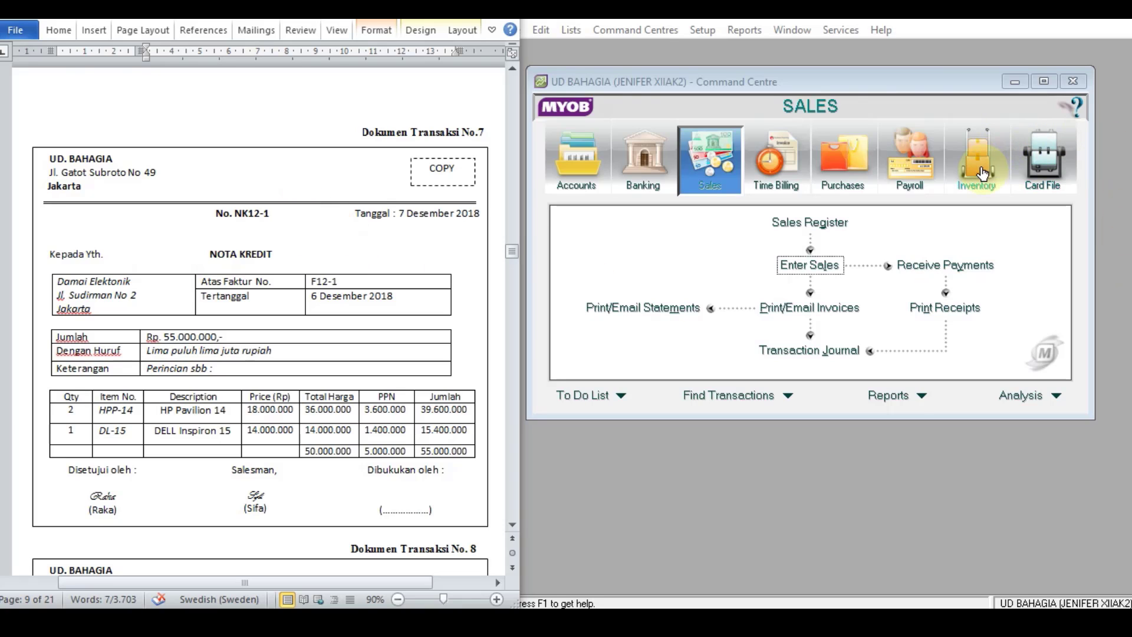
Step: In the inventory items list, set item DL-15's income account for tracking sales to 4-1200 SALES RETUR and save it
{"action": "left_click", "coordinate": [982, 173]}
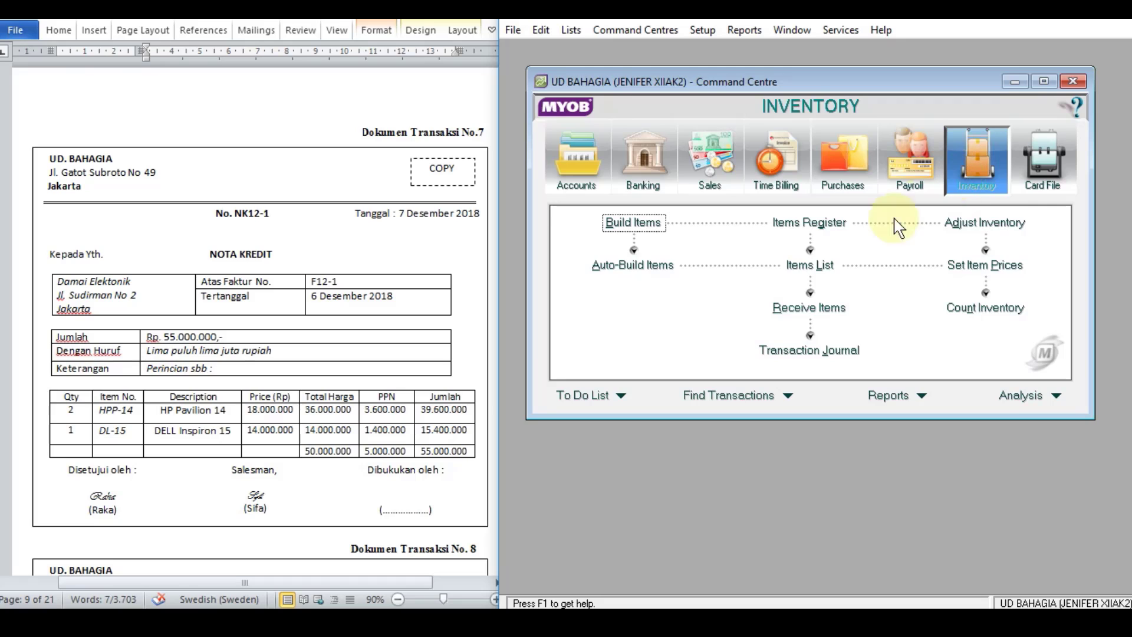
{"action": "left_click", "coordinate": [796, 265]}
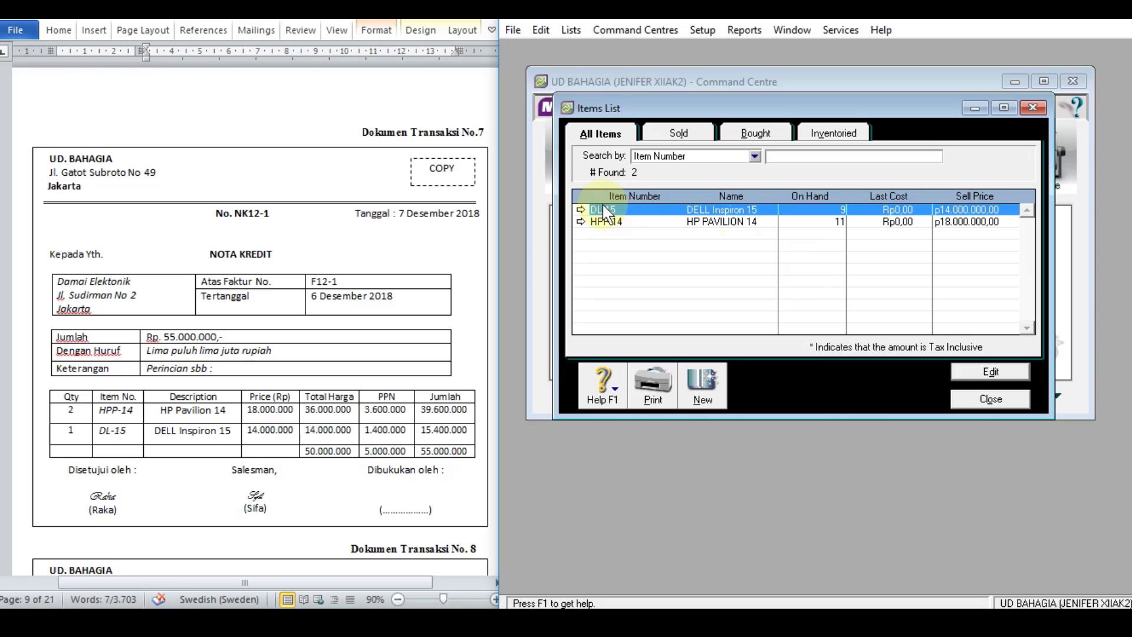
{"action": "left_click", "coordinate": [581, 210]}
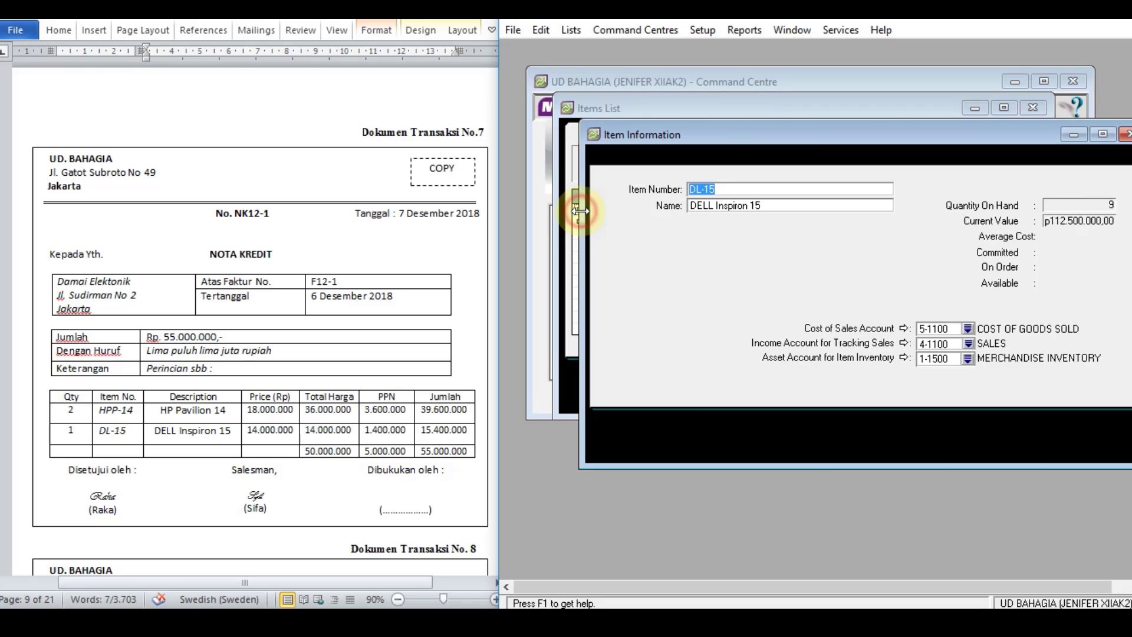
{"action": "left_click", "coordinate": [967, 342]}
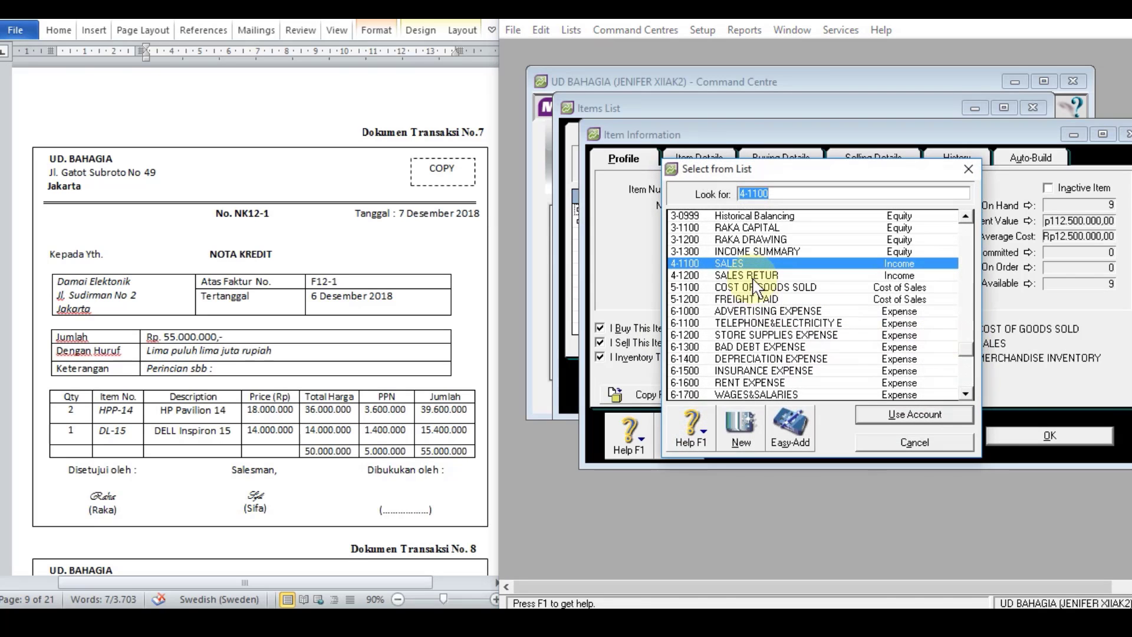
{"action": "double_click", "coordinate": [746, 276]}
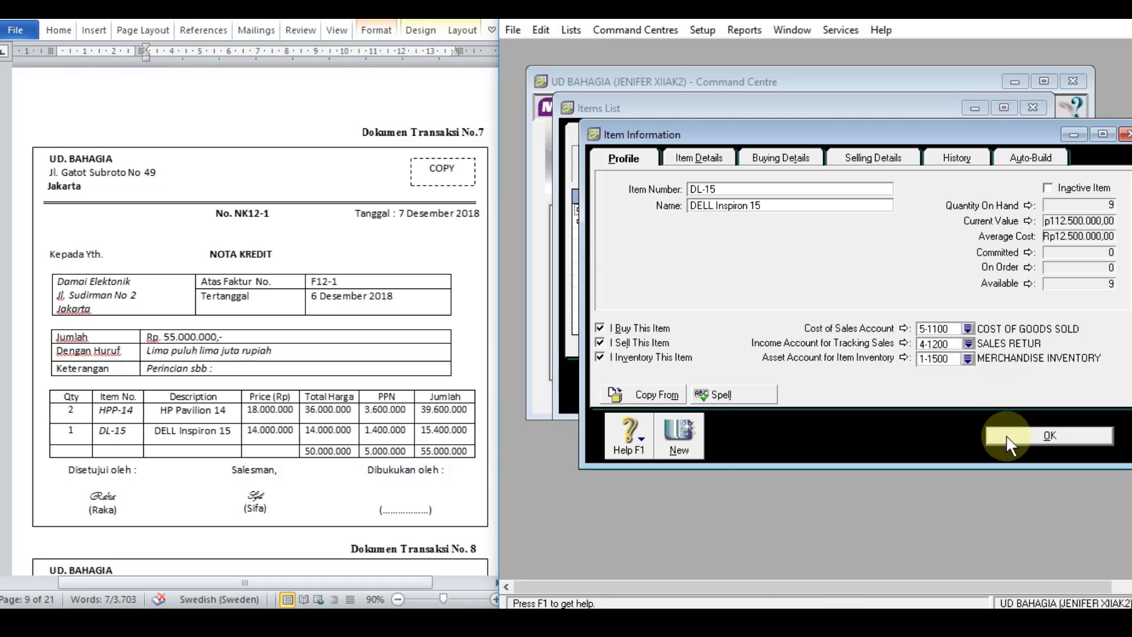
{"action": "left_click", "coordinate": [1006, 434]}
{"action": "left_click", "coordinate": [711, 330]}
Step: Set item HPP-14's income account for tracking sales to 4-1200 SALES RETUR, save it and close the items list
{"action": "left_click", "coordinate": [581, 220]}
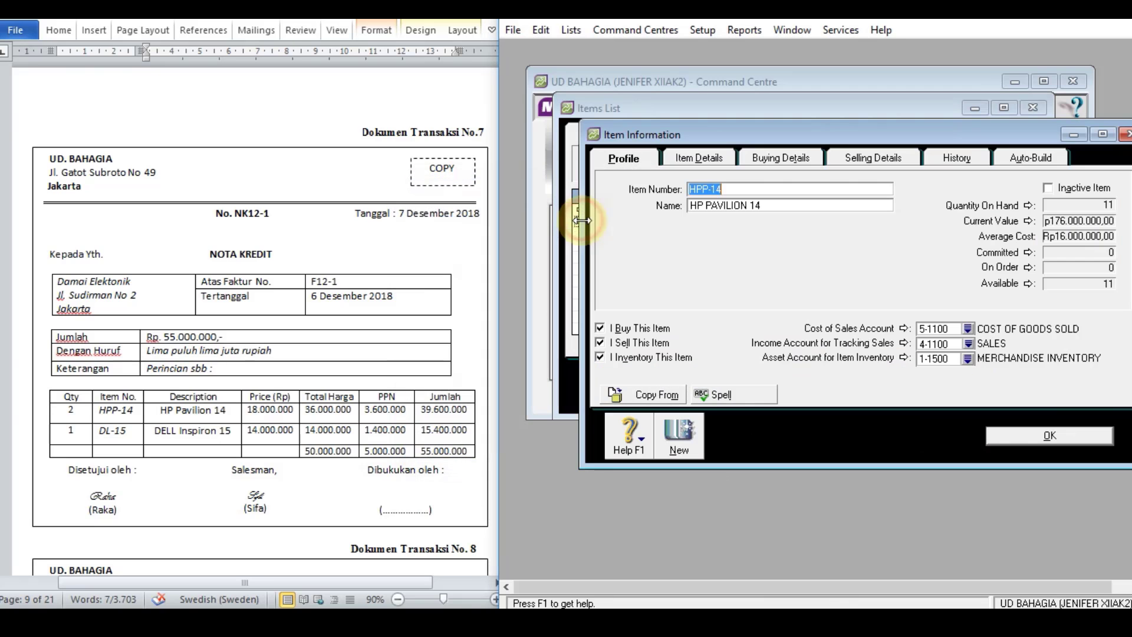
{"action": "left_click", "coordinate": [968, 345]}
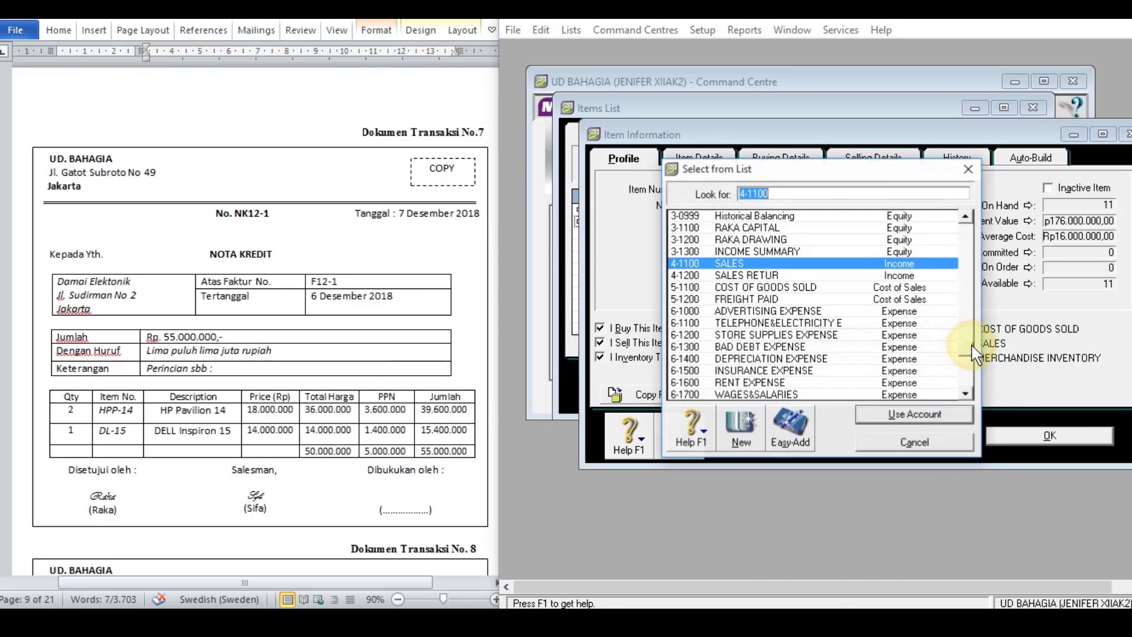
{"action": "double_click", "coordinate": [755, 275]}
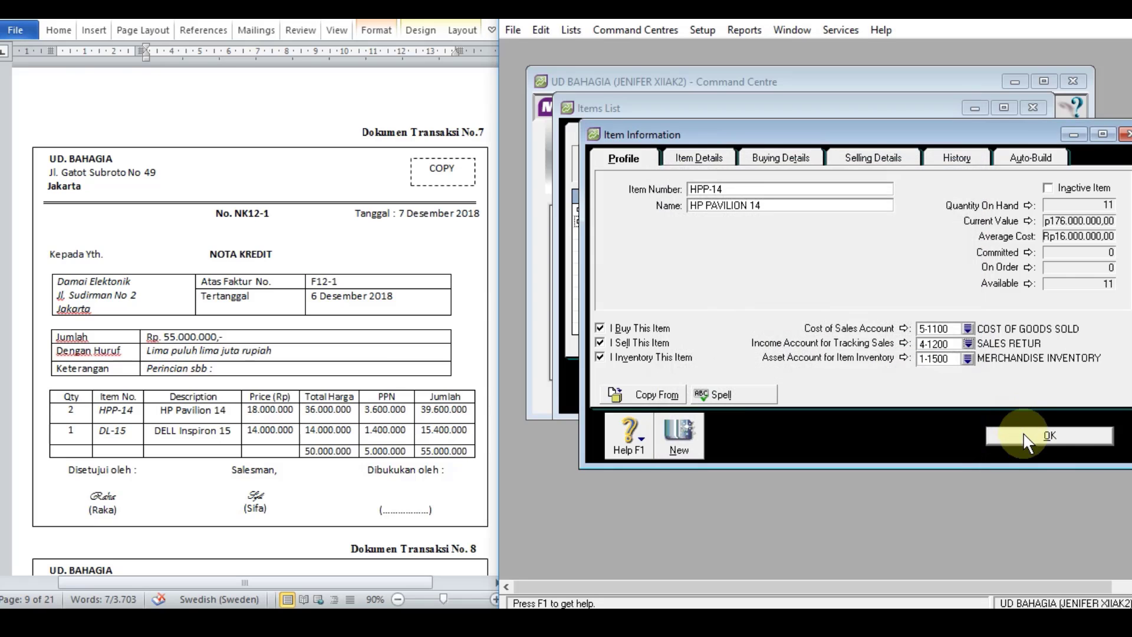
{"action": "left_click", "coordinate": [1025, 436]}
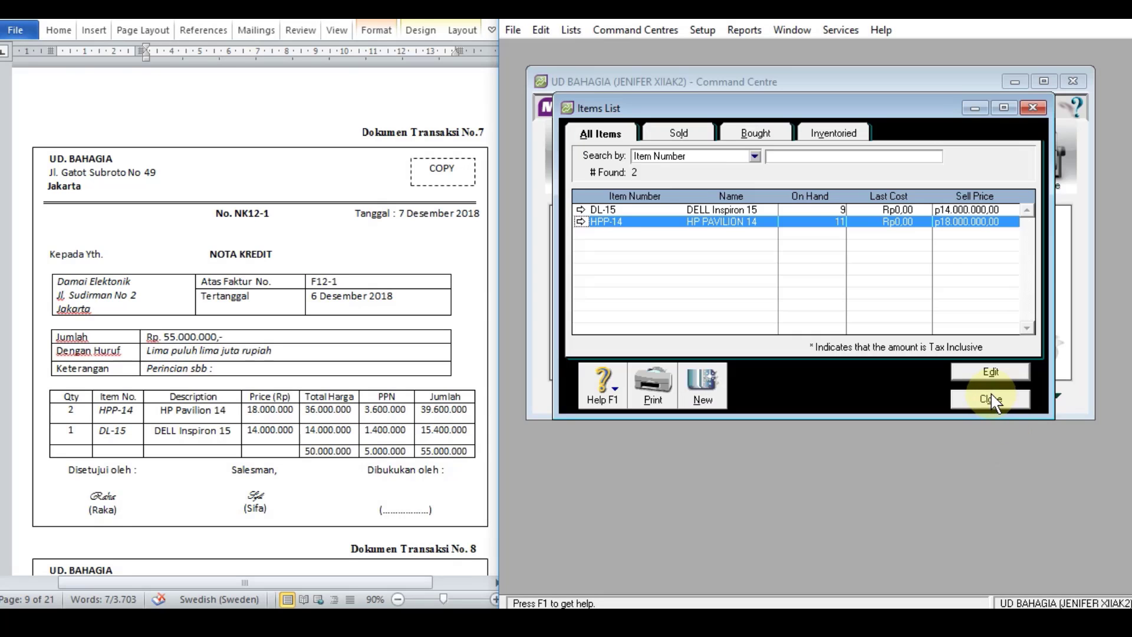
{"action": "left_click", "coordinate": [991, 399]}
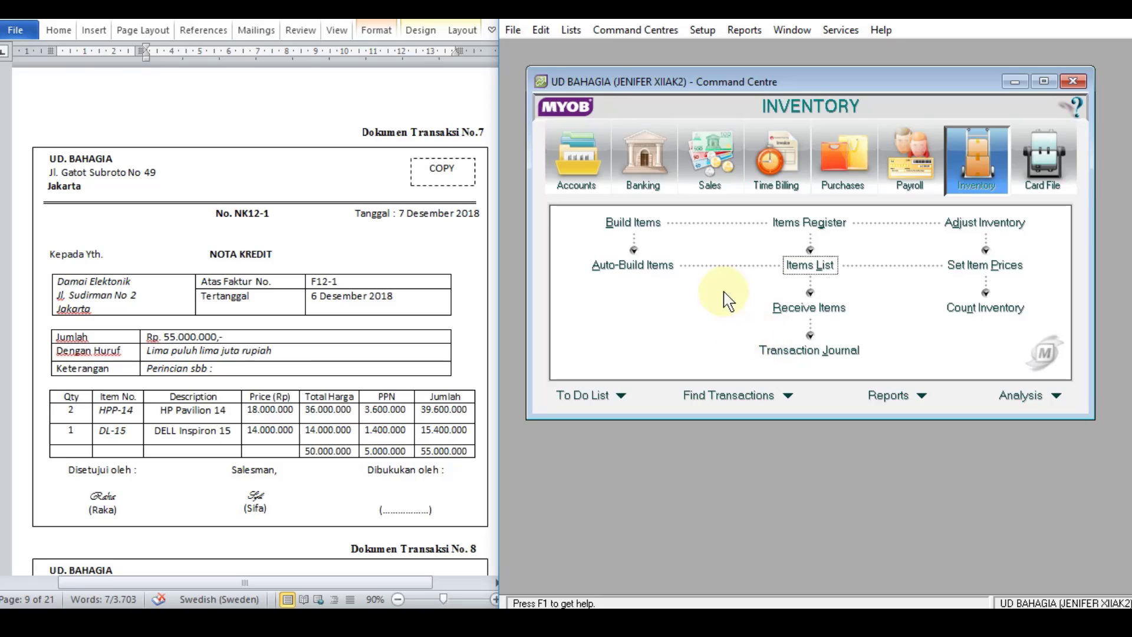
Step: Start a new item sales invoice for customer DAMAI ELEKTRONIK with invoice number NK12-1
{"action": "left_click", "coordinate": [716, 156]}
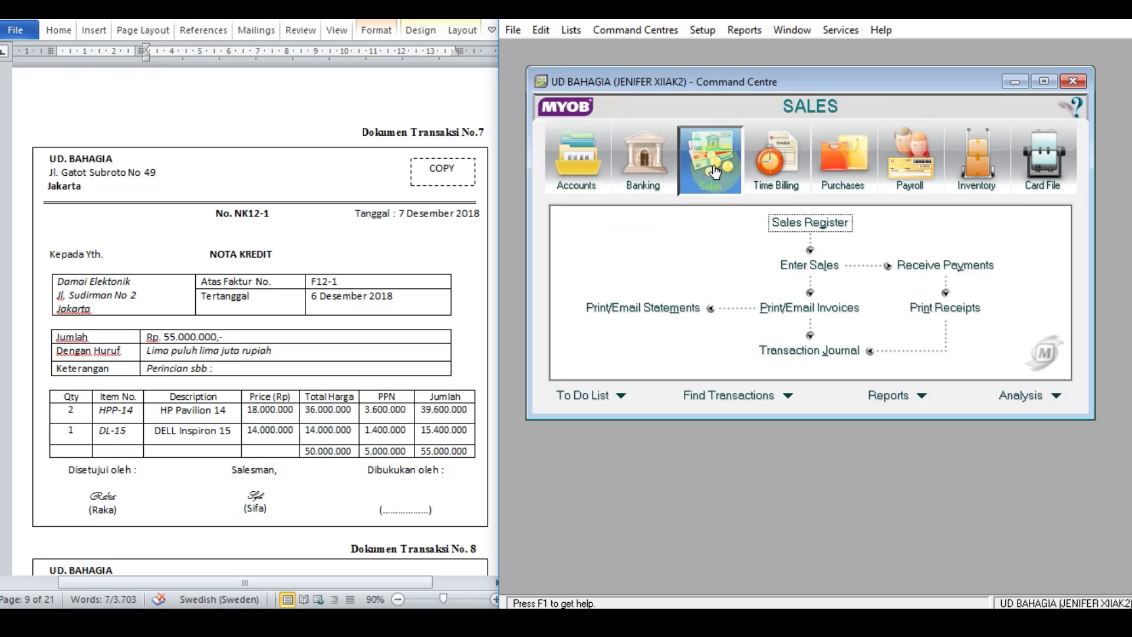
{"action": "left_click", "coordinate": [815, 272]}
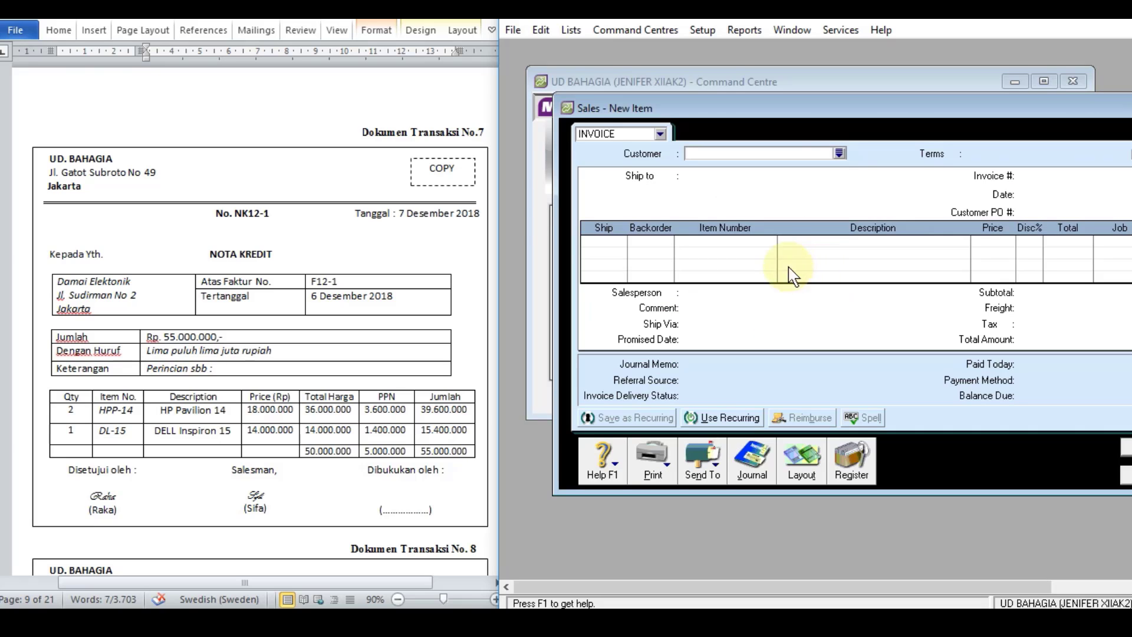
{"action": "left_click", "coordinate": [840, 154]}
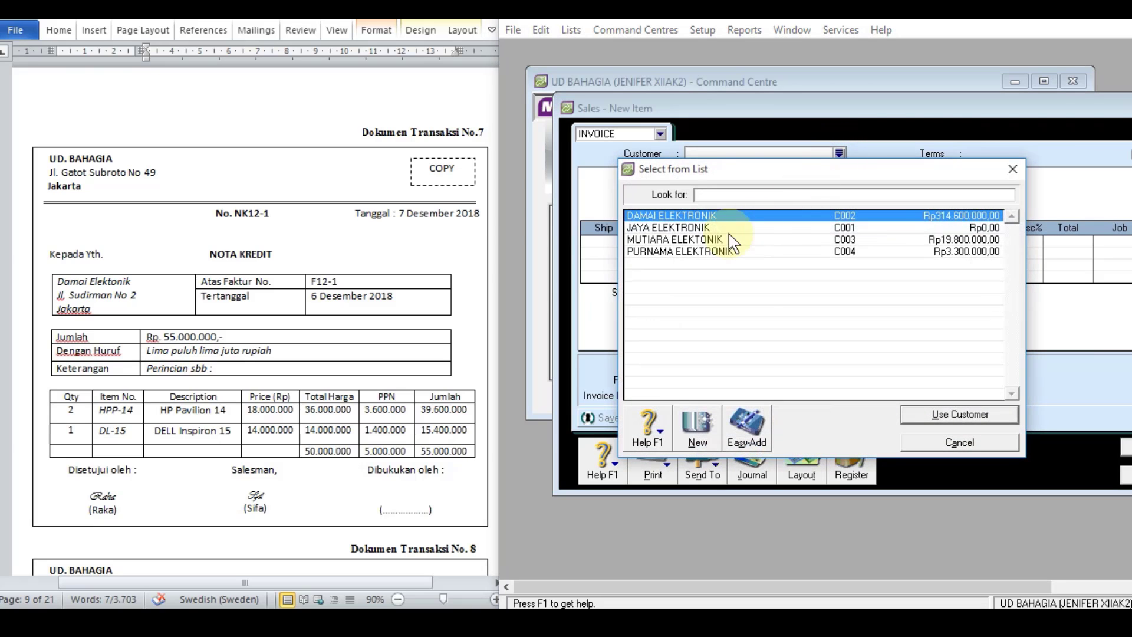
{"action": "double_click", "coordinate": [702, 219]}
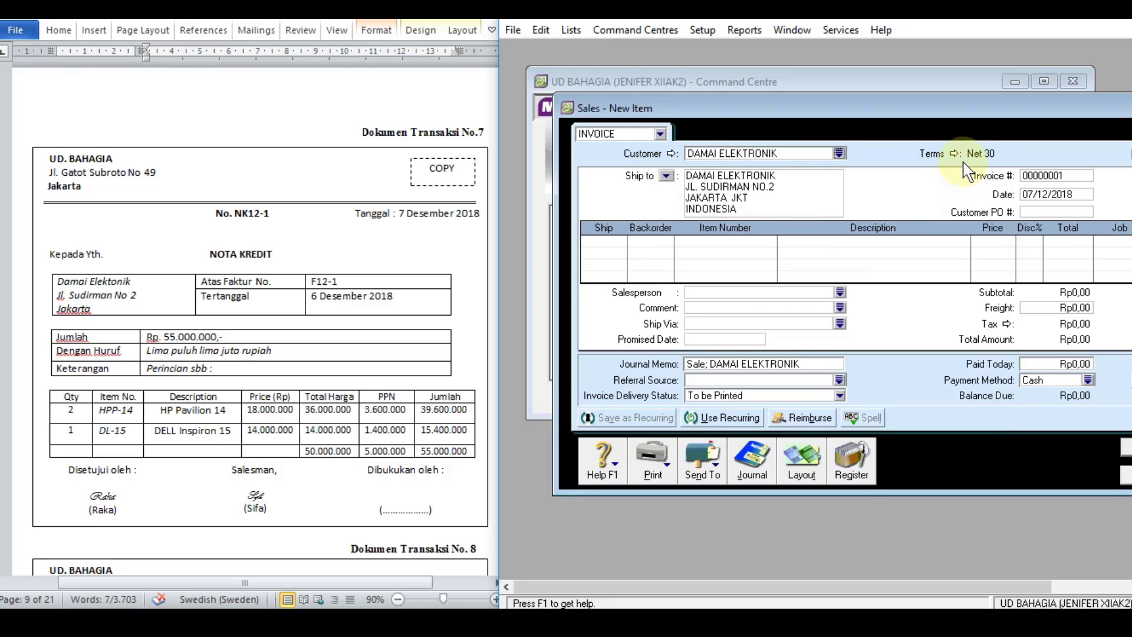
{"action": "left_click", "coordinate": [1045, 177]}
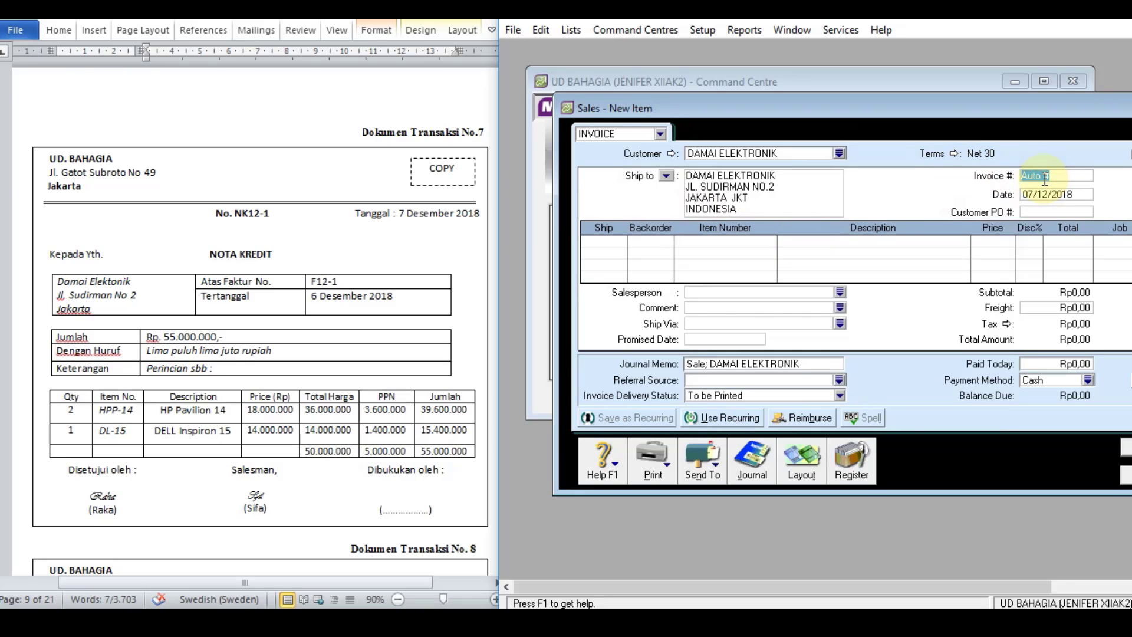
{"action": "type", "text": "NK12-1"}
{"action": "key", "text": "Tab"}
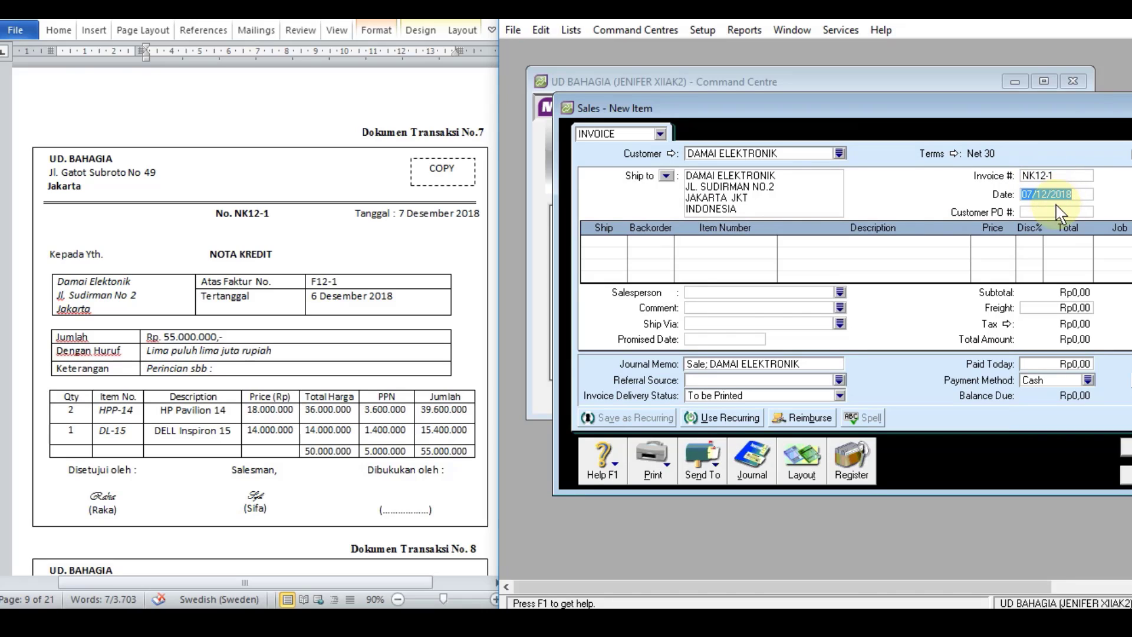
{"action": "left_click", "coordinate": [1052, 212]}
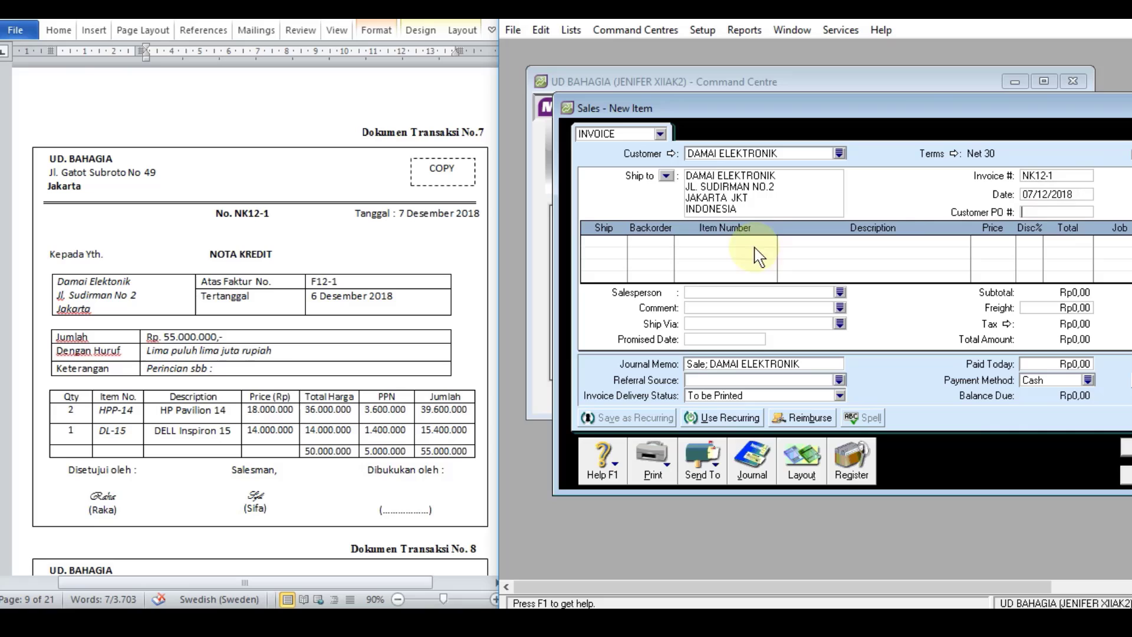
Step: Enter the returned goods as negative quantities: -2 of item HPP-14 and -1 of item DL-15
{"action": "left_click", "coordinate": [603, 242]}
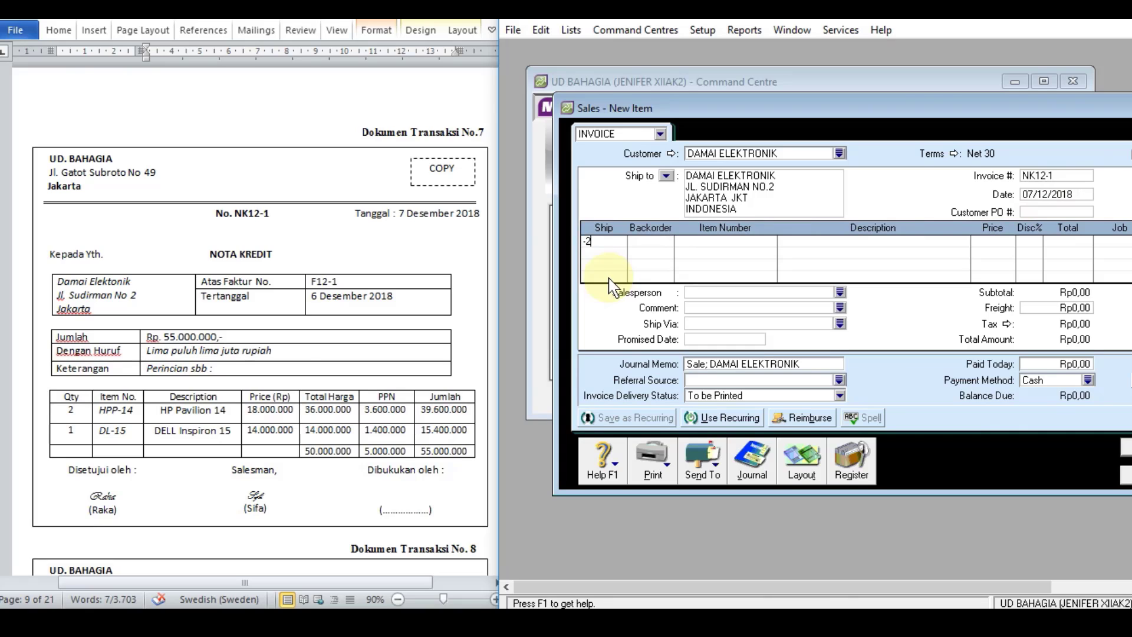
{"action": "key", "text": "Tab"}
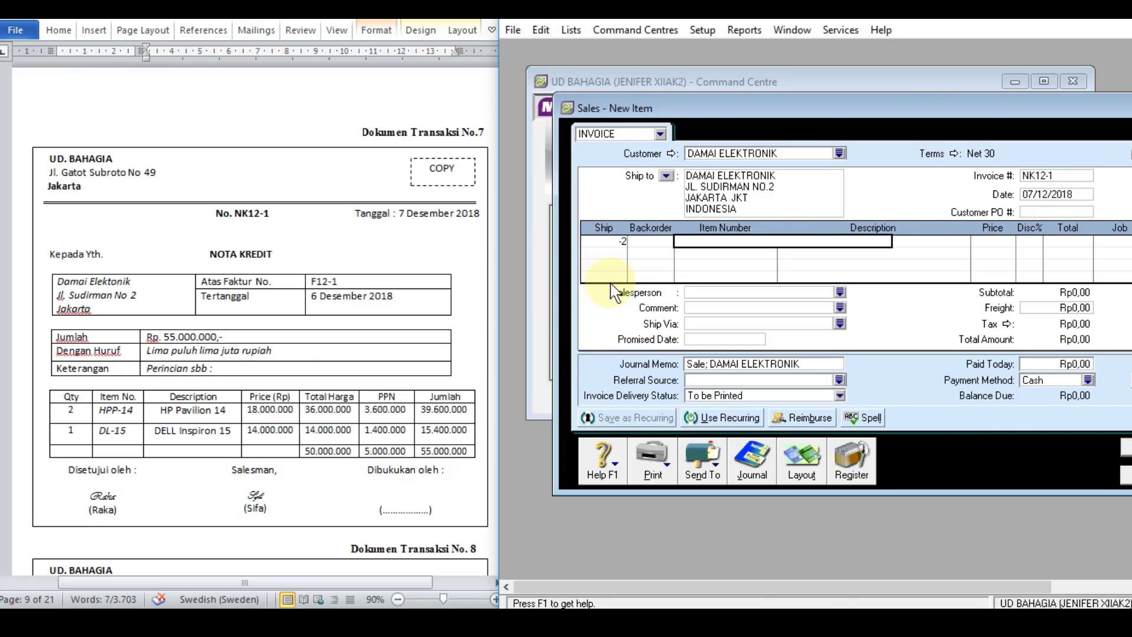
{"action": "type", "text": "HPP-14"}
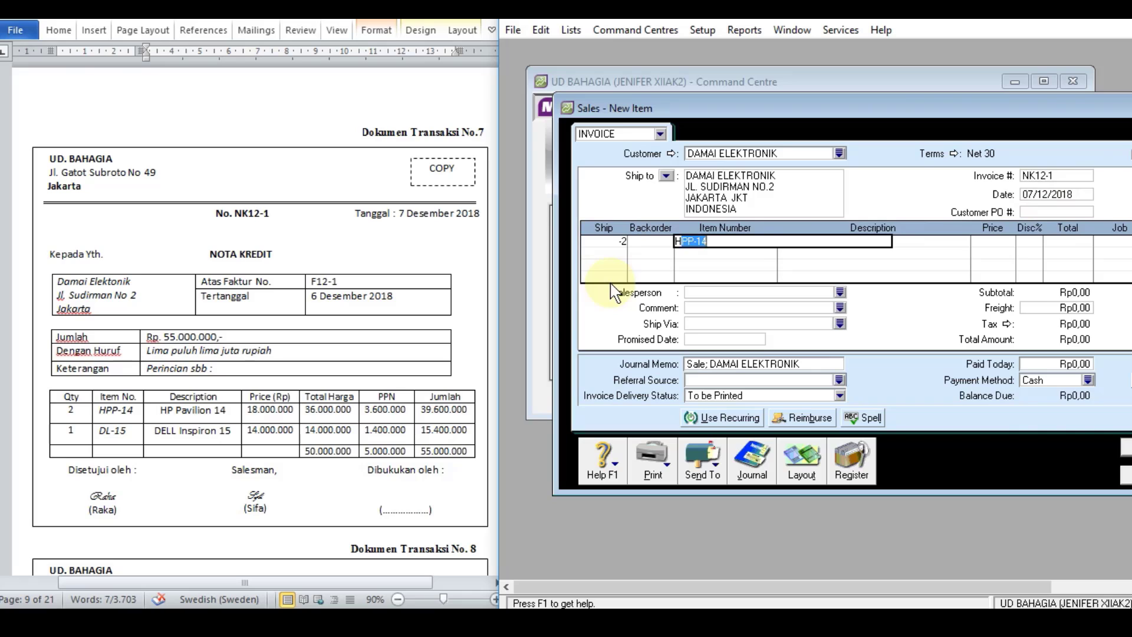
{"action": "key", "text": "Tab"}
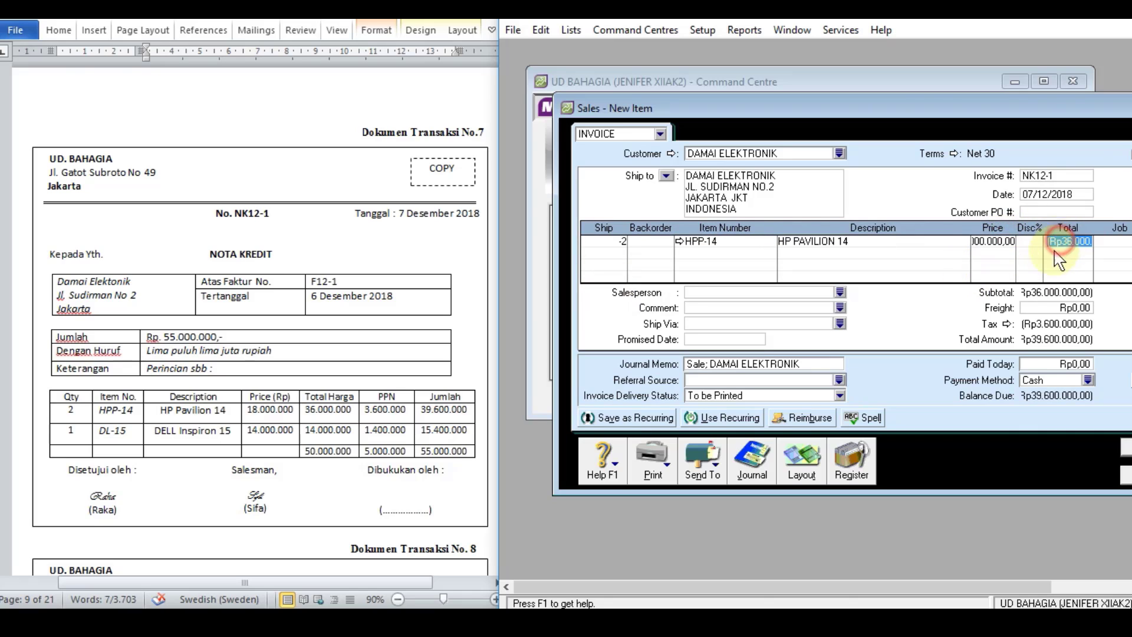
{"action": "left_click", "coordinate": [615, 252]}
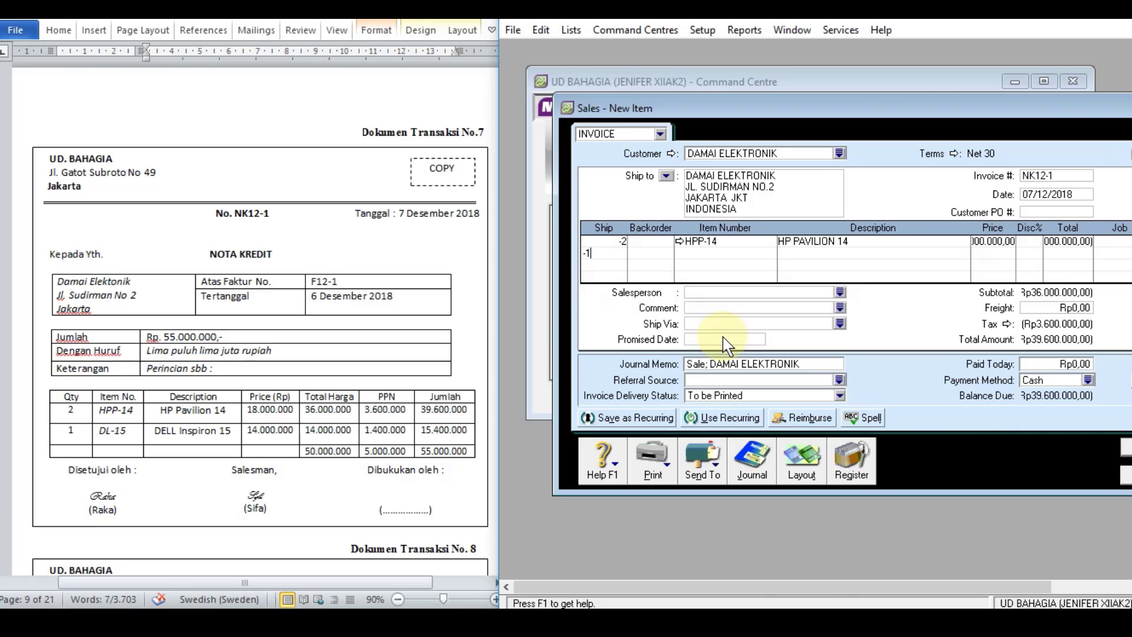
{"action": "key", "text": "Tab"}
{"action": "type", "text": "DL-15"}
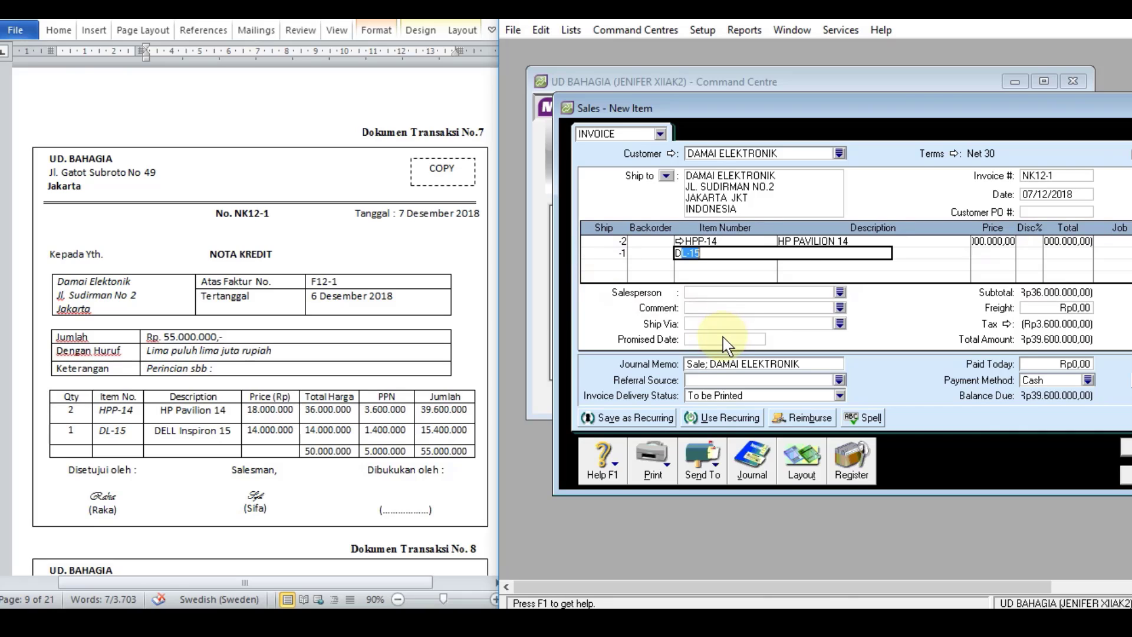
{"action": "key", "text": "Tab"}
{"action": "key", "text": "Tab"}
{"action": "key", "text": "Tab"}
{"action": "key", "text": "Tab"}
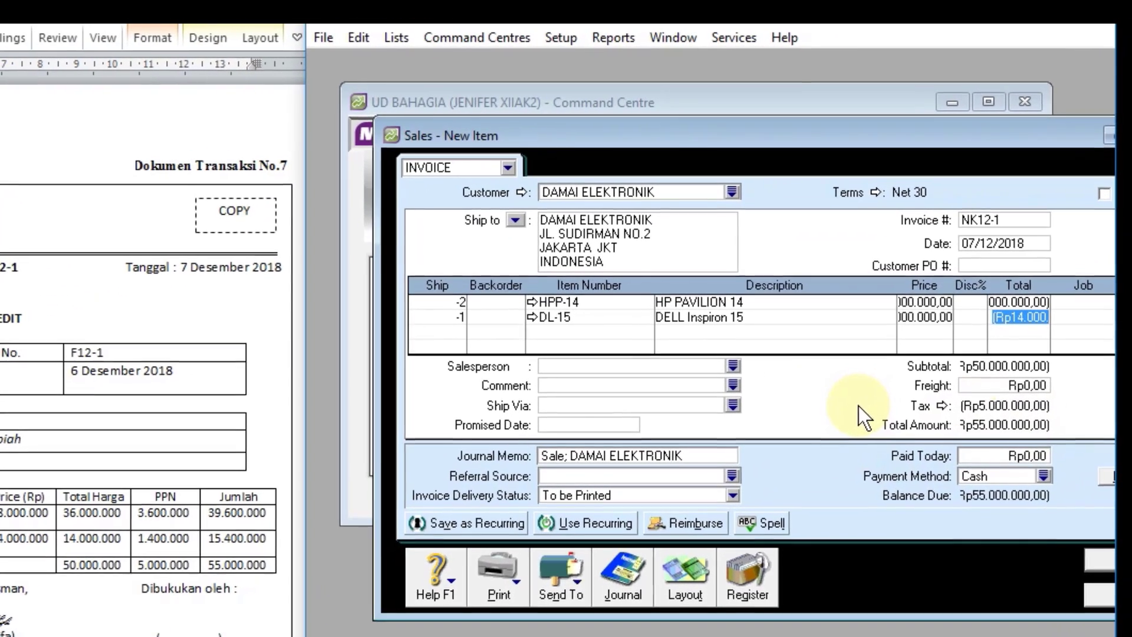
Step: Review the recap of the sales return's journal entries and record credit note NK12-1
{"action": "key", "text": "ctrl+r"}
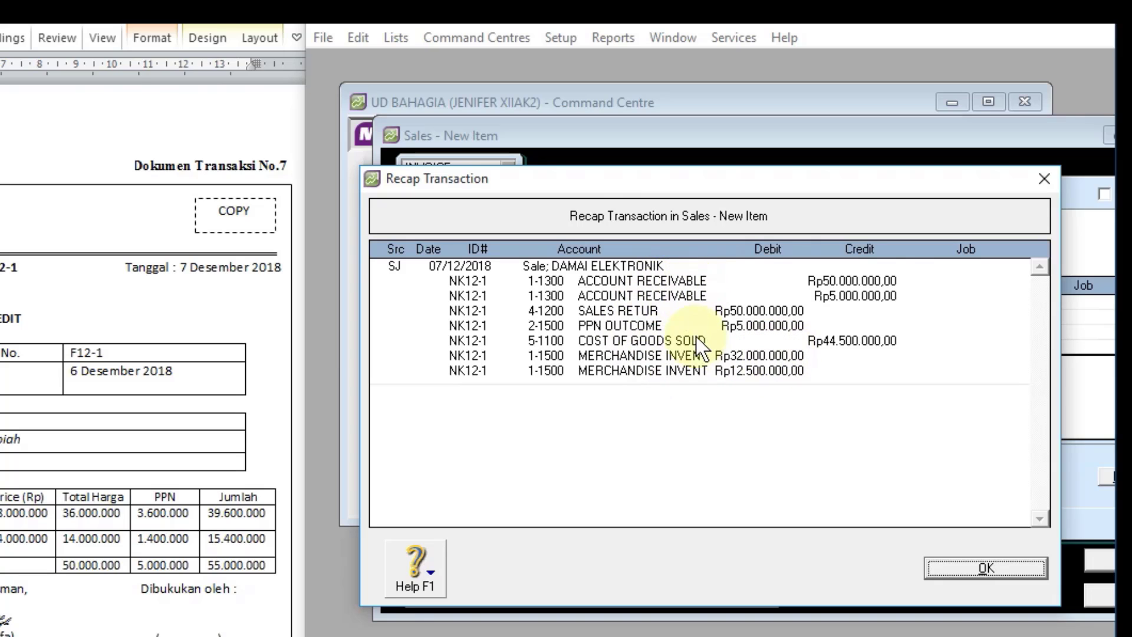
{"action": "left_click", "coordinate": [983, 568]}
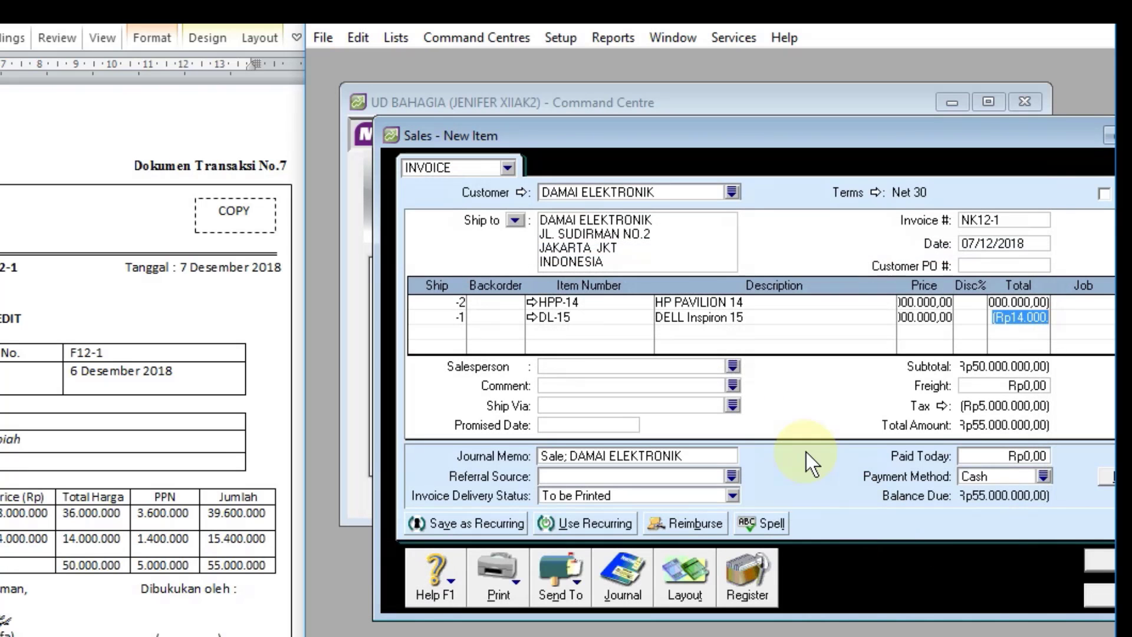
{"action": "left_click_drag", "start_coordinate": [986, 128], "coordinate": [897, 108]}
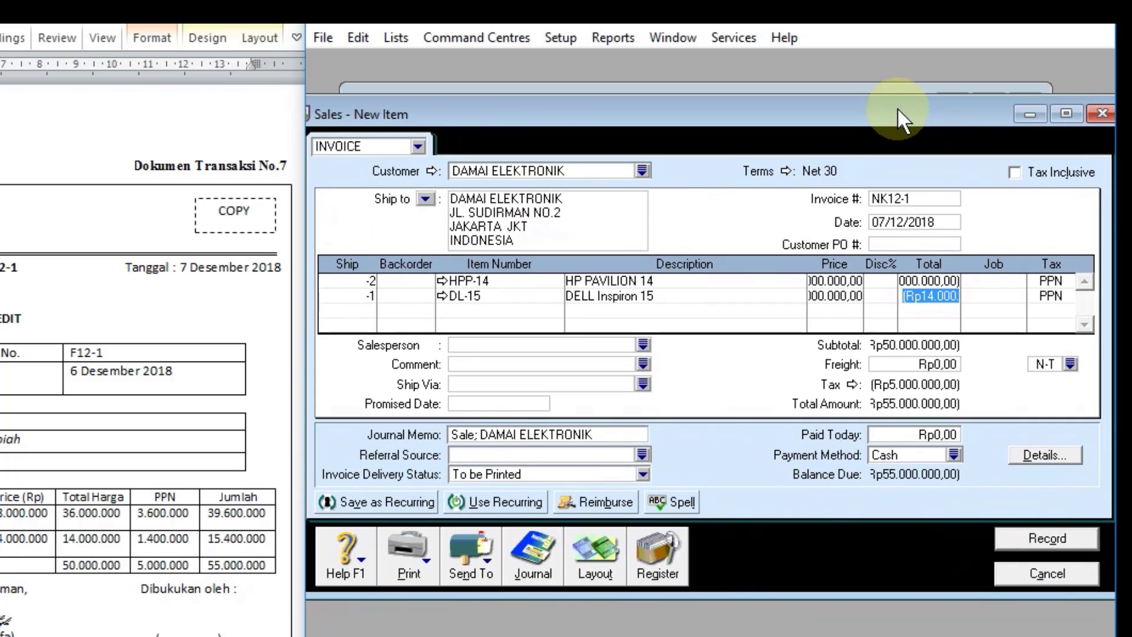
{"action": "left_click", "coordinate": [1030, 535]}
{"action": "left_click", "coordinate": [554, 415]}
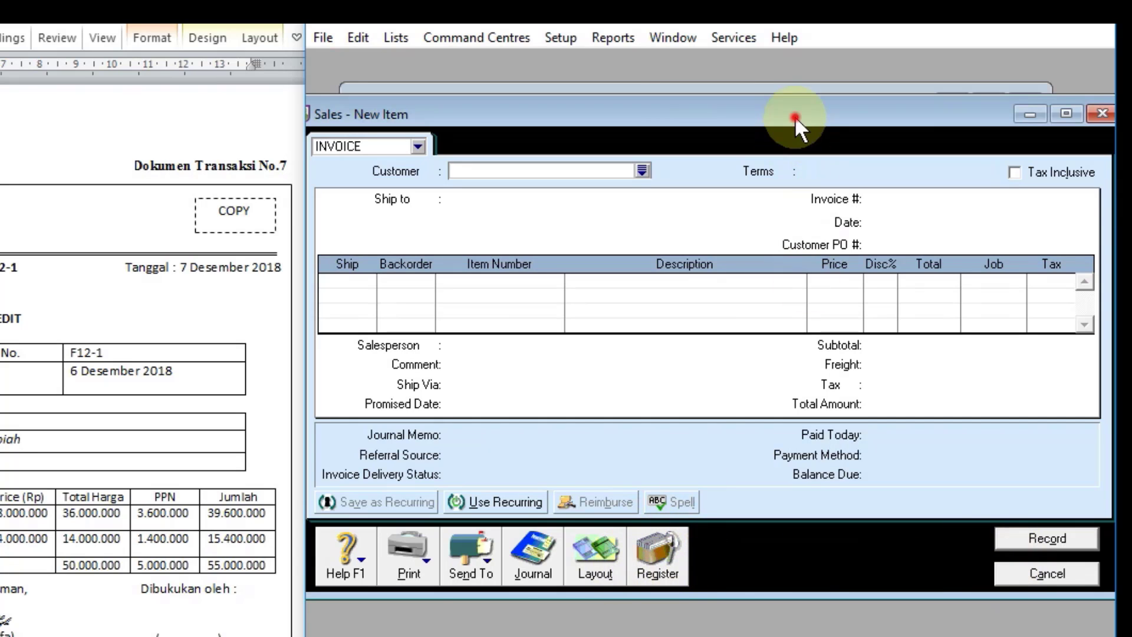
Step: Find credit NK12-1 among the sales register's returns and credits and open it for applying to a sale
{"action": "left_click_drag", "start_coordinate": [795, 115], "coordinate": [780, 392]}
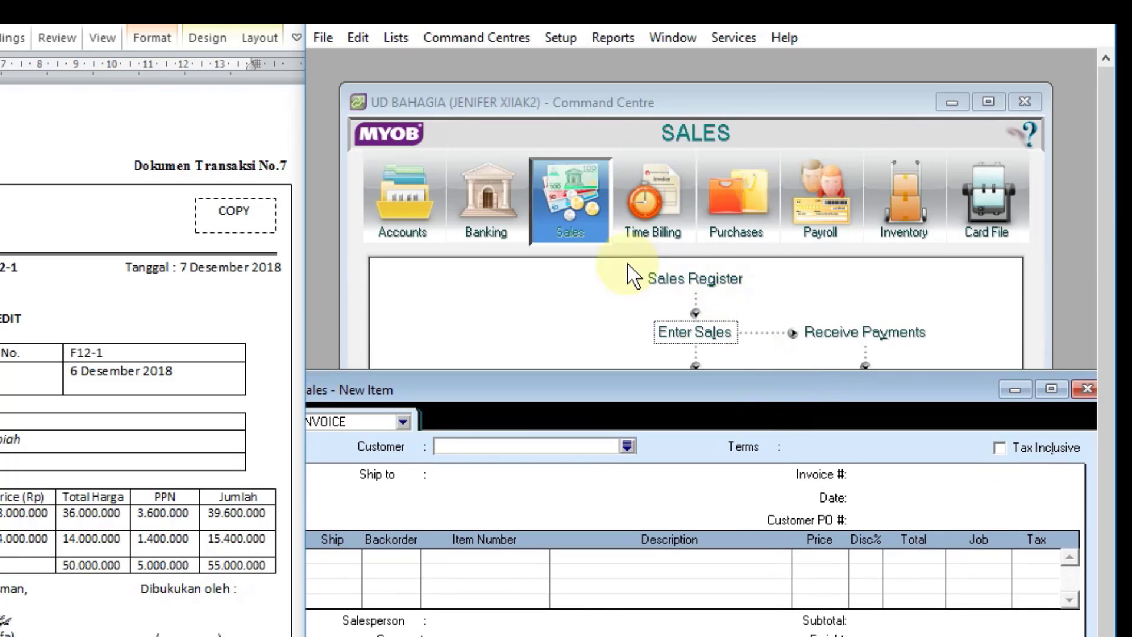
{"action": "left_click_drag", "start_coordinate": [690, 388], "coordinate": [766, 73]}
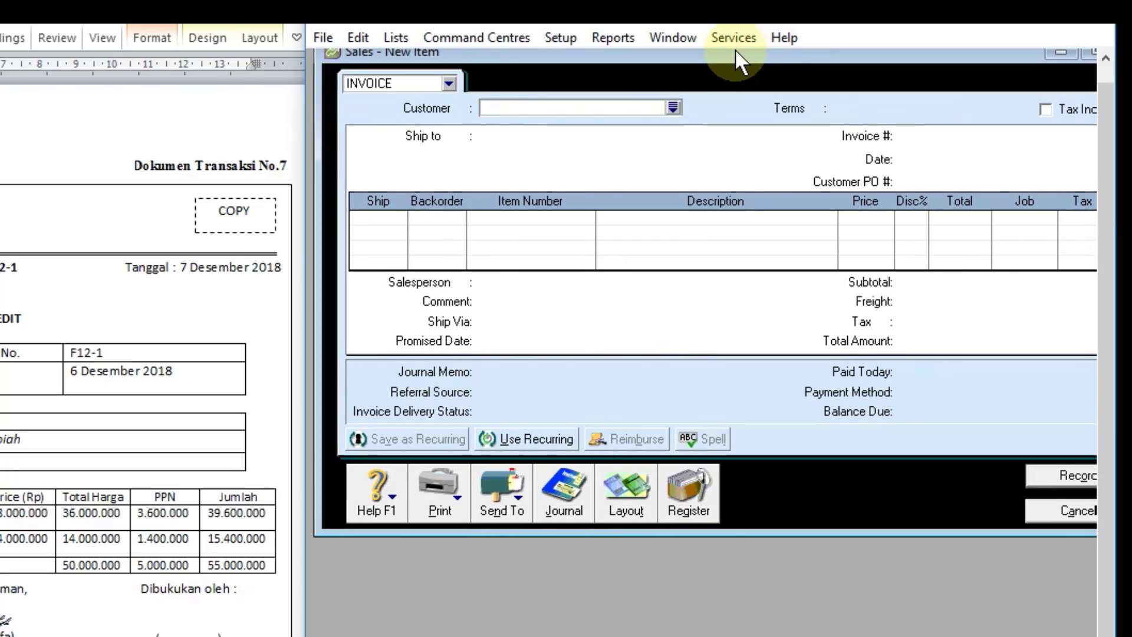
{"action": "left_click", "coordinate": [688, 495]}
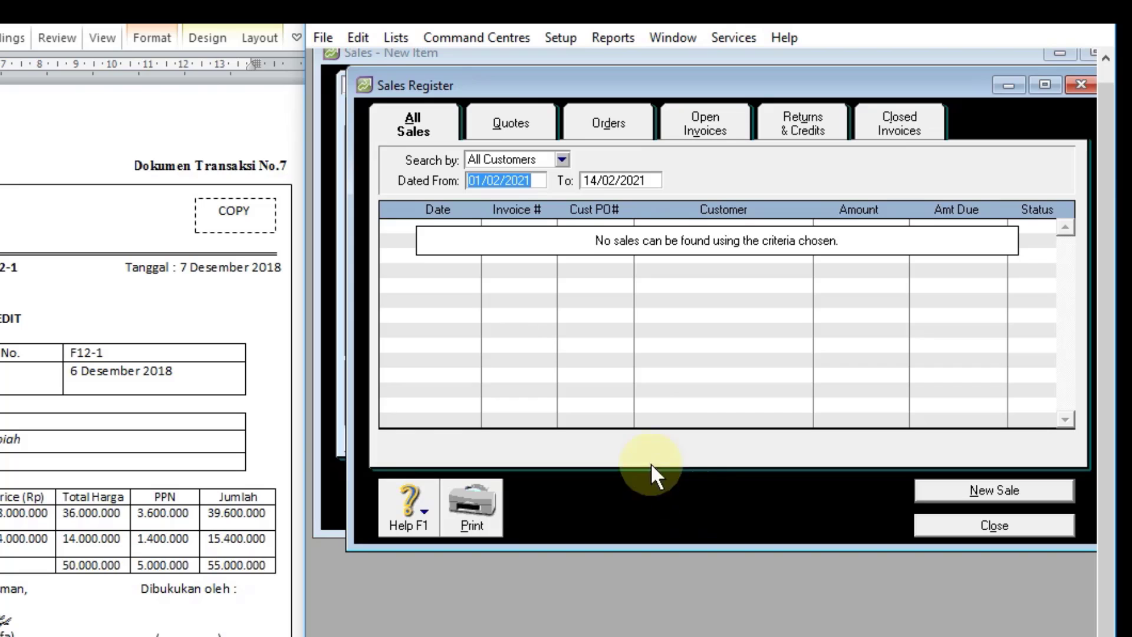
{"action": "left_click", "coordinate": [803, 120]}
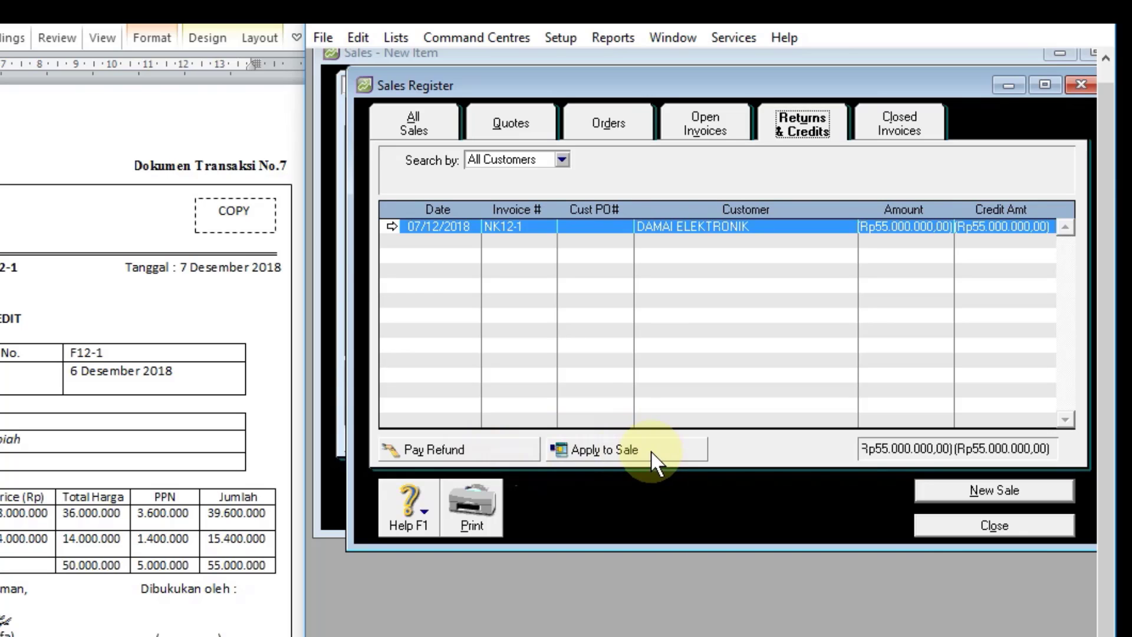
{"action": "left_click", "coordinate": [608, 450]}
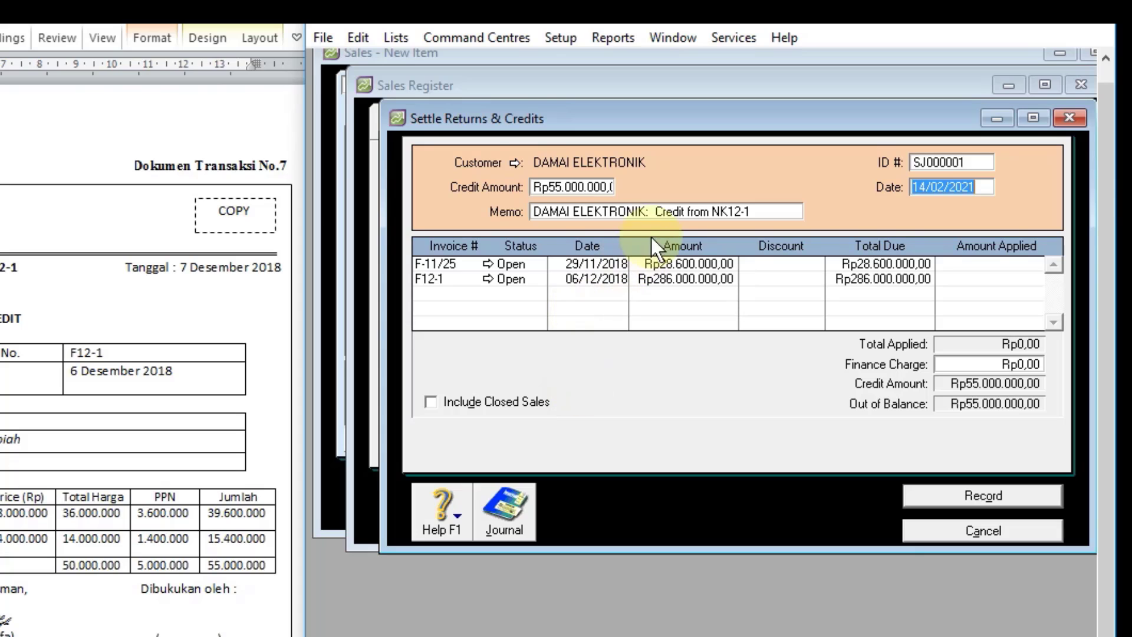
Step: Set the credit settlement's ID number to NK12-1 and its date to 07/12/2018
{"action": "left_click", "coordinate": [930, 160]}
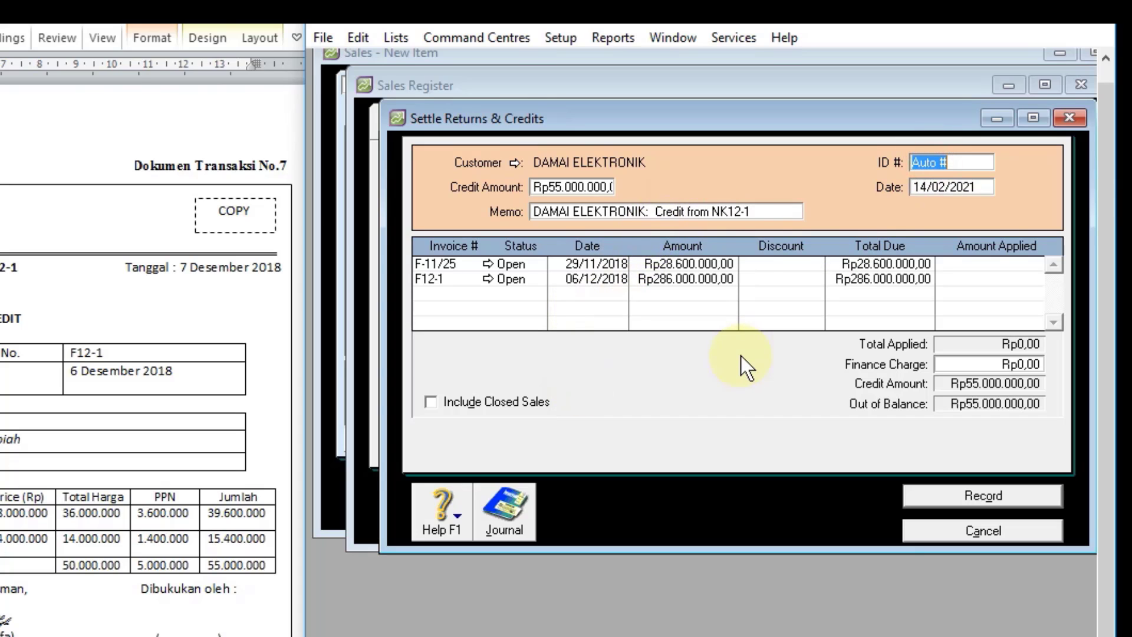
{"action": "type", "text": "NK12-1"}
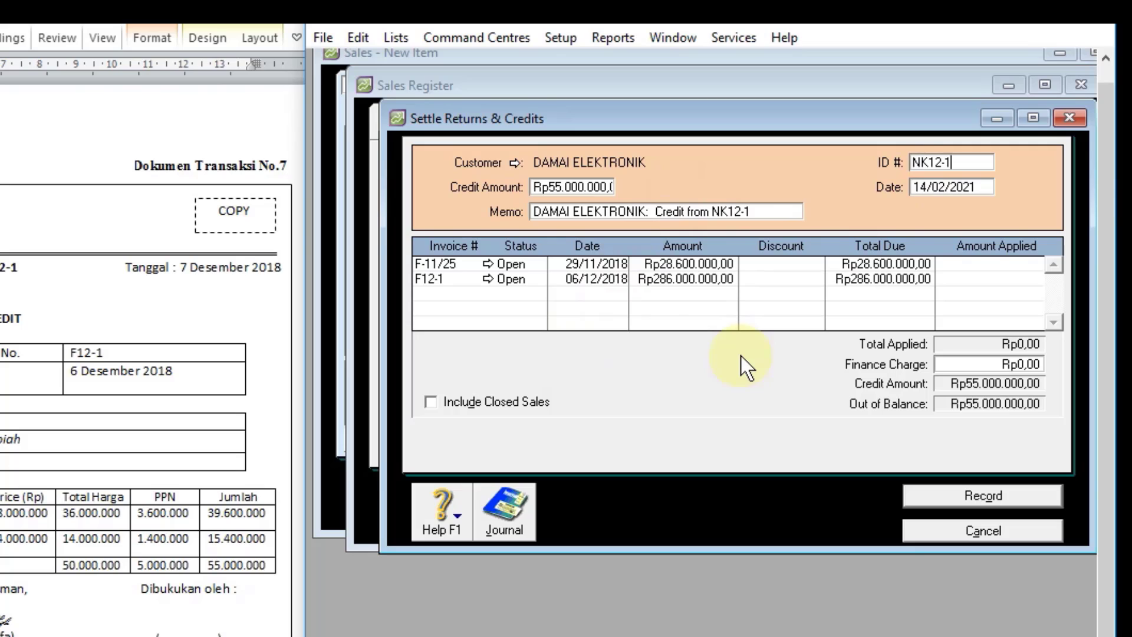
{"action": "left_click", "coordinate": [964, 187]}
{"action": "type", "text": "7"}
{"action": "type", "text": "/12/201"}
{"action": "type", "text": "8"}
{"action": "key", "text": "Tab"}
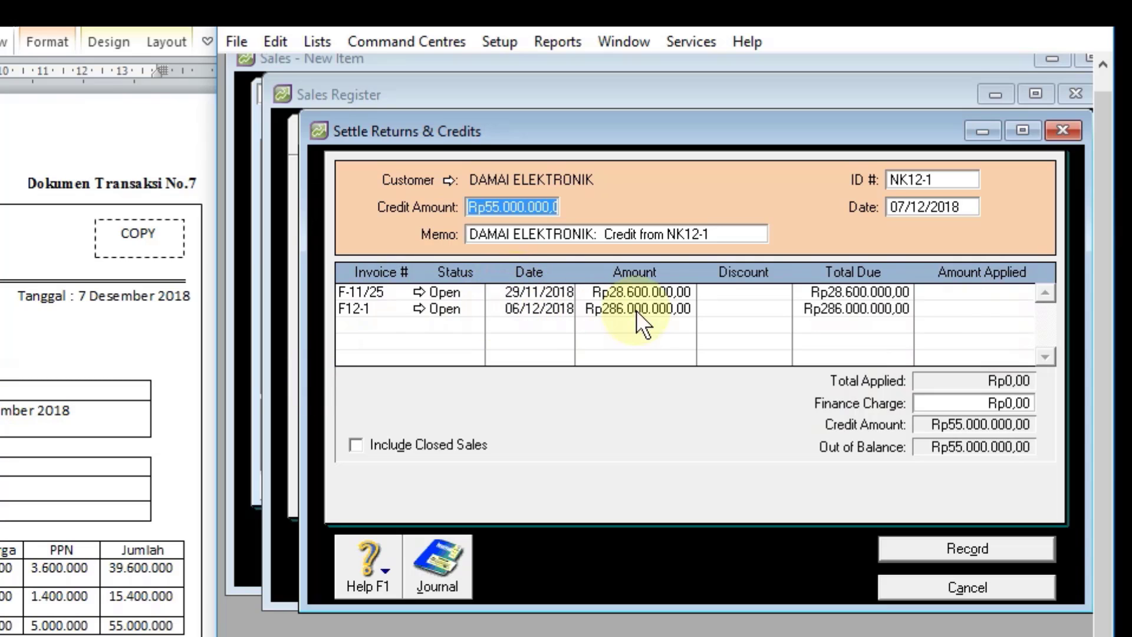
Step: Apply Rp55.000.000,00 of the credit to invoice F12-1, record the settlement and close the sales register
{"action": "left_click", "coordinate": [961, 304]}
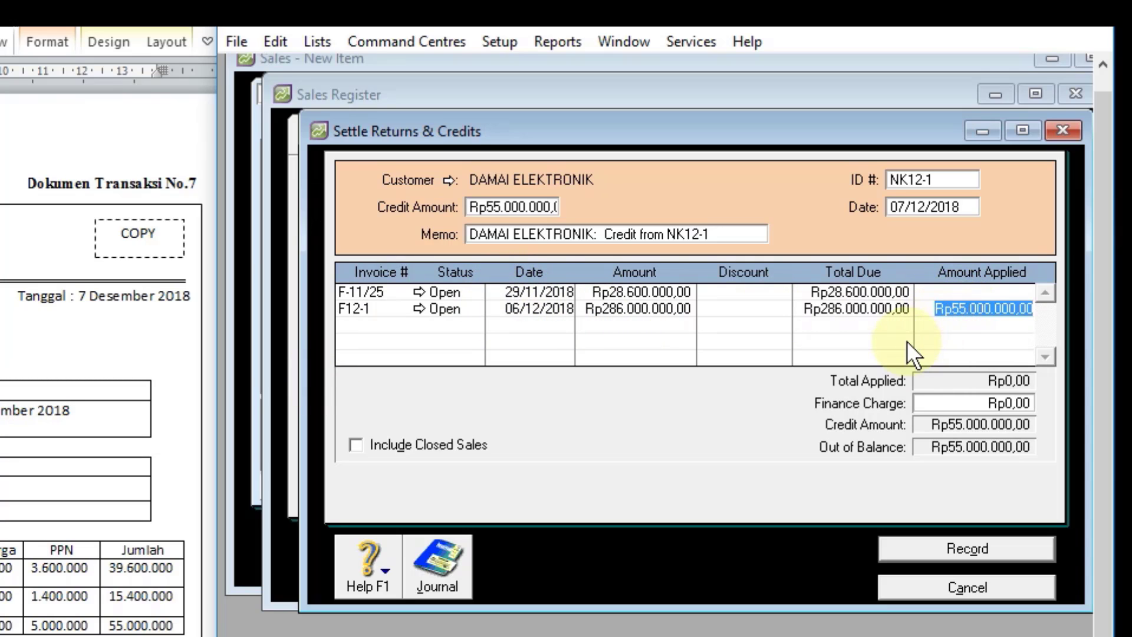
{"action": "key", "text": "Tab"}
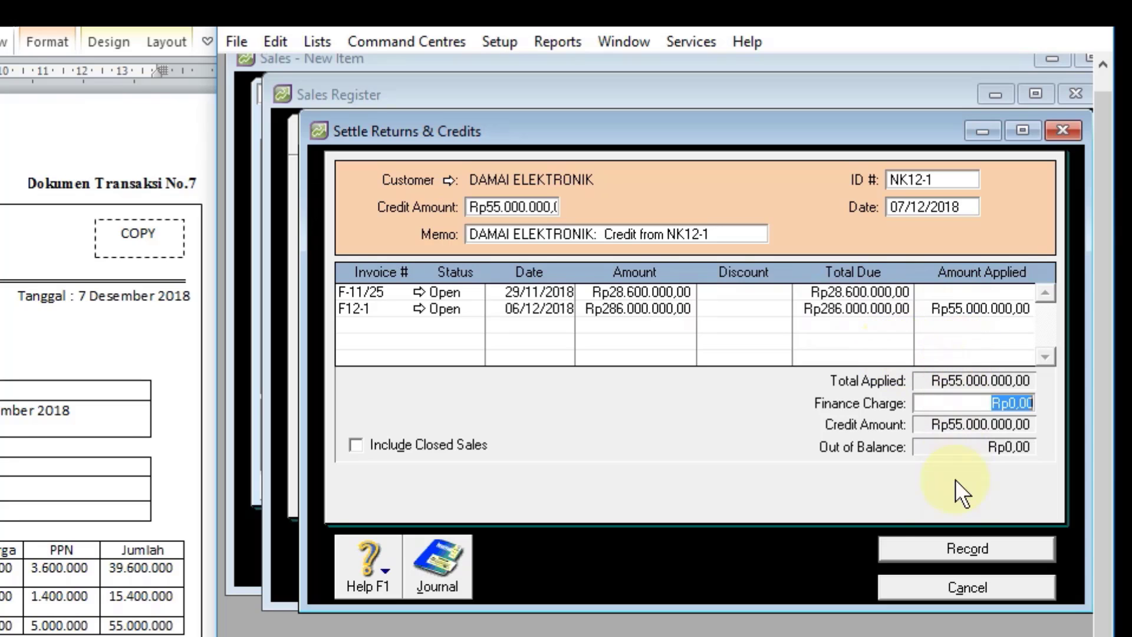
{"action": "left_click", "coordinate": [954, 548]}
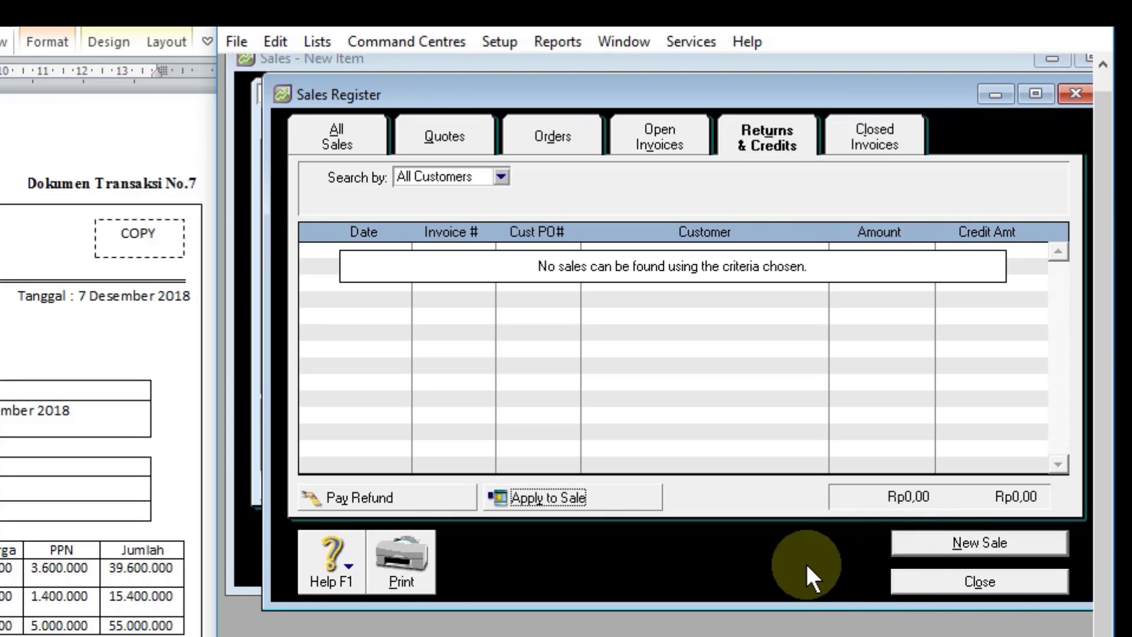
{"action": "left_click", "coordinate": [930, 586]}
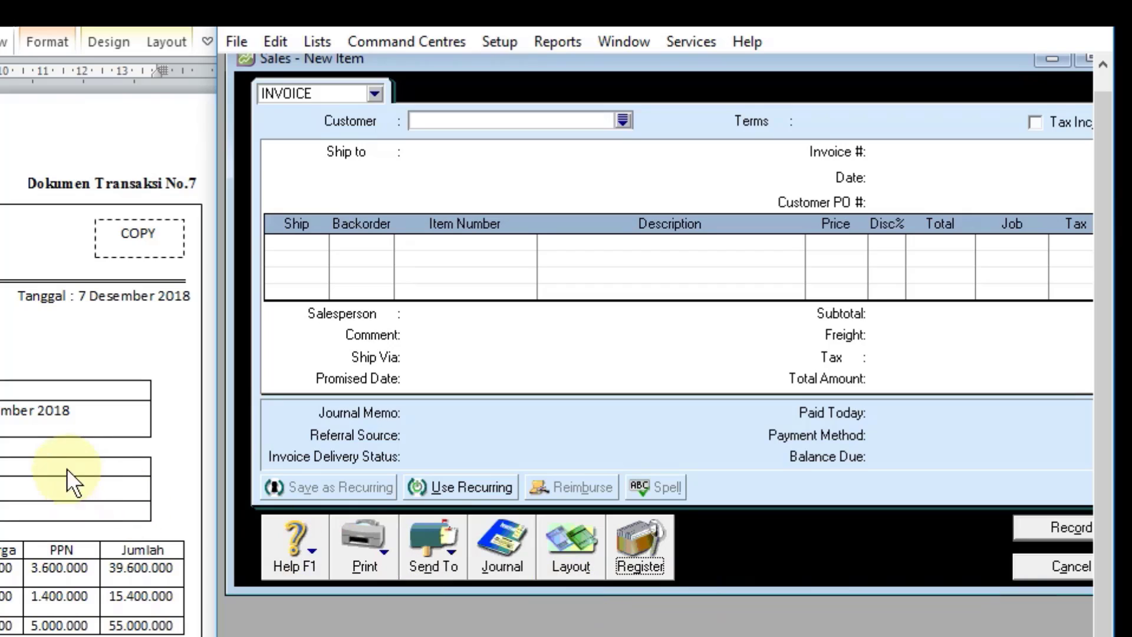
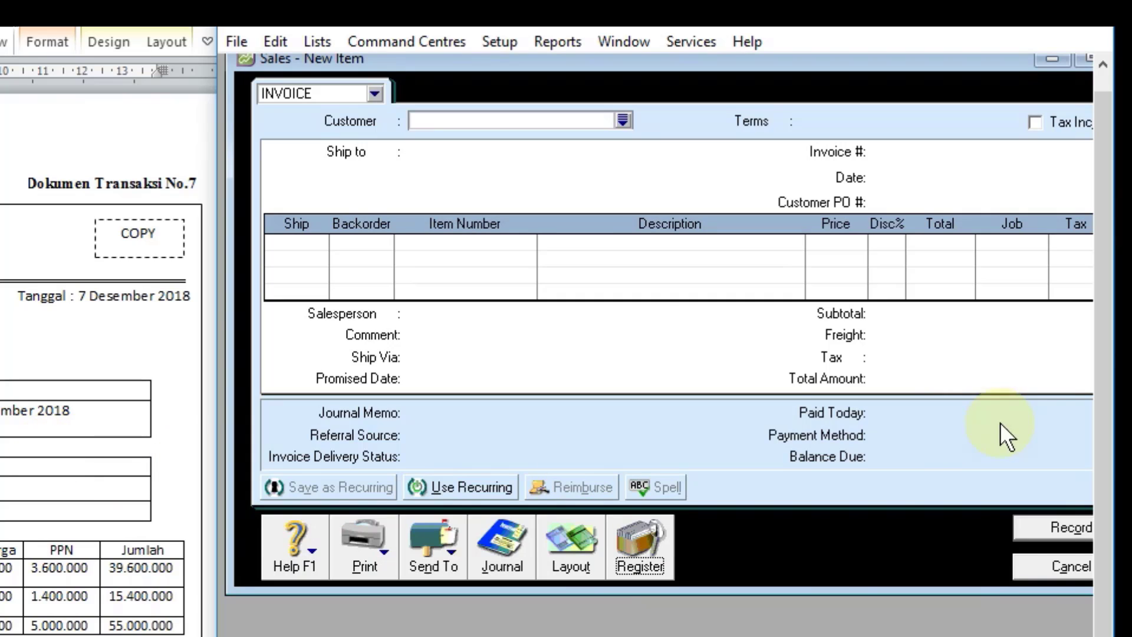
Step: Close the blank sale and set item DL-15's income account for tracking sales to 4-1100 SALES, skipping the spelling correction
{"action": "left_click", "coordinate": [1056, 566]}
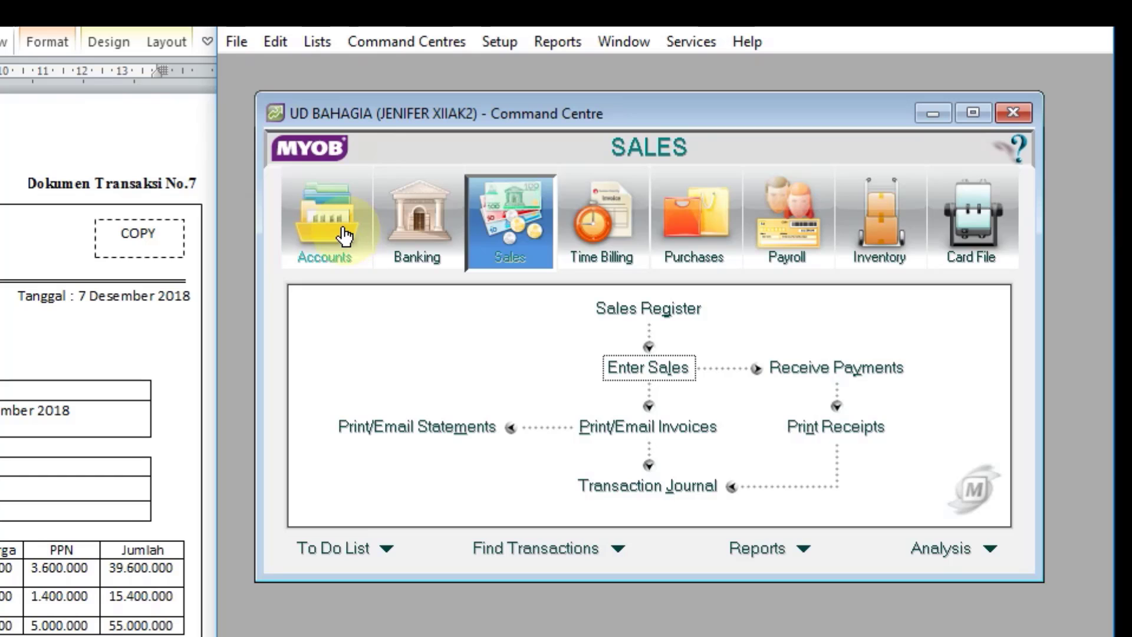
{"action": "left_click", "coordinate": [879, 221]}
{"action": "left_click", "coordinate": [626, 361]}
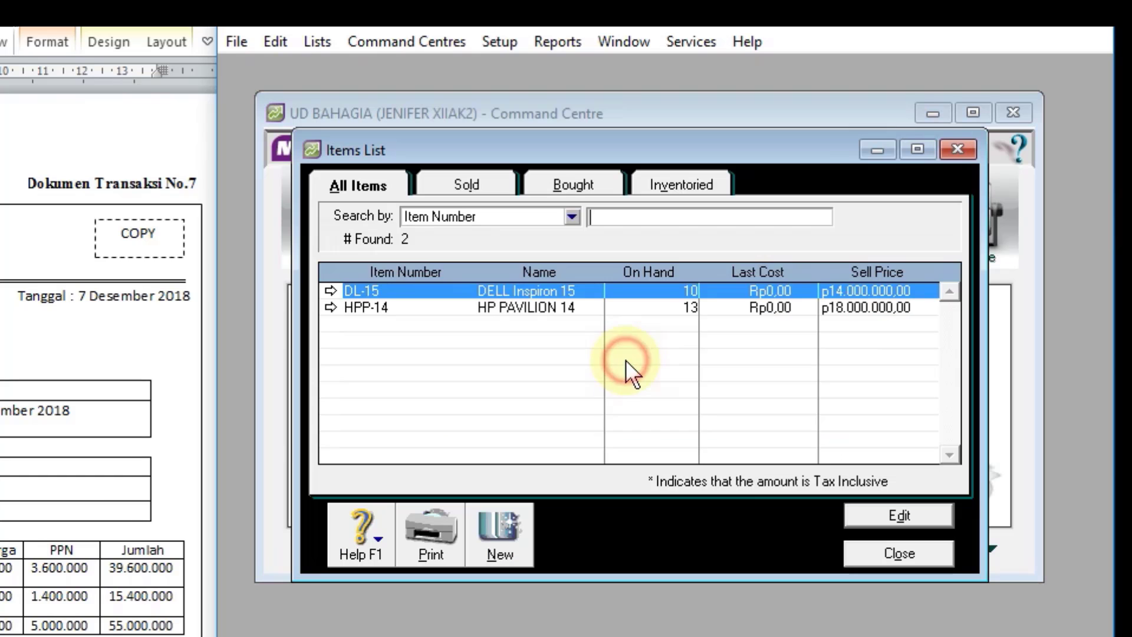
{"action": "left_click", "coordinate": [331, 290]}
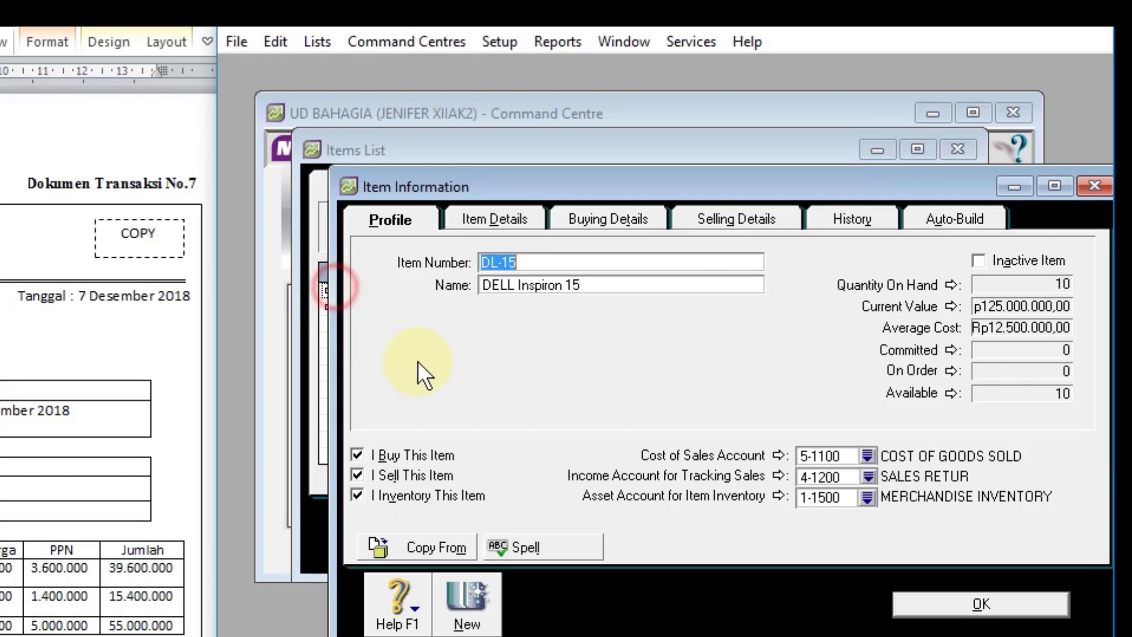
{"action": "left_click", "coordinate": [866, 476]}
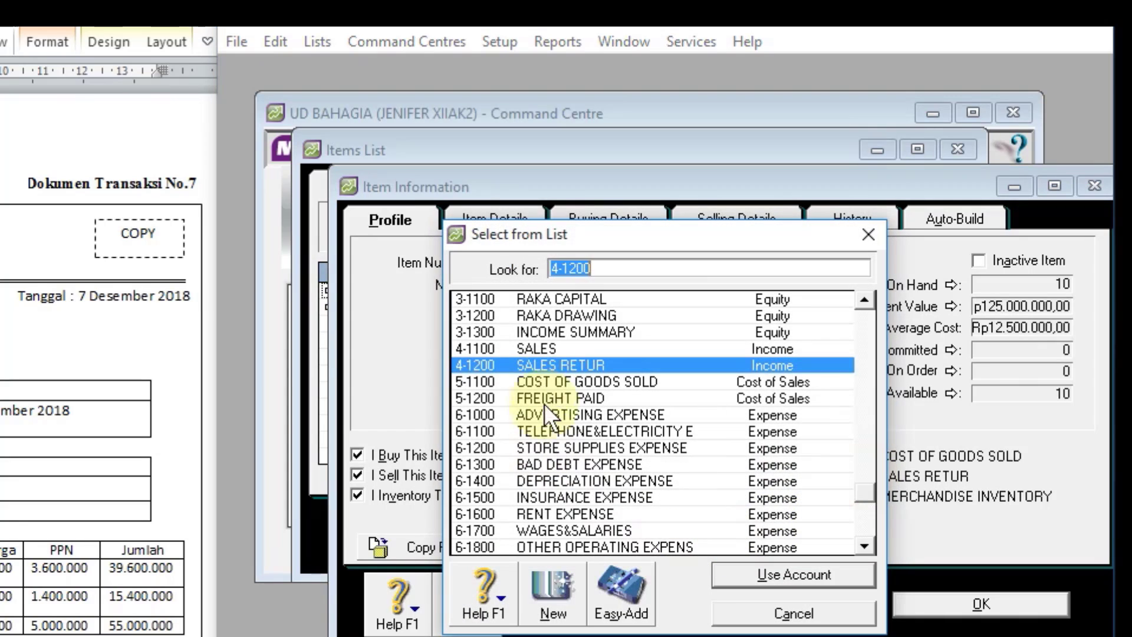
{"action": "double_click", "coordinate": [544, 345]}
{"action": "left_click", "coordinate": [982, 604]}
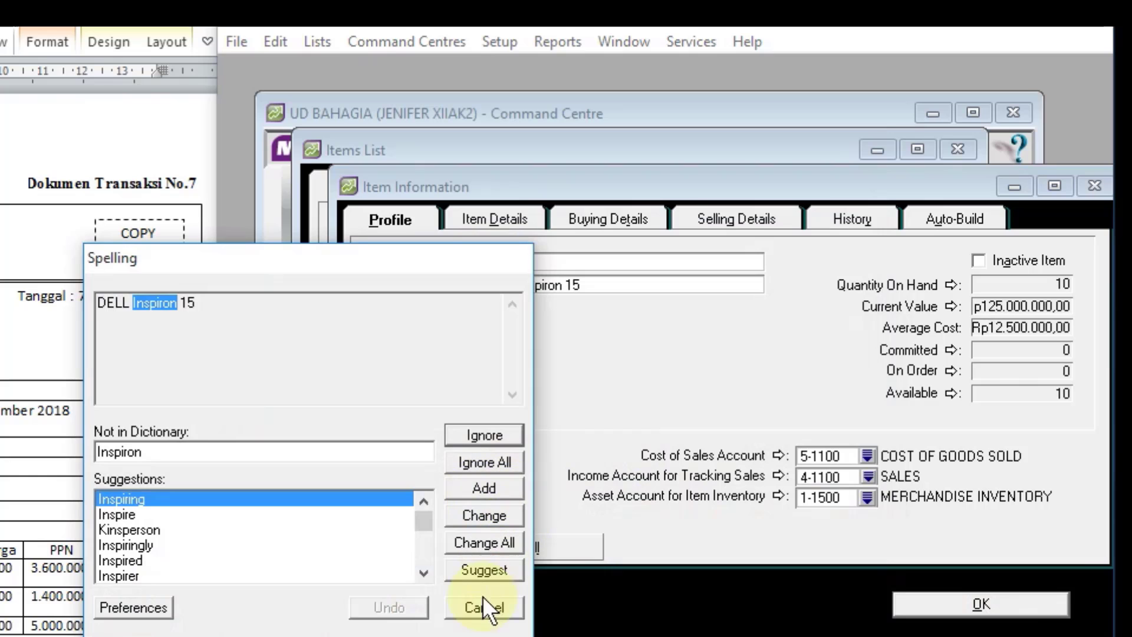
{"action": "left_click", "coordinate": [481, 598]}
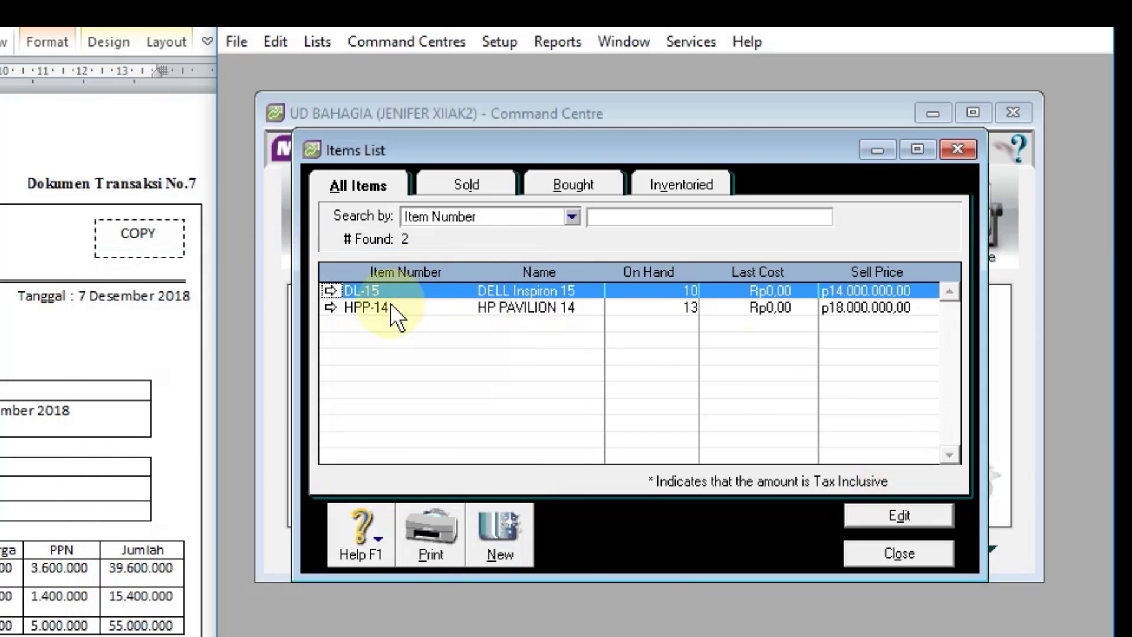
Step: Set item HPP-14's income account for tracking sales to 4-1100 SALES, recheck DL-15's accounts and close the items list
{"action": "left_click", "coordinate": [330, 307]}
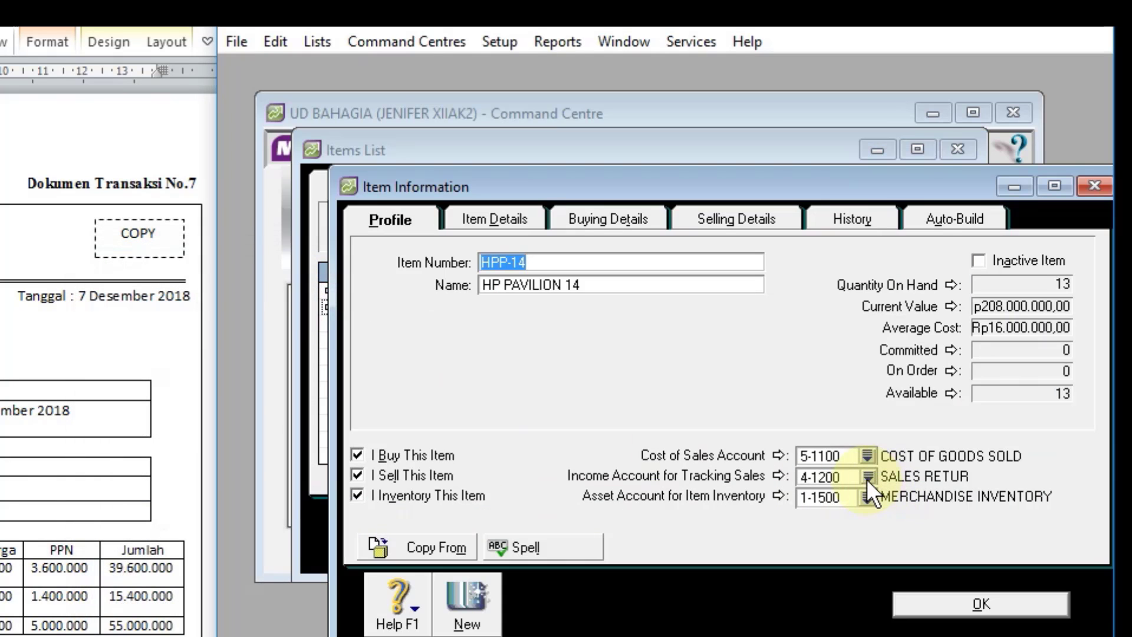
{"action": "left_click", "coordinate": [867, 477]}
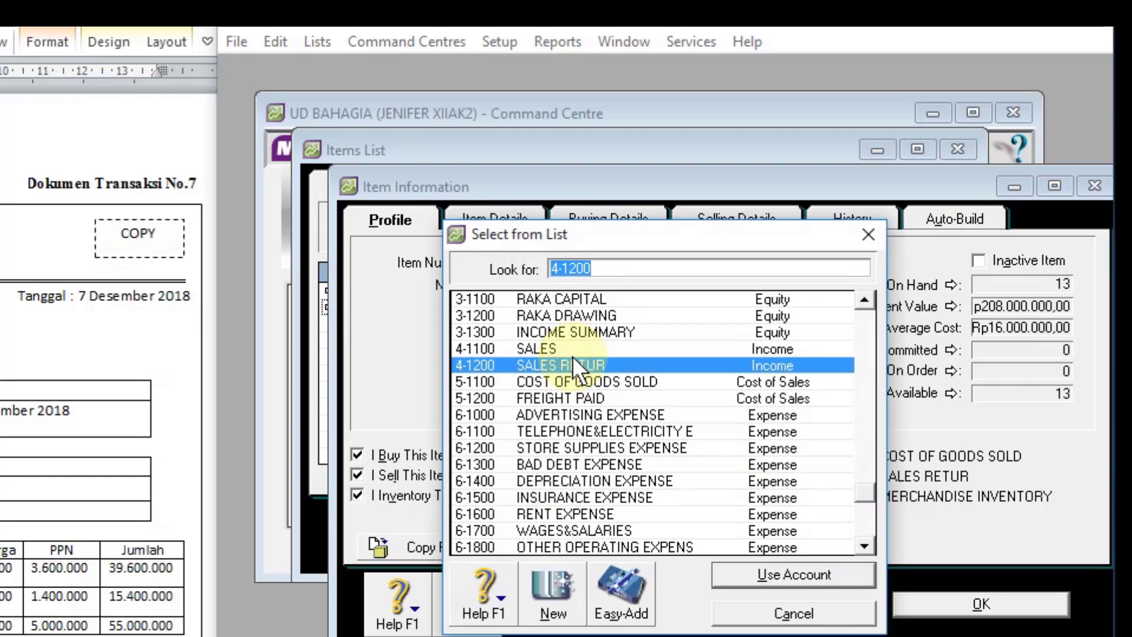
{"action": "double_click", "coordinate": [571, 348]}
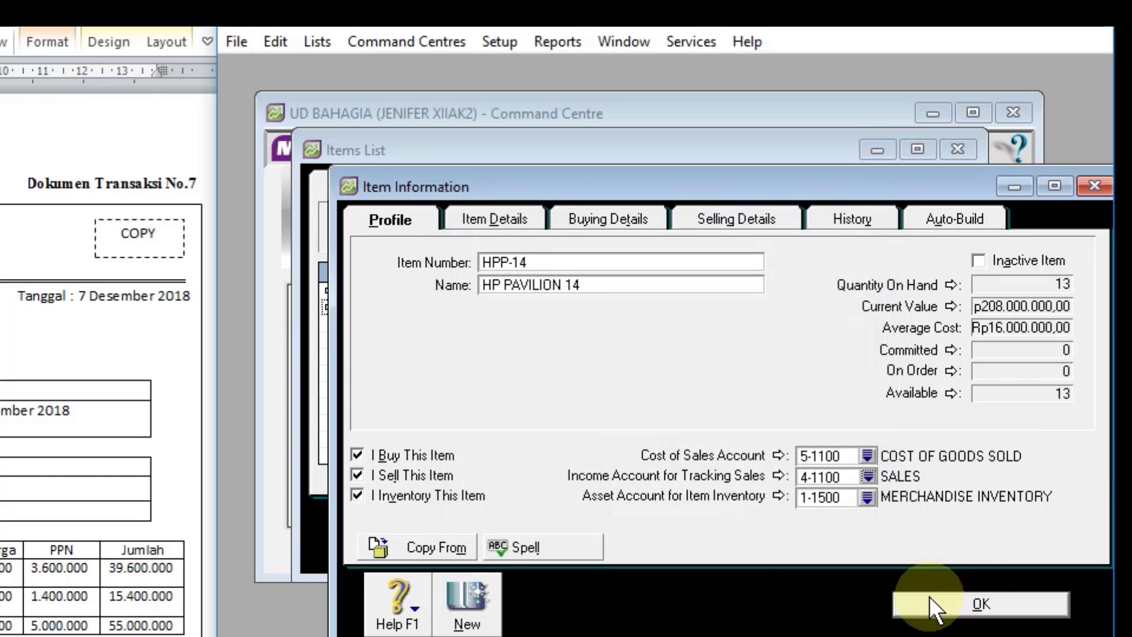
{"action": "left_click", "coordinate": [932, 597]}
{"action": "left_click", "coordinate": [334, 290]}
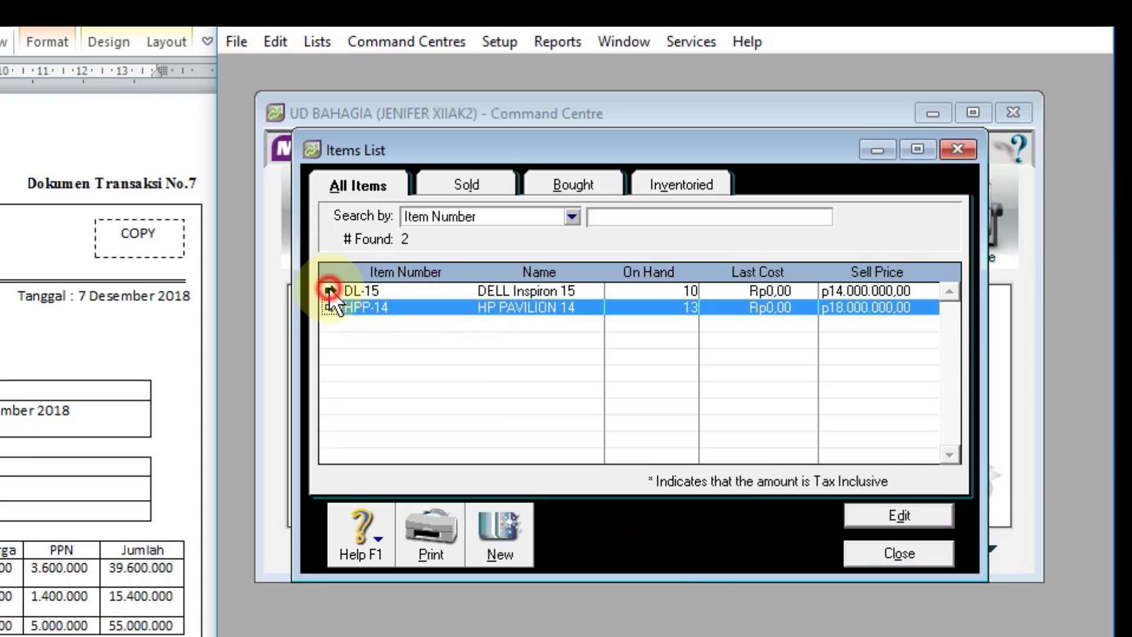
{"action": "left_click", "coordinate": [922, 608]}
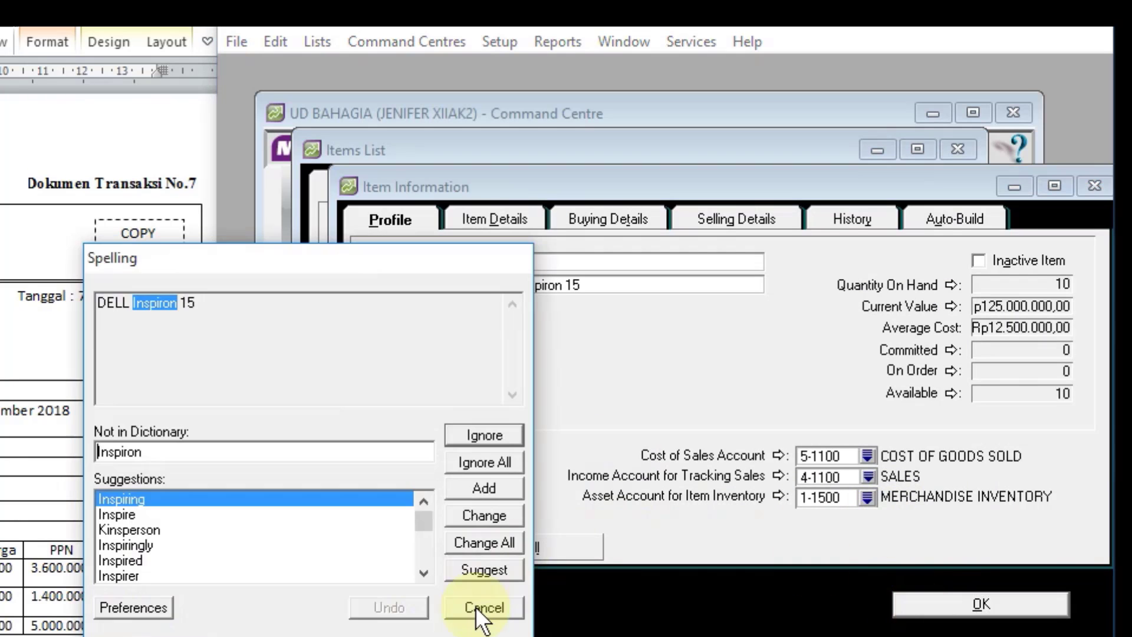
{"action": "left_click", "coordinate": [475, 607]}
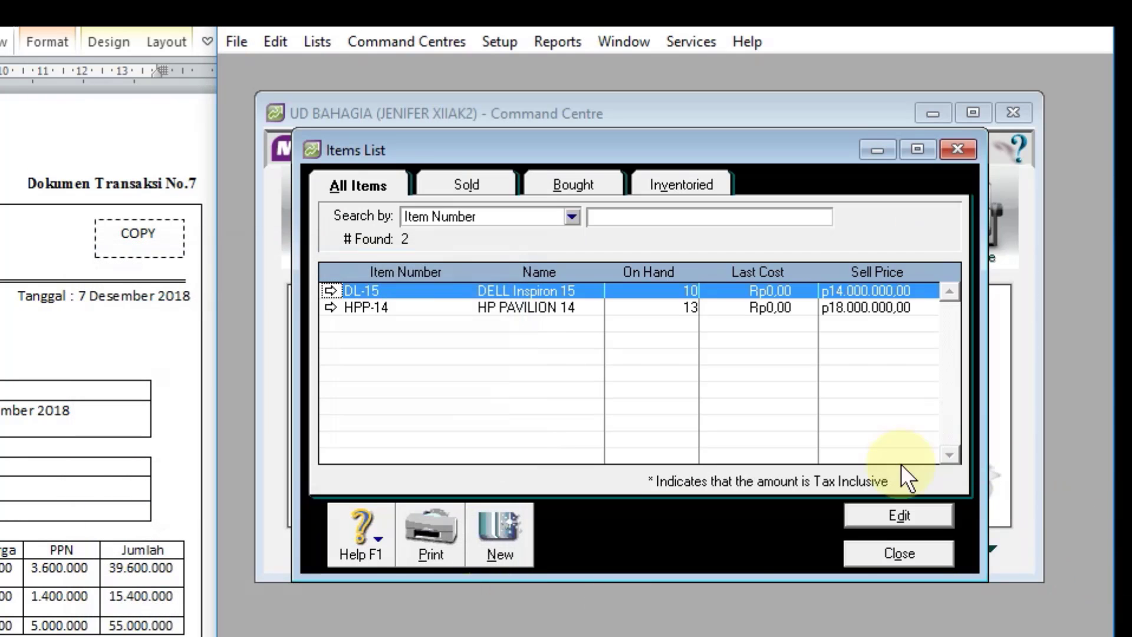
{"action": "left_click", "coordinate": [900, 553]}
Step: Bring up transaction document 8 and review the sales journal entries for return NK12-1 and its credit settlement
{"action": "scroll", "coordinate": [108, 361], "scroll_direction": "down", "scroll_amount": 1}
{"action": "scroll", "coordinate": [109, 361], "scroll_direction": "down", "scroll_amount": 8}
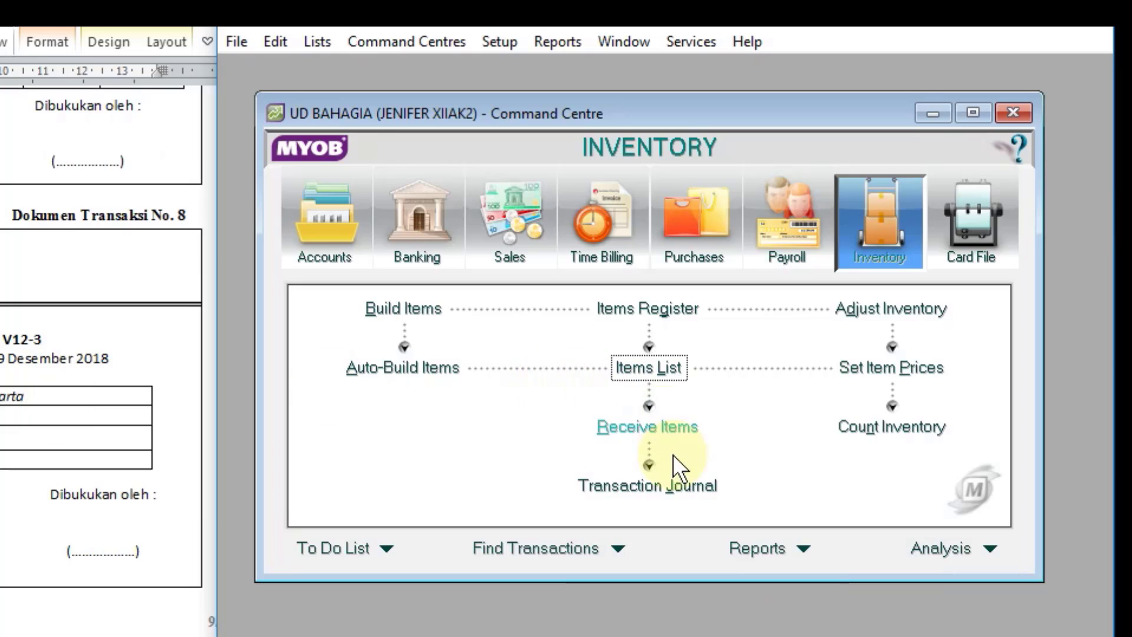
{"action": "left_click", "coordinate": [647, 486]}
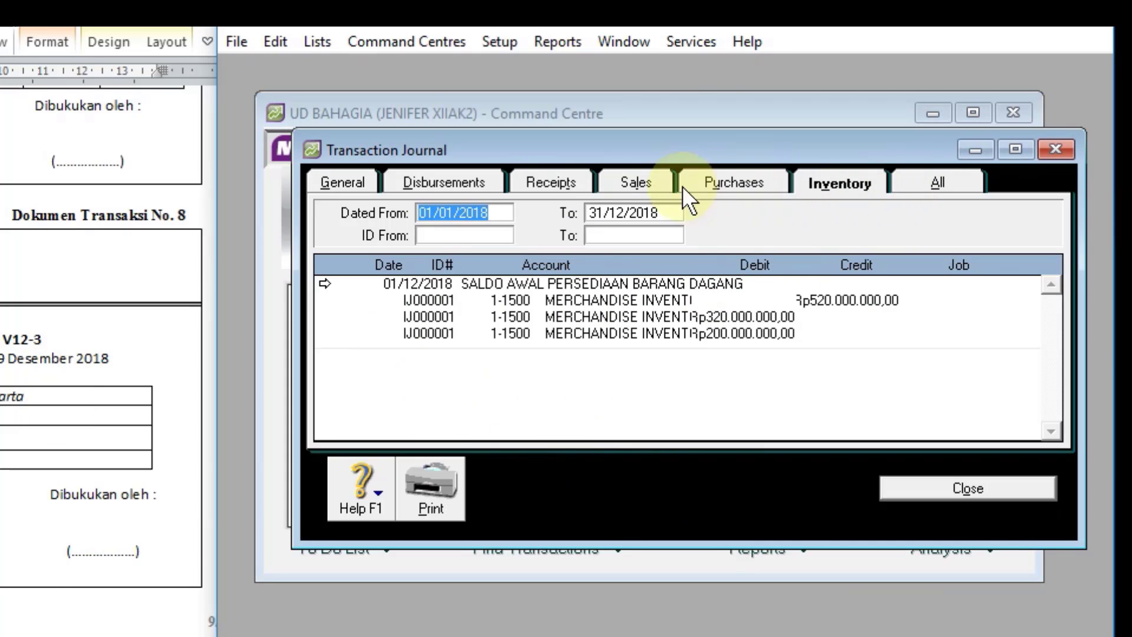
{"action": "left_click", "coordinate": [631, 178]}
{"action": "scroll", "coordinate": [679, 376], "scroll_direction": "down", "scroll_amount": 10}
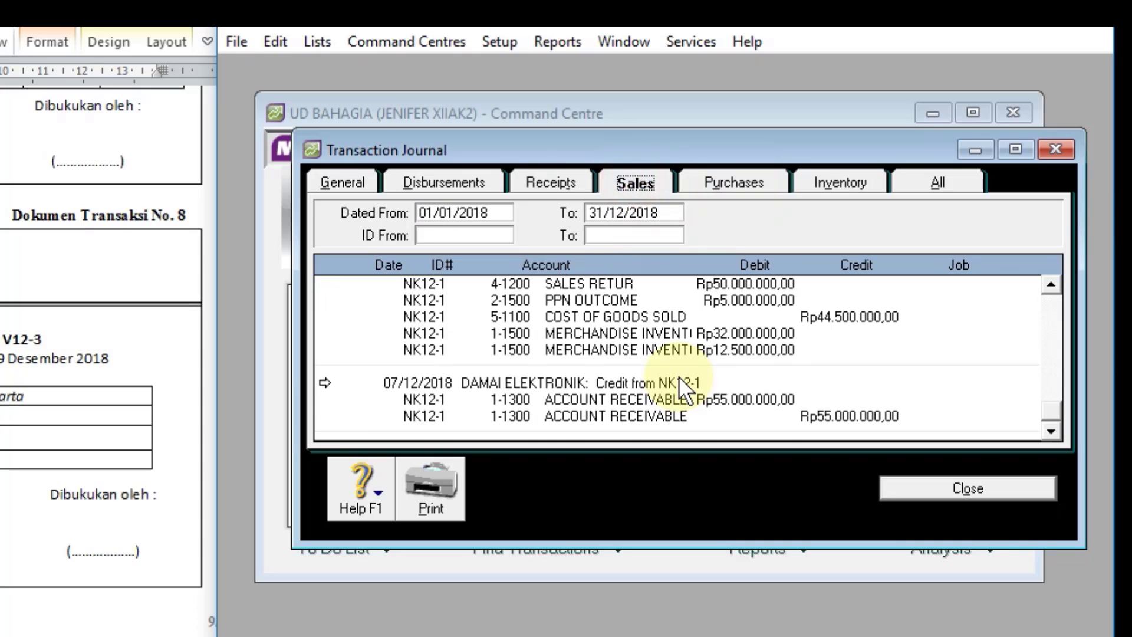
{"action": "scroll", "coordinate": [679, 376], "scroll_direction": "up", "scroll_amount": 2}
{"action": "scroll", "coordinate": [679, 376], "scroll_direction": "down", "scroll_amount": 1}
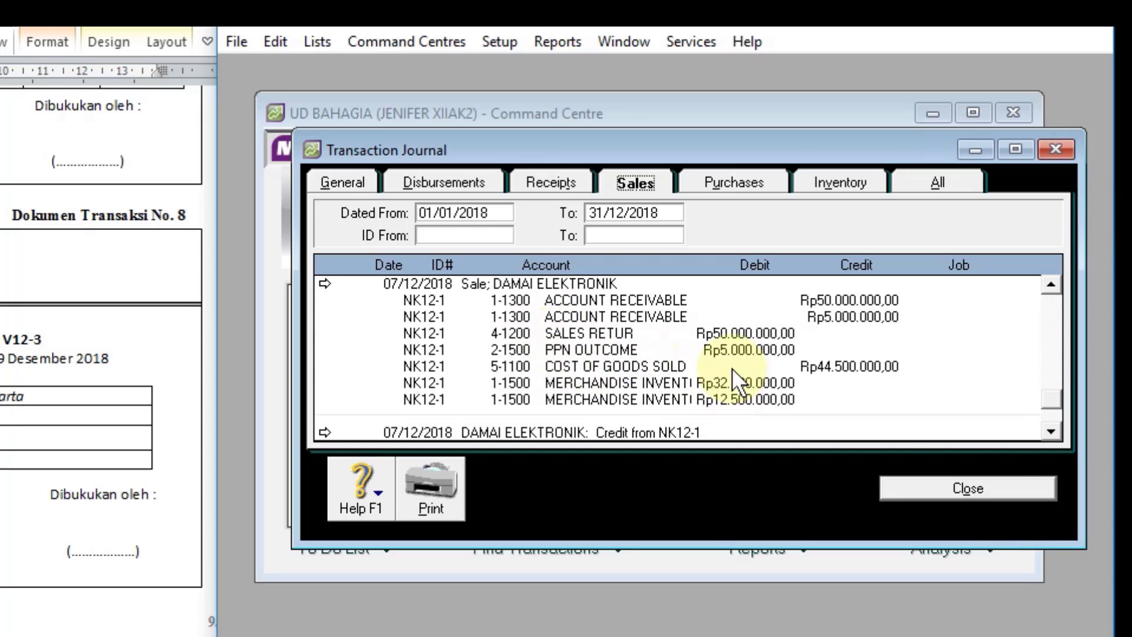
{"action": "left_click", "coordinate": [1000, 490]}
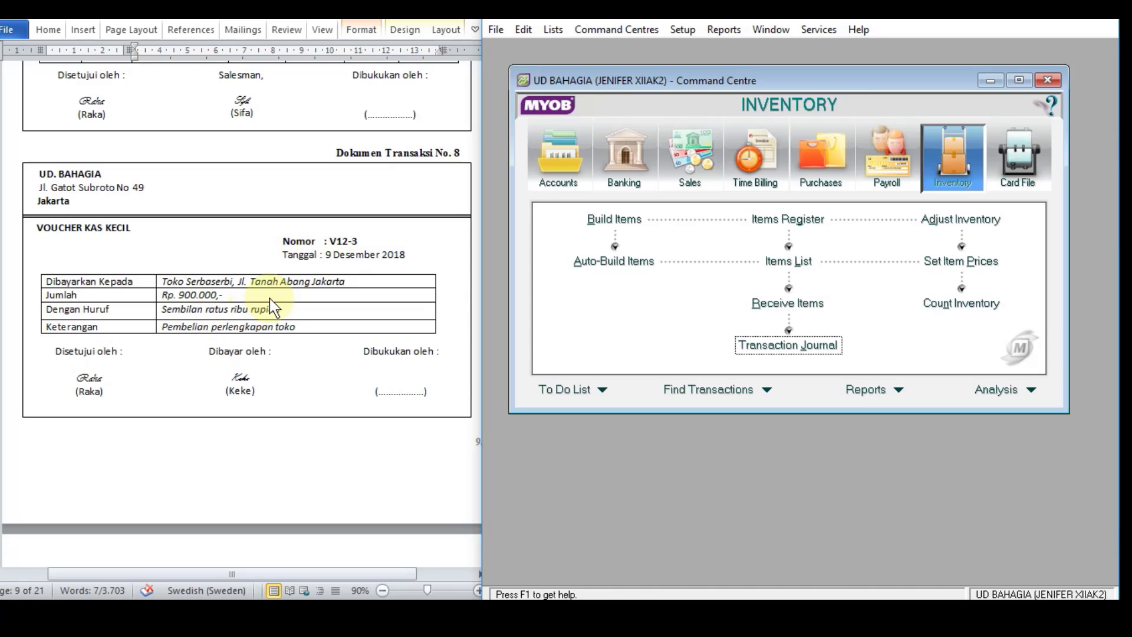
Step: Start a Spend Money transaction paid from account 1-1200 PETTY CASH
{"action": "left_click", "coordinate": [622, 155]}
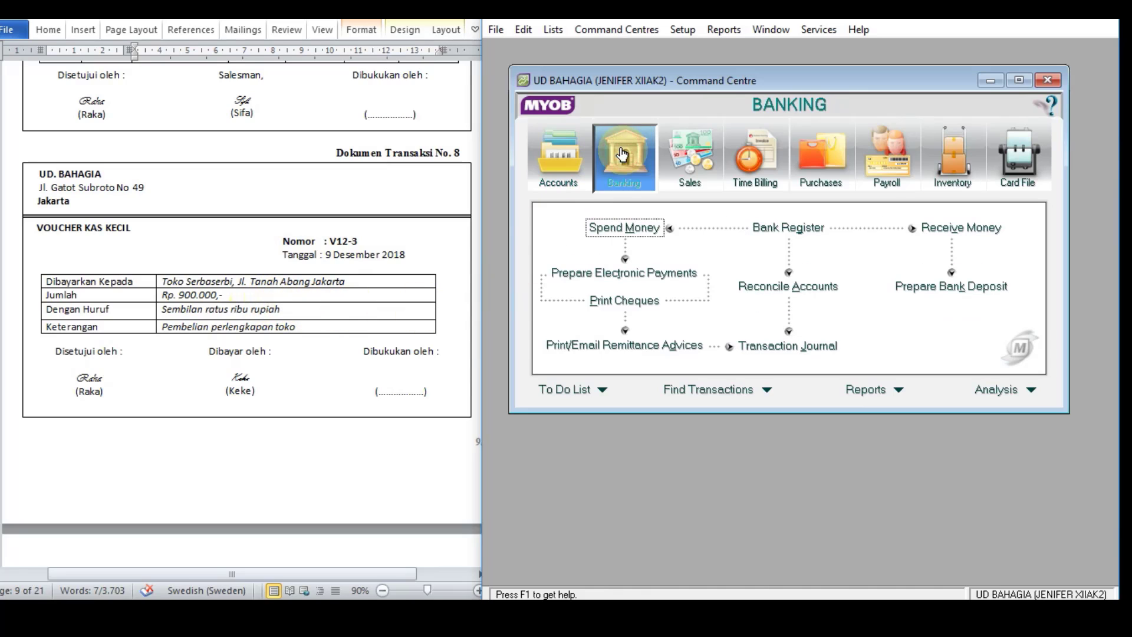
{"action": "left_click", "coordinate": [626, 227]}
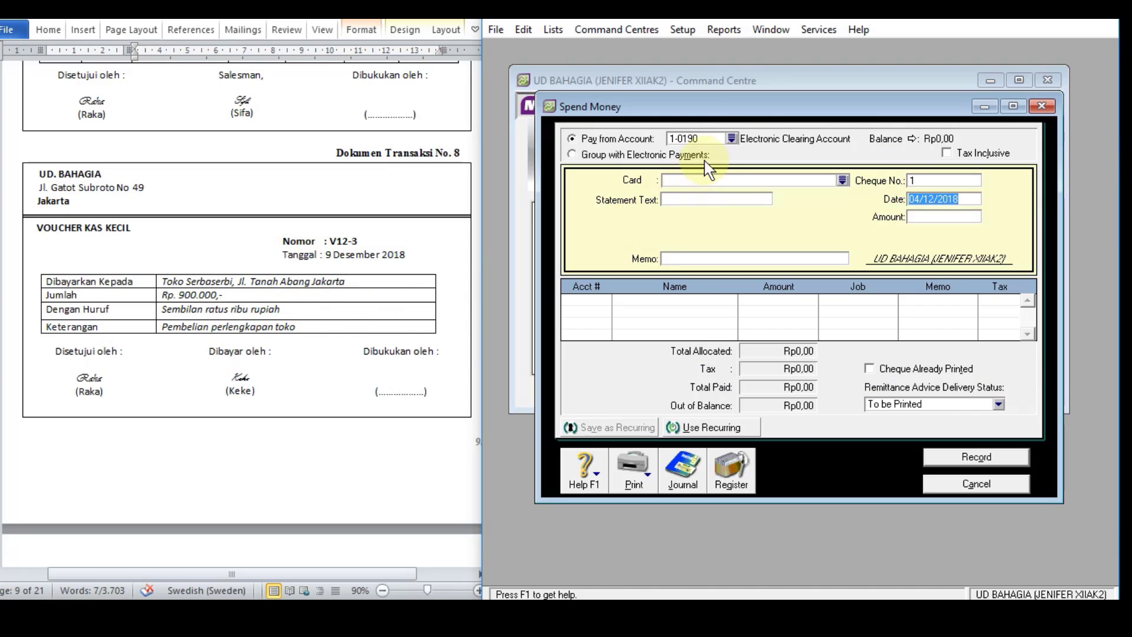
{"action": "left_click", "coordinate": [732, 138]}
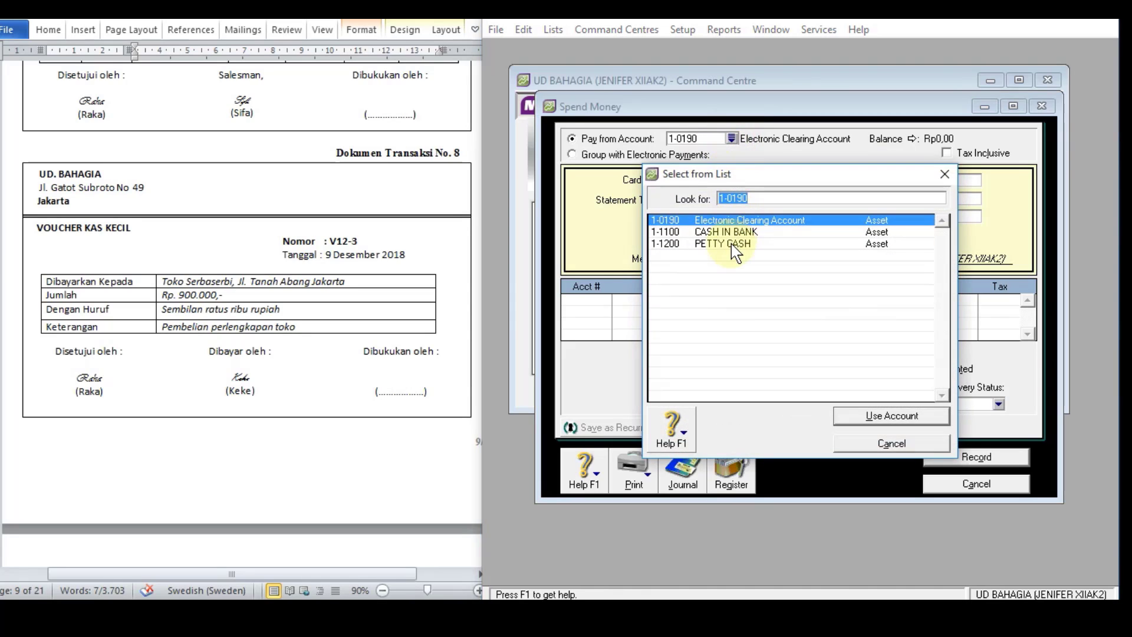
{"action": "double_click", "coordinate": [731, 243]}
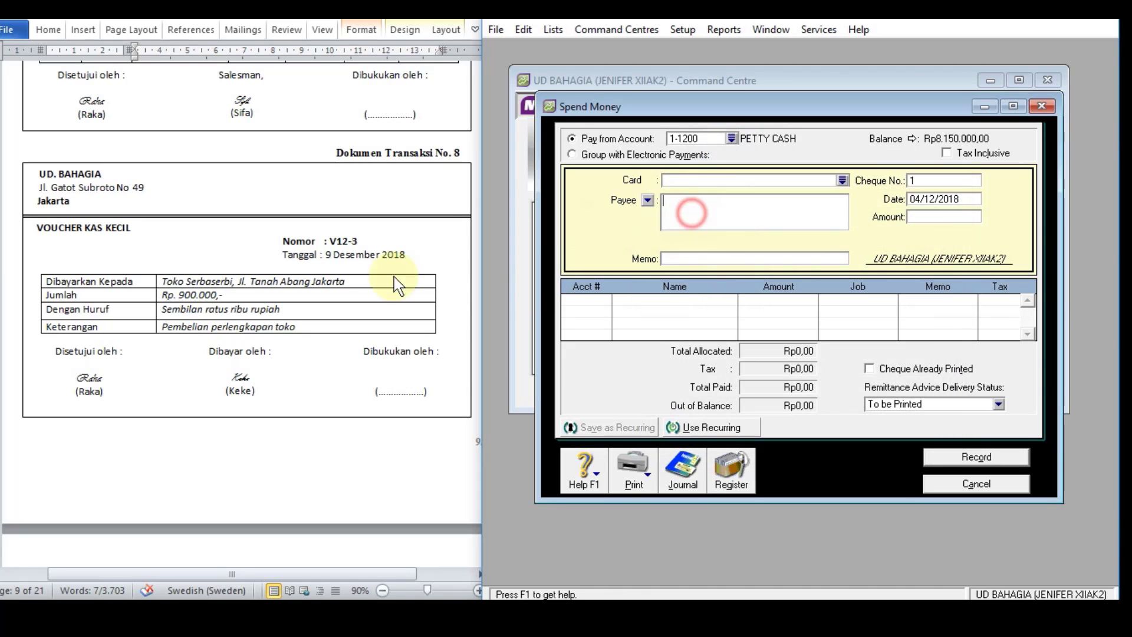
Step: Copy the payee Toko Serbaserbi with its address from the petty cash voucher into the payment's payee details
{"action": "left_click", "coordinate": [334, 284]}
{"action": "left_click", "coordinate": [366, 283]}
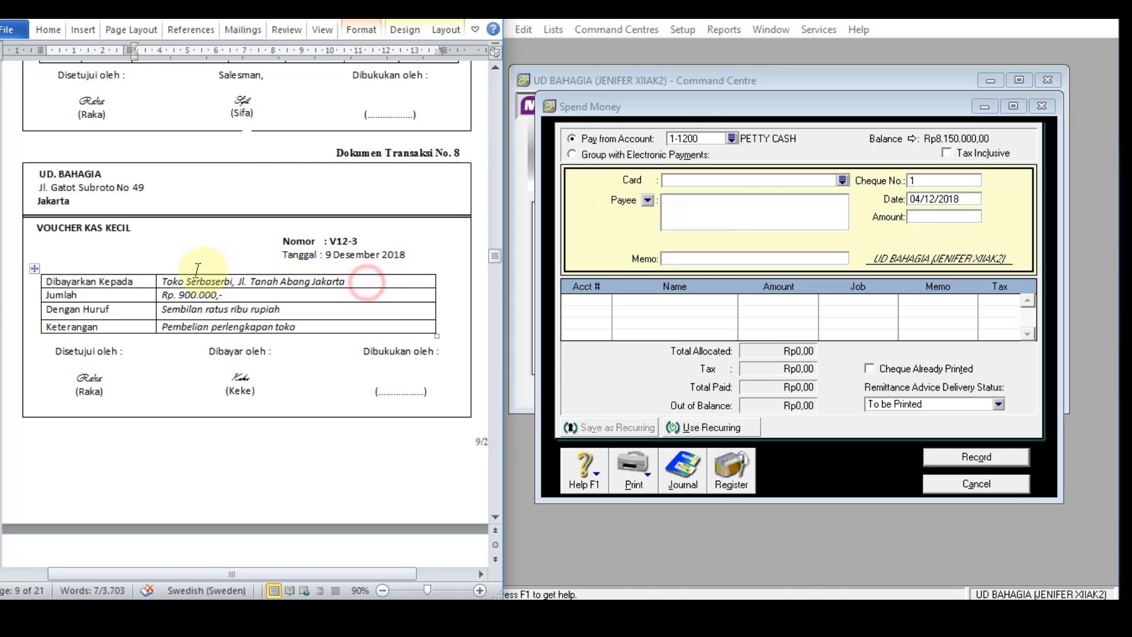
{"action": "left_click", "coordinate": [156, 282]}
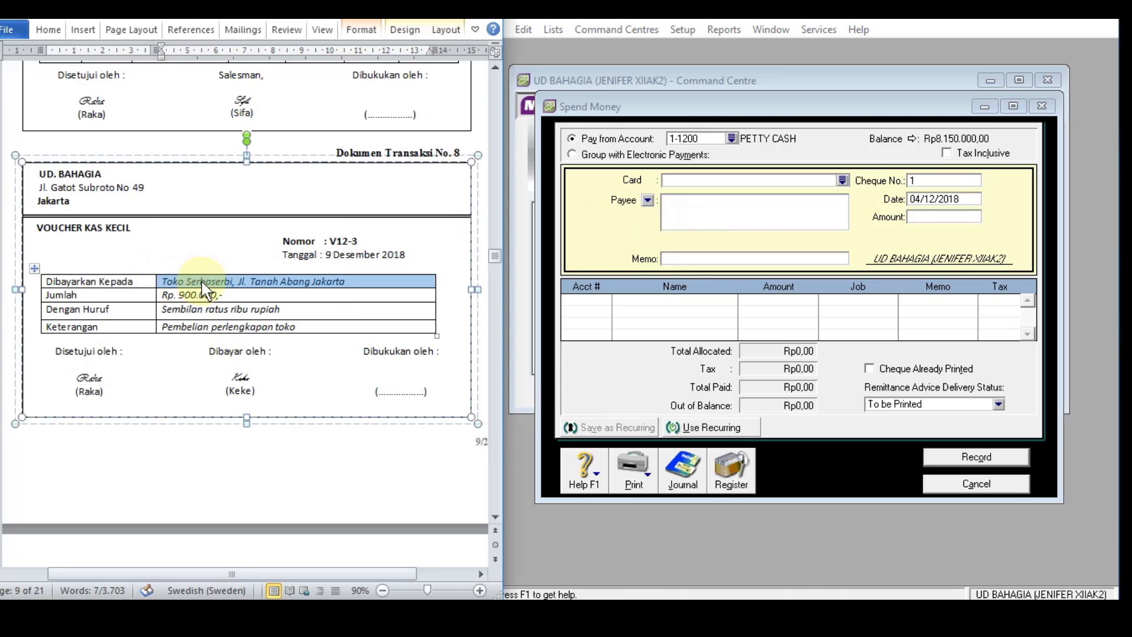
{"action": "key", "text": "ctrl+c"}
{"action": "left_click", "coordinate": [688, 208]}
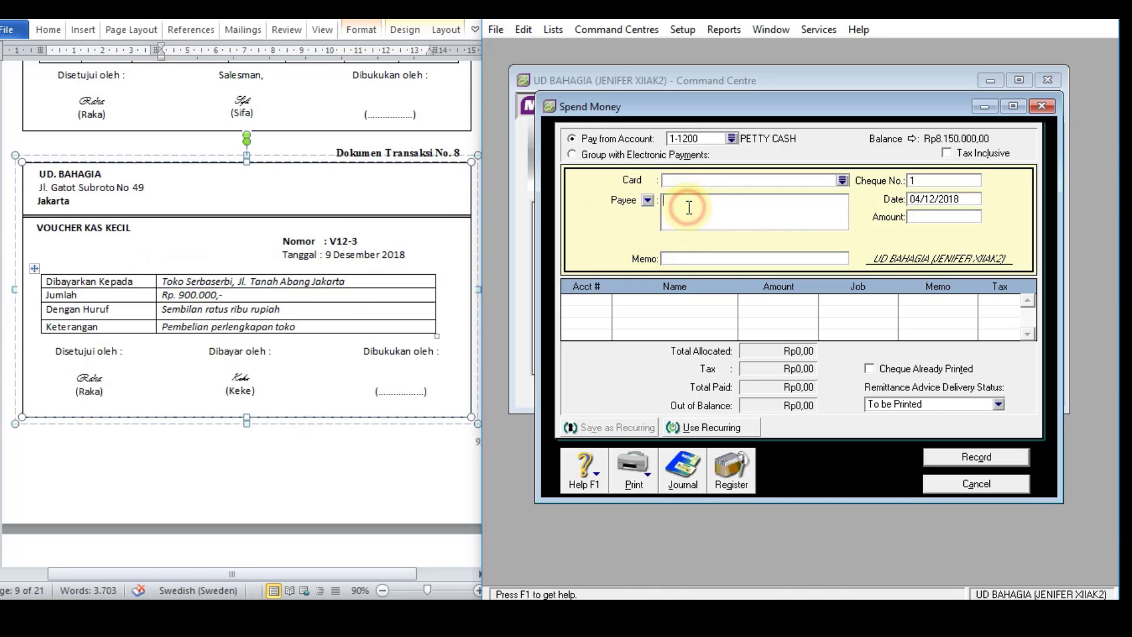
{"action": "key", "text": "ctrl+v"}
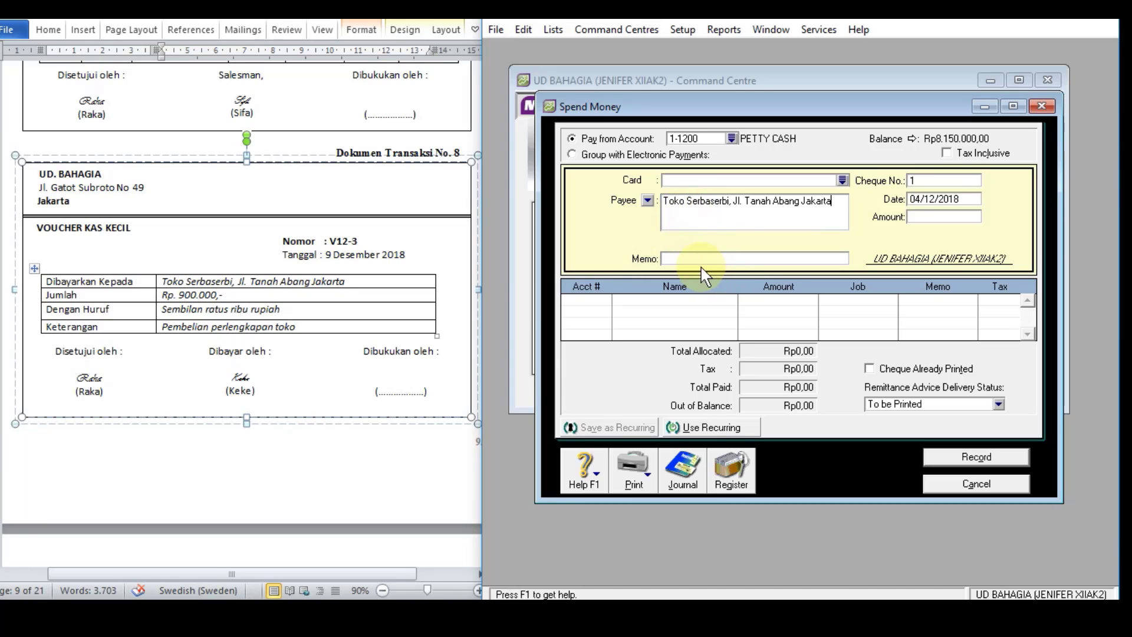
Step: Copy the voucher's description "Pembelian perlengkapan toko" into the payment's memo
{"action": "left_click", "coordinate": [302, 327]}
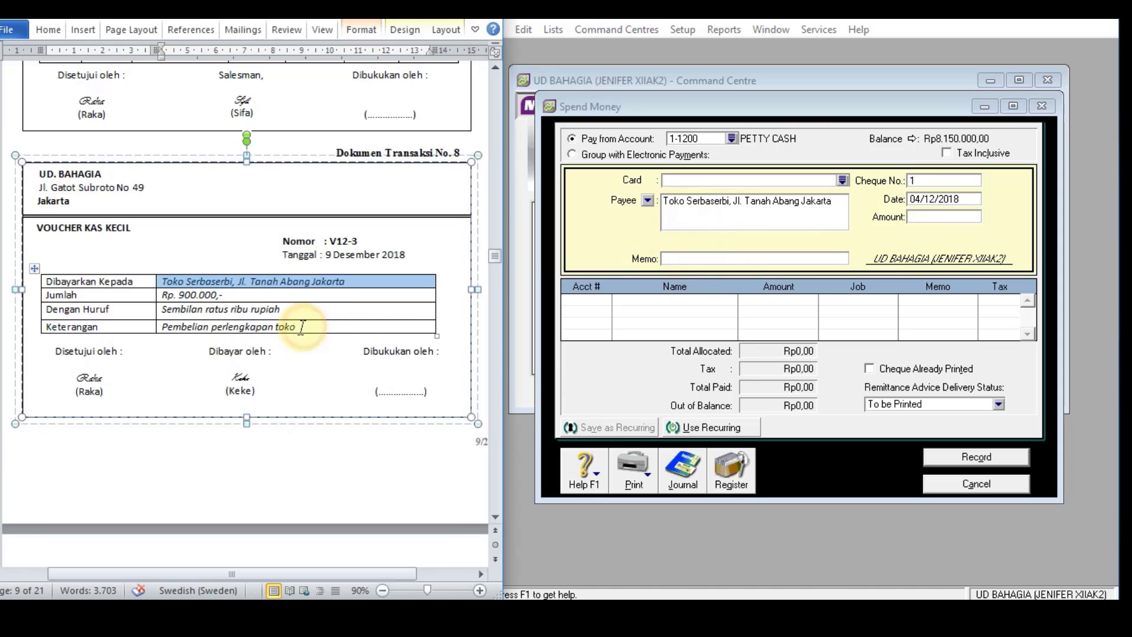
{"action": "left_click_drag", "start_coordinate": [302, 327], "coordinate": [165, 328]}
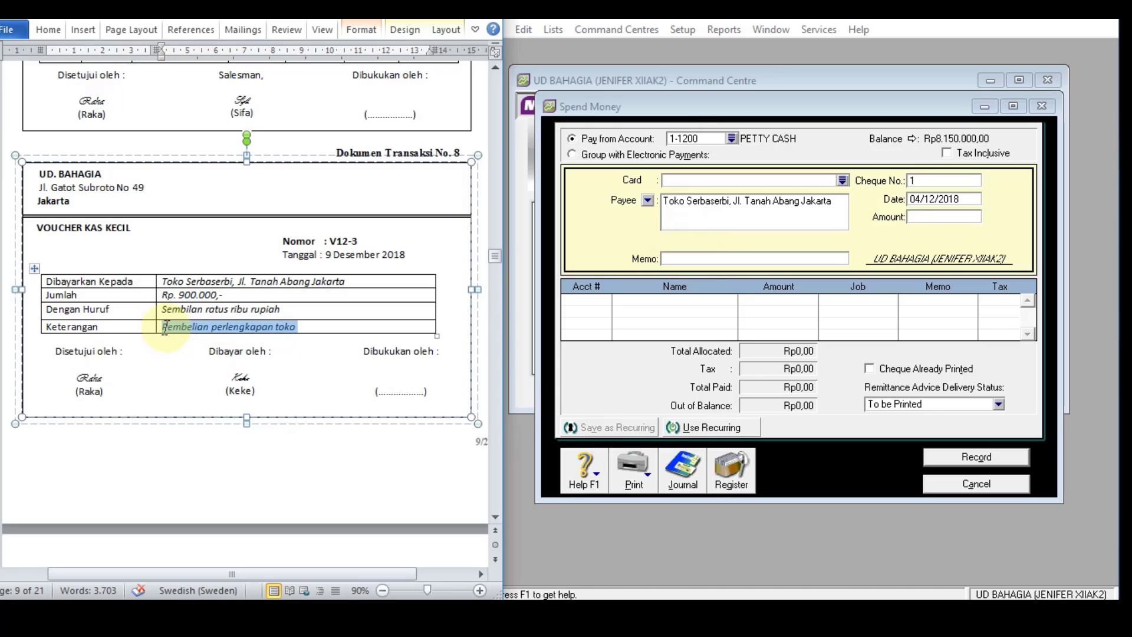
{"action": "left_click", "coordinate": [730, 258]}
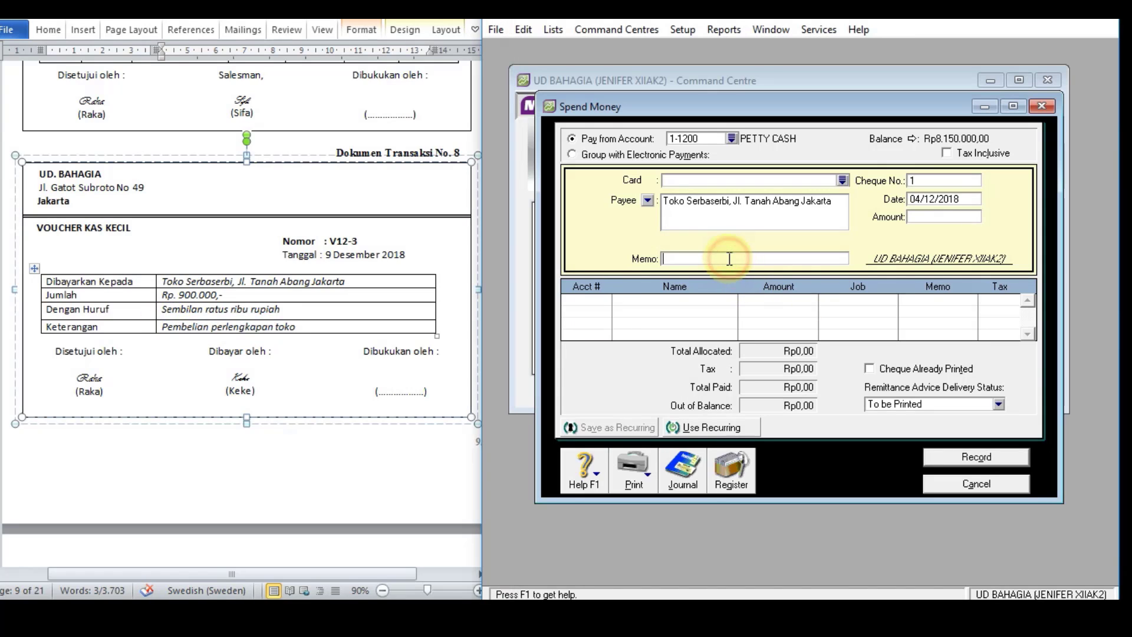
{"action": "key", "text": "ctrl+v"}
Step: Set the payment's cheque number to V12-3, its date to 09/12/2018 and its amount to Rp900.000,00
{"action": "left_click", "coordinate": [954, 181]}
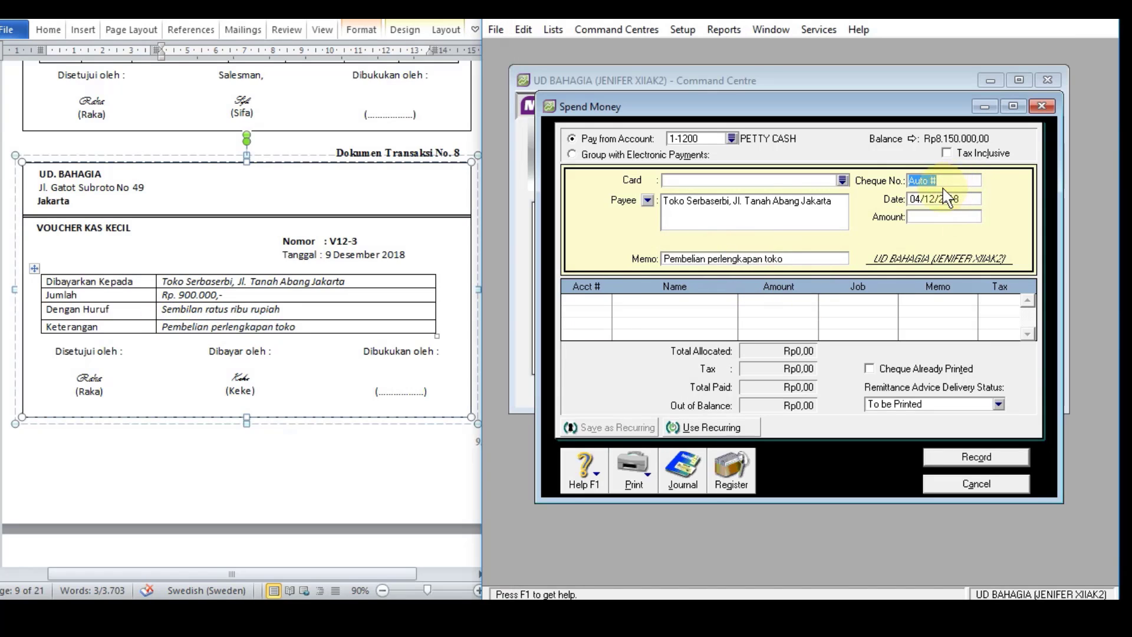
{"action": "type", "text": "V12-3"}
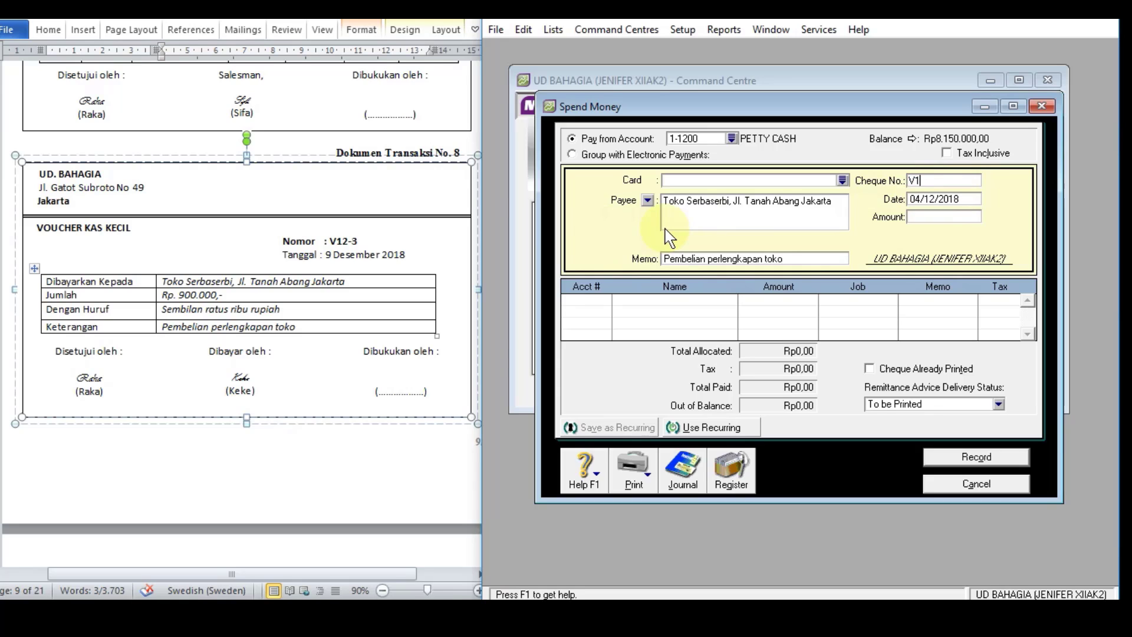
{"action": "left_click", "coordinate": [940, 199]}
{"action": "type", "text": "9"}
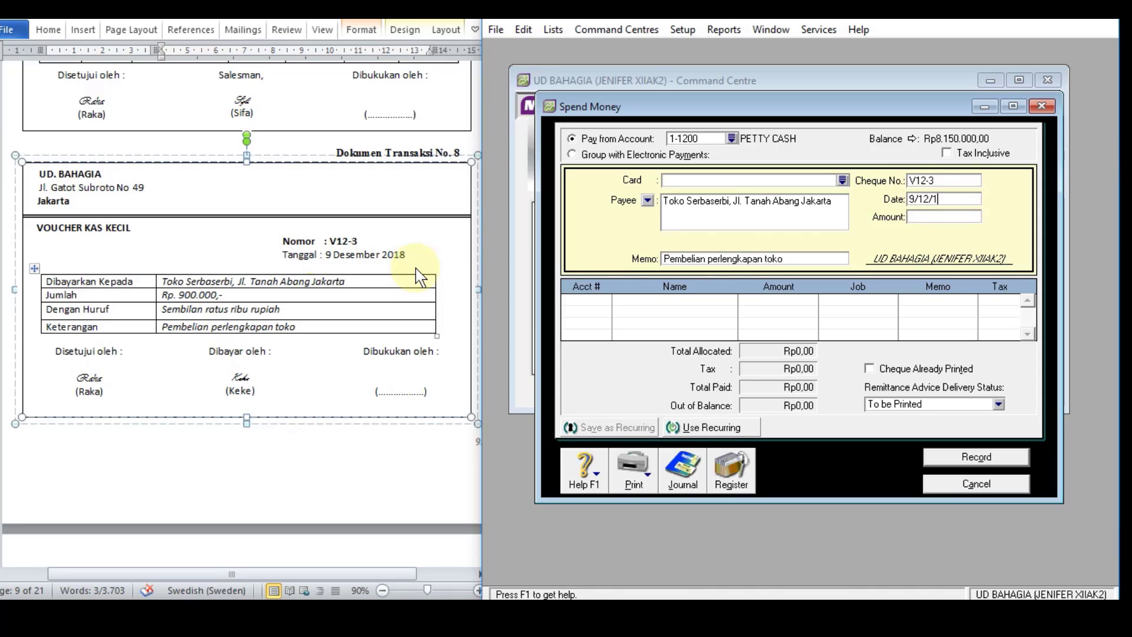
{"action": "type", "text": "/12/2018"}
{"action": "key", "text": "Tab"}
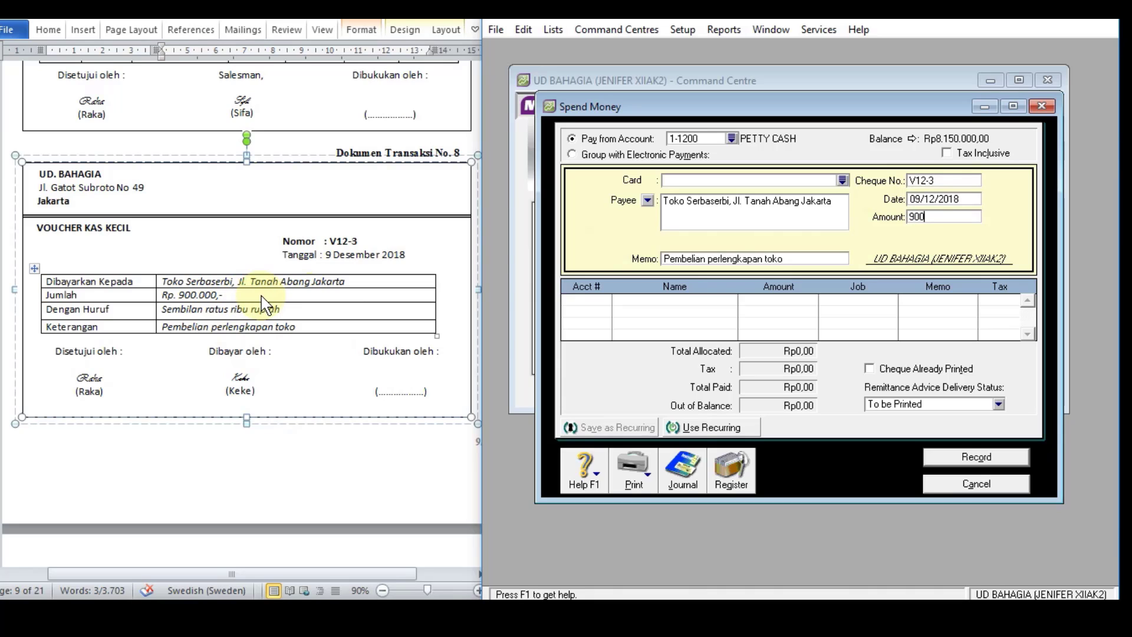
{"action": "key", "text": "Tab"}
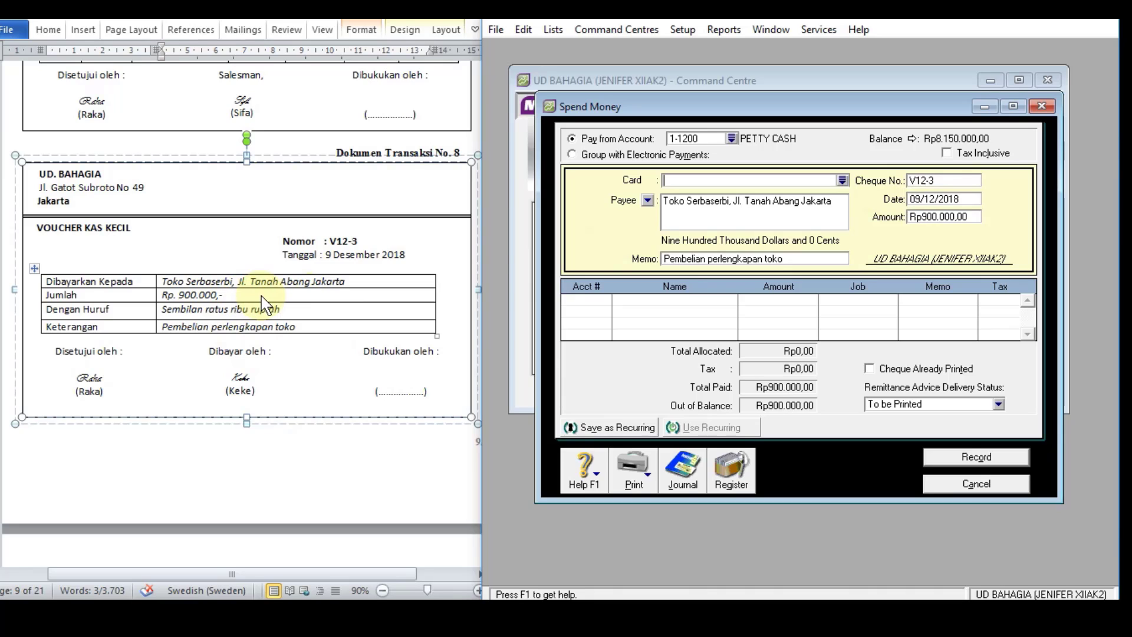
Step: Allocate the petty cash payment's full amount to account 1-1600 STORE SUPPLIES
{"action": "left_click", "coordinate": [601, 304]}
{"action": "left_click", "coordinate": [606, 300]}
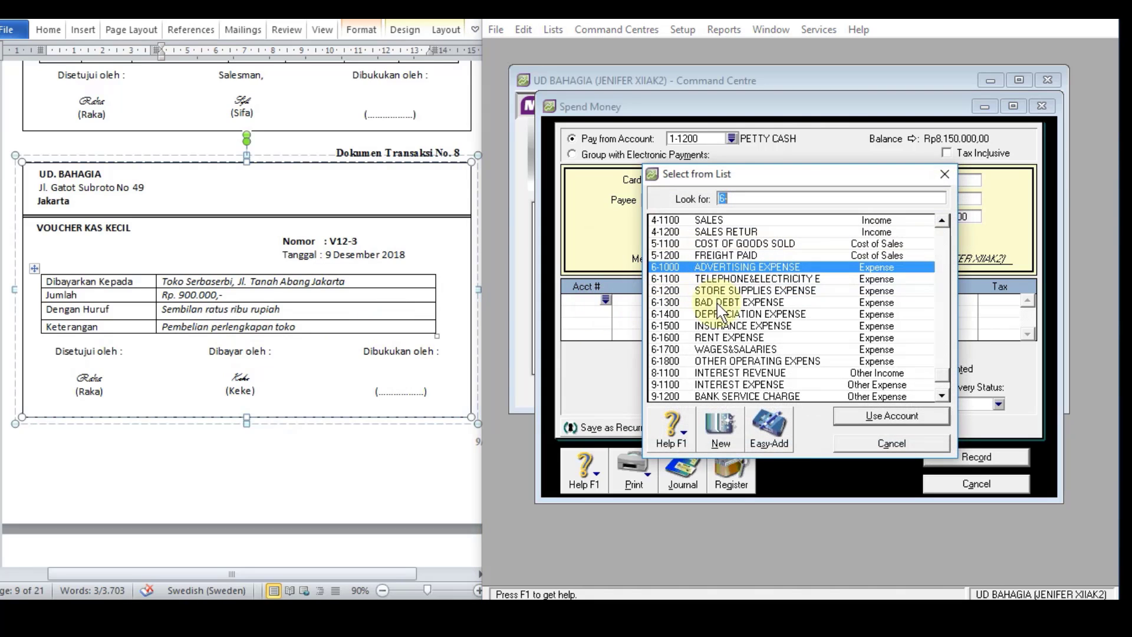
{"action": "type", "text": "1-1600"}
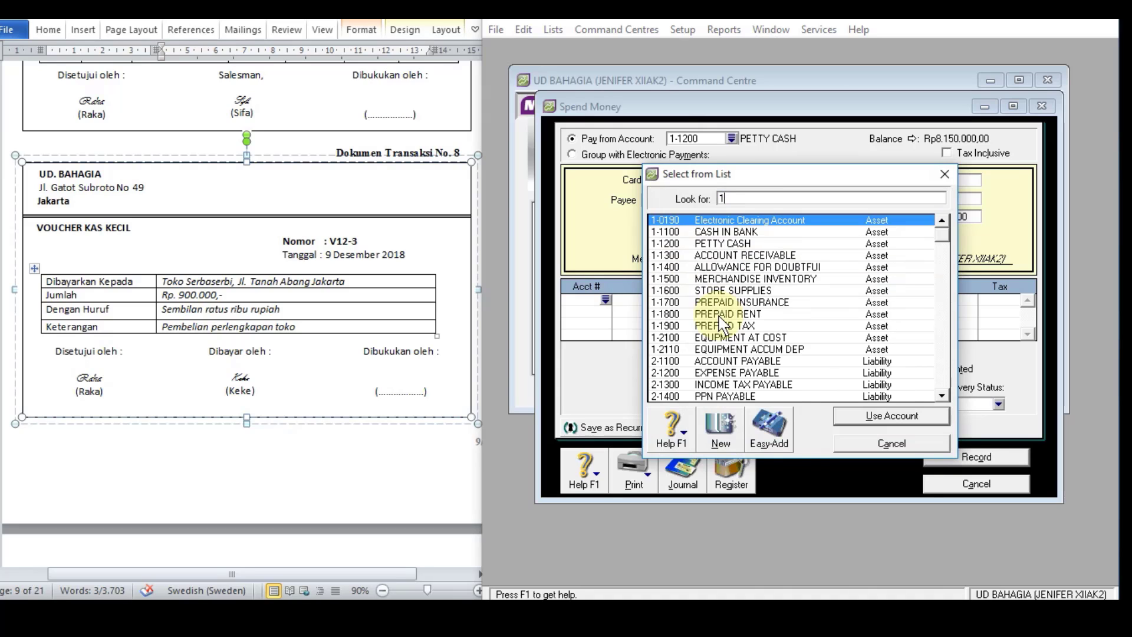
{"action": "left_click", "coordinate": [884, 414]}
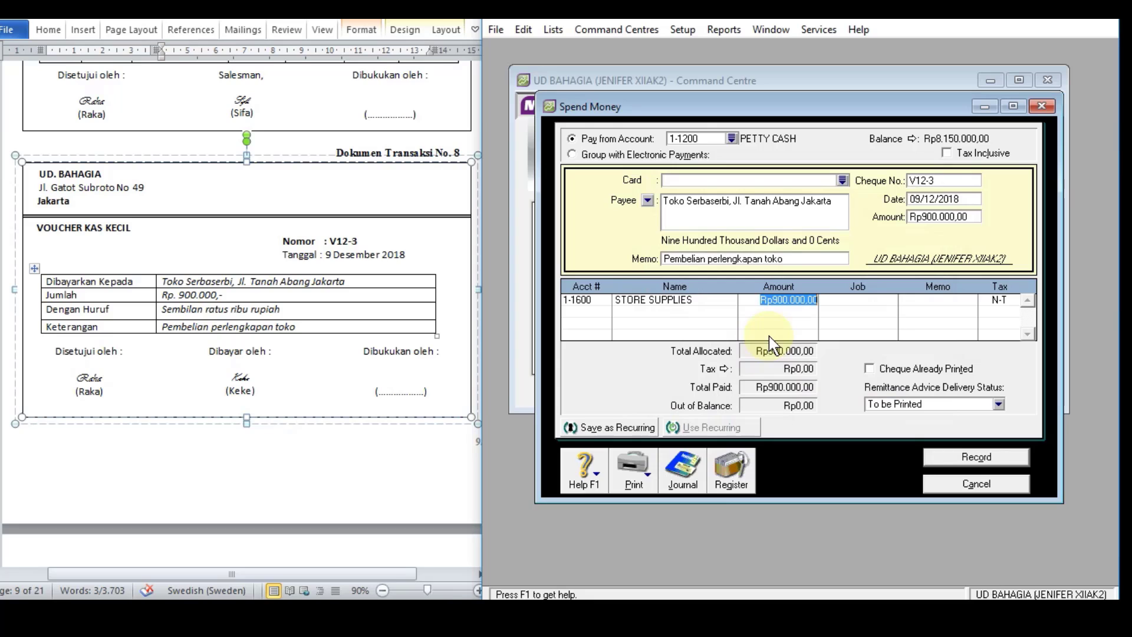
Step: Review the recap of the Toko Serbaserbi petty cash payment and record the transaction
{"action": "key", "text": "ctrl+r"}
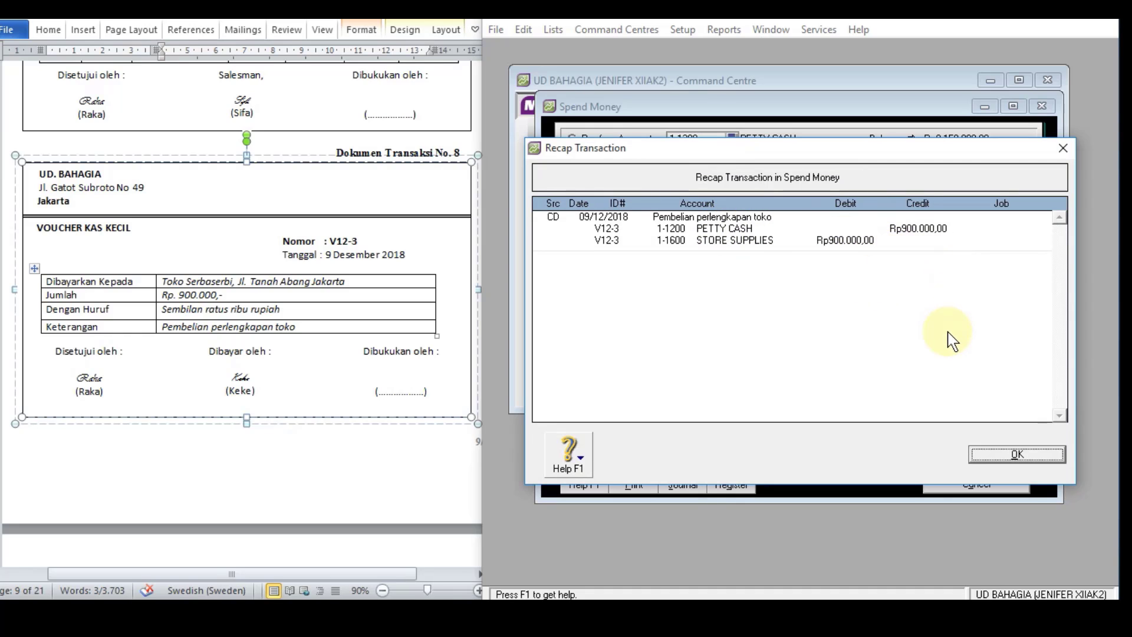
{"action": "left_click", "coordinate": [997, 463]}
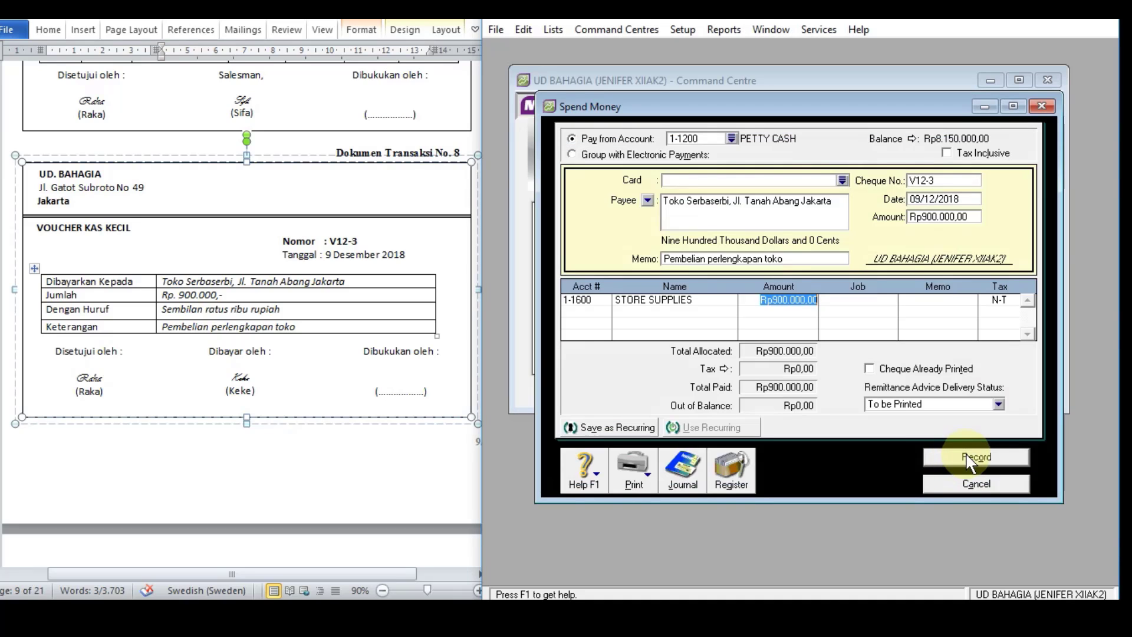
{"action": "left_click", "coordinate": [970, 459]}
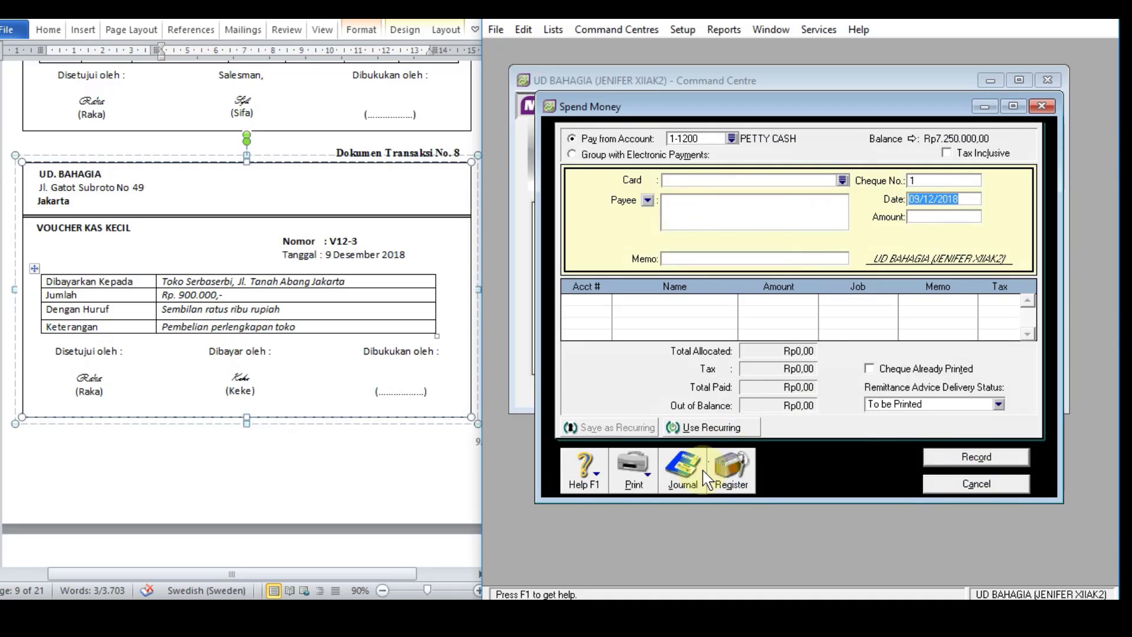
Step: Check the V12-3 entry in the disbursements journal and close the Spend Money window
{"action": "left_click", "coordinate": [684, 472]}
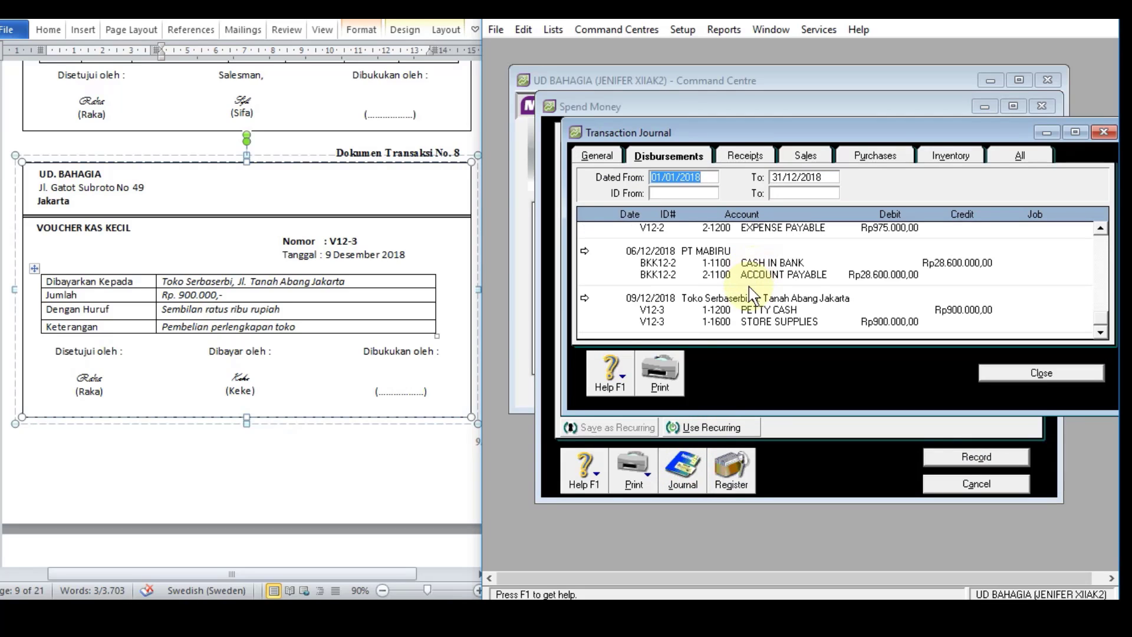
{"action": "left_click", "coordinate": [1041, 373]}
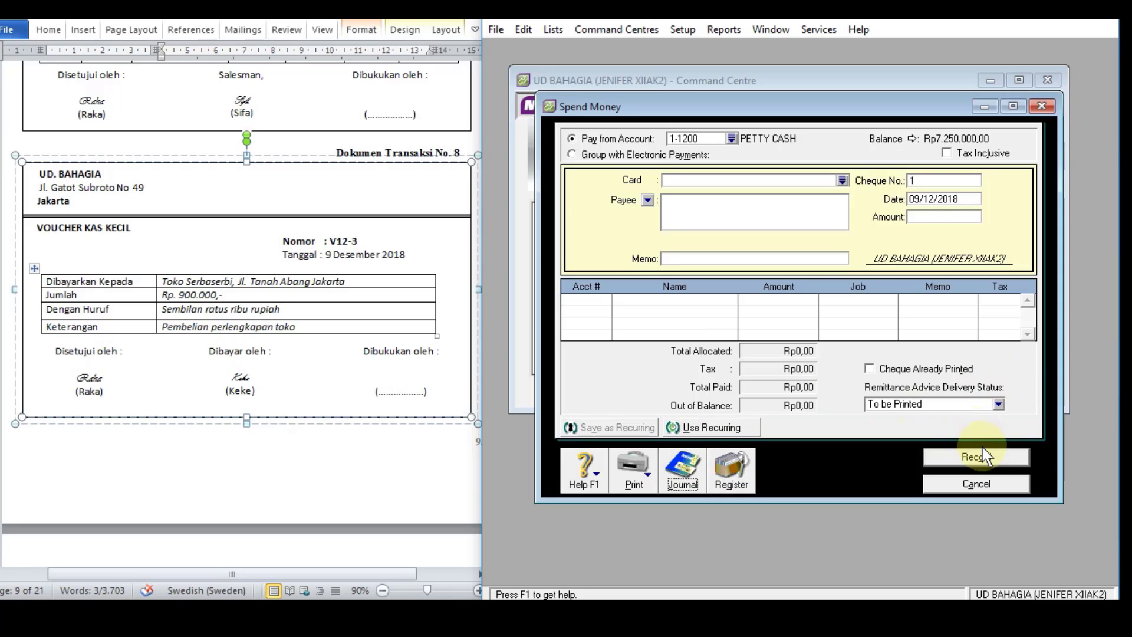
{"action": "left_click", "coordinate": [968, 484]}
Step: Start a Pay Bills transaction from account 1-1100 CASH IN BANK for supplier PT SEJAHTERA, following transaction document 9
{"action": "scroll", "coordinate": [346, 286], "scroll_direction": "down", "scroll_amount": 10}
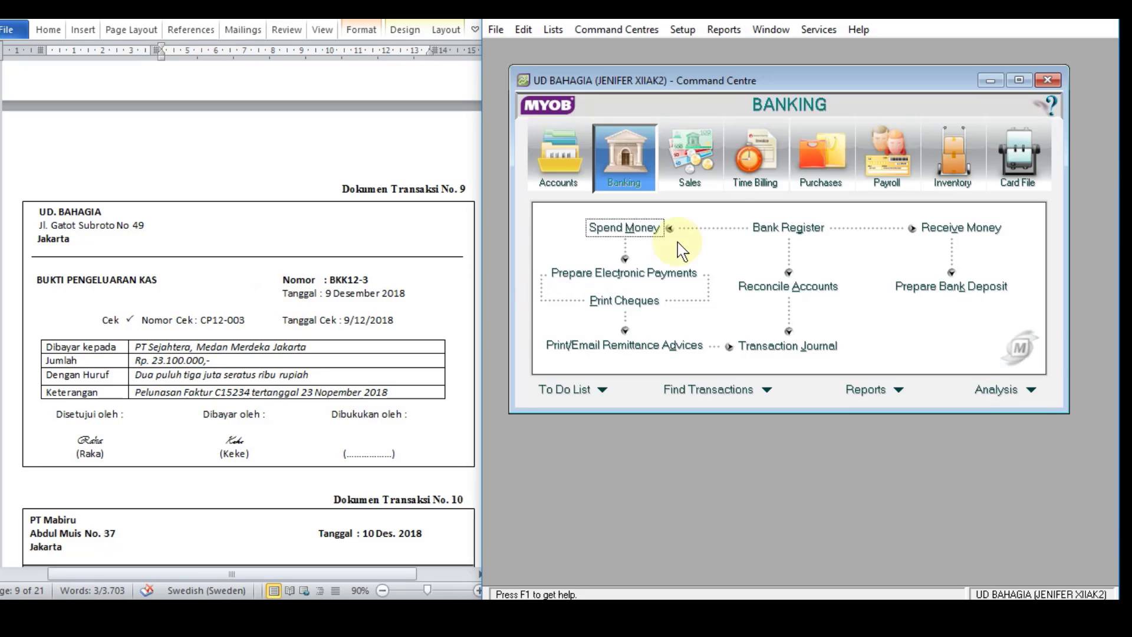
{"action": "left_click", "coordinate": [826, 148]}
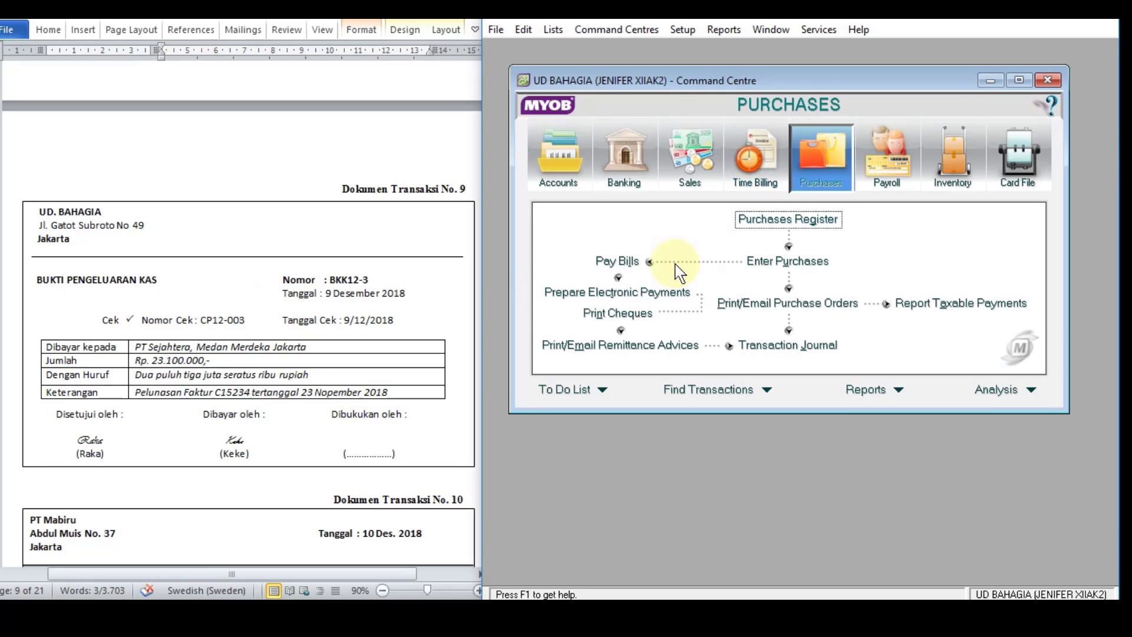
{"action": "left_click", "coordinate": [607, 260]}
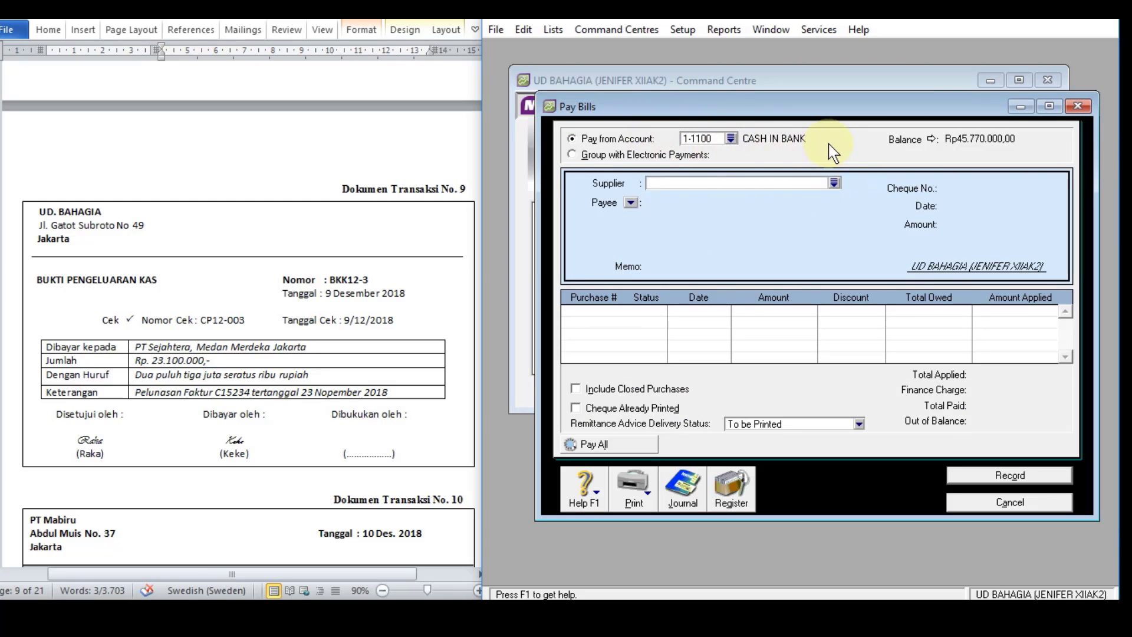
{"action": "left_click", "coordinate": [833, 182]}
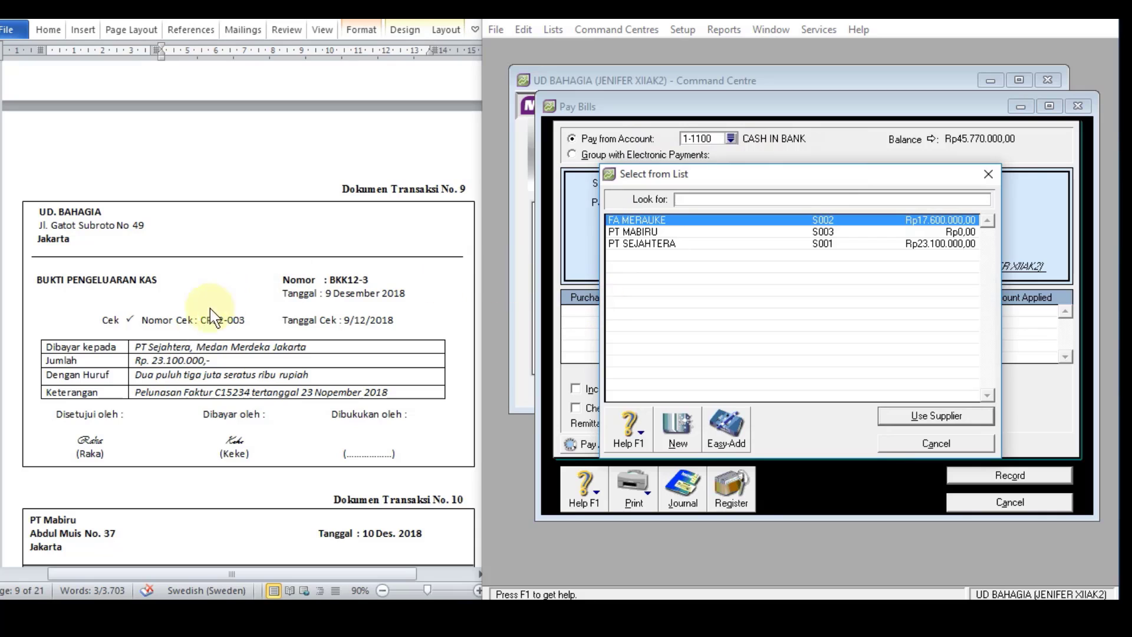
{"action": "double_click", "coordinate": [641, 243]}
Step: Replace the bill payment's memo with the voucher description "Pelunasan Faktur C15234 tertanggal 23 Nopember 2018"
{"action": "left_click", "coordinate": [769, 266]}
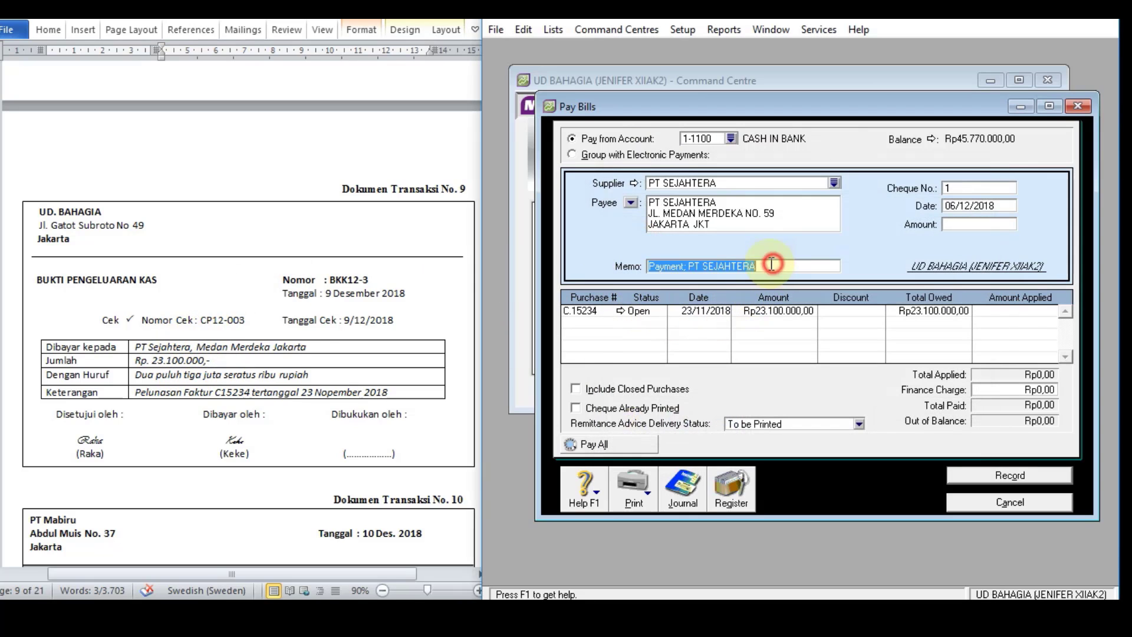
{"action": "left_click", "coordinate": [283, 396]}
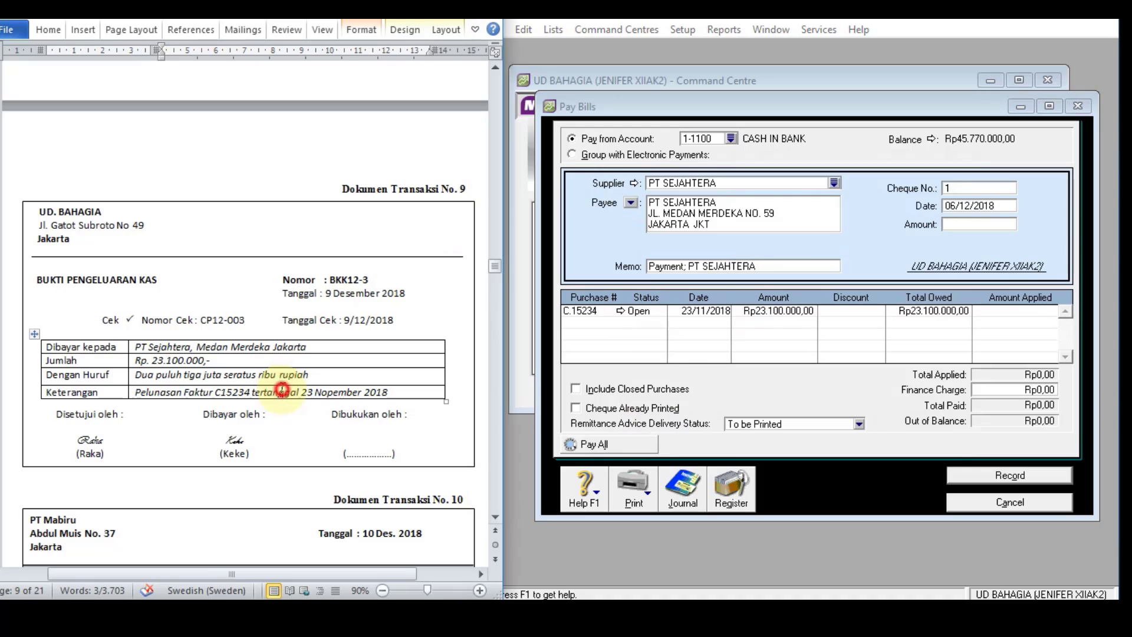
{"action": "left_click", "coordinate": [392, 389]}
{"action": "left_click_drag", "start_coordinate": [199, 386], "coordinate": [140, 385]}
{"action": "key", "text": "ctrl+c"}
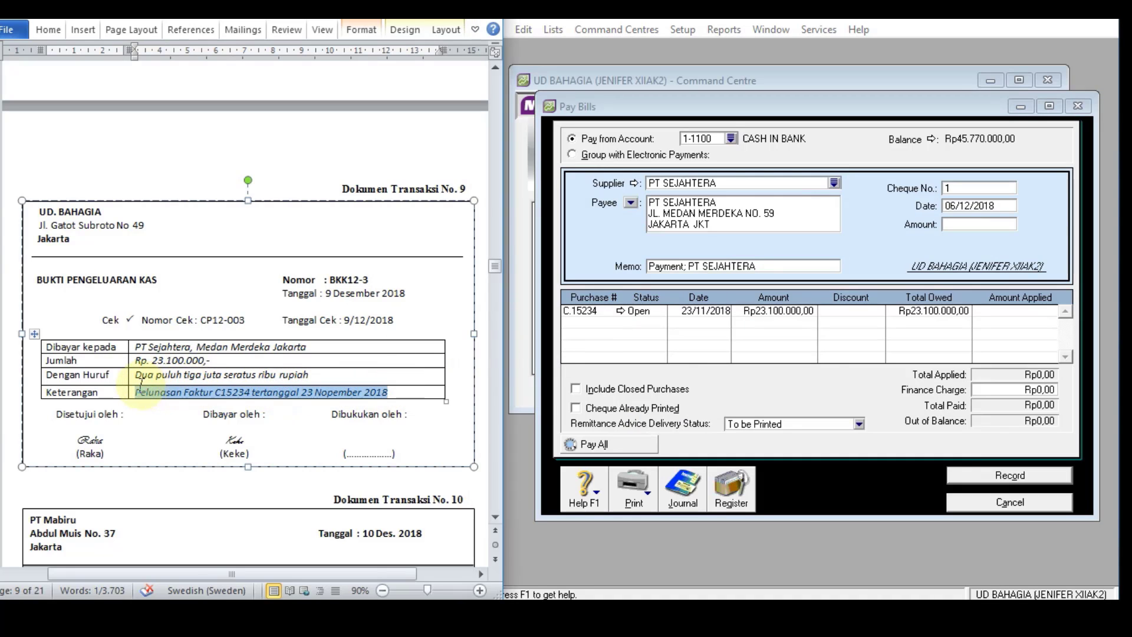
{"action": "left_click", "coordinate": [774, 266]}
{"action": "left_click_drag", "start_coordinate": [774, 266], "coordinate": [611, 266]}
{"action": "key", "text": "ctrl+v"}
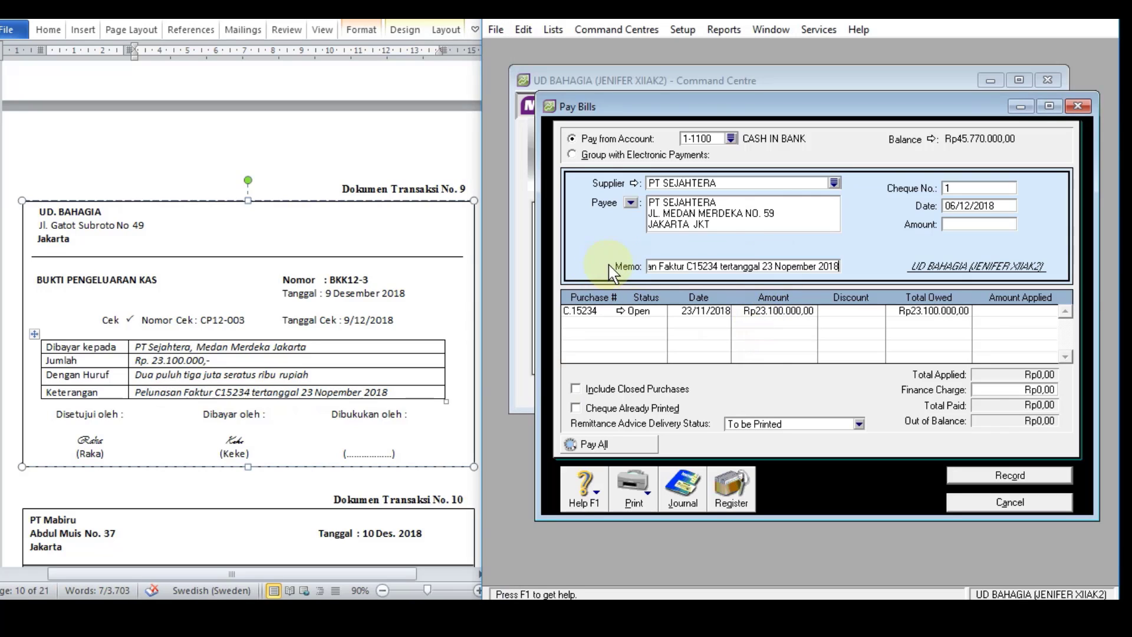
Step: Set the bill payment's cheque number to BKK12-3, its date to 09/12/2018 and its amount to Rp23.100.000,00
{"action": "left_click", "coordinate": [986, 188]}
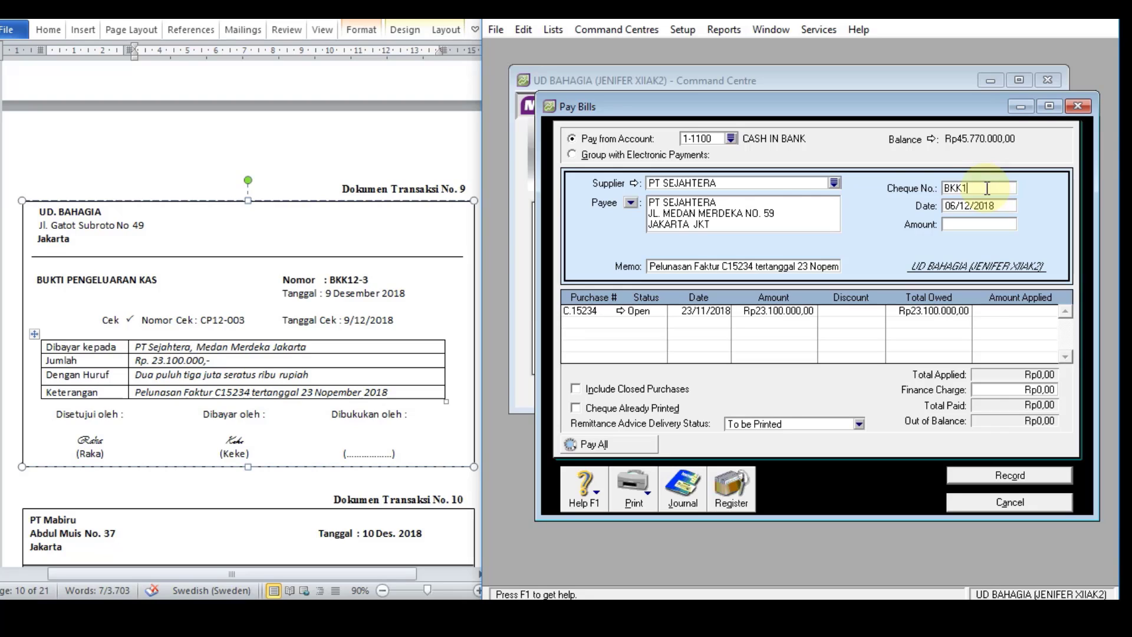
{"action": "type", "text": "BKK12-3"}
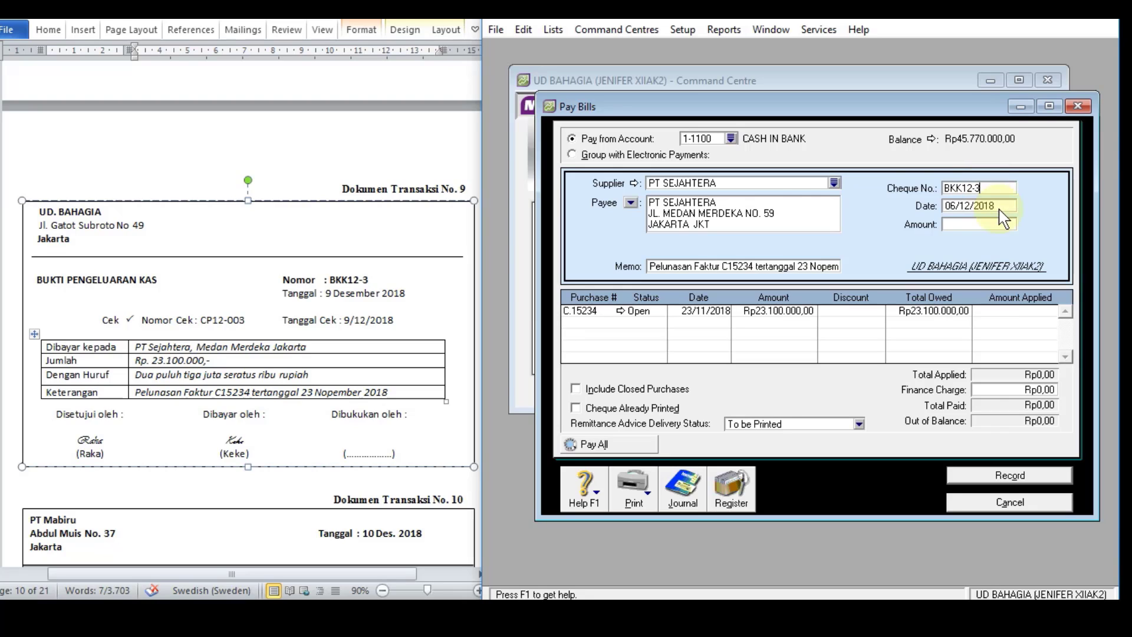
{"action": "left_click", "coordinate": [980, 205]}
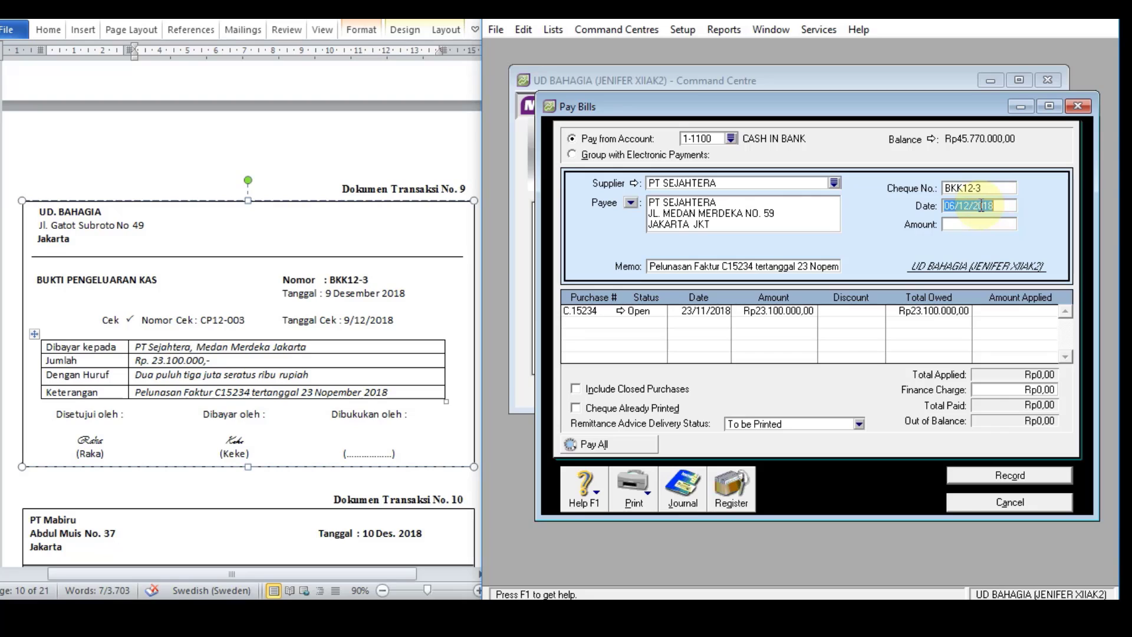
{"action": "type", "text": "9"}
{"action": "key", "text": "Tab"}
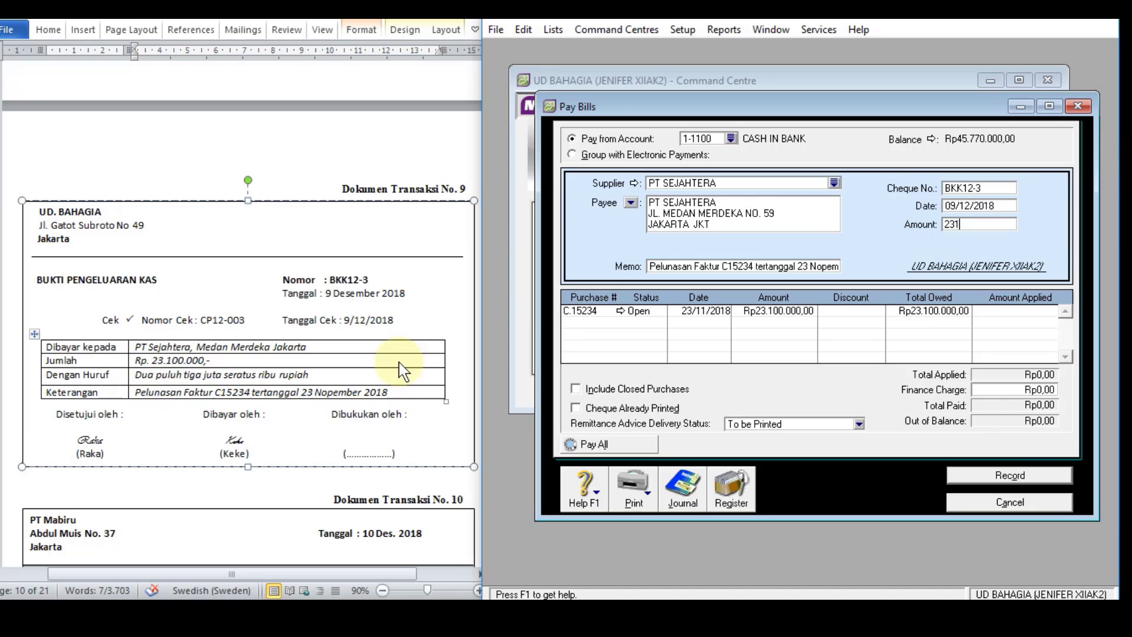
{"action": "key", "text": "Tab"}
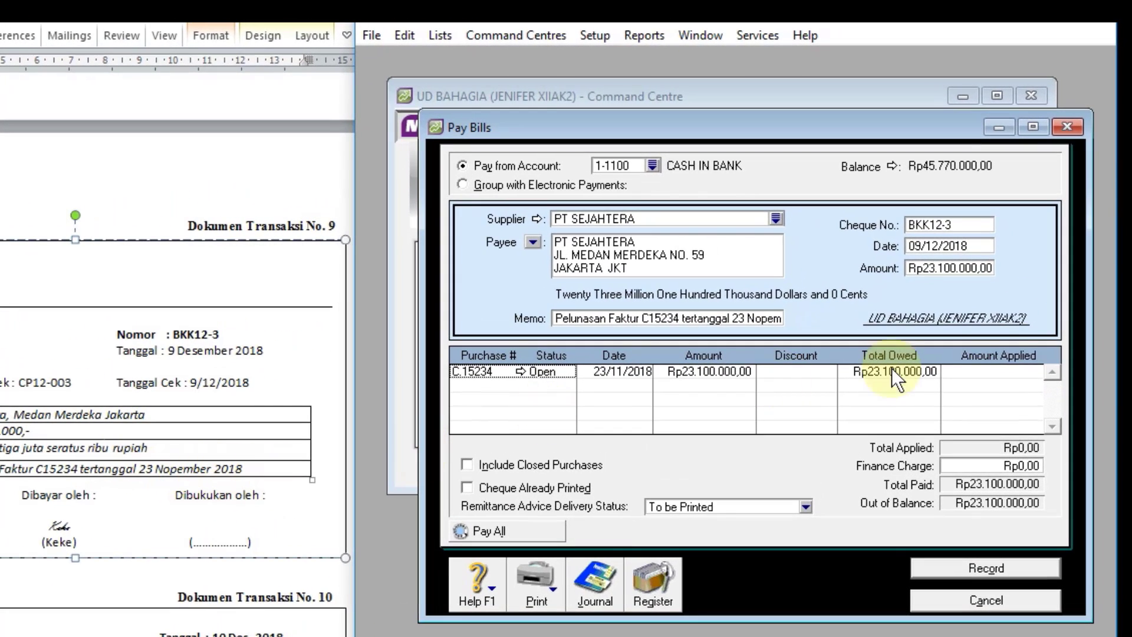
Step: Apply Rp23.100.000,00 of the payment to the open purchase C.15234
{"action": "left_click", "coordinate": [1014, 372]}
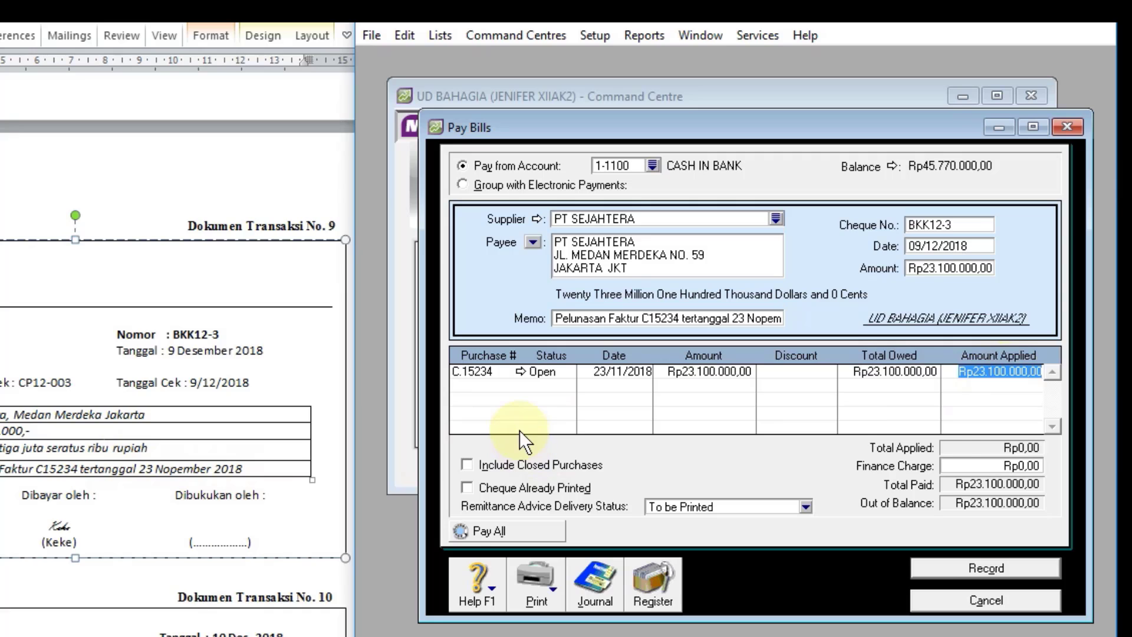
{"action": "key", "text": "Tab"}
{"action": "key", "text": "Tab"}
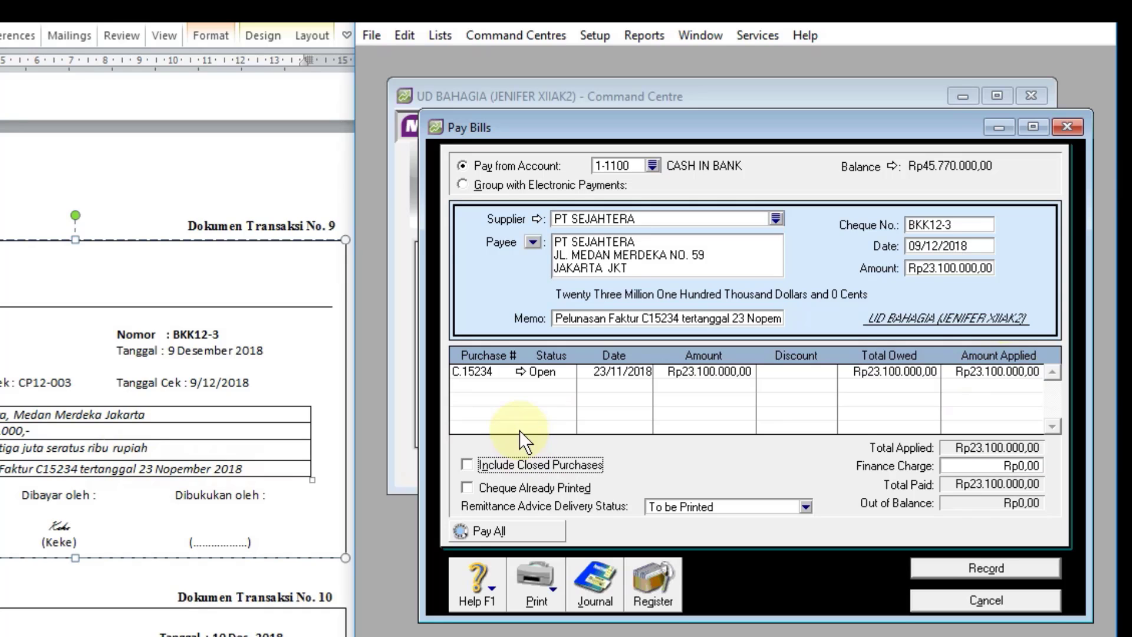
Step: Review the recap of the PT SEJAHTERA bill payment and record it
{"action": "key", "text": "ctrl+r"}
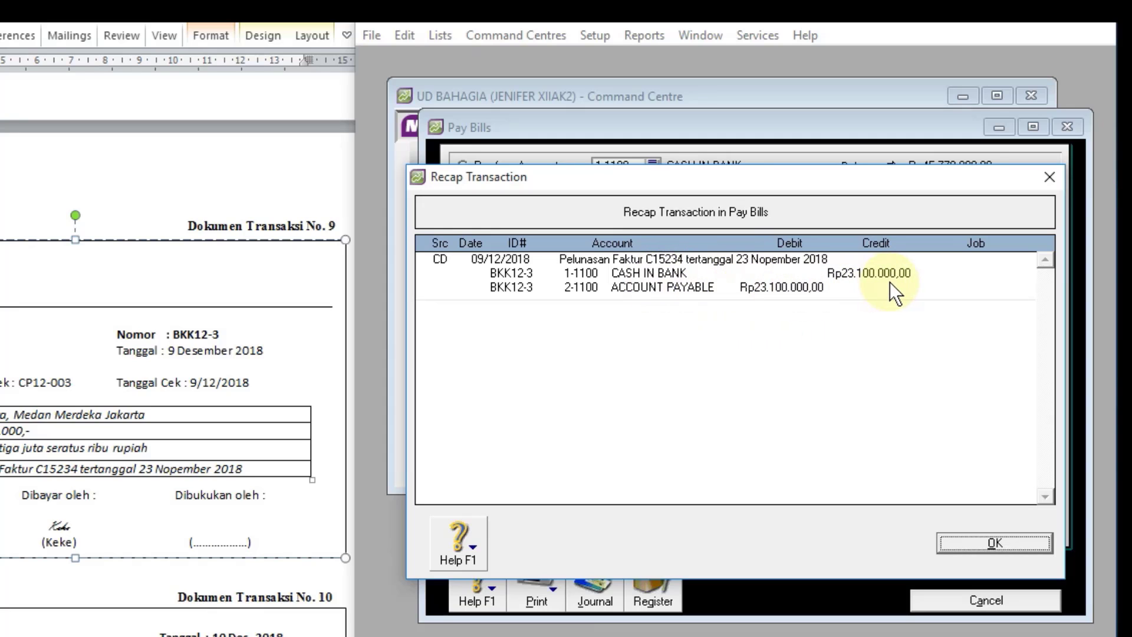
{"action": "left_click", "coordinate": [1000, 543]}
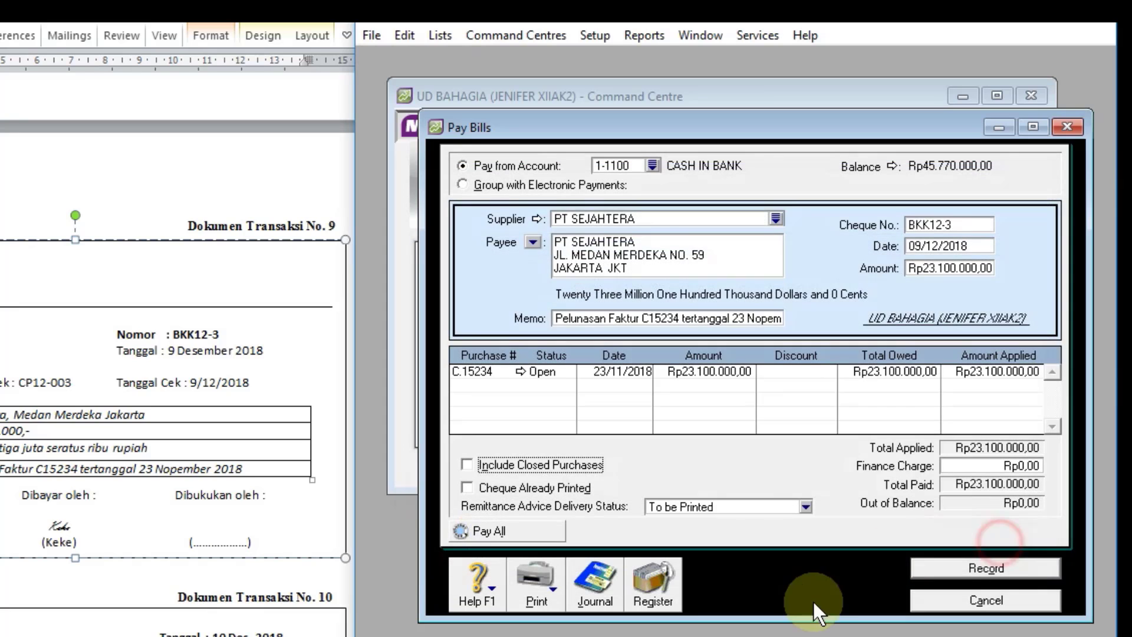
{"action": "left_click", "coordinate": [1005, 569]}
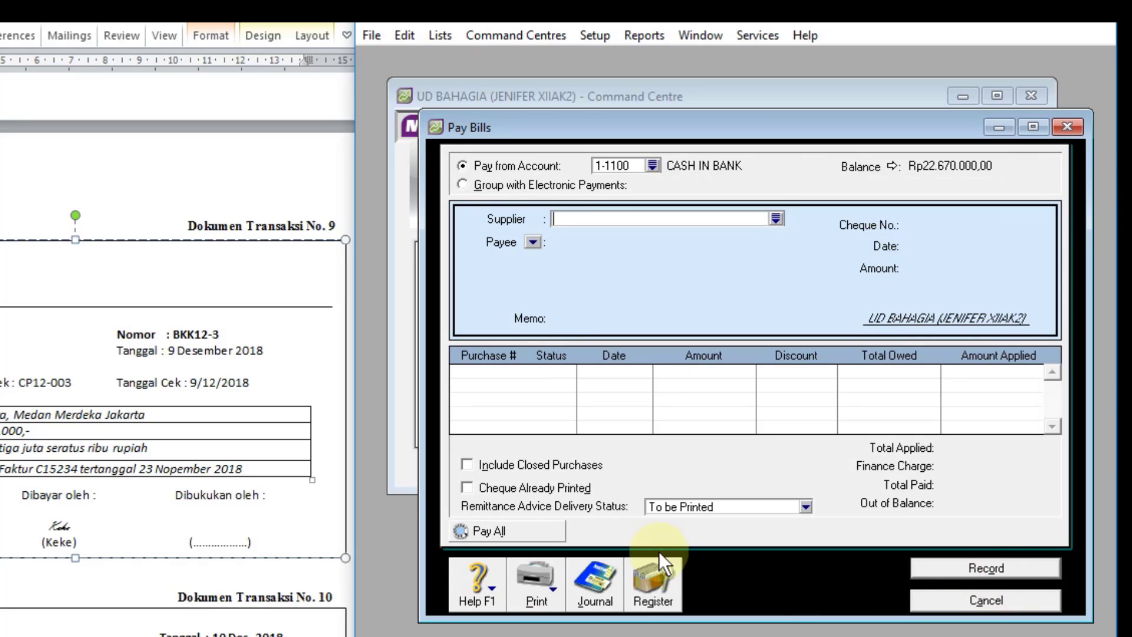
Step: Check the BKK12-3 entry in the disbursements journal, and close the journal and the Pay Bills window
{"action": "left_click", "coordinate": [614, 598]}
{"action": "scroll", "coordinate": [756, 358], "scroll_direction": "down", "scroll_amount": 5}
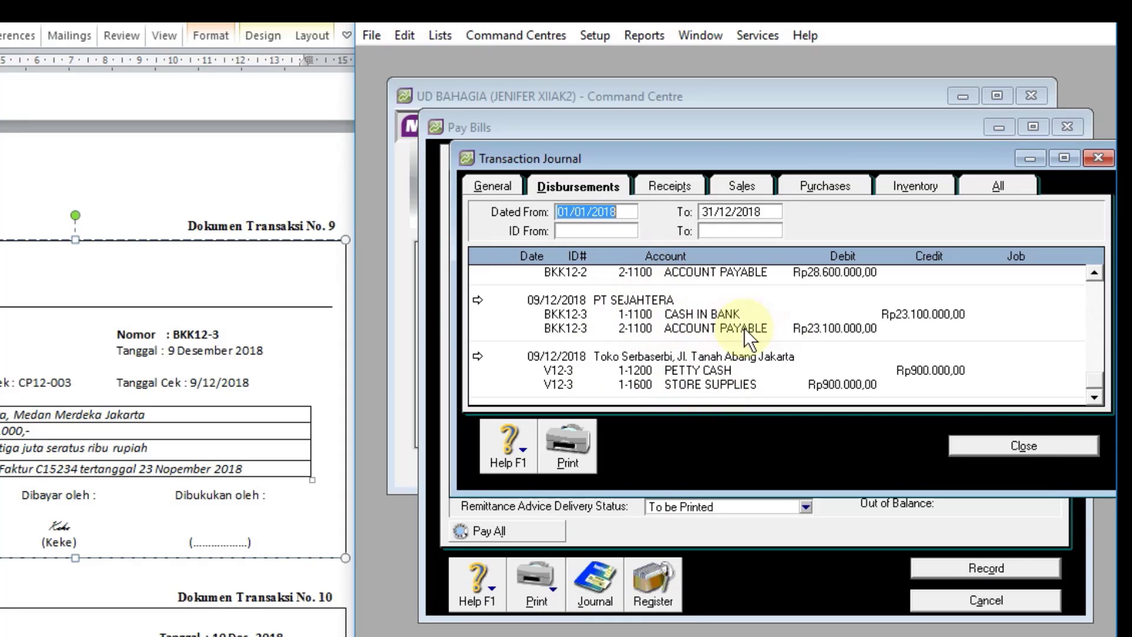
{"action": "left_click", "coordinate": [1024, 449]}
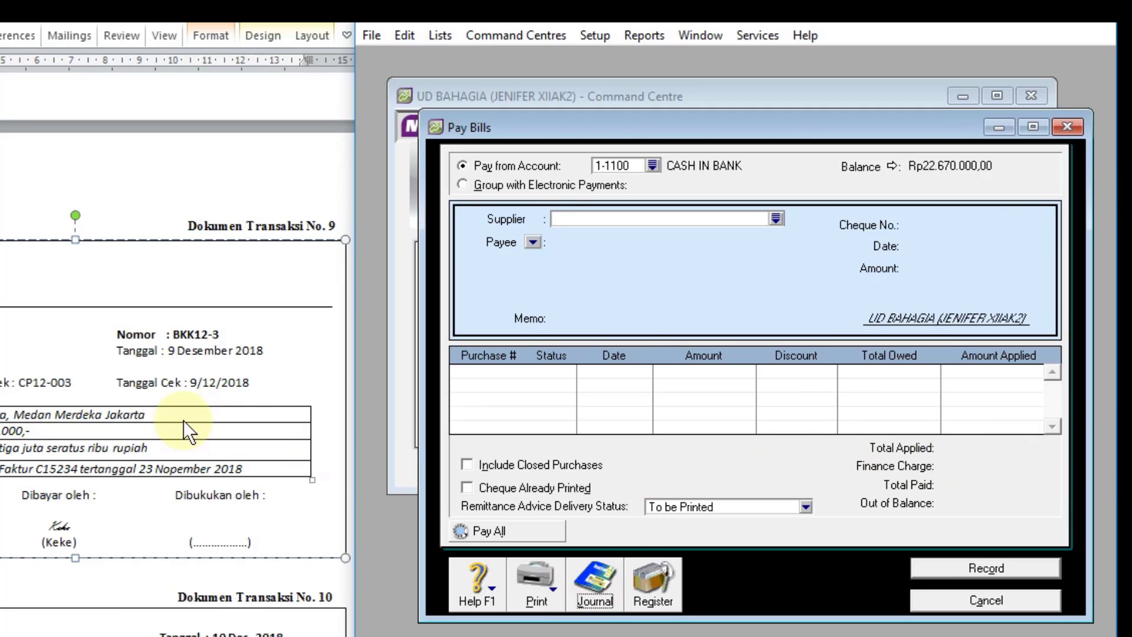
{"action": "scroll", "coordinate": [183, 420], "scroll_direction": "down", "scroll_amount": 8}
{"action": "scroll", "coordinate": [182, 420], "scroll_direction": "down", "scroll_amount": 1}
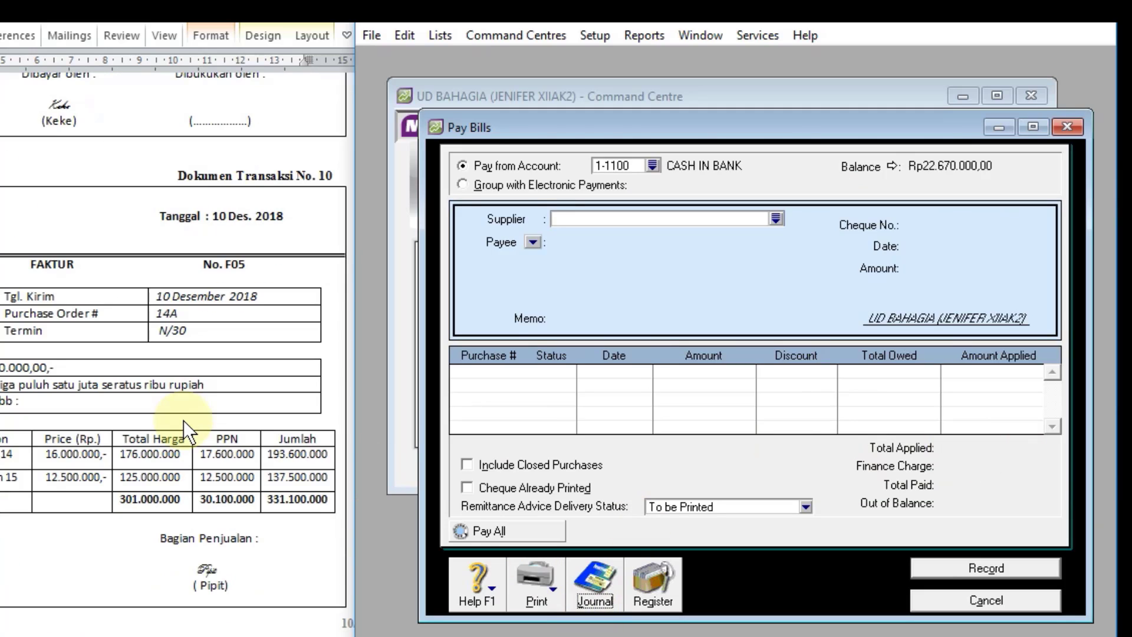
{"action": "left_click", "coordinate": [987, 602]}
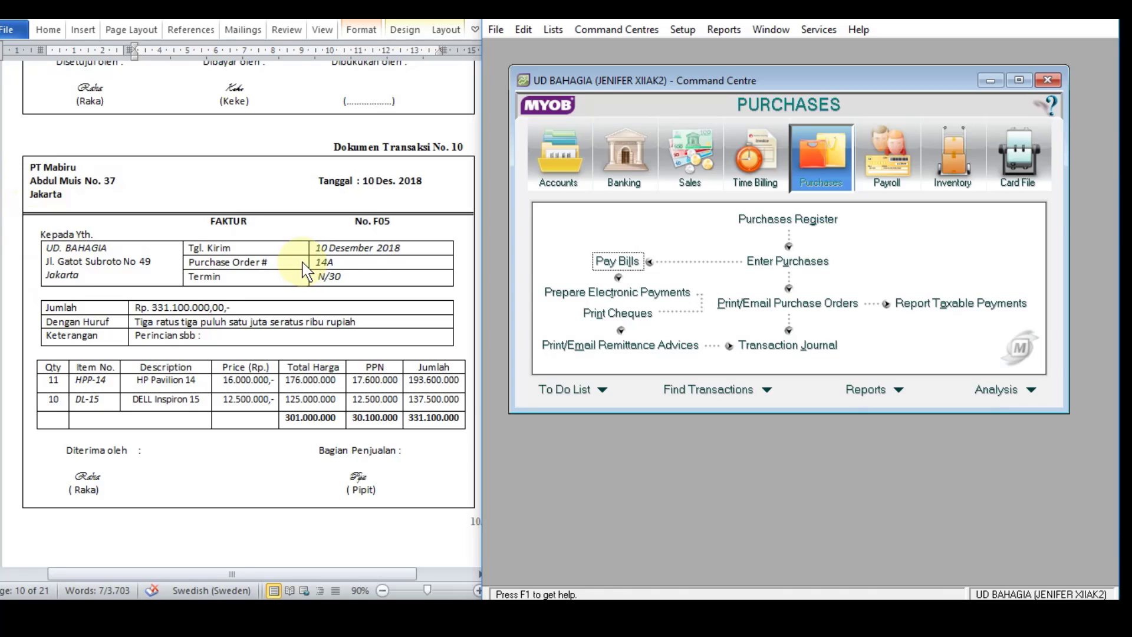
Step: Start a new purchase bill for transaction document 10 with PT MABIRU as the supplier
{"action": "left_click", "coordinate": [829, 164]}
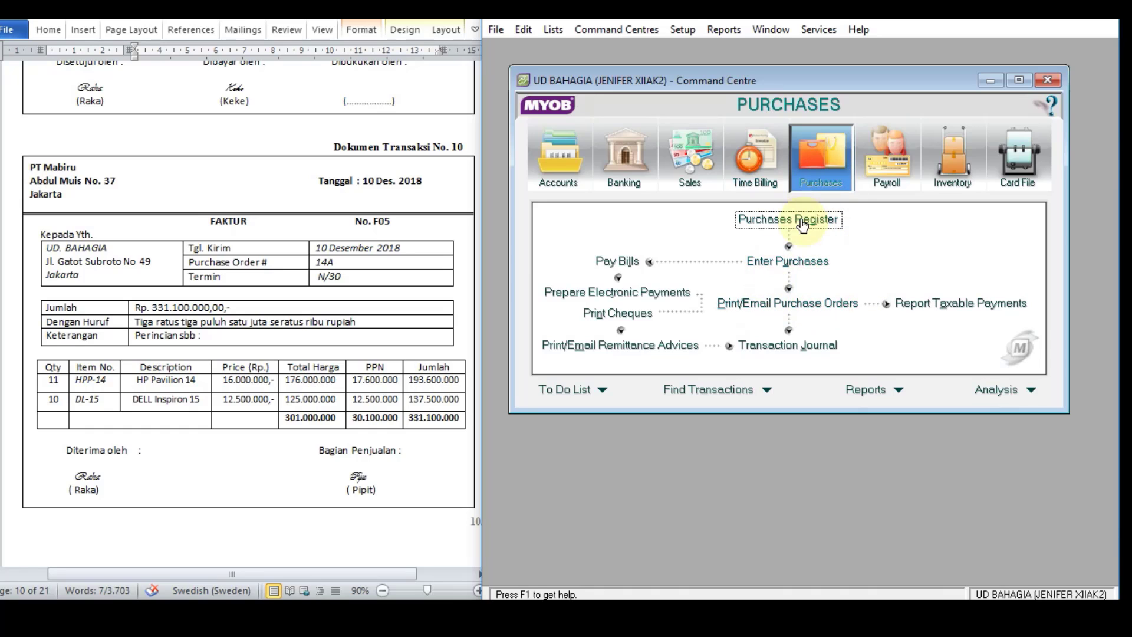
{"action": "left_click", "coordinate": [785, 260]}
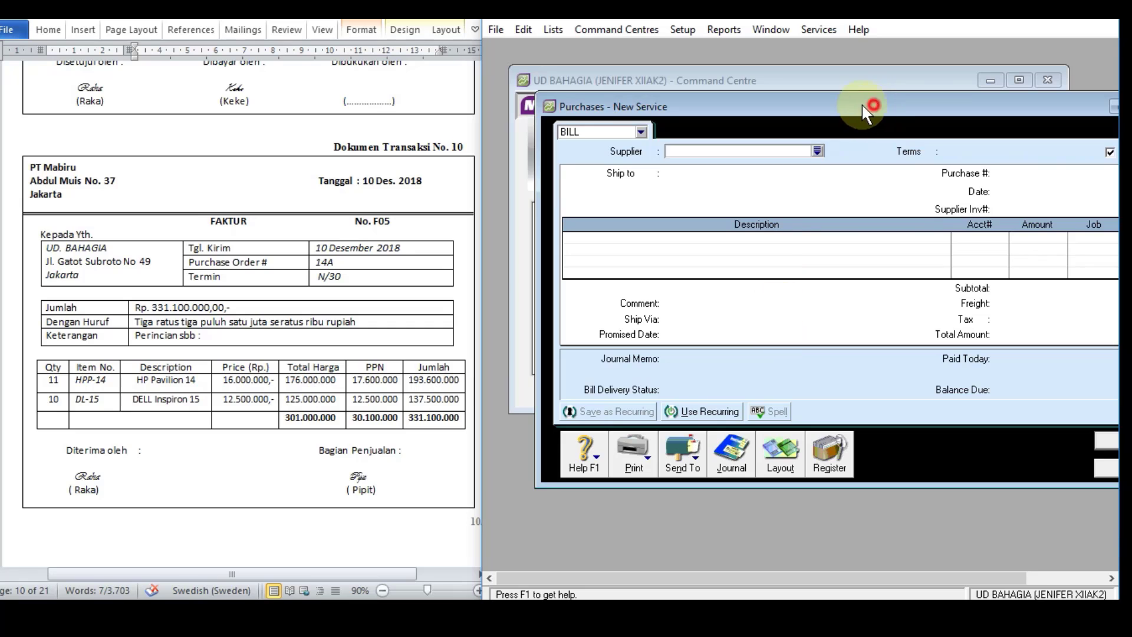
{"action": "left_click_drag", "start_coordinate": [861, 104], "coordinate": [798, 99]}
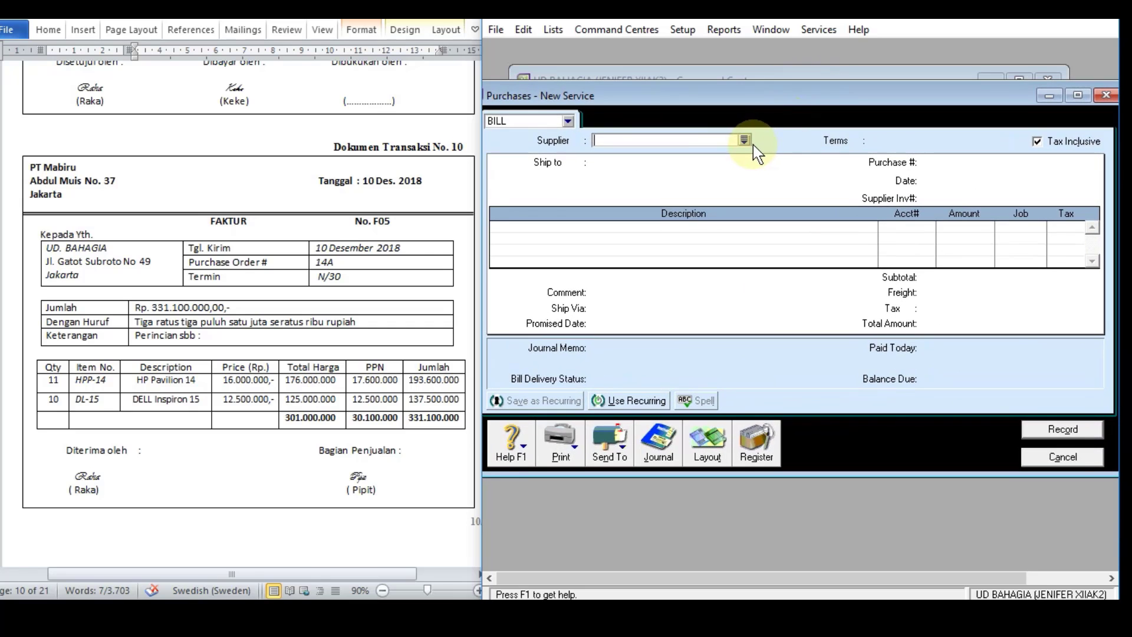
{"action": "left_click", "coordinate": [746, 140]}
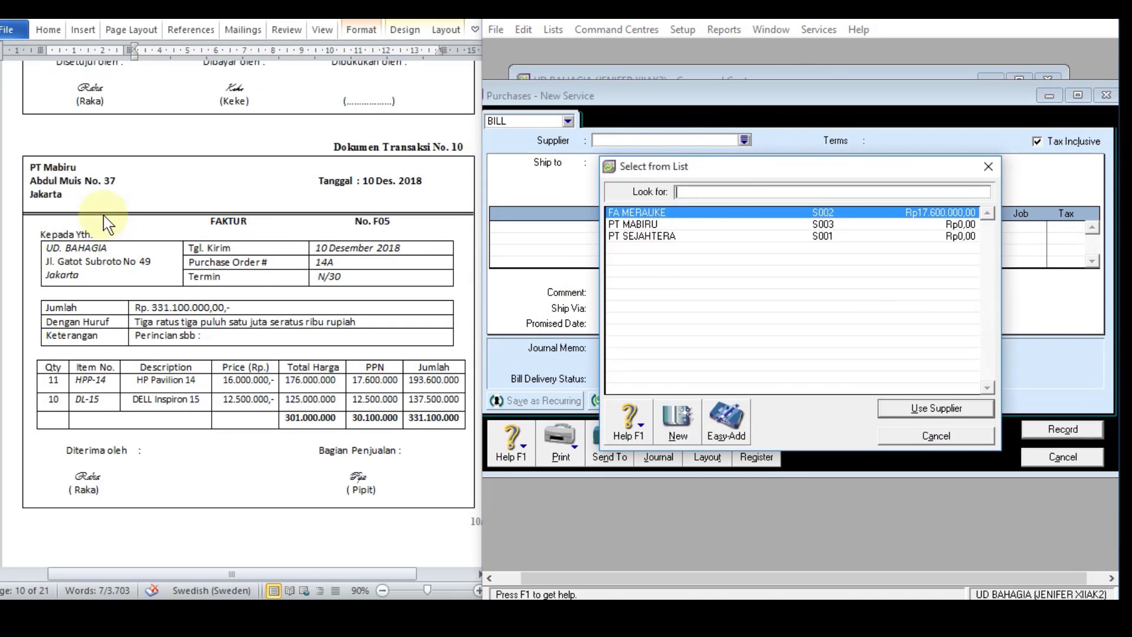
{"action": "double_click", "coordinate": [644, 225]}
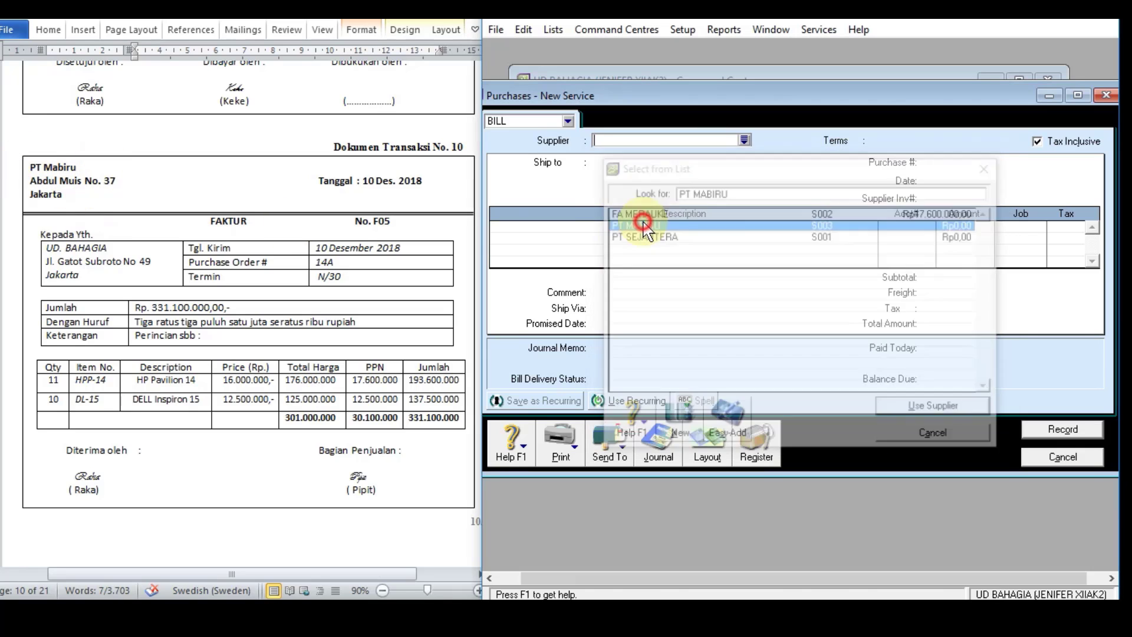
Step: Turn off tax-inclusive pricing and fill the bill header with purchase number F05, date 10/12/2018 and supplier invoice number 14A
{"action": "left_click", "coordinate": [1042, 143]}
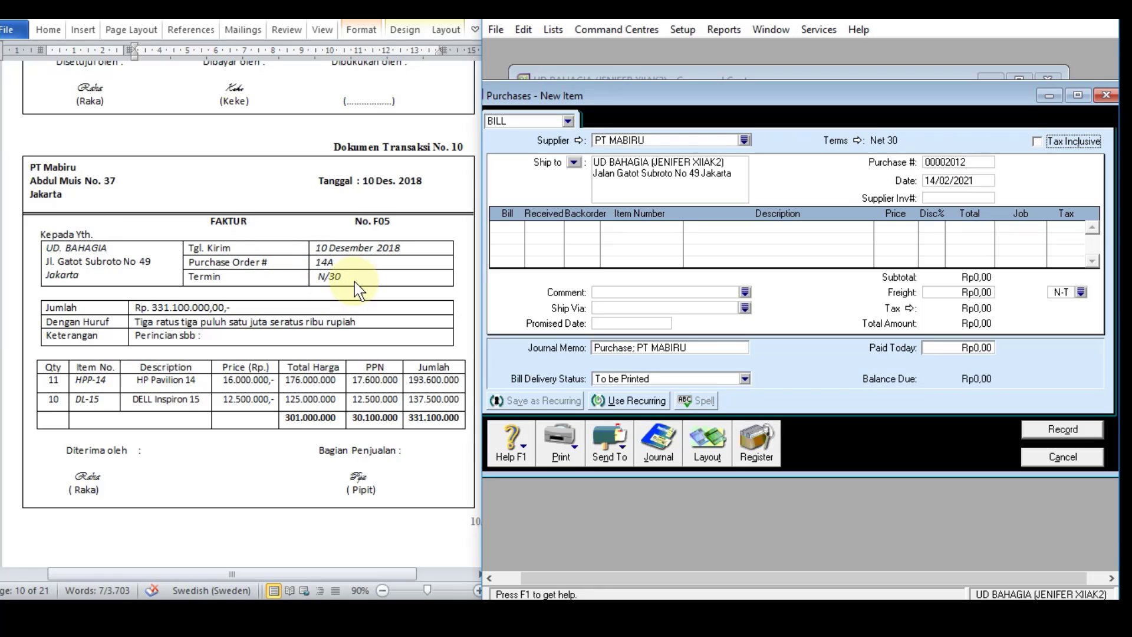
{"action": "left_click", "coordinate": [954, 164]}
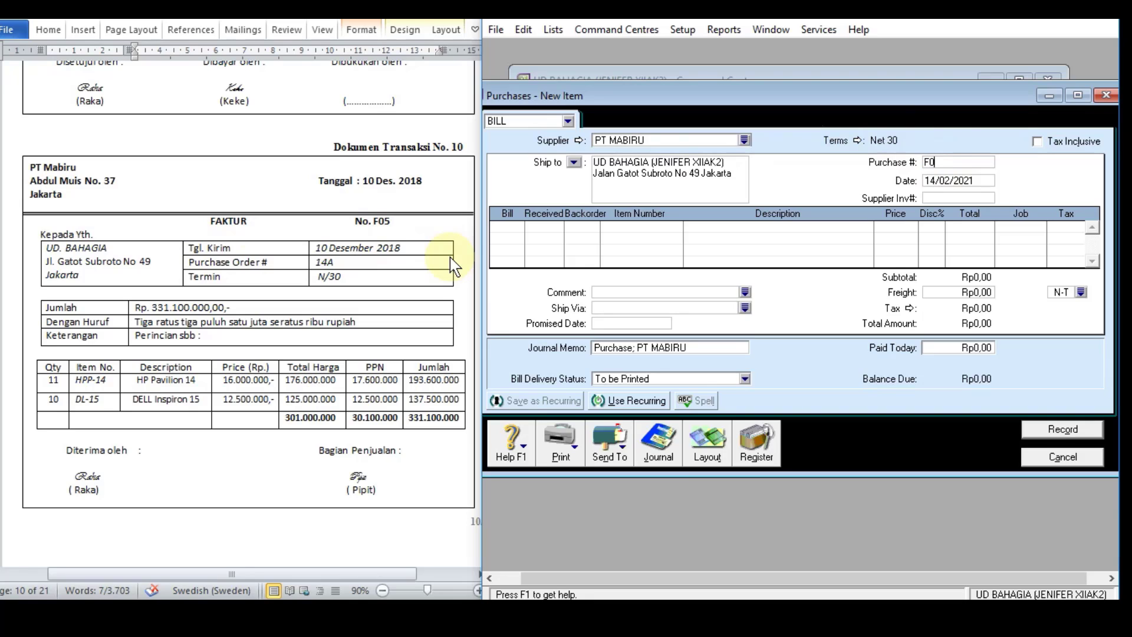
{"action": "left_click", "coordinate": [954, 180]}
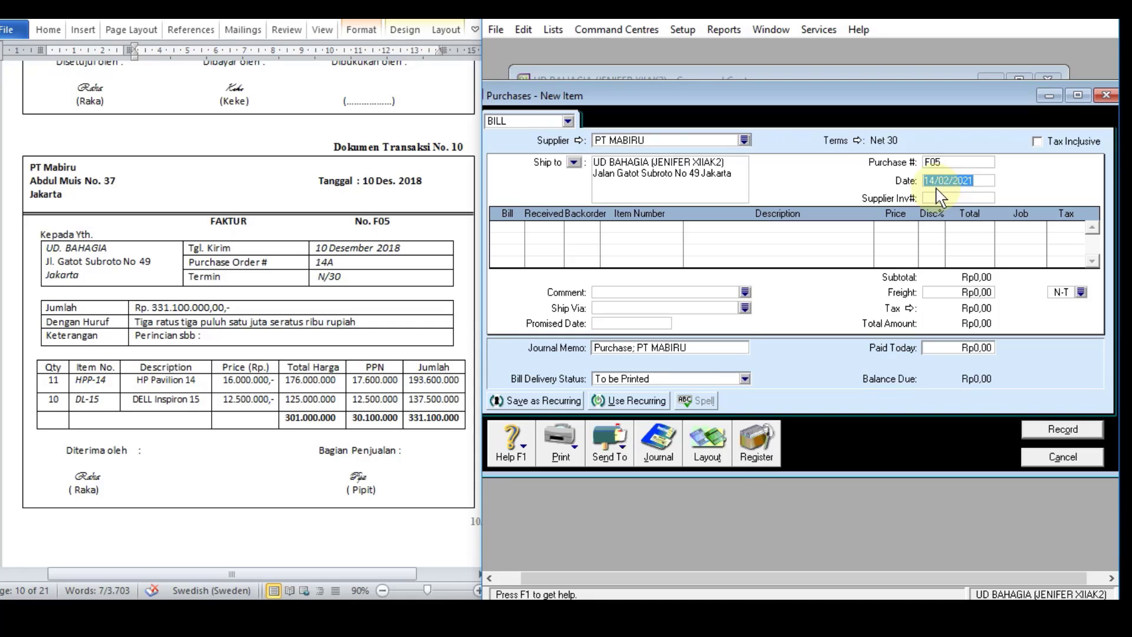
{"action": "type", "text": "1"}
{"action": "type", "text": "0/12/201"}
{"action": "type", "text": "8"}
{"action": "key", "text": "Tab"}
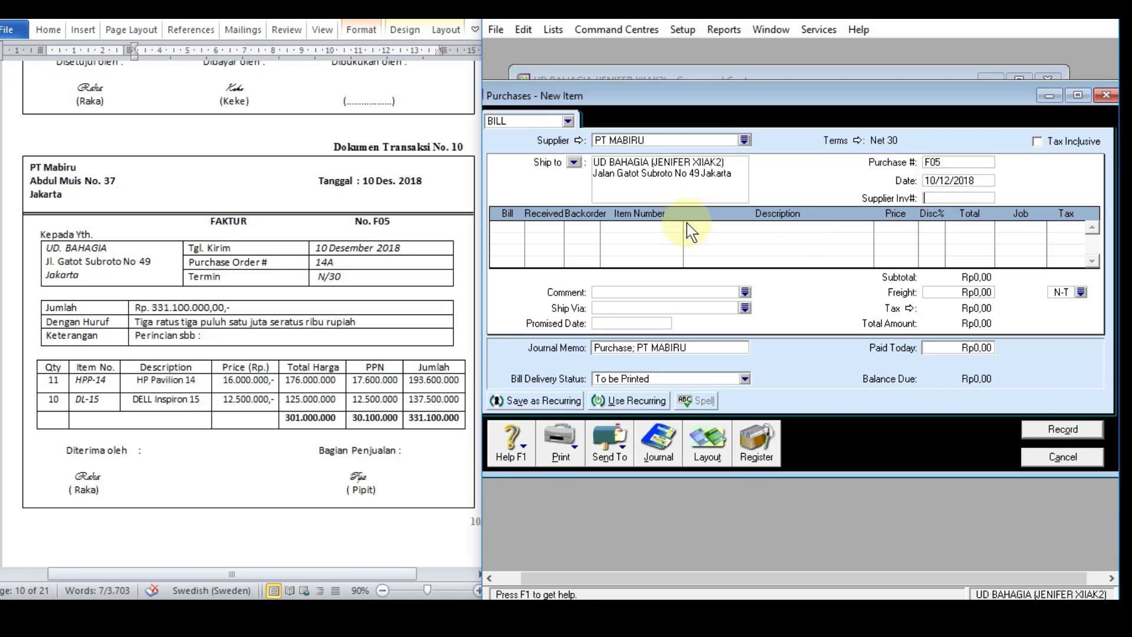
{"action": "type", "text": "14"}
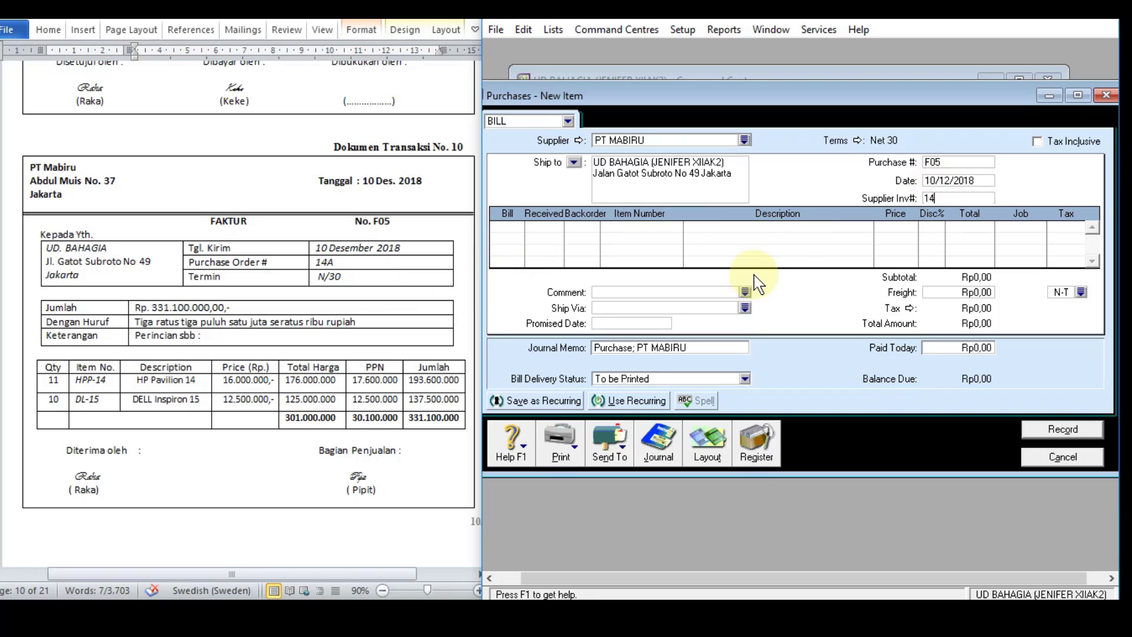
{"action": "type", "text": "A"}
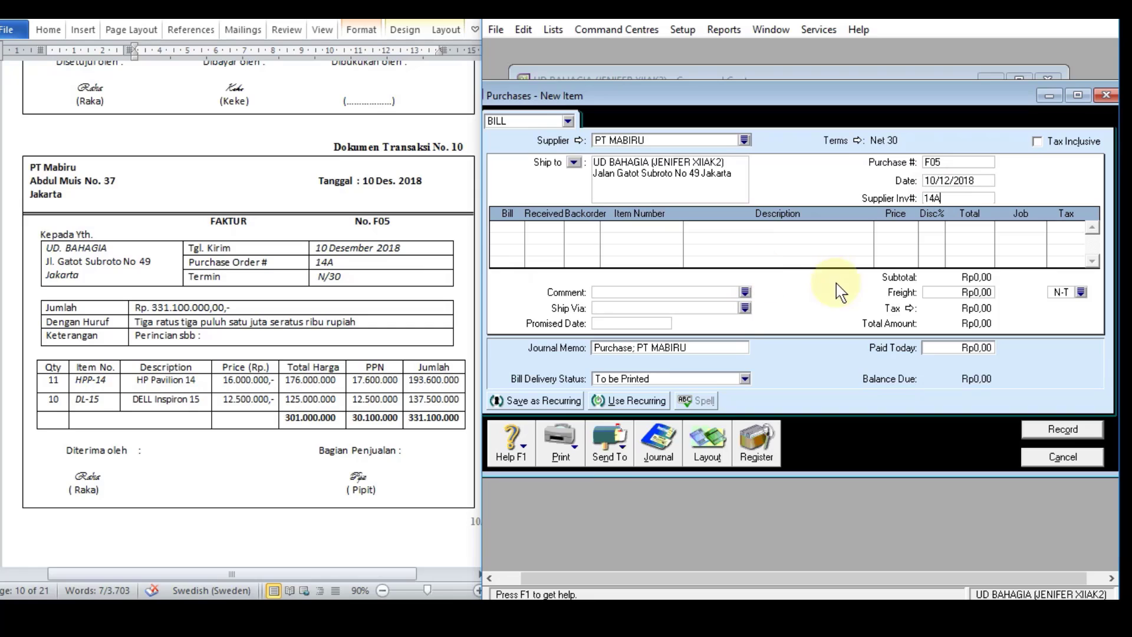
Step: Add a bill line for 11 units of item HPP-14 at a price of Rp16.000.000
{"action": "left_click", "coordinate": [506, 228]}
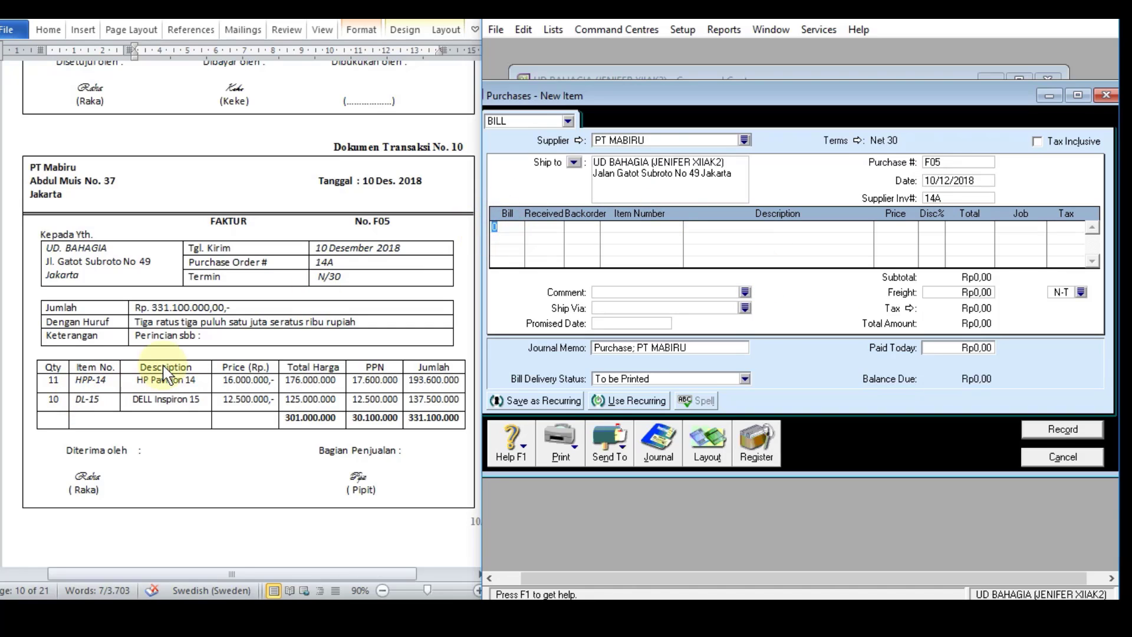
{"action": "type", "text": "11"}
{"action": "key", "text": "Tab"}
{"action": "key", "text": "Tab"}
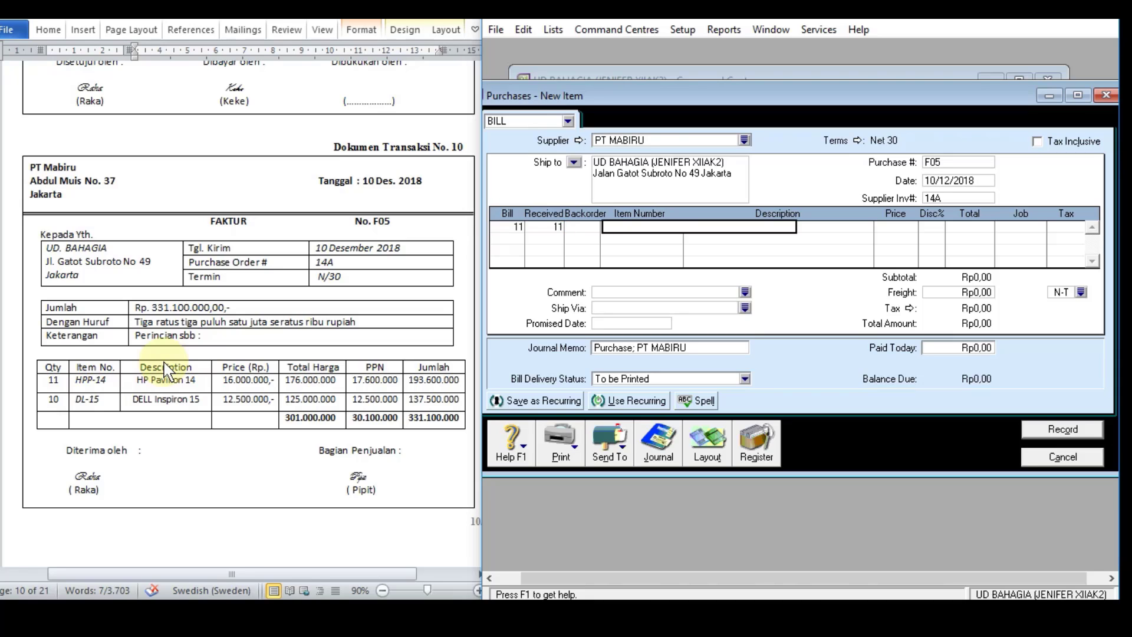
{"action": "type", "text": "HPP-14"}
{"action": "key", "text": "Tab"}
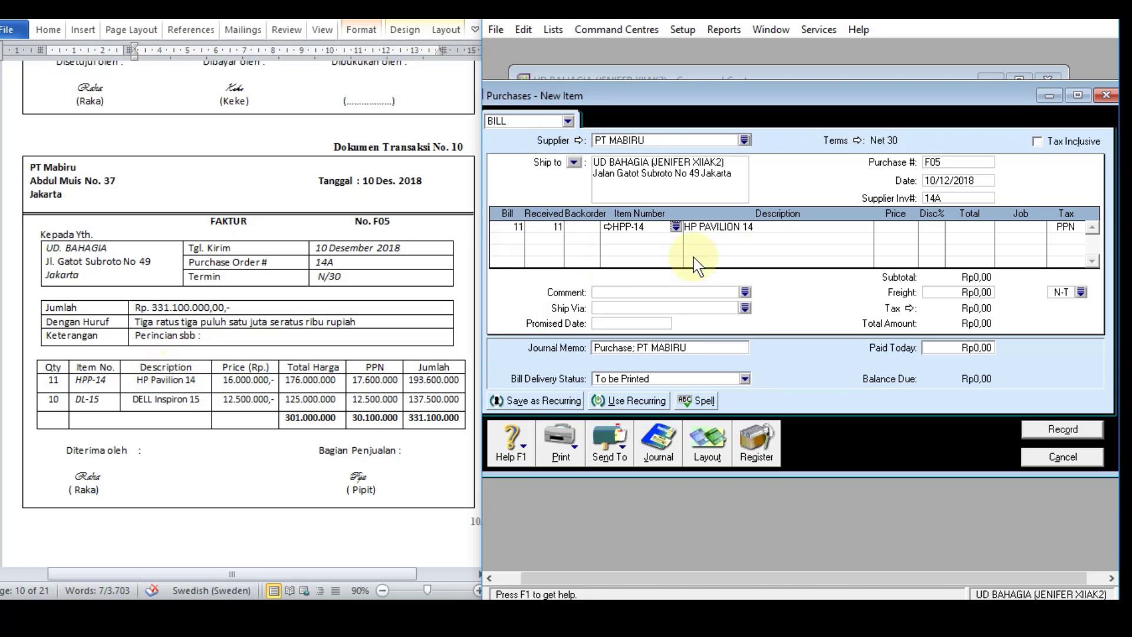
{"action": "left_click", "coordinate": [889, 227]}
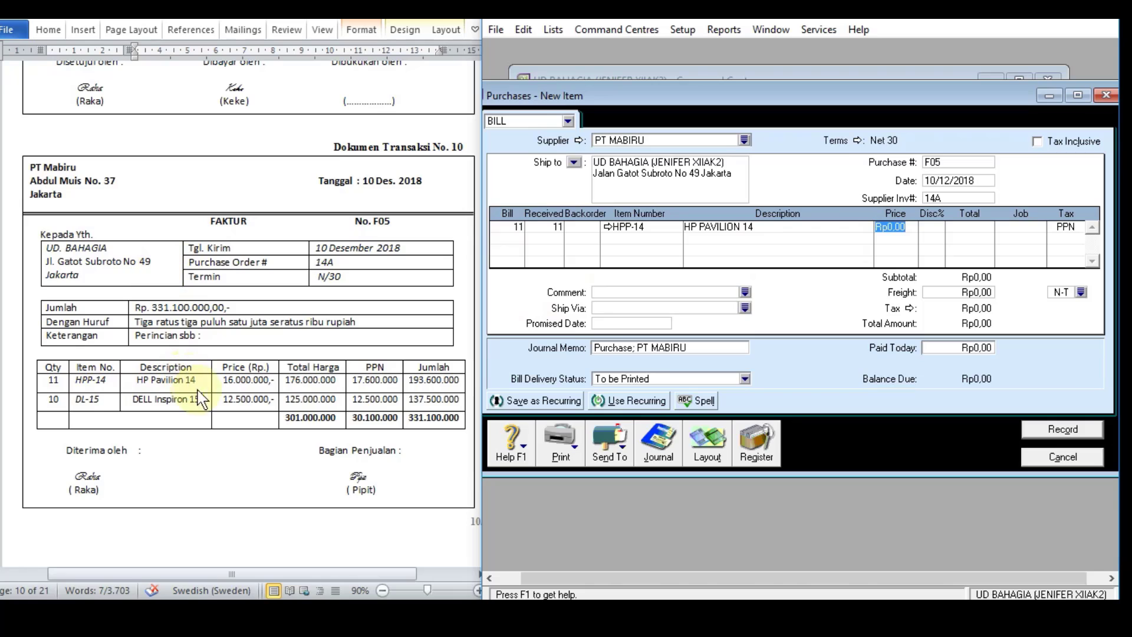
{"action": "type", "text": "16"}
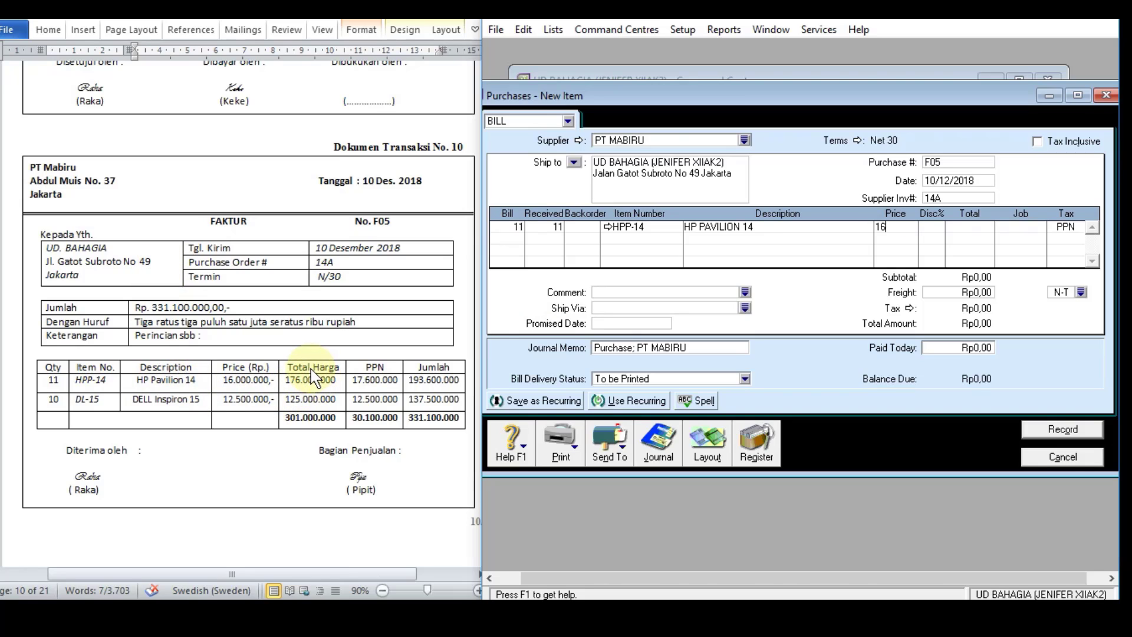
{"action": "type", "text": "000000"}
{"action": "key", "text": "Return"}
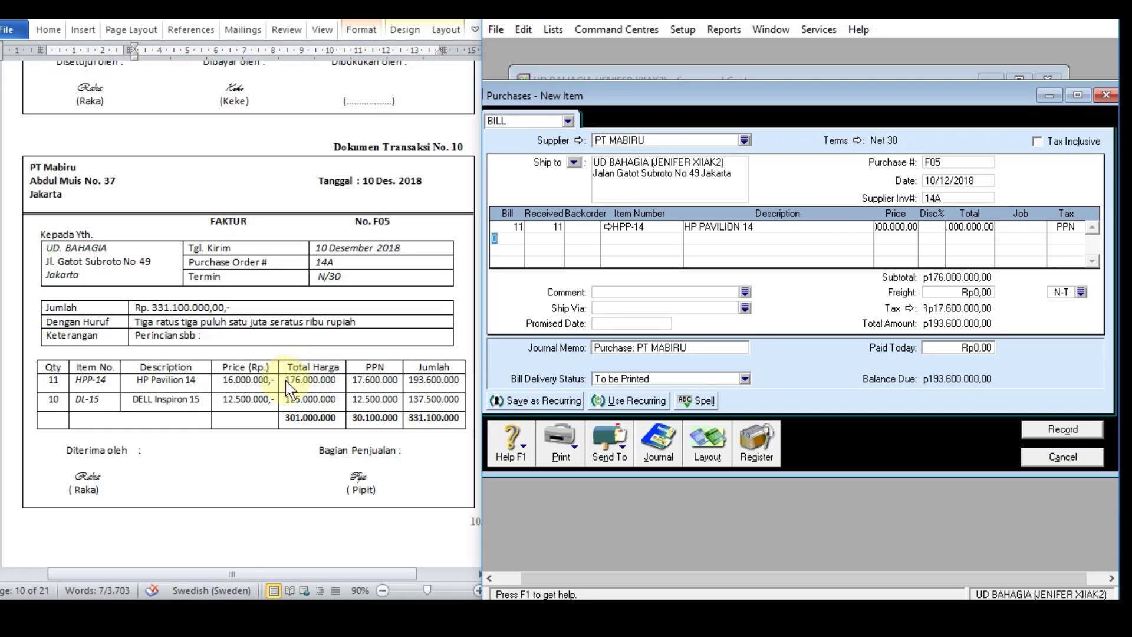
Step: Add a second bill line for 10 units of item DL-15 at Rp12.500.000 and check both line totals
{"action": "type", "text": "10"}
{"action": "key", "text": "Tab"}
{"action": "key", "text": "Tab"}
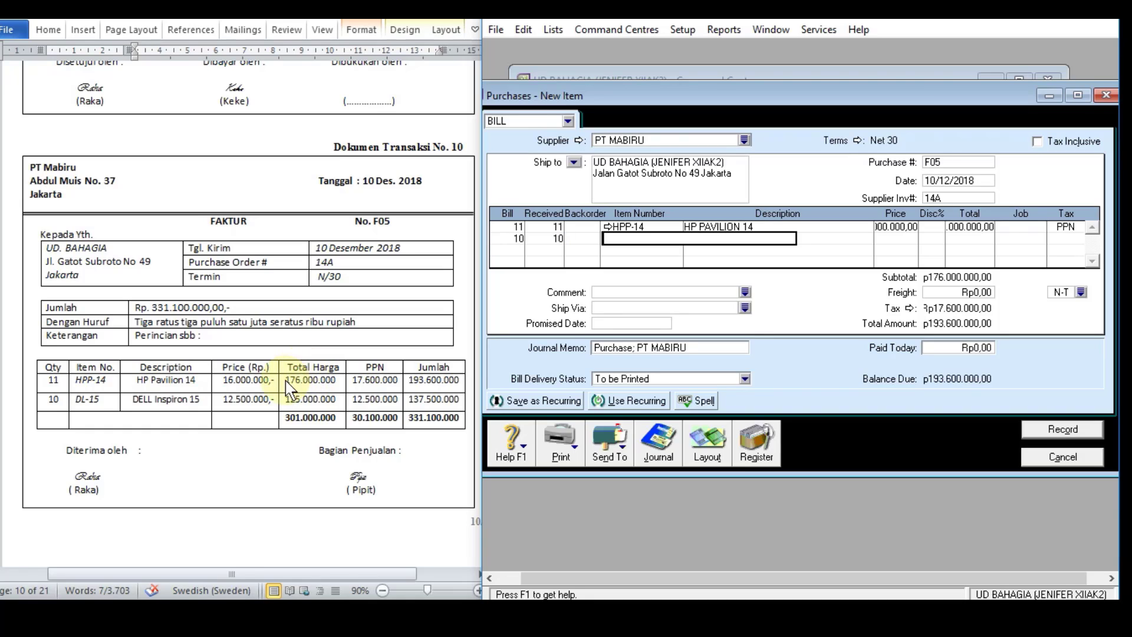
{"action": "type", "text": "DL-15"}
{"action": "key", "text": "Tab"}
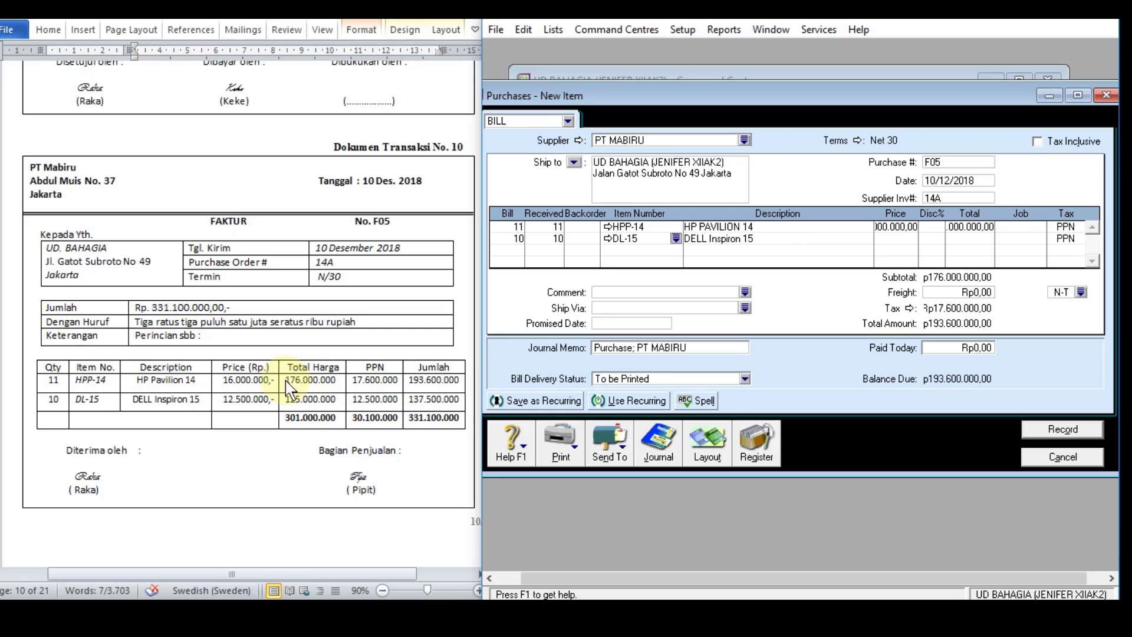
{"action": "left_click", "coordinate": [891, 238]}
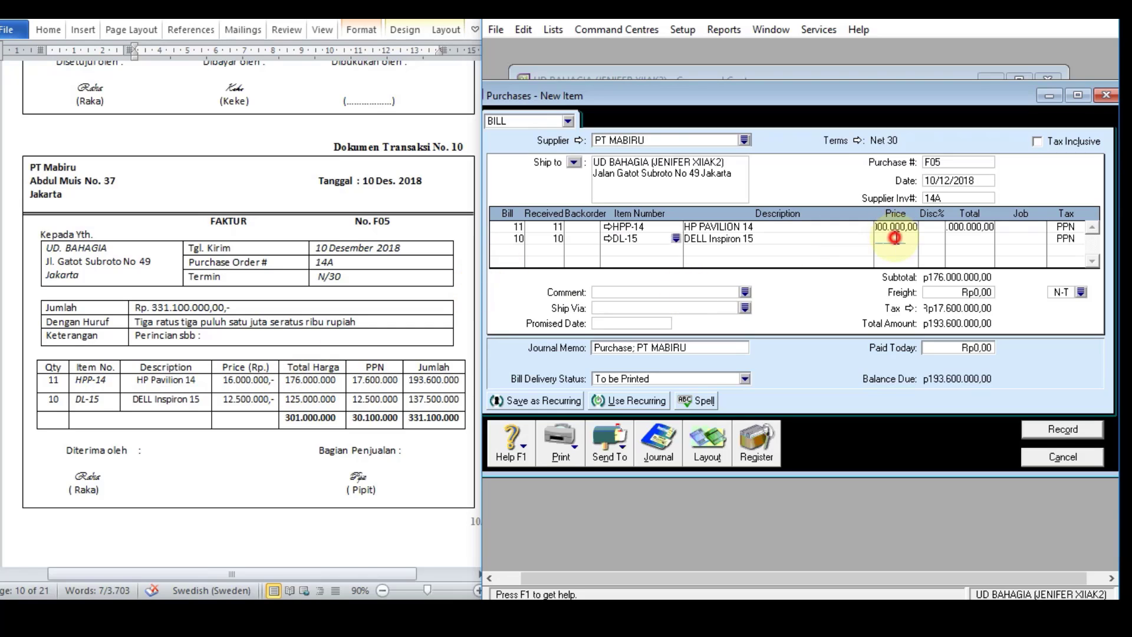
{"action": "type", "text": "1250"}
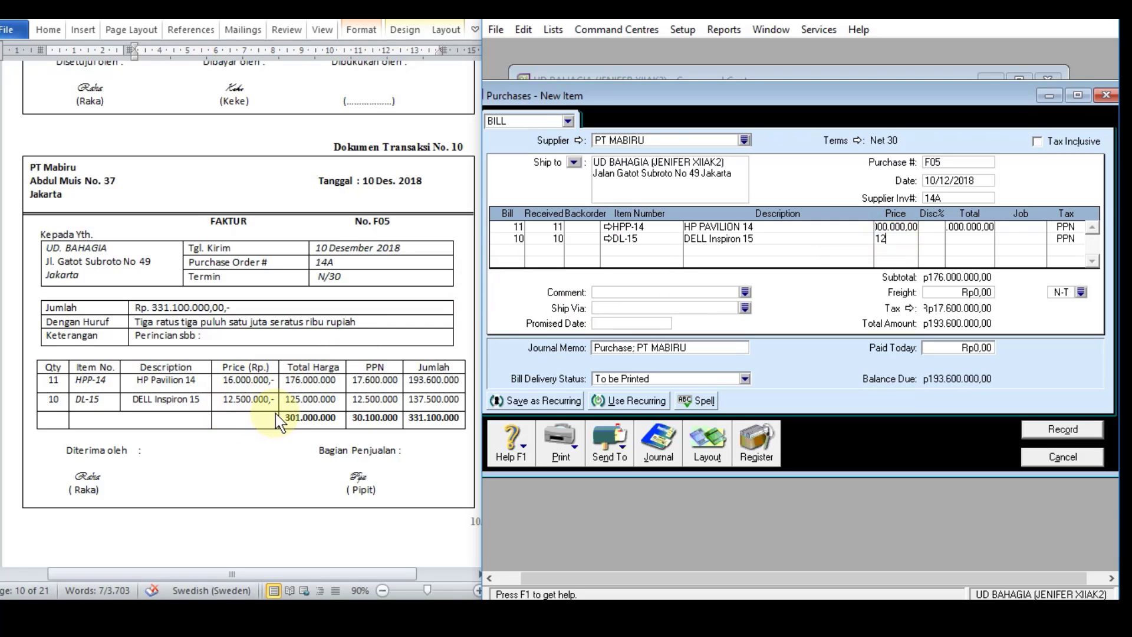
{"action": "type", "text": "0000"}
{"action": "key", "text": "Tab"}
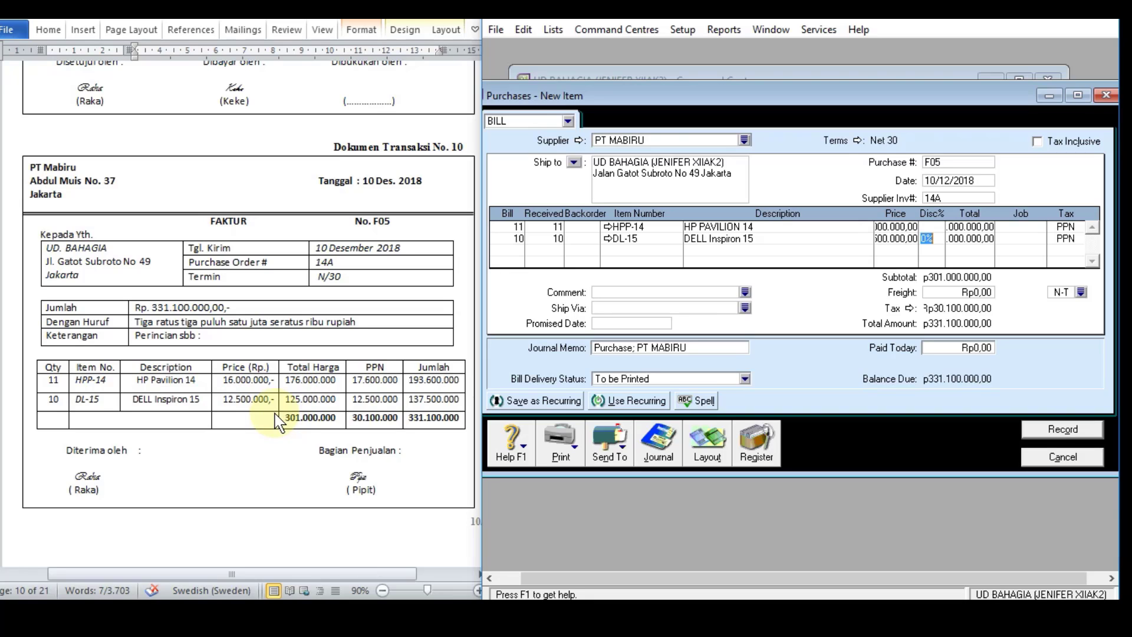
{"action": "left_click", "coordinate": [979, 229]}
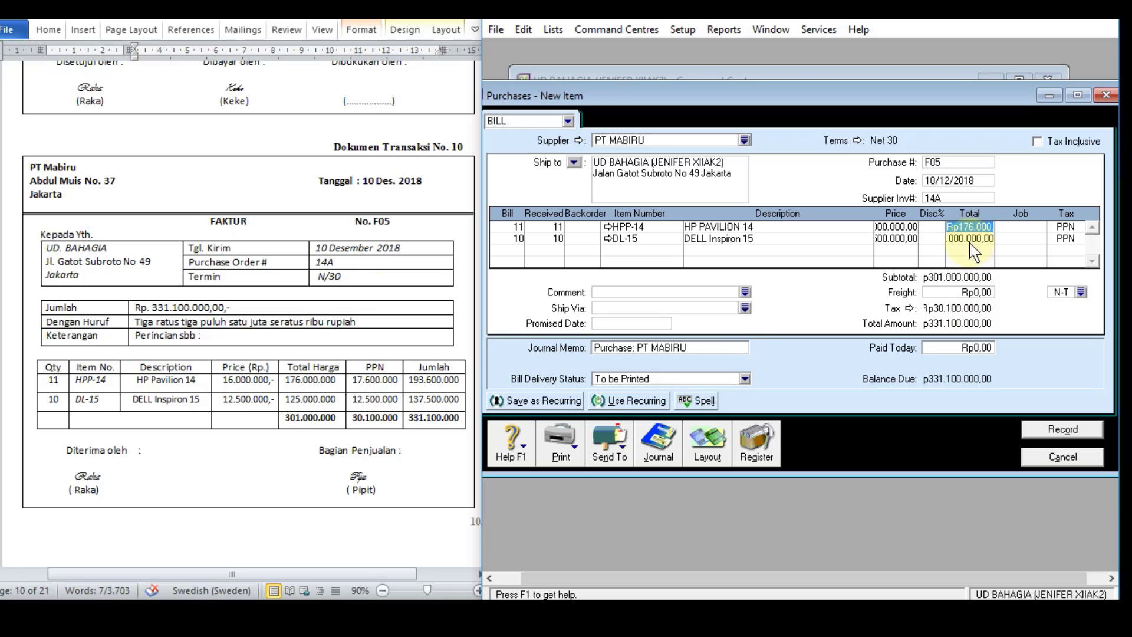
{"action": "left_click", "coordinate": [980, 240]}
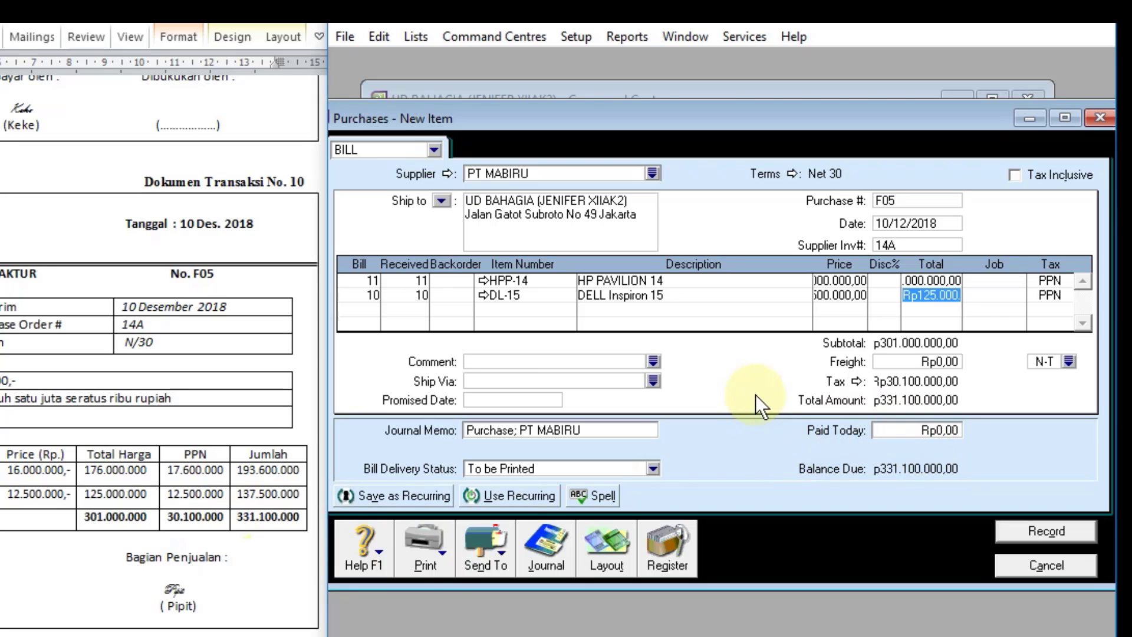
Step: Review the recap of bill F05 and record it, ignoring all spelling suggestions for Inspiron and declining the tax code change
{"action": "key", "text": "ctrl+r"}
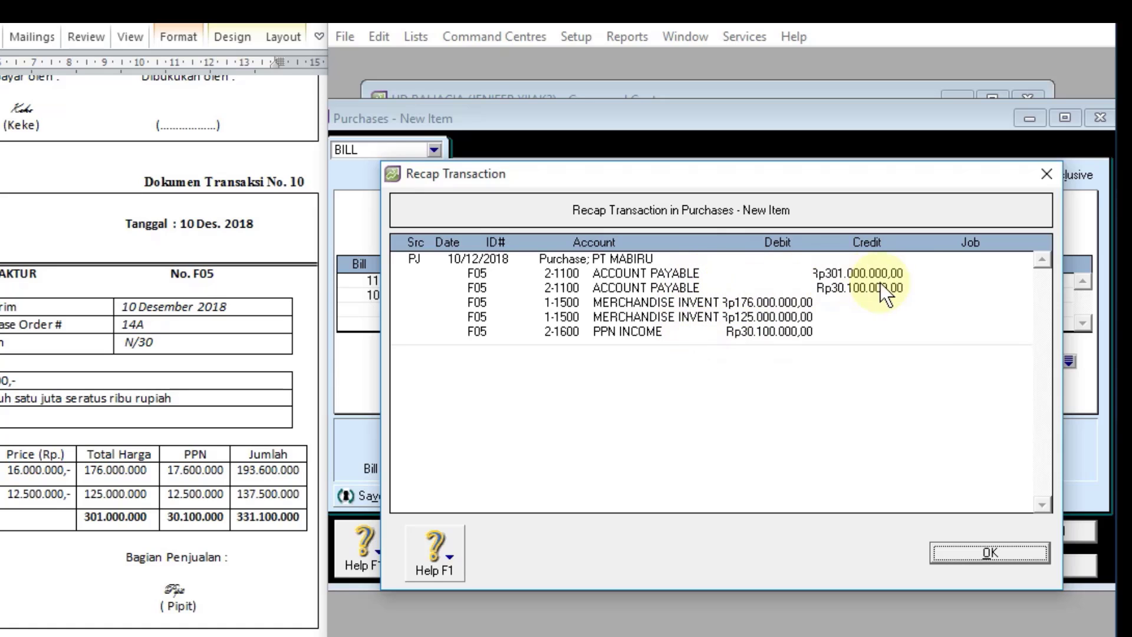
{"action": "left_click", "coordinate": [962, 557]}
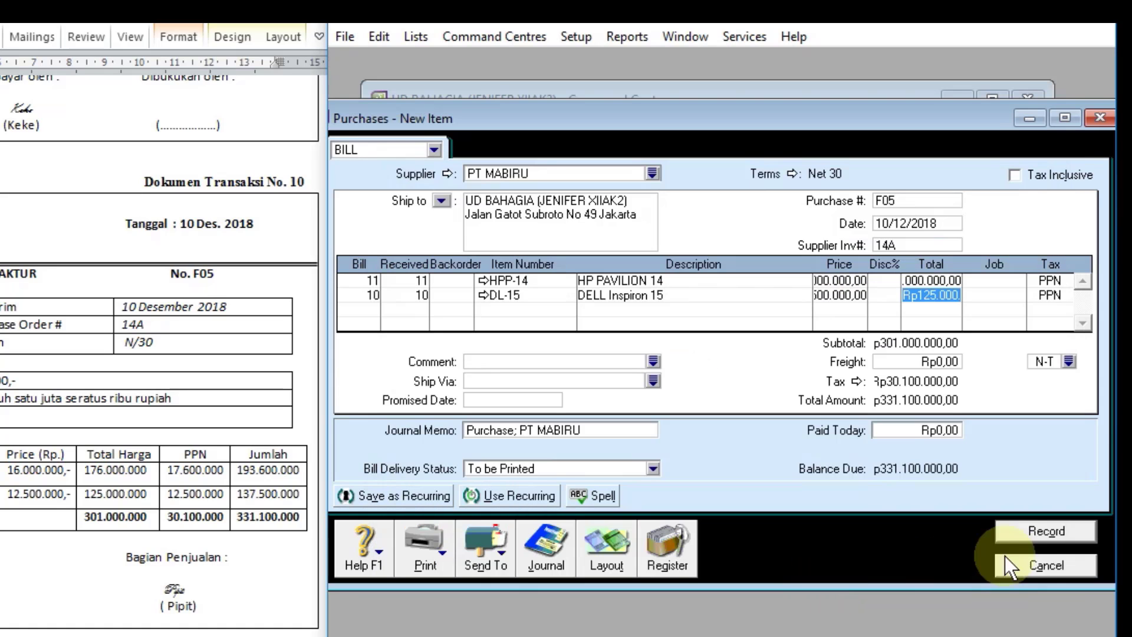
{"action": "left_click", "coordinate": [1055, 529]}
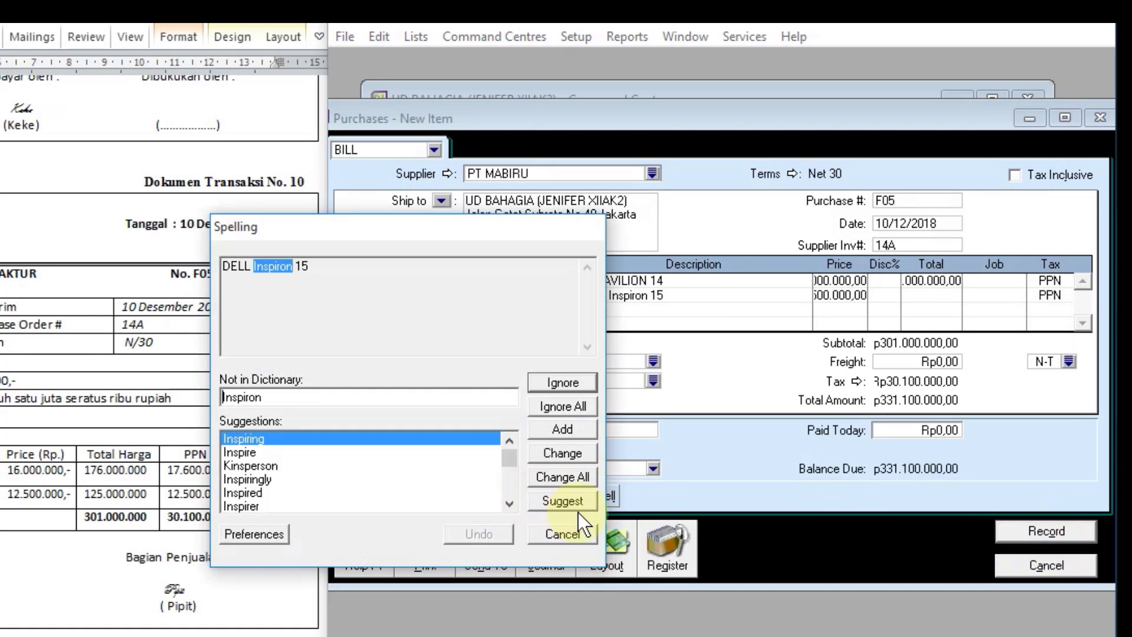
{"action": "left_click", "coordinate": [575, 406]}
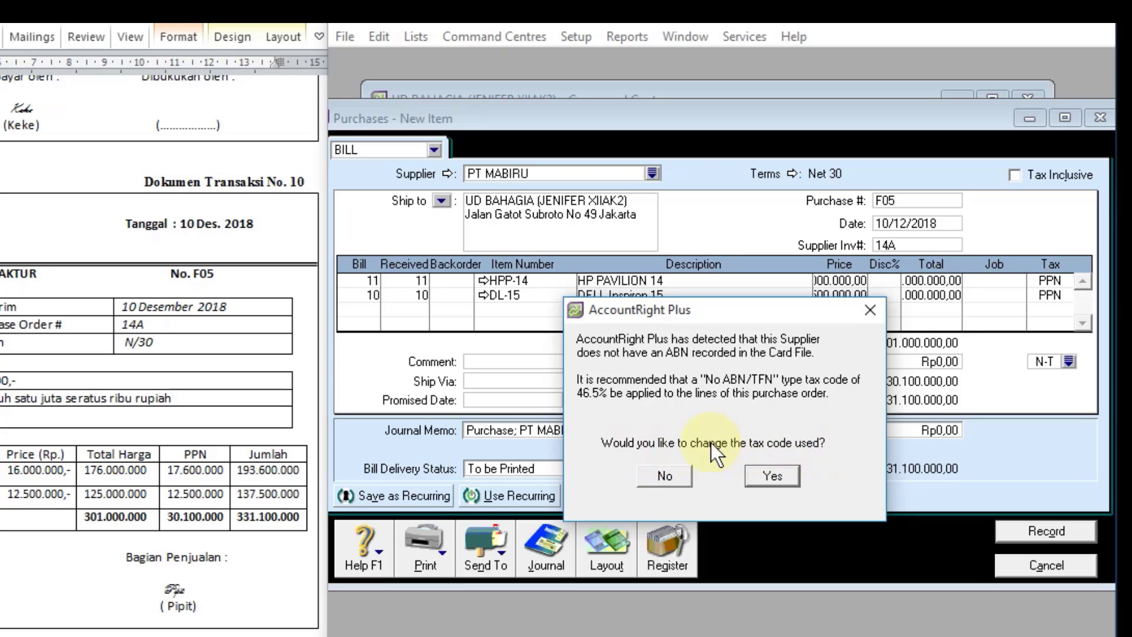
{"action": "left_click", "coordinate": [663, 475]}
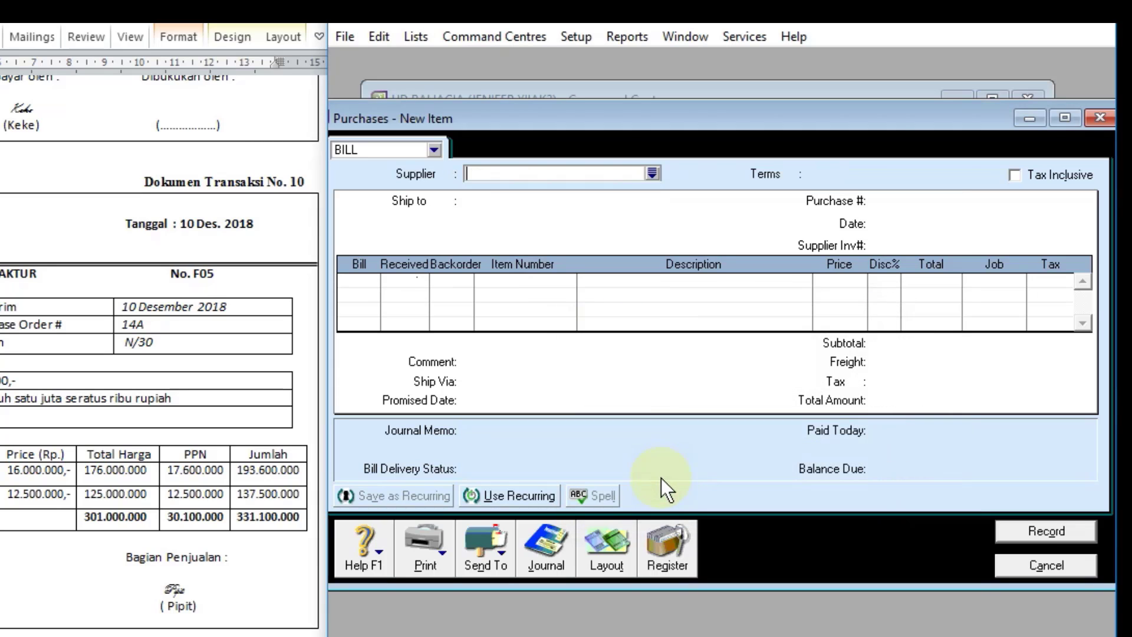
Step: Check the F05 entry in the purchases journal and close the journal
{"action": "left_click", "coordinate": [548, 563]}
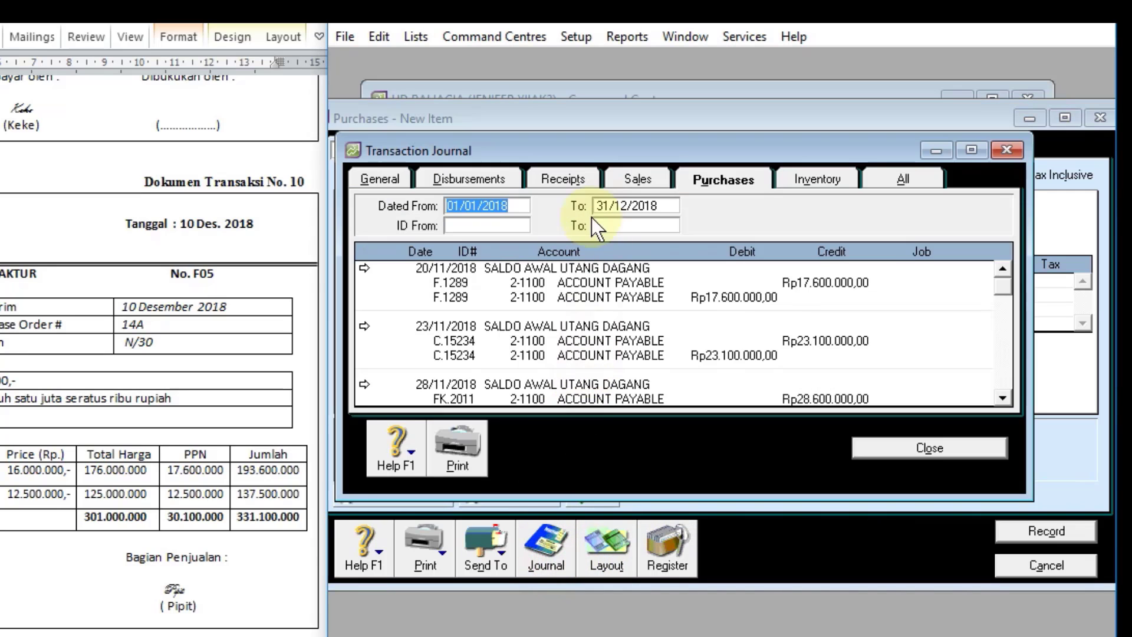
{"action": "scroll", "coordinate": [765, 303], "scroll_direction": "down", "scroll_amount": 3}
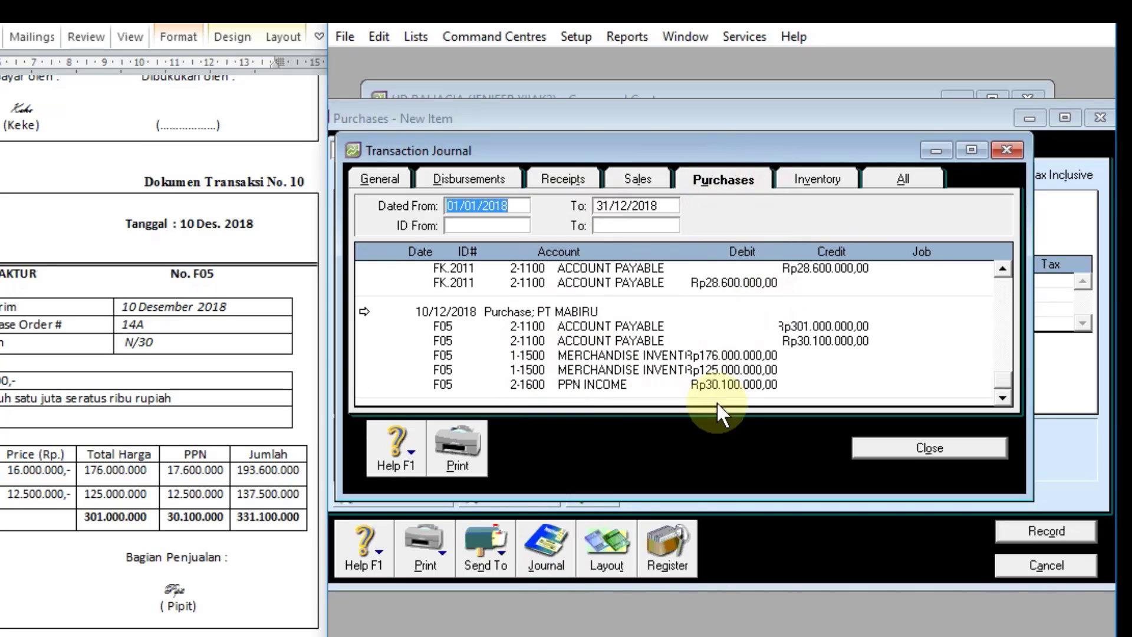
{"action": "left_click", "coordinate": [910, 450]}
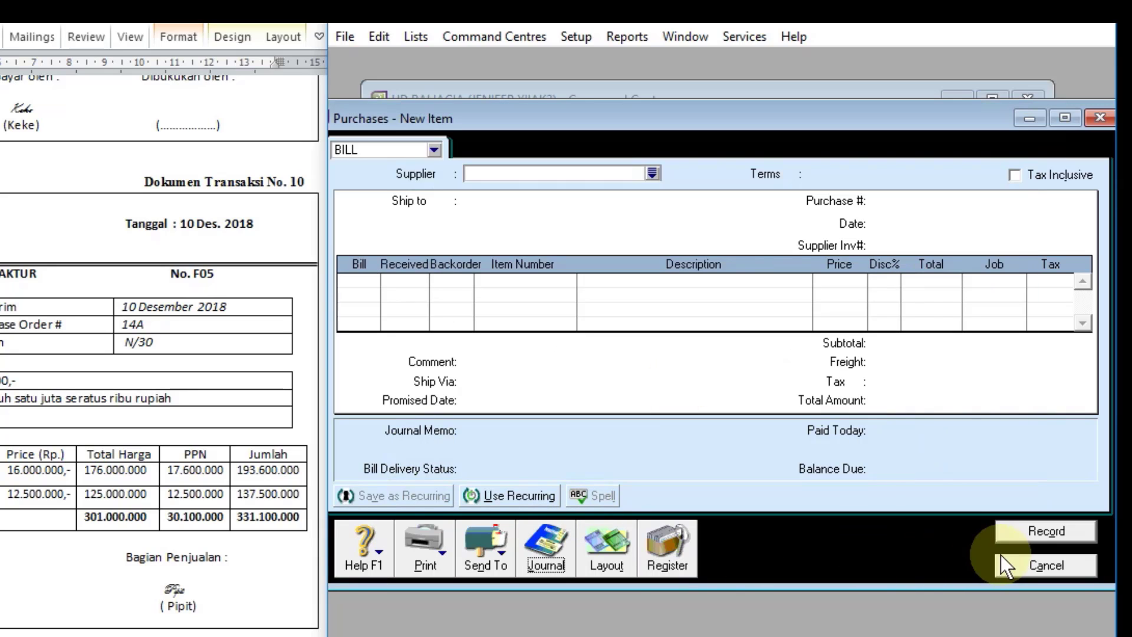
Step: Reopen purchase entry for transaction document 11, the debit note, and choose PT MABIRU as the supplier
{"action": "scroll", "coordinate": [87, 398], "scroll_direction": "down", "scroll_amount": 10}
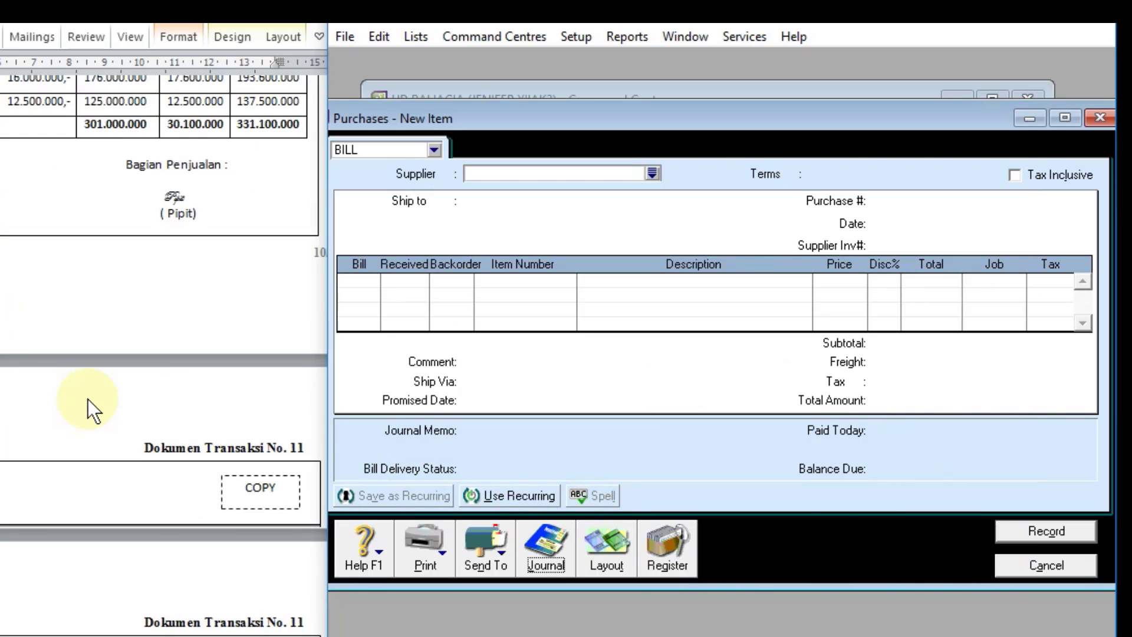
{"action": "scroll", "coordinate": [87, 399], "scroll_direction": "down", "scroll_amount": 2}
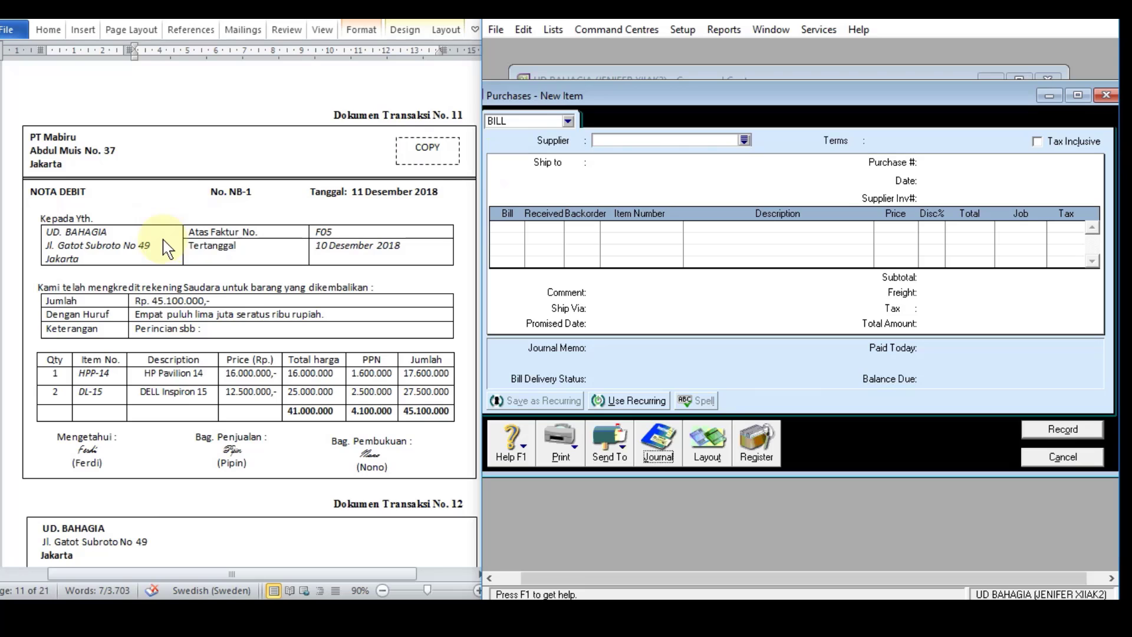
{"action": "left_click", "coordinate": [1054, 457]}
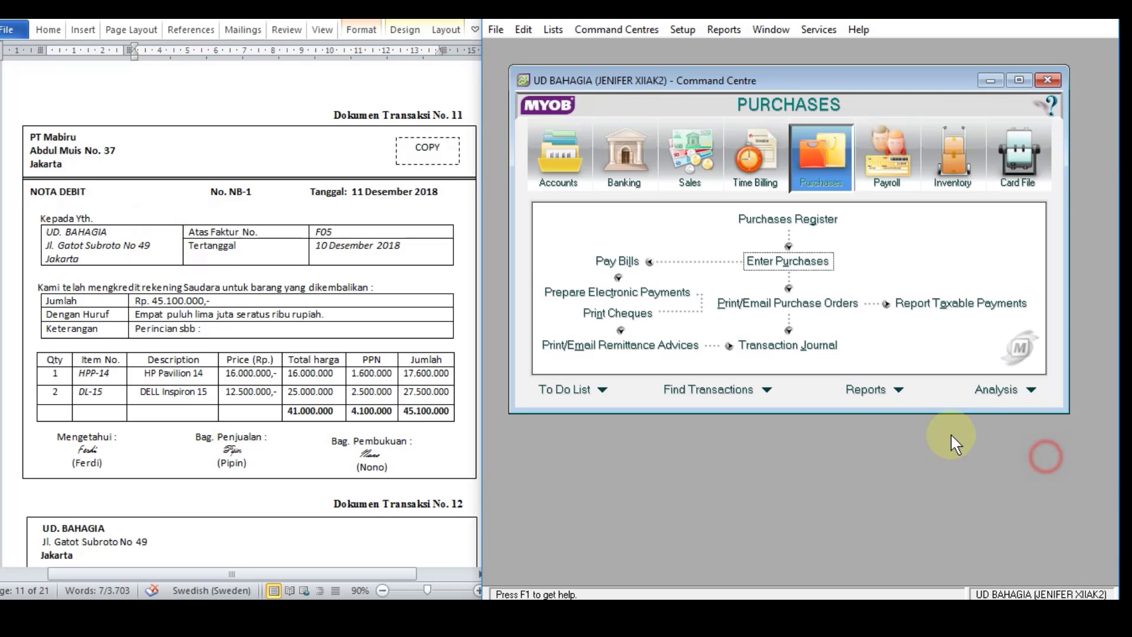
{"action": "left_click", "coordinate": [777, 263]}
{"action": "left_click_drag", "start_coordinate": [871, 104], "coordinate": [802, 93]}
{"action": "left_click", "coordinate": [749, 139]}
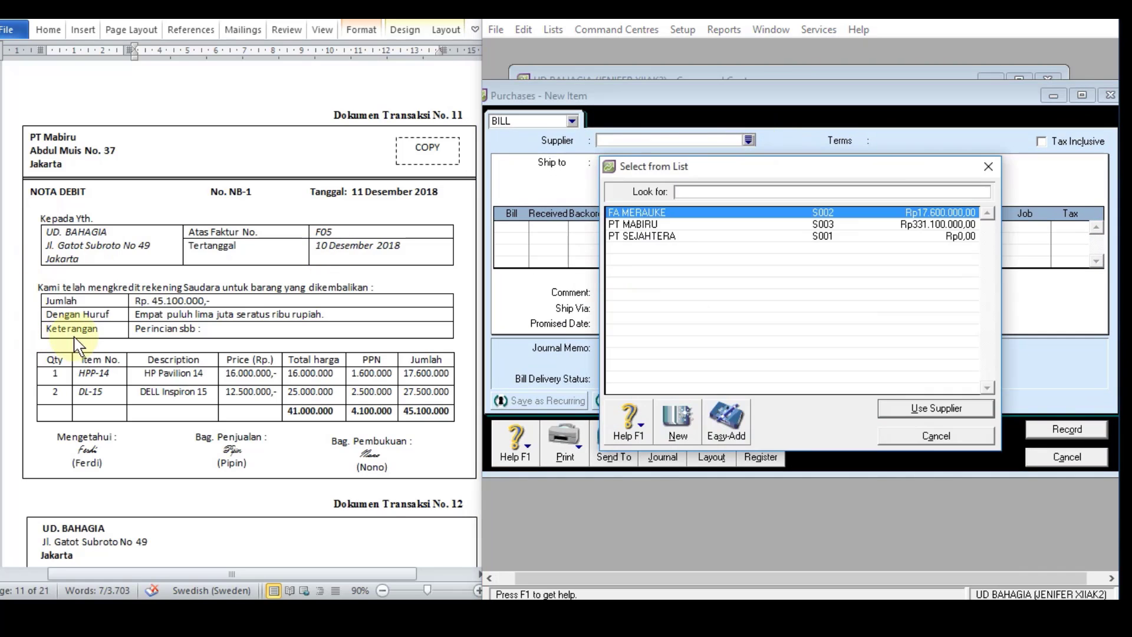
{"action": "left_click", "coordinate": [619, 224]}
{"action": "double_click", "coordinate": [620, 225]}
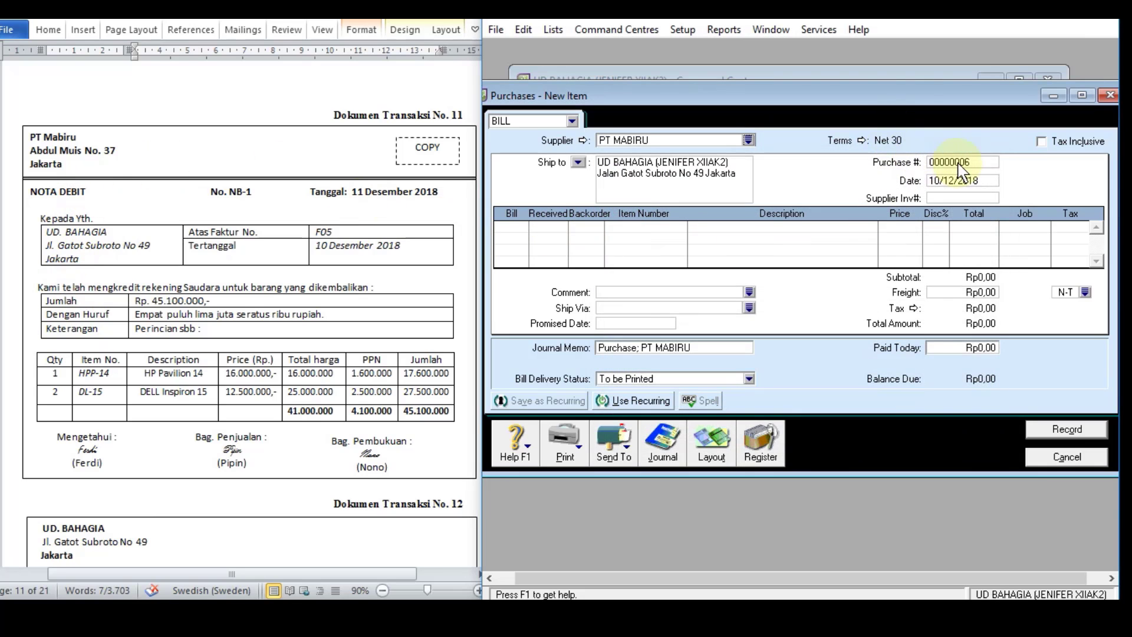
Step: Set the new bill's purchase number to NB-1 and its date to 11/12/2018
{"action": "left_click", "coordinate": [942, 161]}
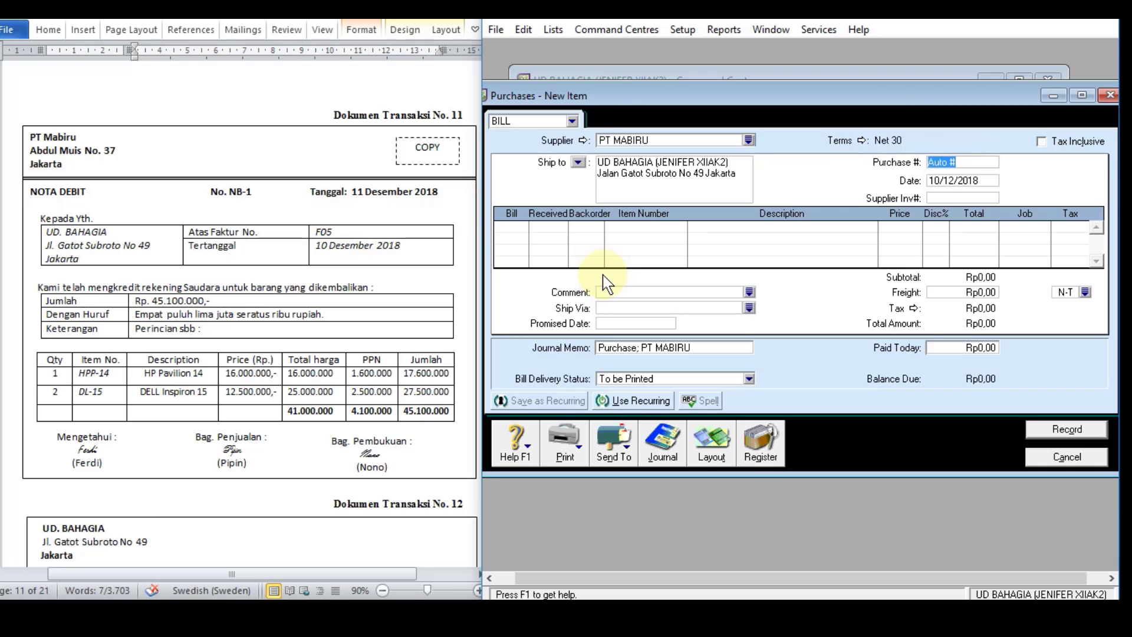
{"action": "type", "text": "NB-1"}
{"action": "left_click", "coordinate": [948, 180]}
{"action": "type", "text": "11/12/2018"}
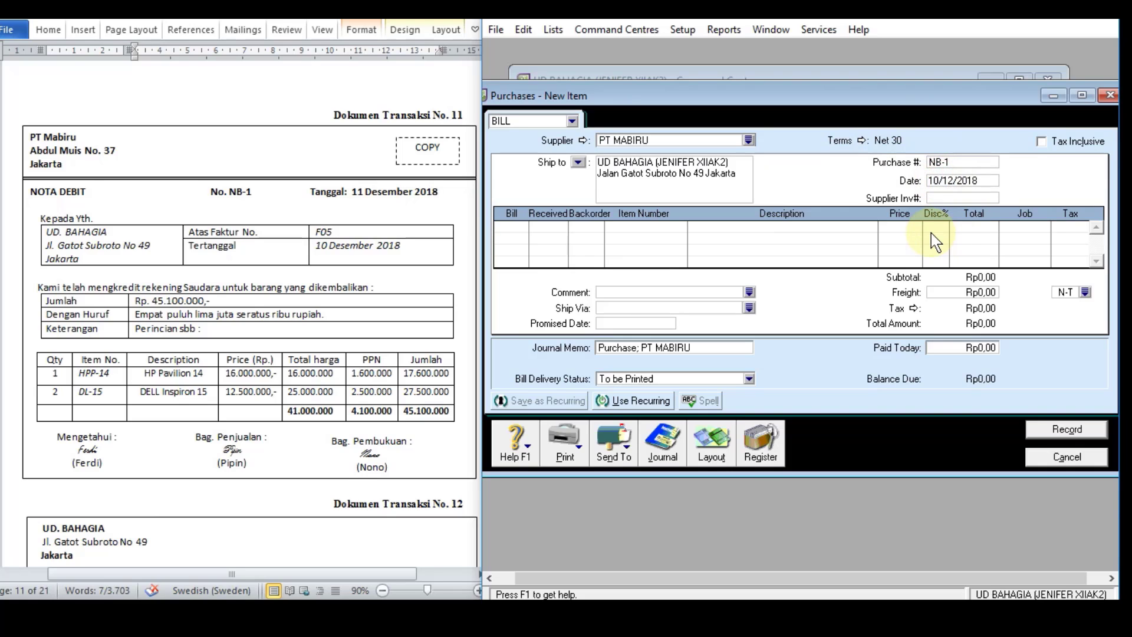
{"action": "key", "text": "Tab"}
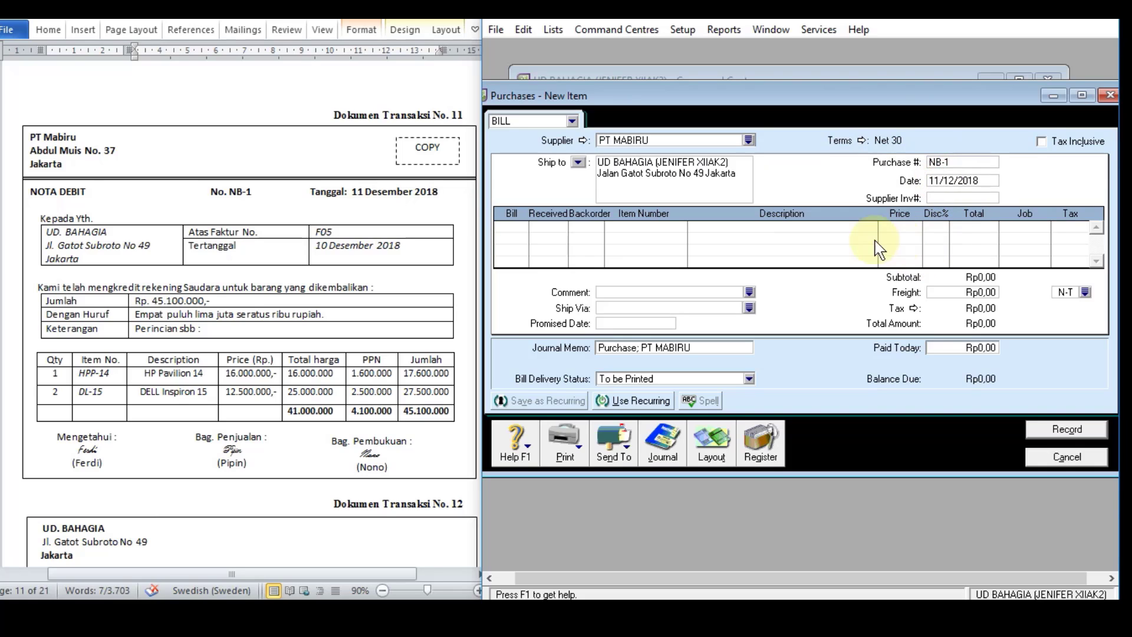
Step: Enter the first return line on bill NB-1 with a quantity of -1 of item HPP-14, and check its price
{"action": "left_click", "coordinate": [511, 227]}
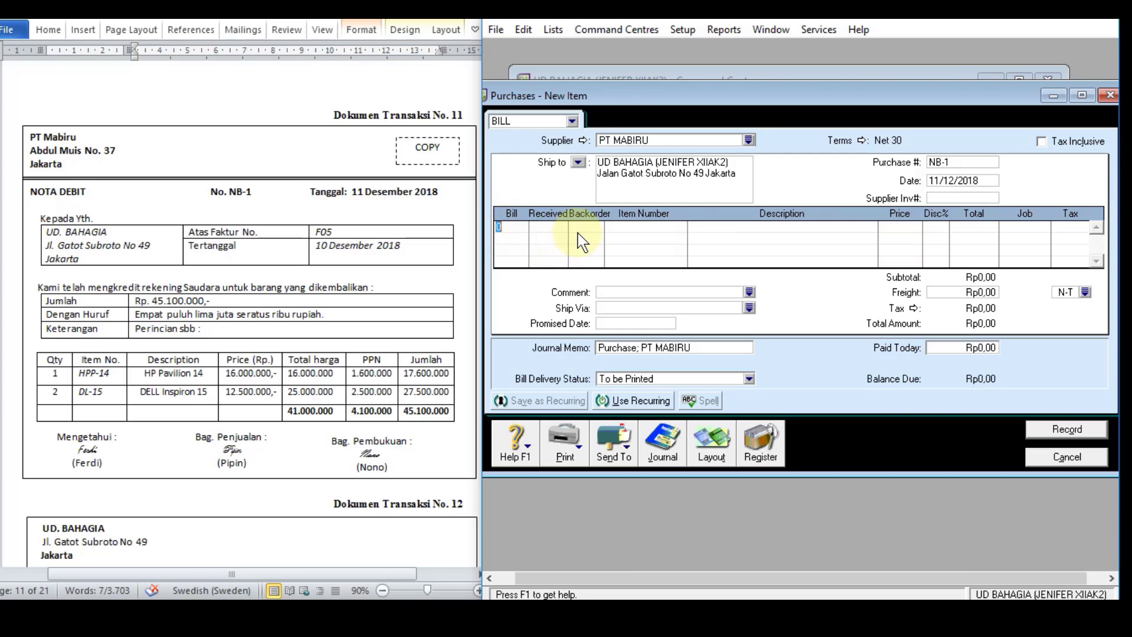
{"action": "type", "text": "-1"}
{"action": "key", "text": "Tab"}
{"action": "key", "text": "Tab"}
{"action": "type", "text": "HPP-14"}
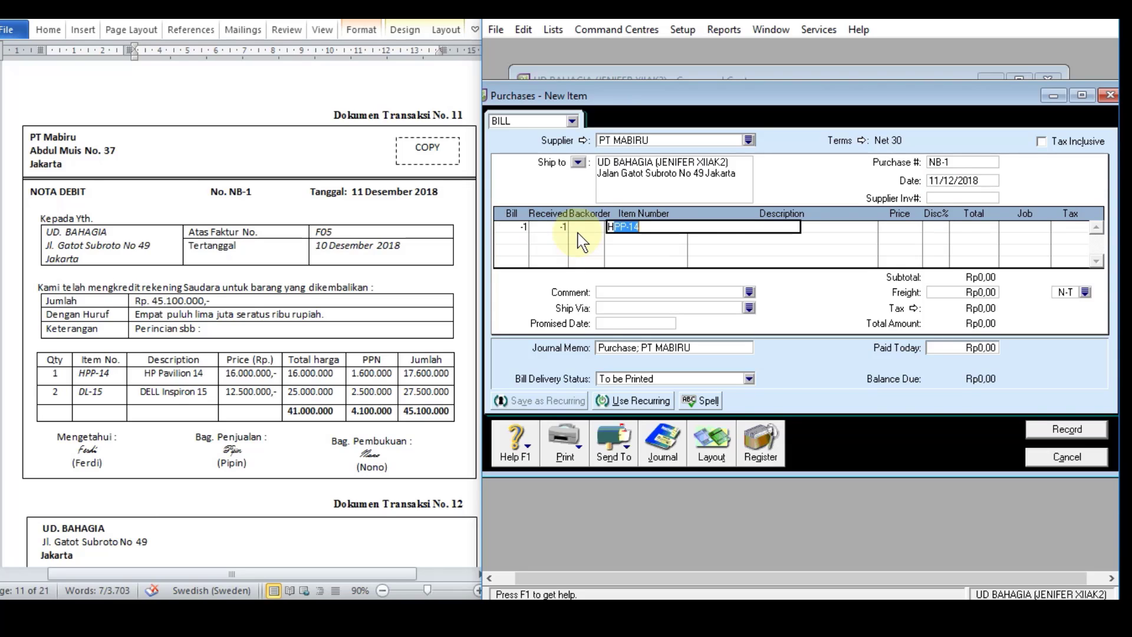
{"action": "key", "text": "Tab"}
{"action": "left_click", "coordinate": [887, 227]}
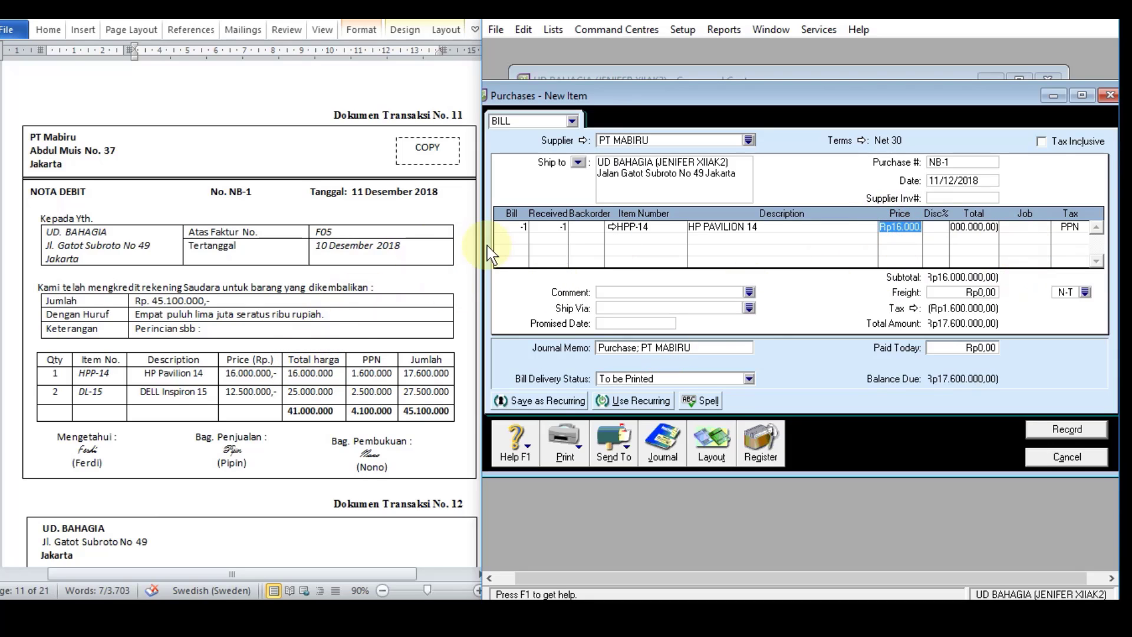
Step: Add a second return line with a quantity of -2 of item DL-15, and check both lines' prices against the debit note
{"action": "left_click", "coordinate": [526, 238]}
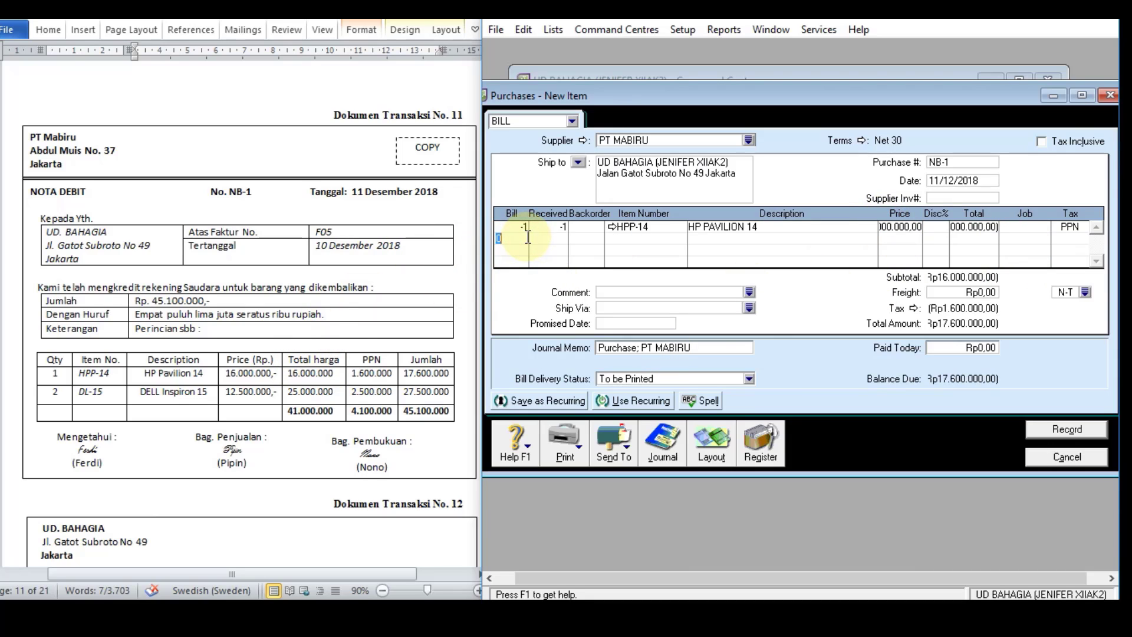
{"action": "type", "text": "-2"}
{"action": "key", "text": "Tab"}
{"action": "key", "text": "Tab"}
{"action": "type", "text": "D"}
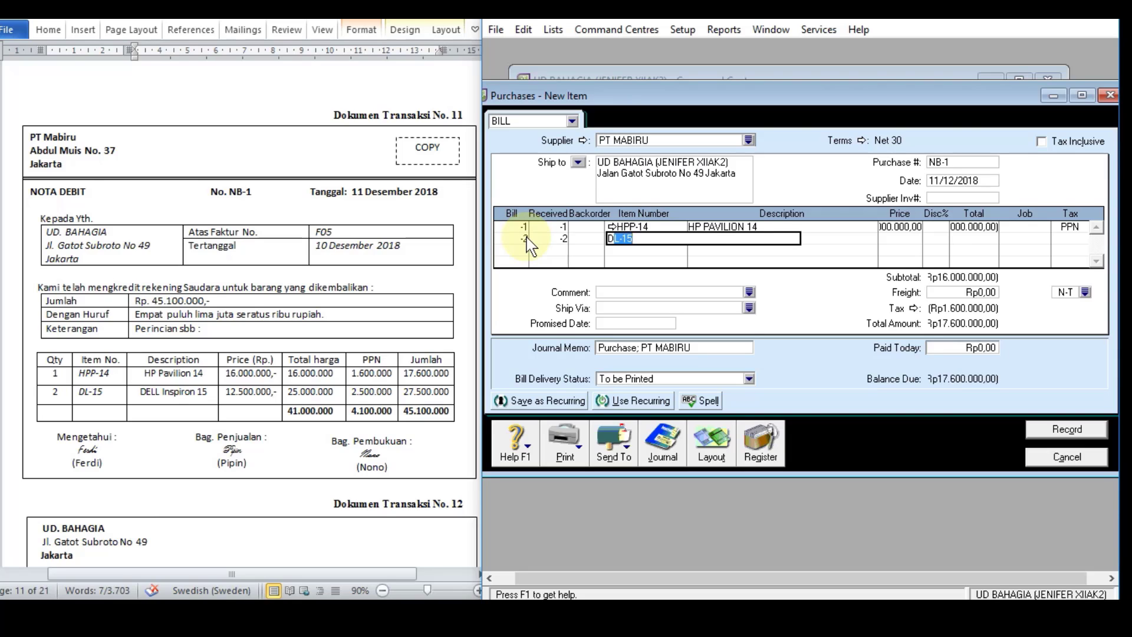
{"action": "key", "text": "Tab"}
{"action": "left_click", "coordinate": [899, 228]}
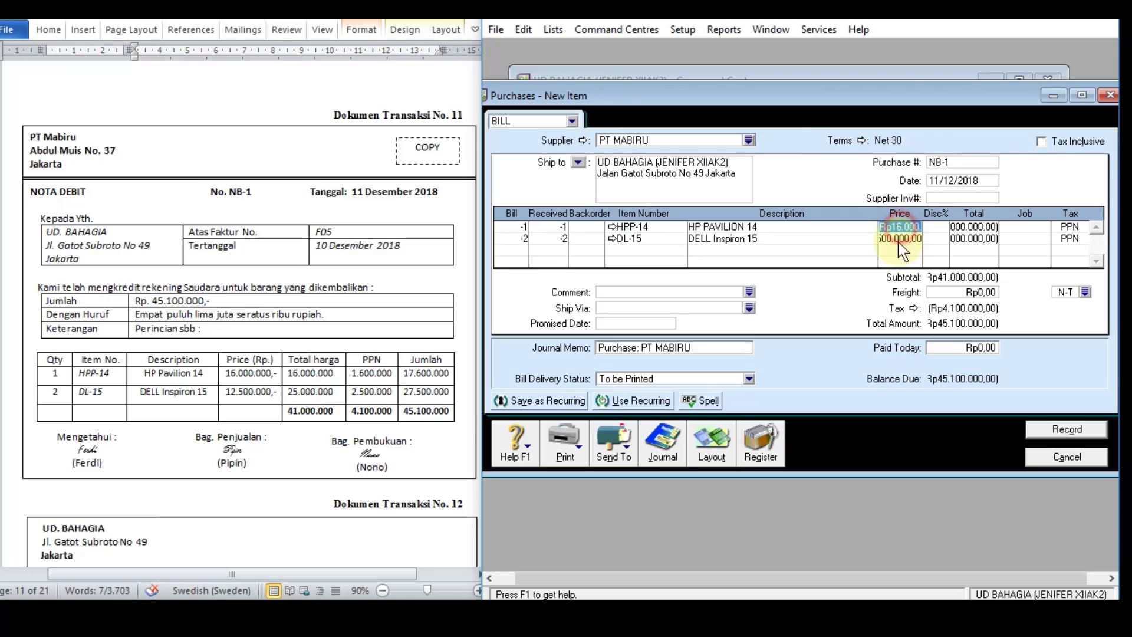
{"action": "left_click", "coordinate": [911, 238]}
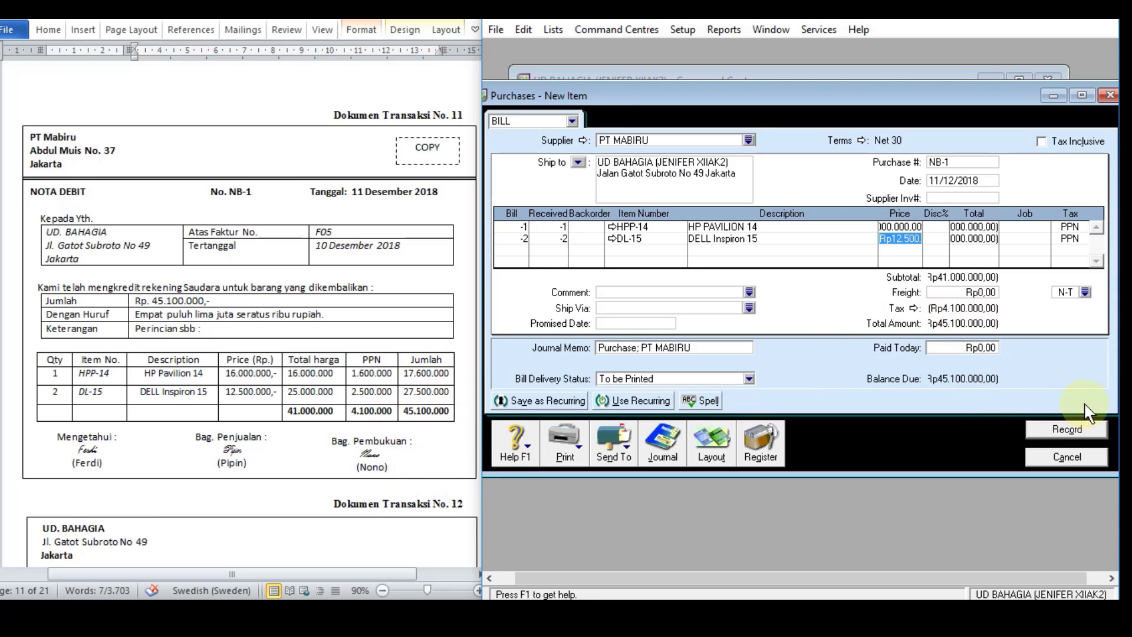
Step: Review the recap of return NB-1 and record it, cancelling the spelling check
{"action": "key", "text": "ctrl+r"}
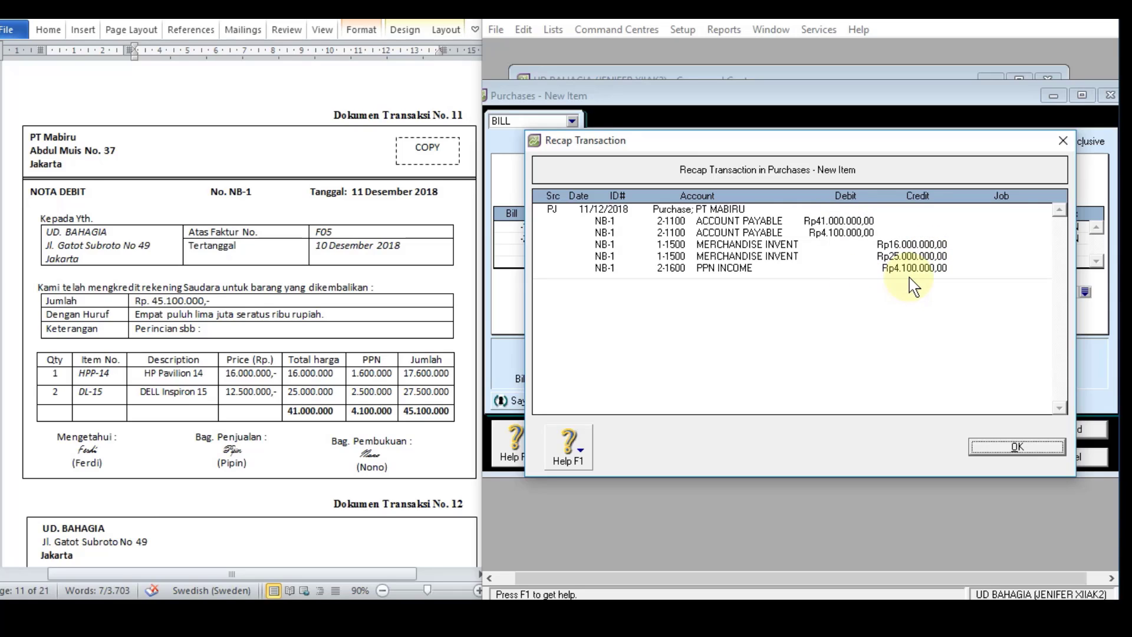
{"action": "left_click", "coordinate": [1027, 448]}
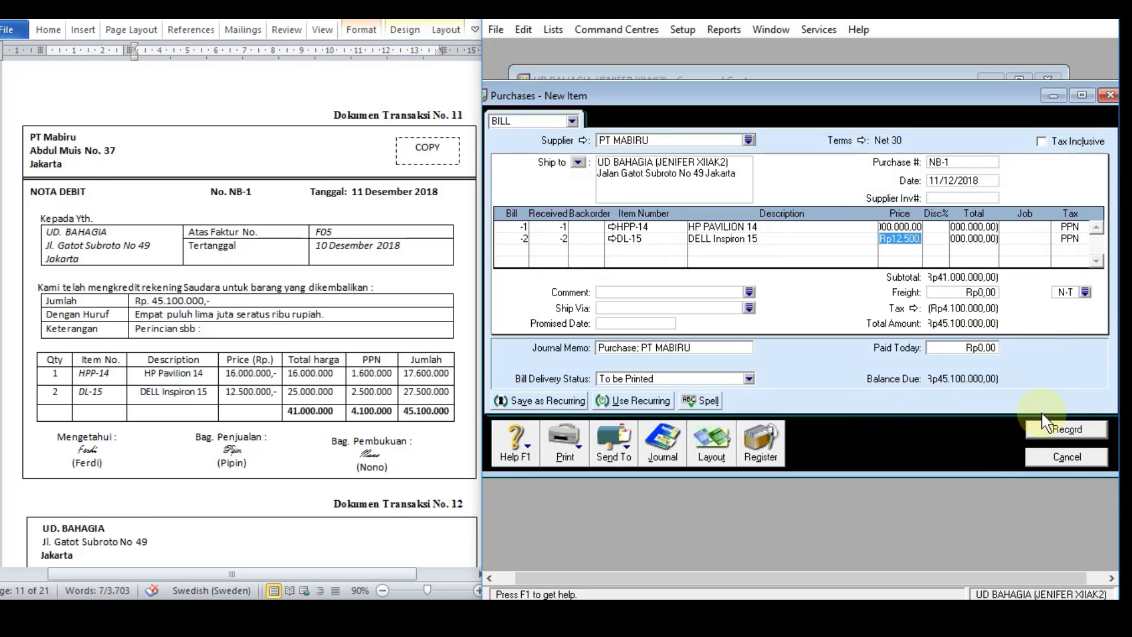
{"action": "left_click", "coordinate": [1048, 433]}
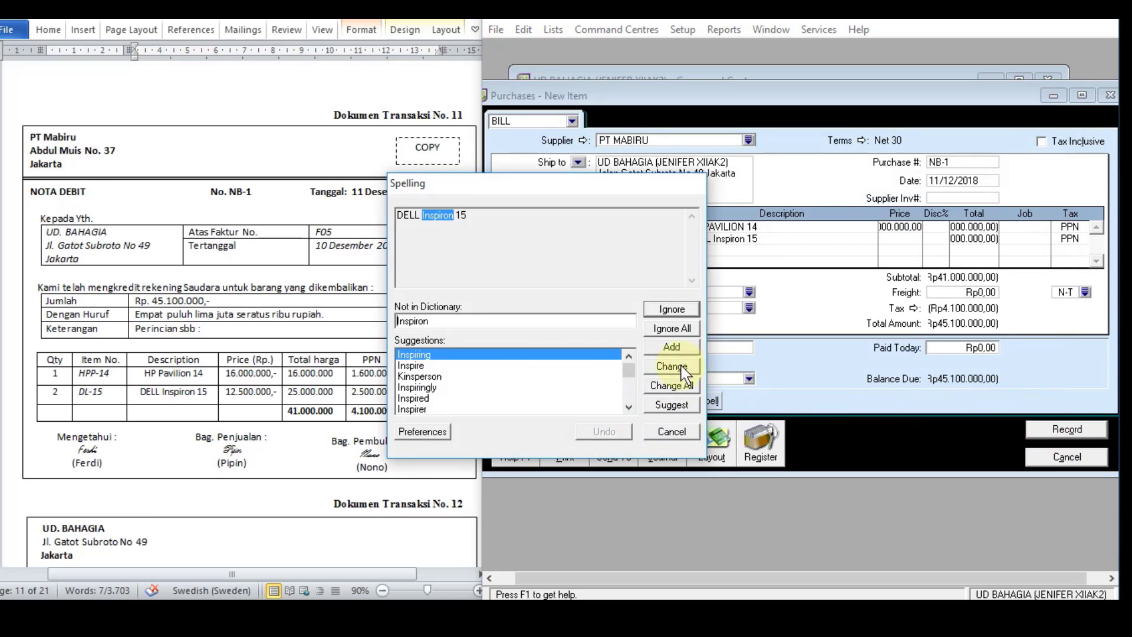
{"action": "left_click", "coordinate": [665, 434]}
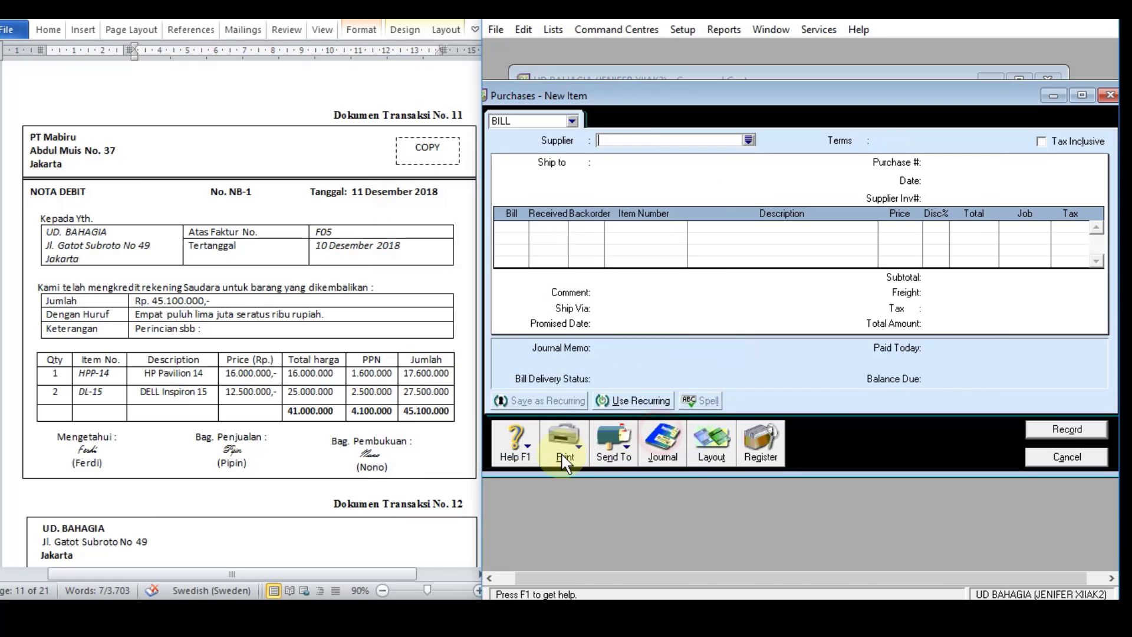
Step: Check the NB-1 entry at the end of the purchases journal and close the journal
{"action": "left_click", "coordinate": [672, 463]}
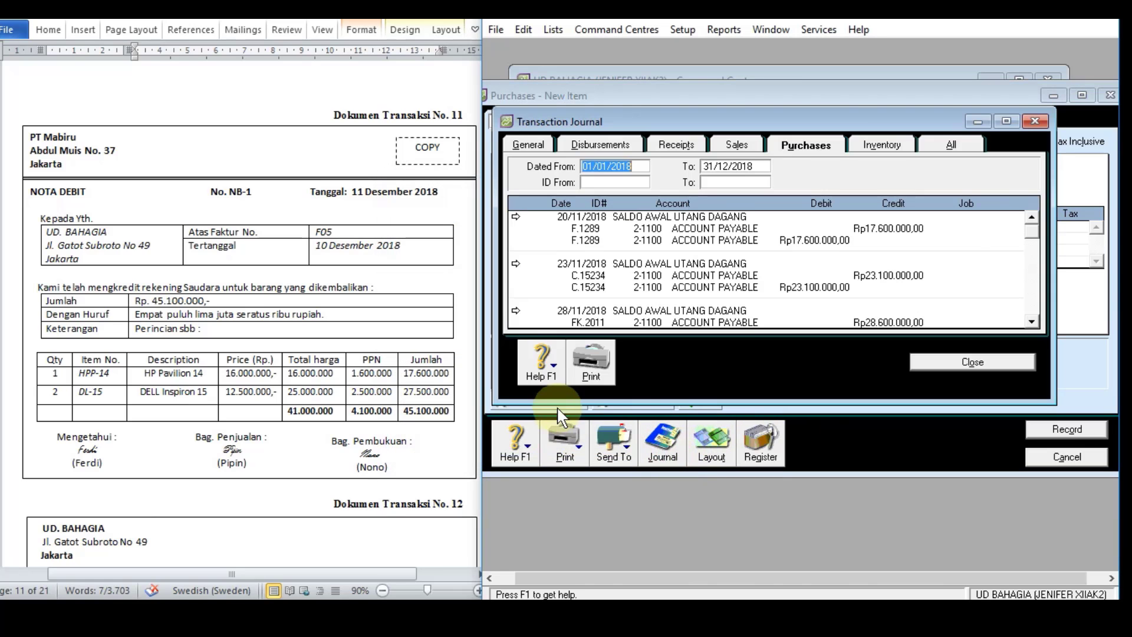
{"action": "left_click", "coordinate": [1032, 323]}
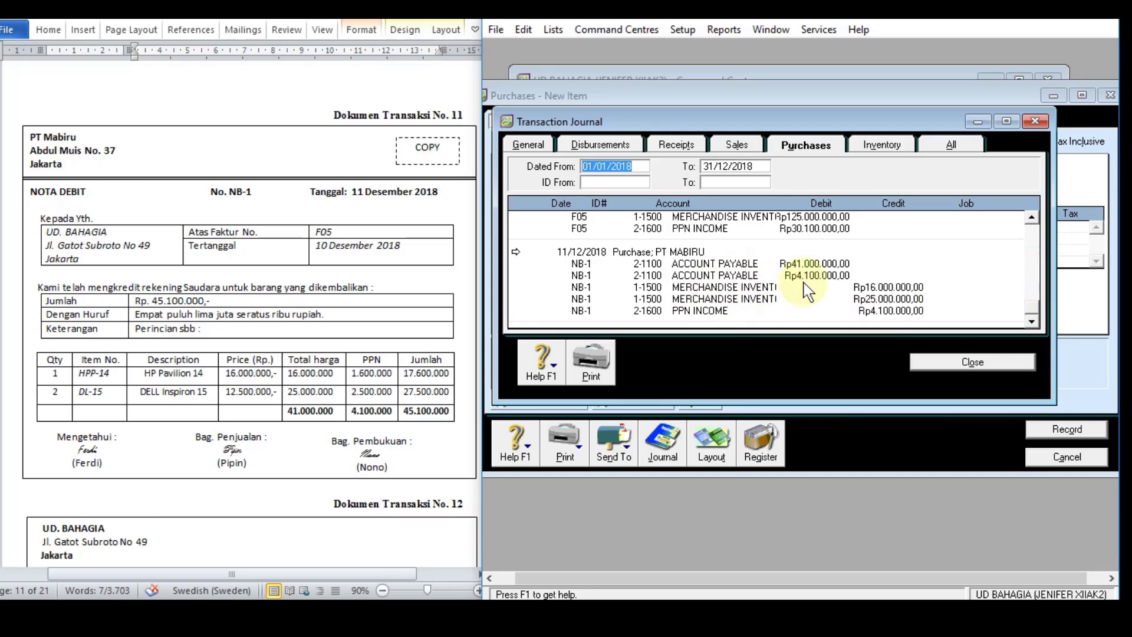
{"action": "key", "text": "Escape"}
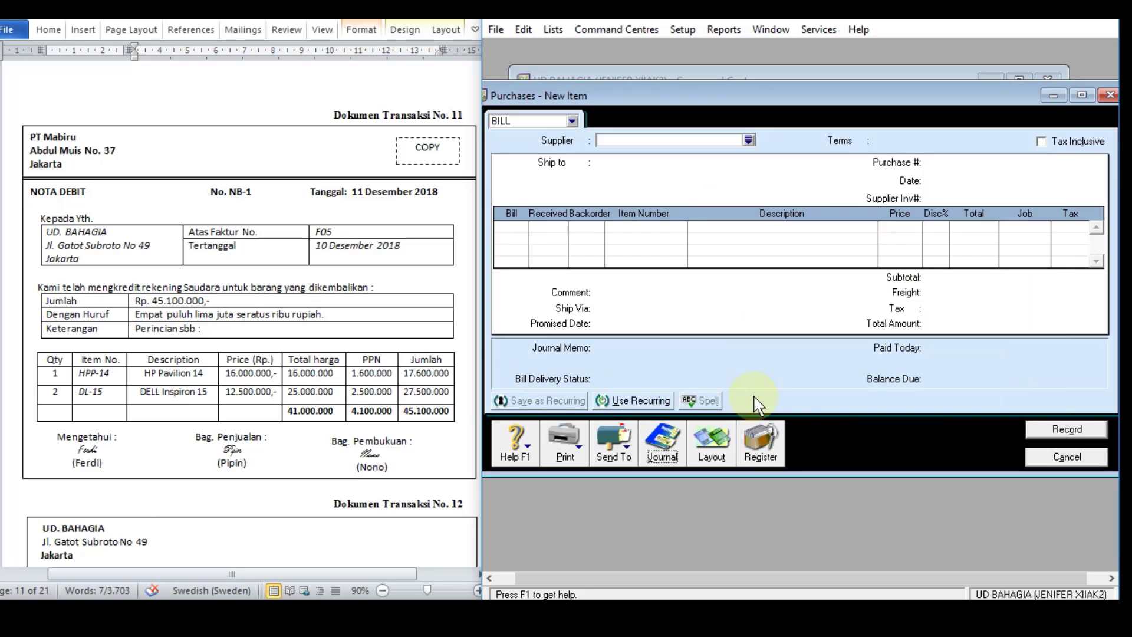
Step: From the purchases register's returns and debits, start applying PT MABIRU's debit NB-1 to a purchase
{"action": "left_click", "coordinate": [761, 463]}
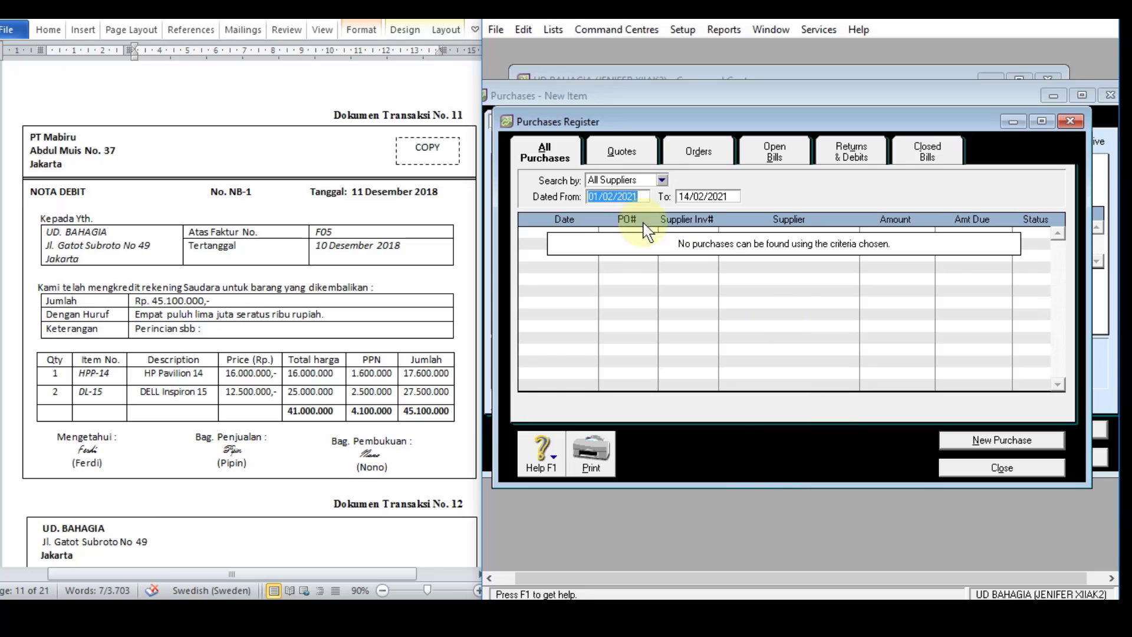
{"action": "left_click", "coordinate": [860, 159]}
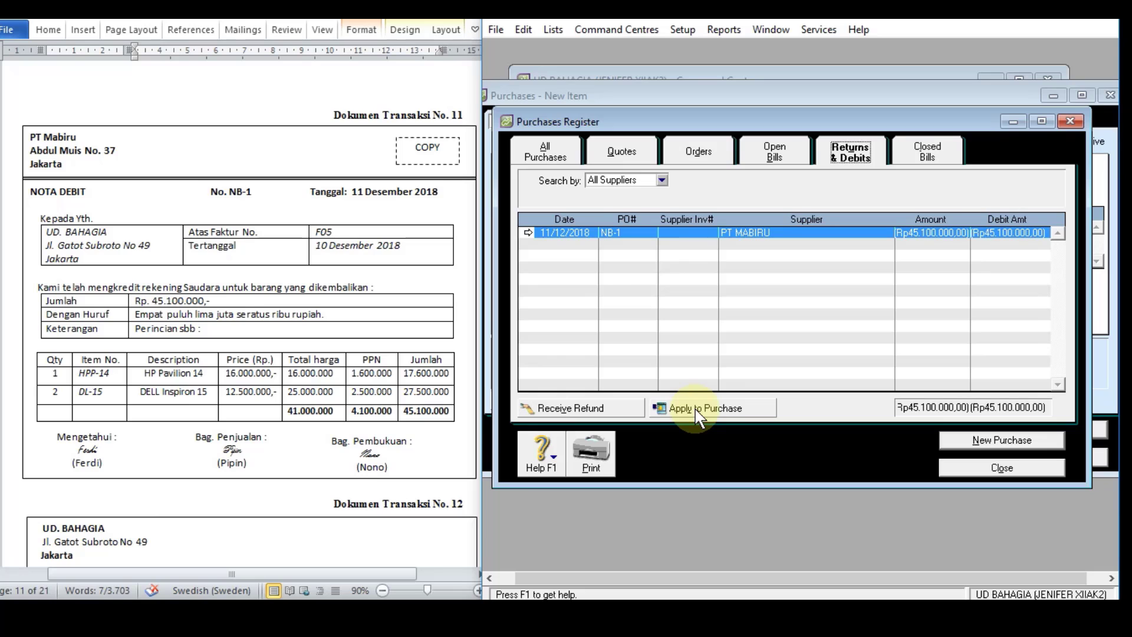
{"action": "left_click", "coordinate": [718, 413]}
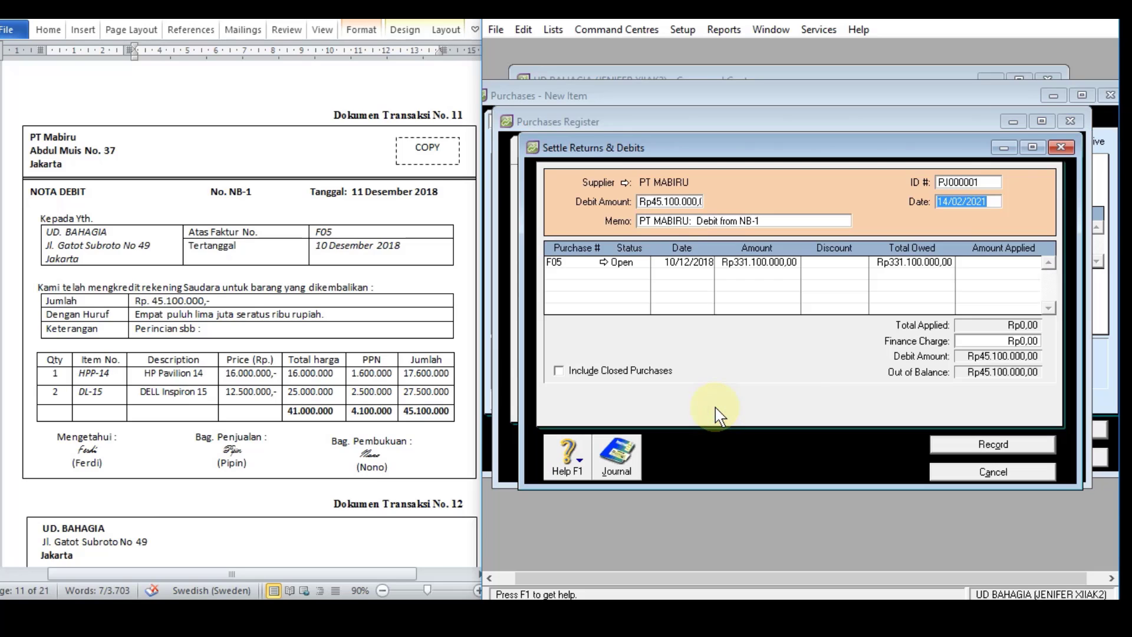
Step: Set the debit settlement's ID number to NB-1 and its date to 11/12/2018
{"action": "left_click", "coordinate": [975, 184]}
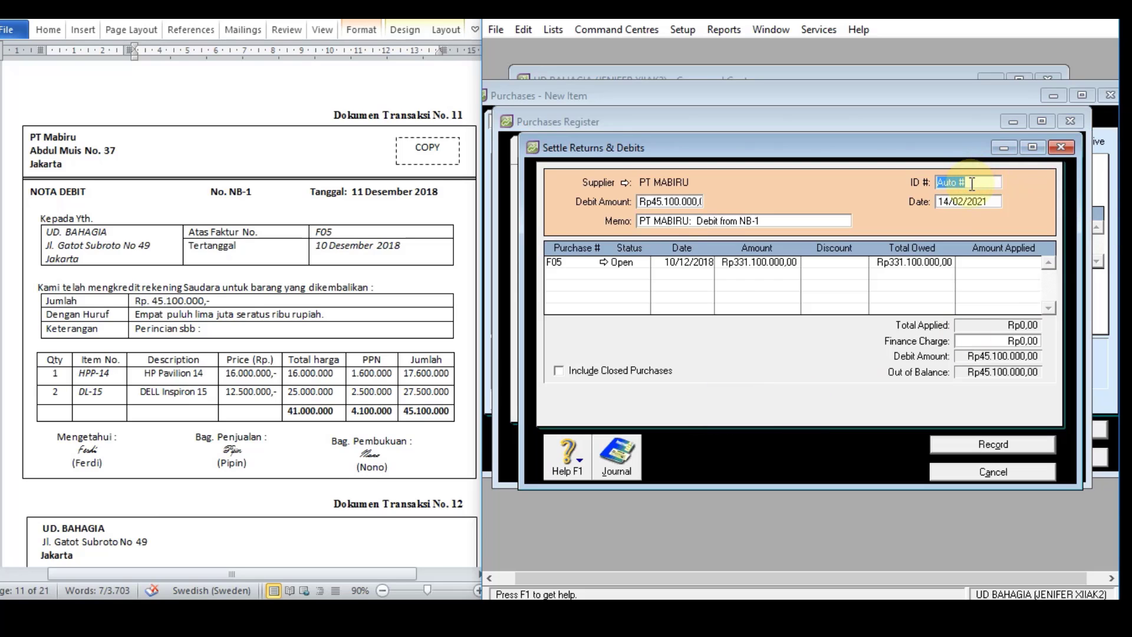
{"action": "type", "text": "NB-1"}
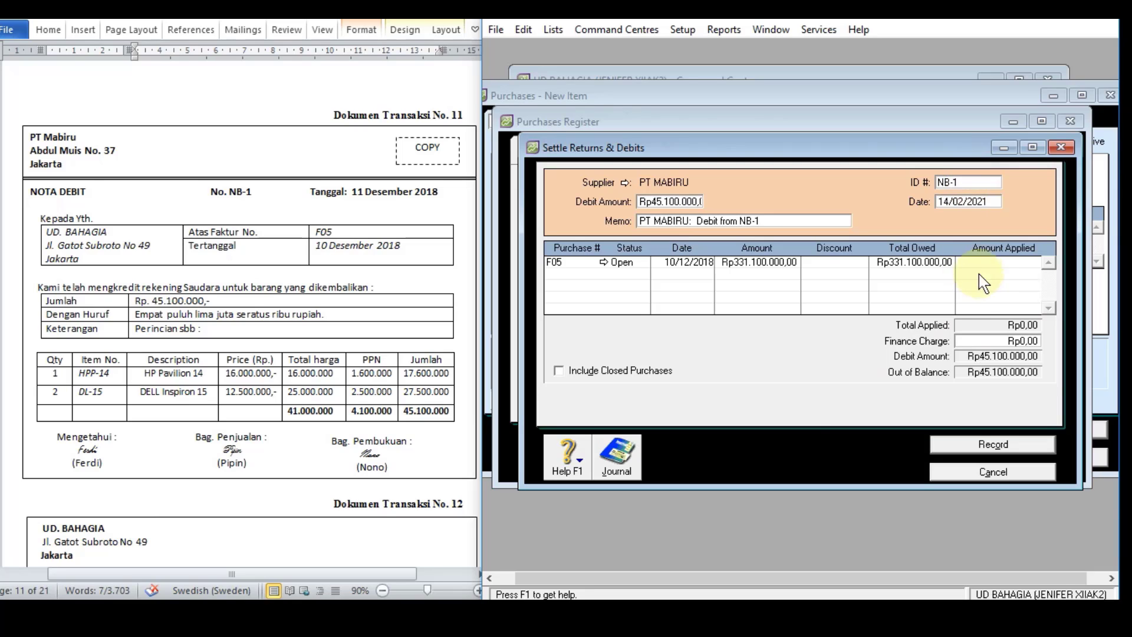
{"action": "key", "text": "Tab"}
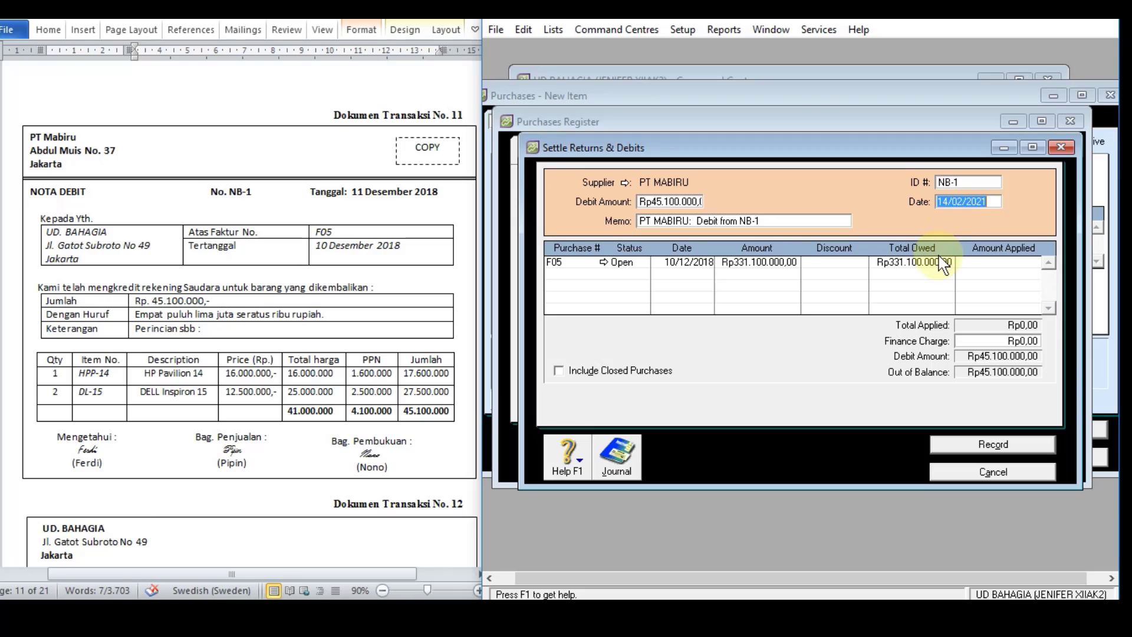
{"action": "type", "text": "11/12/1"}
{"action": "key", "text": "Tab"}
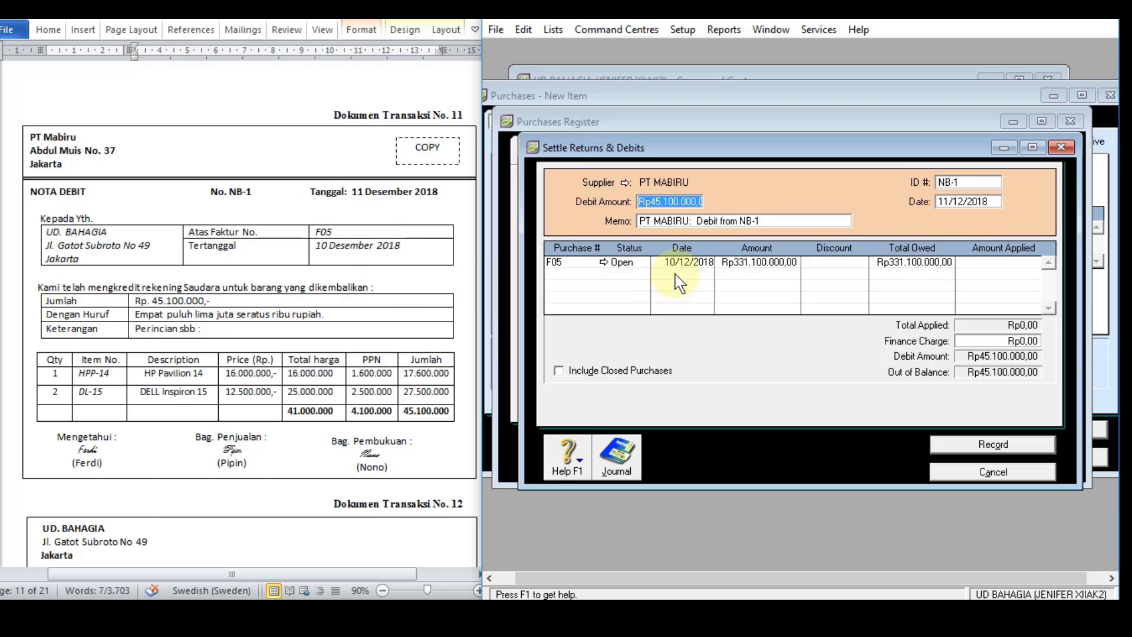
Step: Apply Rp45.100.000 of the debit to purchase F05, record the settlement, and close the register and purchase entry
{"action": "left_click", "coordinate": [1002, 262]}
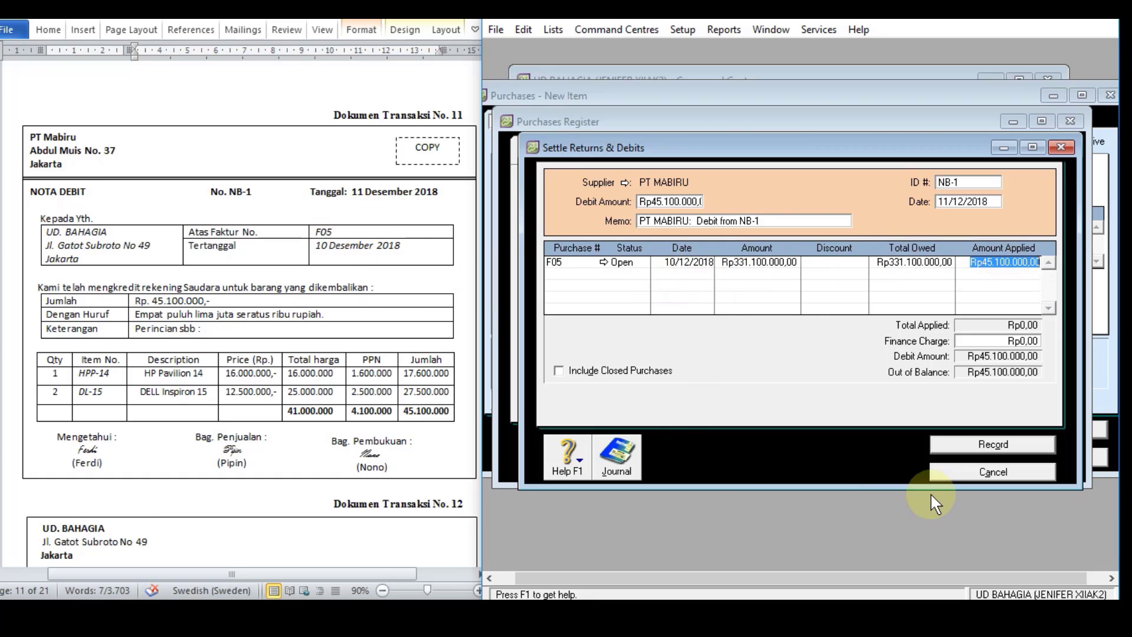
{"action": "key", "text": "Tab"}
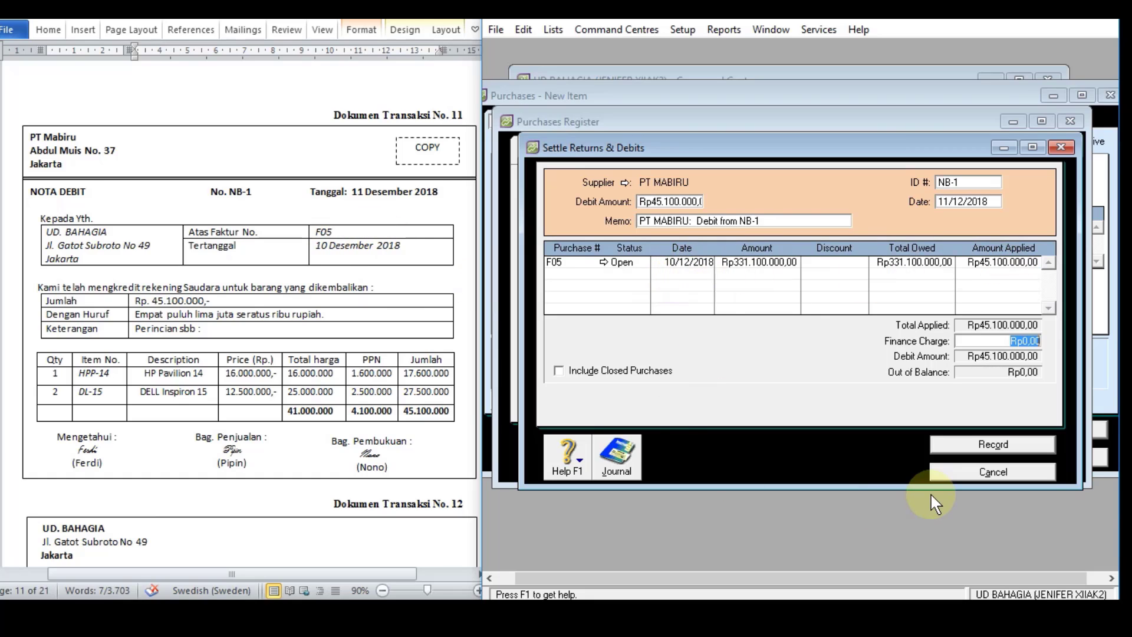
{"action": "left_click", "coordinate": [999, 444]}
{"action": "left_click", "coordinate": [1001, 468]}
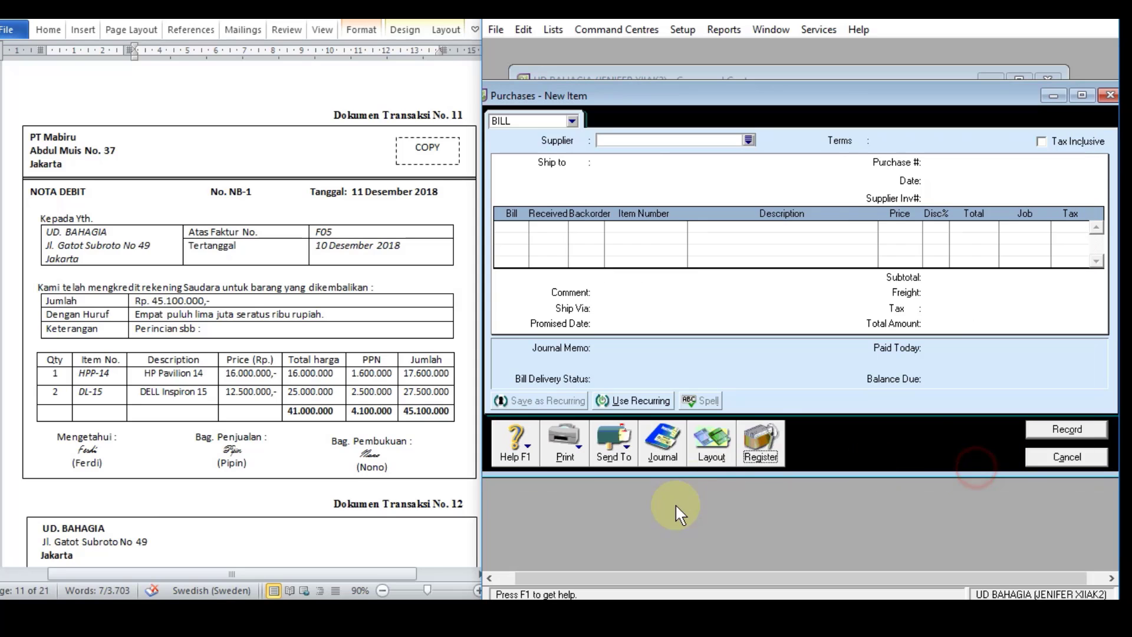
{"action": "left_click", "coordinate": [1038, 461]}
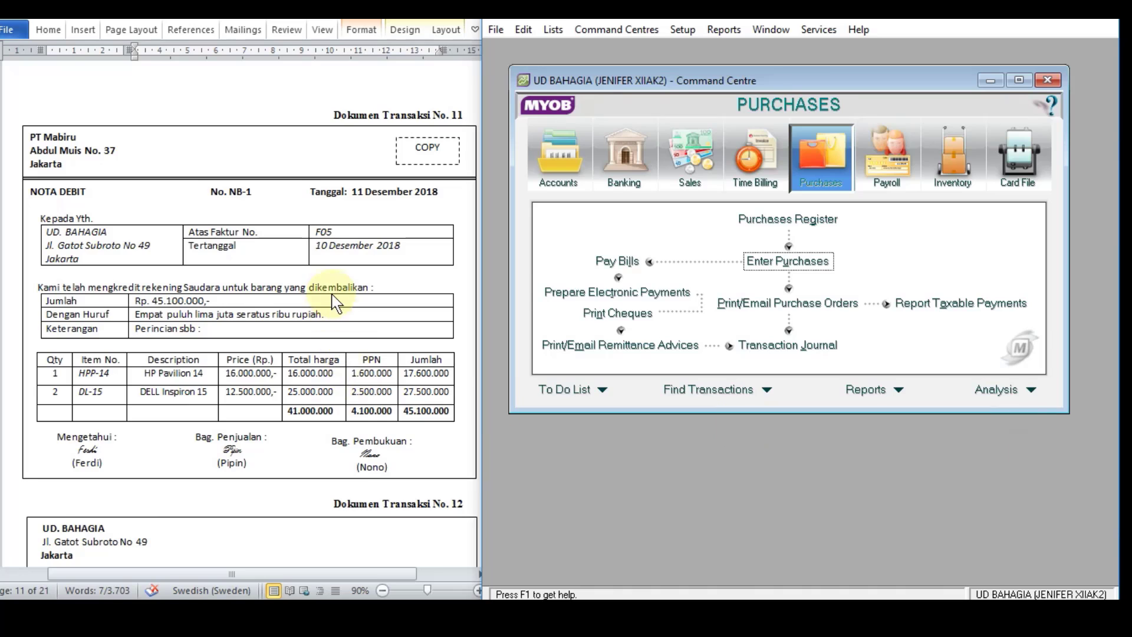
Step: Bring up transaction document 12, open receive payments for sales, and choose DAMAI ELEKTRONIK as the customer
{"action": "scroll", "coordinate": [337, 301], "scroll_direction": "down", "scroll_amount": 10}
{"action": "scroll", "coordinate": [338, 302], "scroll_direction": "down", "scroll_amount": 1}
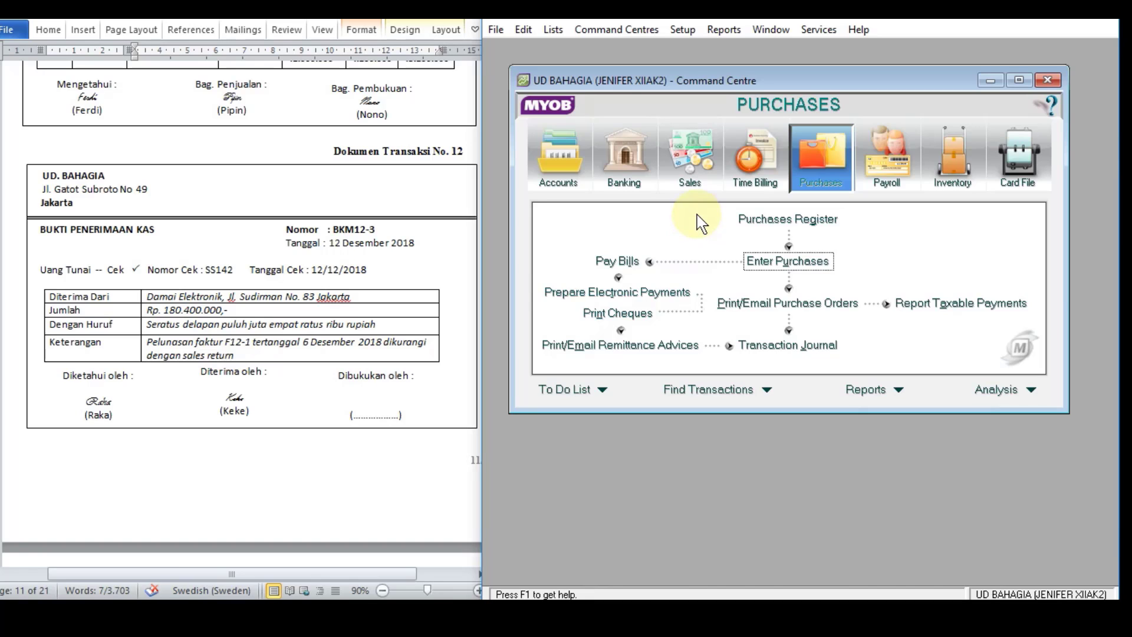
{"action": "left_click", "coordinate": [702, 153]}
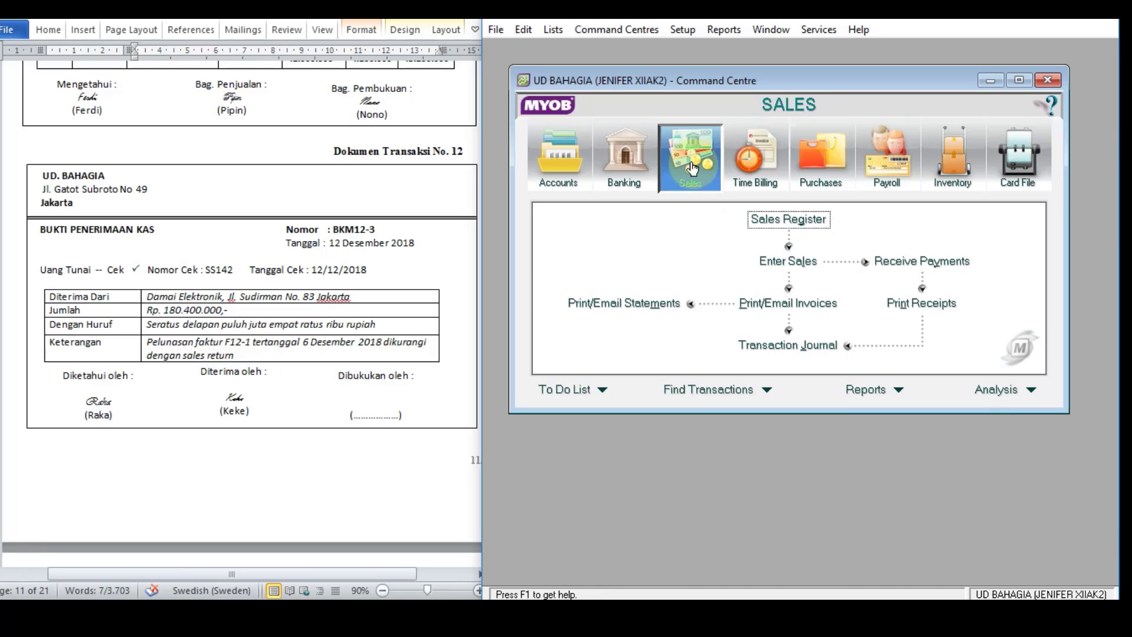
{"action": "left_click", "coordinate": [928, 264]}
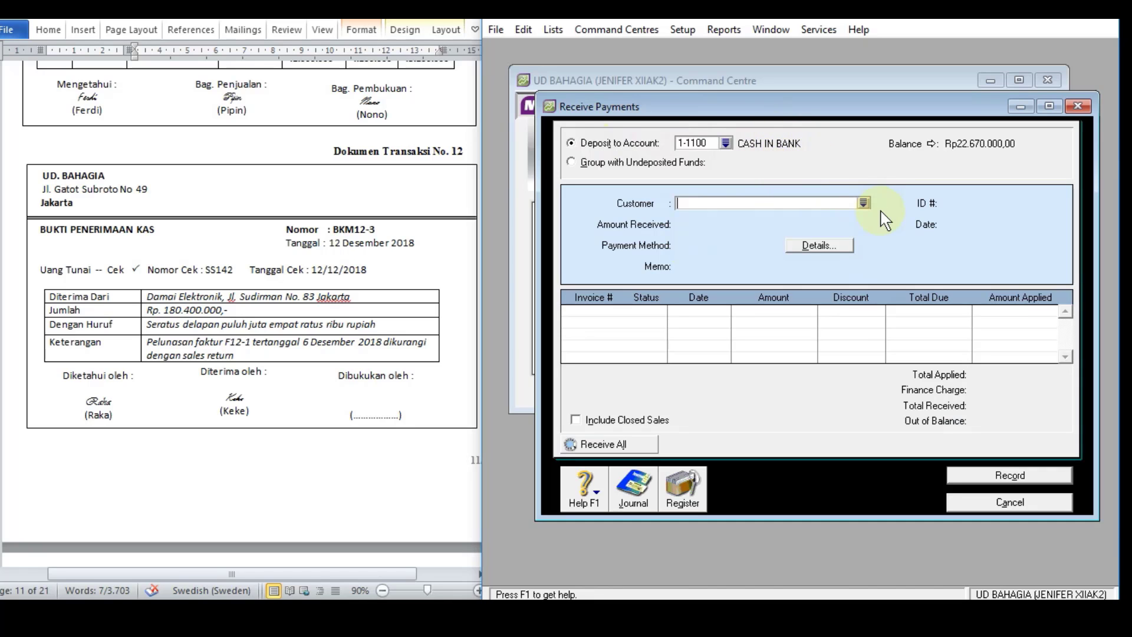
{"action": "left_click", "coordinate": [863, 203]}
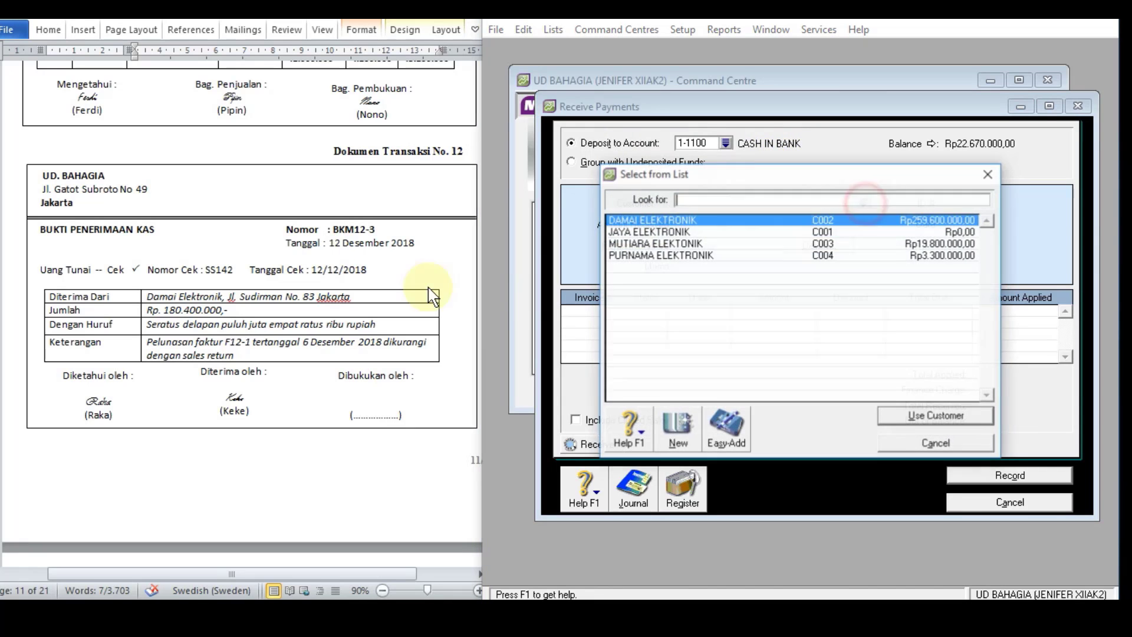
{"action": "double_click", "coordinate": [646, 218]}
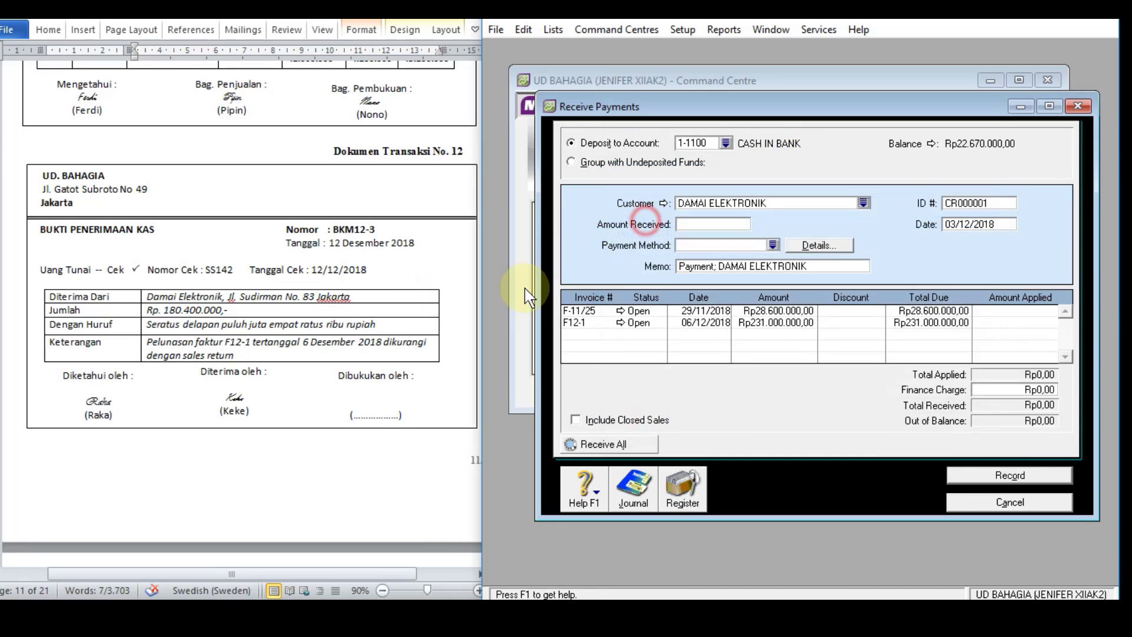
Step: Set the amount received to Rp180.400.000 and the payment method to Cheque
{"action": "left_click", "coordinate": [691, 224]}
{"action": "type", "text": "180400000"}
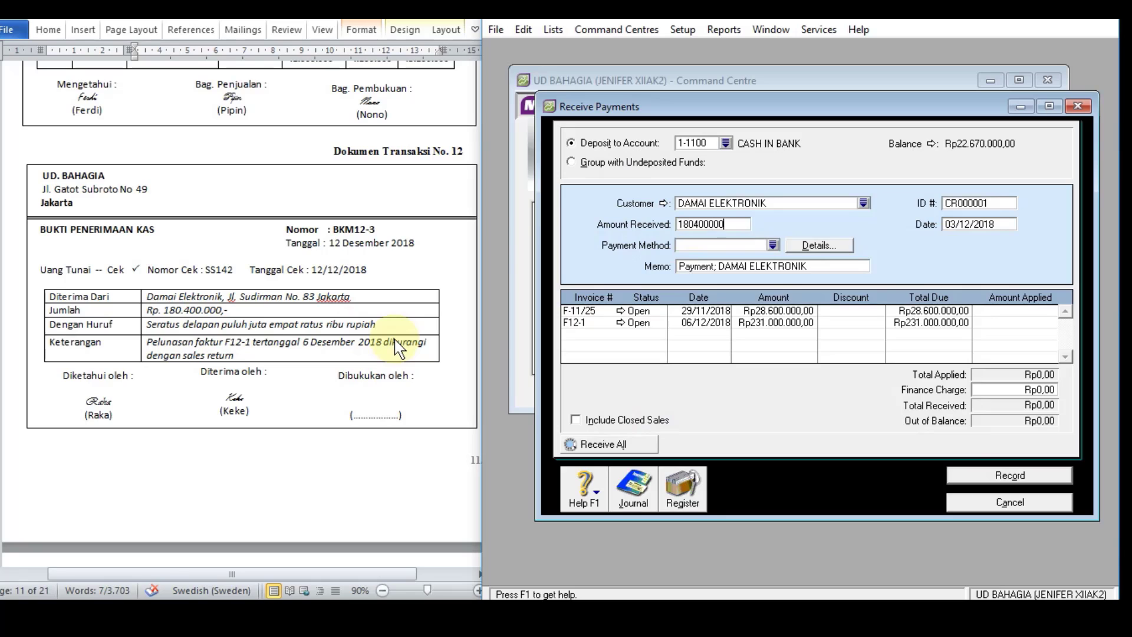
{"action": "key", "text": "Tab"}
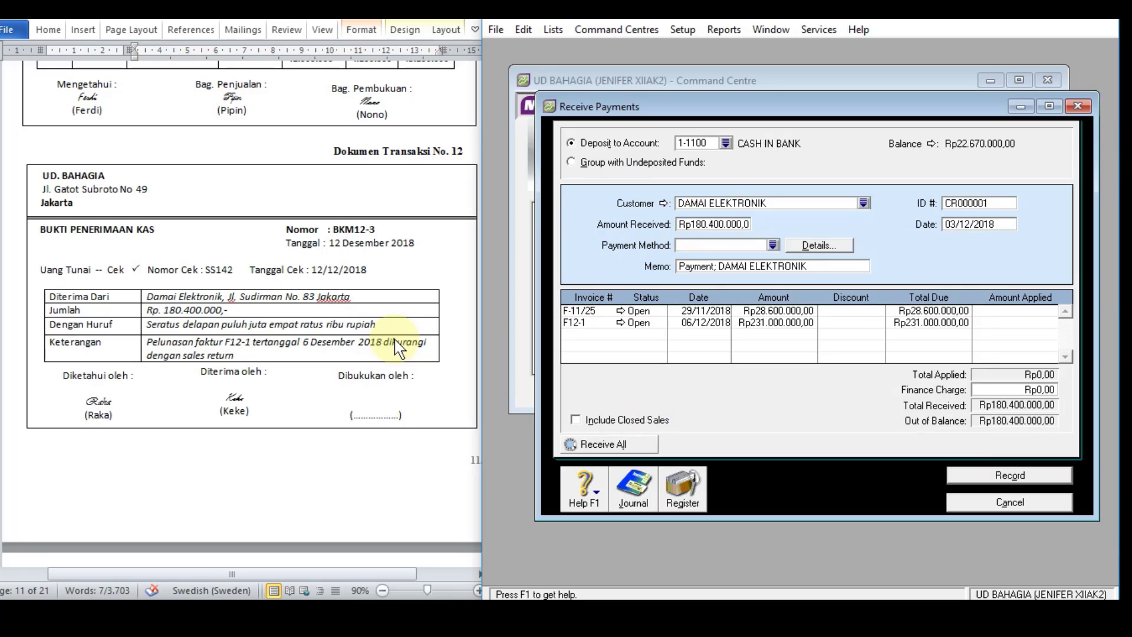
{"action": "left_click", "coordinate": [774, 245]}
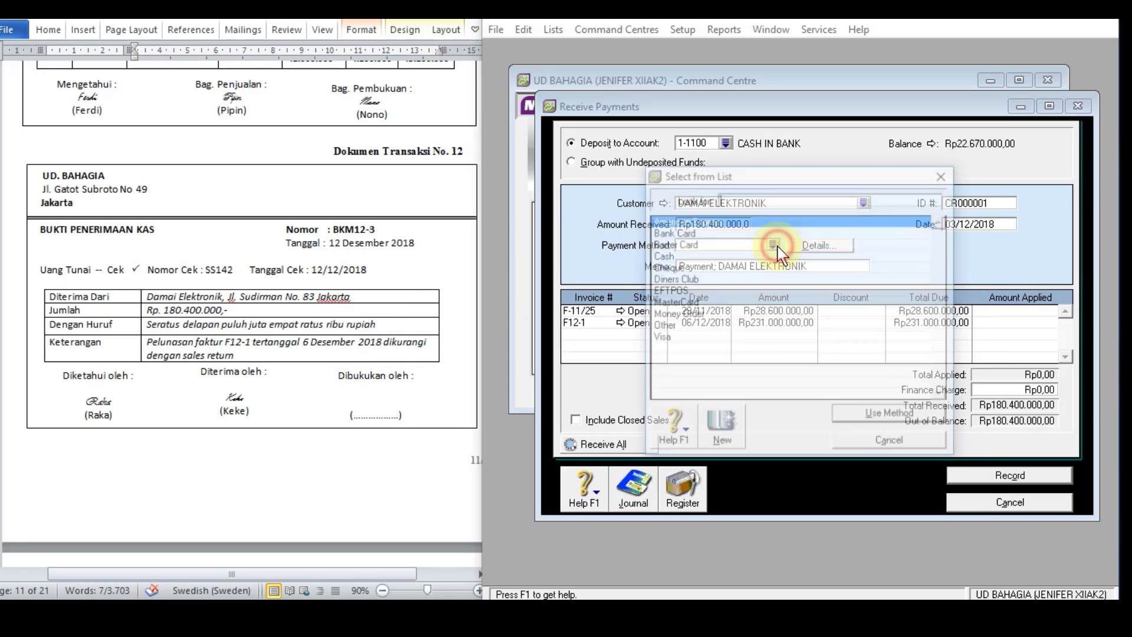
{"action": "double_click", "coordinate": [677, 267]}
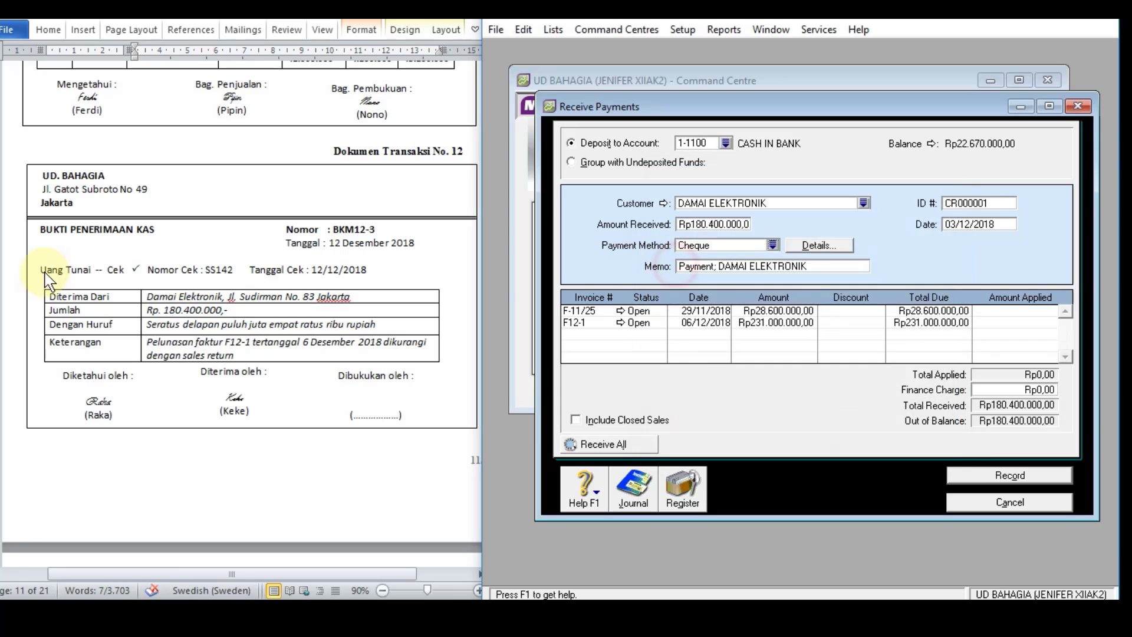
{"action": "key", "text": "Tab"}
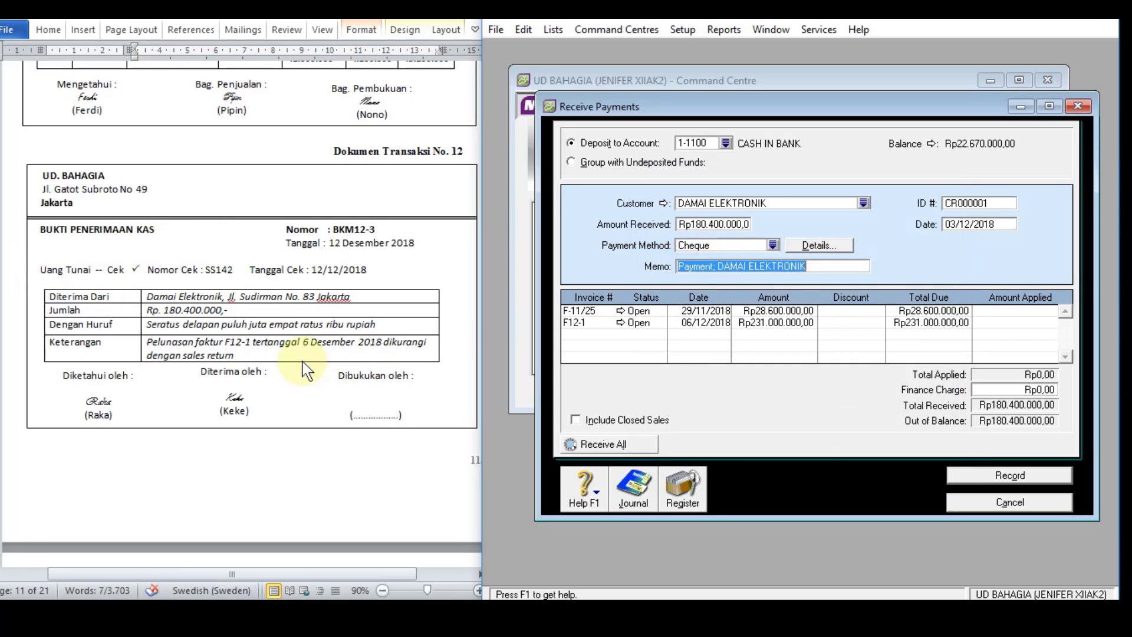
Step: Replace the payment memo with document 12's description, "Pelunasan faktur F12-1 tertanggal 6 Desember 2018 dikurangi dengan sales return"
{"action": "left_click", "coordinate": [168, 342]}
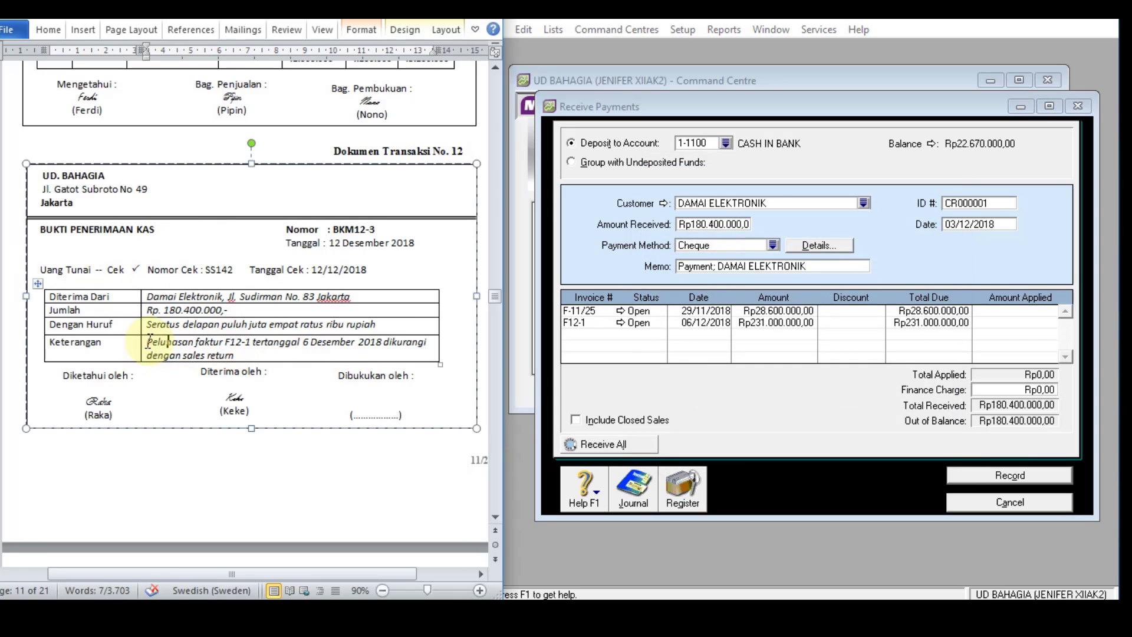
{"action": "left_click_drag", "start_coordinate": [150, 342], "coordinate": [236, 361]}
{"action": "key", "text": "ctrl+c"}
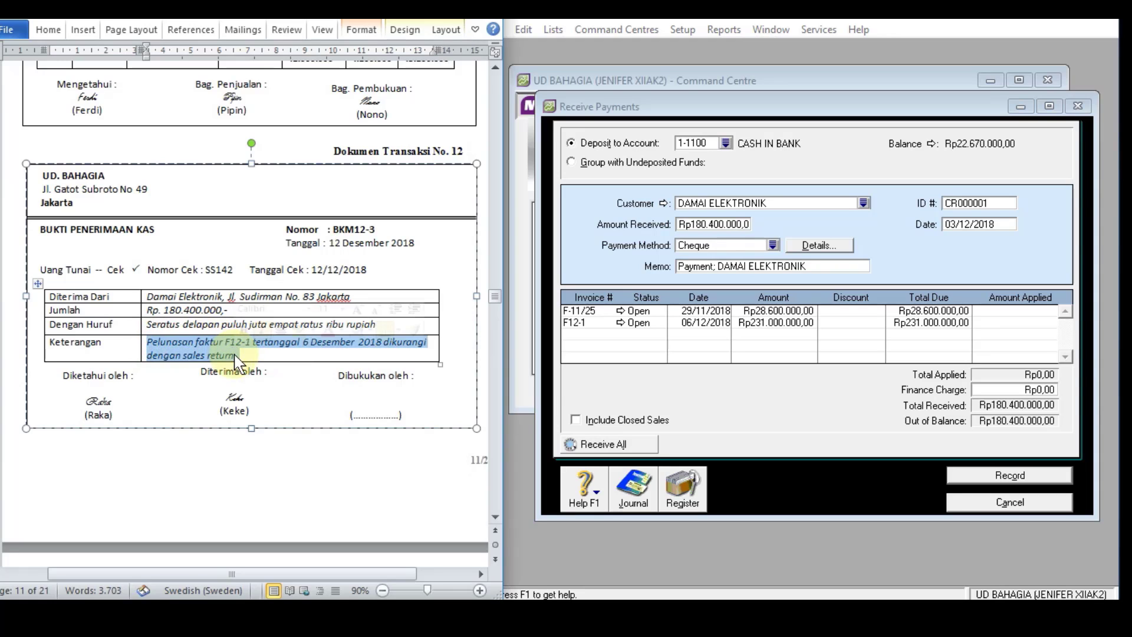
{"action": "left_click_drag", "start_coordinate": [813, 266], "coordinate": [673, 268]}
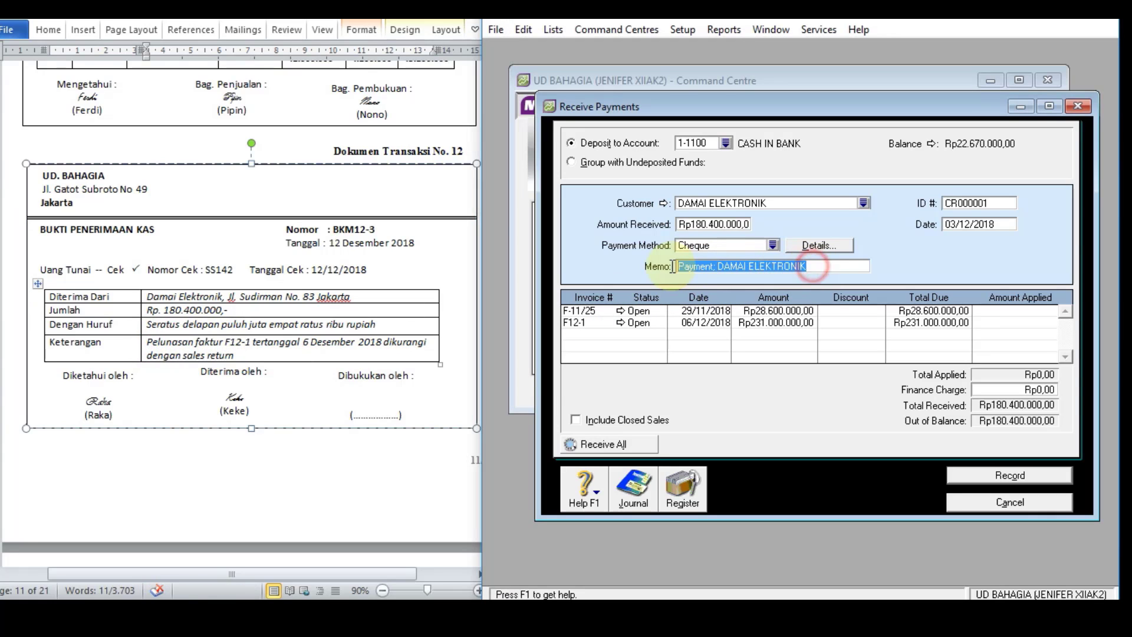
{"action": "key", "text": "ctrl+v"}
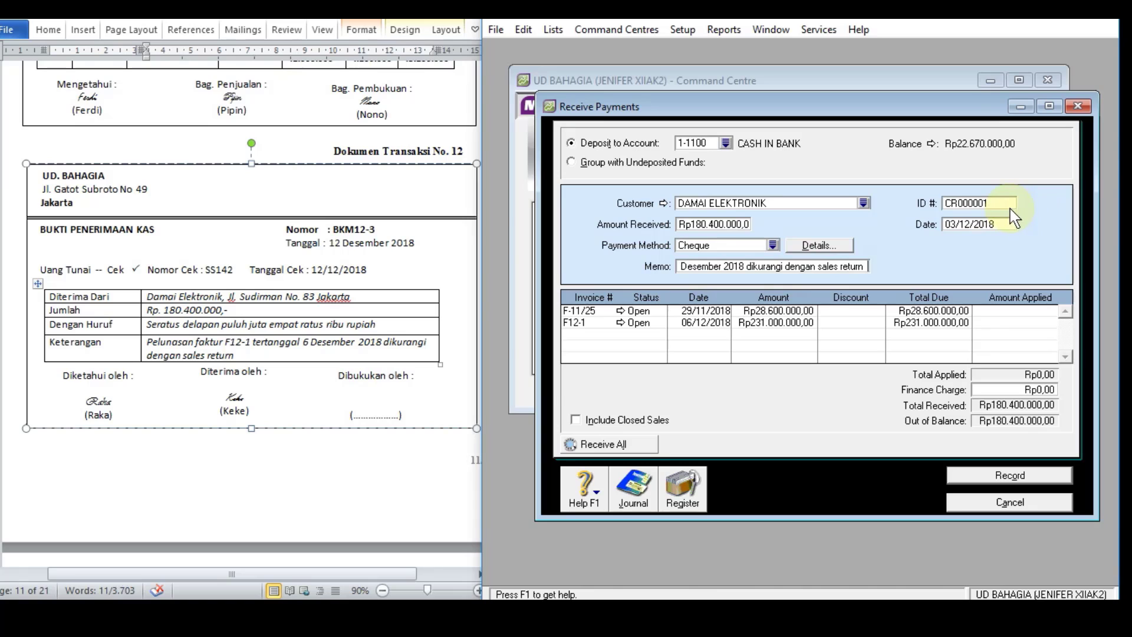
Step: Set the received payment's ID number to BKM12-3 and its date to 12/12/2018
{"action": "left_click", "coordinate": [996, 203]}
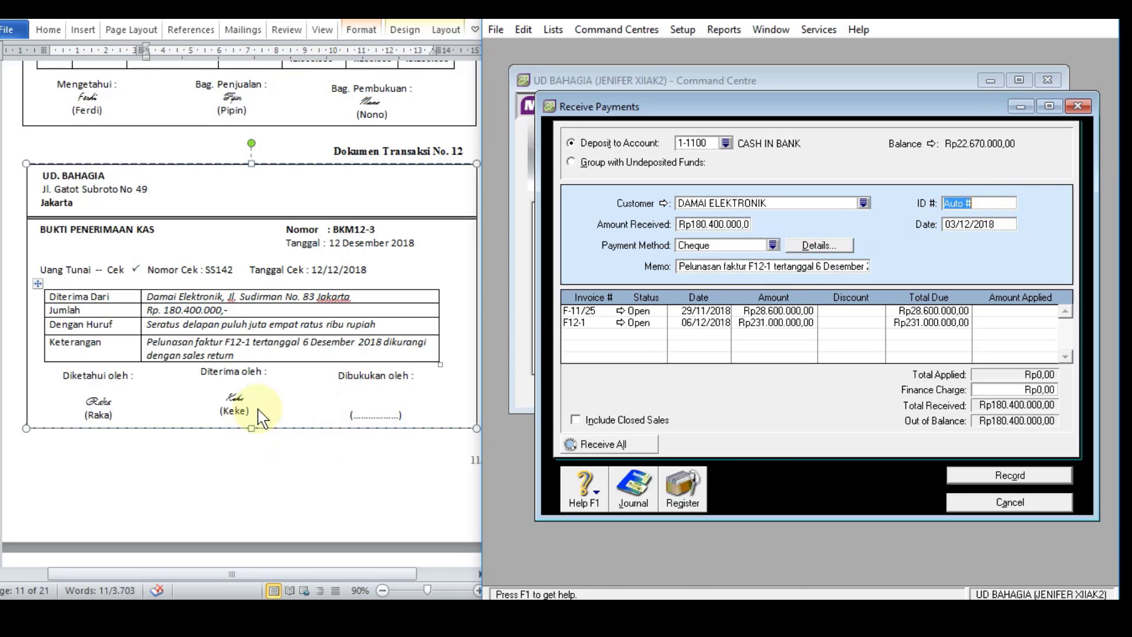
{"action": "type", "text": "BKM12"}
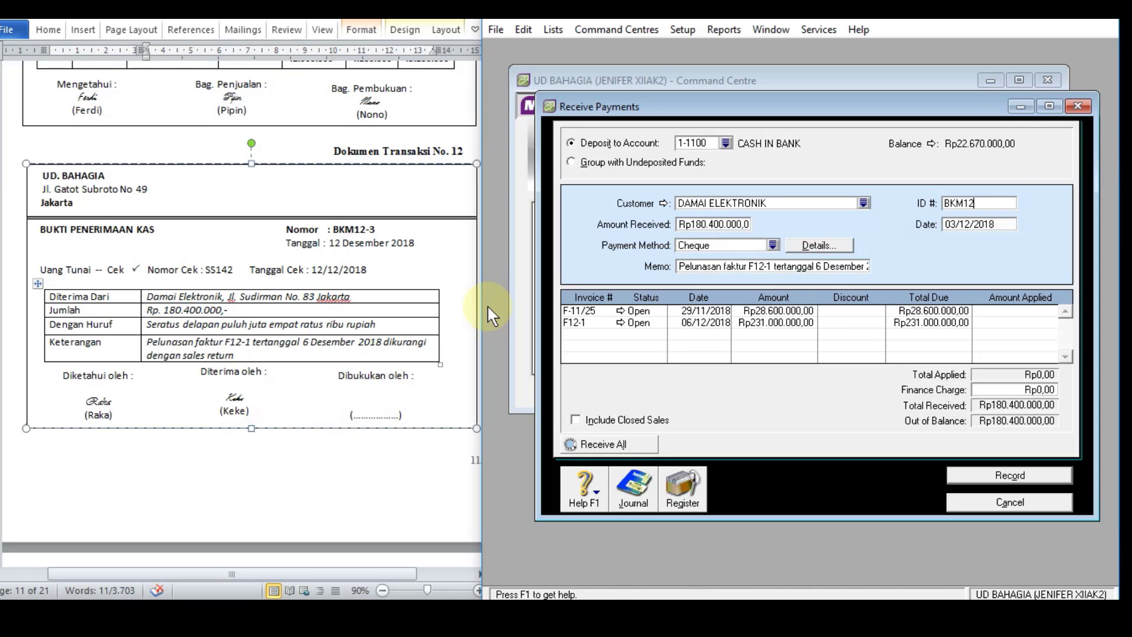
{"action": "type", "text": "-3"}
{"action": "left_click", "coordinate": [986, 226]}
{"action": "type", "text": "12"}
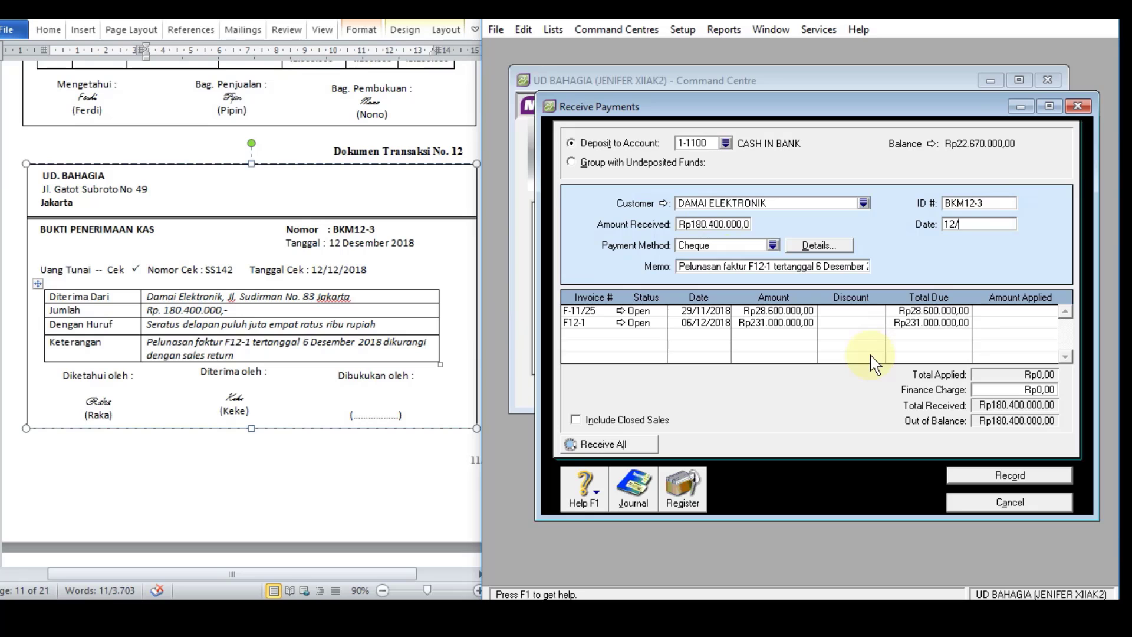
{"action": "type", "text": "/12/2018"}
{"action": "key", "text": "Tab"}
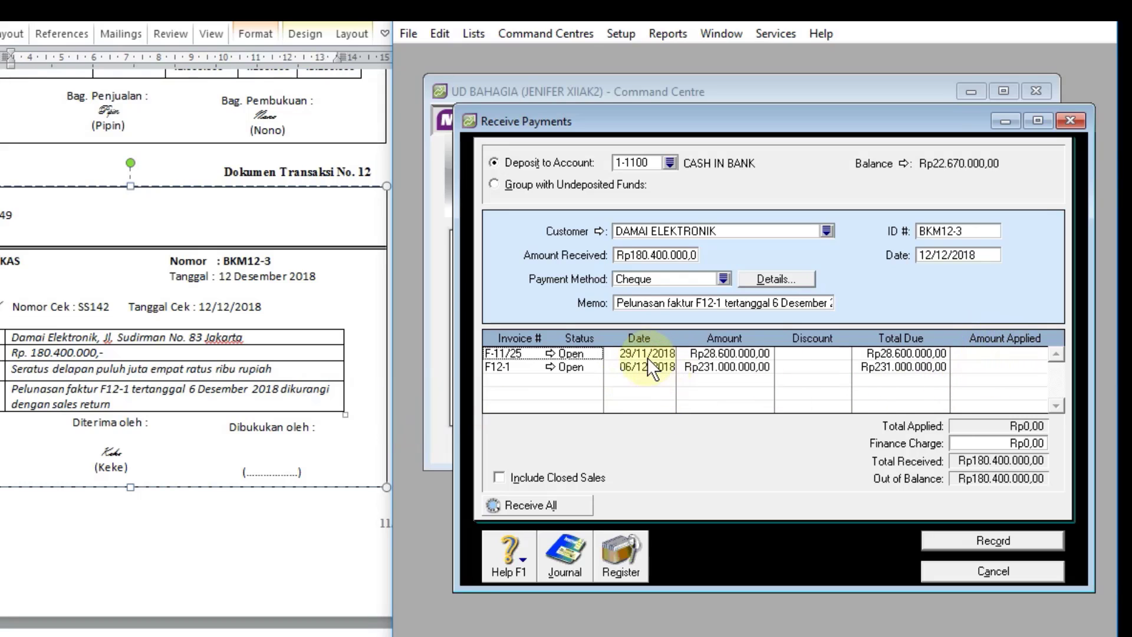
Step: Apply Rp180.400.000 to invoice F12-1, review the transaction recap, and record the payment
{"action": "left_click", "coordinate": [1002, 366]}
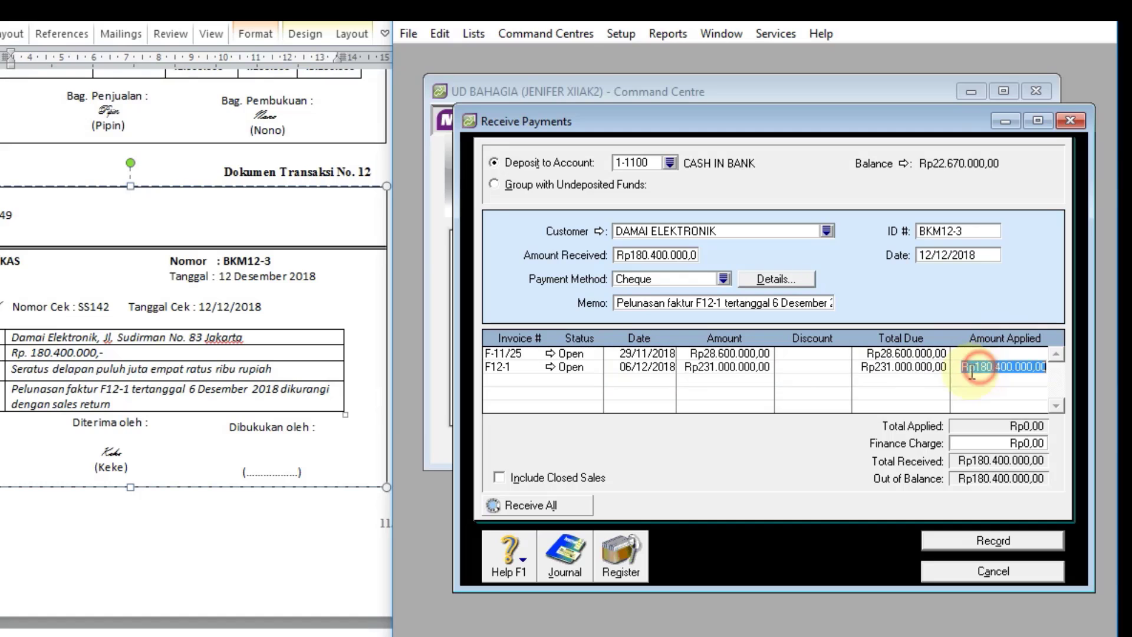
{"action": "key", "text": "Tab"}
{"action": "key", "text": "Tab"}
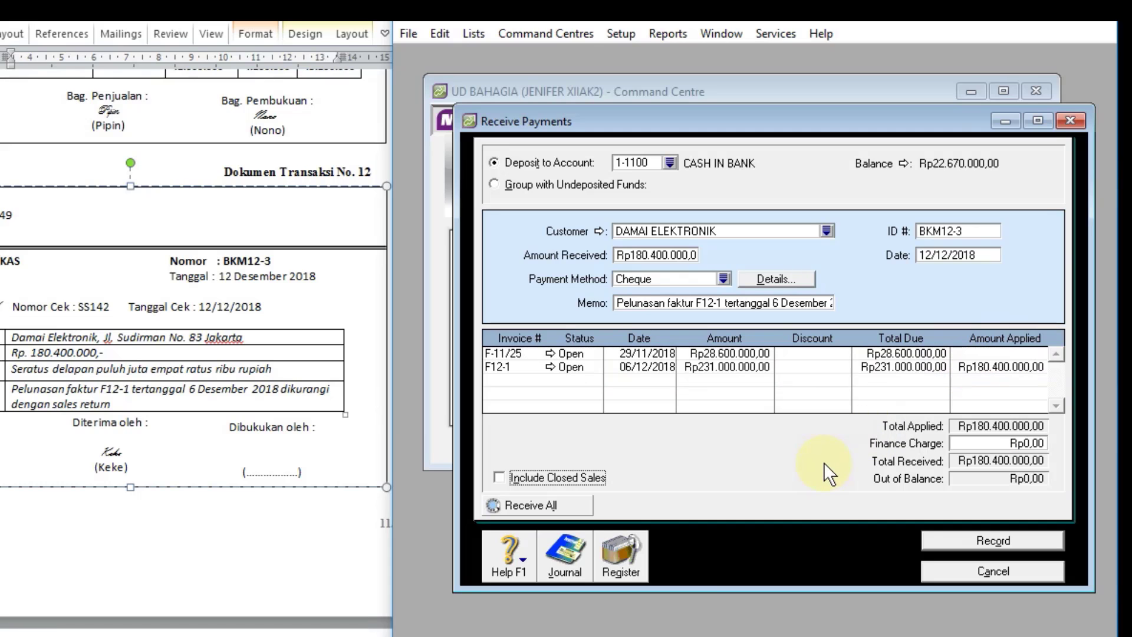
{"action": "key", "text": "ctrl+r"}
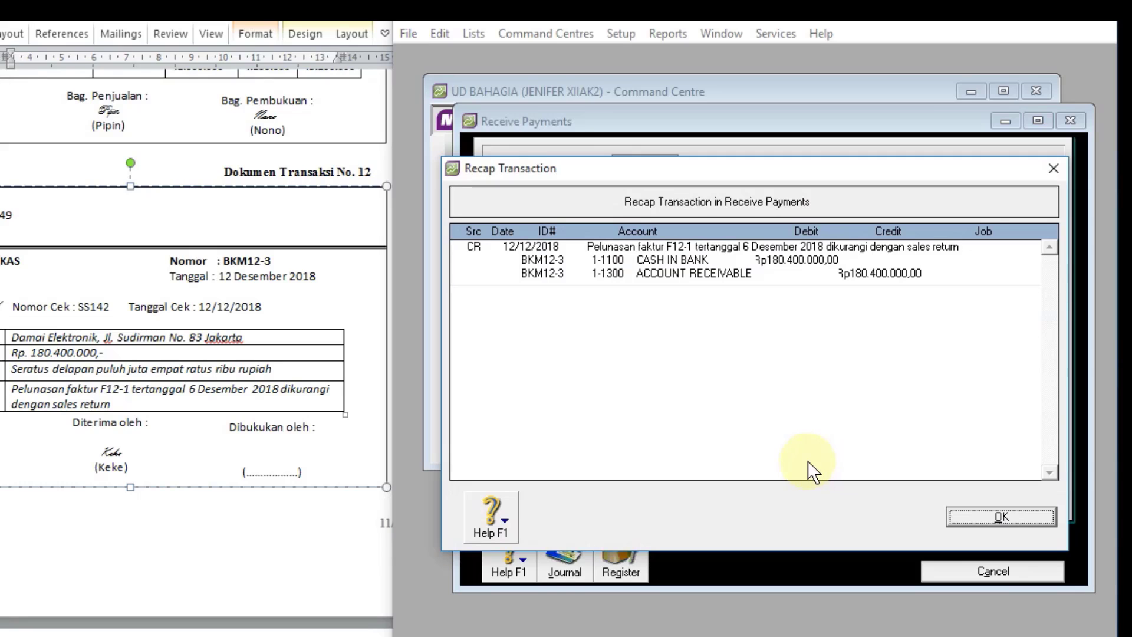
{"action": "left_click", "coordinate": [993, 517]}
{"action": "left_click", "coordinate": [936, 539]}
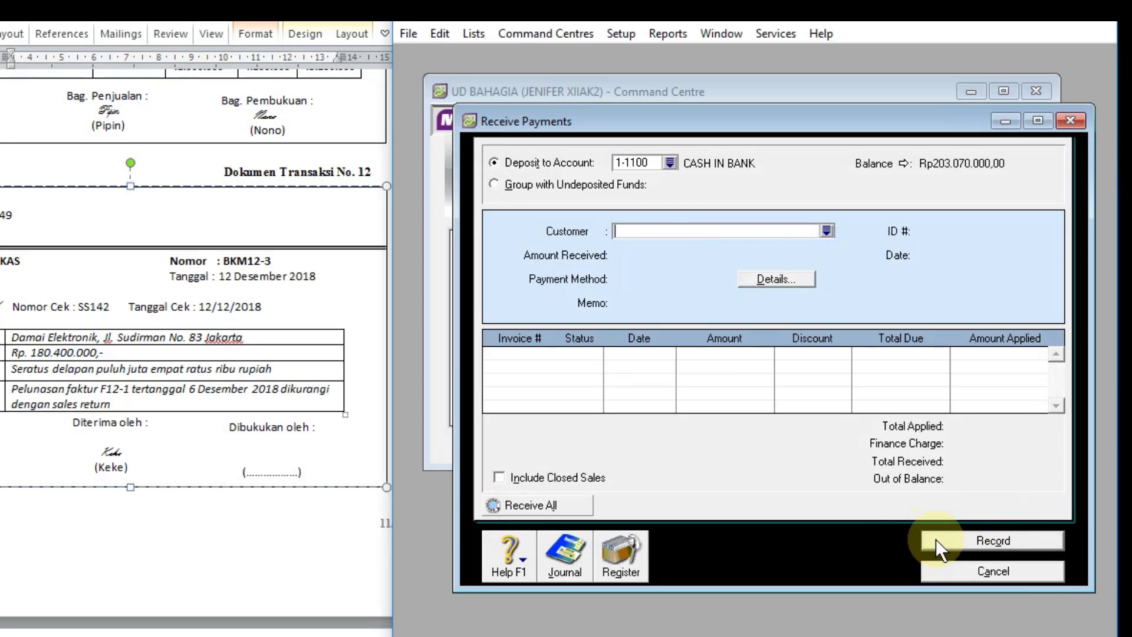
Step: Check the recorded receipts in the transaction journal, and close the journal and the payment form
{"action": "left_click", "coordinate": [564, 567]}
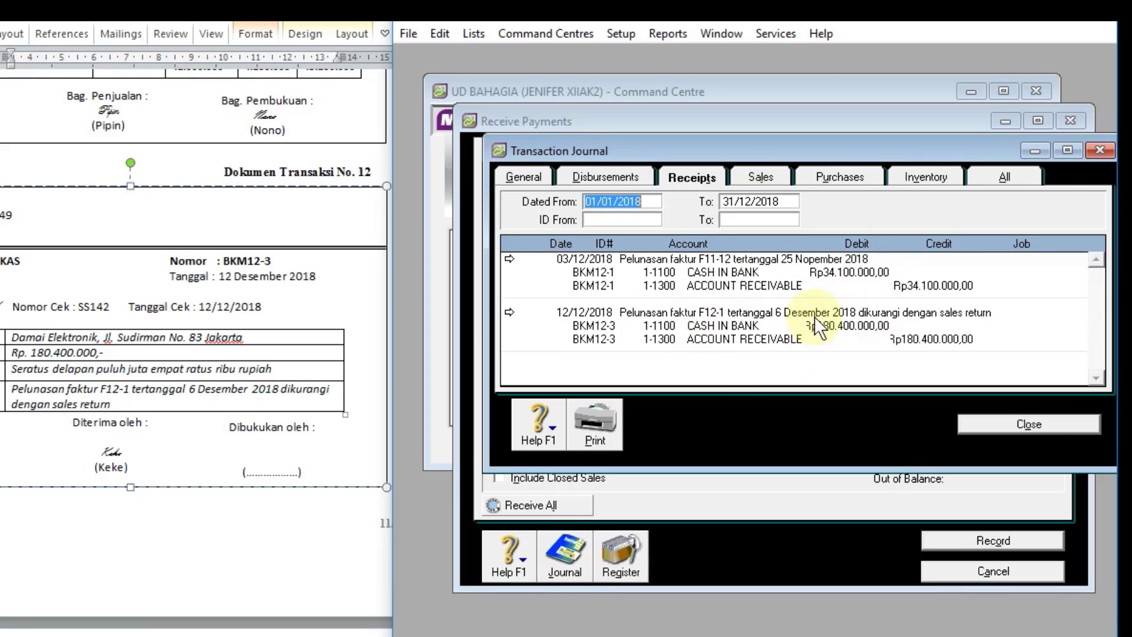
{"action": "left_click", "coordinate": [1042, 427]}
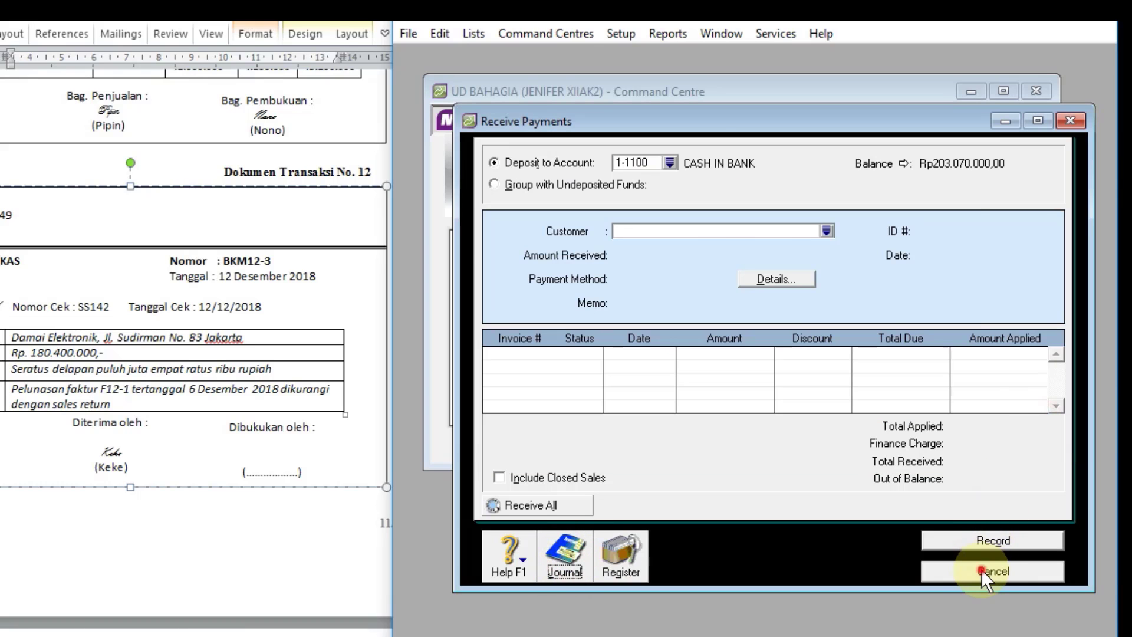
{"action": "left_click", "coordinate": [981, 570]}
Step: Bring up transaction document 13 and open a new item sale, moving its form so the fields are in view
{"action": "scroll", "coordinate": [266, 377], "scroll_direction": "down", "scroll_amount": 5}
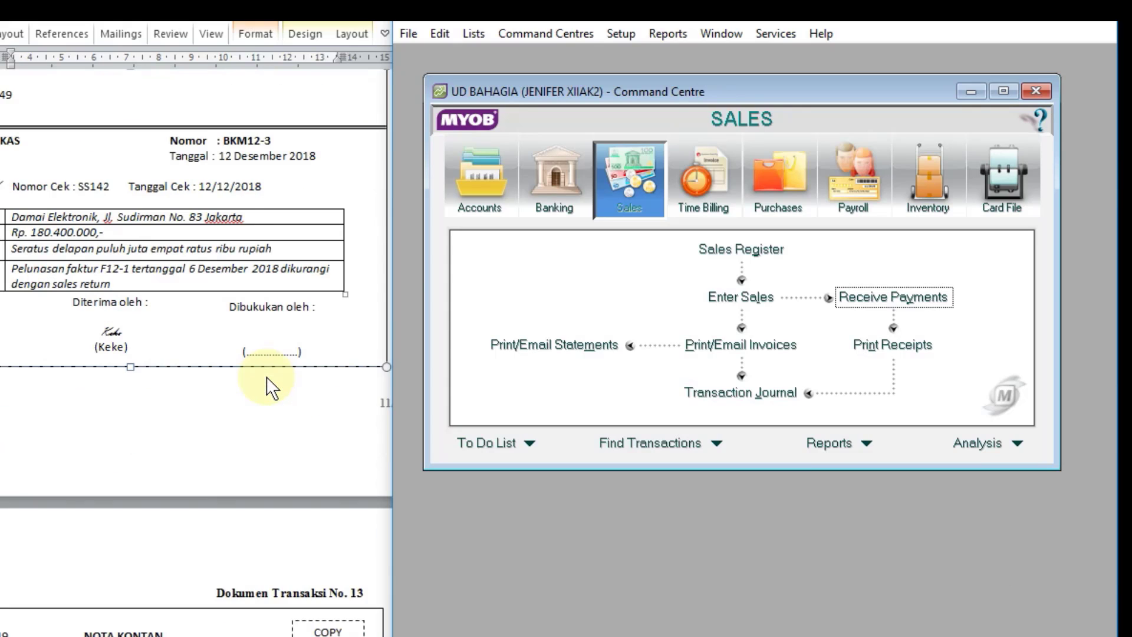
{"action": "scroll", "coordinate": [267, 376], "scroll_direction": "down", "scroll_amount": 1}
{"action": "scroll", "coordinate": [267, 377], "scroll_direction": "up", "scroll_amount": 7}
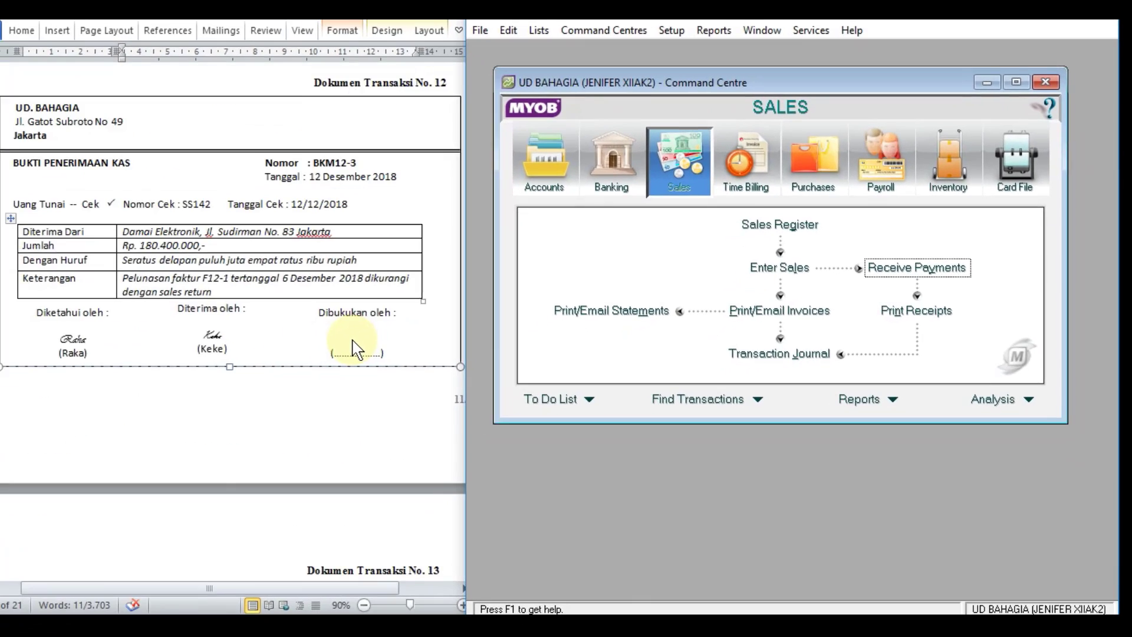
{"action": "scroll", "coordinate": [266, 377], "scroll_direction": "down", "scroll_amount": 11}
{"action": "scroll", "coordinate": [372, 341], "scroll_direction": "down", "scroll_amount": 1}
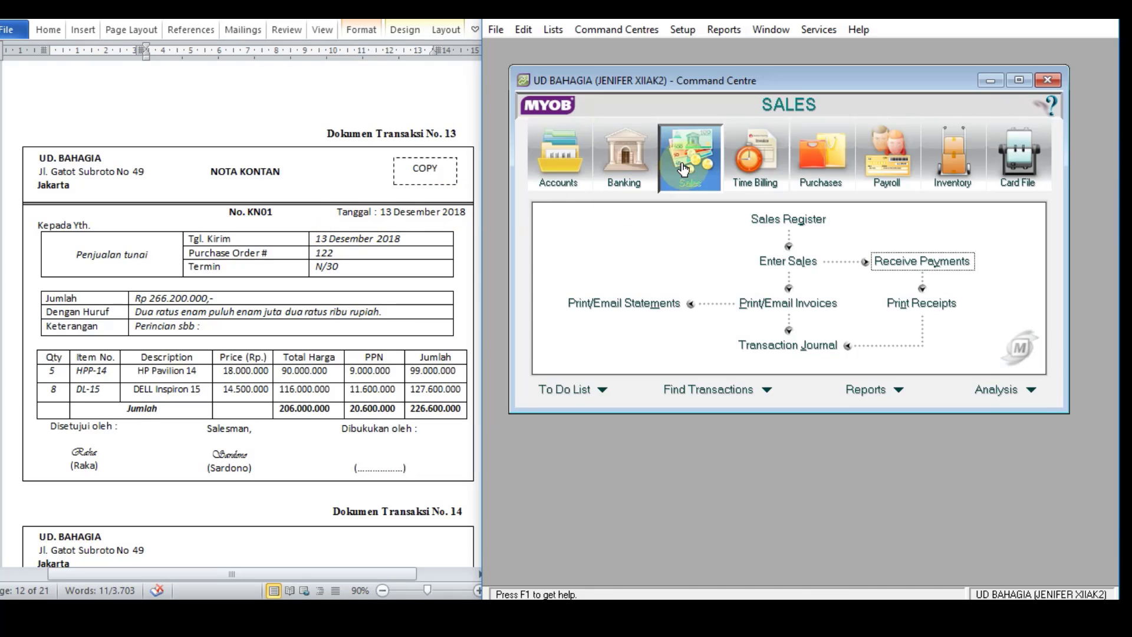
{"action": "left_click", "coordinate": [795, 261]}
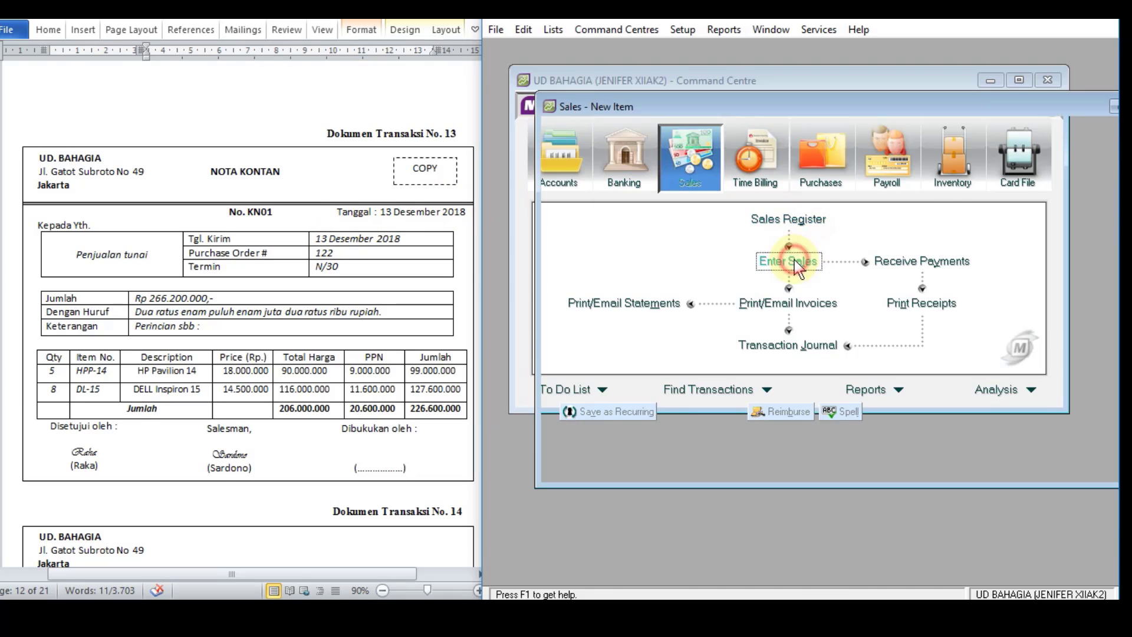
{"action": "left_click_drag", "start_coordinate": [872, 107], "coordinate": [814, 100]}
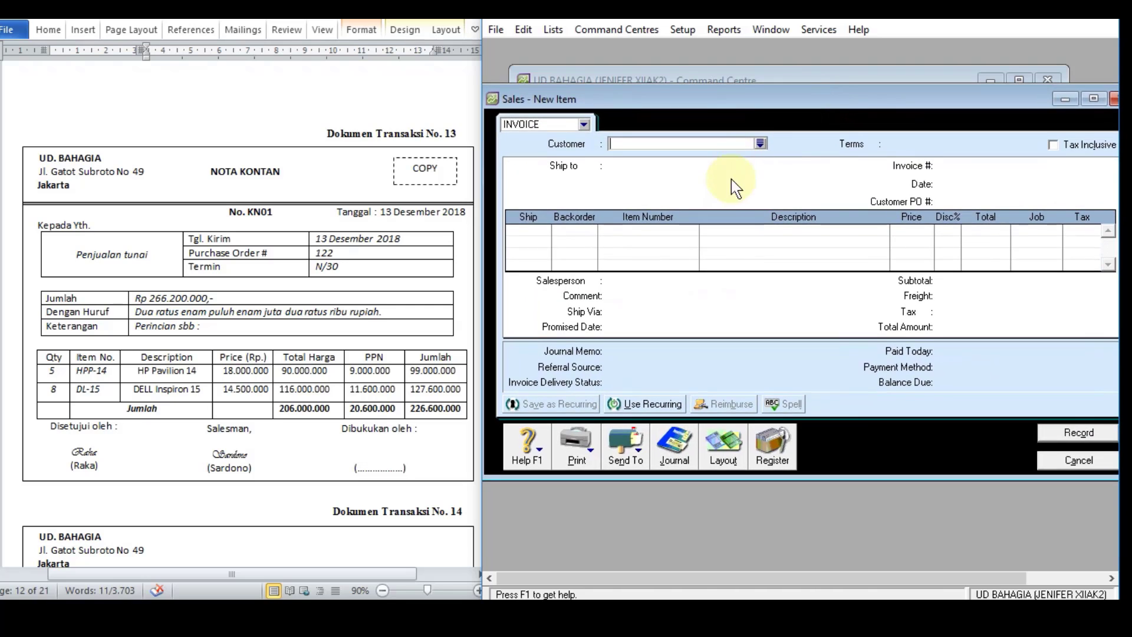
Step: Create a new customer card named PENJUALAN TUNAI and enter the next customer card ID
{"action": "left_click", "coordinate": [761, 144]}
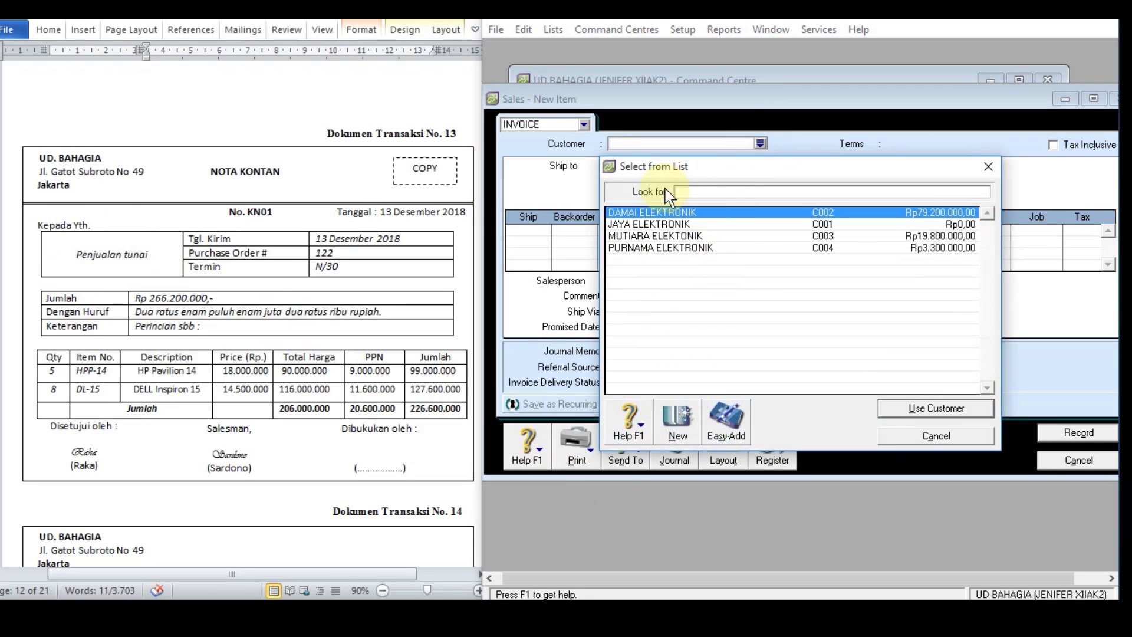
{"action": "left_click", "coordinate": [678, 435]}
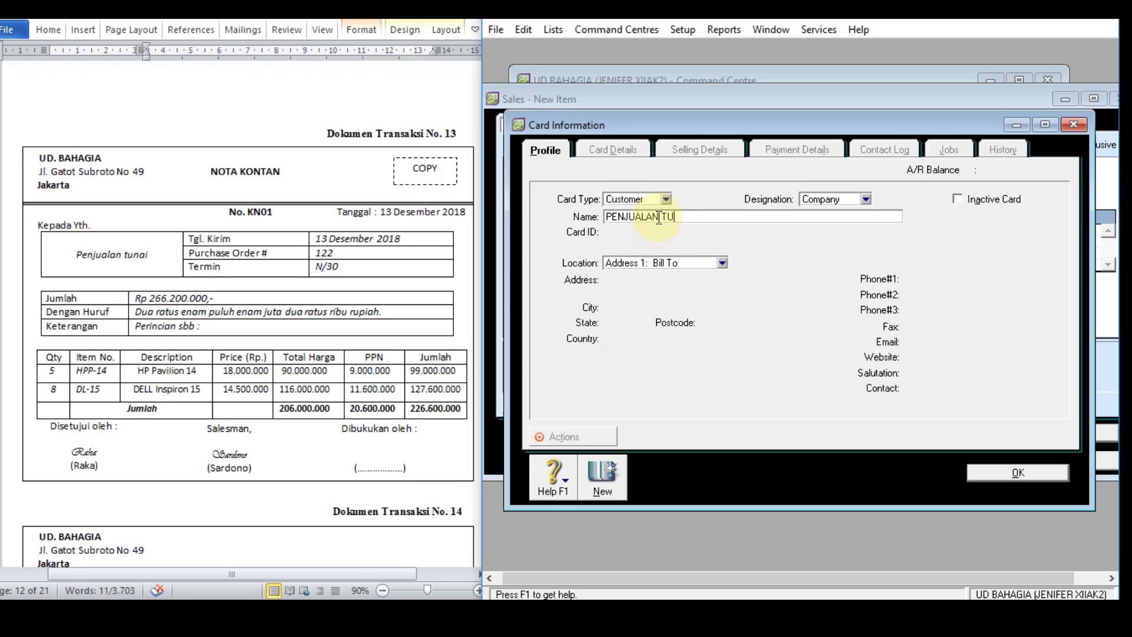
{"action": "key", "text": "Tab"}
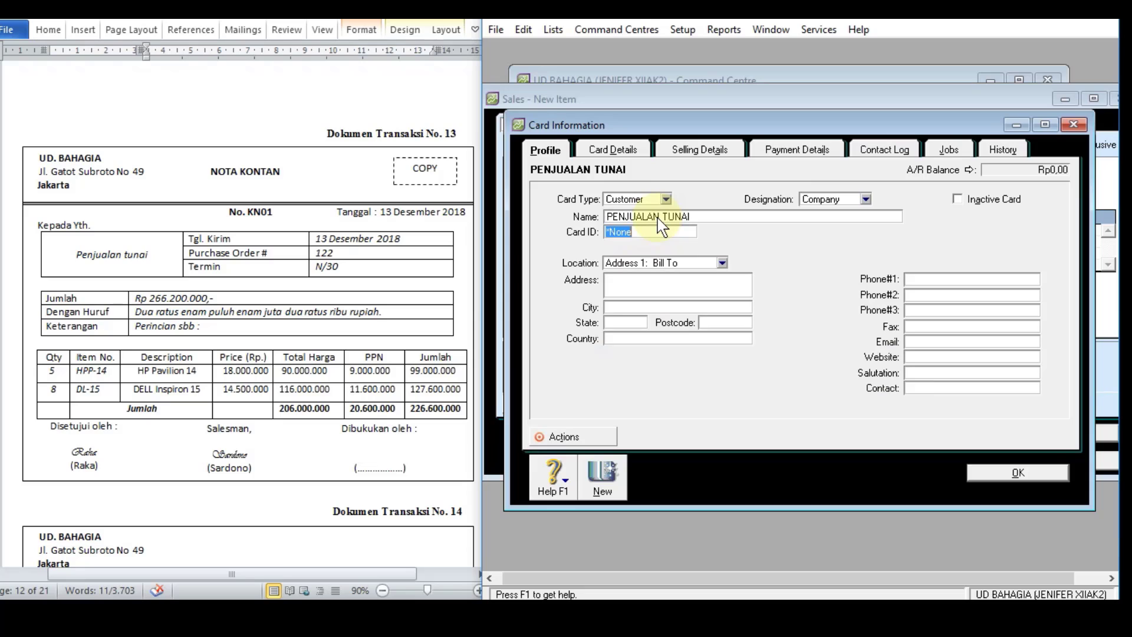
{"action": "type", "text": "C005"}
Step: Set the customer's sale layout to Item and freight tax code to N-T, and save the card
{"action": "left_click", "coordinate": [698, 151]}
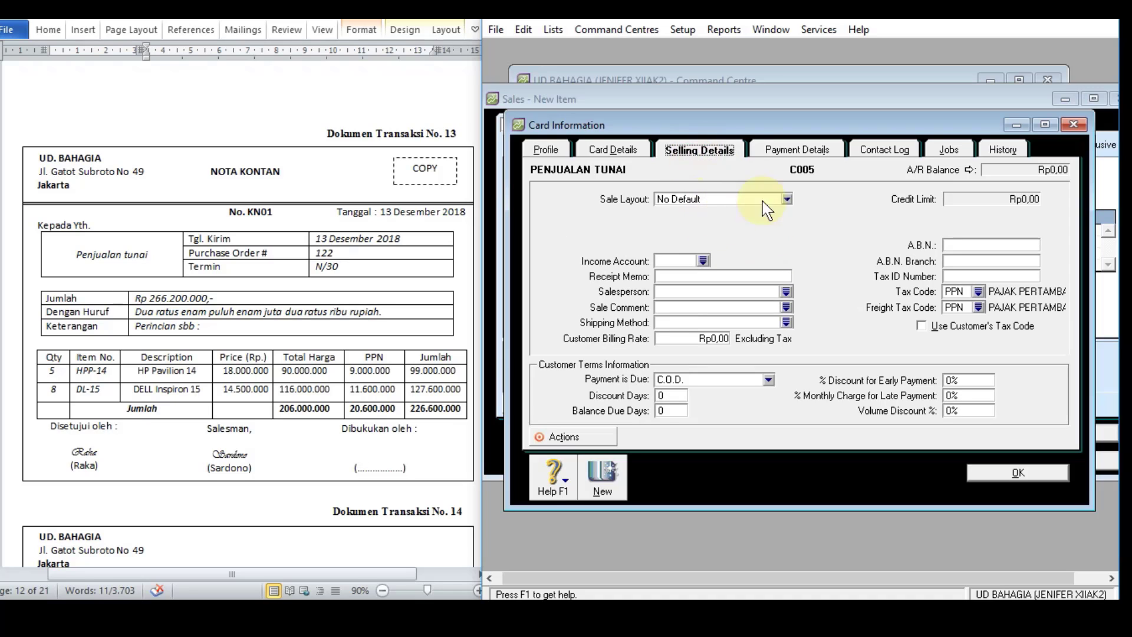
{"action": "left_click", "coordinate": [786, 200]}
{"action": "left_click", "coordinate": [758, 236]}
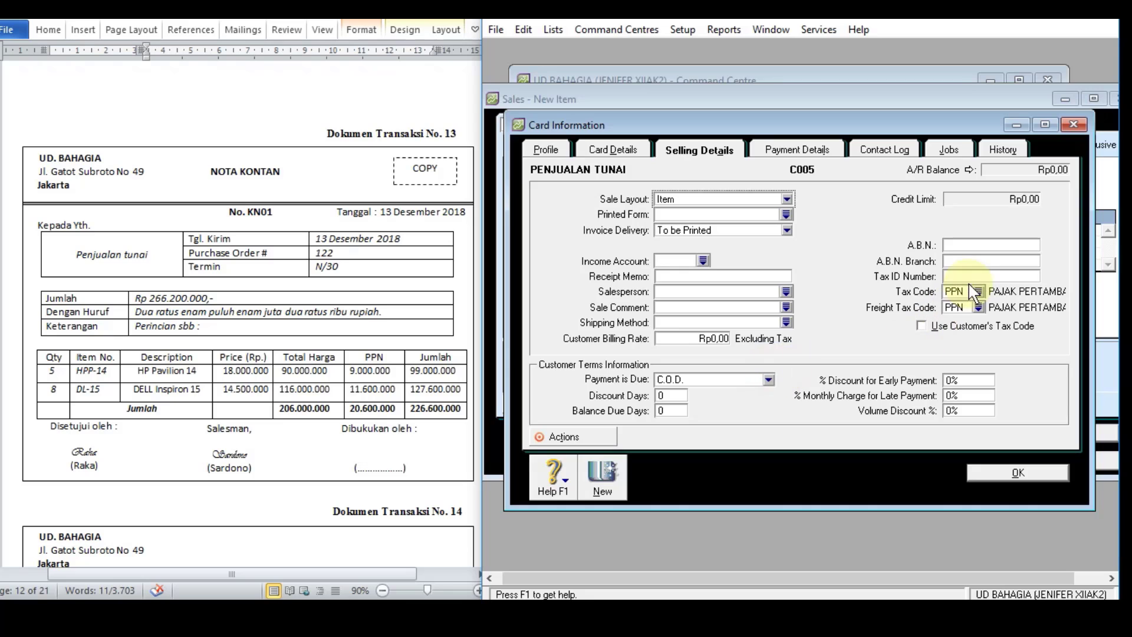
{"action": "left_click", "coordinate": [979, 307]}
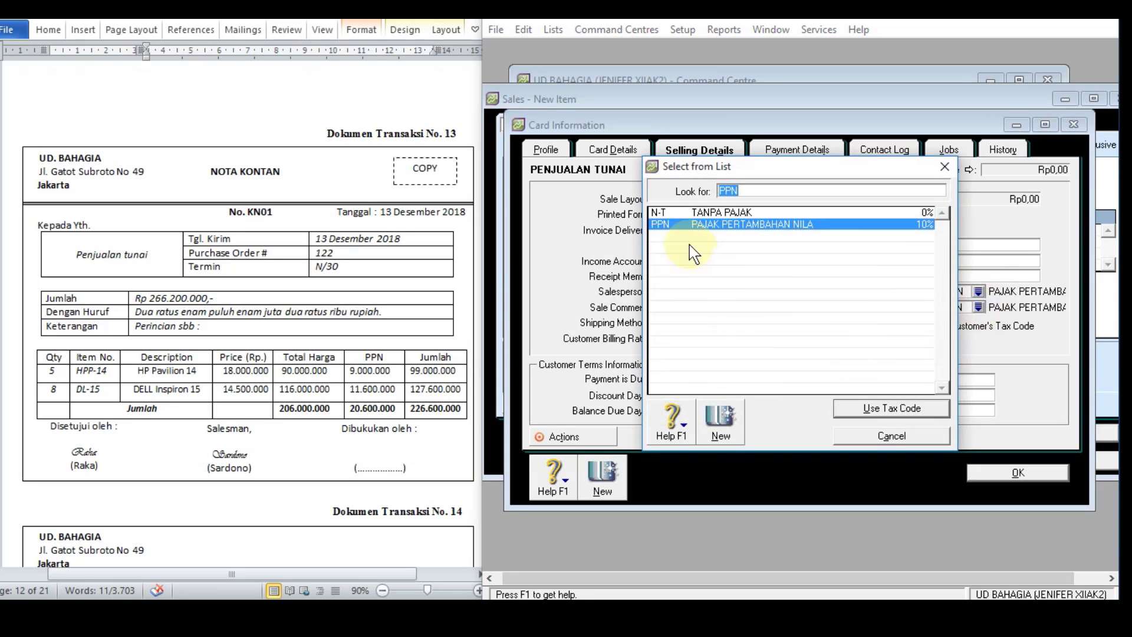
{"action": "double_click", "coordinate": [695, 213]}
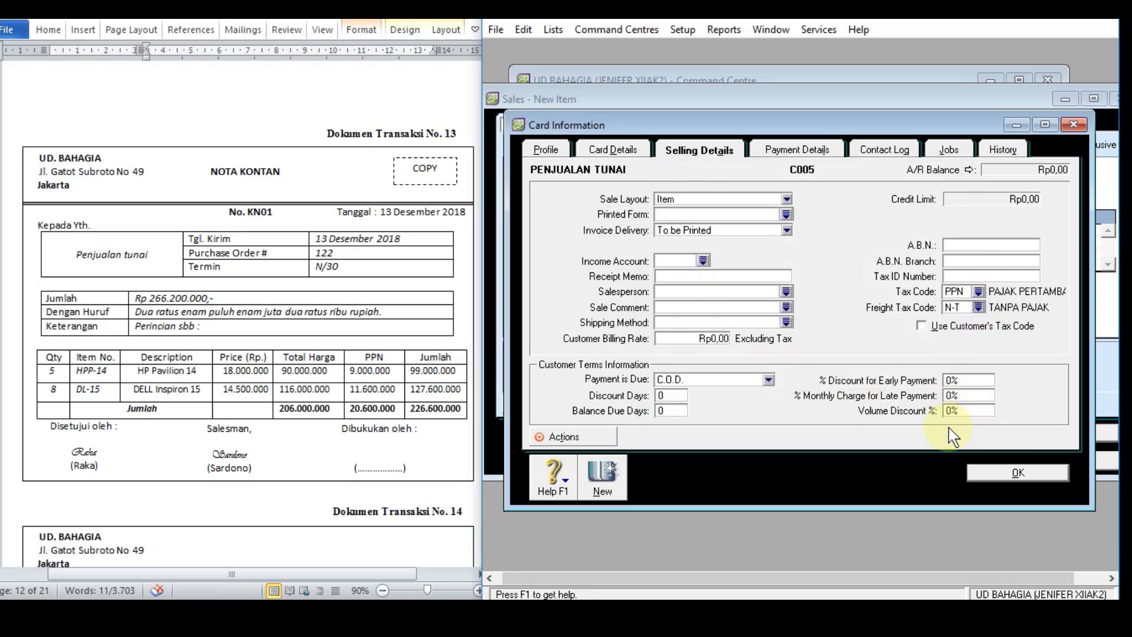
{"action": "left_click", "coordinate": [982, 470]}
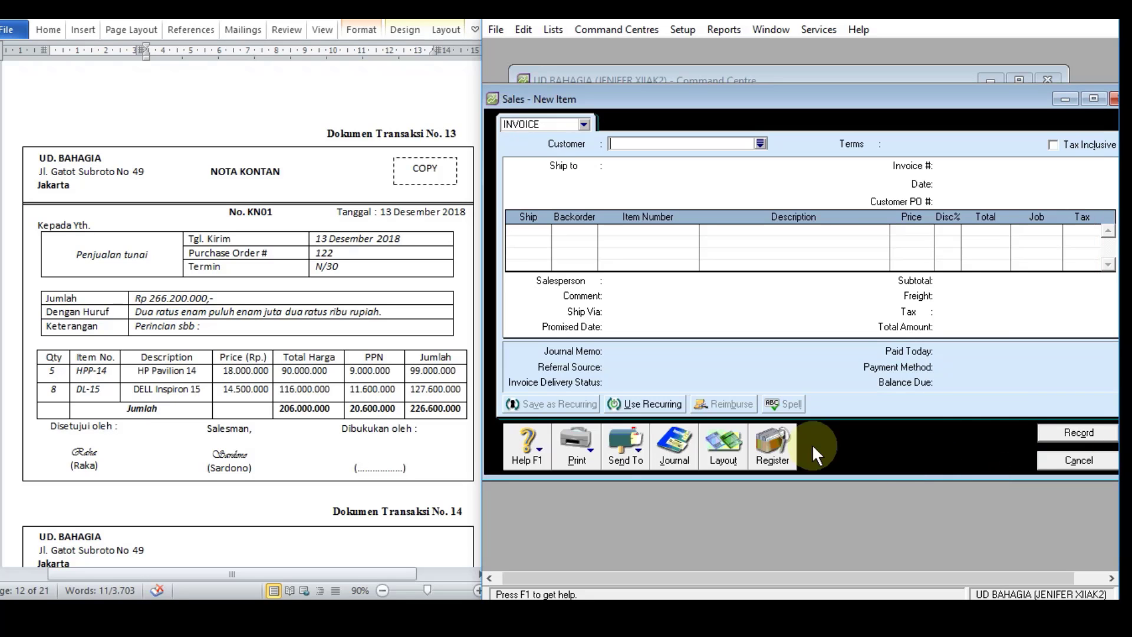
Step: Choose PENJUALAN TUNAI as the sale's customer and set the invoice number to KN01
{"action": "left_click", "coordinate": [758, 145]}
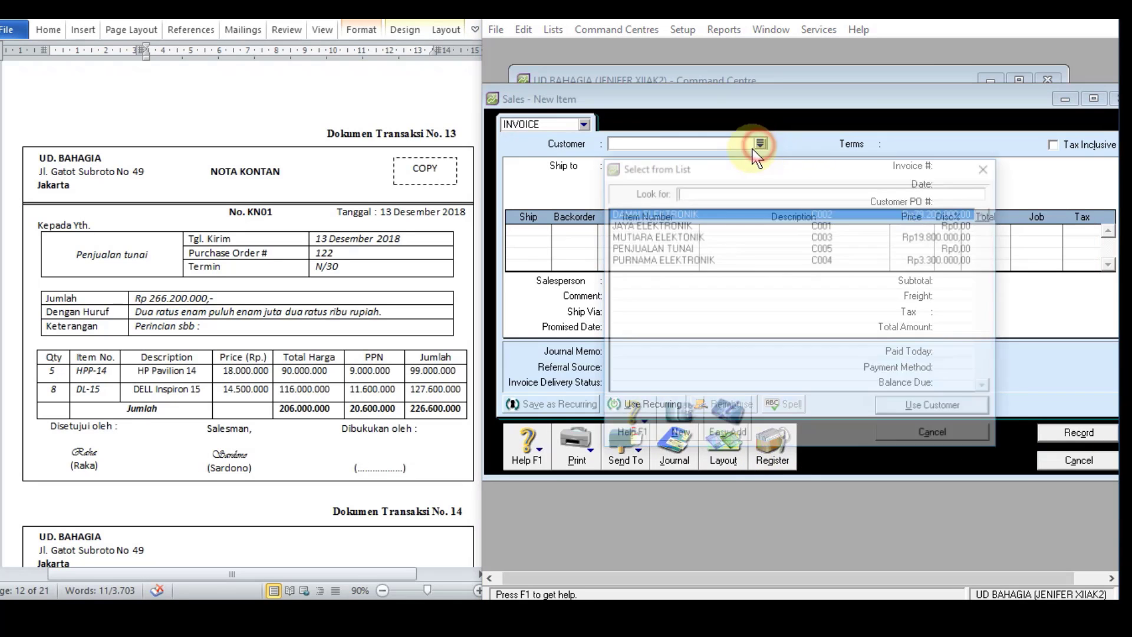
{"action": "double_click", "coordinate": [679, 249]}
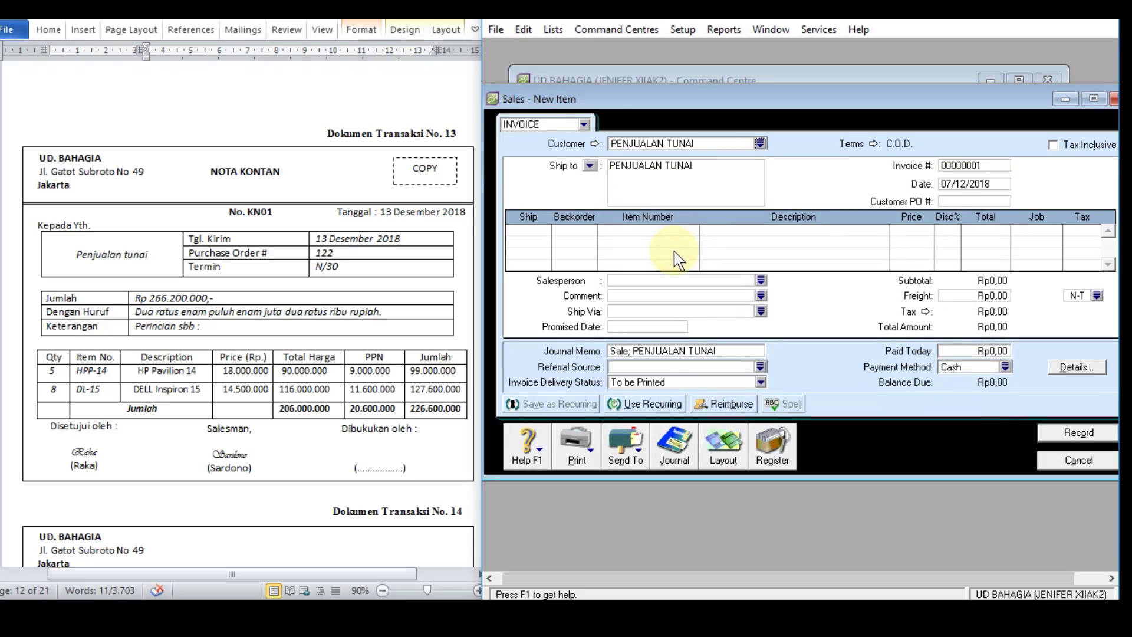
{"action": "left_click", "coordinate": [987, 166]}
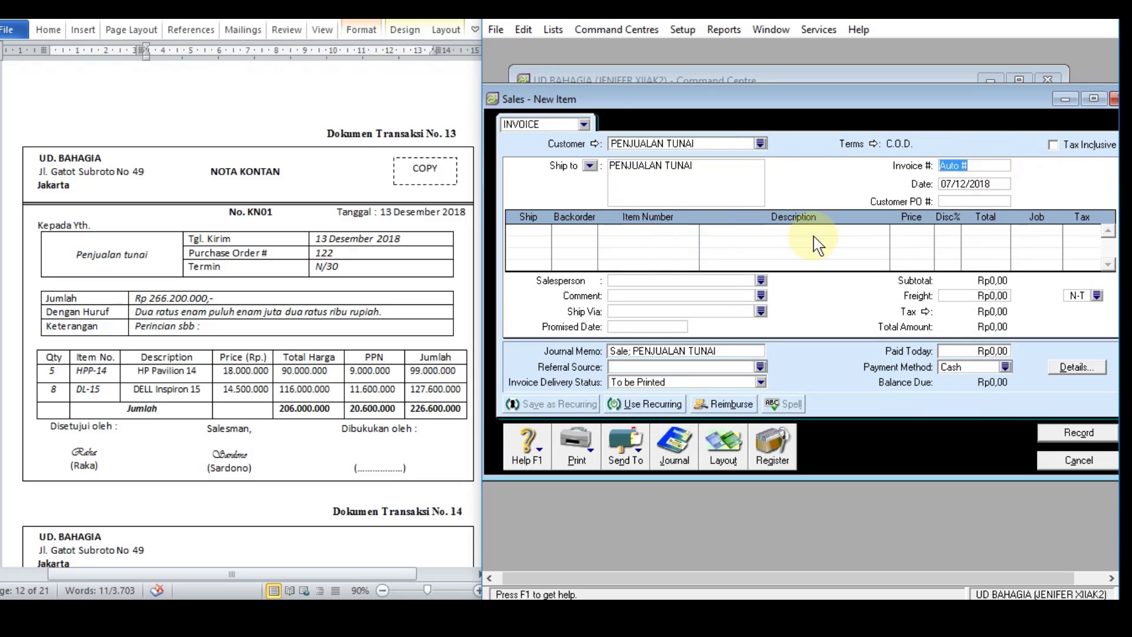
{"action": "type", "text": "KN01"}
Step: Set the invoice date to 13/12/2018 and enter the customer's purchase order number from document 13
{"action": "left_click", "coordinate": [975, 183]}
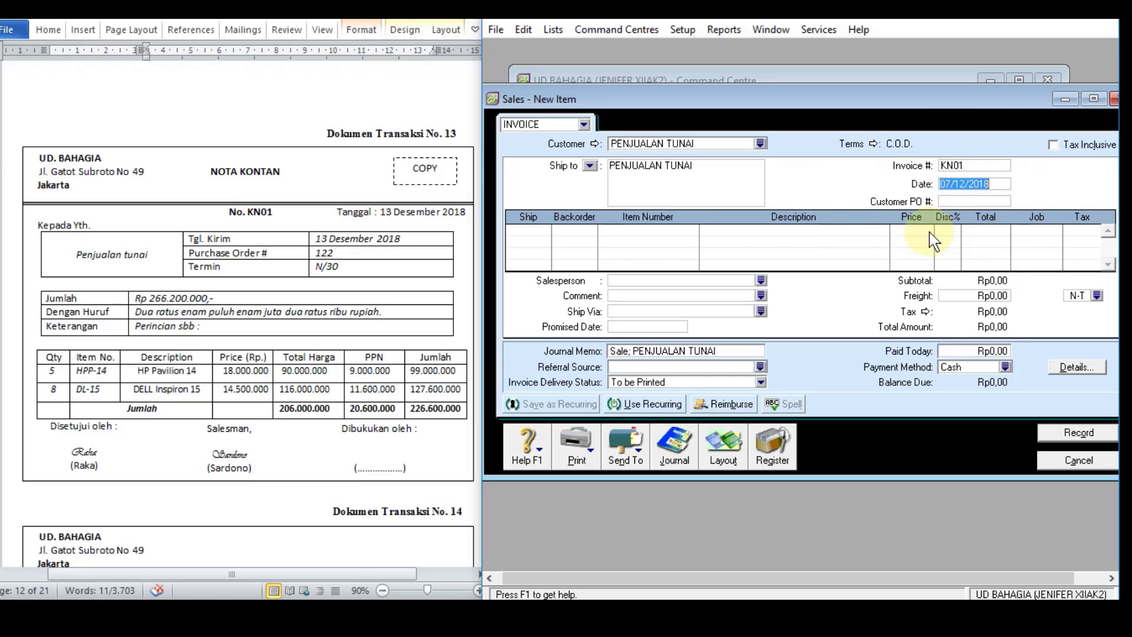
{"action": "type", "text": "13/12/"}
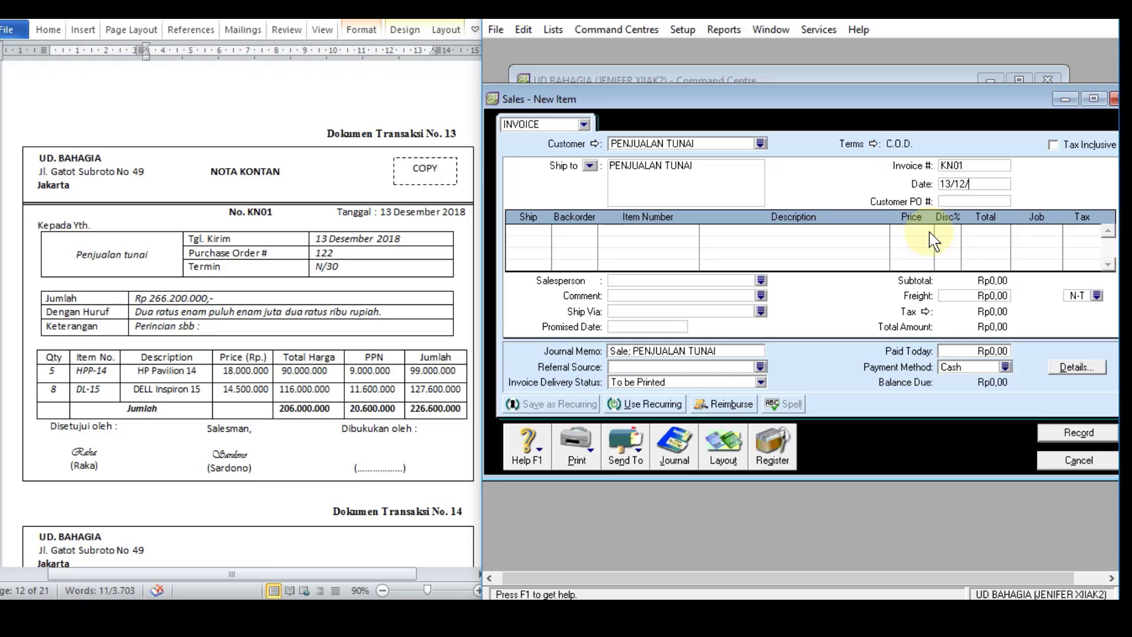
{"action": "type", "text": "2018"}
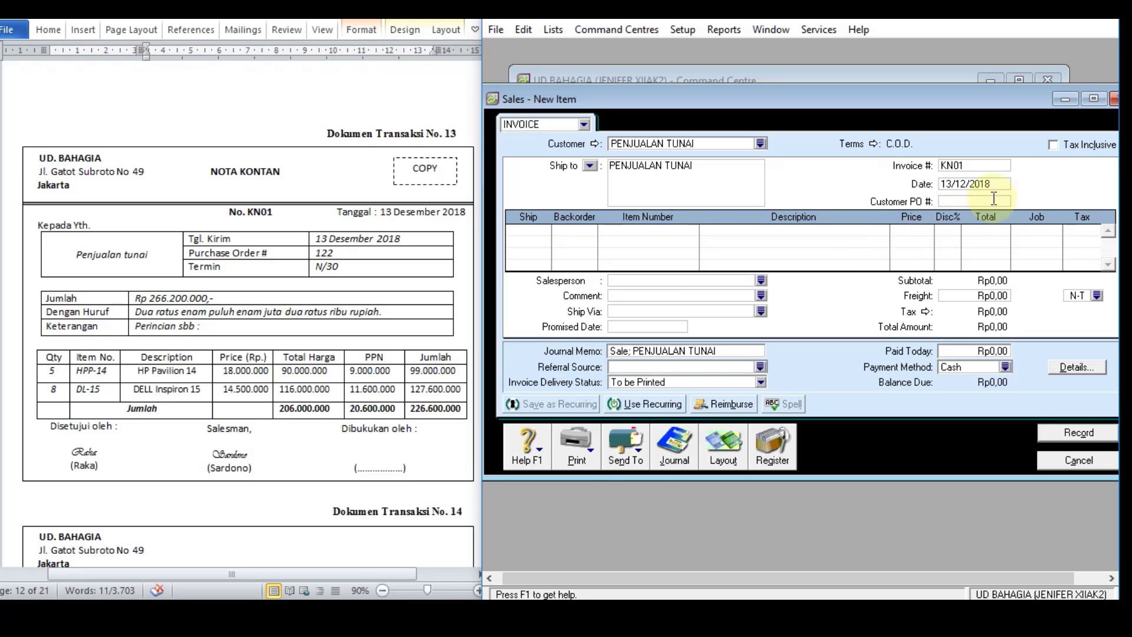
{"action": "left_click", "coordinate": [965, 199]}
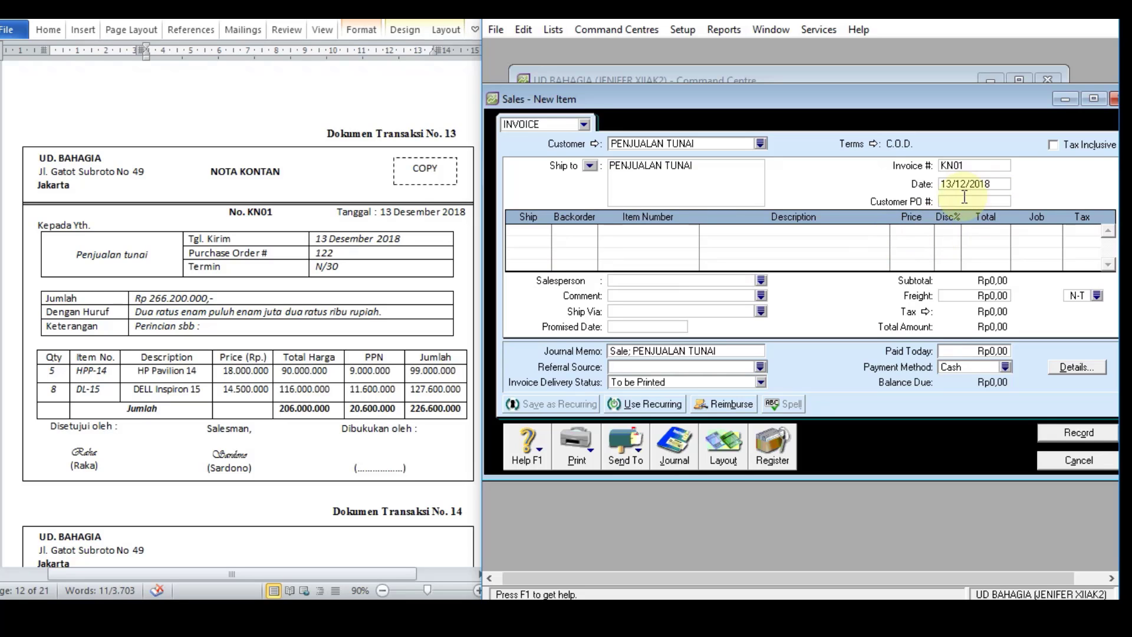
{"action": "type", "text": "122"}
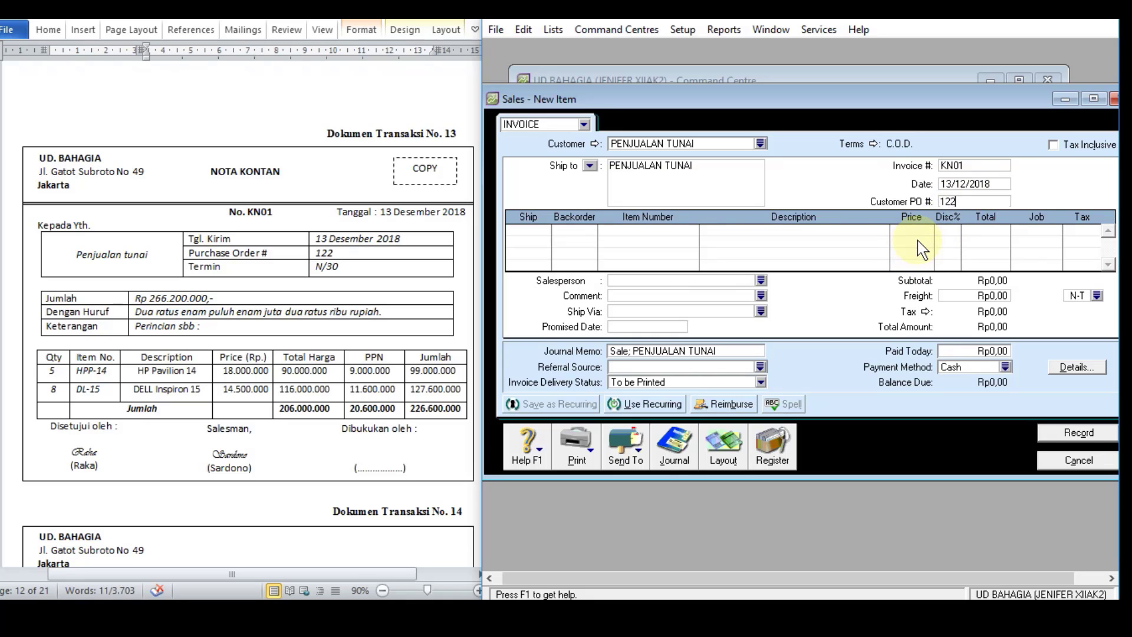
Step: Add a line for 5 units of item HPP-14 to the KN01 invoice and check its price
{"action": "left_click", "coordinate": [524, 231]}
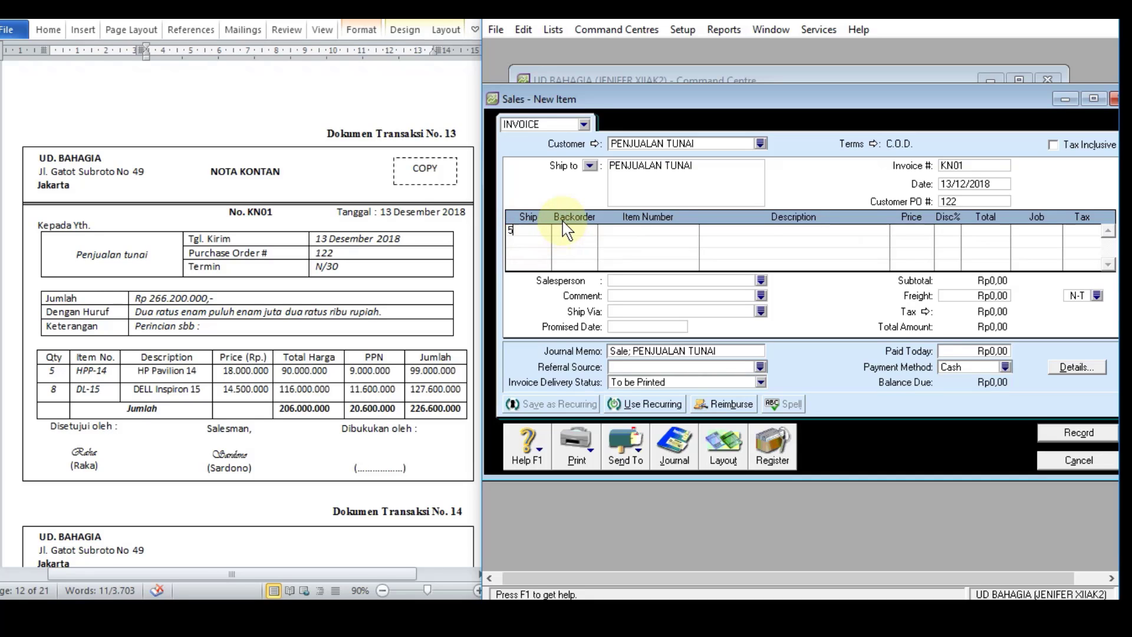
{"action": "key", "text": "Tab"}
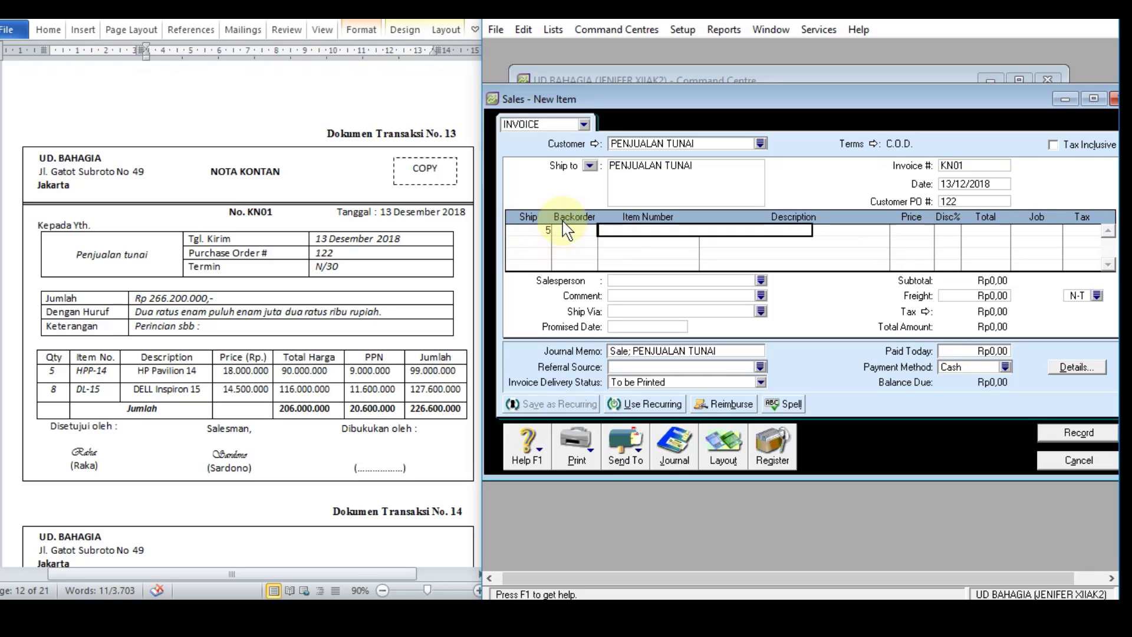
{"action": "type", "text": "HPP-14"}
{"action": "key", "text": "Tab"}
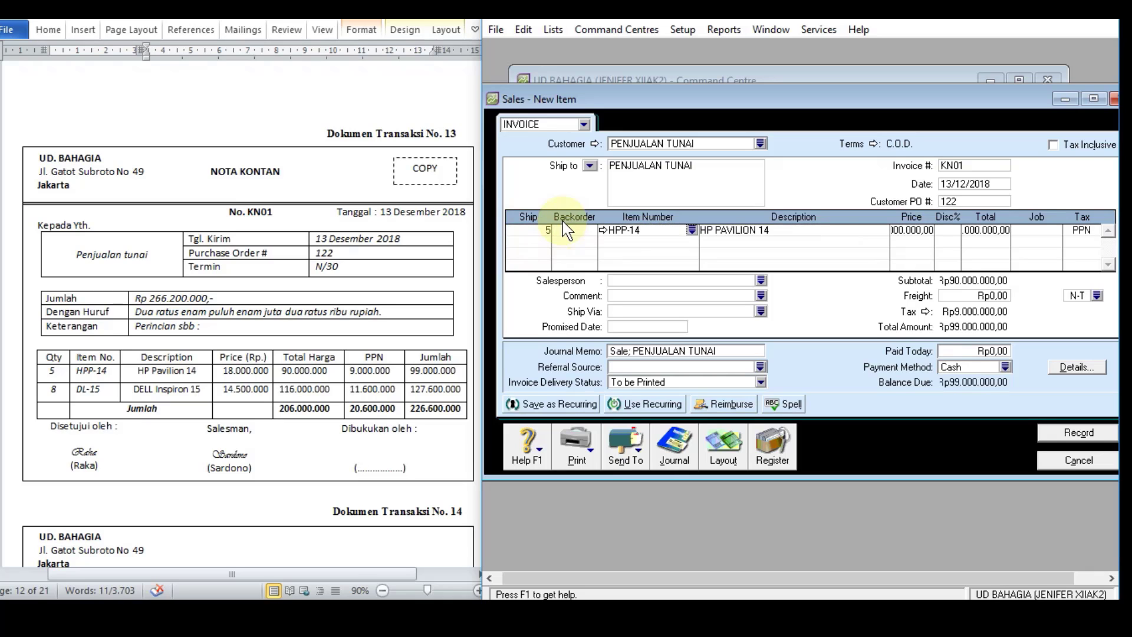
{"action": "left_click", "coordinate": [922, 234]}
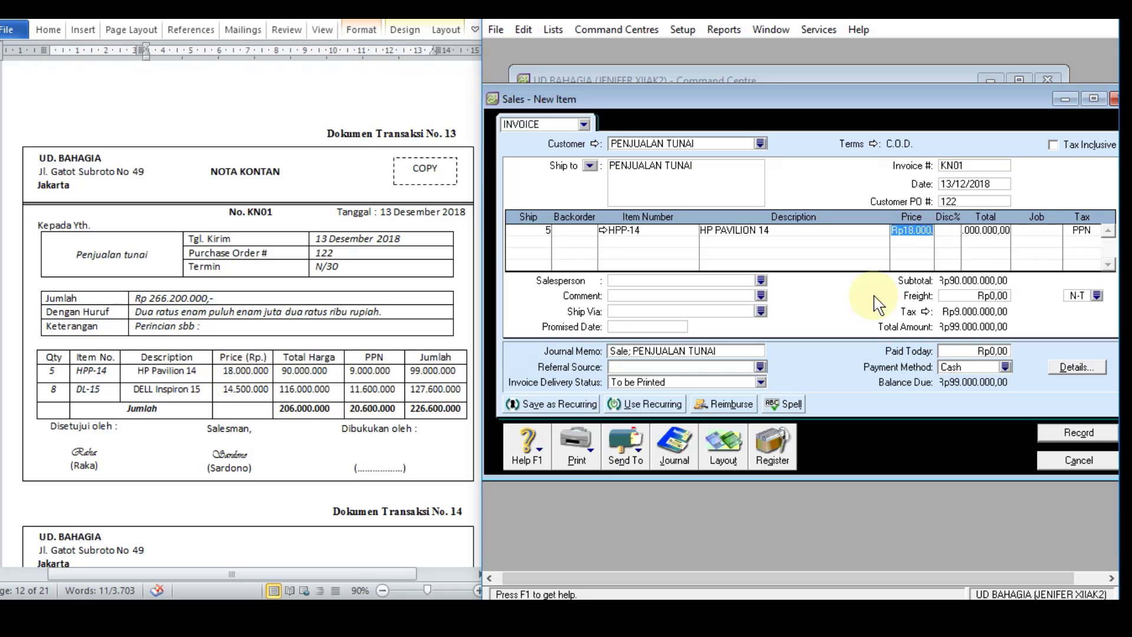
Step: Add a line for 8 units of item DL-15 at Rp14.500.000 each and check both line totals
{"action": "left_click", "coordinate": [533, 243]}
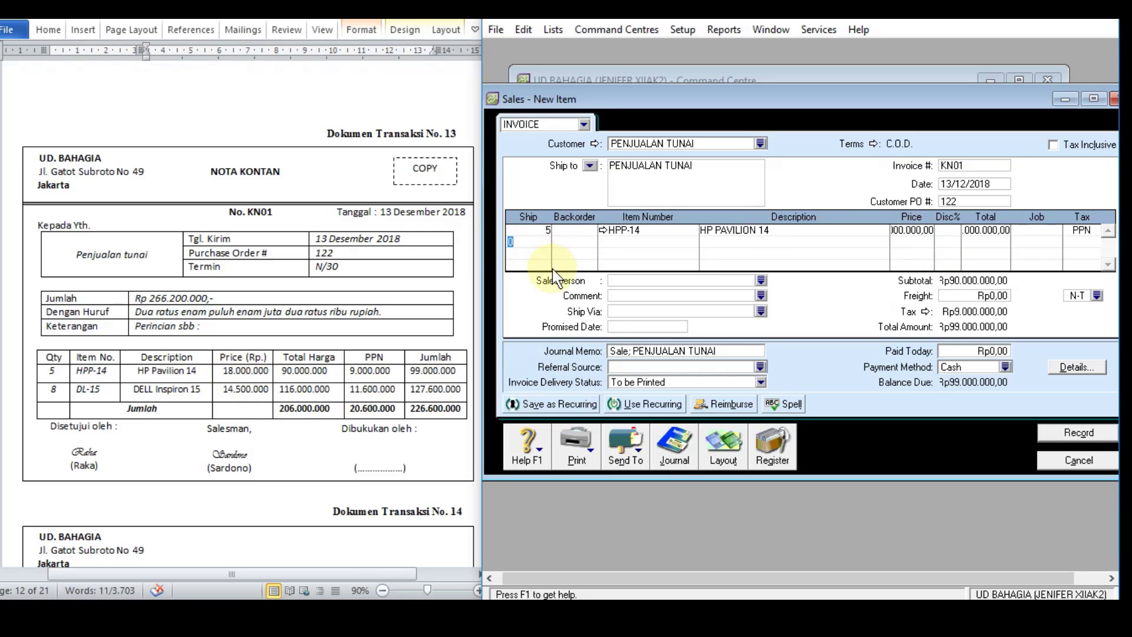
{"action": "type", "text": "8"}
{"action": "key", "text": "Tab"}
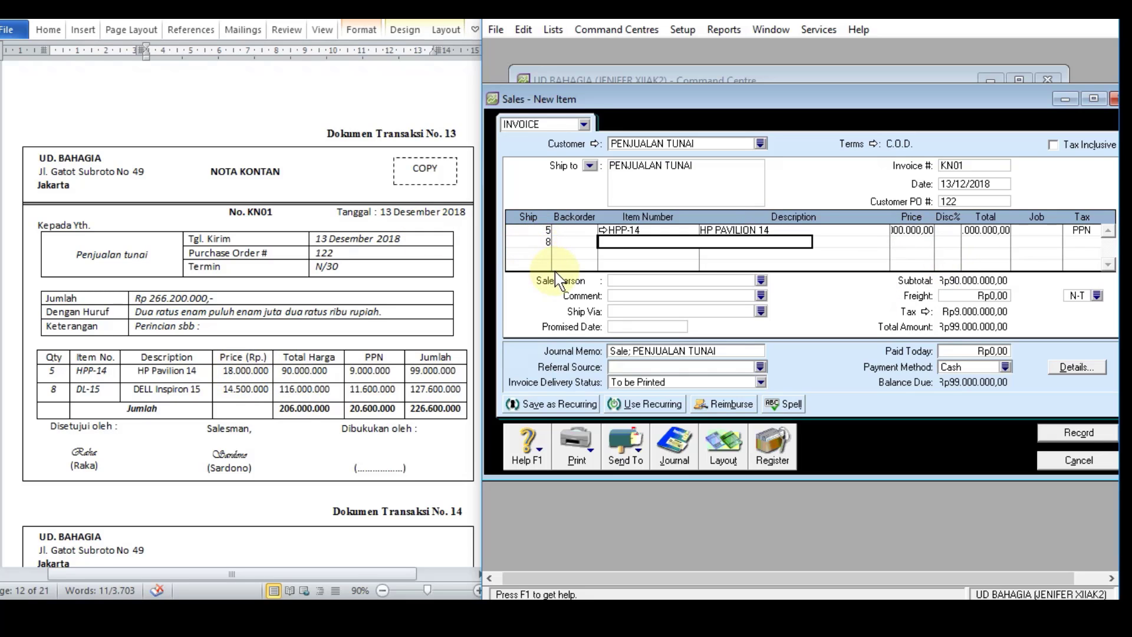
{"action": "type", "text": "DL-15"}
{"action": "key", "text": "Tab"}
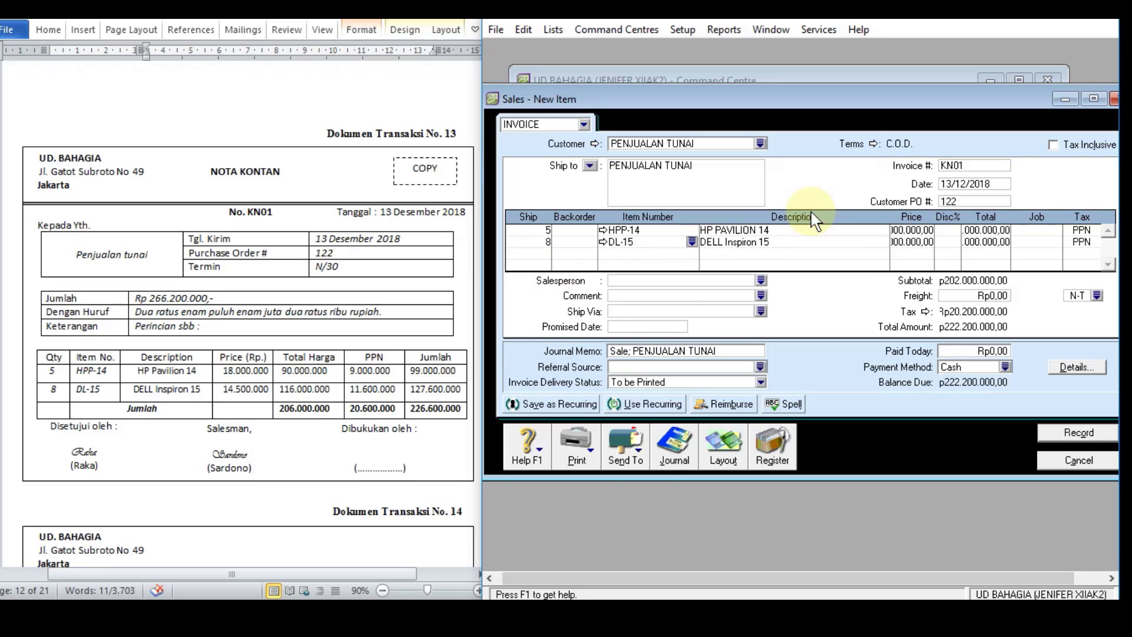
{"action": "left_click", "coordinate": [912, 242]}
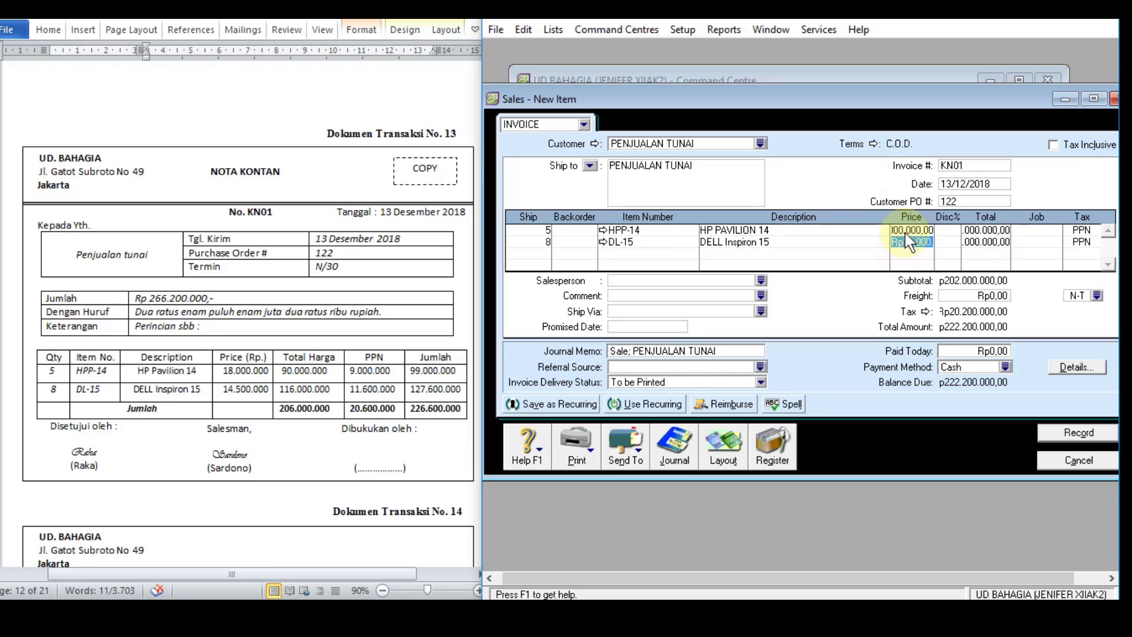
{"action": "type", "text": "14"}
{"action": "type", "text": "5"}
{"action": "type", "text": "00000"}
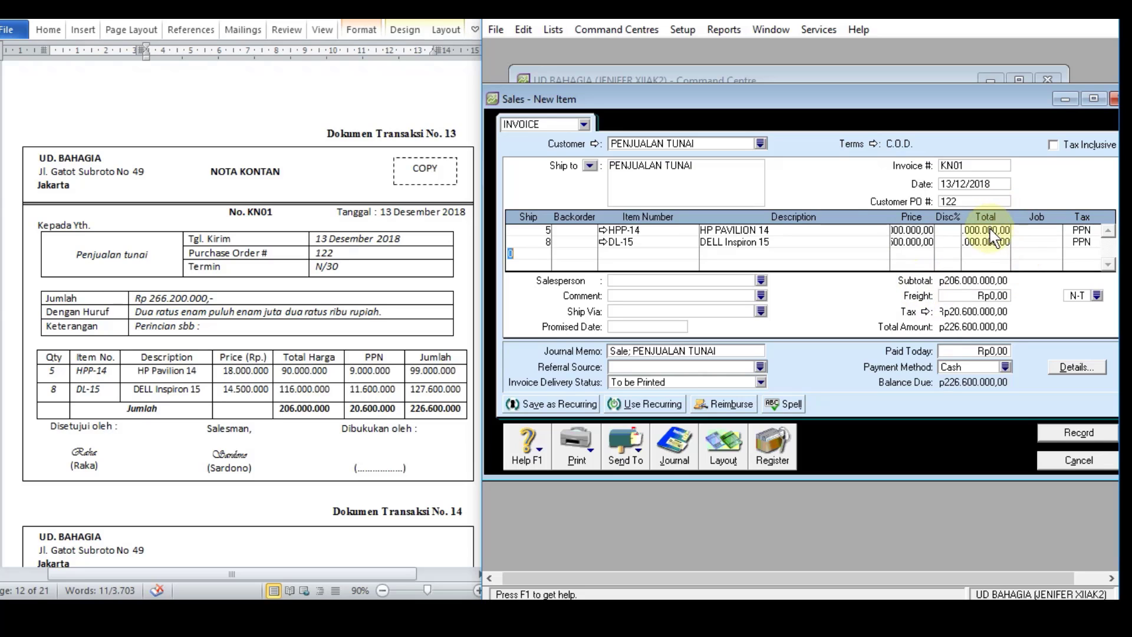
{"action": "left_click", "coordinate": [986, 230]}
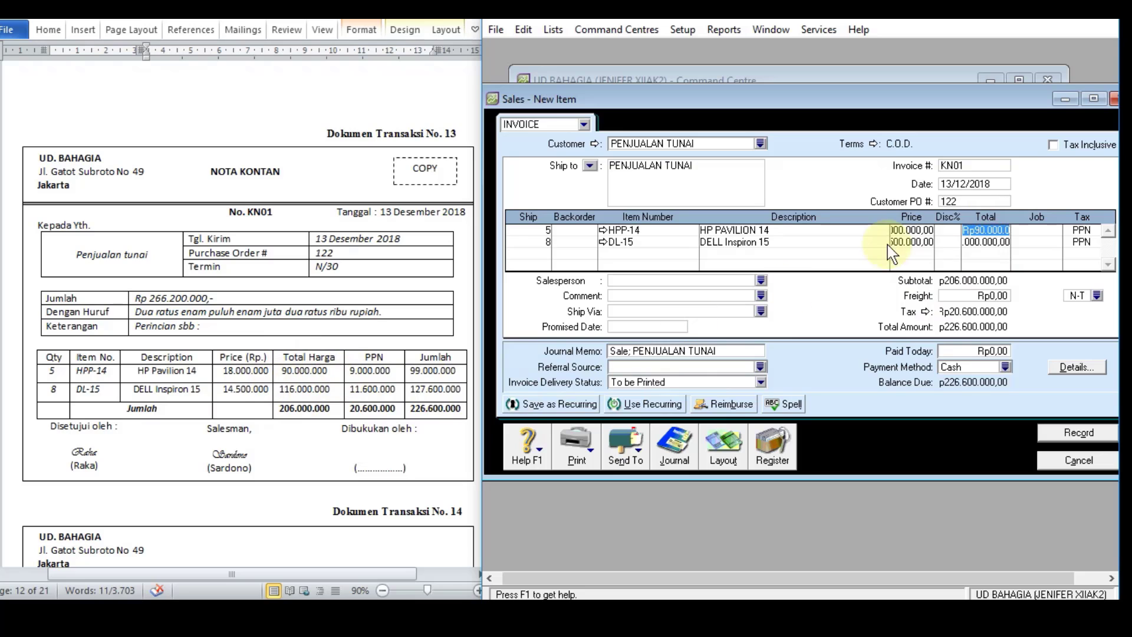
{"action": "left_click", "coordinate": [996, 242]}
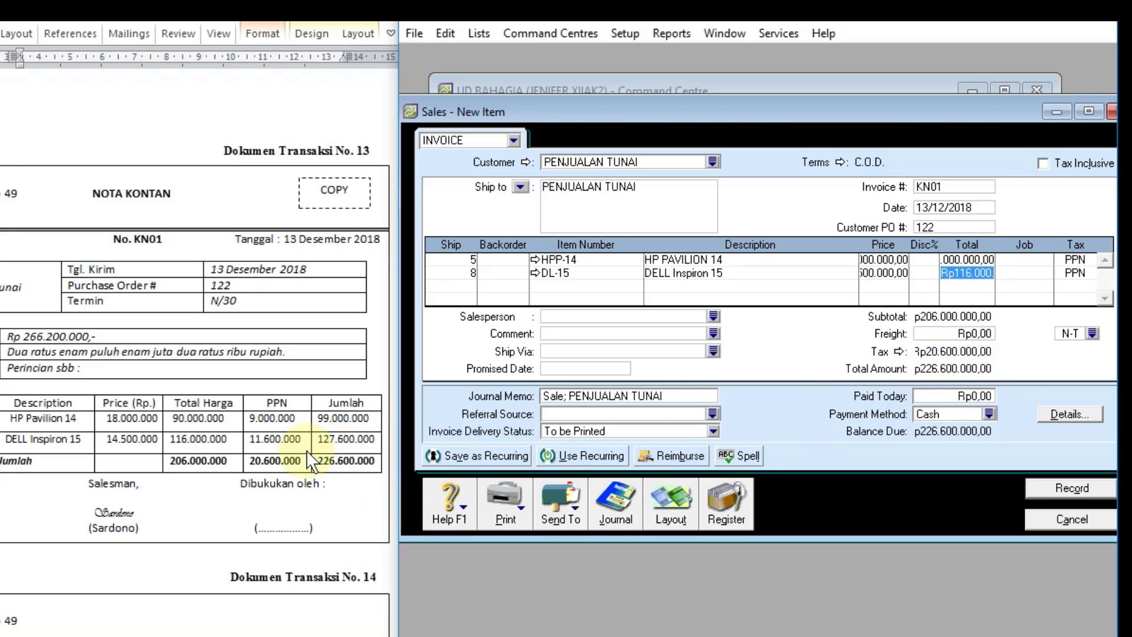
Step: Enter Rp226.600.000 as the amount paid today on the cash sale
{"action": "left_click", "coordinate": [987, 399]}
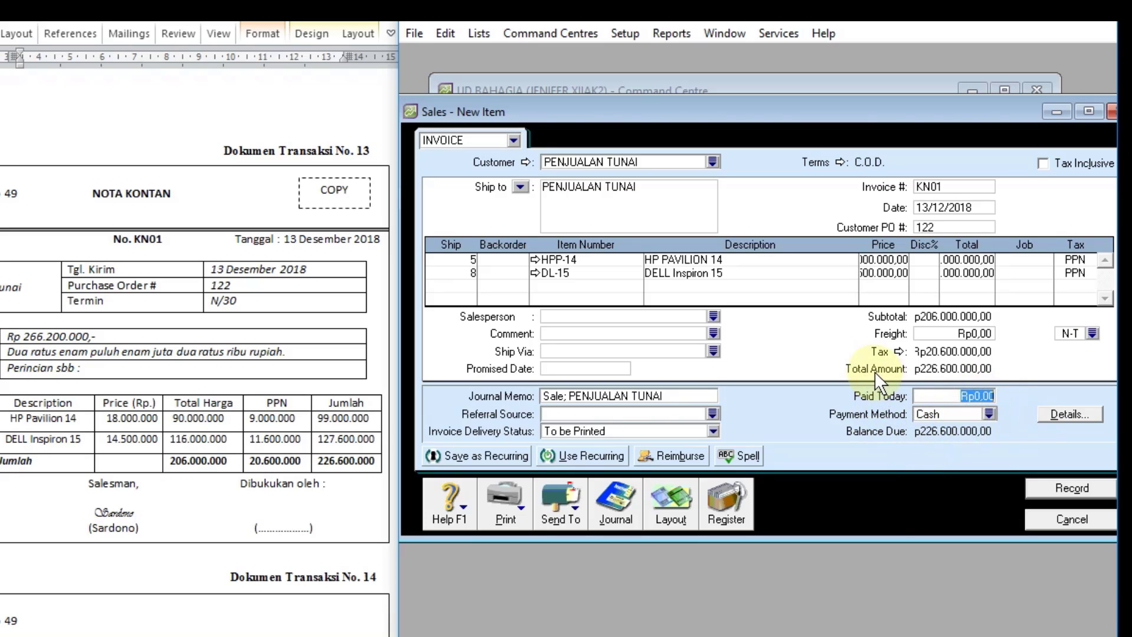
{"action": "type", "text": "22"}
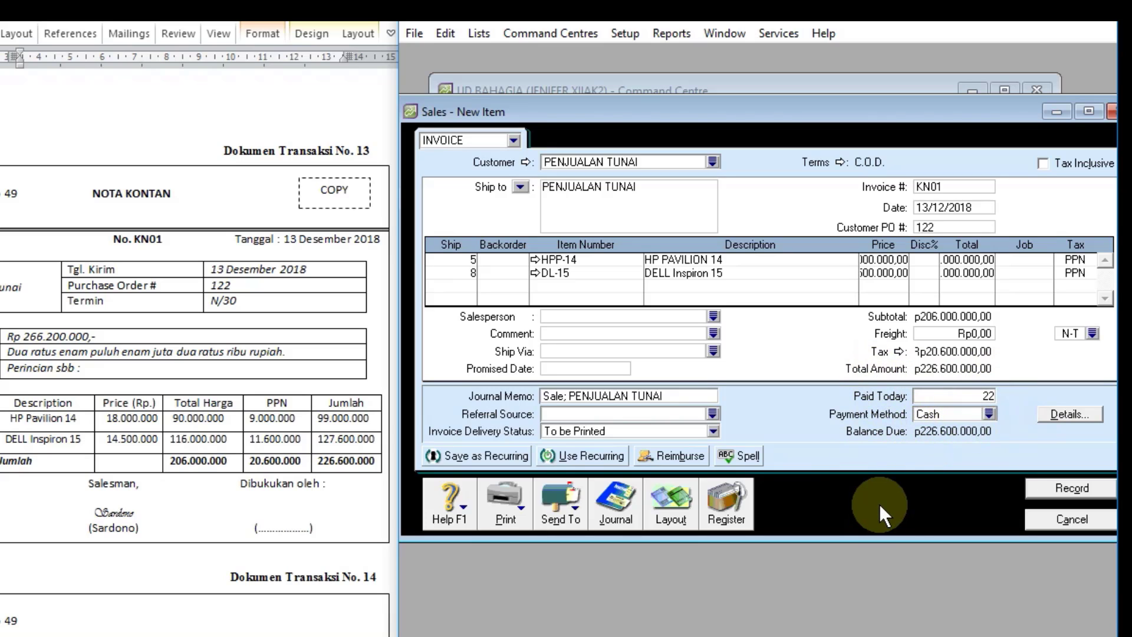
{"action": "type", "text": "6.60"}
{"action": "type", "text": "0.000"}
{"action": "key", "text": "Tab"}
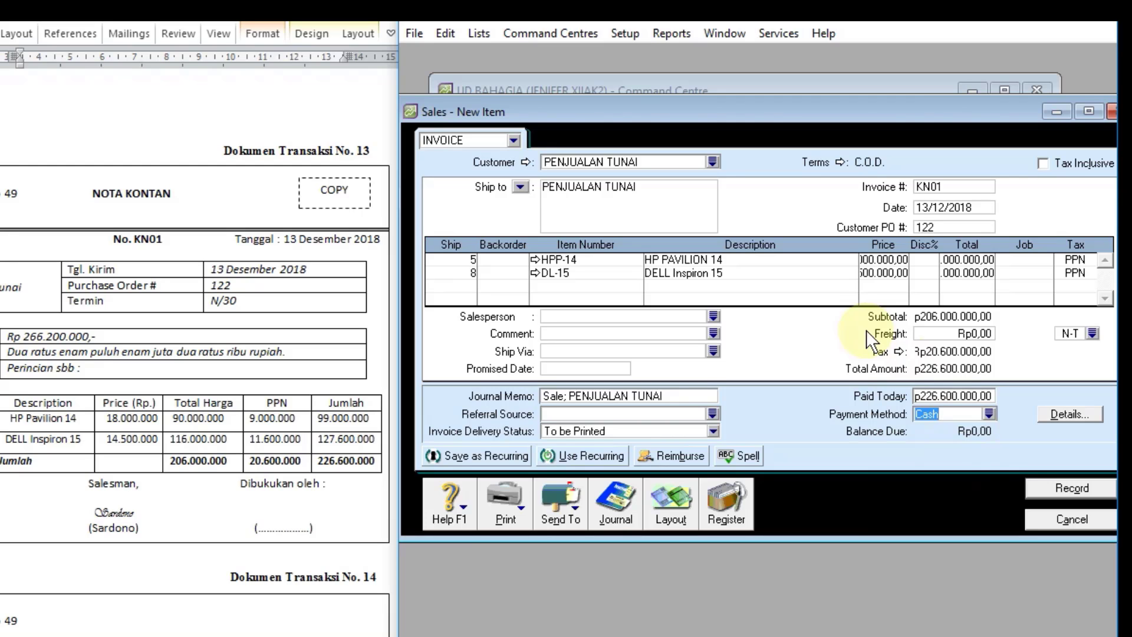
Step: Review the recap of the sale's journal entries and record the sale, dismissing the spelling check
{"action": "key", "text": "ctrl+r"}
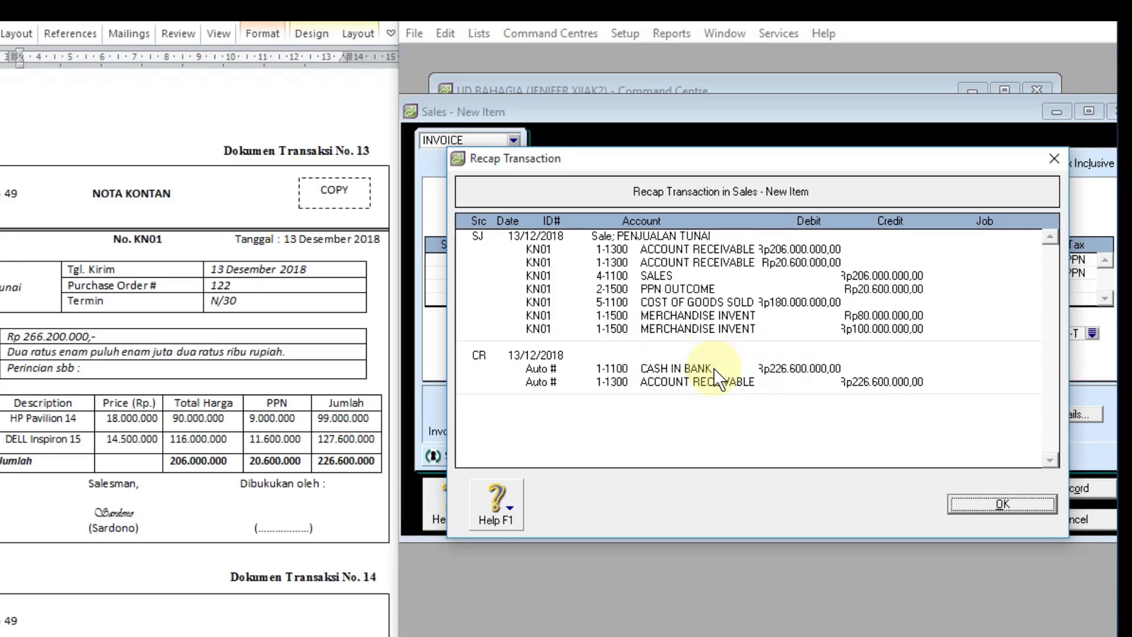
{"action": "left_click", "coordinate": [958, 504]}
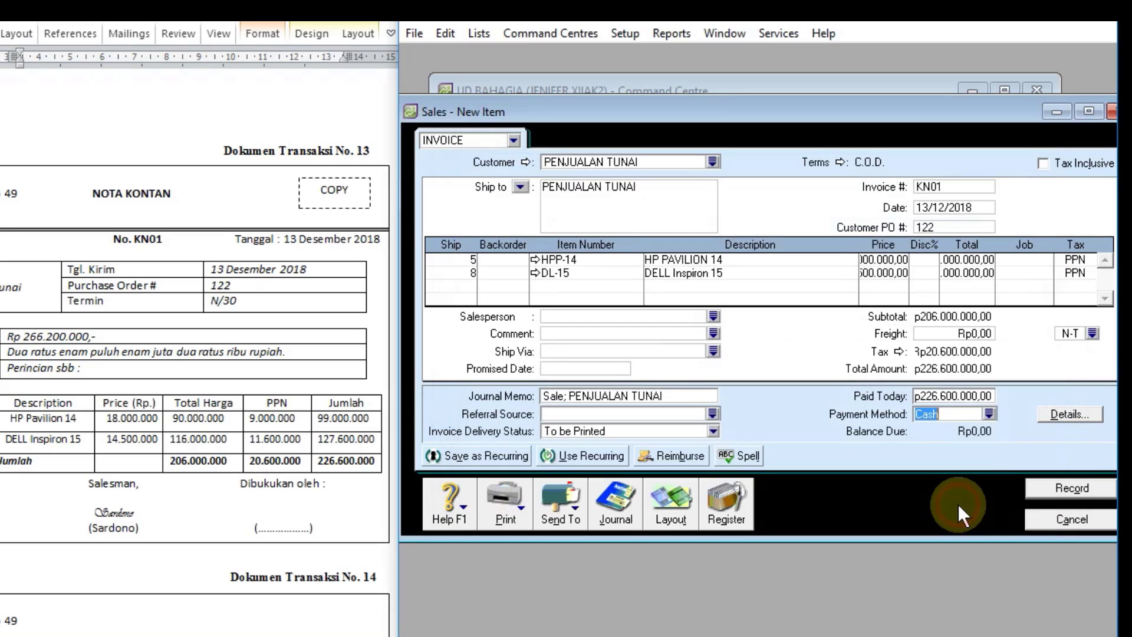
{"action": "left_click", "coordinate": [1053, 492]}
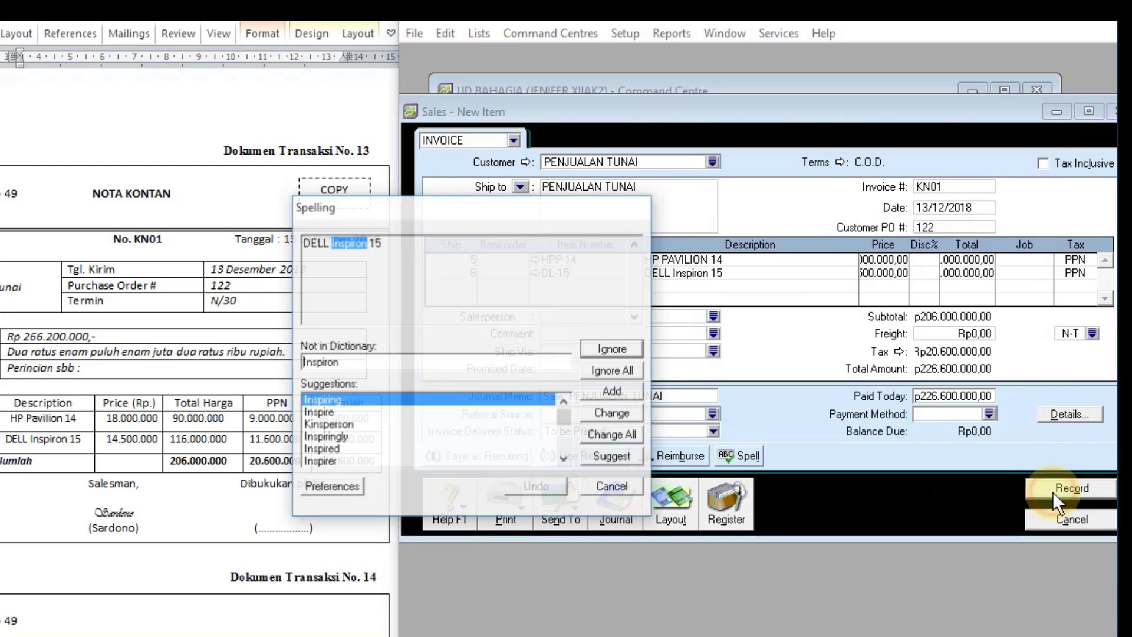
{"action": "left_click", "coordinate": [618, 487]}
Step: Check the entries for KN01 in the sales and receipts journals, and close the transaction journal
{"action": "left_click", "coordinate": [617, 514]}
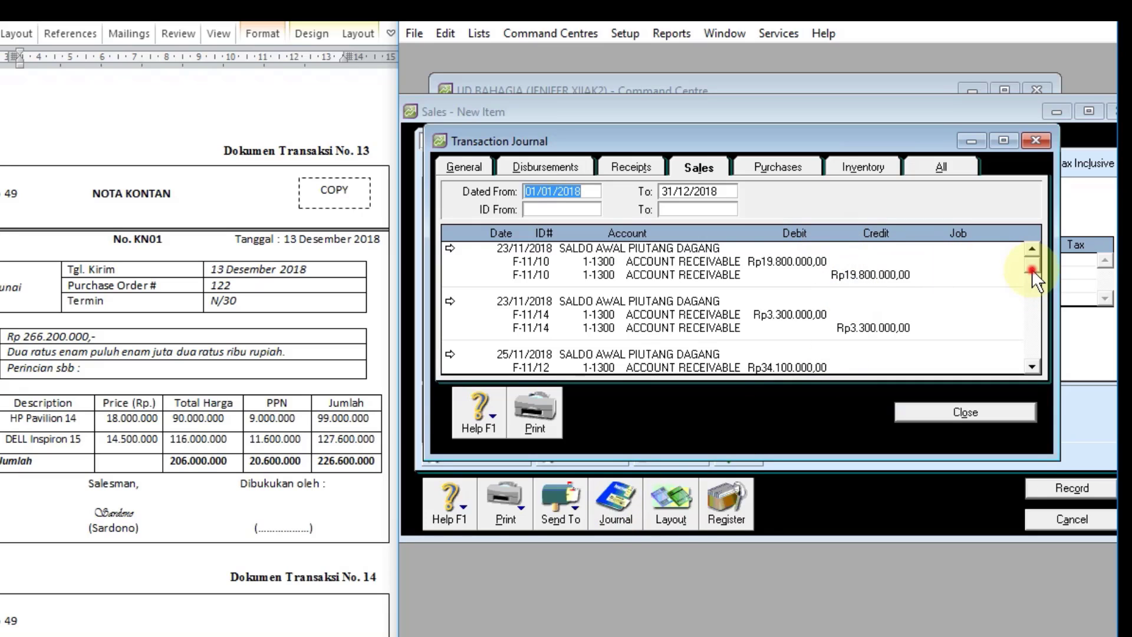
{"action": "left_click_drag", "start_coordinate": [1032, 269], "coordinate": [1028, 366]}
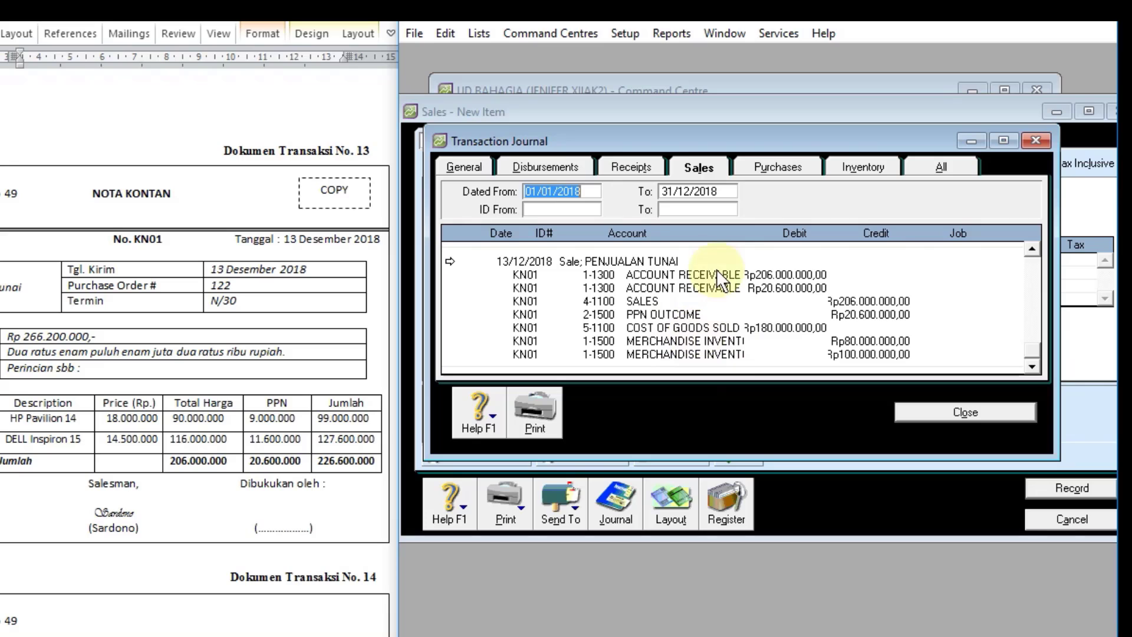
{"action": "left_click", "coordinate": [637, 167]}
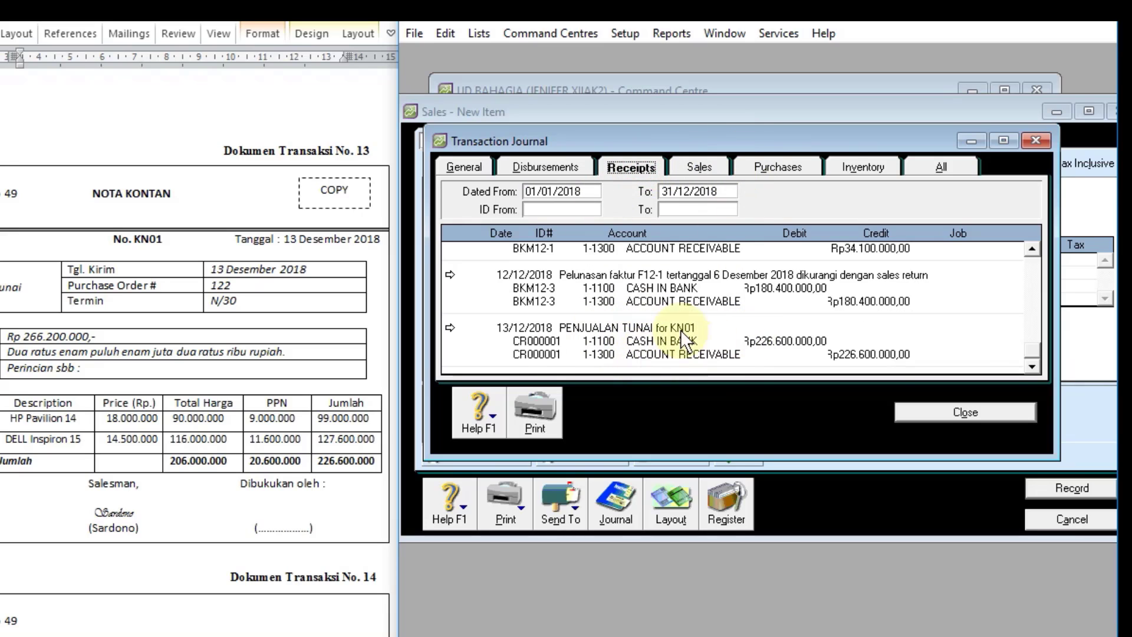
{"action": "left_click", "coordinate": [919, 407]}
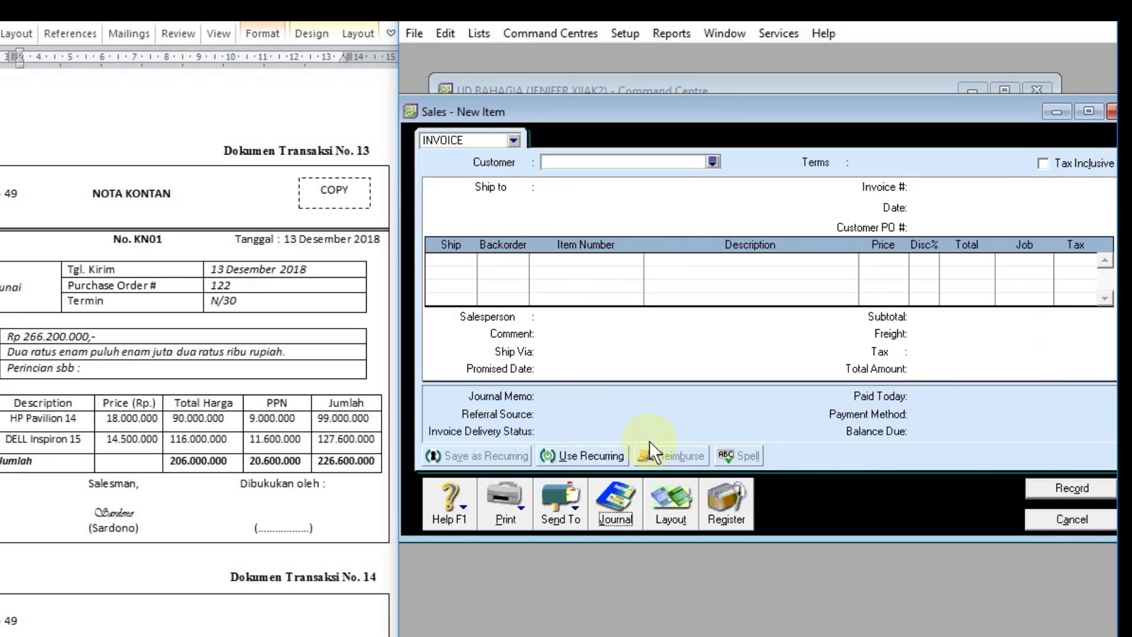
Step: Close the sales entry and start a received payment from customer DAMAI ELEKTRONIK for document 14
{"action": "scroll", "coordinate": [324, 398], "scroll_direction": "down", "scroll_amount": 10}
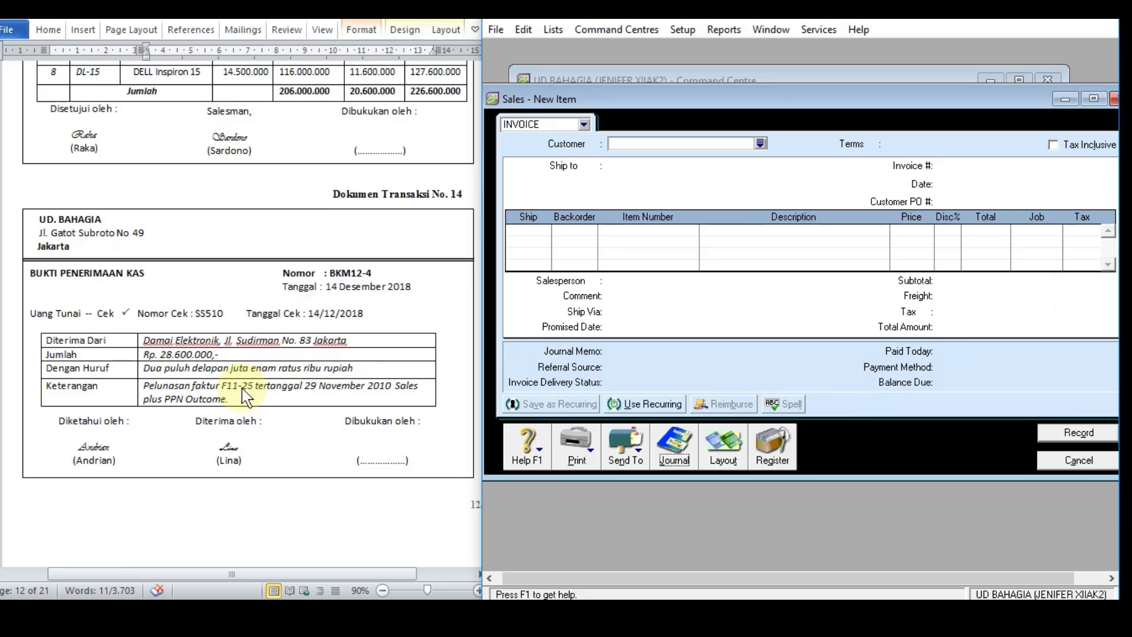
{"action": "left_click", "coordinate": [1045, 461]}
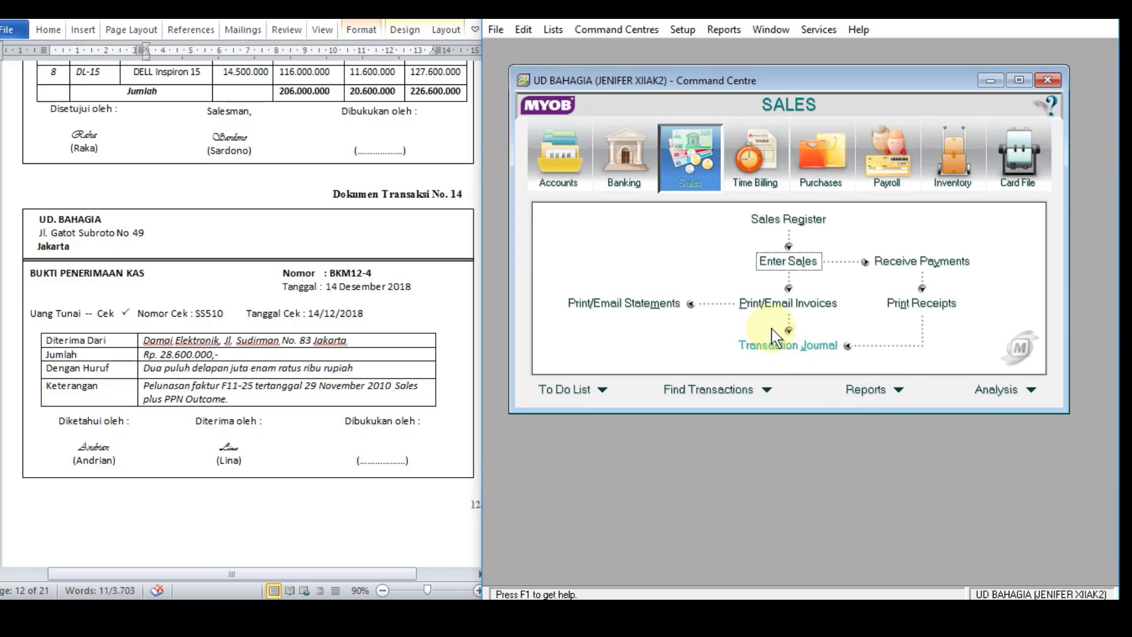
{"action": "left_click", "coordinate": [921, 261]}
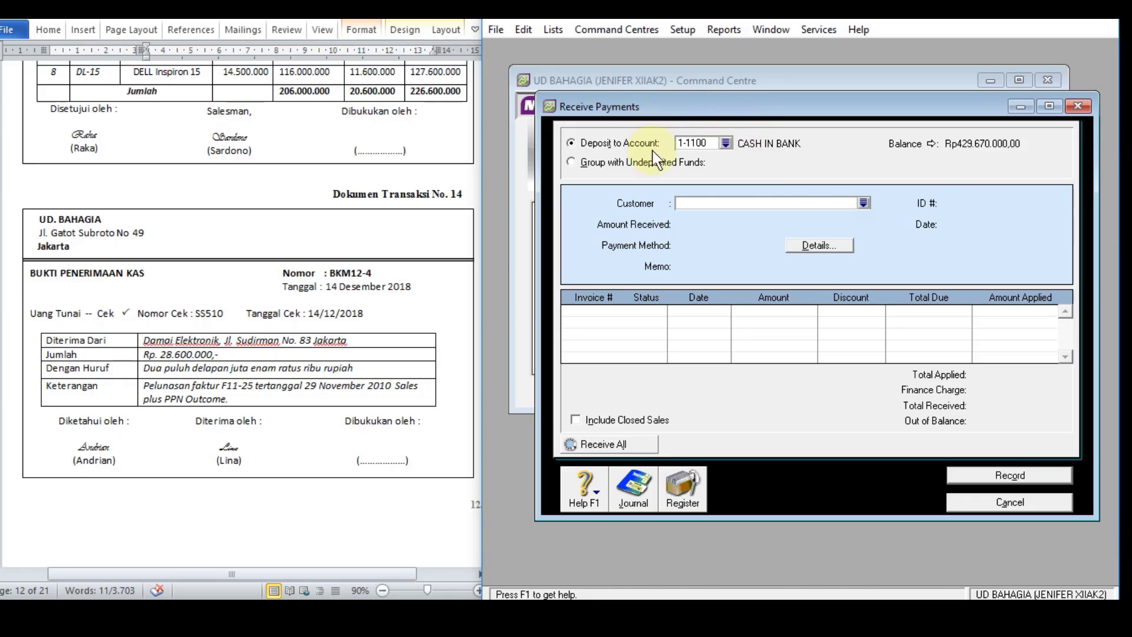
{"action": "left_click", "coordinate": [864, 203]}
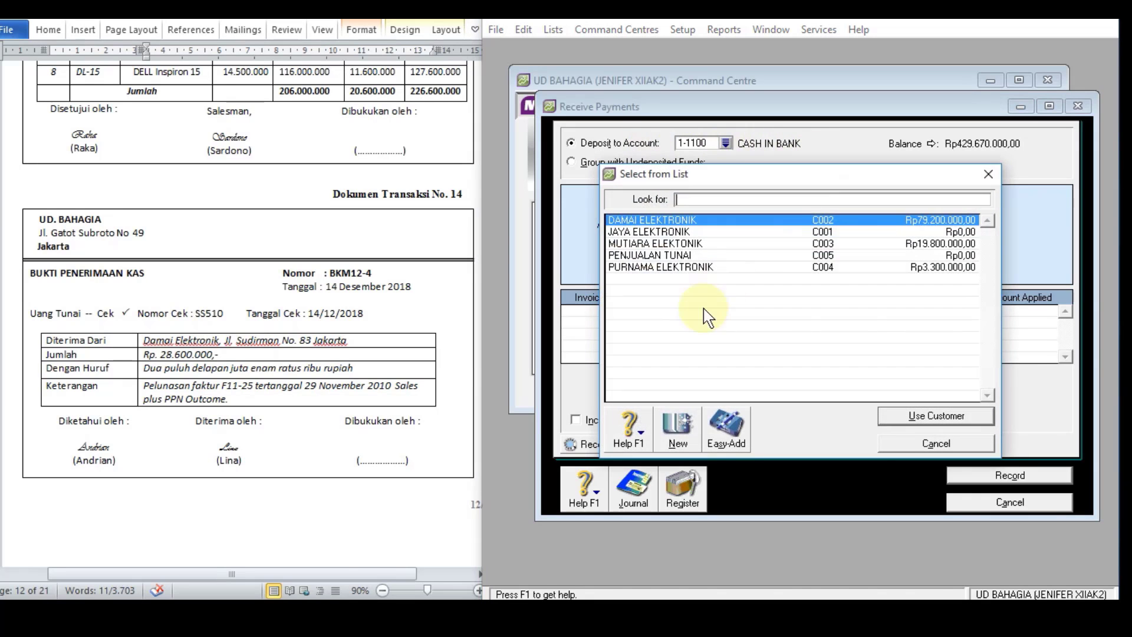
{"action": "double_click", "coordinate": [665, 219]}
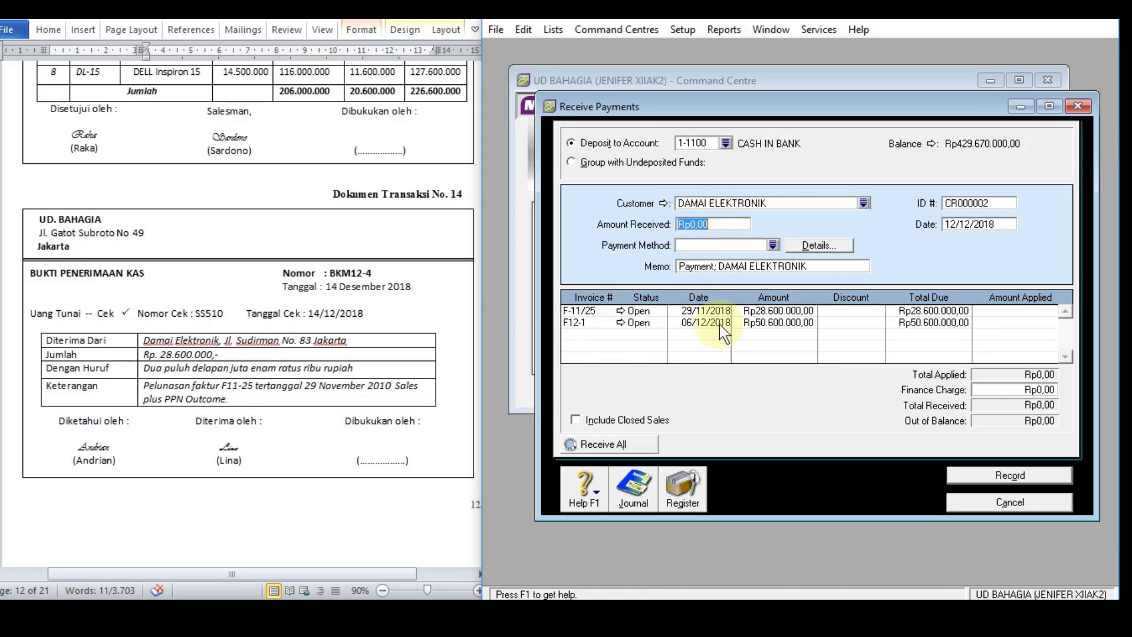
Step: Set the amount received to Rp28.600.000 and the payment method to Cheque
{"action": "type", "text": "28.600.000"}
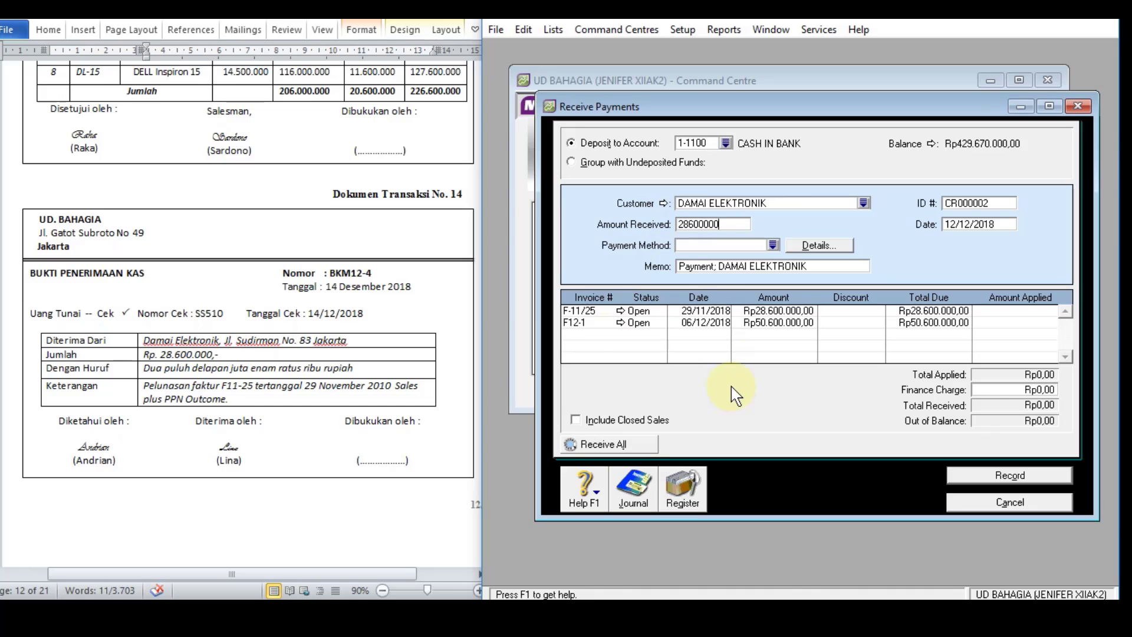
{"action": "key", "text": "Tab"}
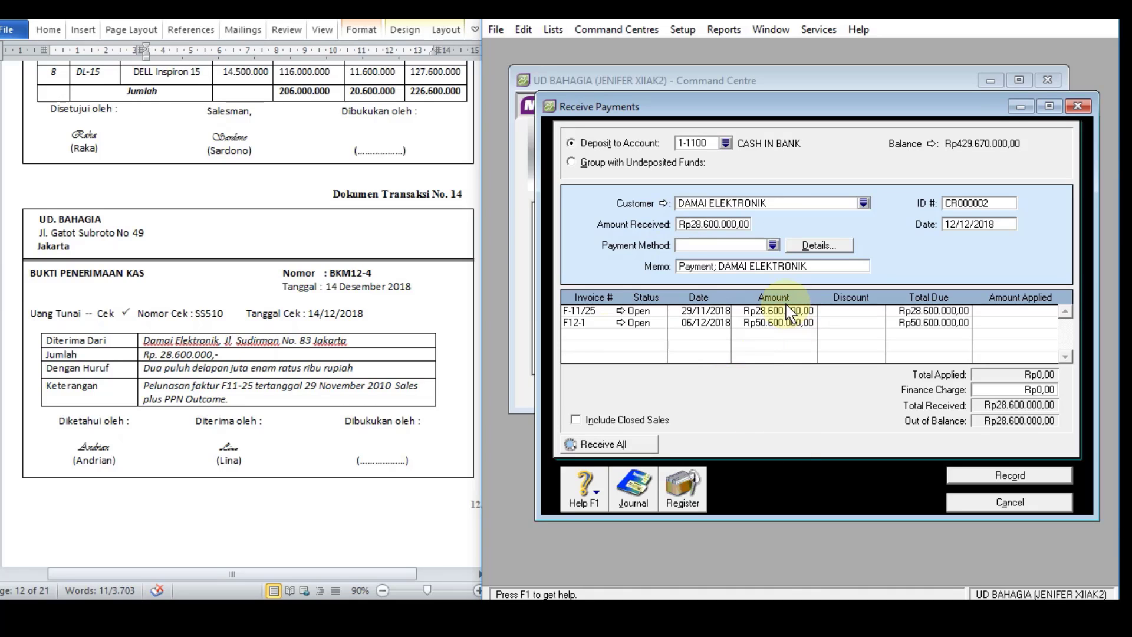
{"action": "type", "text": "Cheque"}
Step: Replace the payment memo with document 14's description, "Pelunasan faktur F11-25 tertanggal 29 November 2010 Sales plus PPN Outcome."
{"action": "left_click", "coordinate": [800, 267]}
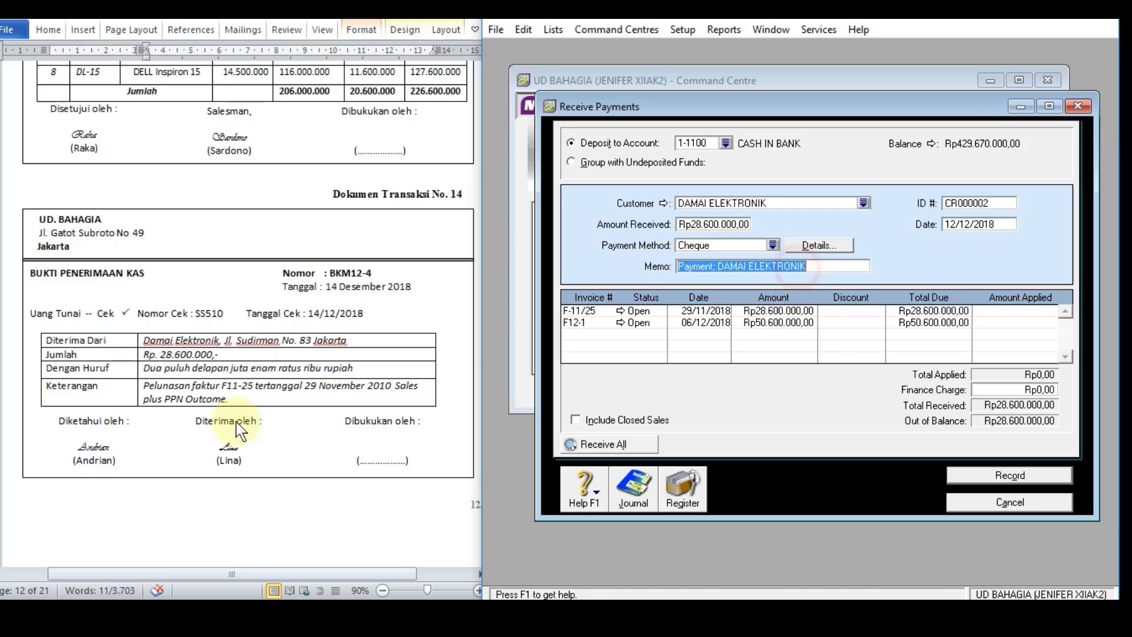
{"action": "left_click", "coordinate": [180, 403]}
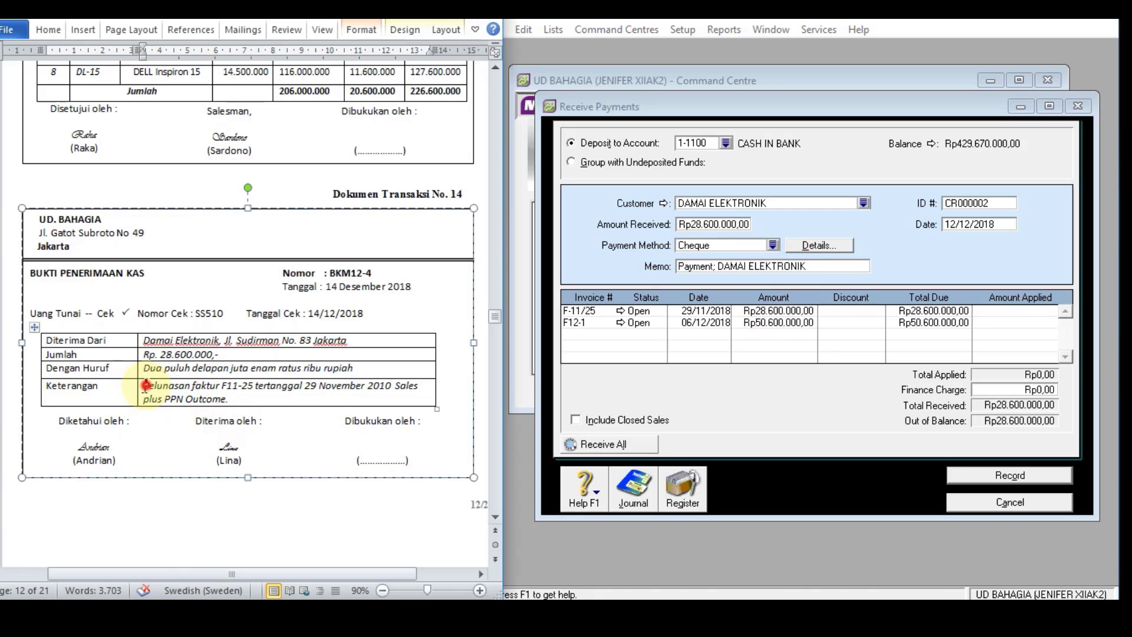
{"action": "left_click_drag", "start_coordinate": [146, 386], "coordinate": [230, 400]}
{"action": "key", "text": "ctrl+c"}
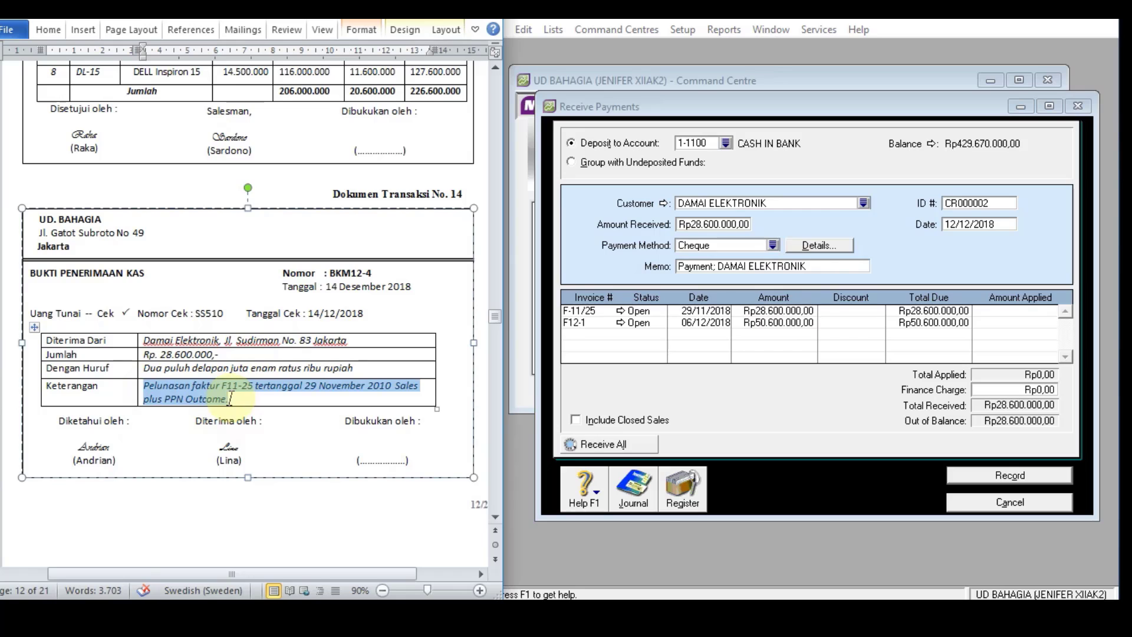
{"action": "left_click", "coordinate": [790, 268]}
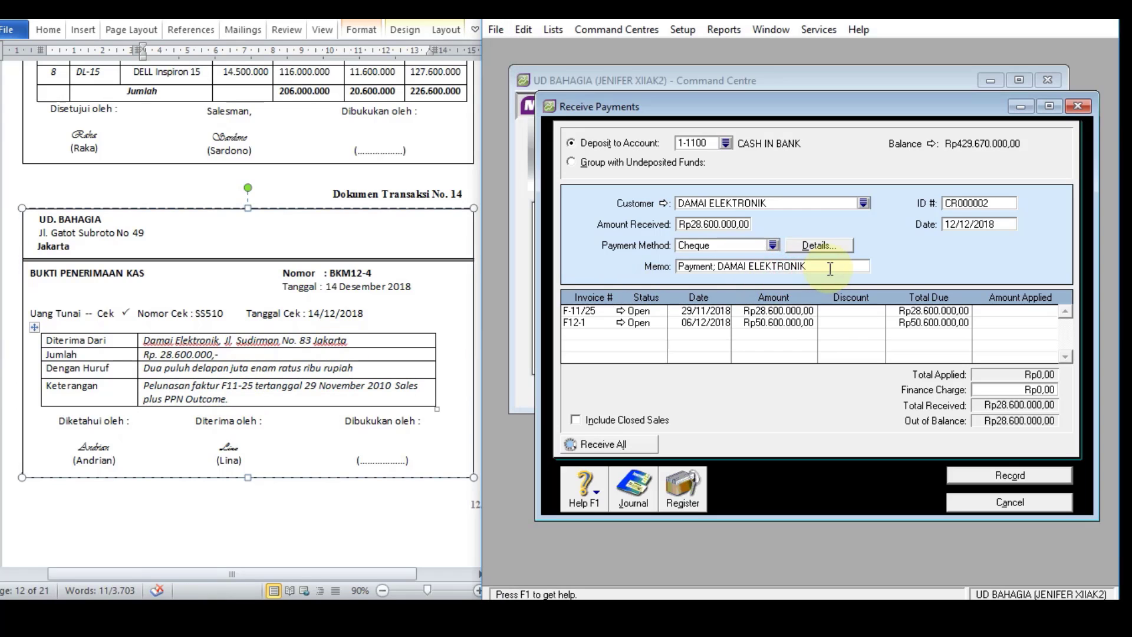
{"action": "key", "text": "ctrl+a"}
{"action": "key", "text": "ctrl+v"}
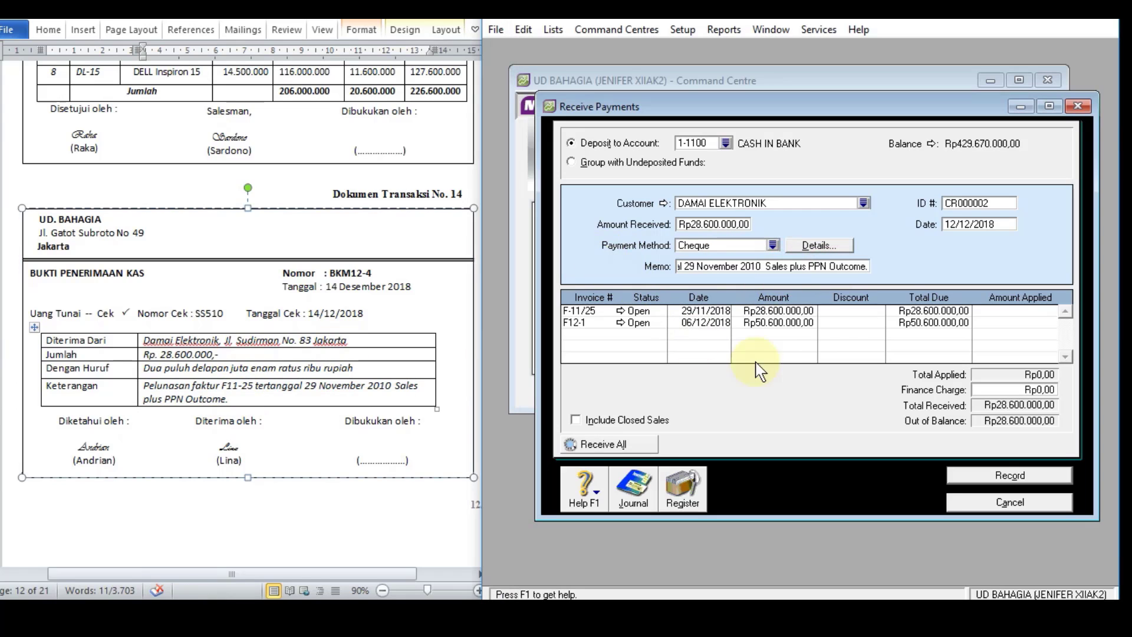
{"action": "key", "text": "Tab"}
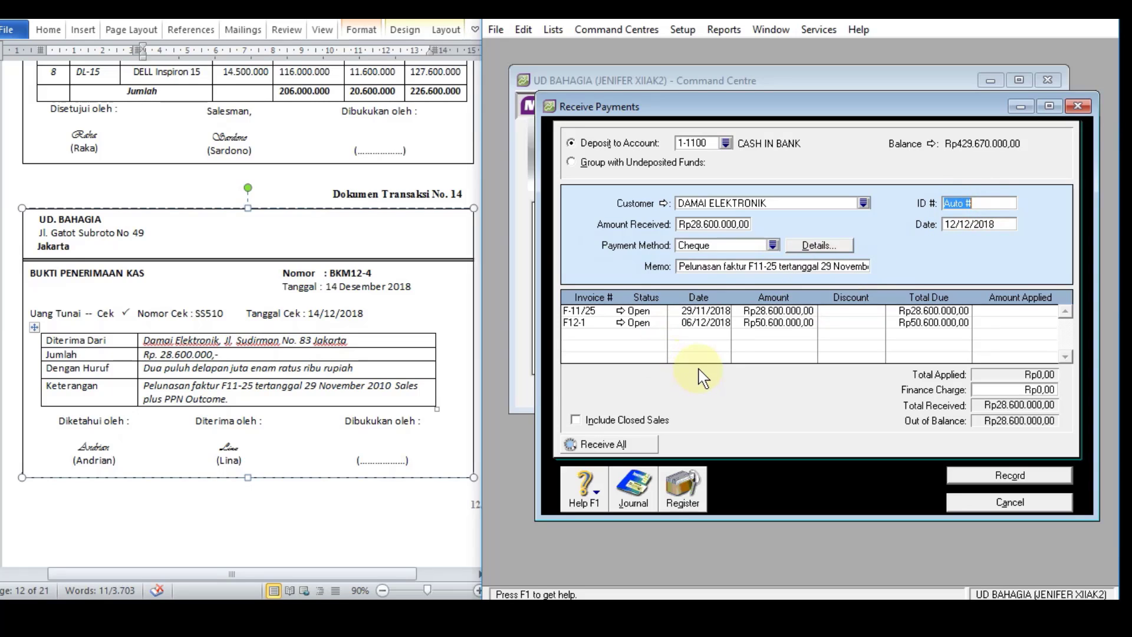
Step: Set the received payment's ID number to BKM12-4
{"action": "type", "text": "BKM12-4"}
{"action": "key", "text": "Tab"}
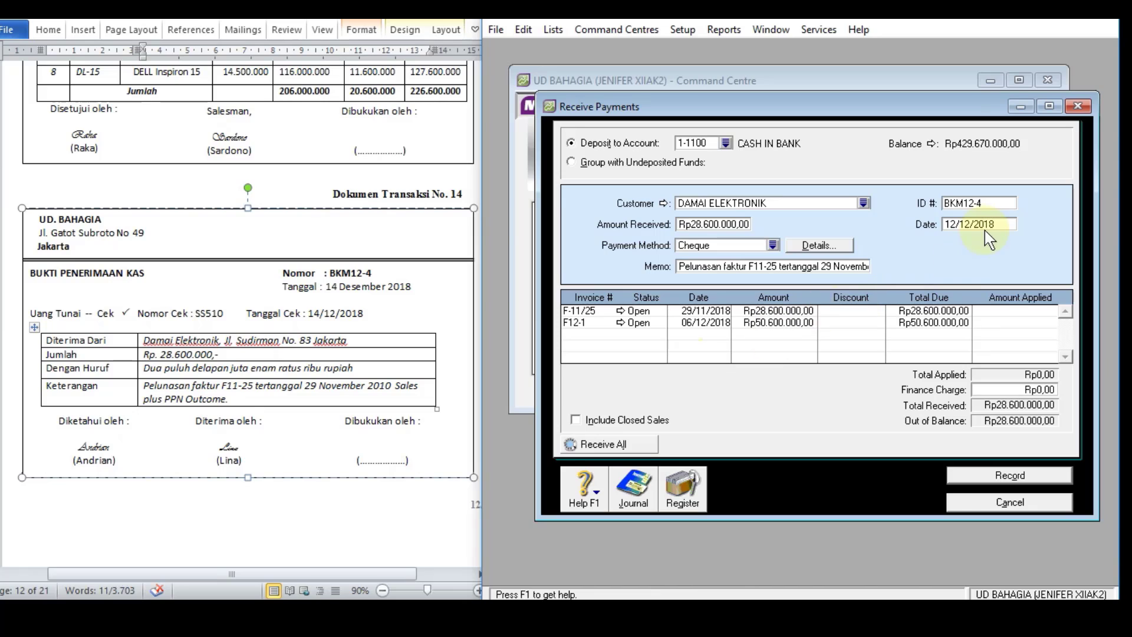
Step: Set the received payment's date to 14/12/2018 and apply Rp28.600.000 to invoice F-11/25
{"action": "type", "text": "1"}
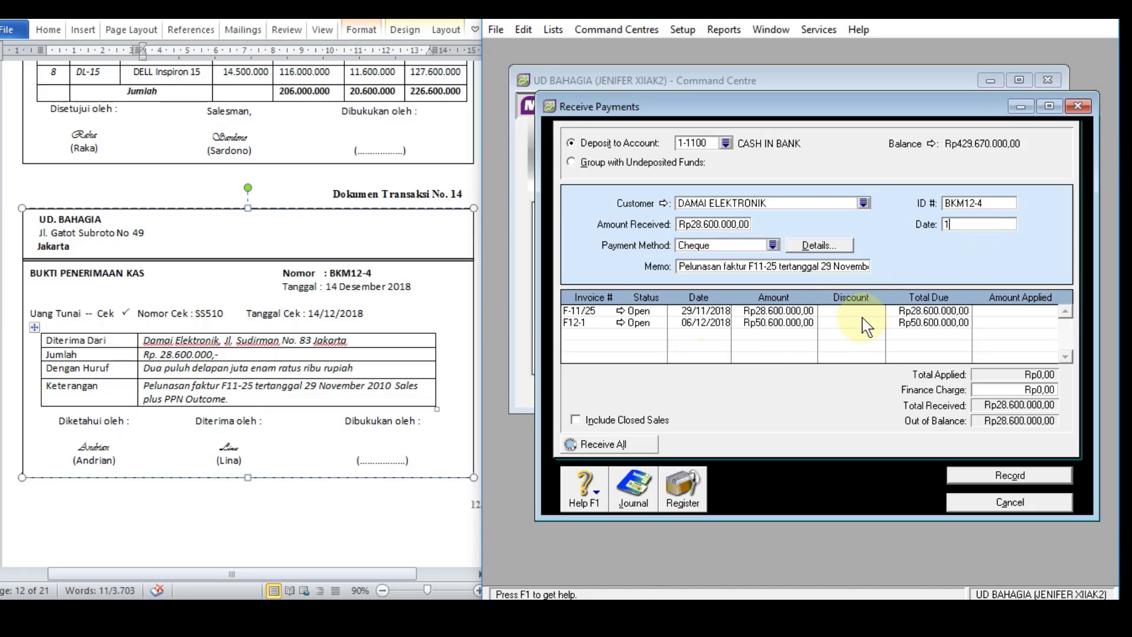
{"action": "type", "text": "4/12/"}
{"action": "type", "text": "2018"}
{"action": "key", "text": "Tab"}
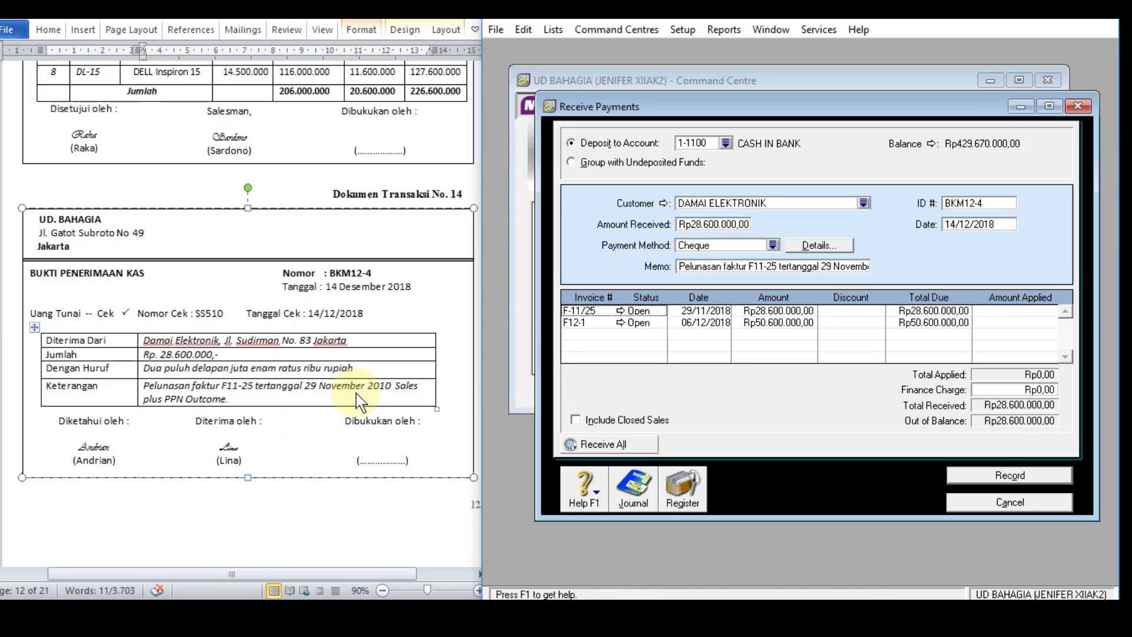
{"action": "left_click", "coordinate": [1012, 312]}
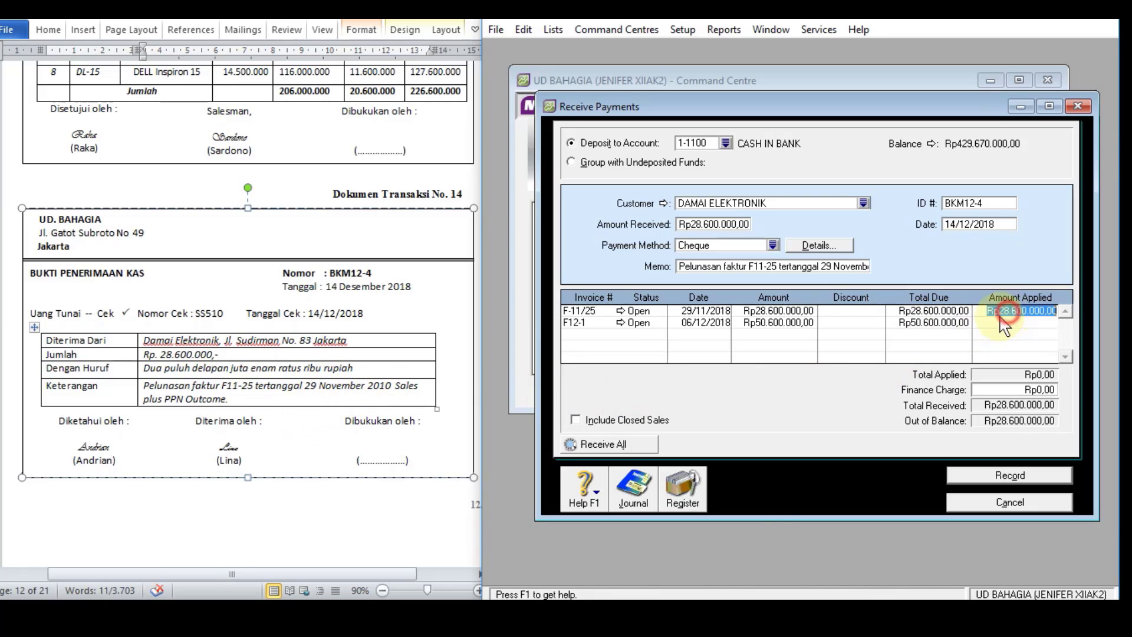
{"action": "key", "text": "Tab"}
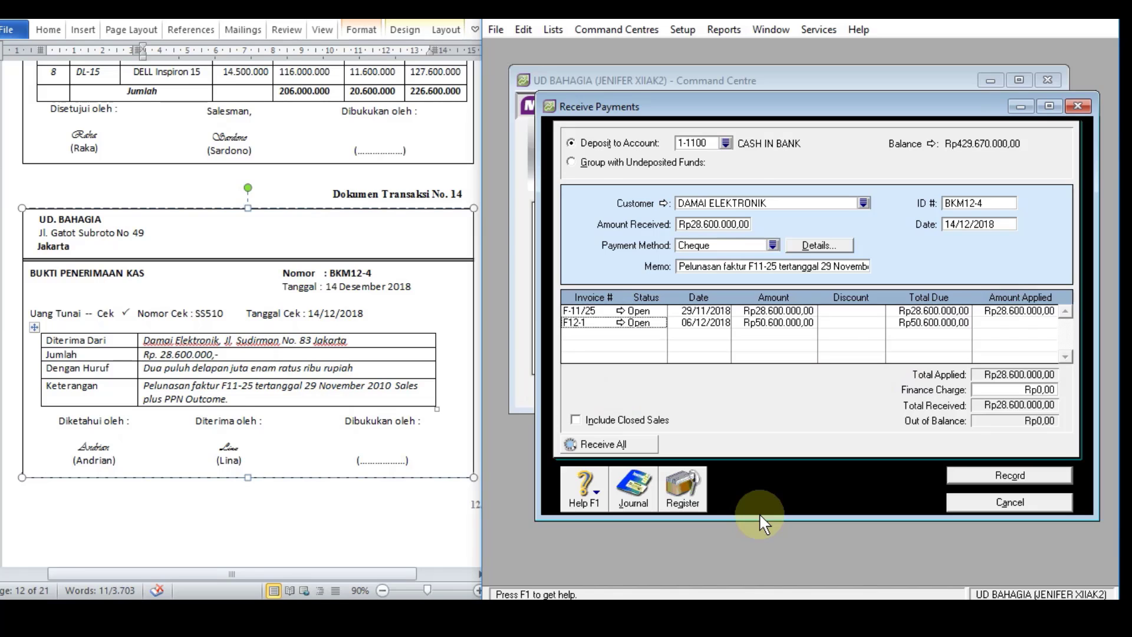
Step: Preview the journal recap of the Damai Elektronik payment and record the payment
{"action": "key", "text": "ctrl+r"}
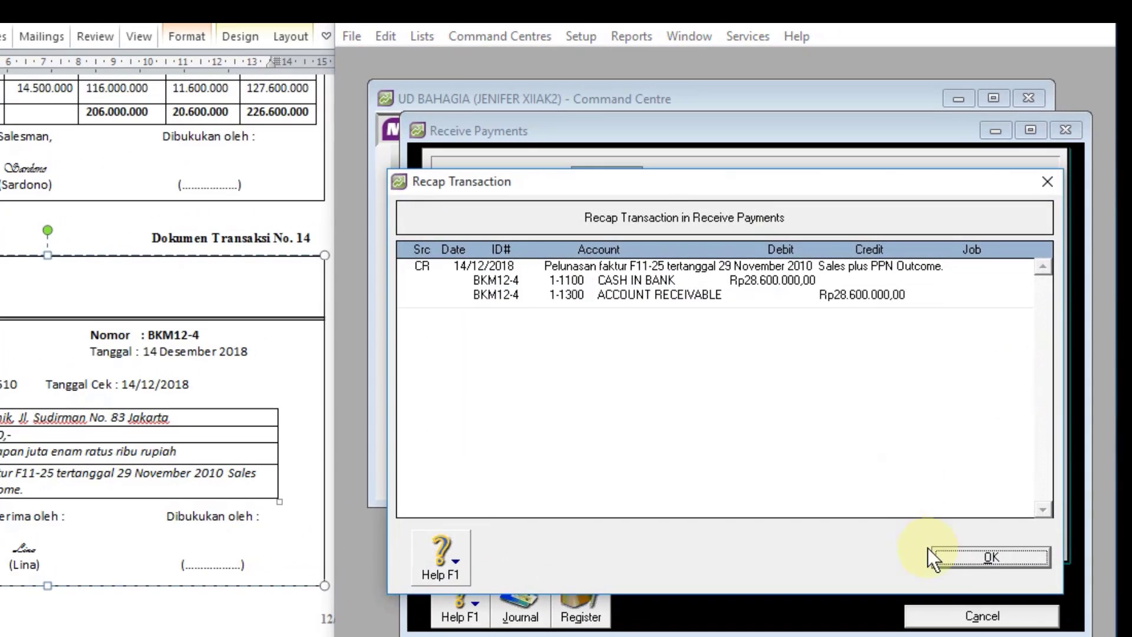
{"action": "left_click", "coordinate": [963, 559]}
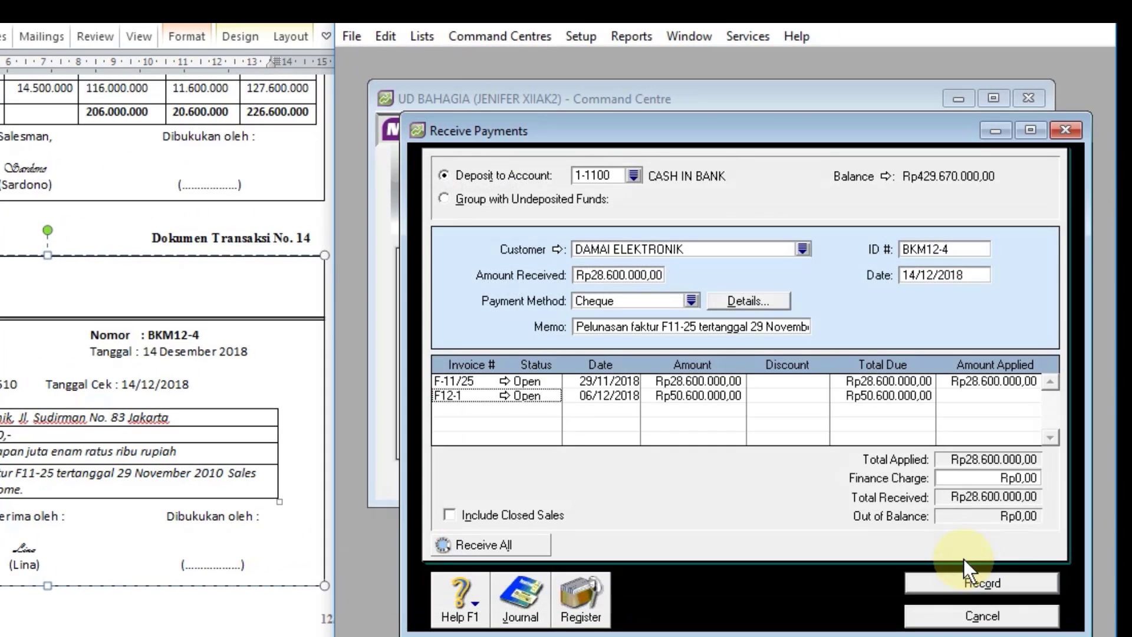
{"action": "left_click", "coordinate": [947, 586]}
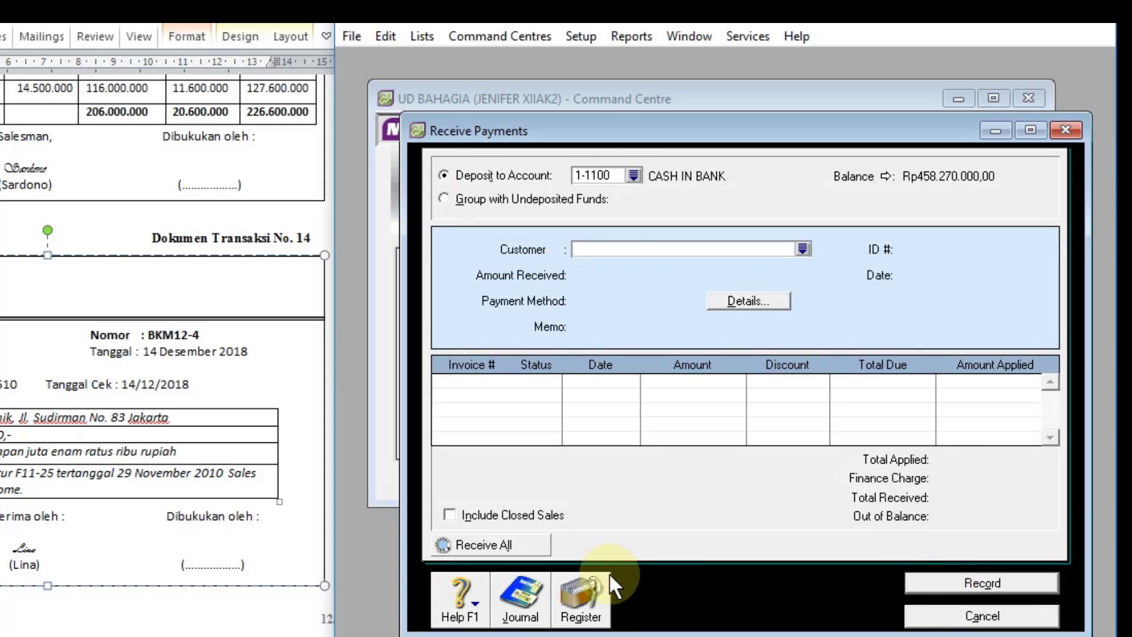
Step: Check the newest entry in the receipts journal, including its accounts and amounts, and close the journal and the payment entry
{"action": "left_click", "coordinate": [508, 613]}
{"action": "scroll", "coordinate": [902, 369], "scroll_direction": "down", "scroll_amount": 2}
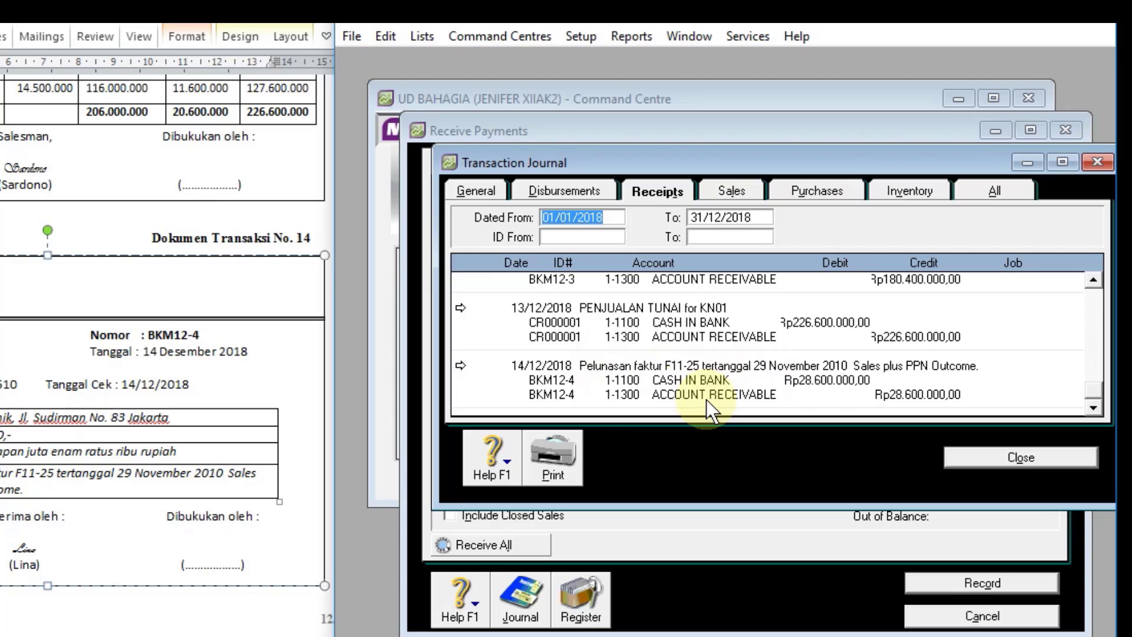
{"action": "left_click", "coordinate": [968, 455]}
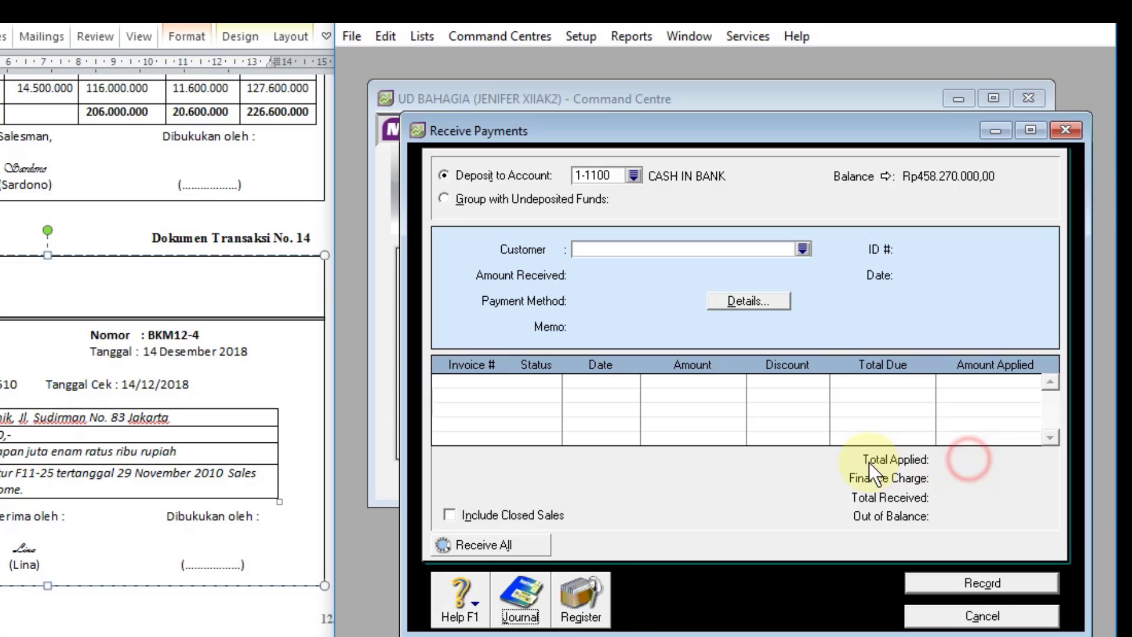
{"action": "left_click", "coordinate": [938, 618]}
Step: Start a Spend Money transaction for document 15, paid from account 1-1100 CASH IN BANK
{"action": "scroll", "coordinate": [177, 380], "scroll_direction": "down", "scroll_amount": 1}
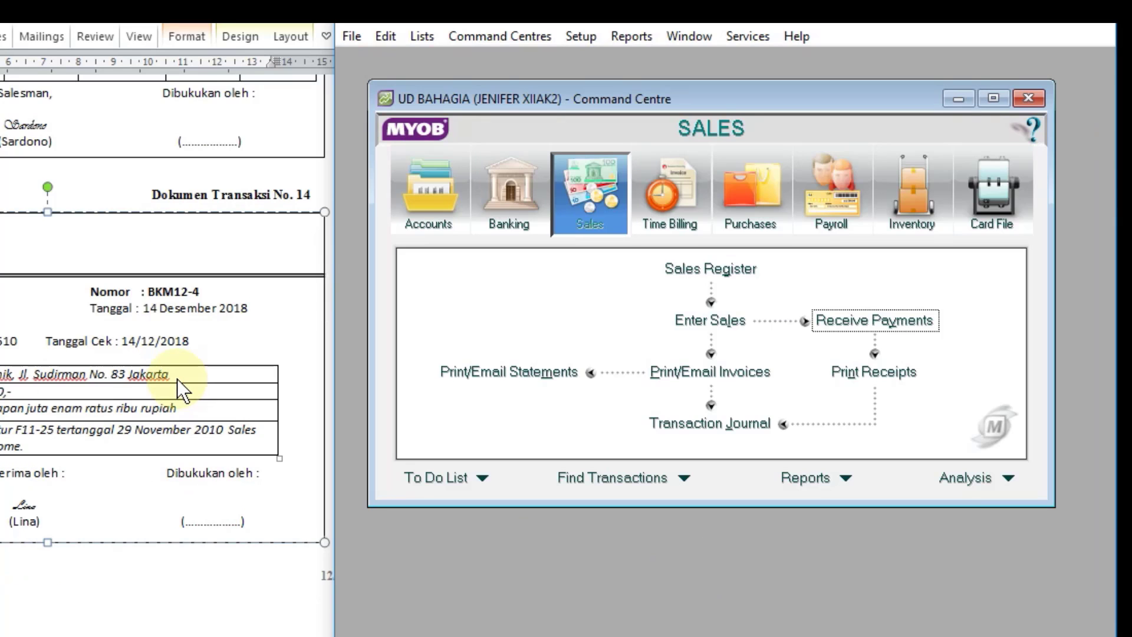
{"action": "scroll", "coordinate": [177, 380], "scroll_direction": "down", "scroll_amount": 9}
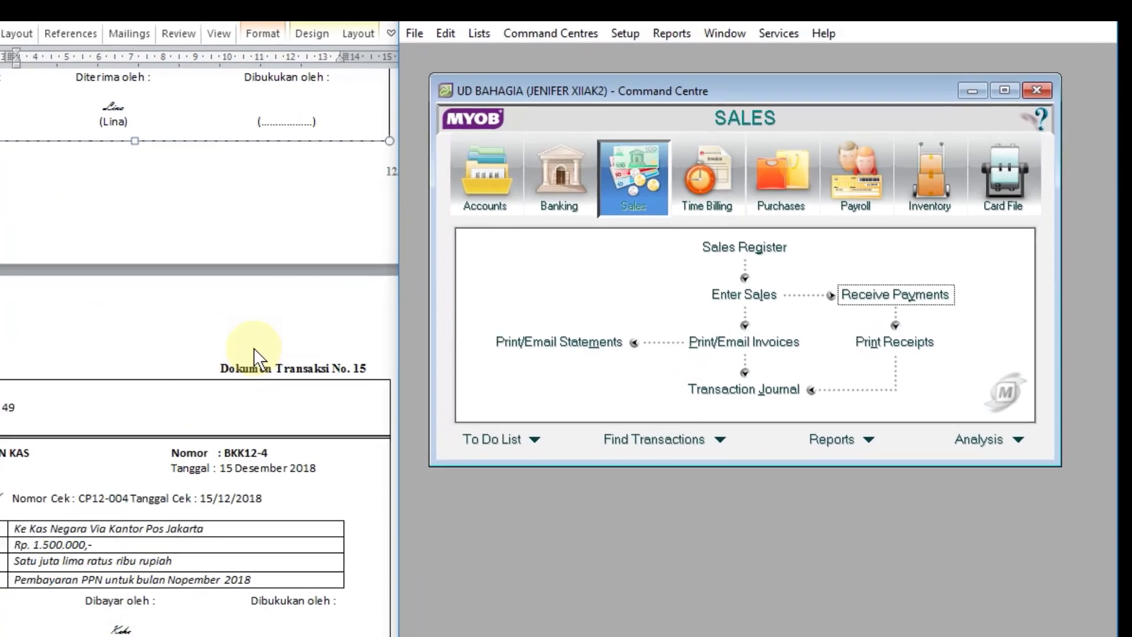
{"action": "scroll", "coordinate": [253, 348], "scroll_direction": "down", "scroll_amount": 8}
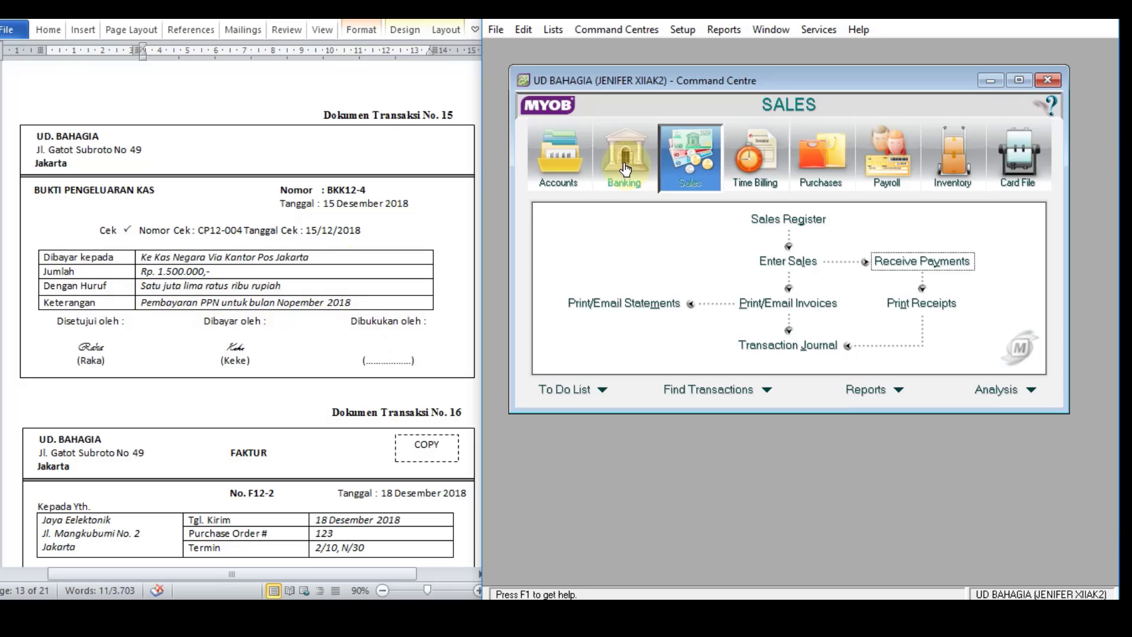
{"action": "left_click", "coordinate": [905, 227]}
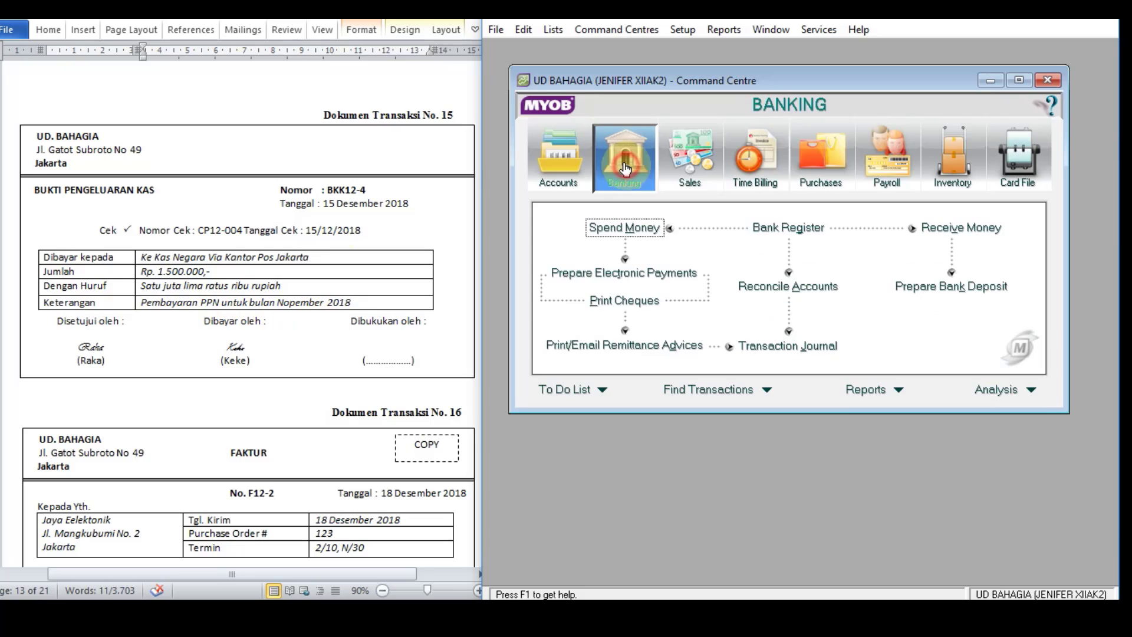
{"action": "left_click", "coordinate": [642, 230]}
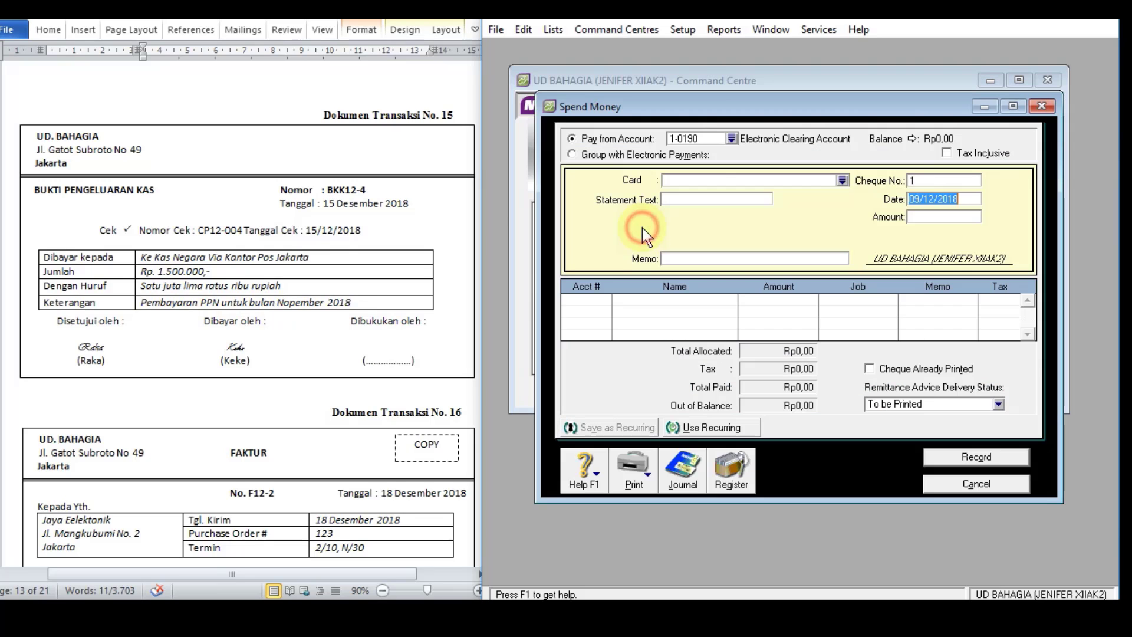
{"action": "left_click", "coordinate": [733, 138]}
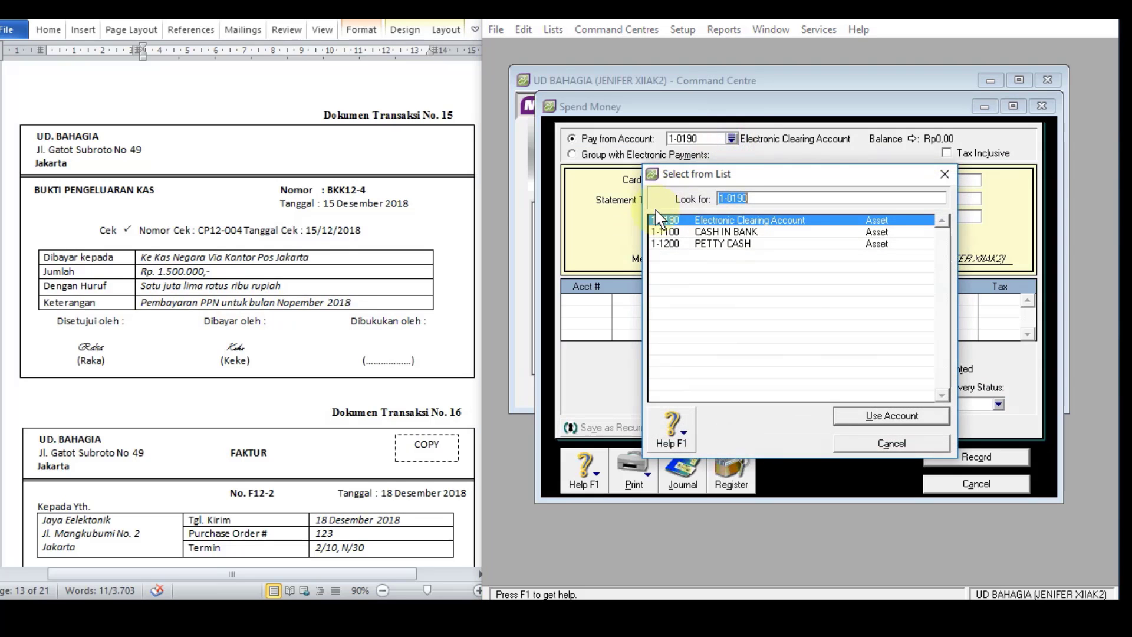
{"action": "double_click", "coordinate": [699, 236]}
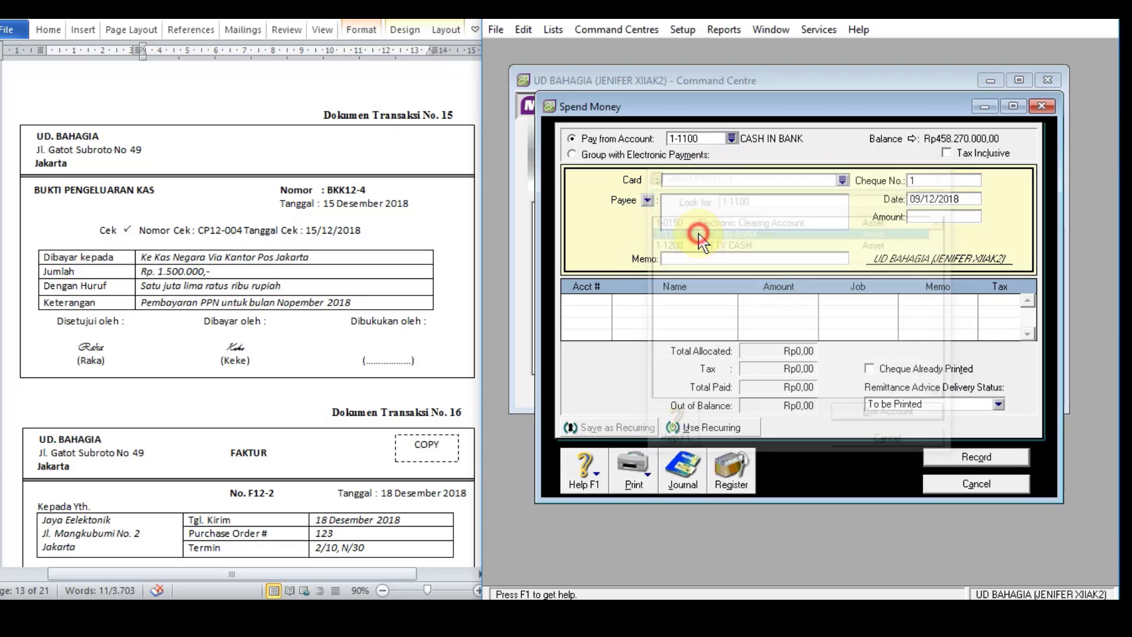
Step: Copy document 15's recipient, "Ke Kas Negara Via Kantor Pos Jakarta", into the payee of the spend money entry
{"action": "left_click", "coordinate": [309, 258]}
{"action": "left_click_drag", "start_coordinate": [322, 258], "coordinate": [133, 258]}
{"action": "key", "text": "ctrl+c"}
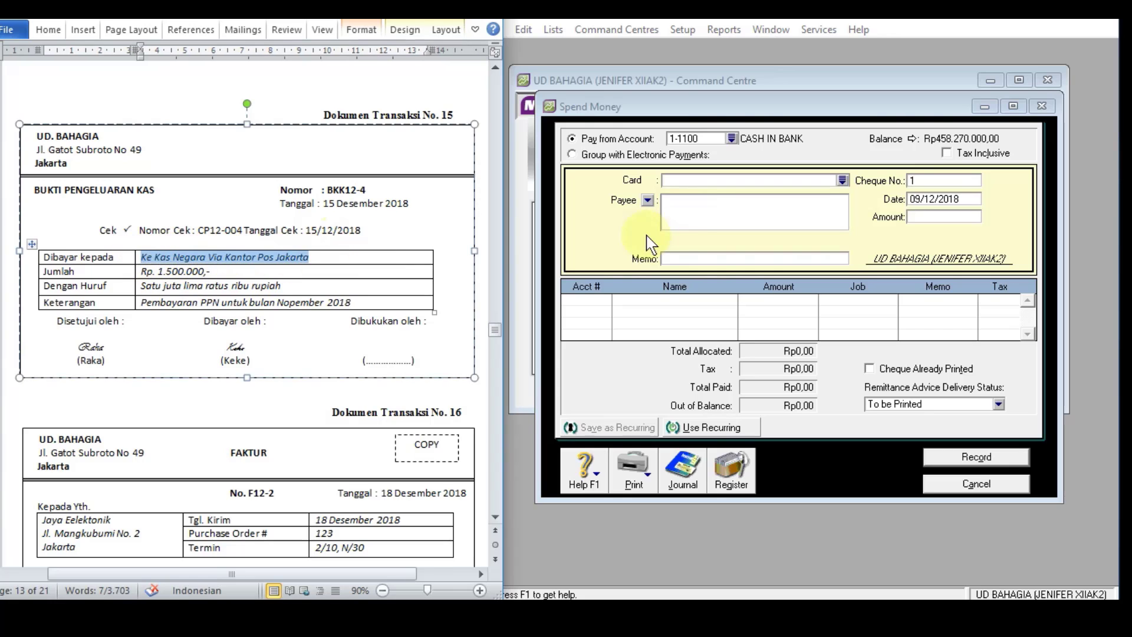
{"action": "left_click", "coordinate": [684, 207]}
{"action": "key", "text": "ctrl+v"}
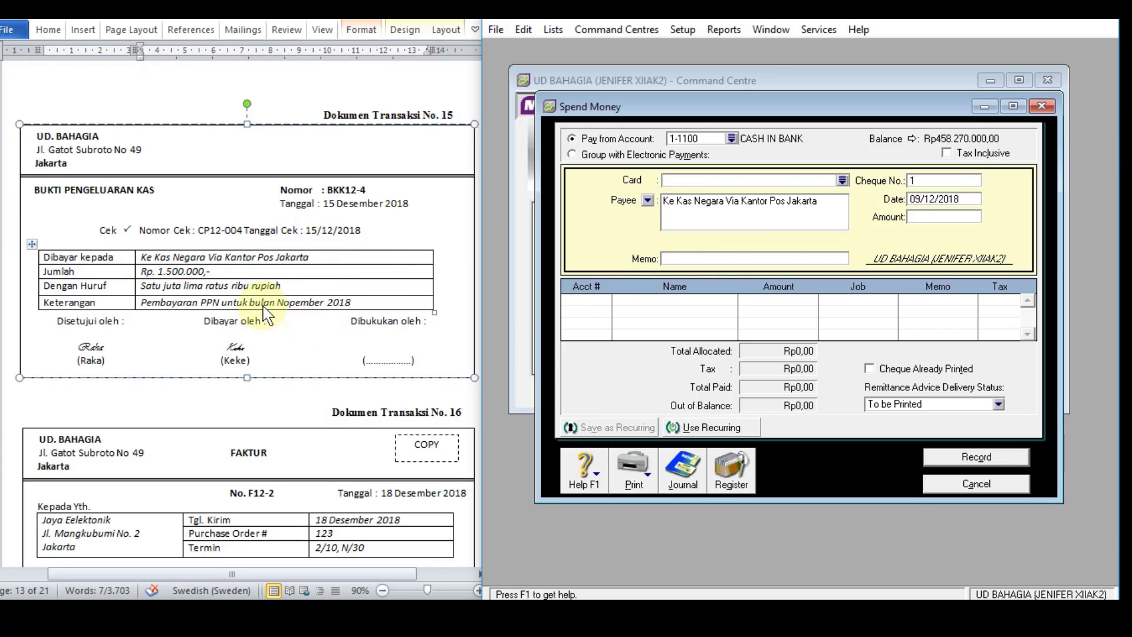
Step: Set the memo to document 15's description, "Pembayaran PPN untuk bulan Nopember 2018", and the cheque number to BKK12-4
{"action": "left_click", "coordinate": [317, 309]}
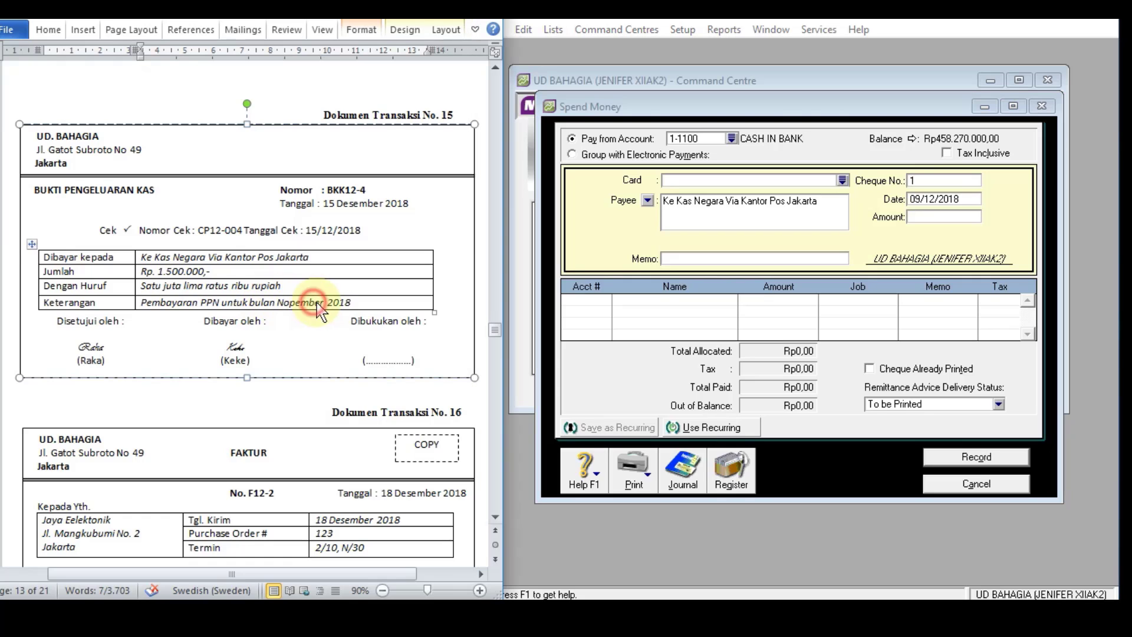
{"action": "left_click_drag", "start_coordinate": [352, 302], "coordinate": [683, 260]}
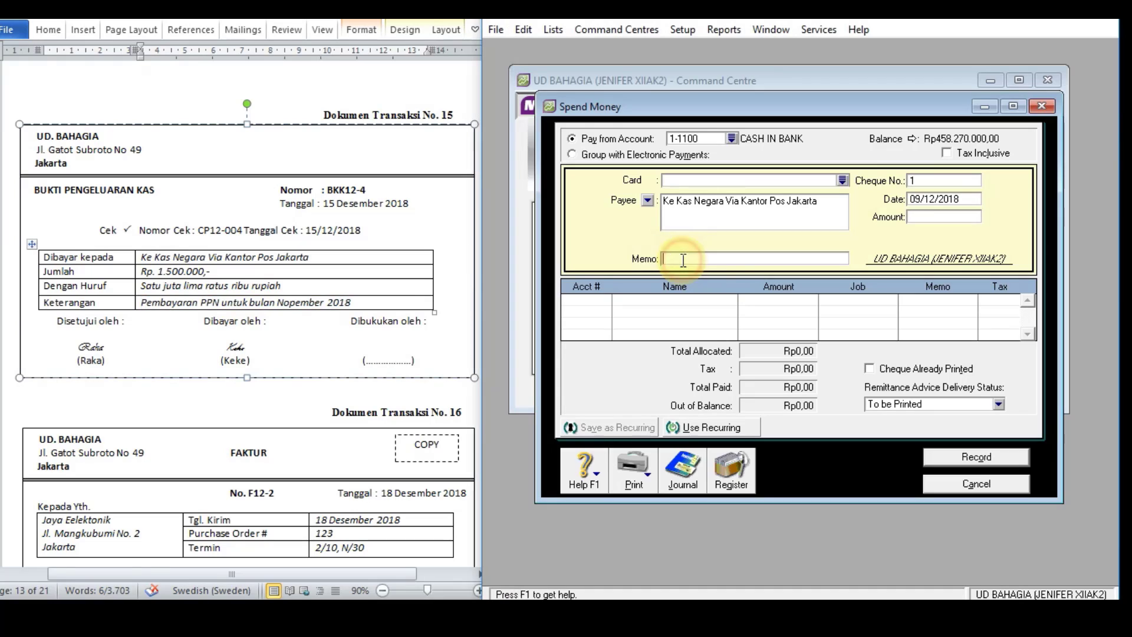
{"action": "left_click", "coordinate": [948, 181]}
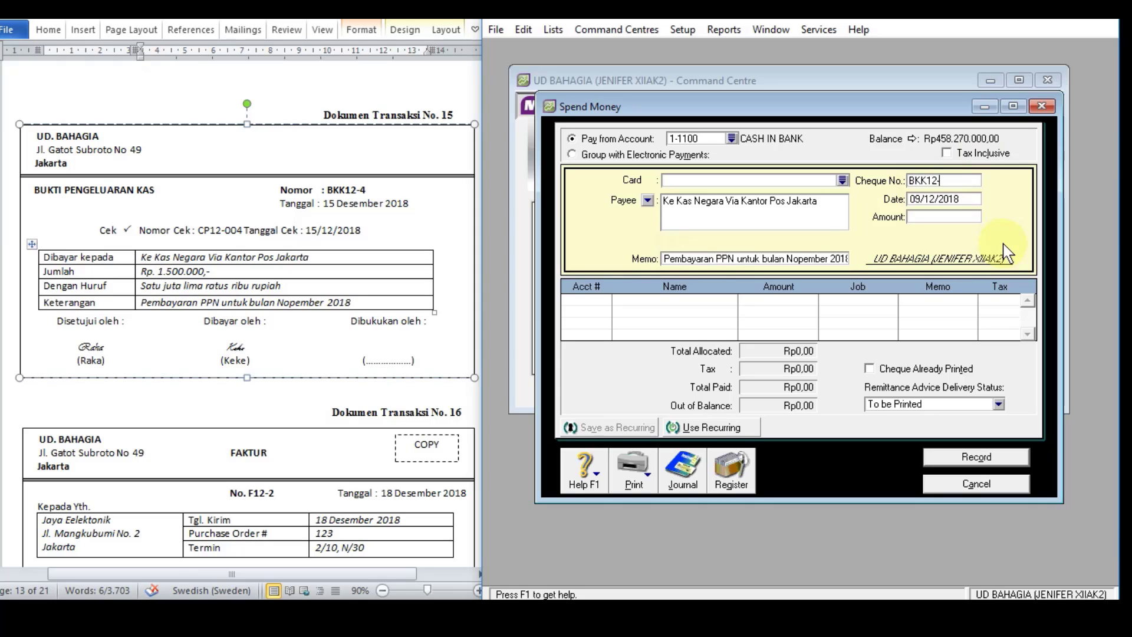
{"action": "key", "text": "Tab"}
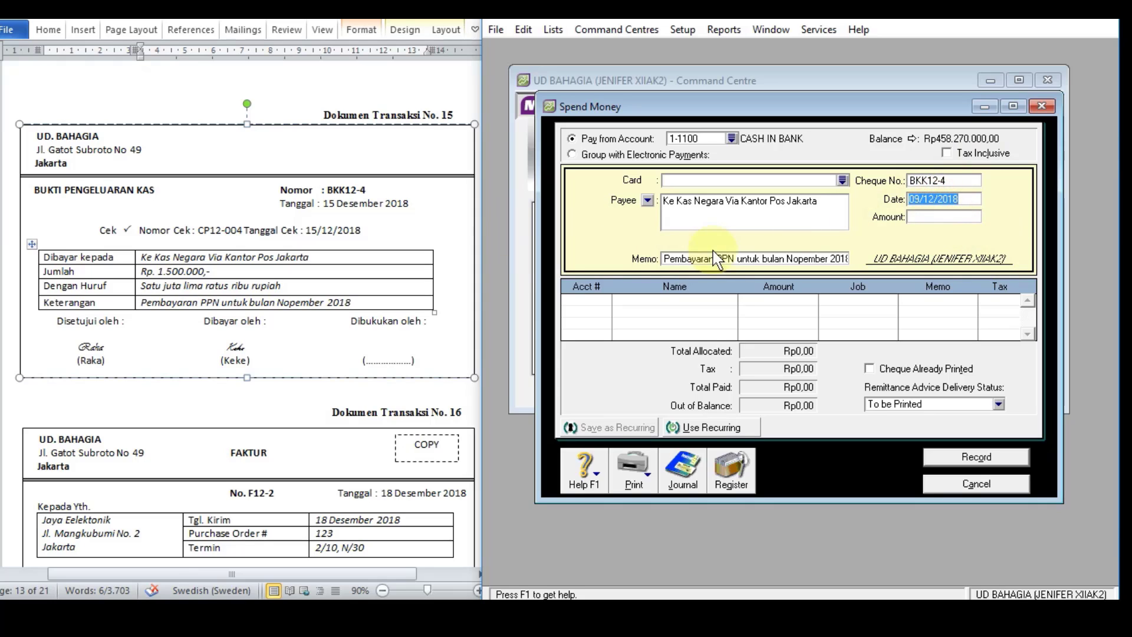
Step: Set the spend money entry's date to 15/12/2018 and its amount to Rp1.500.000
{"action": "type", "text": "15/"}
{"action": "type", "text": "12/2018"}
{"action": "key", "text": "Tab"}
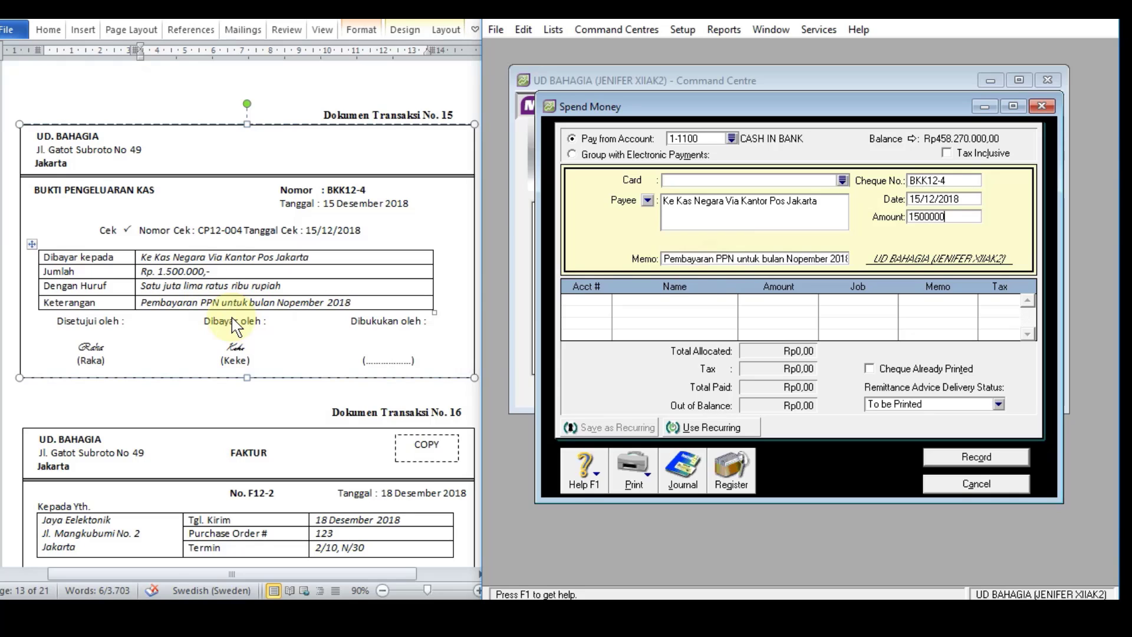
{"action": "type", "text": "1500000"}
{"action": "key", "text": "Tab"}
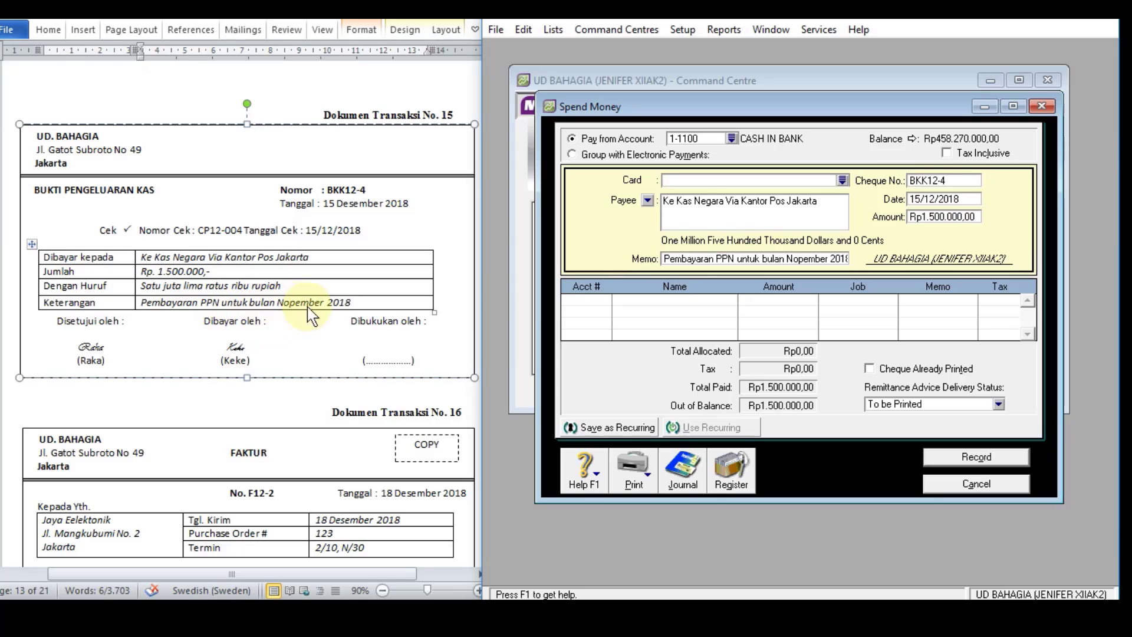
Step: Allocate the full Rp1.500.000 to account 2-1400 PPN PAYABLE on the first line
{"action": "left_click", "coordinate": [596, 301]}
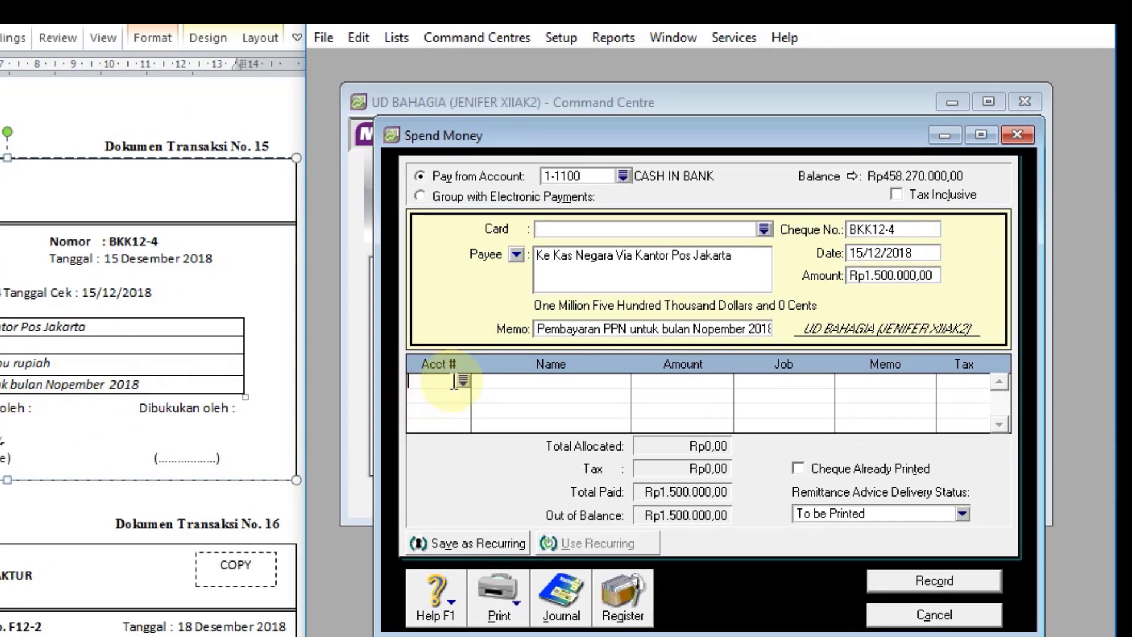
{"action": "left_click", "coordinate": [463, 382]}
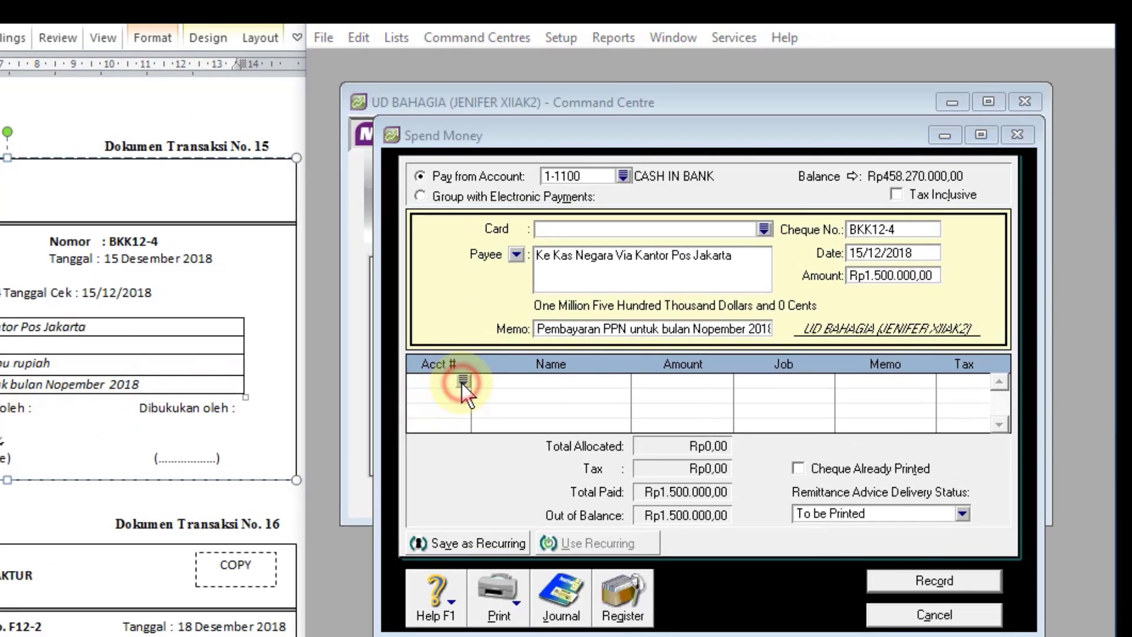
{"action": "type", "text": "2"}
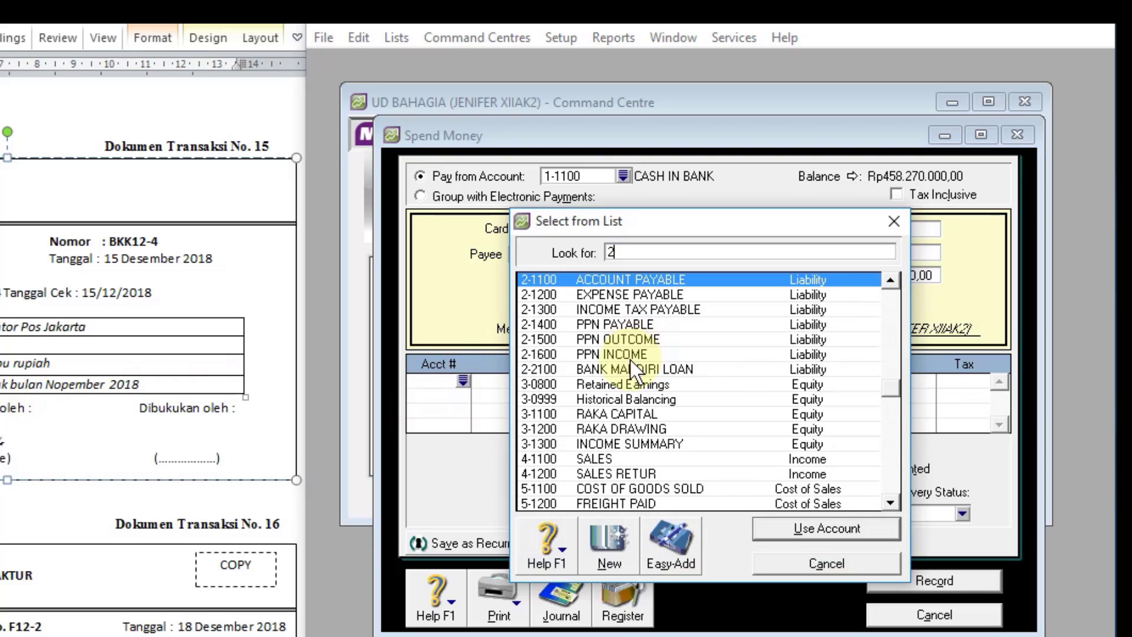
{"action": "left_click", "coordinate": [627, 325]}
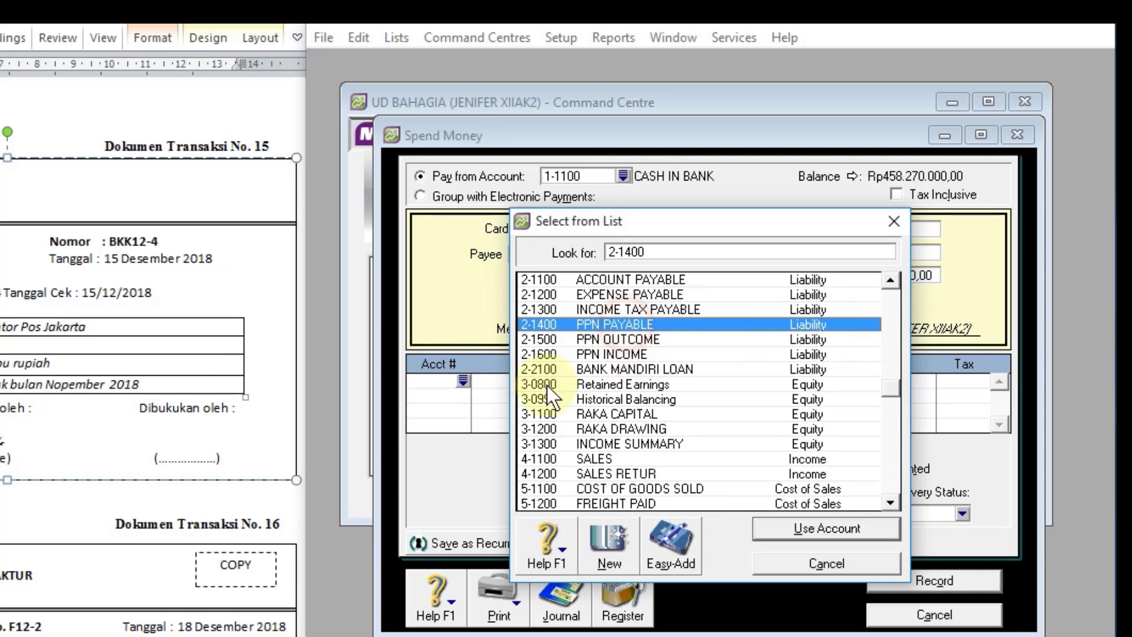
{"action": "left_click", "coordinate": [840, 527]}
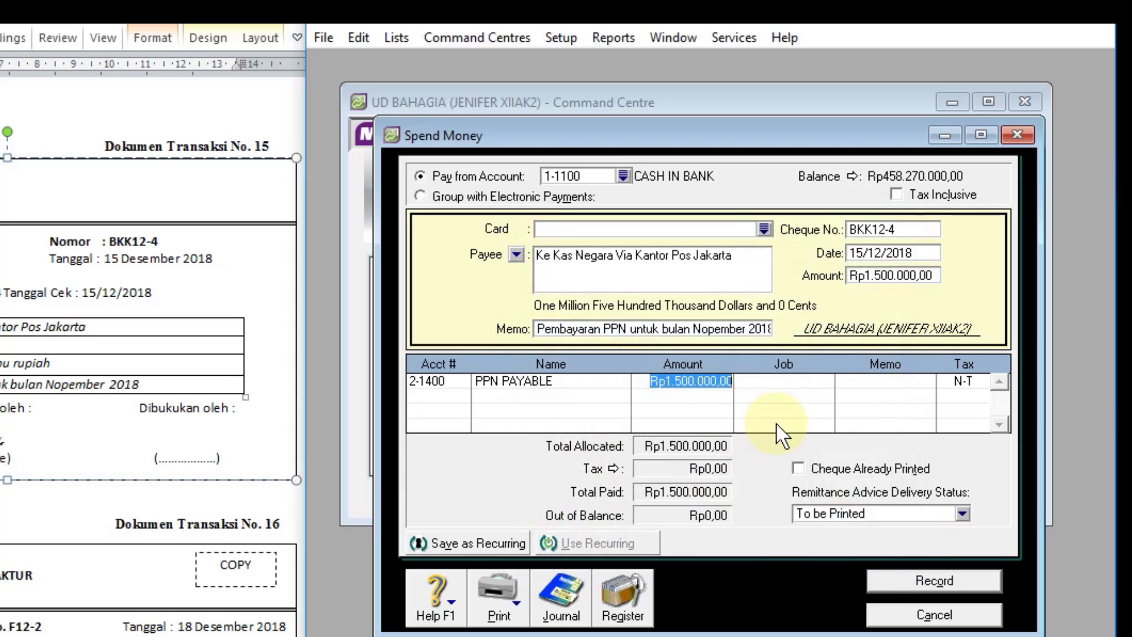
Step: Preview the journal recap of the PPN payment and record the spend money entry
{"action": "key", "text": "ctrl+r"}
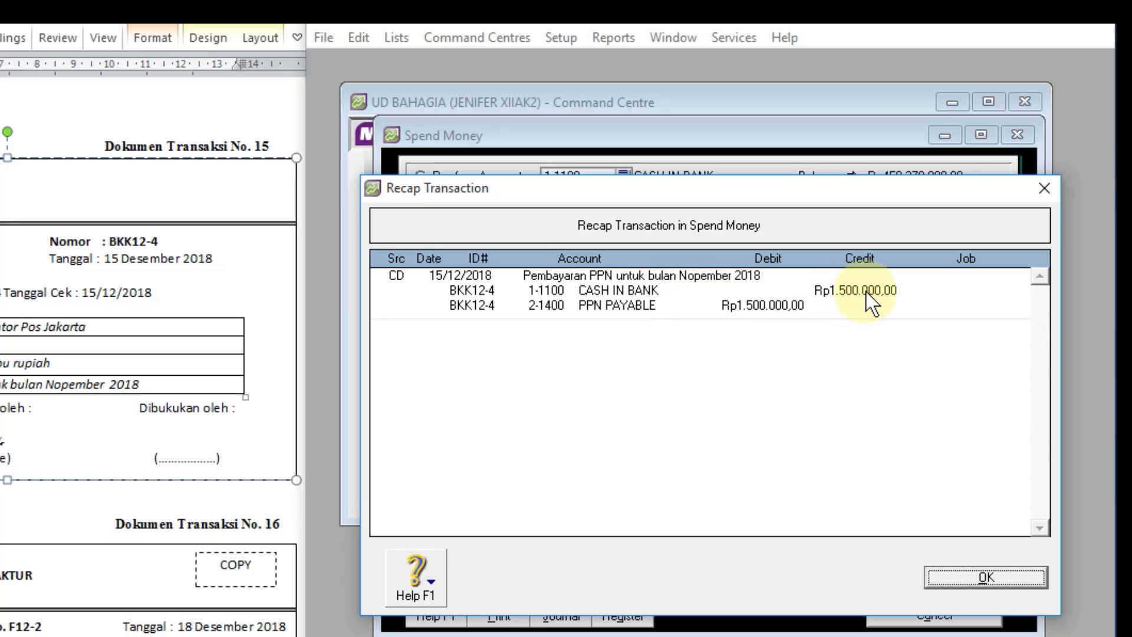
{"action": "left_click", "coordinate": [984, 578]}
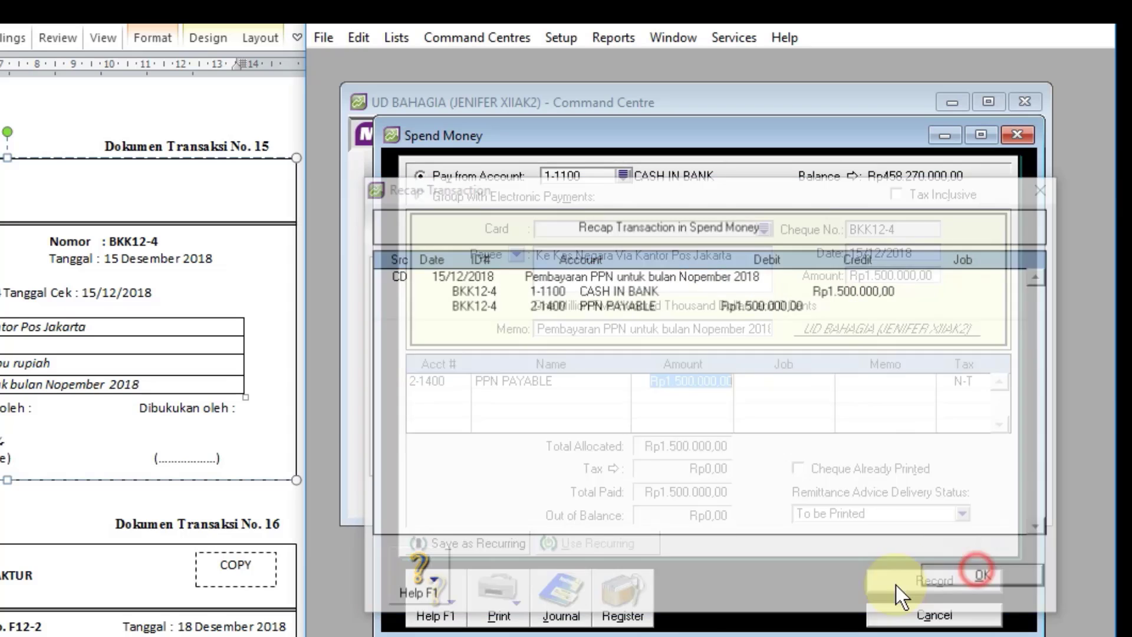
{"action": "left_click", "coordinate": [920, 582]}
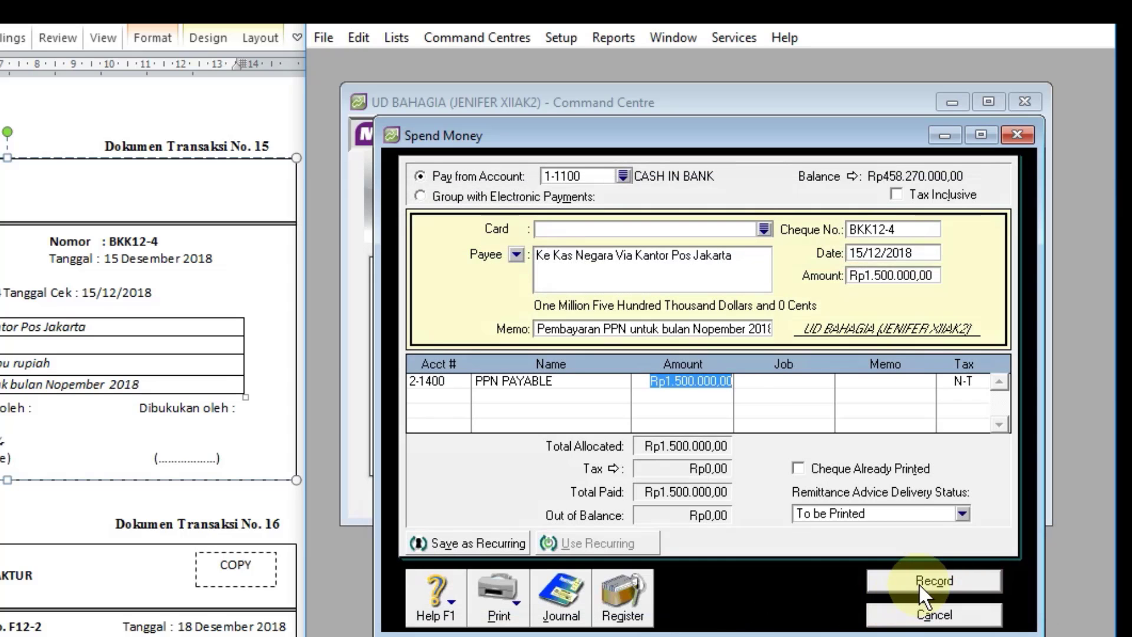
Step: Check the PPN payment in the disbursements journal, and close the journal and the spend money entry
{"action": "left_click", "coordinate": [548, 608]}
{"action": "scroll", "coordinate": [702, 410], "scroll_direction": "down", "scroll_amount": 2}
{"action": "scroll", "coordinate": [696, 399], "scroll_direction": "down", "scroll_amount": 3}
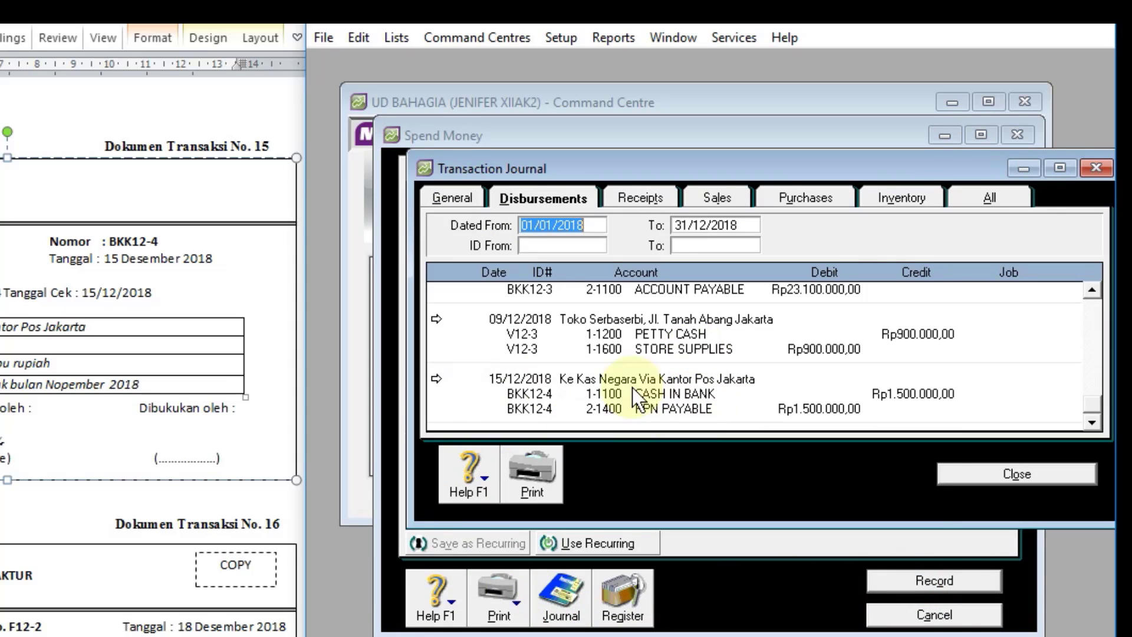
{"action": "left_click", "coordinate": [1041, 475]}
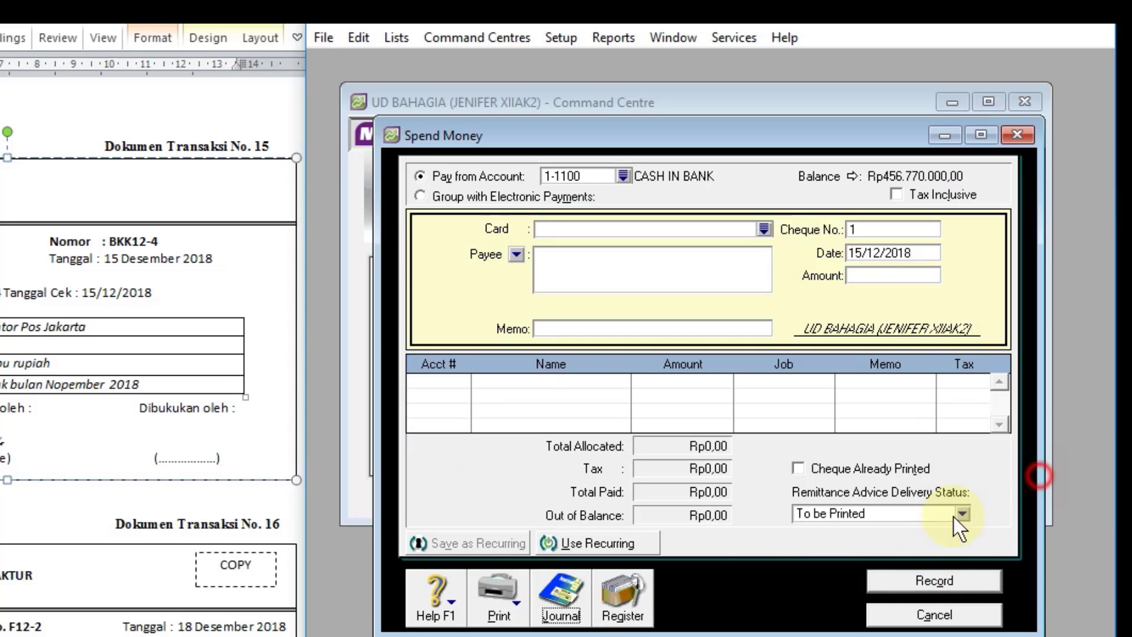
{"action": "left_click", "coordinate": [961, 615]}
Step: Start a new item sales invoice for customer JAYA ELEKTRONIK
{"action": "scroll", "coordinate": [137, 416], "scroll_direction": "down", "scroll_amount": 5}
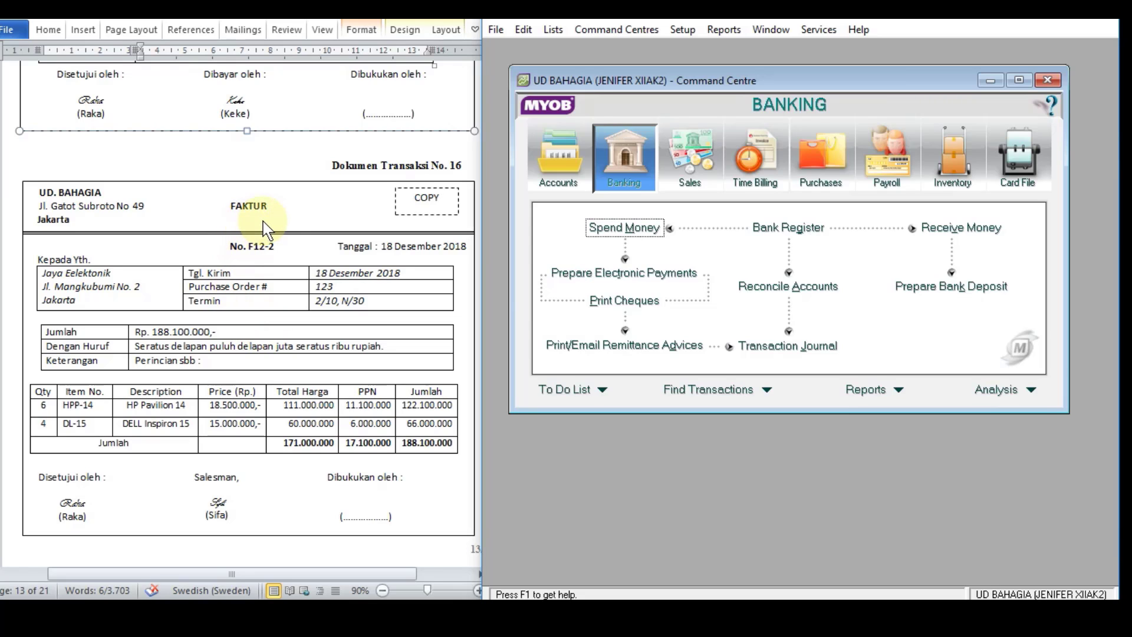
{"action": "left_click", "coordinate": [703, 165]}
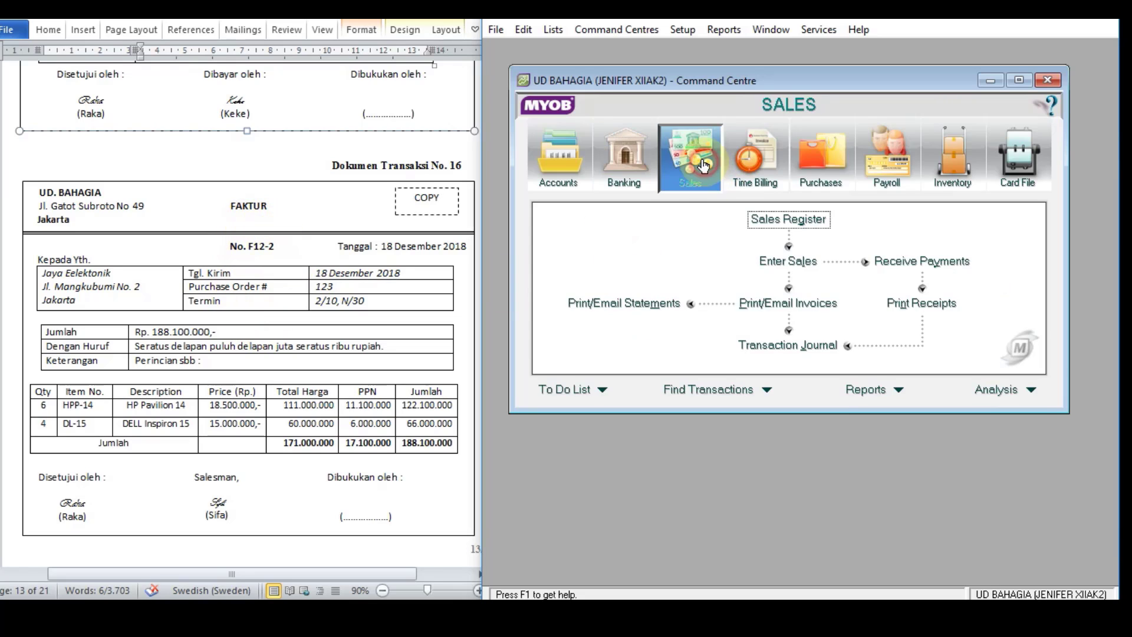
{"action": "left_click", "coordinate": [807, 260]}
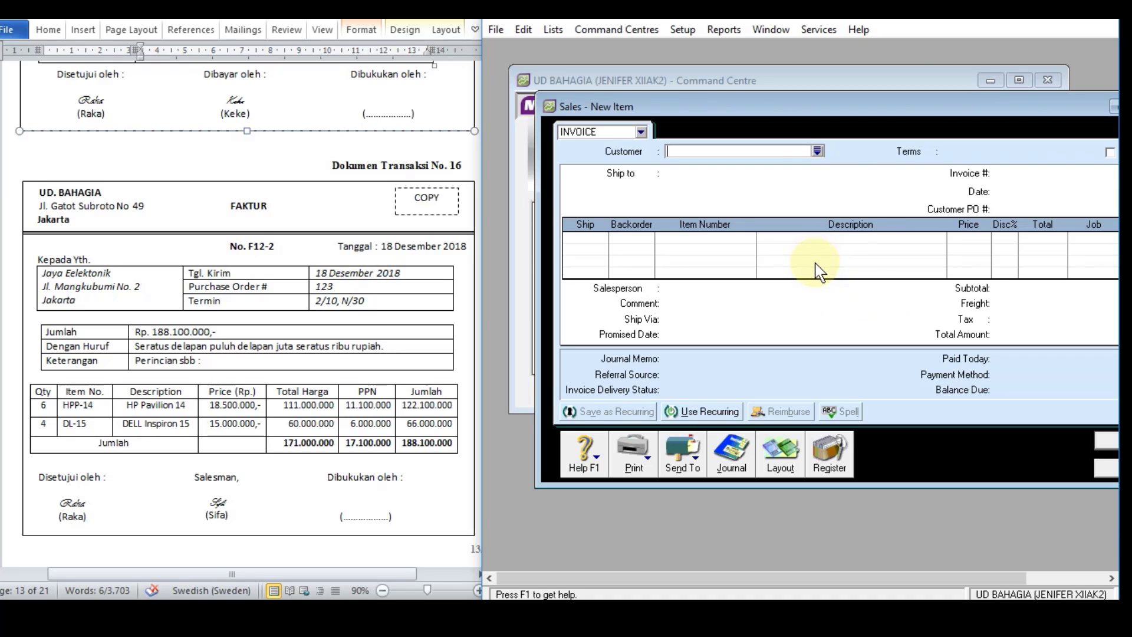
{"action": "left_click_drag", "start_coordinate": [867, 105], "coordinate": [777, 75]}
{"action": "left_click", "coordinate": [726, 122]}
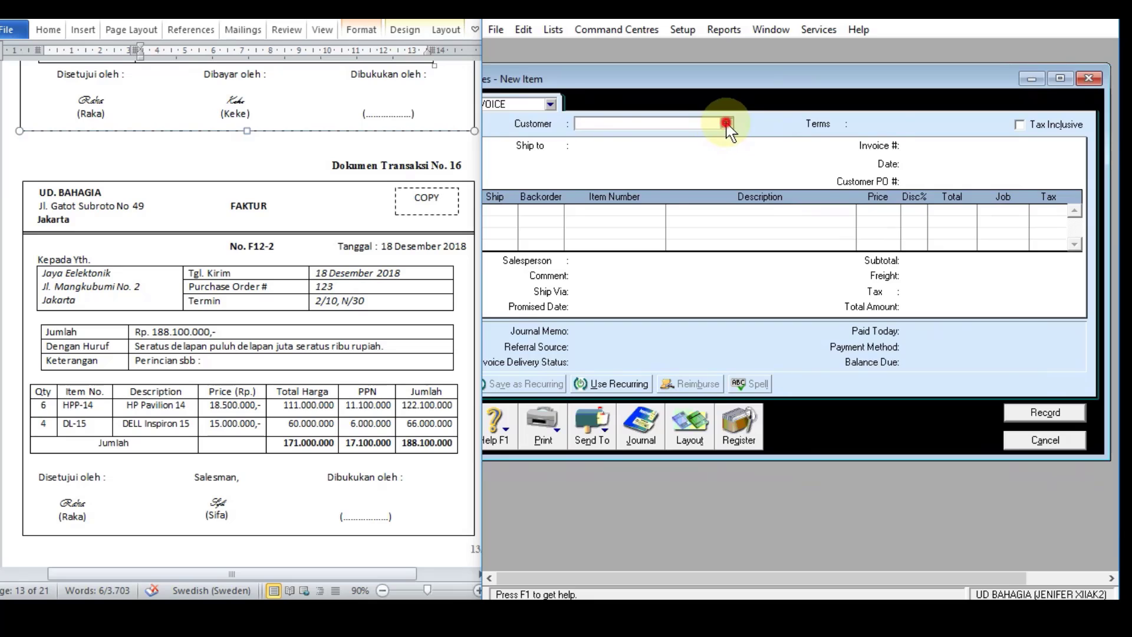
{"action": "double_click", "coordinate": [663, 218]}
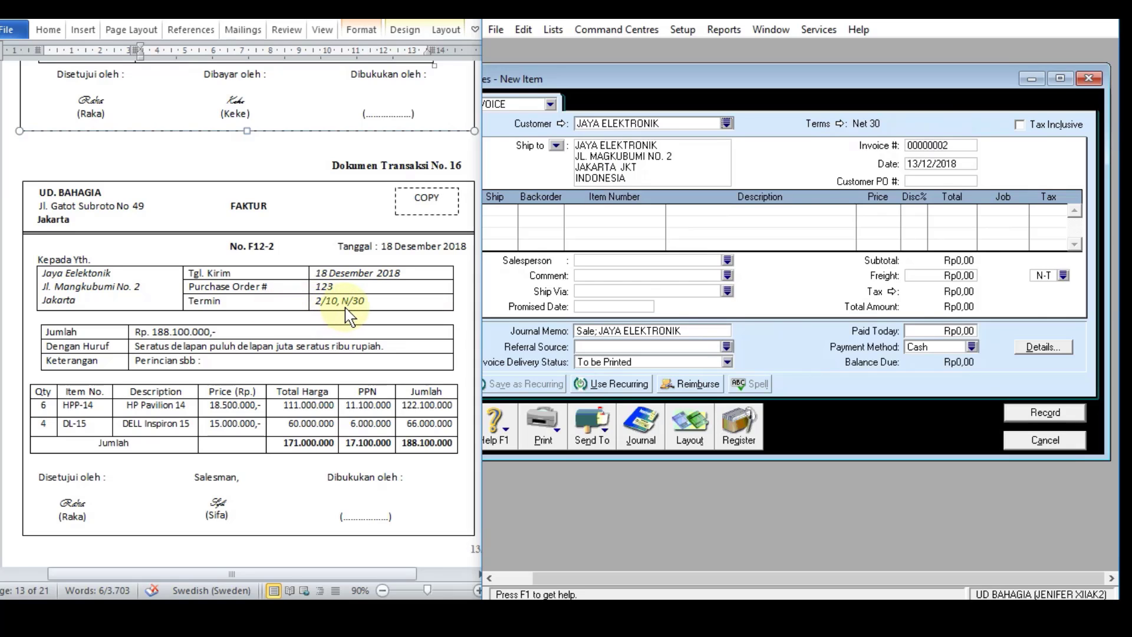
Step: Set the invoice's credit terms to 10 discount days and a 2% discount for early payment
{"action": "left_click", "coordinate": [841, 124]}
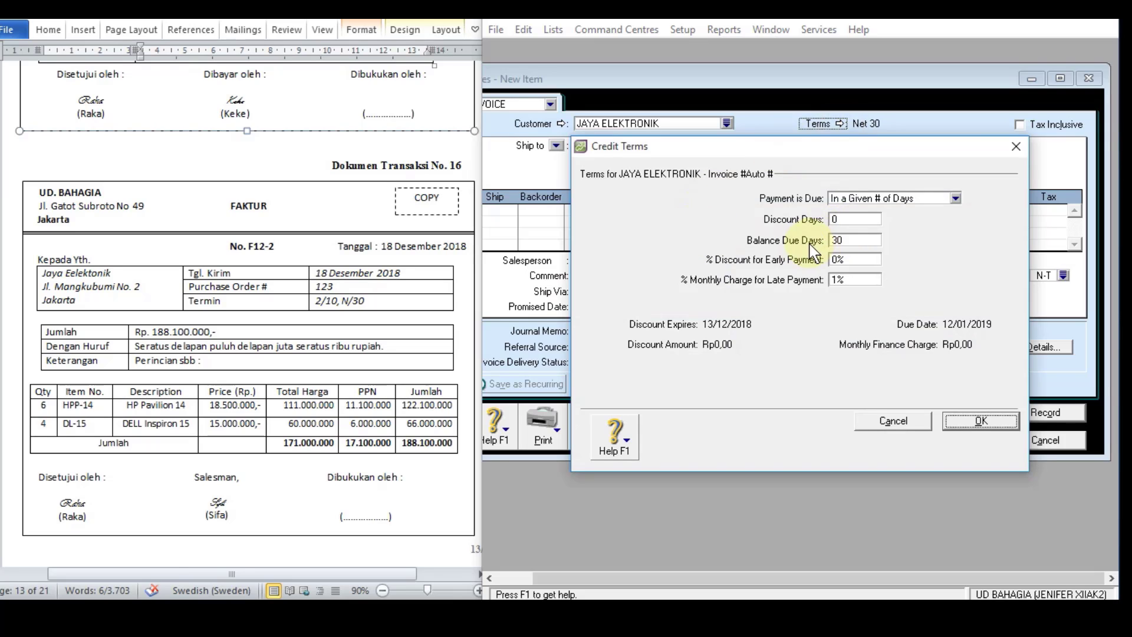
{"action": "left_click", "coordinate": [855, 219]}
{"action": "type", "text": "2"}
{"action": "type", "text": "0"}
{"action": "left_click", "coordinate": [840, 262]}
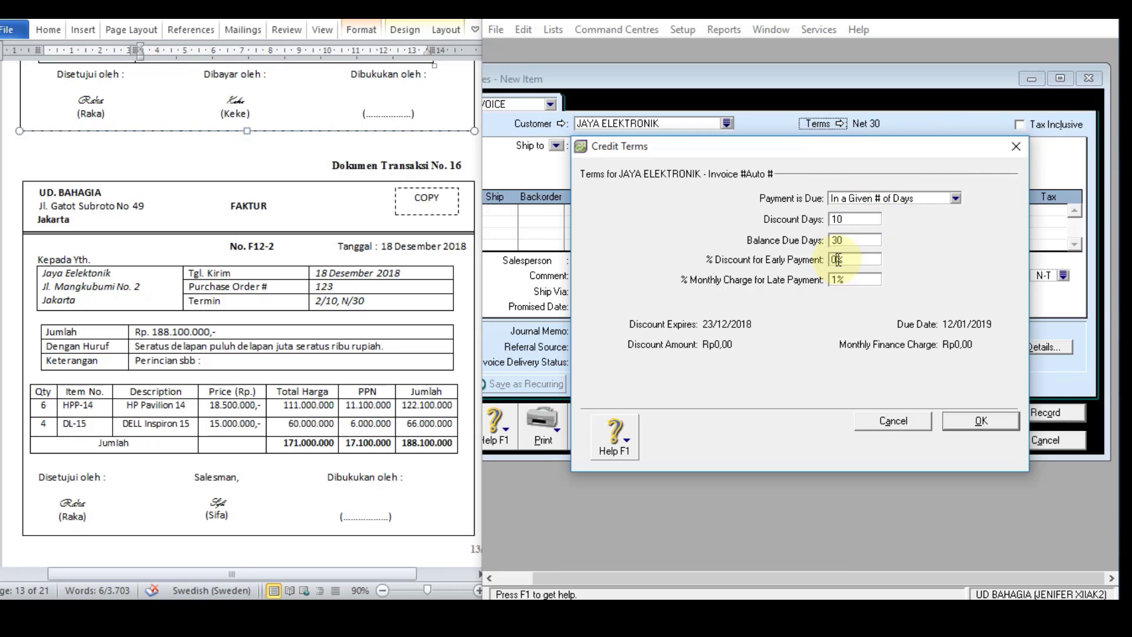
{"action": "type", "text": "2"}
{"action": "left_click", "coordinate": [981, 421]}
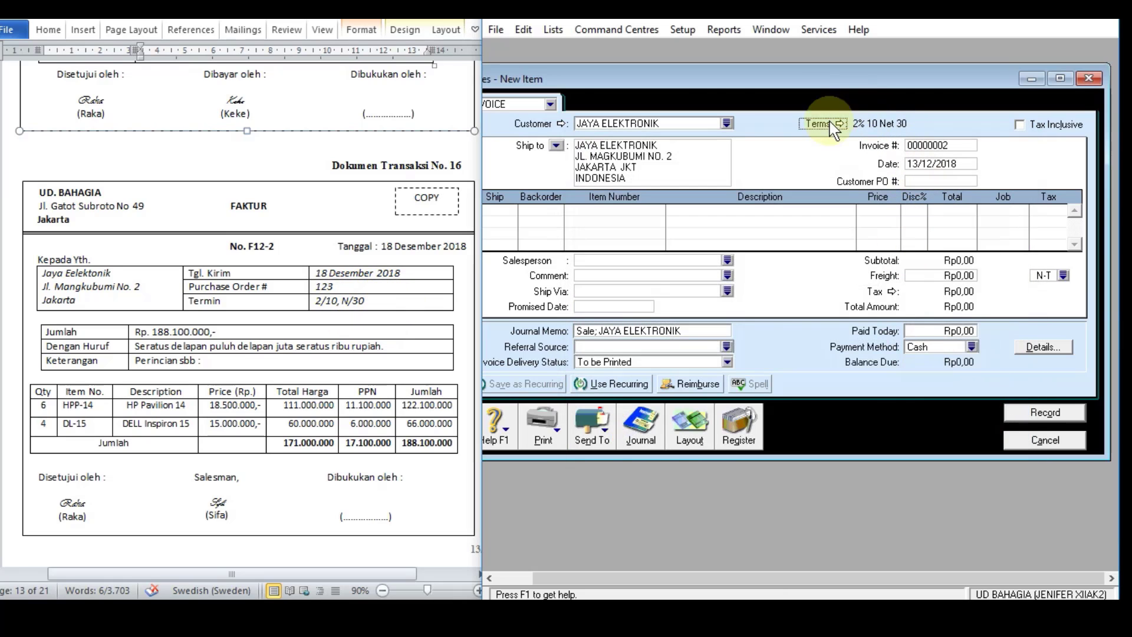
Step: Set the invoice number to F12-2 and the date to 18/12/2018, and fill in the customer PO number
{"action": "left_click", "coordinate": [920, 146]}
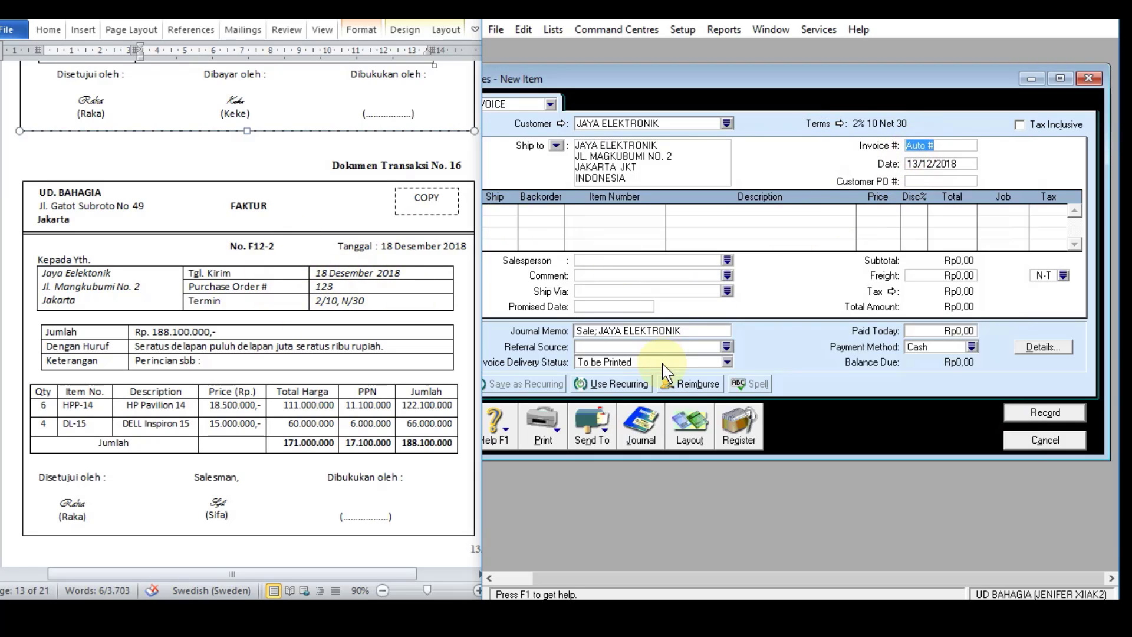
{"action": "type", "text": "F12-2"}
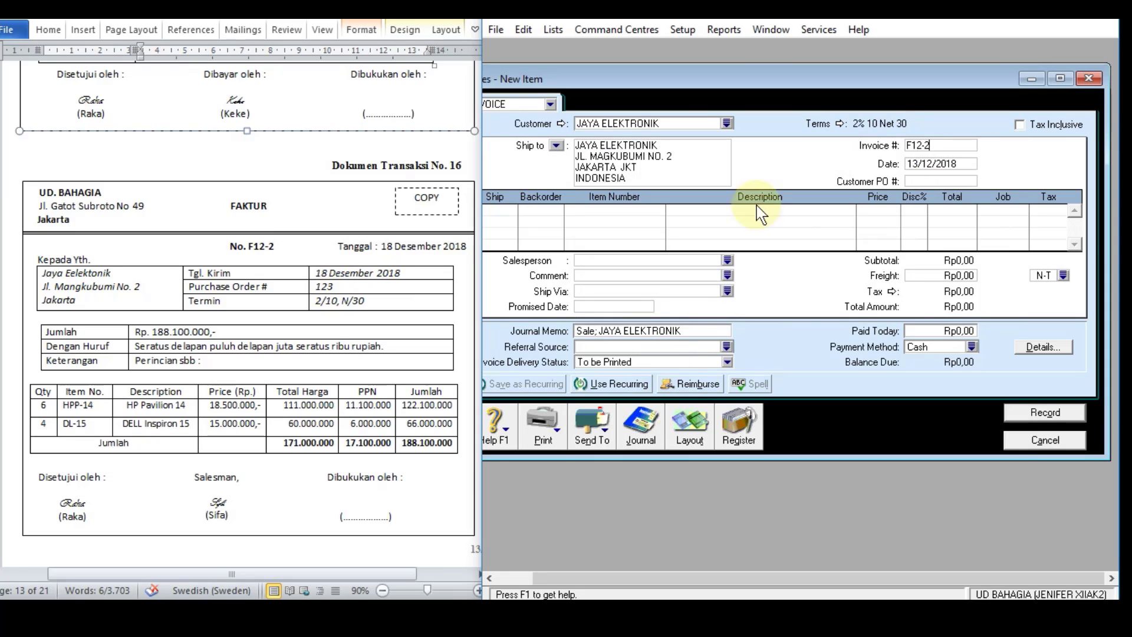
{"action": "left_click", "coordinate": [939, 163]}
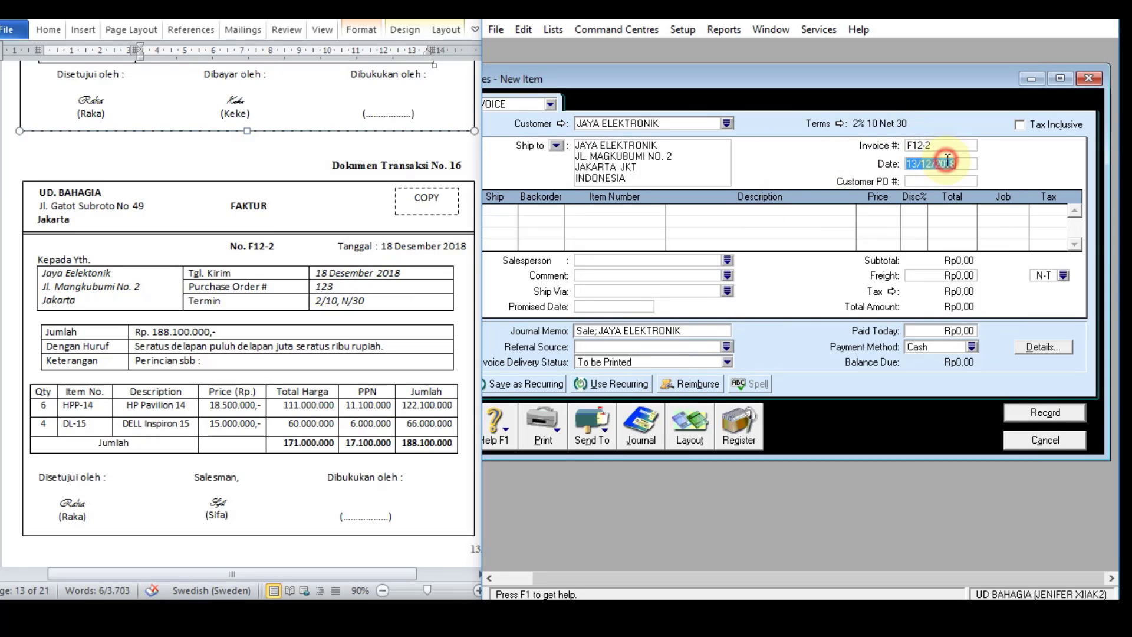
{"action": "type", "text": "18/12"}
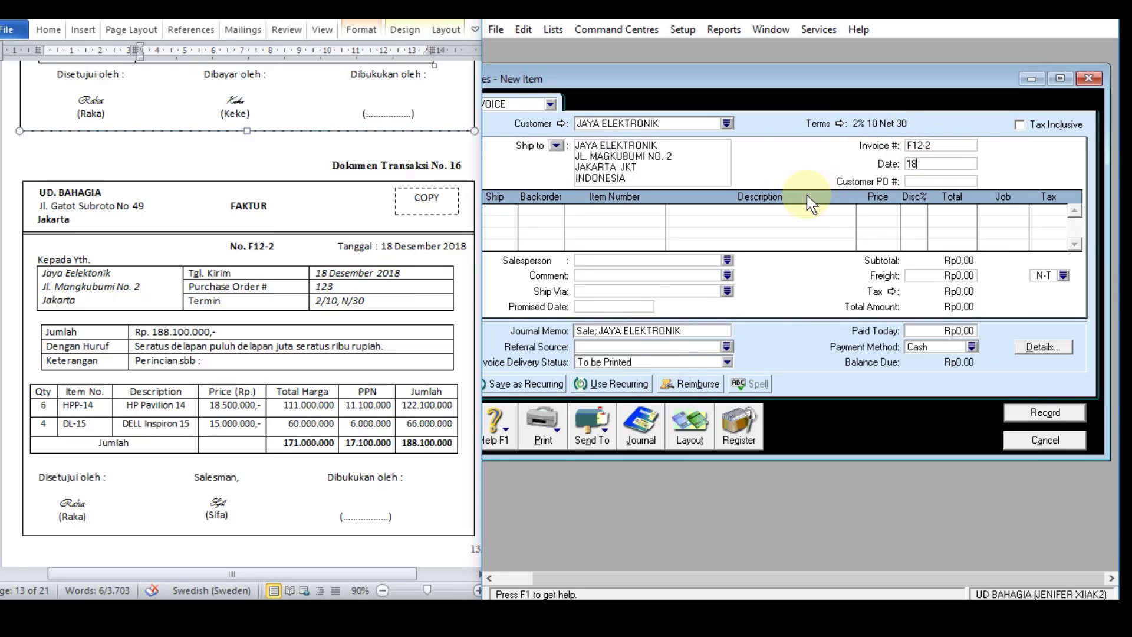
{"action": "type", "text": "/2018"}
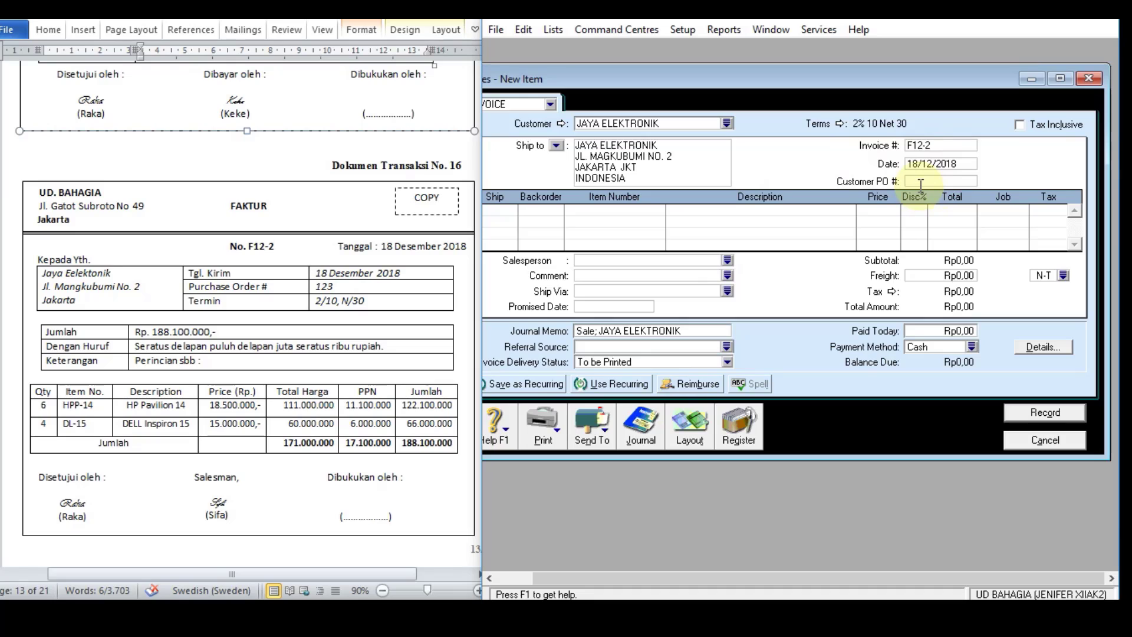
Step: Enter 6 units of item HPP-14 on the first invoice line
{"action": "left_click", "coordinate": [496, 215]}
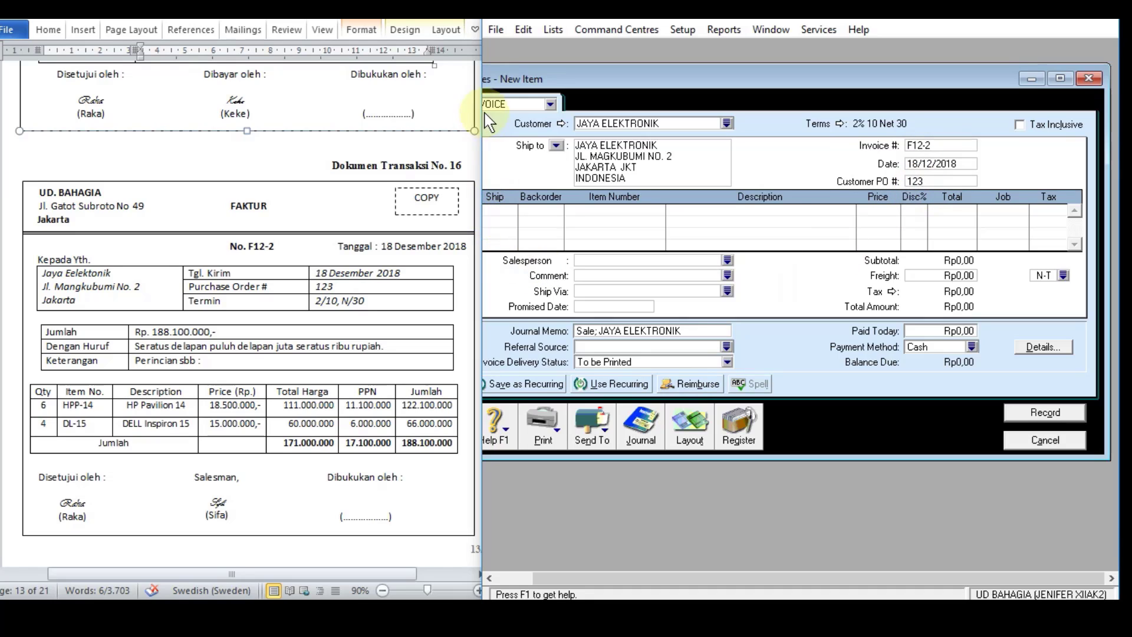
{"action": "left_click_drag", "start_coordinate": [482, 160], "coordinate": [475, 162]}
{"action": "left_click_drag", "start_coordinate": [518, 209], "coordinate": [467, 197]}
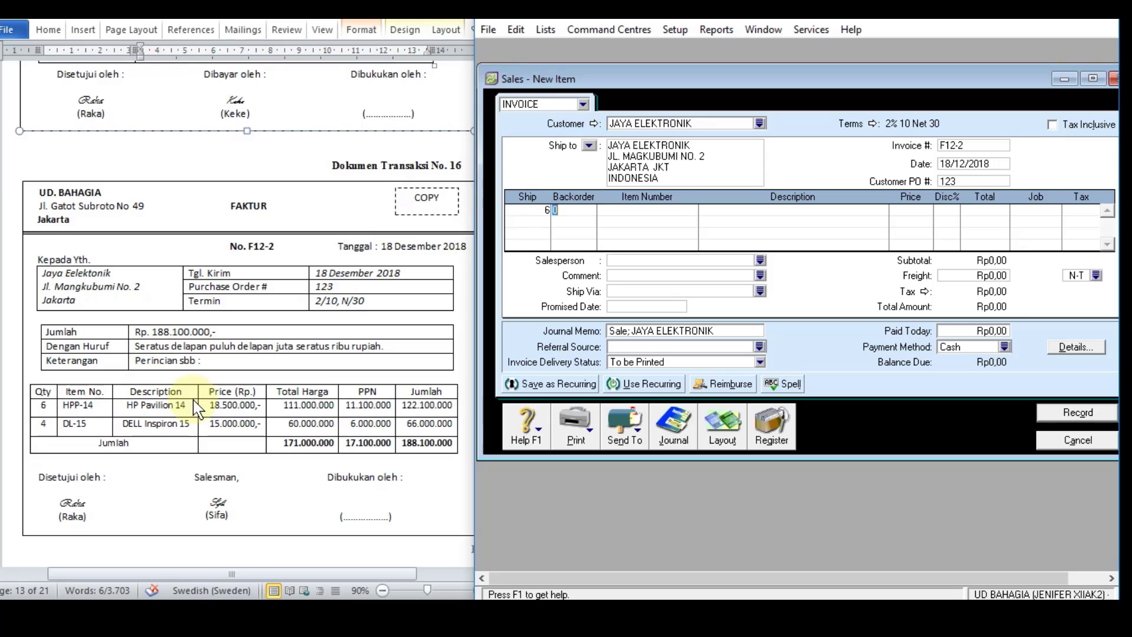
{"action": "key", "text": "Tab"}
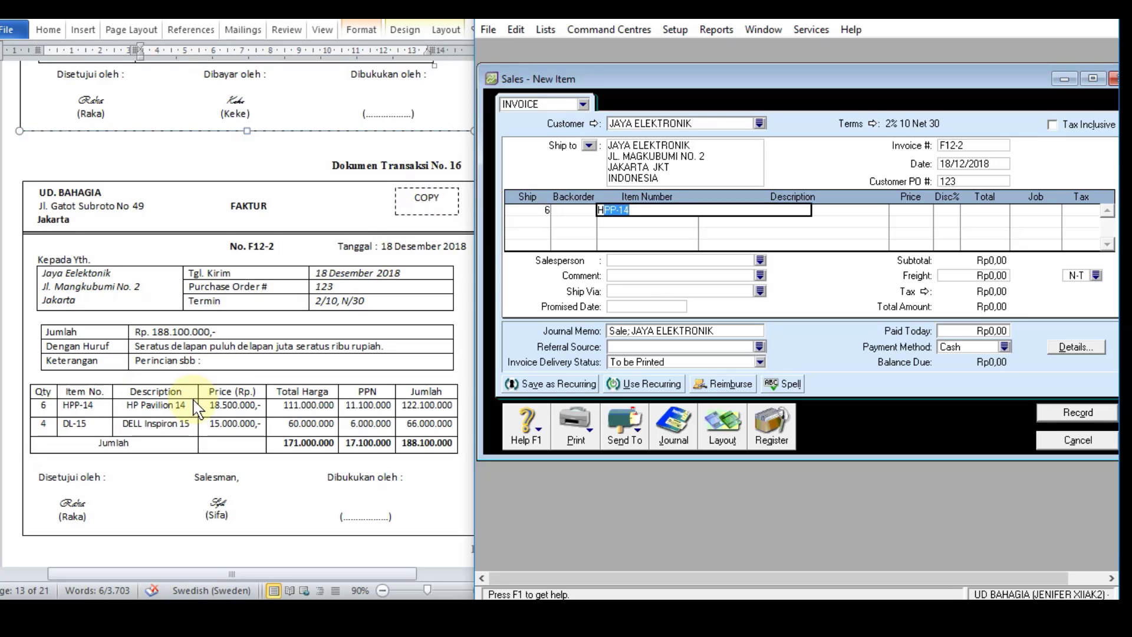
{"action": "type", "text": "H"}
{"action": "key", "text": "Tab"}
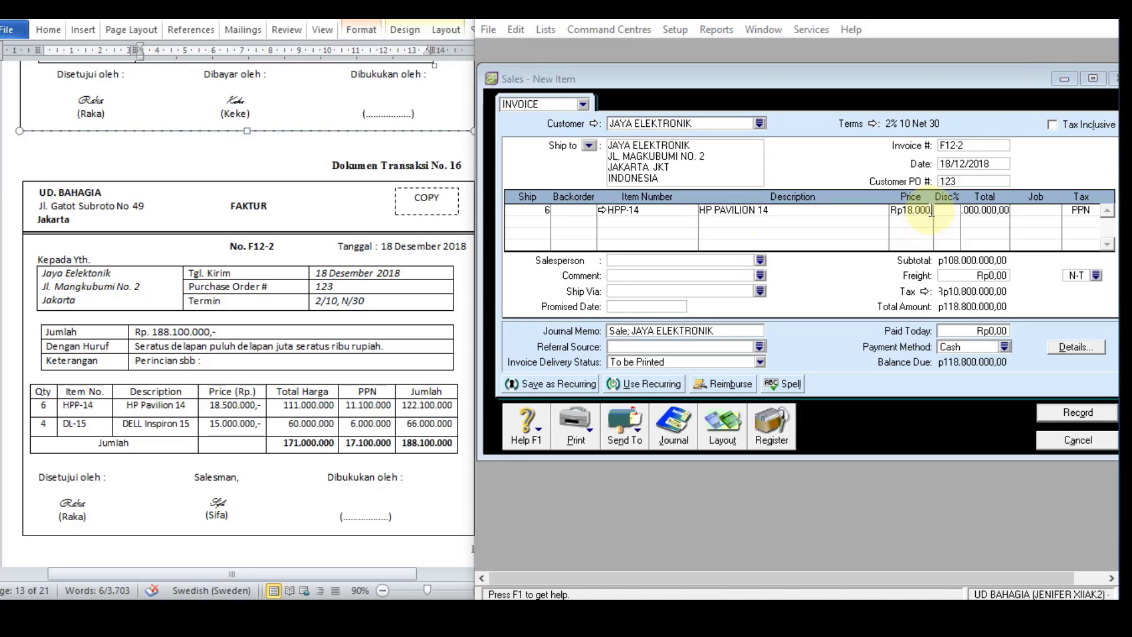
Step: Set the unit price of the HP Pavilion 14 line to Rp18.500.000
{"action": "left_click_drag", "start_coordinate": [931, 211], "coordinate": [885, 229]}
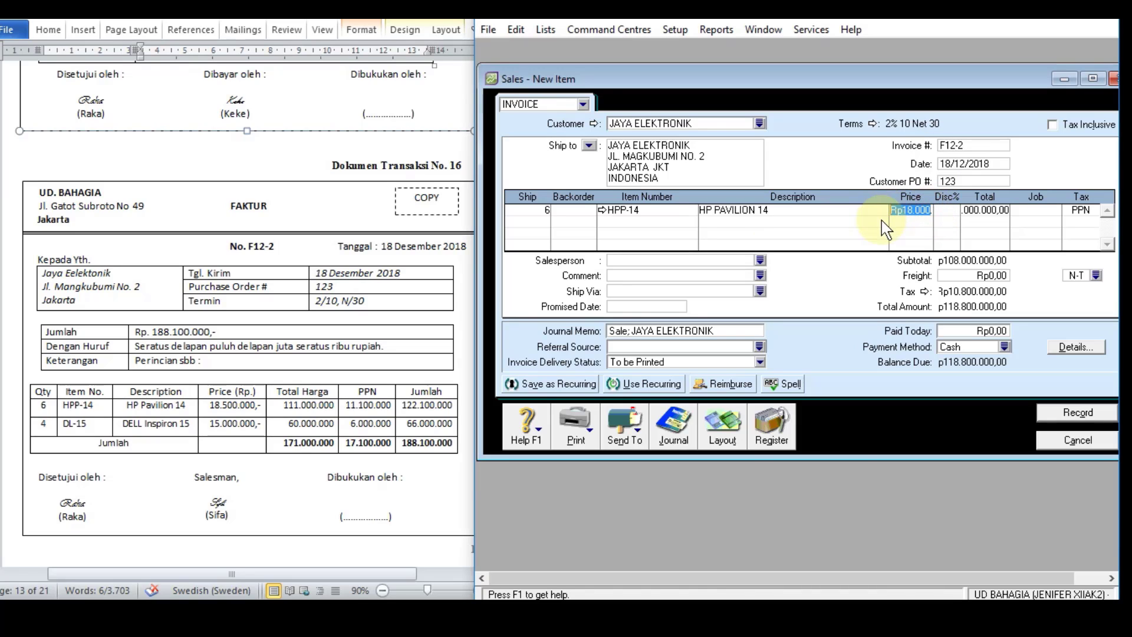
{"action": "type", "text": "18"}
{"action": "left_click_drag", "start_coordinate": [893, 213], "coordinate": [952, 213]}
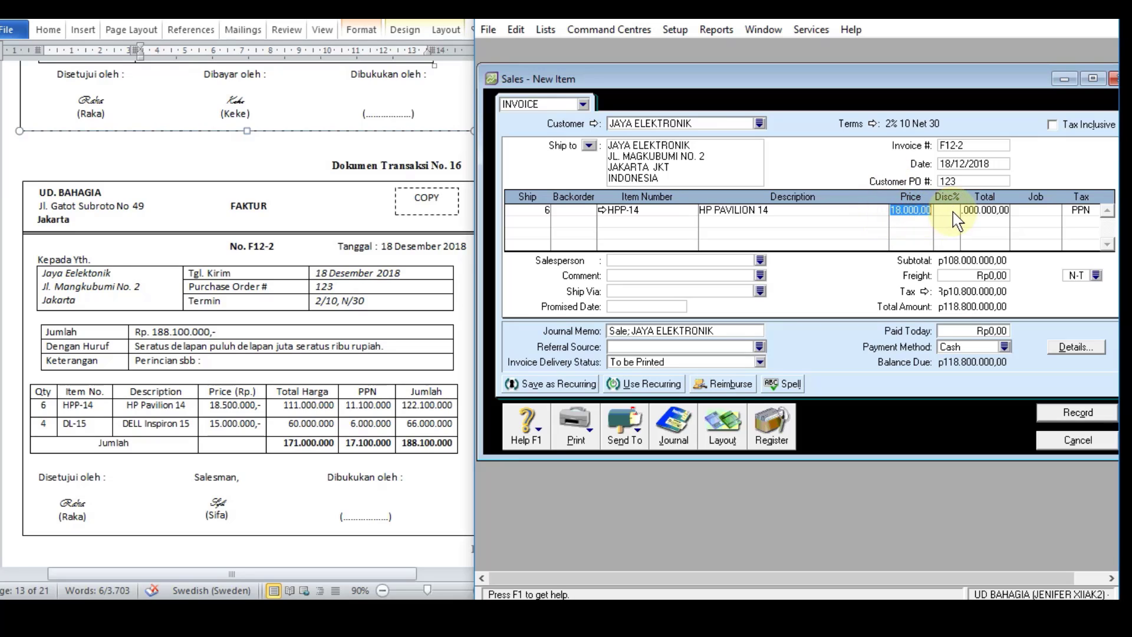
{"action": "key", "text": "BackSpace"}
{"action": "type", "text": "185"}
{"action": "type", "text": "00"}
{"action": "key", "text": "Tab"}
{"action": "key", "text": "Tab"}
{"action": "key", "text": "Tab"}
{"action": "key", "text": "Tab"}
{"action": "key", "text": "Tab"}
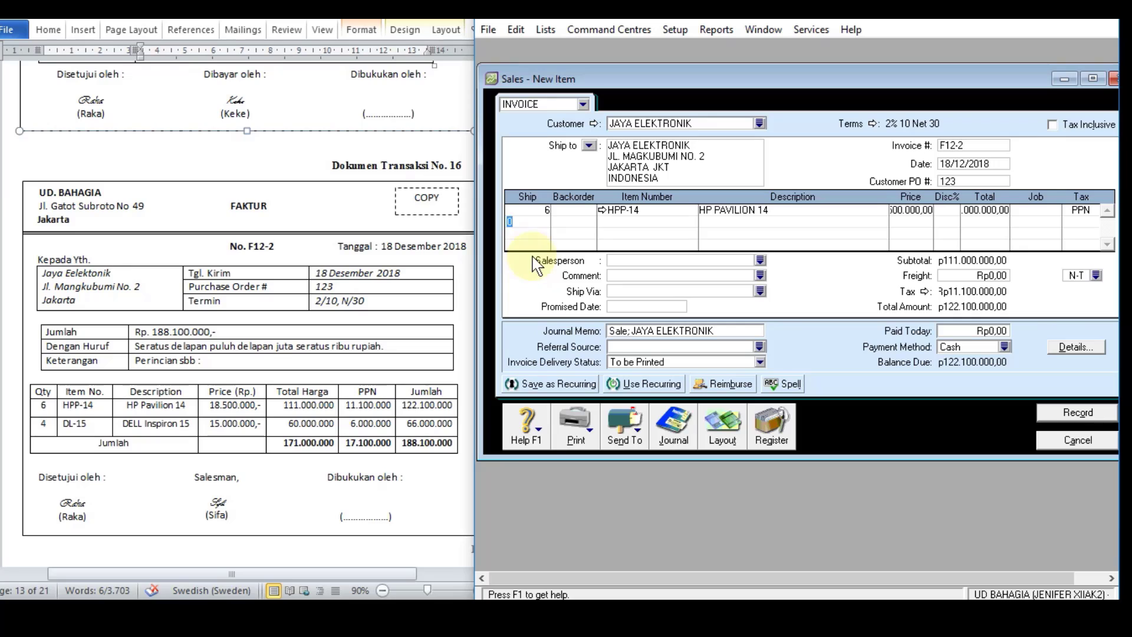
Step: Enter 4 units of item DL-15 on the second invoice line at a unit price of Rp15.000.000
{"action": "key", "text": "Tab"}
{"action": "type", "text": "DL-15"}
{"action": "key", "text": "Tab"}
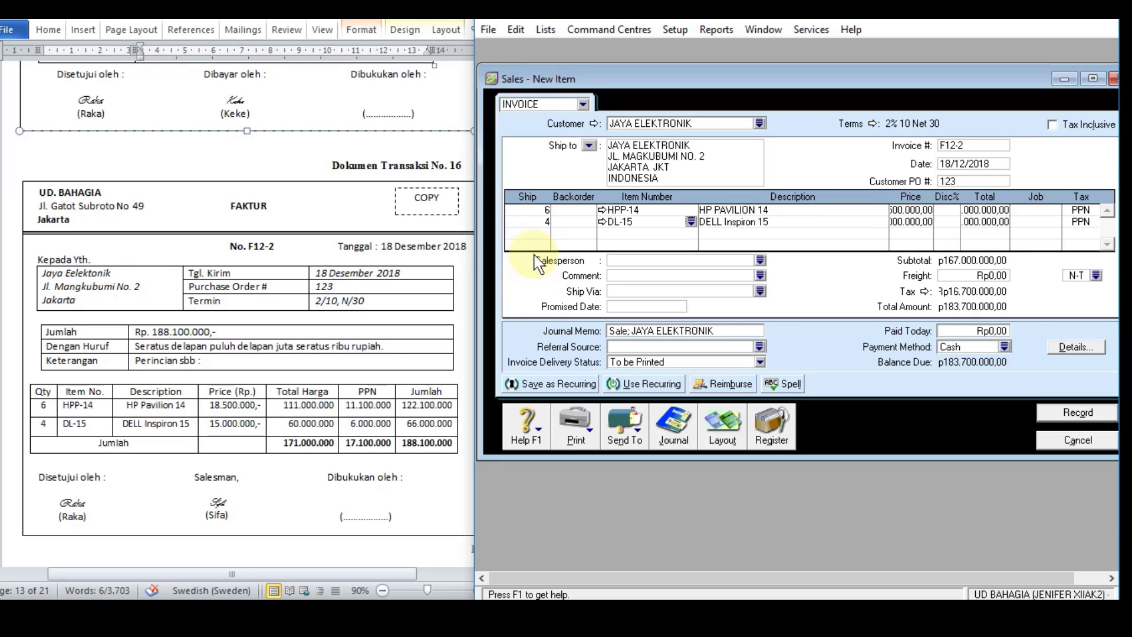
{"action": "key", "text": "Tab"}
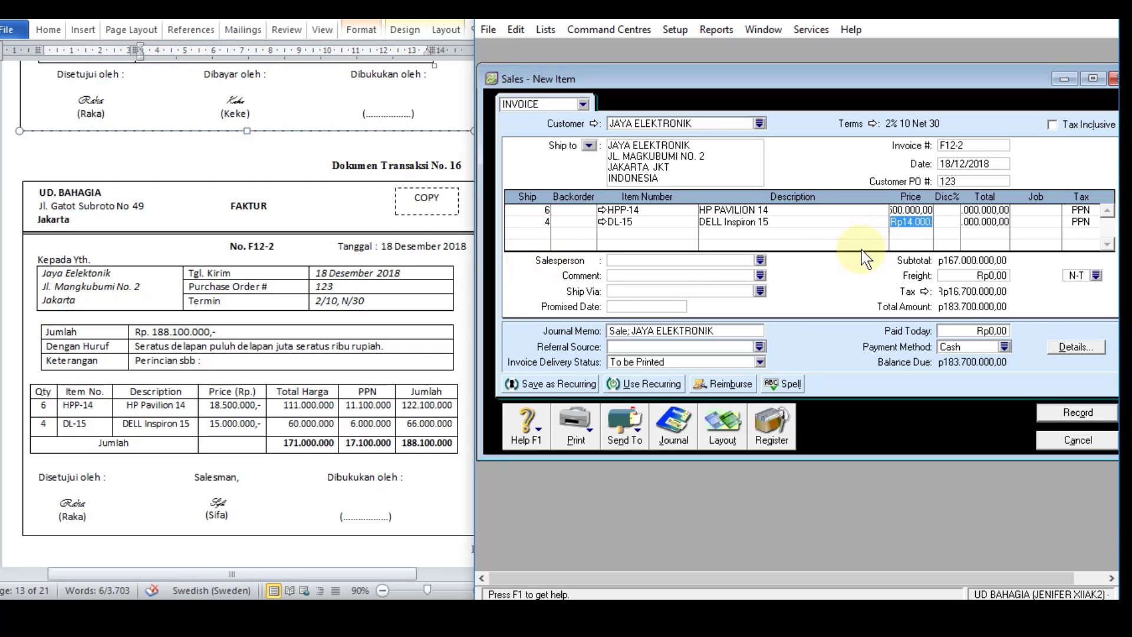
{"action": "type", "text": "15"}
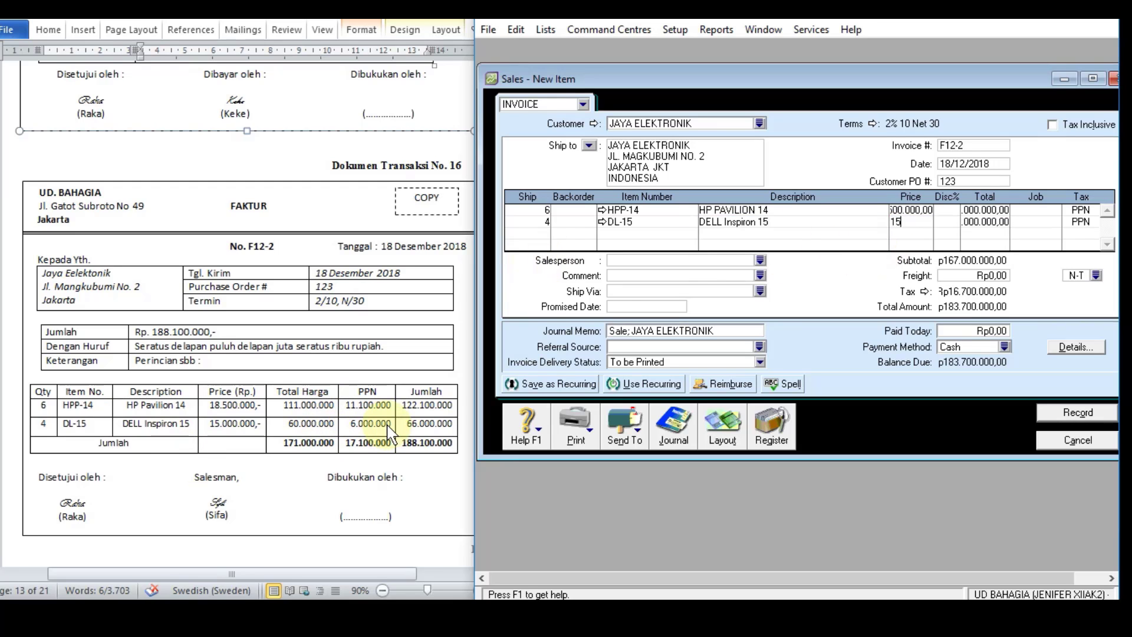
{"action": "type", "text": "000000"}
{"action": "key", "text": "Return"}
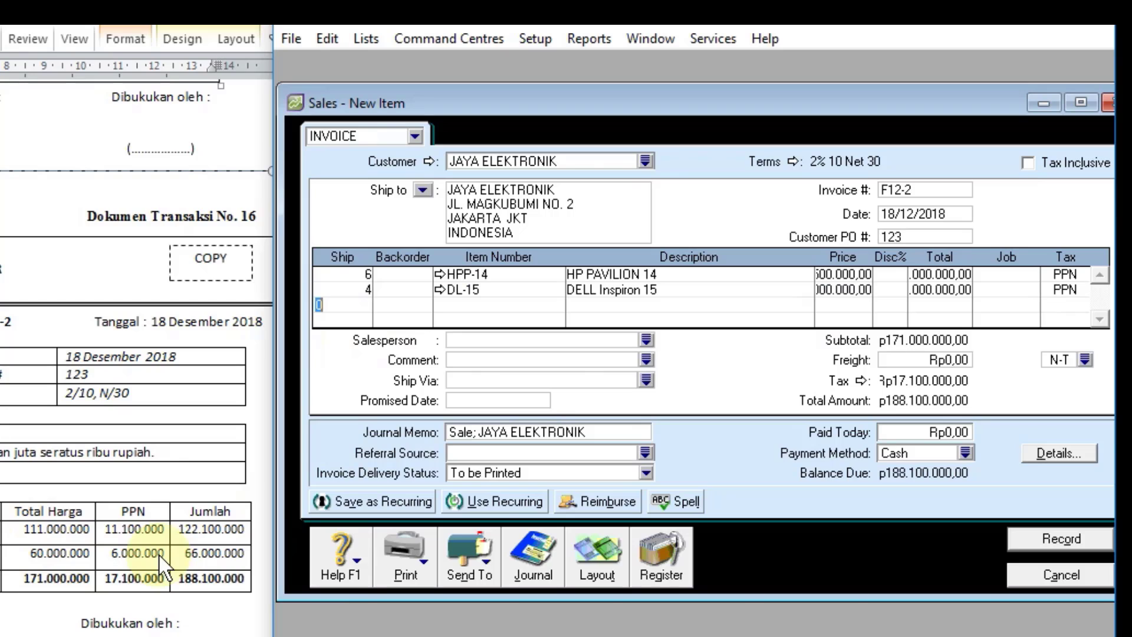
Step: Check the total of each item line against the source document for invoice F12-2
{"action": "left_click", "coordinate": [940, 274]}
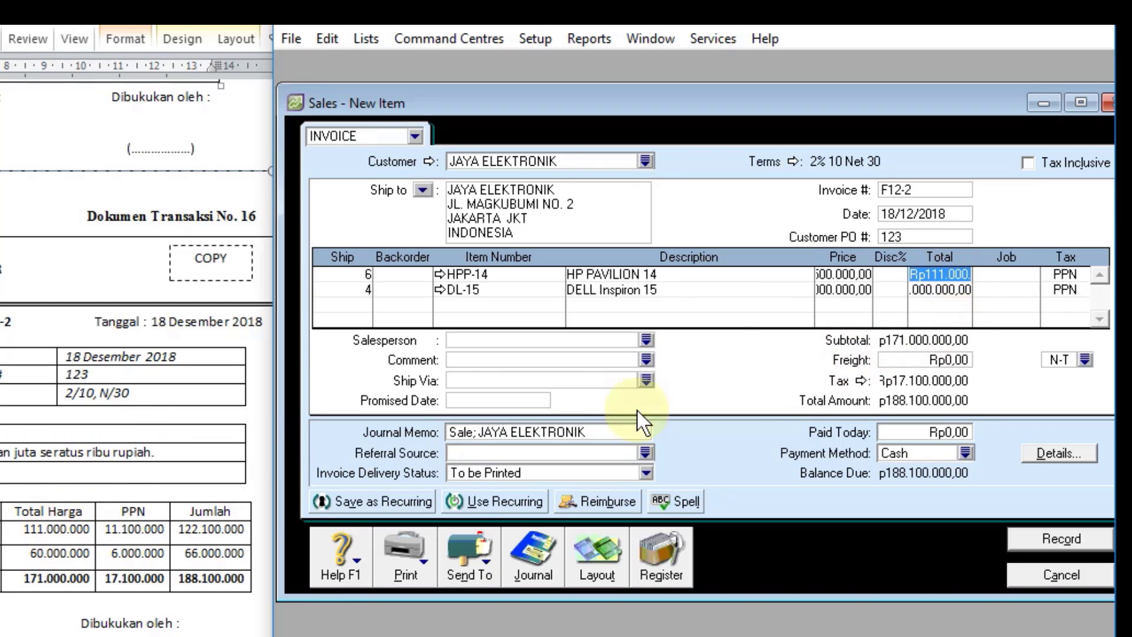
{"action": "left_click", "coordinate": [941, 289]}
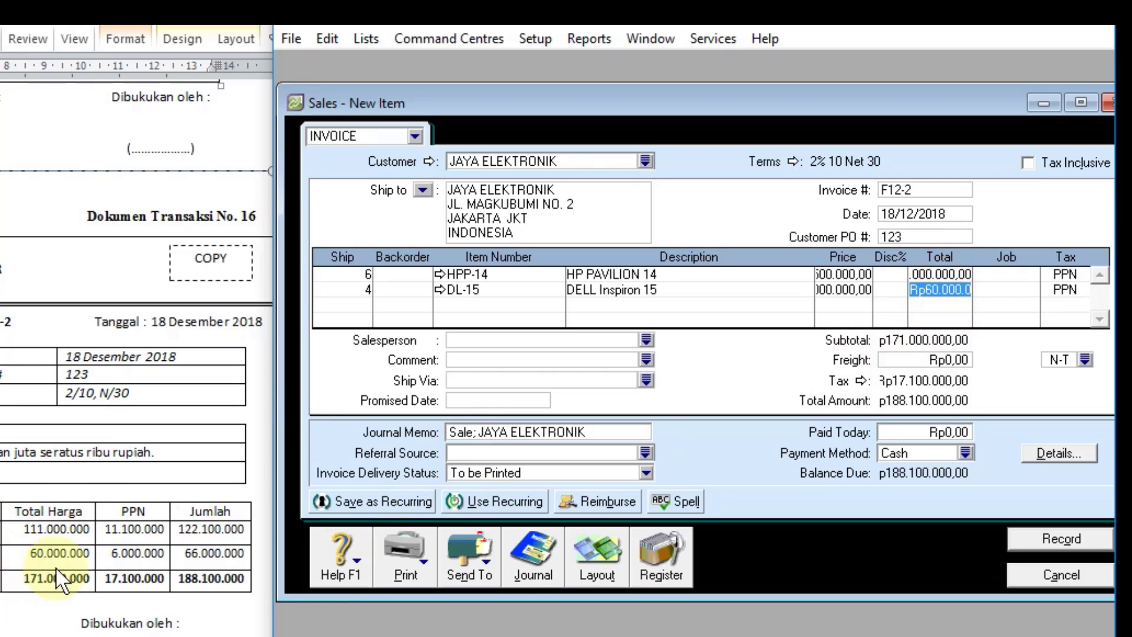
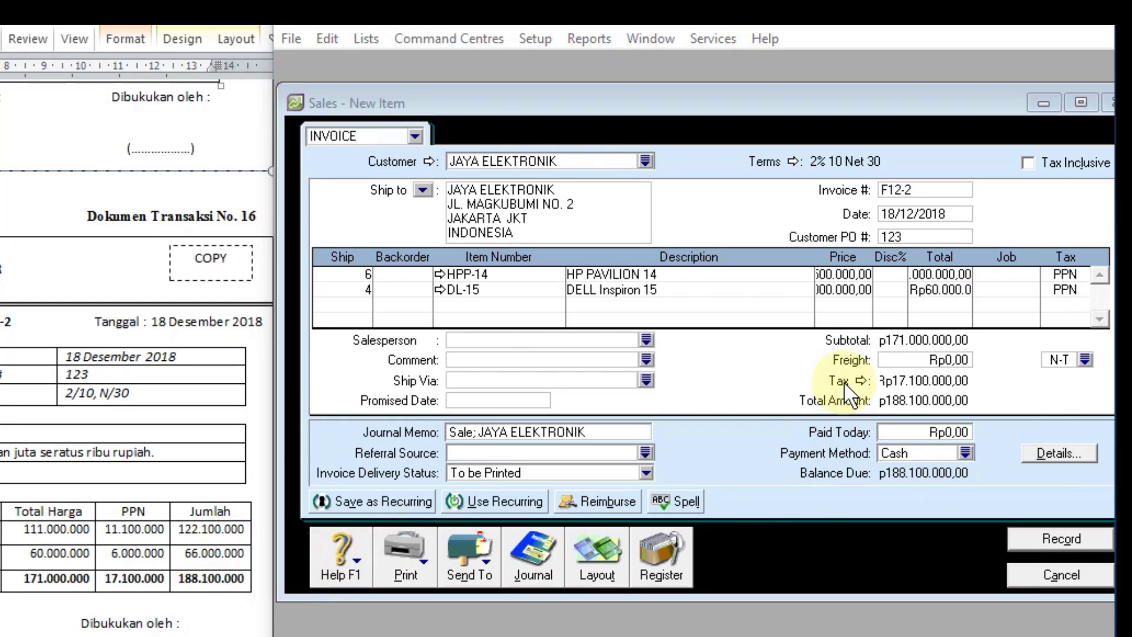
Step: Review the journal recap of sales invoice F12-2 and record the invoice without changing any spelling
{"action": "key", "text": "ctrl+r"}
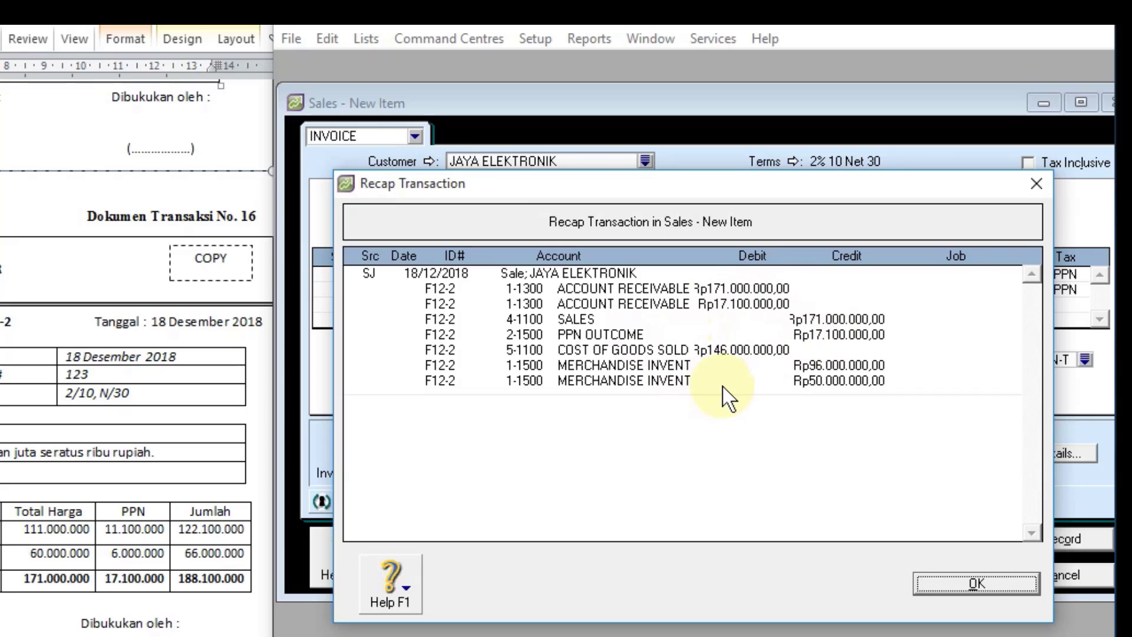
{"action": "left_click", "coordinate": [1026, 588]}
{"action": "left_click", "coordinate": [1053, 540]}
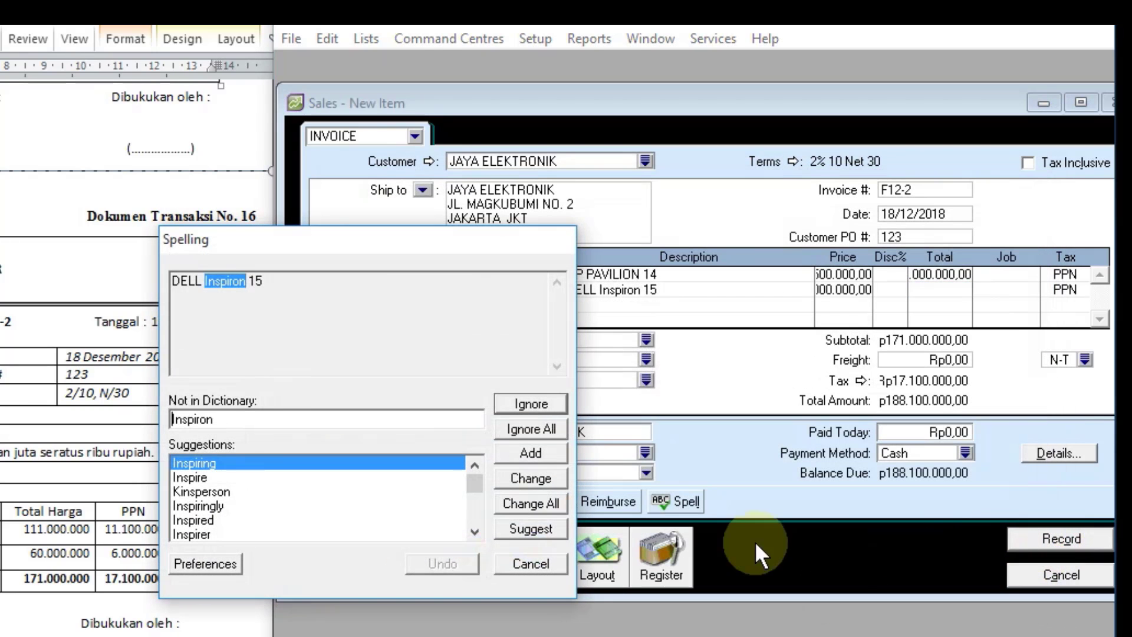
{"action": "left_click", "coordinate": [531, 564]}
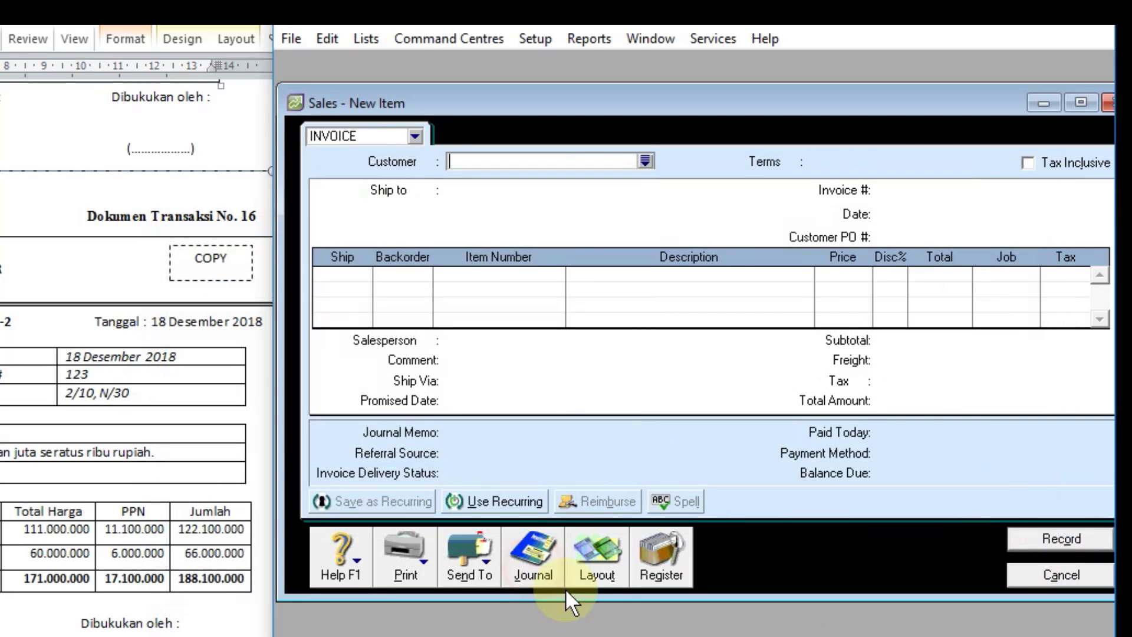
Step: Check the posting of invoice F12-2 in the sales transaction journal, and close the journal and the sales entry window
{"action": "left_click", "coordinate": [529, 575]}
{"action": "left_click", "coordinate": [1019, 284]}
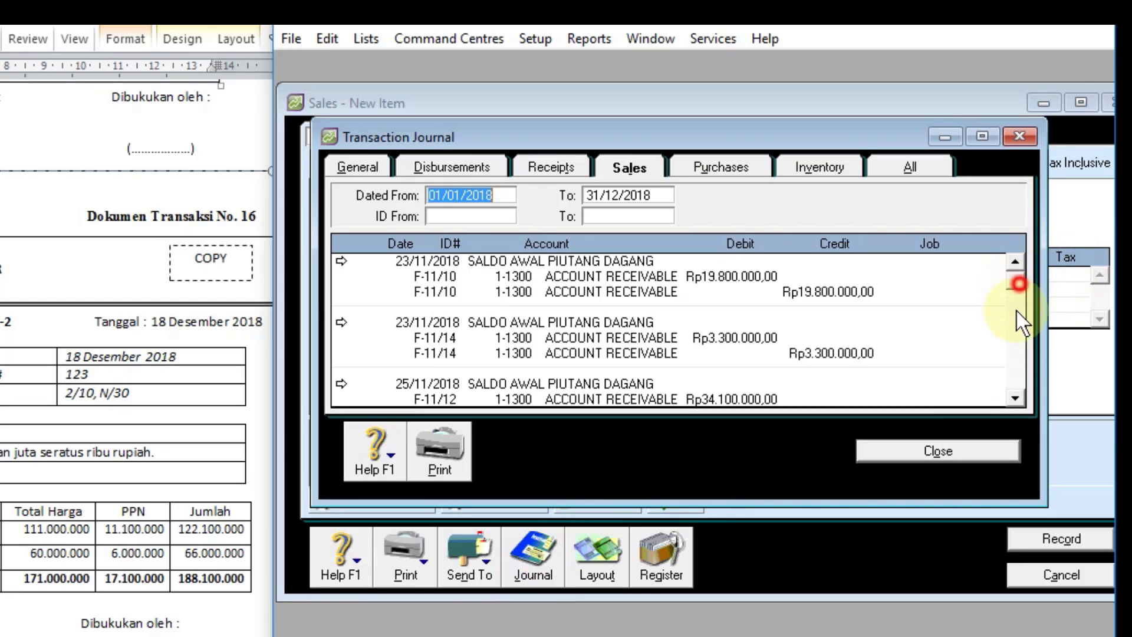
{"action": "left_click_drag", "start_coordinate": [1017, 311], "coordinate": [1018, 399]}
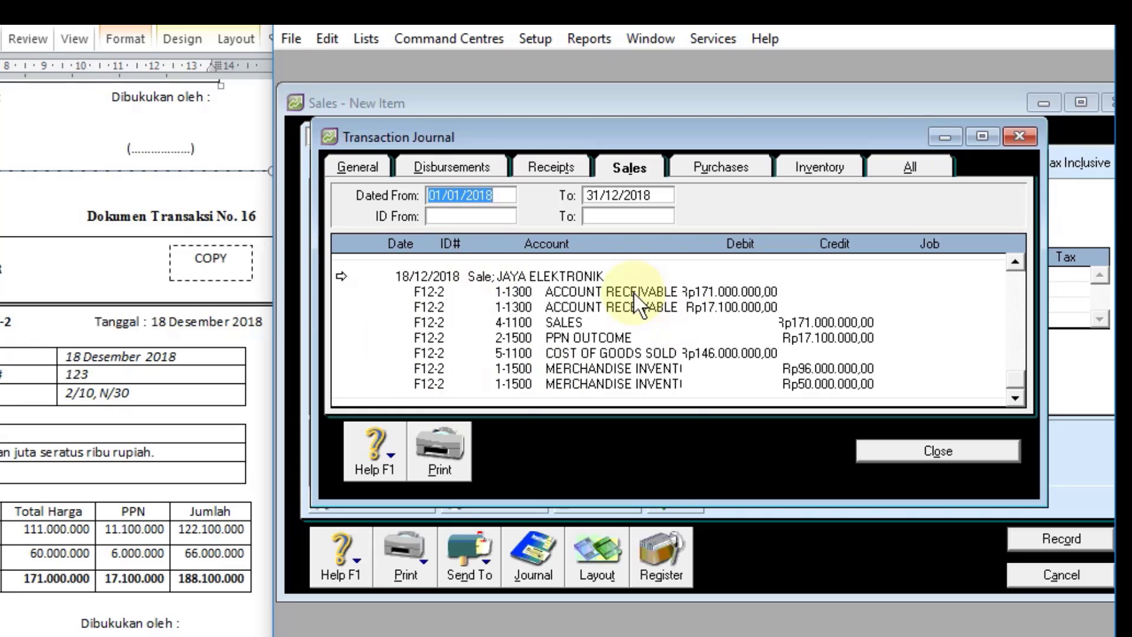
{"action": "left_click", "coordinate": [895, 451]}
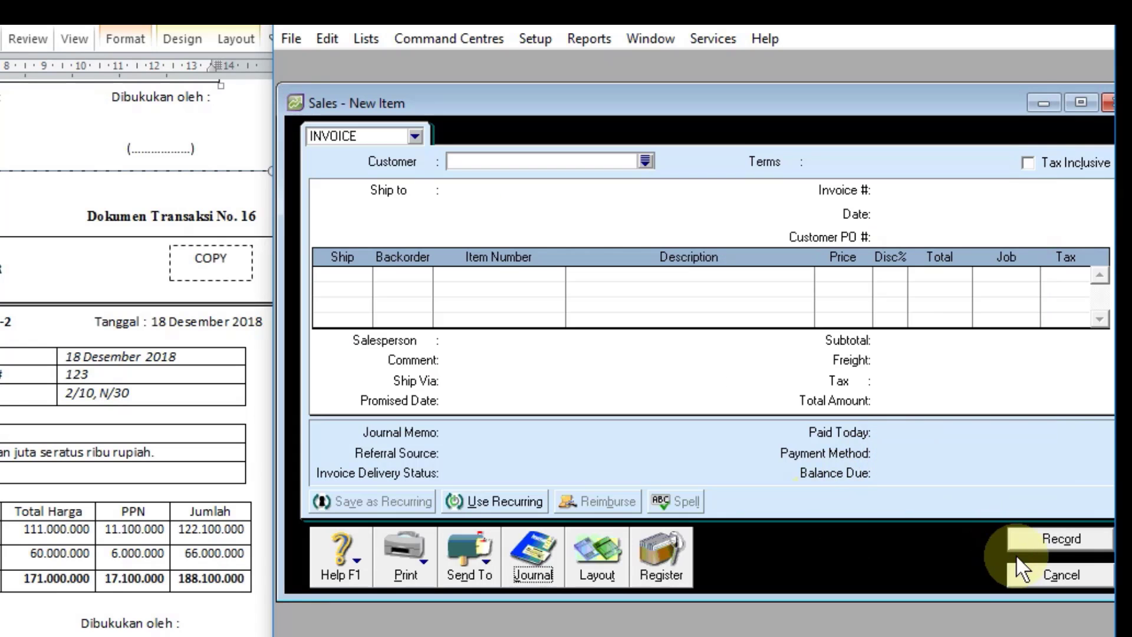
{"action": "left_click", "coordinate": [1042, 572]}
Step: Start a Pay Bills entry for document transaction no. 17 with PT MABIRU as the supplier
{"action": "scroll", "coordinate": [26, 450], "scroll_direction": "down", "scroll_amount": 10}
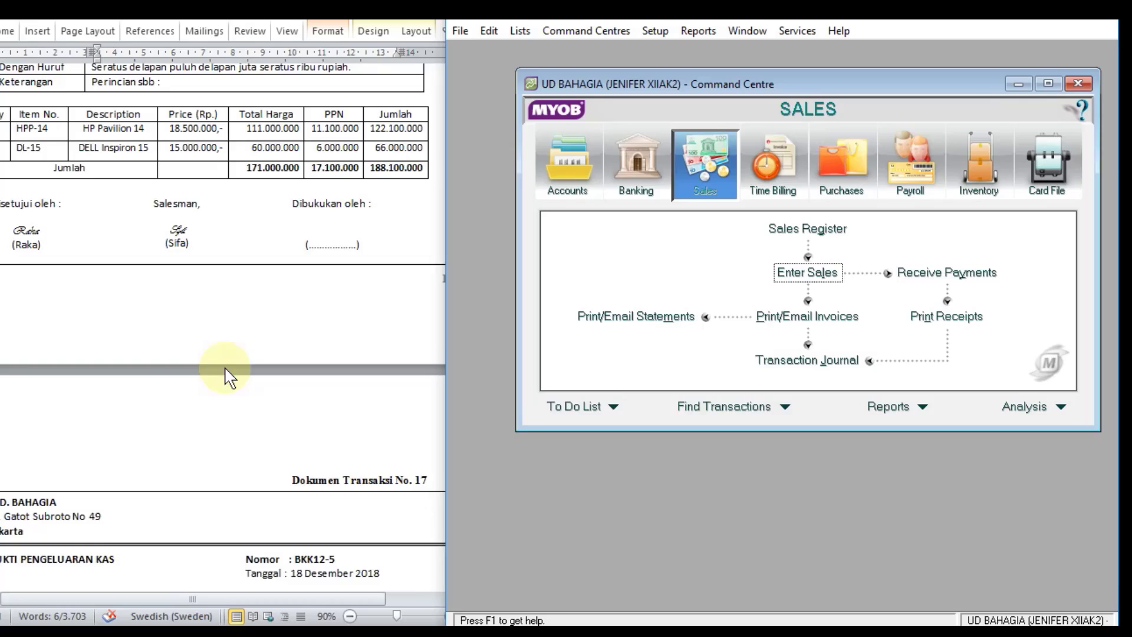
{"action": "scroll", "coordinate": [228, 377], "scroll_direction": "down", "scroll_amount": 6}
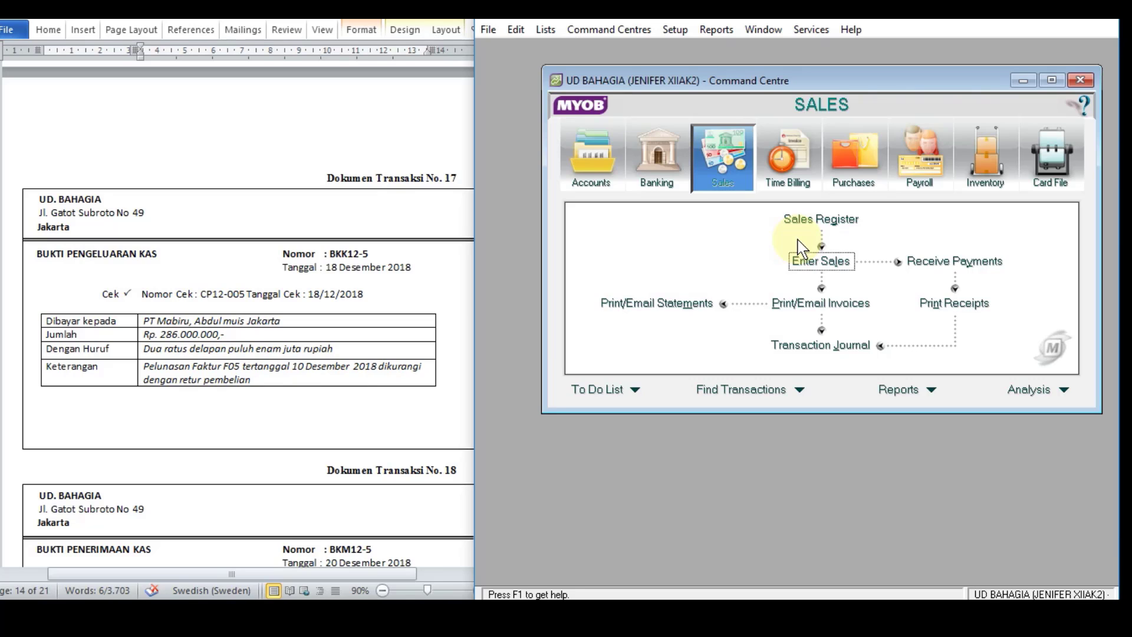
{"action": "left_click", "coordinate": [859, 167]}
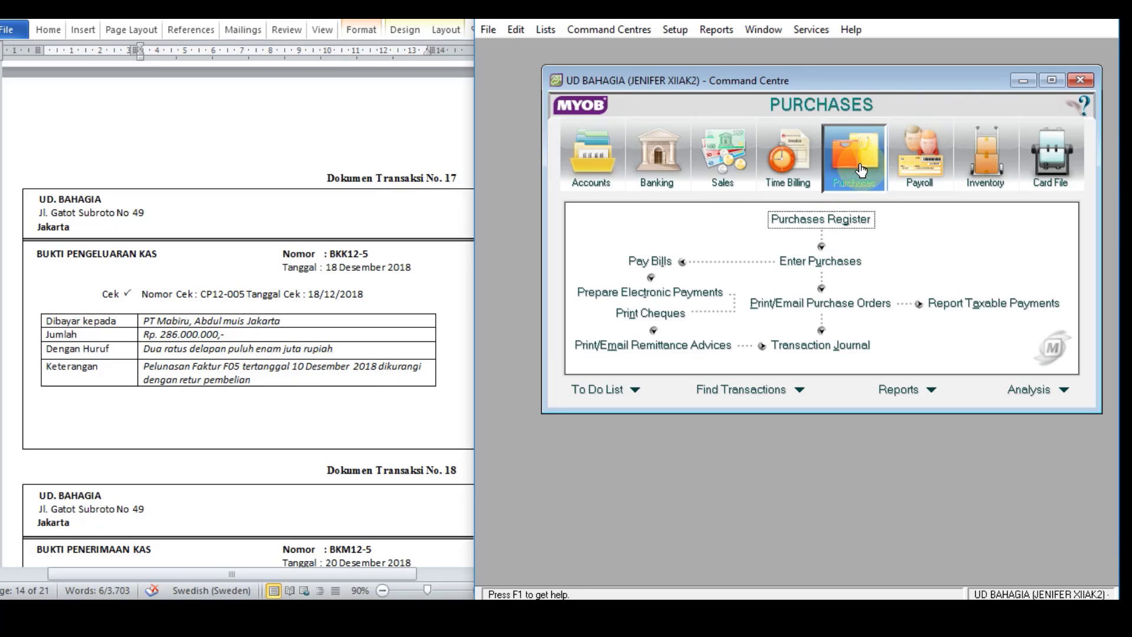
{"action": "left_click", "coordinate": [657, 265]}
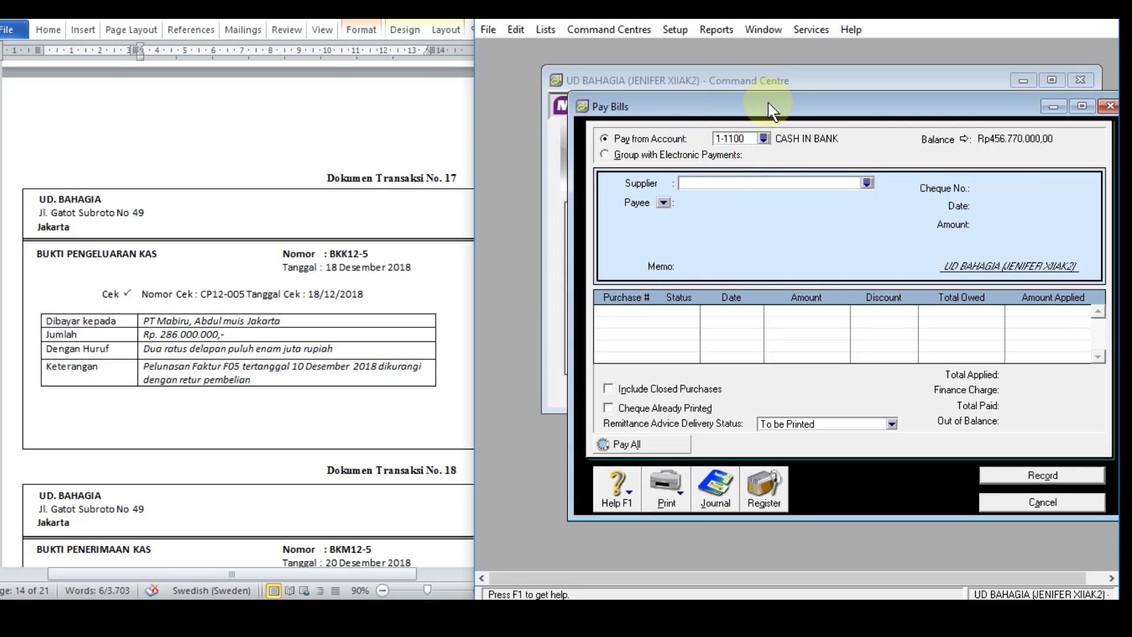
{"action": "left_click_drag", "start_coordinate": [751, 114], "coordinate": [688, 99]}
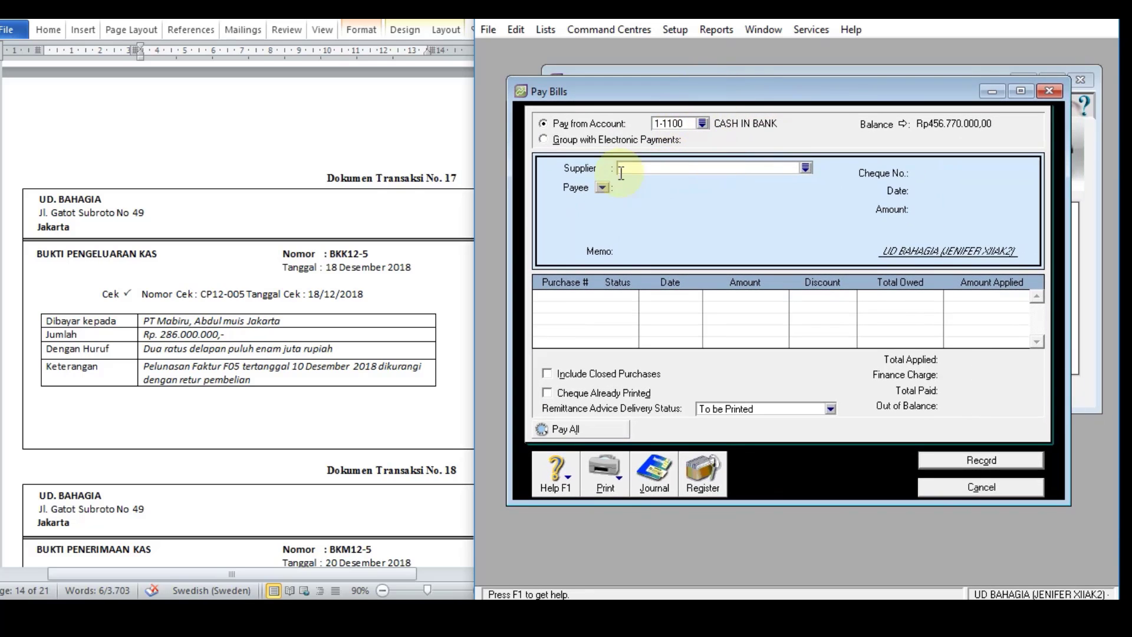
{"action": "left_click", "coordinate": [805, 169]}
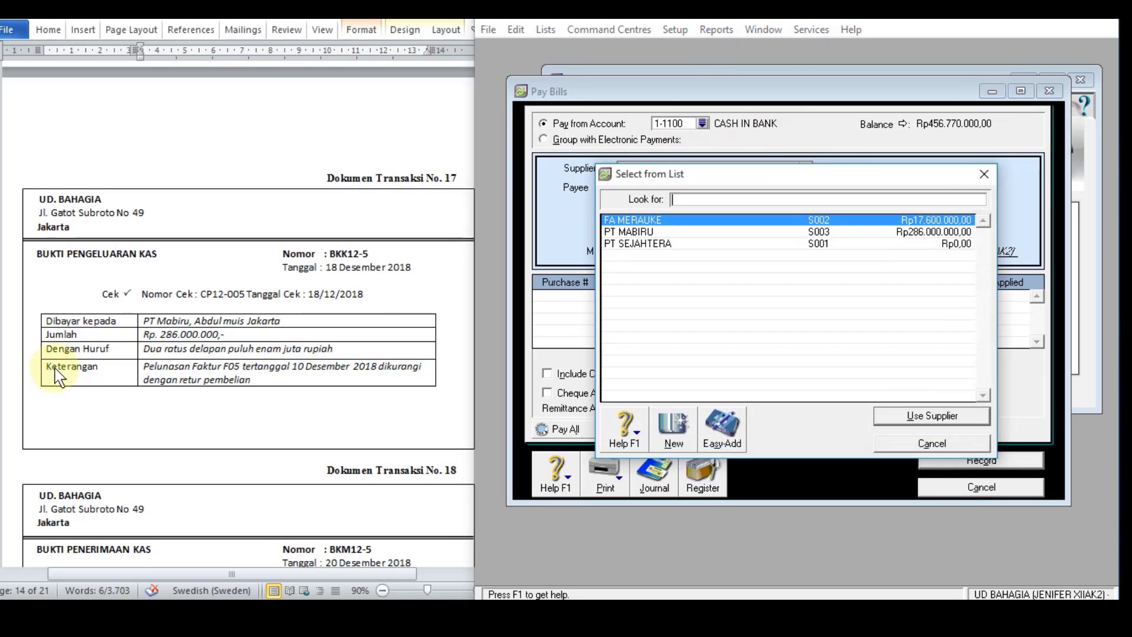
{"action": "double_click", "coordinate": [647, 232]}
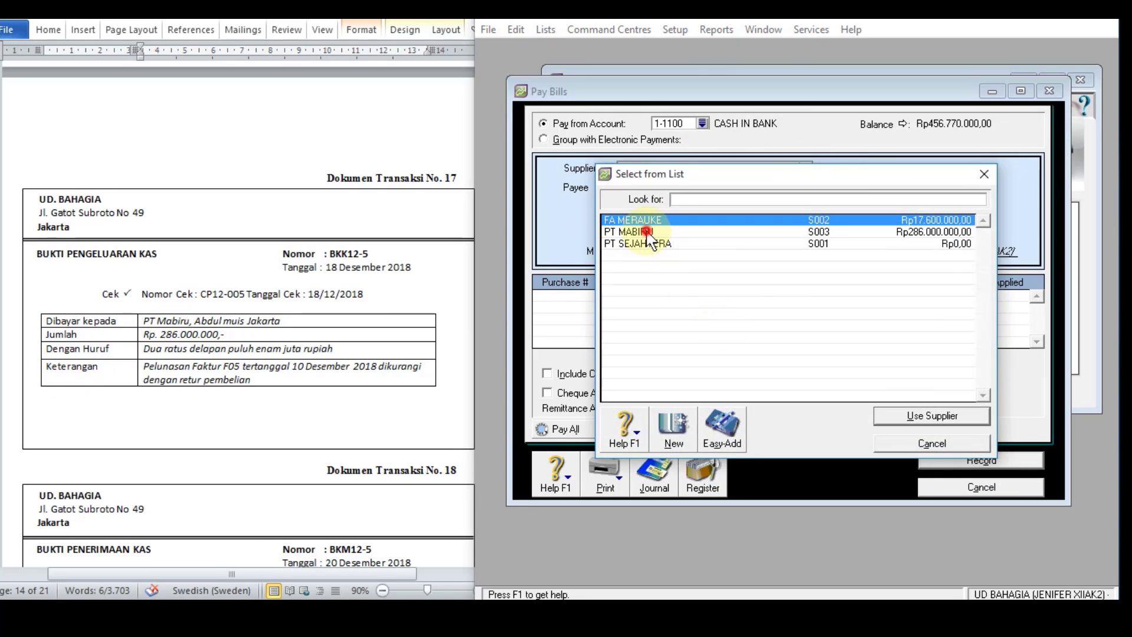
Step: Copy the description from document 17, "Pelunasan Faktur F05 tertanggal 10 Desember 2018 dikurangi dengan retur pembelian", into the payment memo
{"action": "left_click", "coordinate": [710, 252]}
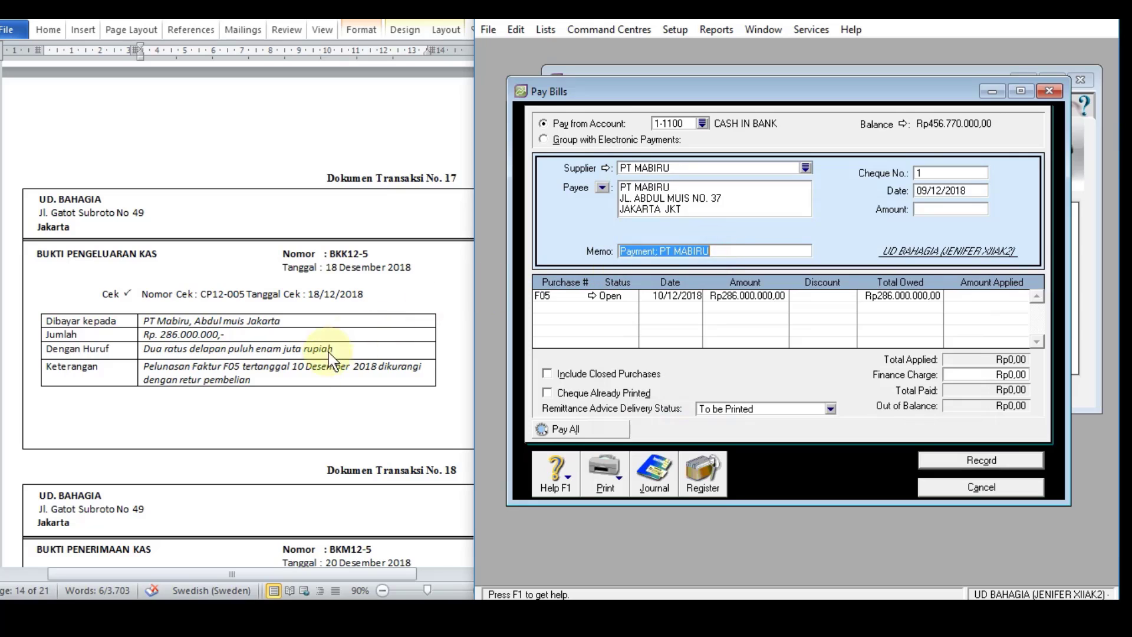
{"action": "left_click", "coordinate": [298, 382]}
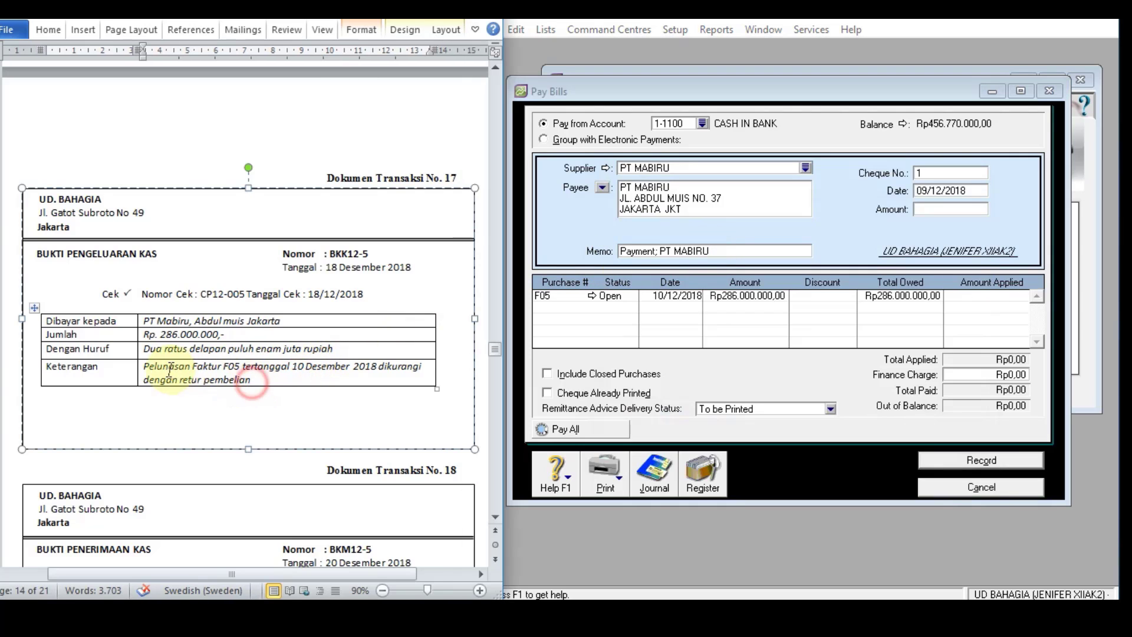
{"action": "left_click_drag", "start_coordinate": [252, 380], "coordinate": [152, 373]}
{"action": "key", "text": "ctrl+c"}
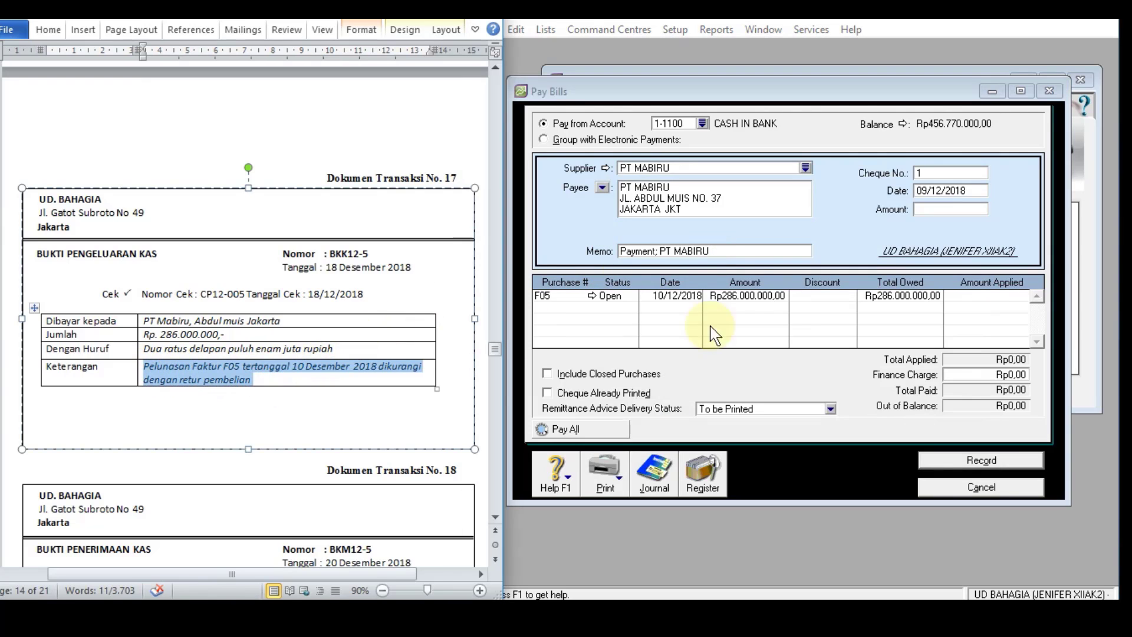
{"action": "left_click", "coordinate": [730, 250]}
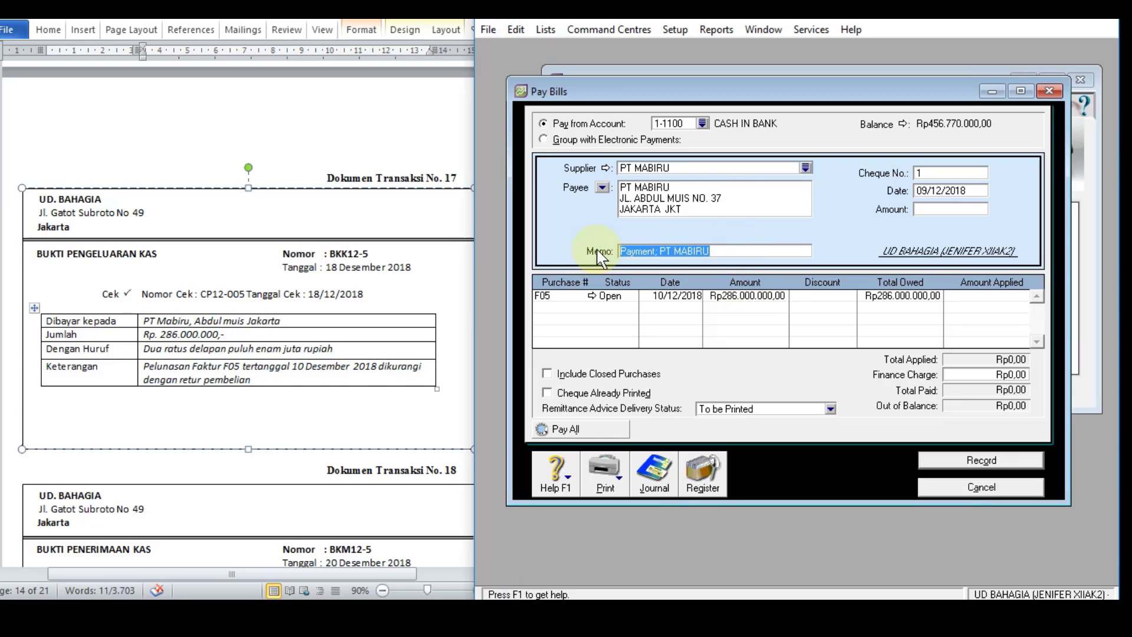
{"action": "key", "text": "ctrl+v"}
Step: Set the payment's cheque number to BKK12-5 and its date to 18/12/2018
{"action": "left_click", "coordinate": [961, 172]}
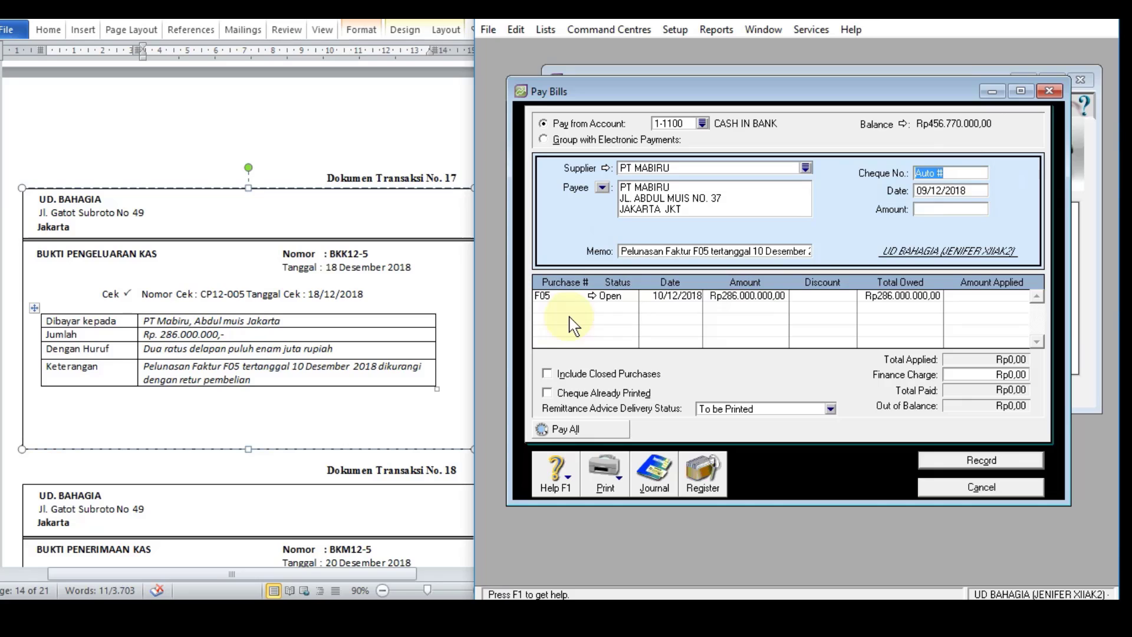
{"action": "type", "text": "BKK12-5"}
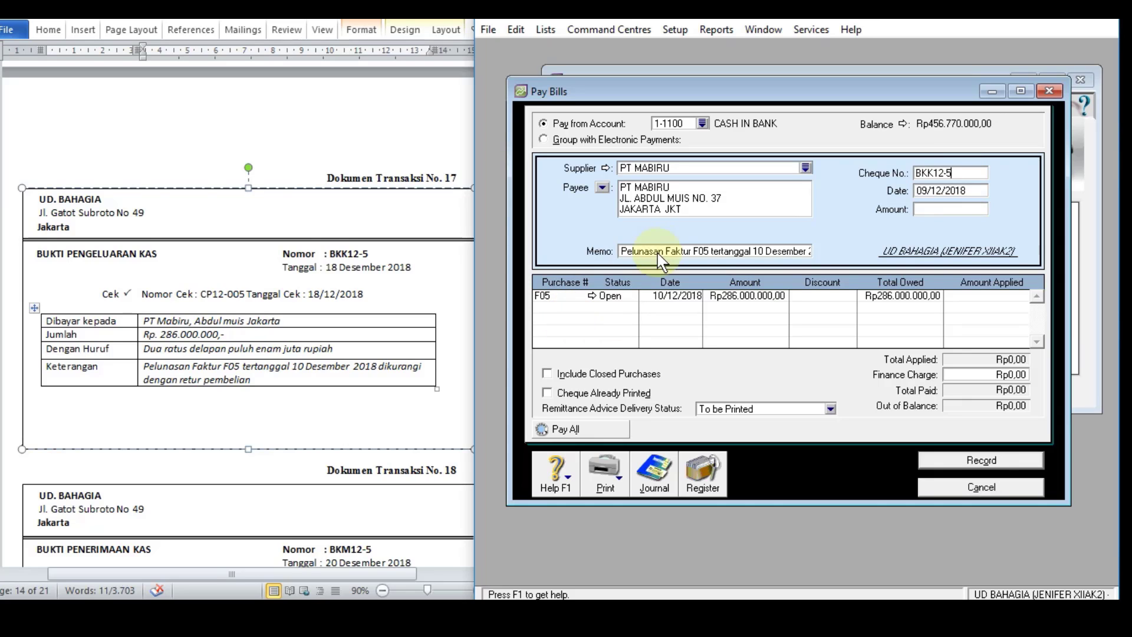
{"action": "key", "text": "Tab"}
{"action": "type", "text": "1"}
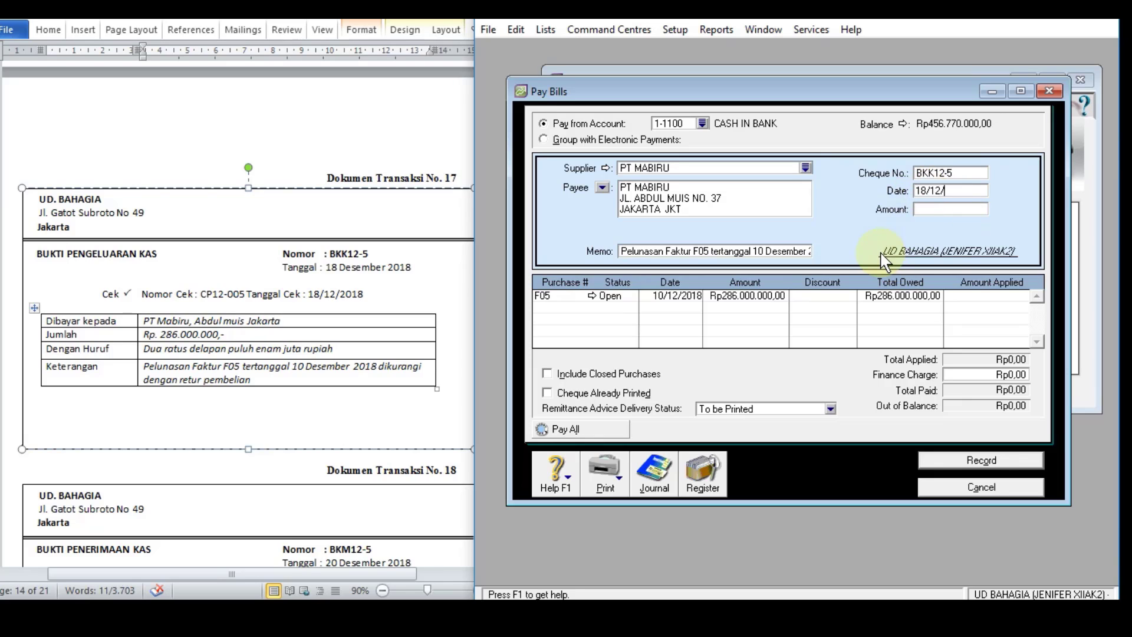
{"action": "type", "text": "8/12/2018"}
{"action": "key", "text": "Tab"}
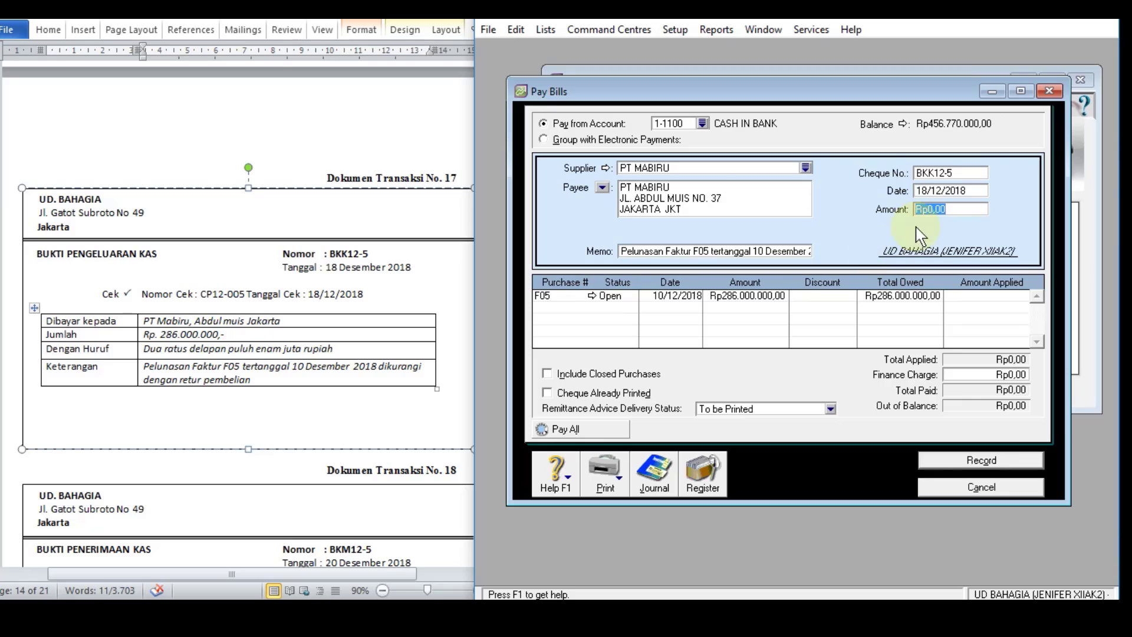
Step: Set the payment amount to Rp286.000.000 and apply it in full to purchase F05
{"action": "type", "text": "286000000"}
{"action": "key", "text": "Tab"}
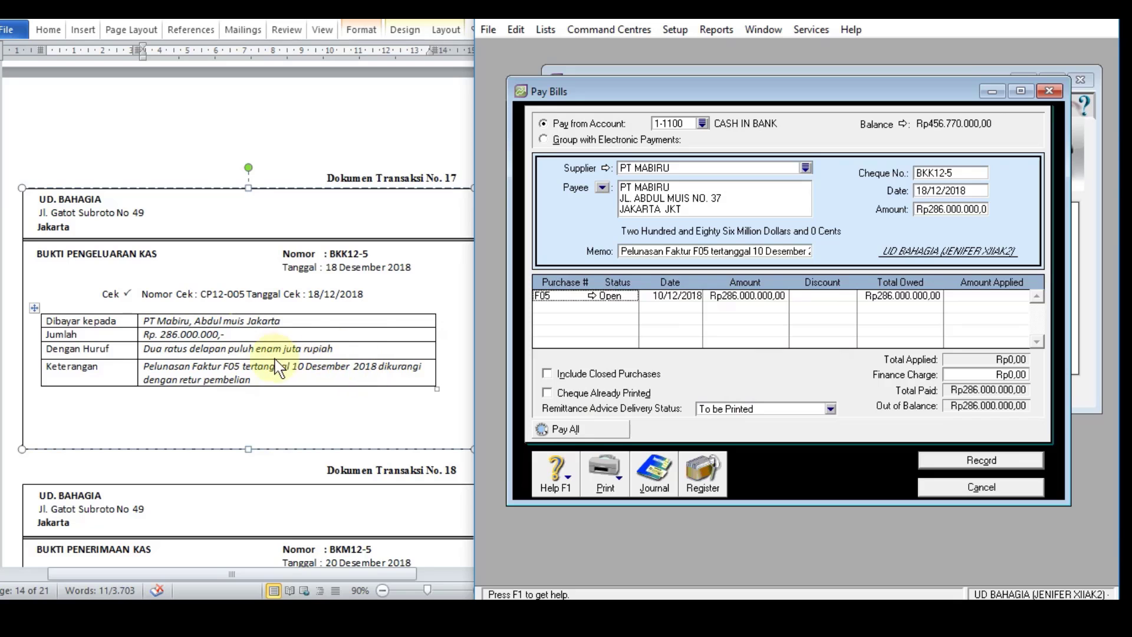
{"action": "left_click", "coordinate": [991, 295]}
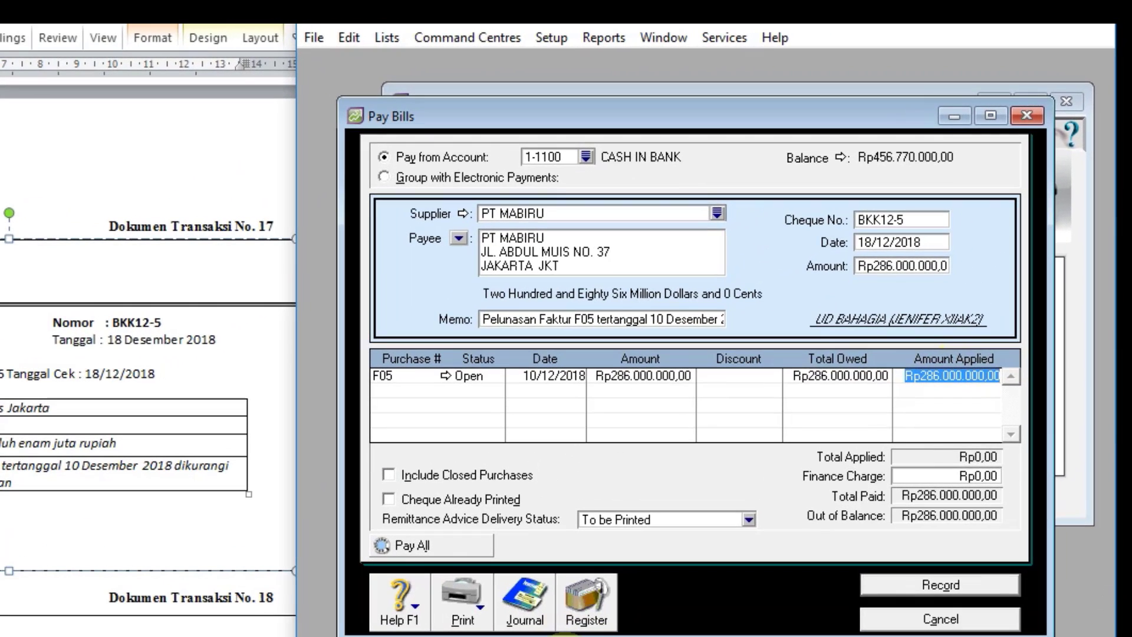
{"action": "key", "text": "Tab"}
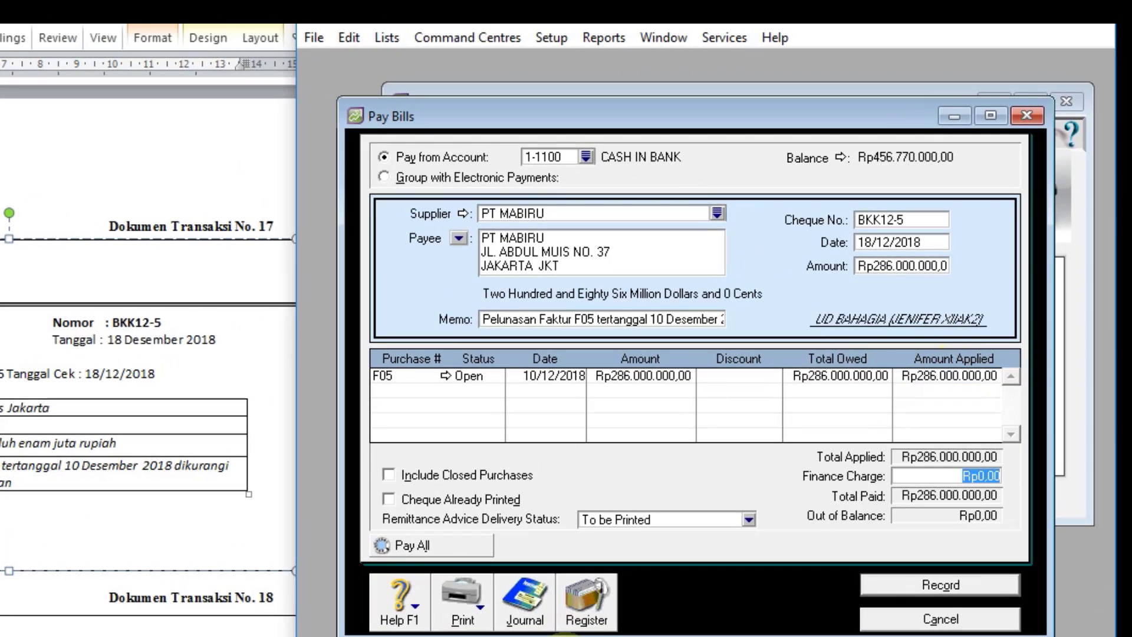
{"action": "key", "text": "Tab"}
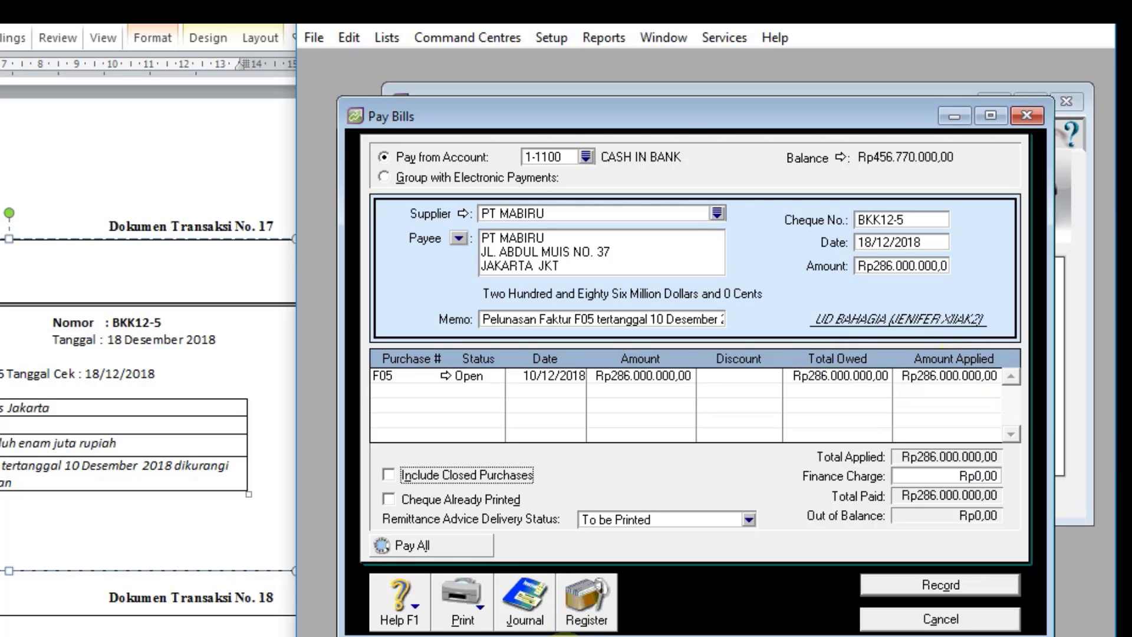
Step: Review the journal recap of payment BKK12-5 and record the payment
{"action": "key", "text": "ctrl+r"}
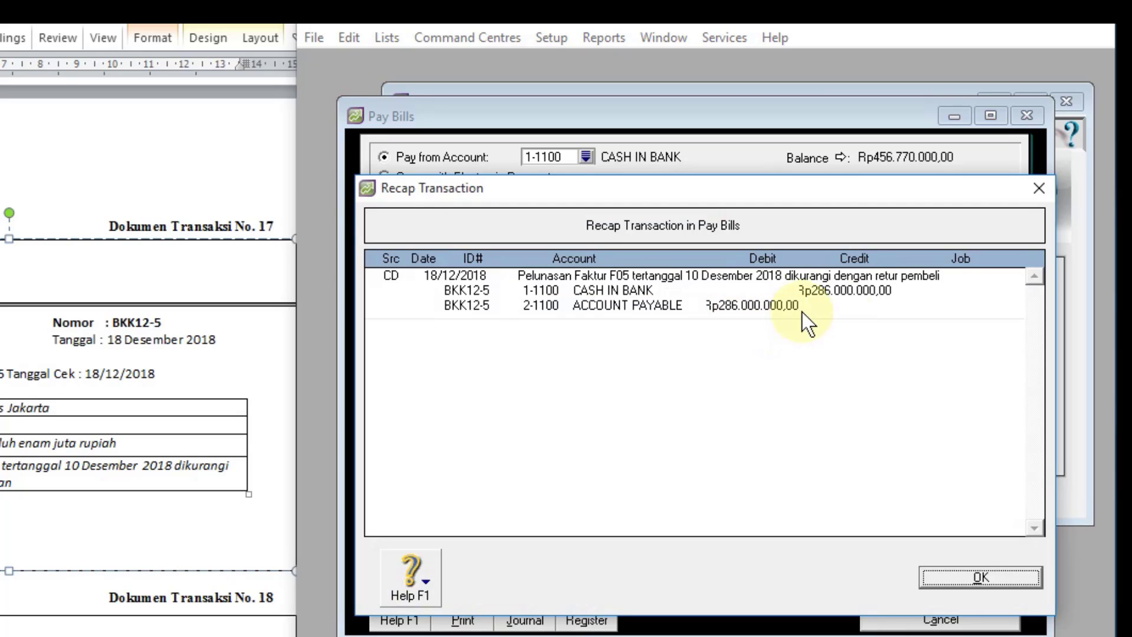
{"action": "left_click", "coordinate": [972, 575]}
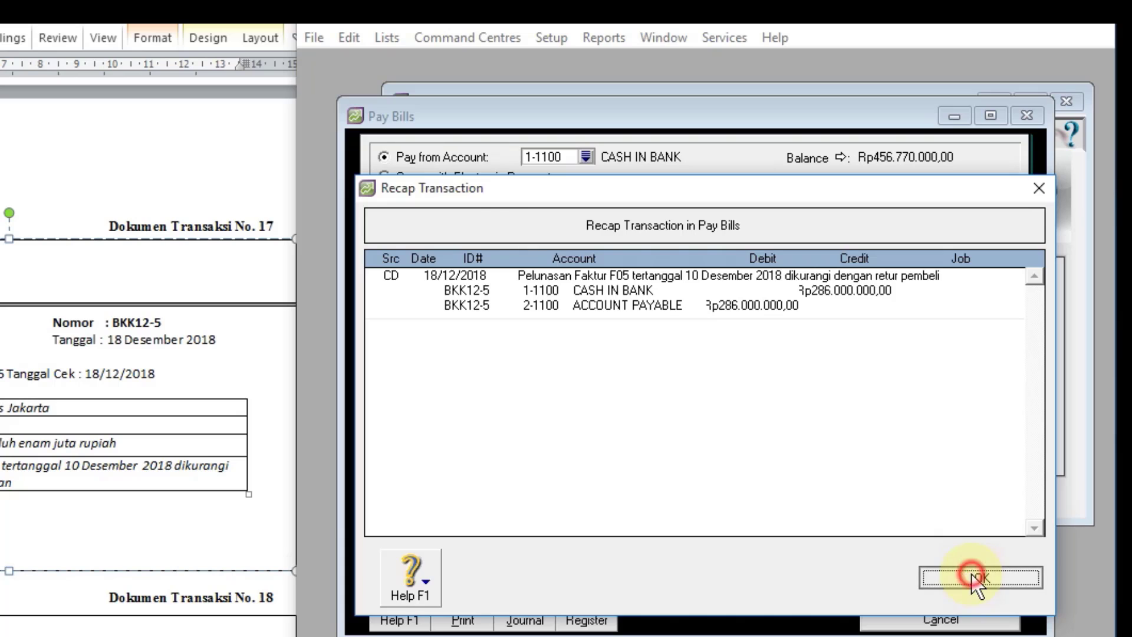
{"action": "left_click", "coordinate": [940, 584]}
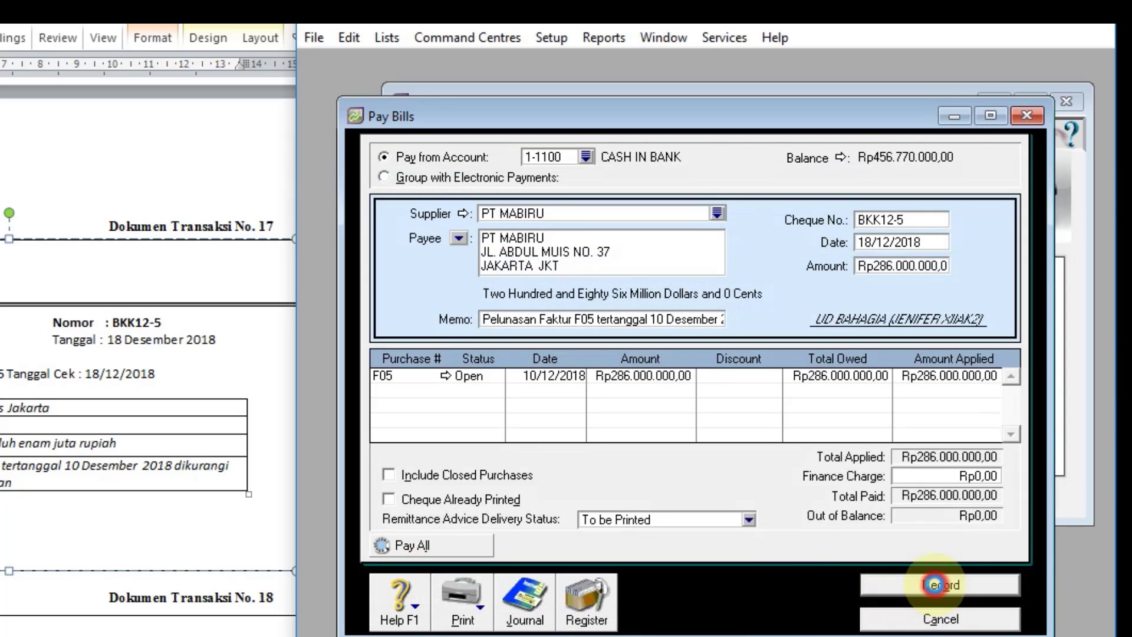
Step: Check the posting of payment BKK12-5 in the disbursements journal, and close the journal and the Pay Bills window
{"action": "left_click", "coordinate": [524, 597]}
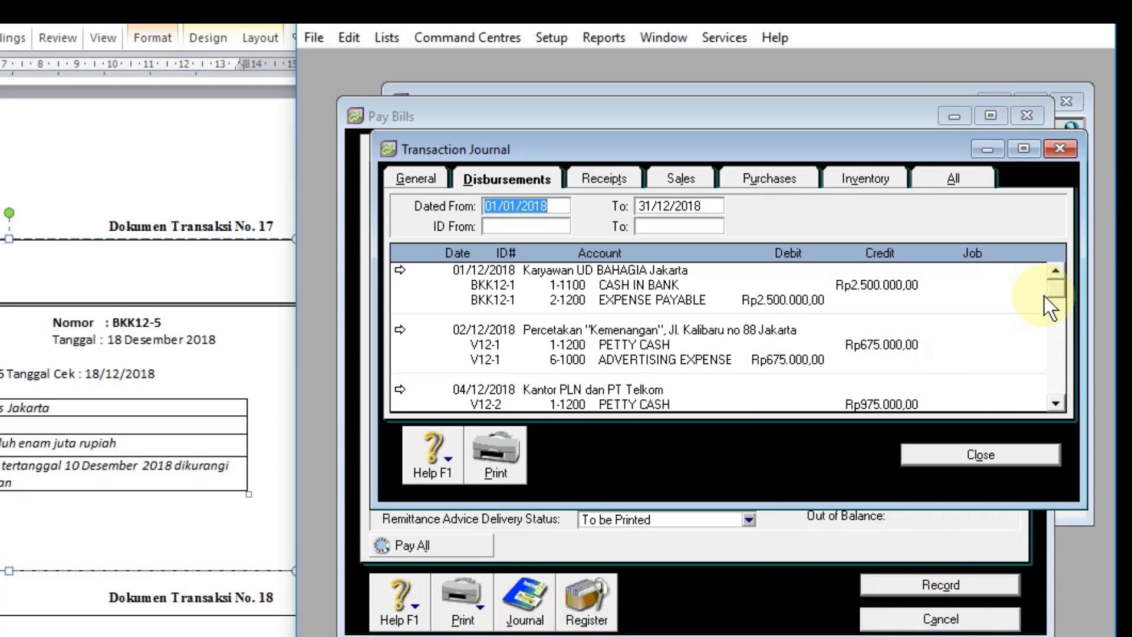
{"action": "left_click_drag", "start_coordinate": [1054, 292], "coordinate": [1054, 391]}
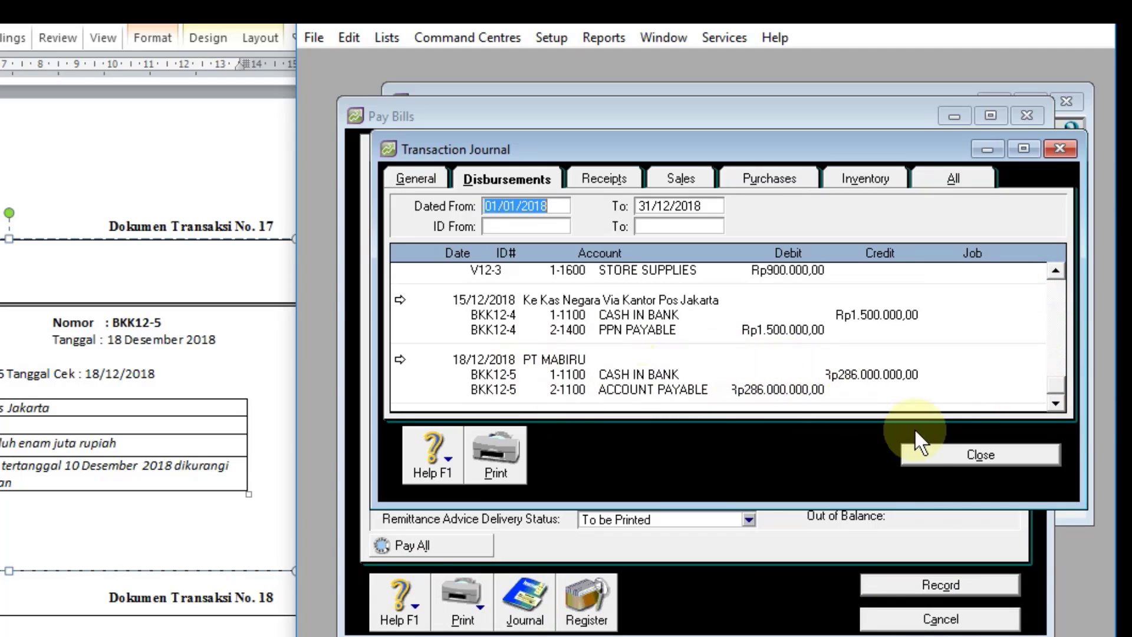
{"action": "left_click", "coordinate": [938, 465]}
{"action": "left_click", "coordinate": [940, 619]}
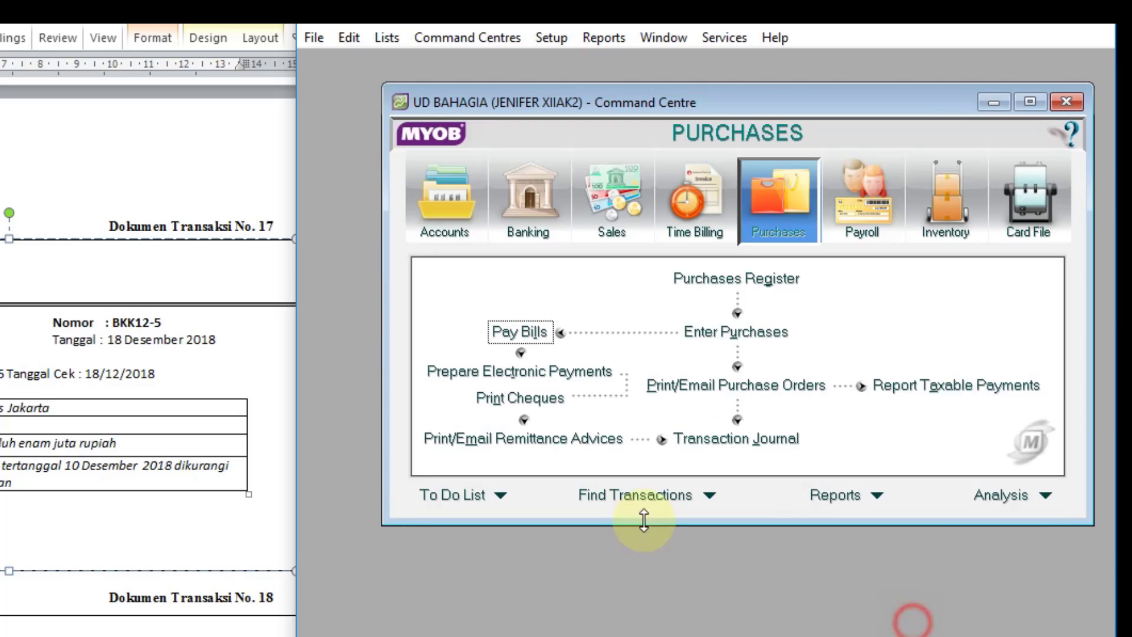
Step: Start a Receive Money entry for document 18, depositing to 1-1100 CASH IN BANK with tax-inclusive amounts turned off
{"action": "scroll", "coordinate": [122, 344], "scroll_direction": "down", "scroll_amount": 7}
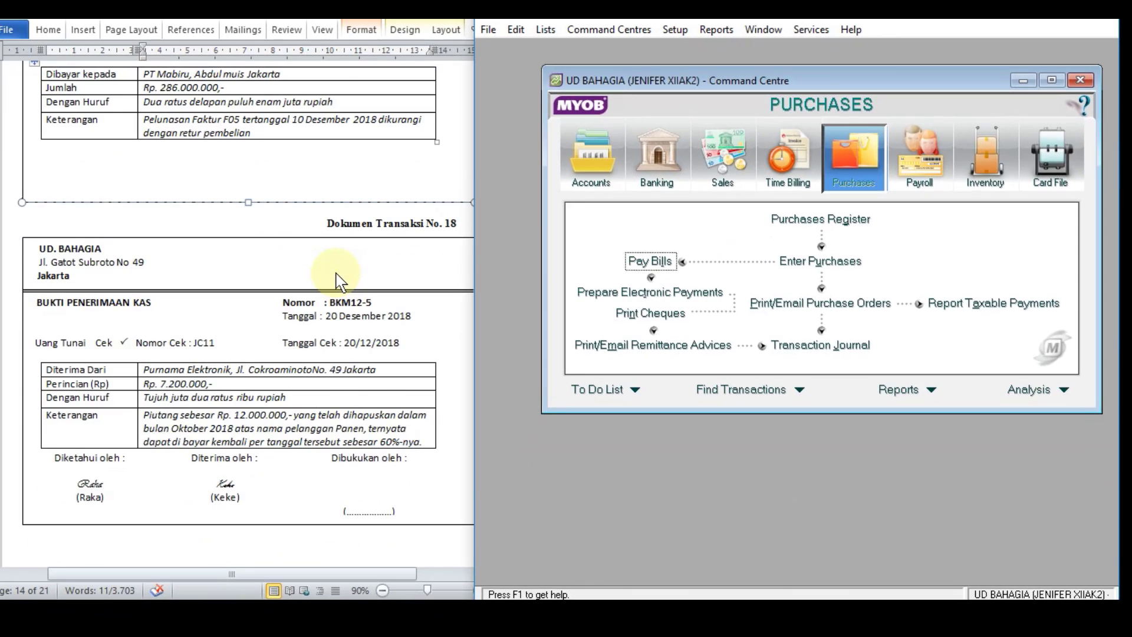
{"action": "scroll", "coordinate": [341, 282], "scroll_direction": "down", "scroll_amount": 1}
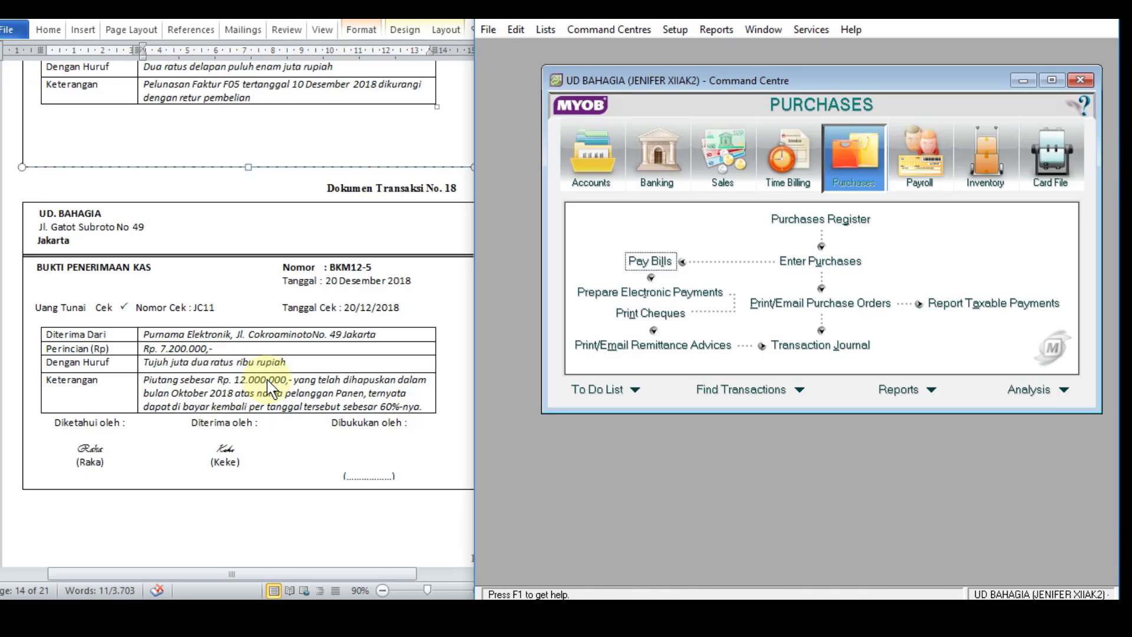
{"action": "left_click", "coordinate": [657, 148]}
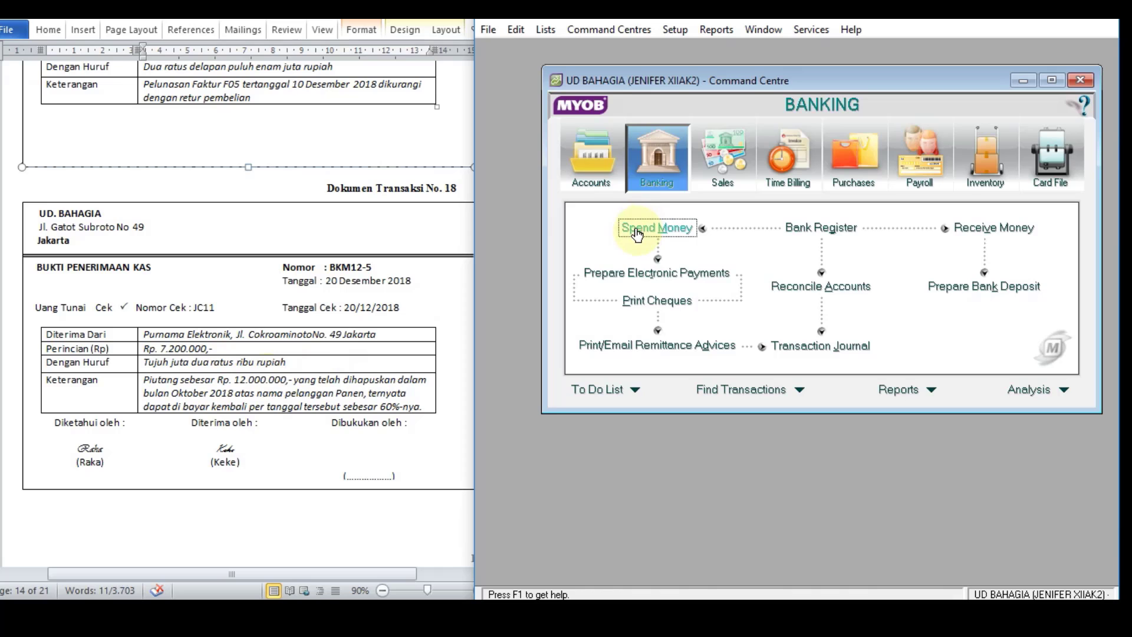
{"action": "left_click", "coordinate": [976, 229]}
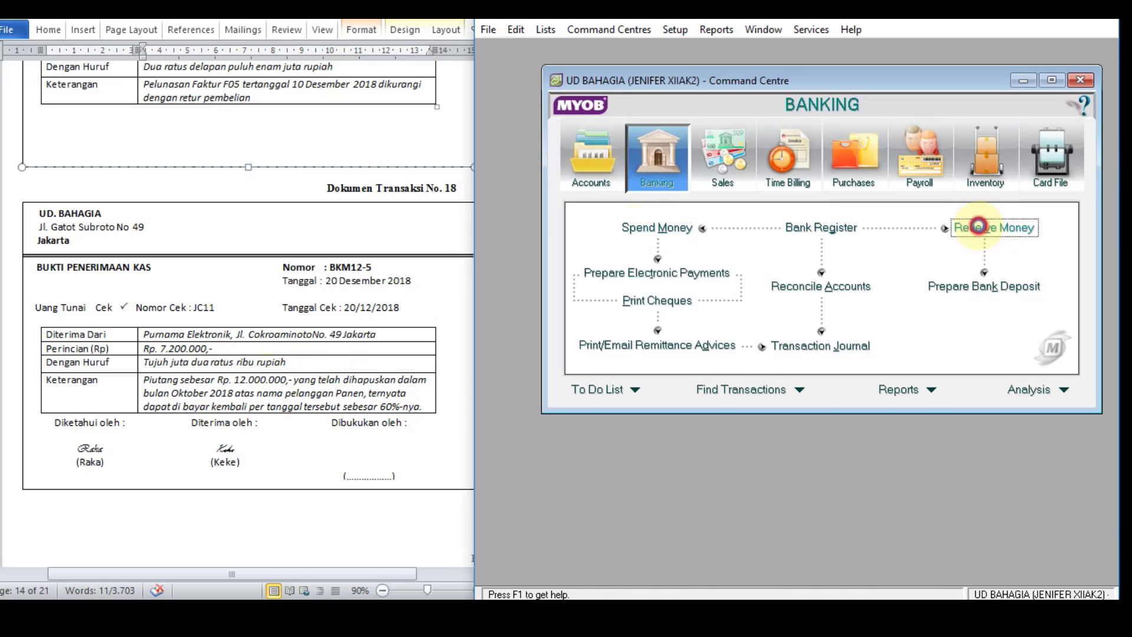
{"action": "left_click", "coordinate": [764, 139]}
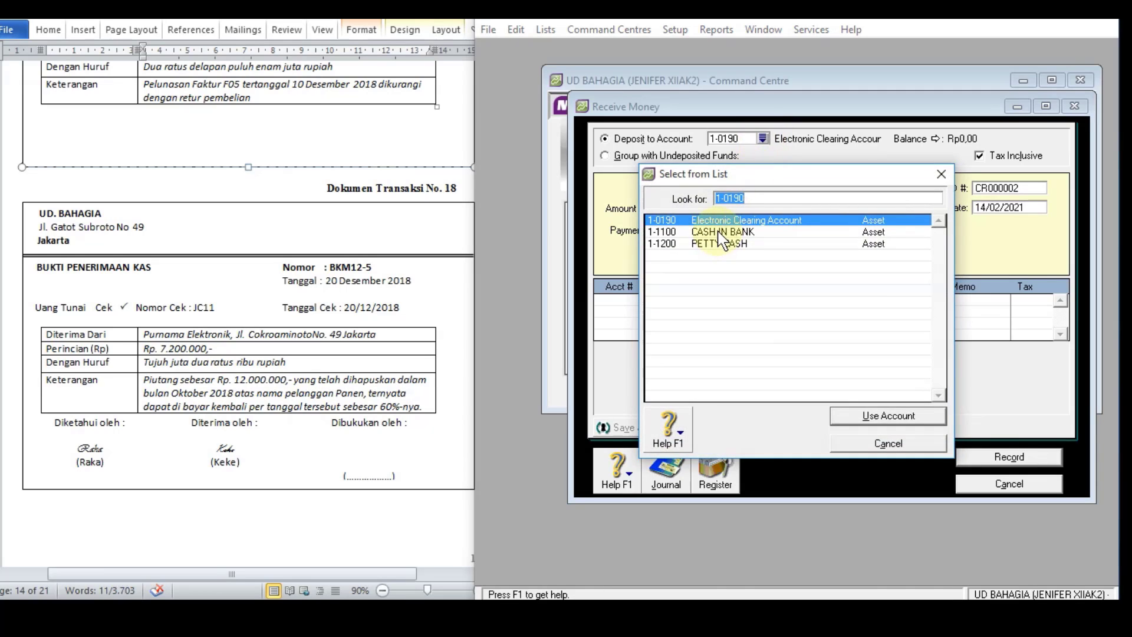
{"action": "double_click", "coordinate": [722, 233]}
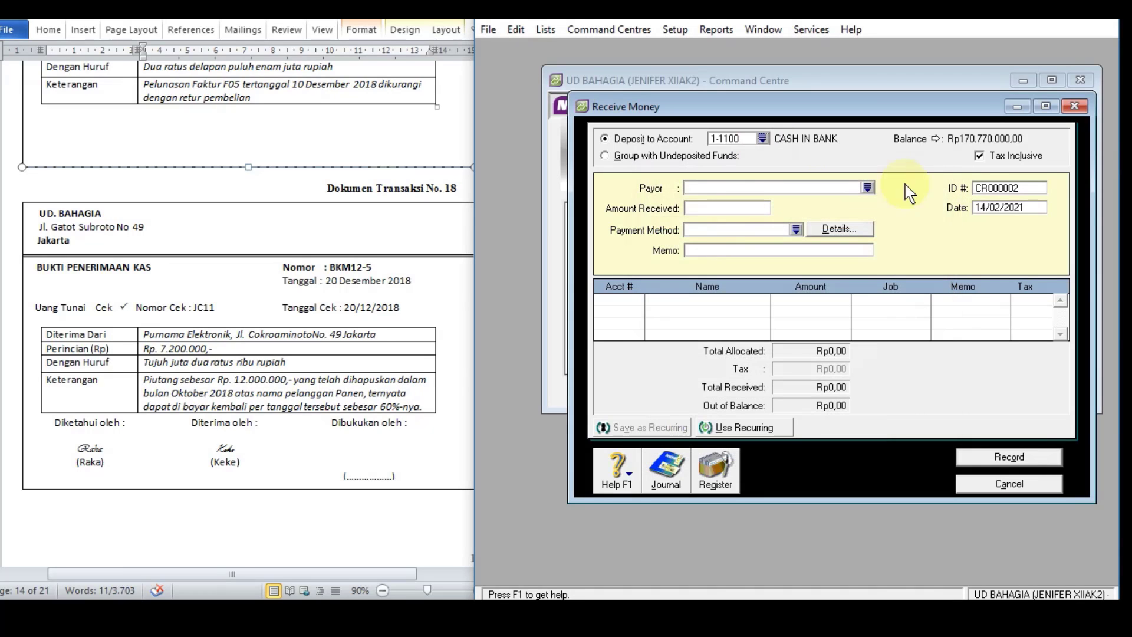
{"action": "left_click", "coordinate": [980, 158]}
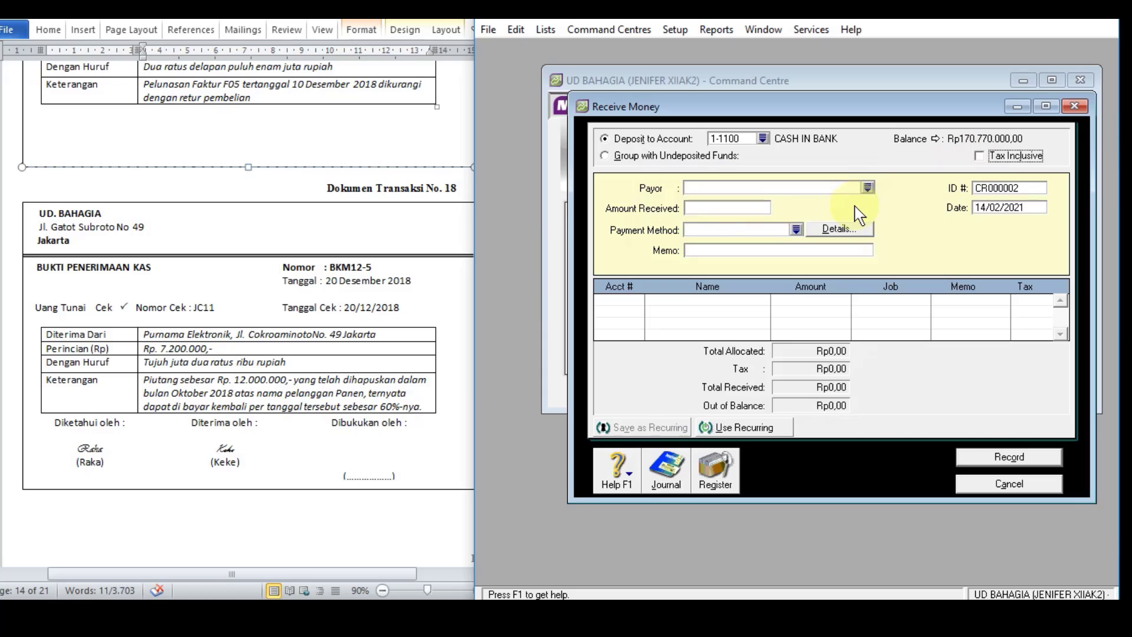
Step: Set the amount received to Rp7.200.000 and the payment method to Cheque
{"action": "left_click", "coordinate": [748, 212]}
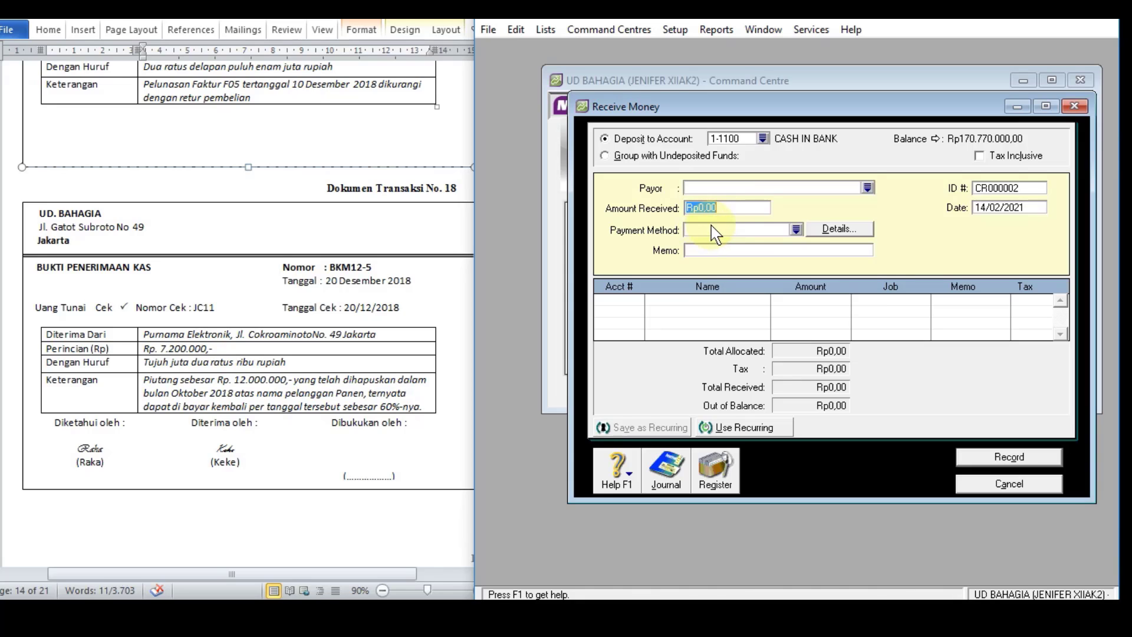
{"action": "type", "text": "7.200."}
{"action": "type", "text": "0000"}
{"action": "left_click", "coordinate": [713, 226]}
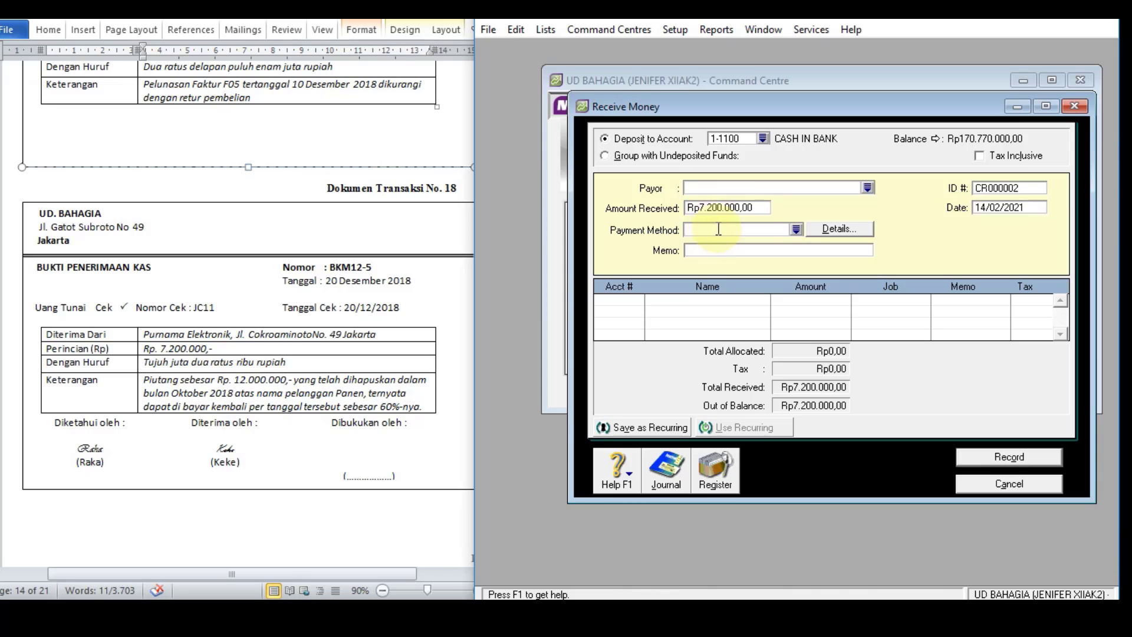
{"action": "type", "text": "Cheque"}
{"action": "key", "text": "Tab"}
Step: Enter the receipt memo PENERIMAAN PIUTANG TAK TERTAGIH
{"action": "left_click", "coordinate": [758, 250]}
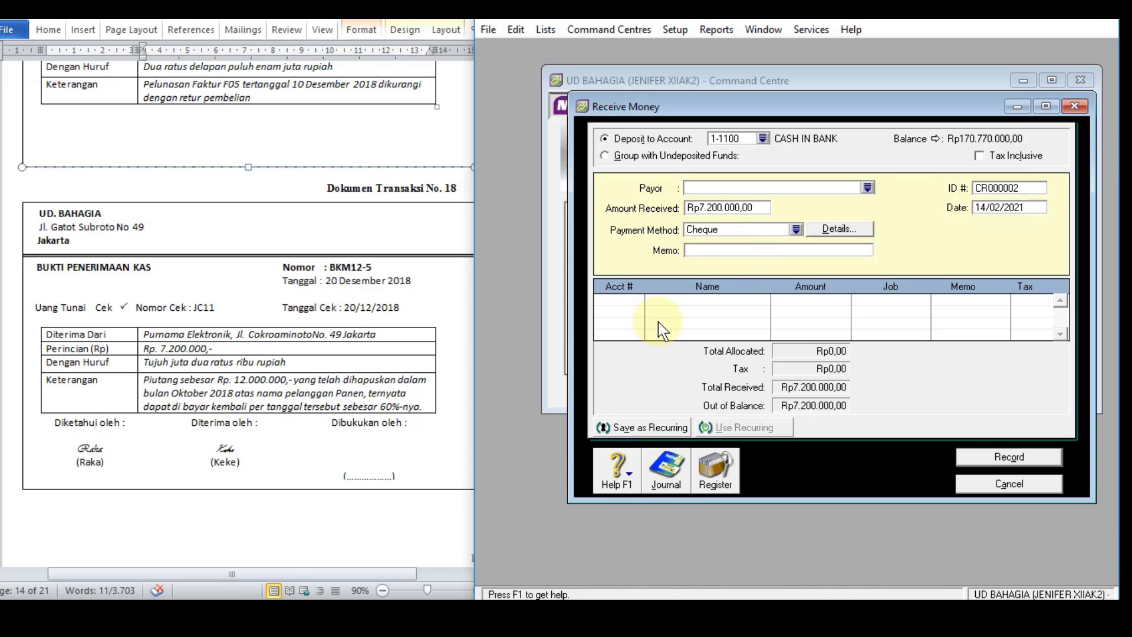
{"action": "type", "text": "PENERIMAAN PIUTANG TAK TER"}
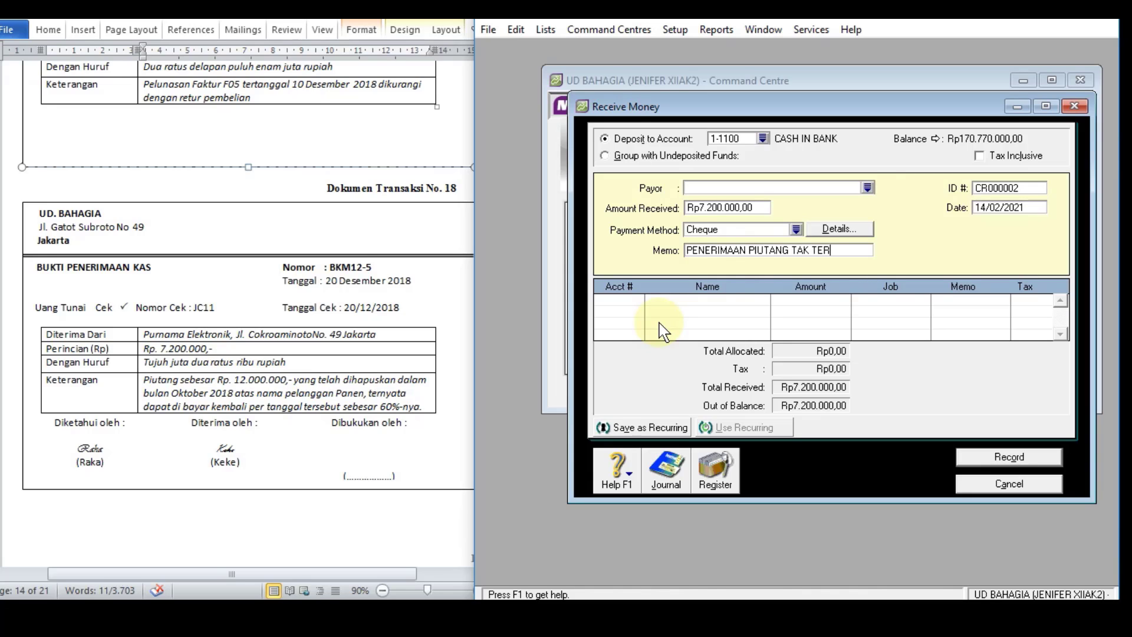
{"action": "type", "text": "TAGIH"}
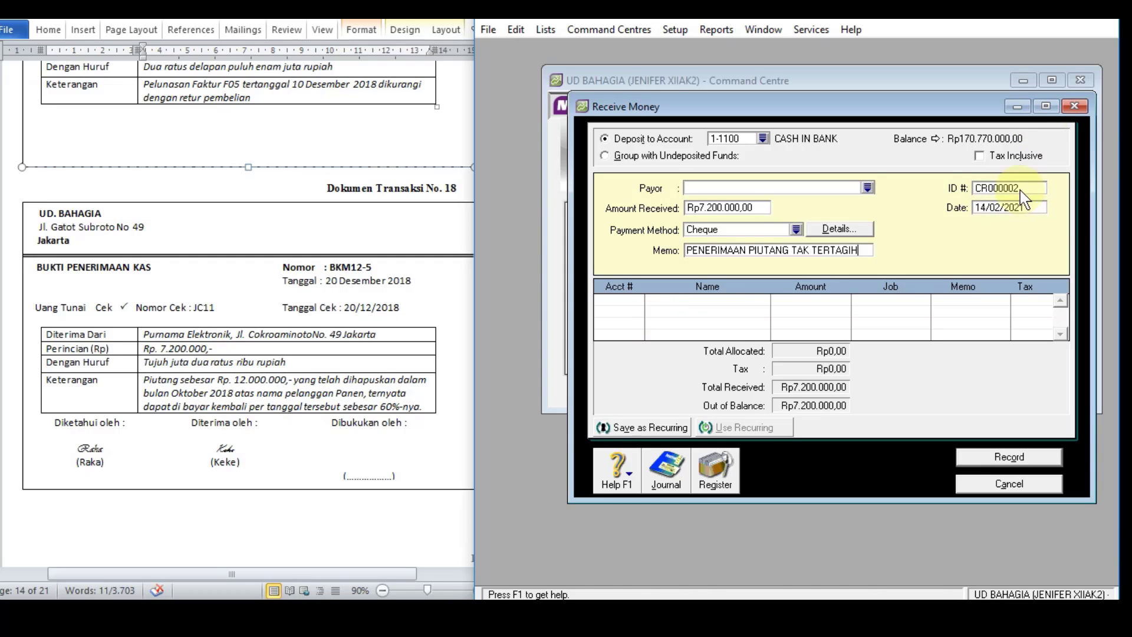
Step: Set the receipt's ID number to BKM12-5 and its date to 20/12/2018
{"action": "left_click", "coordinate": [1021, 189]}
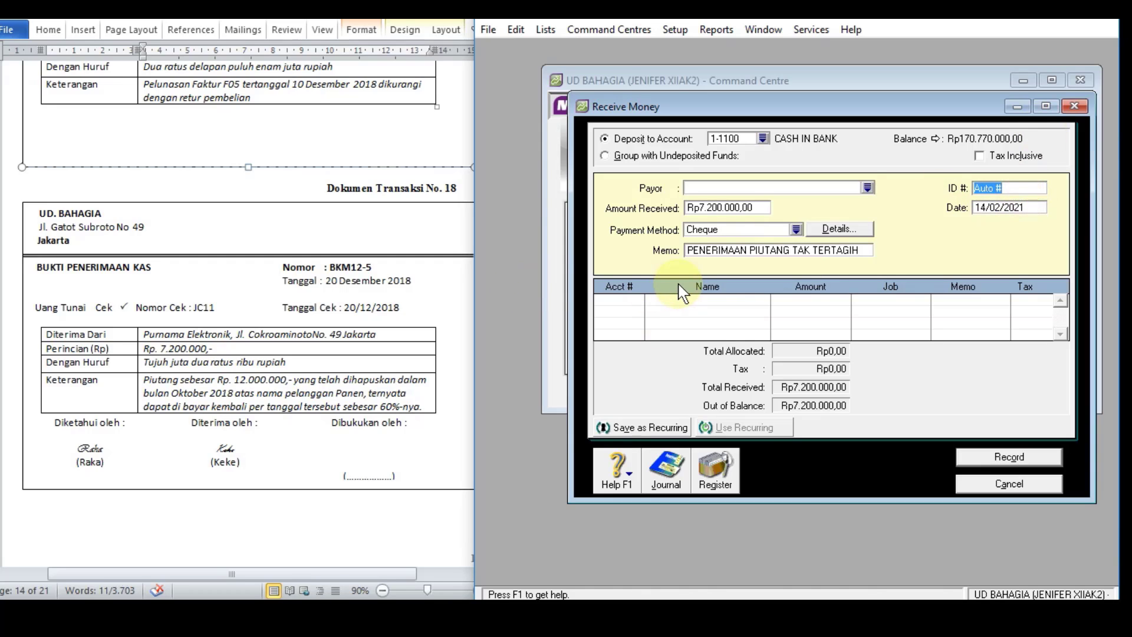
{"action": "type", "text": "BKM12-5"}
{"action": "left_click", "coordinate": [990, 211]}
{"action": "type", "text": "20"}
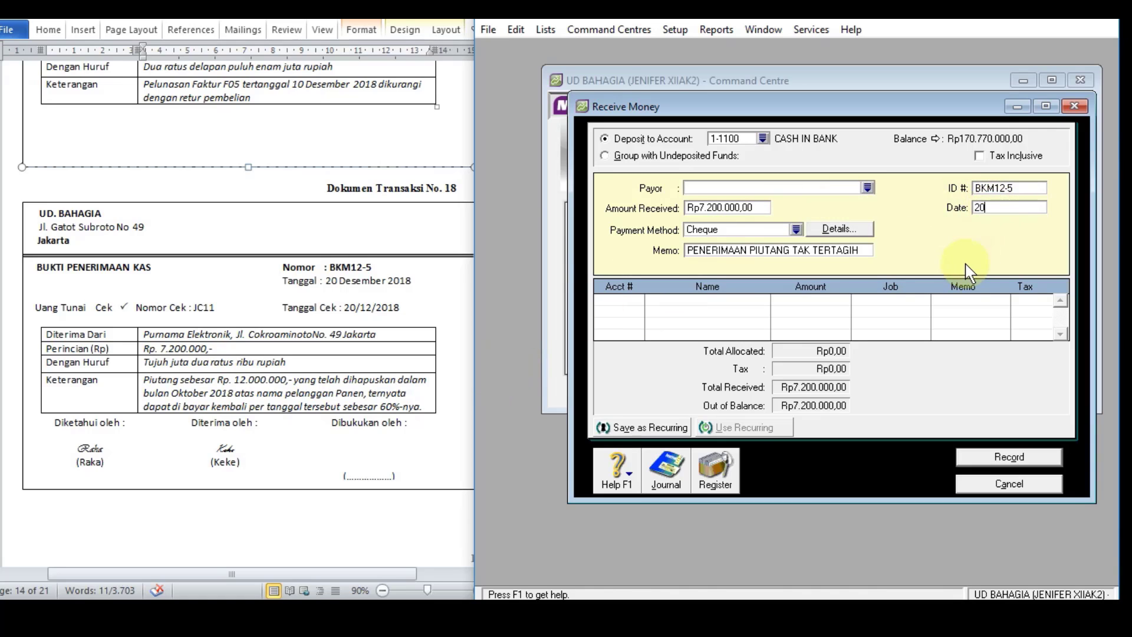
{"action": "type", "text": "/12/18"}
{"action": "key", "text": "Tab"}
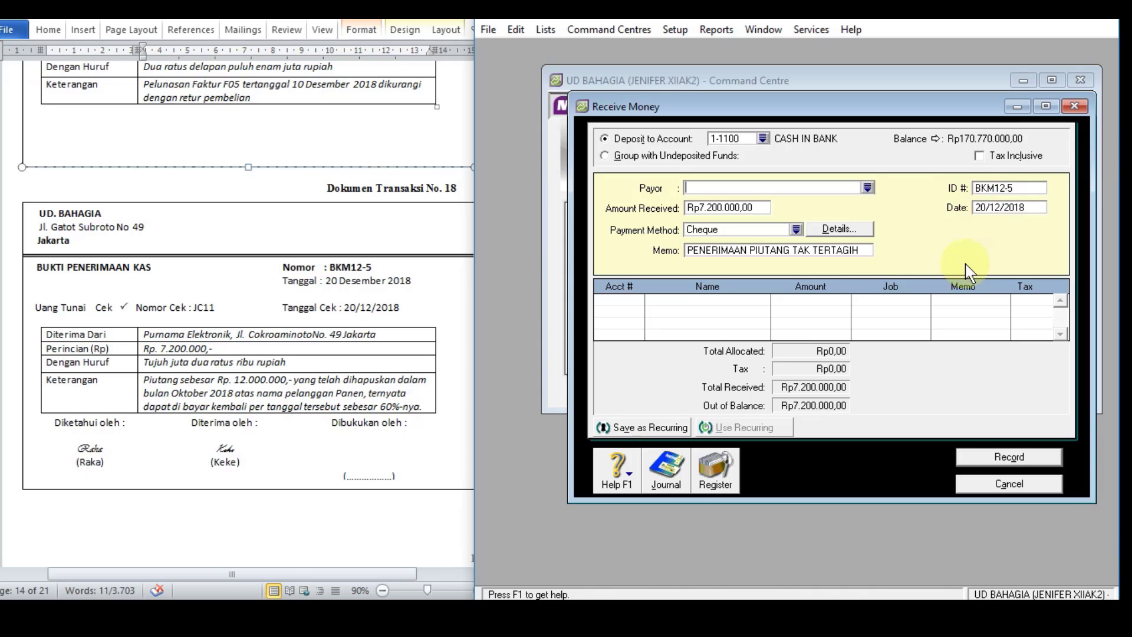
Step: Allocate the full Rp7.200.000 of the receipt to account 1-1400, the allowance for doubtful debts
{"action": "left_click", "coordinate": [631, 311]}
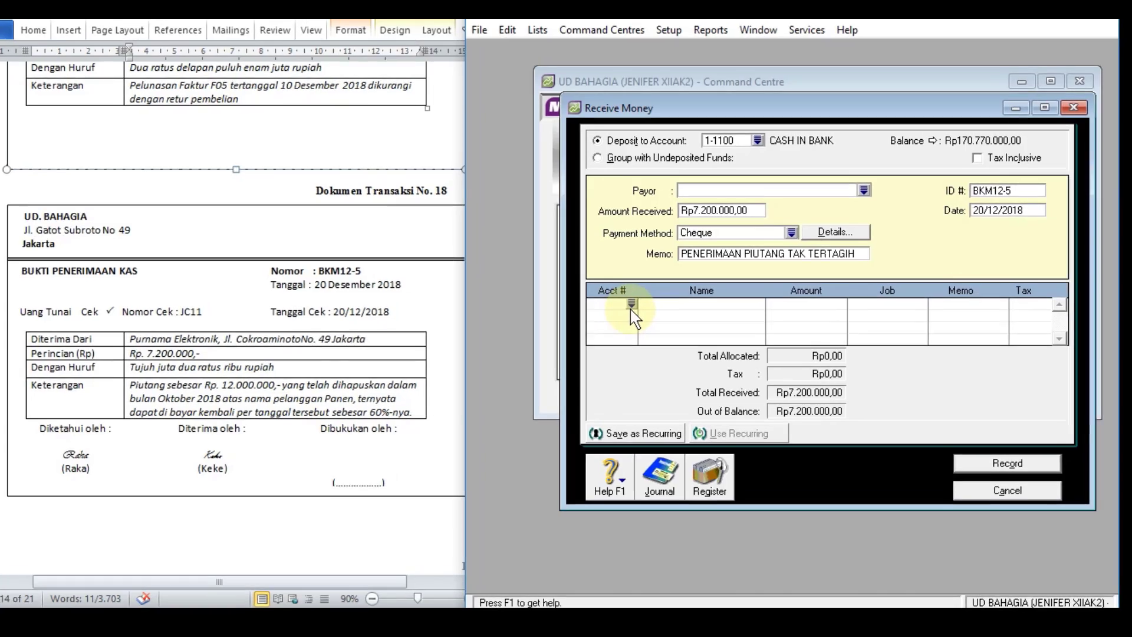
{"action": "left_click", "coordinate": [632, 305]}
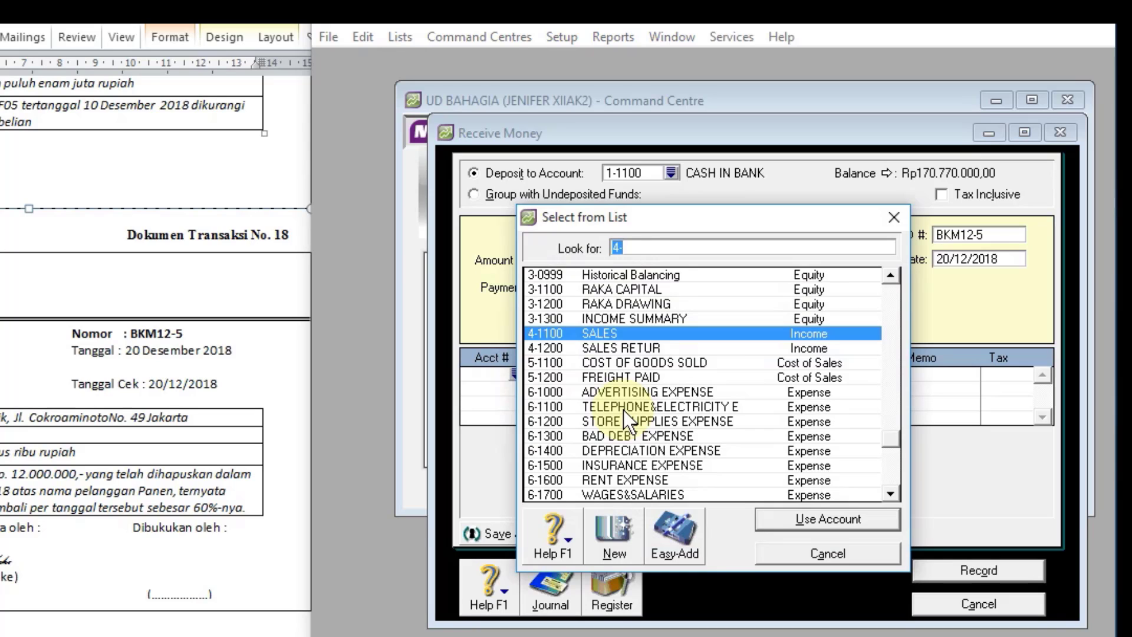
{"action": "type", "text": "1"}
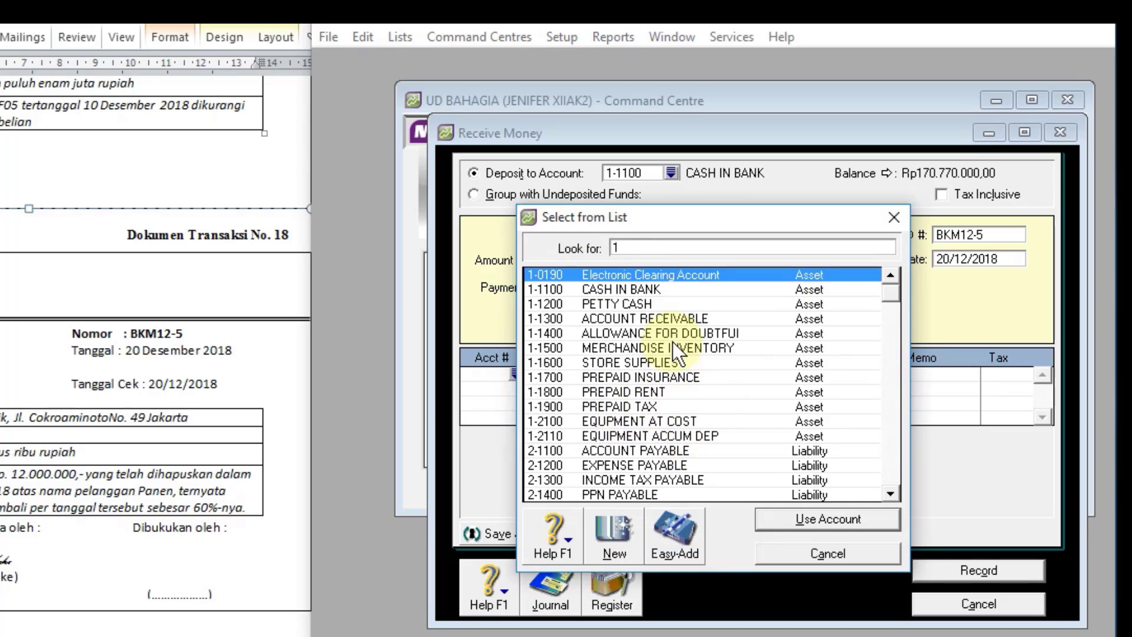
{"action": "left_click", "coordinate": [674, 333]}
{"action": "left_click", "coordinate": [675, 333]}
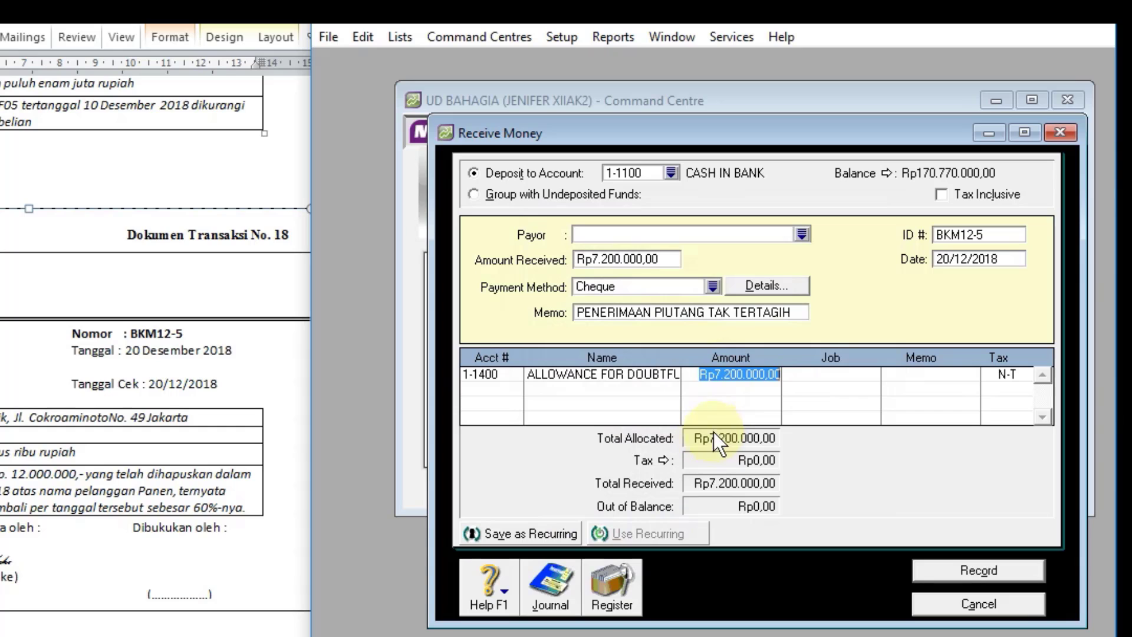
Step: Review the journal recap of receipt BKM12-5 and record the receipt
{"action": "key", "text": "Return"}
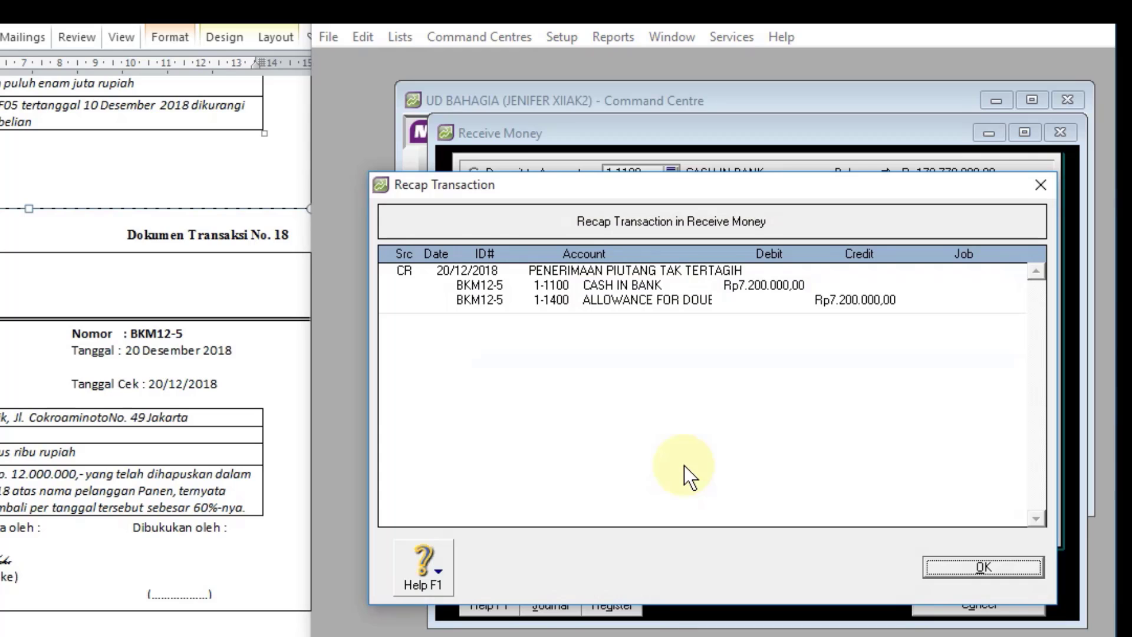
{"action": "left_click", "coordinate": [1001, 565]}
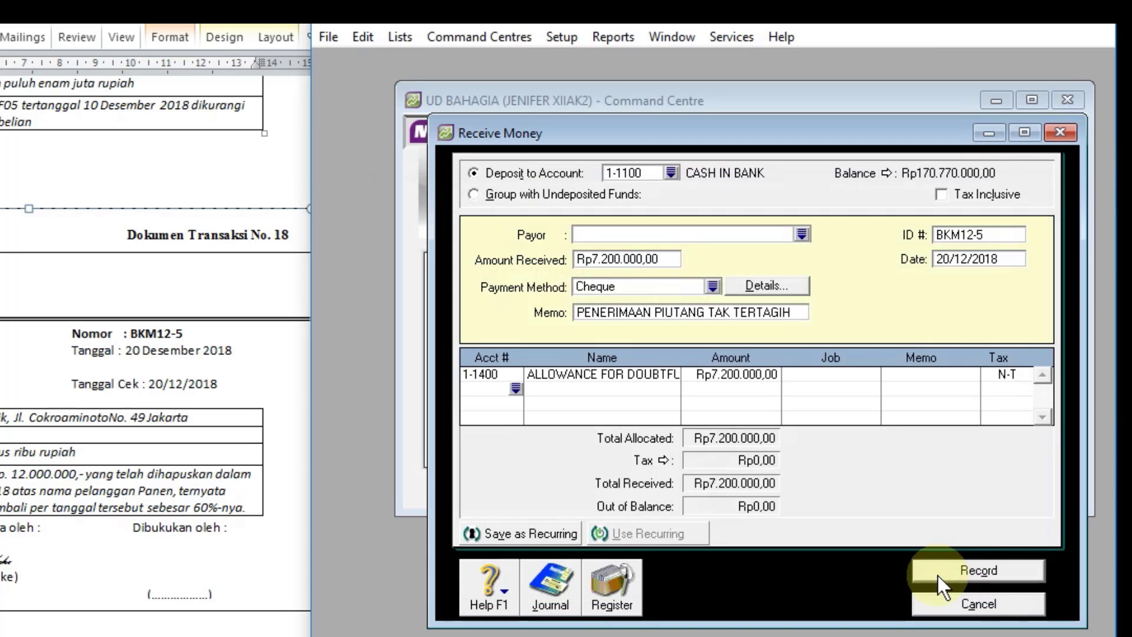
{"action": "left_click", "coordinate": [938, 575]}
Step: Check the posting of receipt BKM12-5 in the receipts journal and close the journal
{"action": "left_click", "coordinate": [555, 596]}
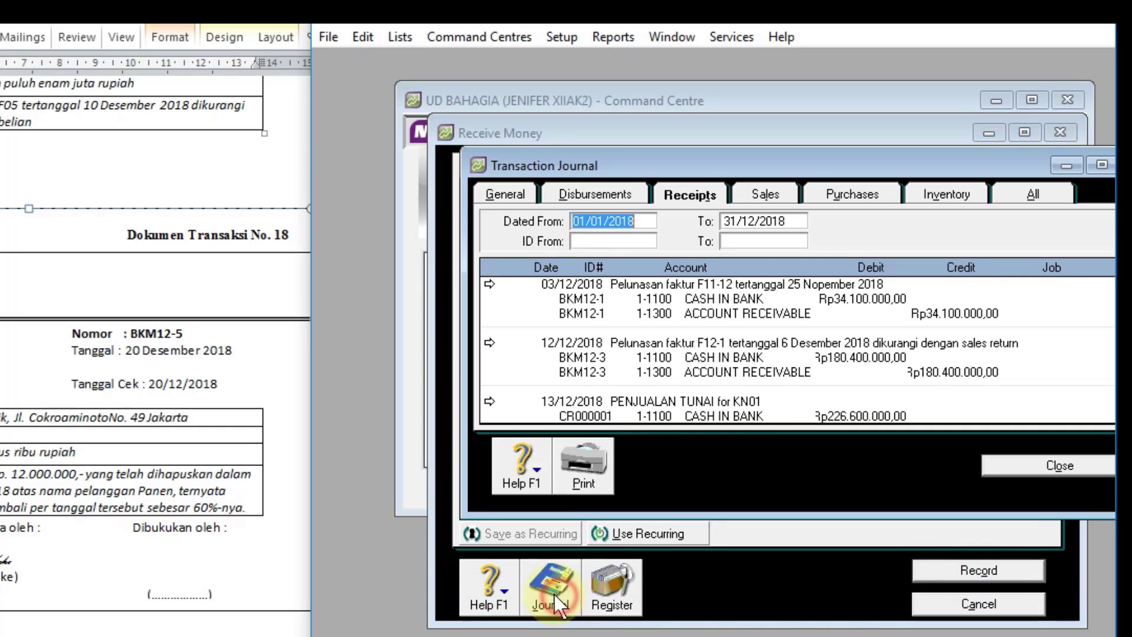
{"action": "scroll", "coordinate": [946, 352], "scroll_direction": "down", "scroll_amount": 3}
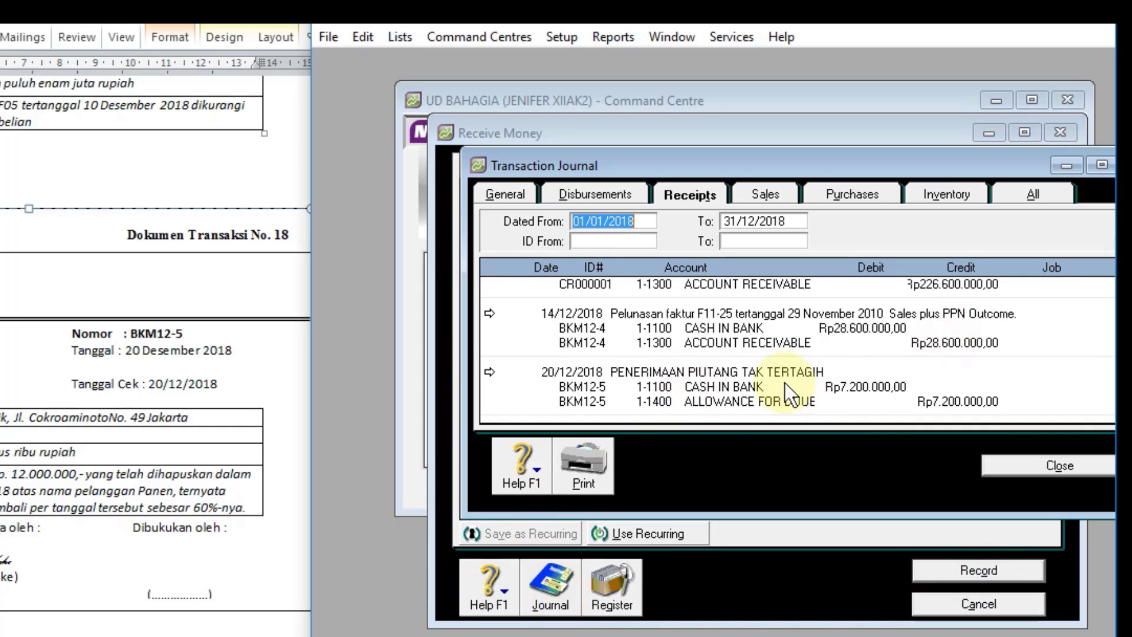
{"action": "left_click", "coordinate": [998, 463]}
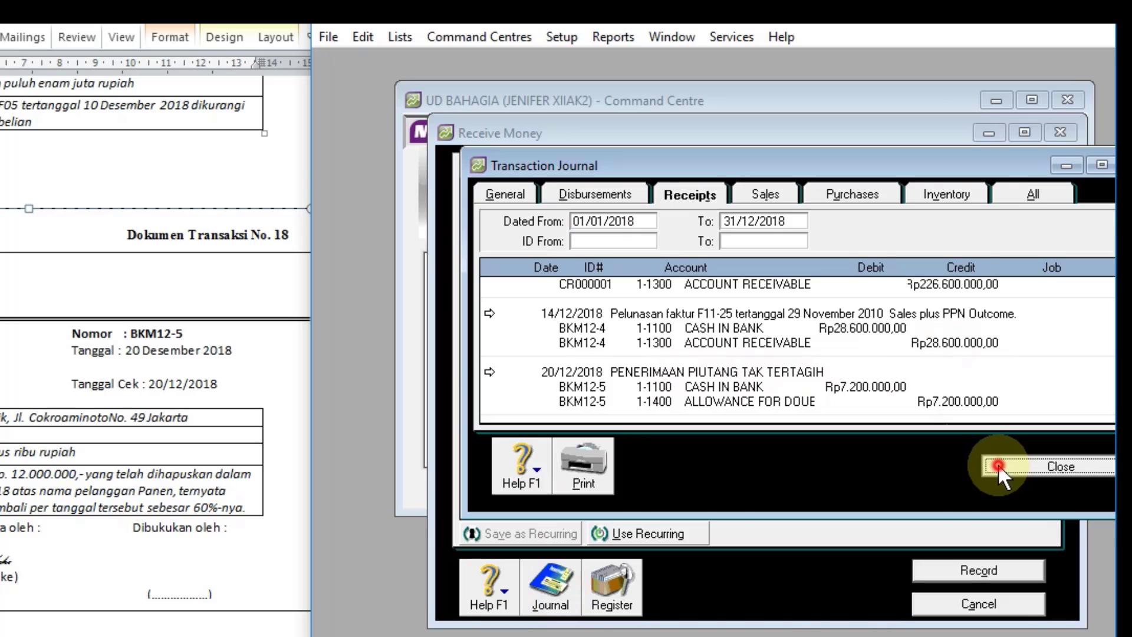
Step: Close the Receive Money window and start a new purchase bill for document 19 with supplier PT SEJAHTERA
{"action": "scroll", "coordinate": [176, 463], "scroll_direction": "down", "scroll_amount": 1}
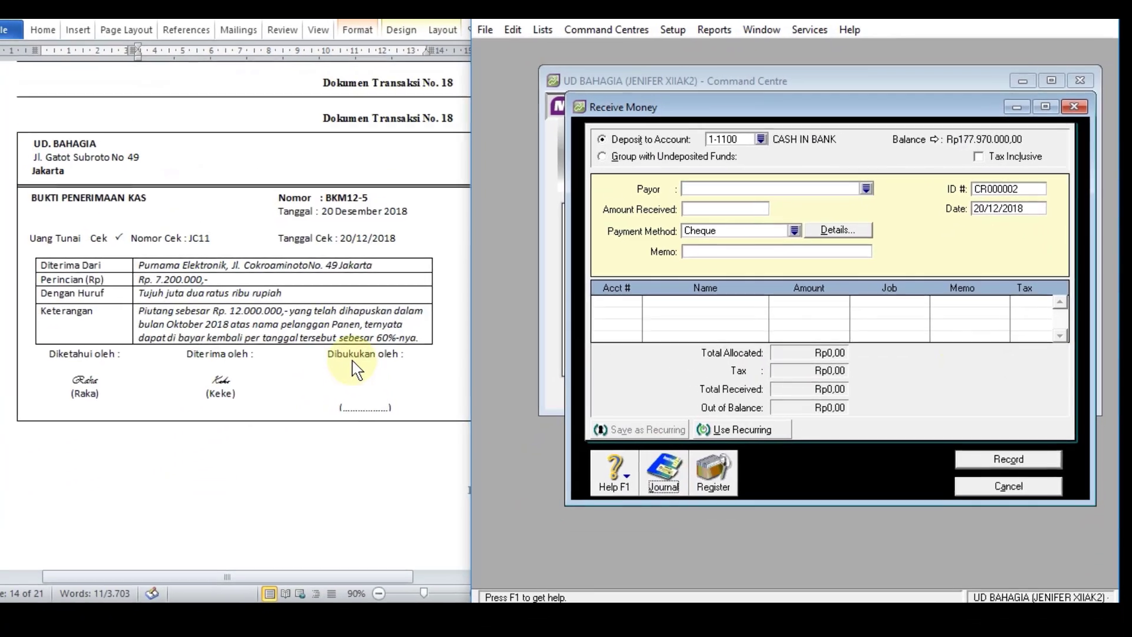
{"action": "scroll", "coordinate": [357, 370], "scroll_direction": "down", "scroll_amount": 10}
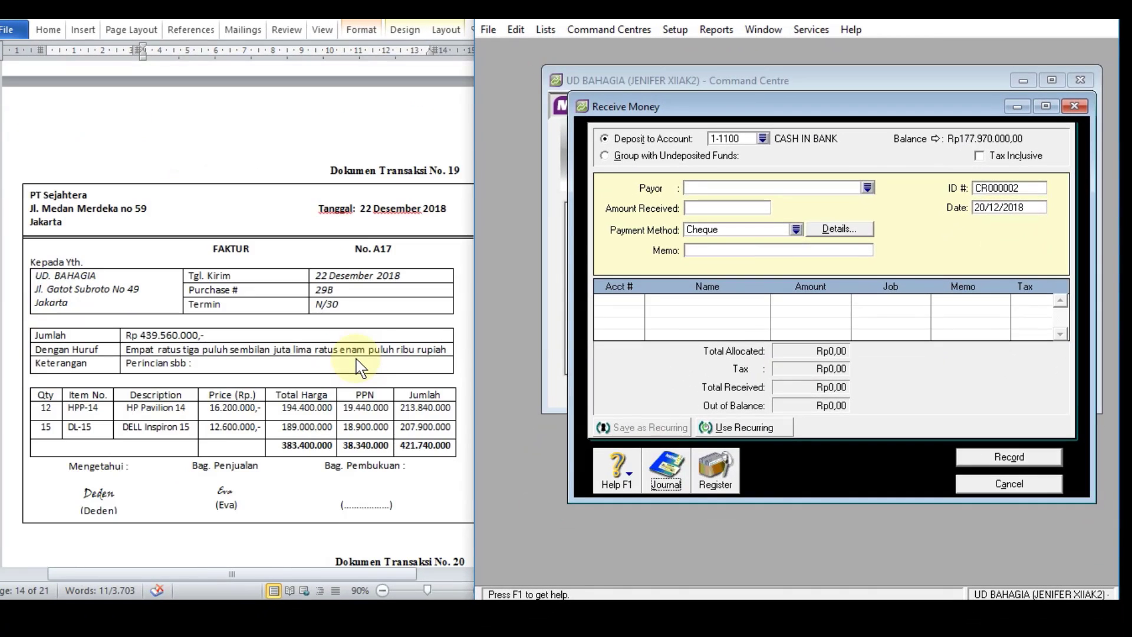
{"action": "scroll", "coordinate": [356, 370], "scroll_direction": "up", "scroll_amount": 1}
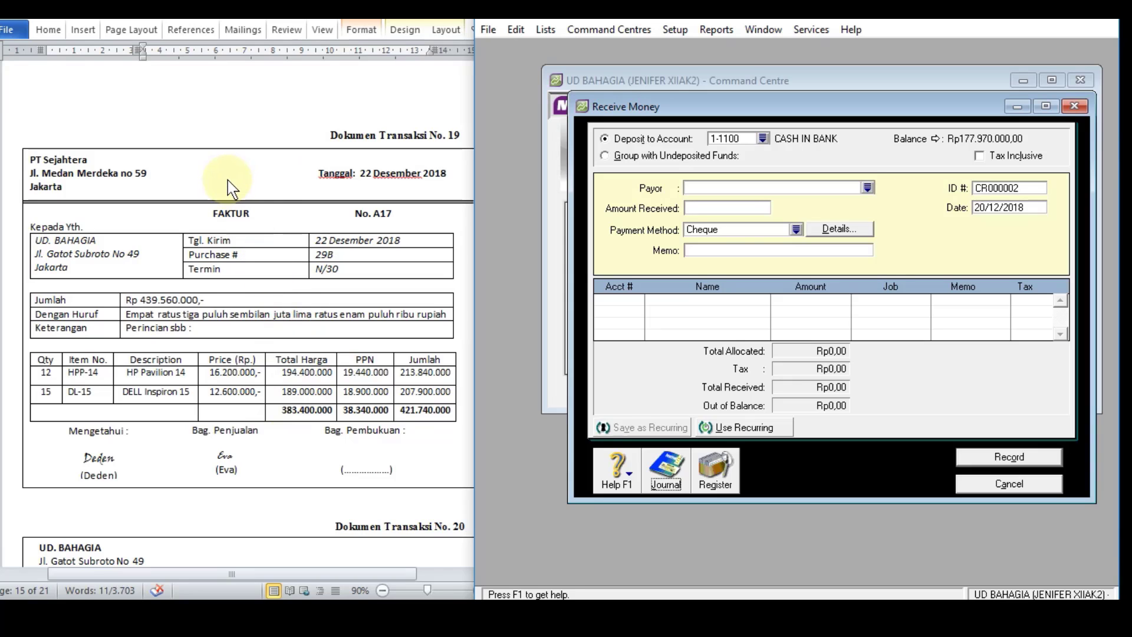
{"action": "left_click", "coordinate": [991, 485]}
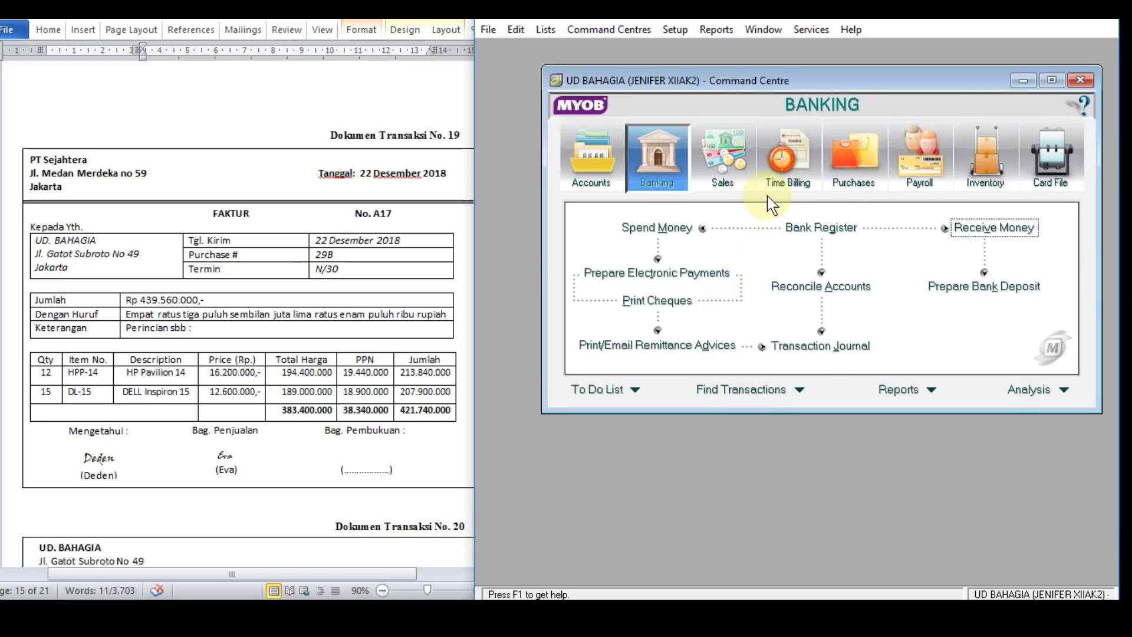
{"action": "left_click", "coordinate": [863, 158]}
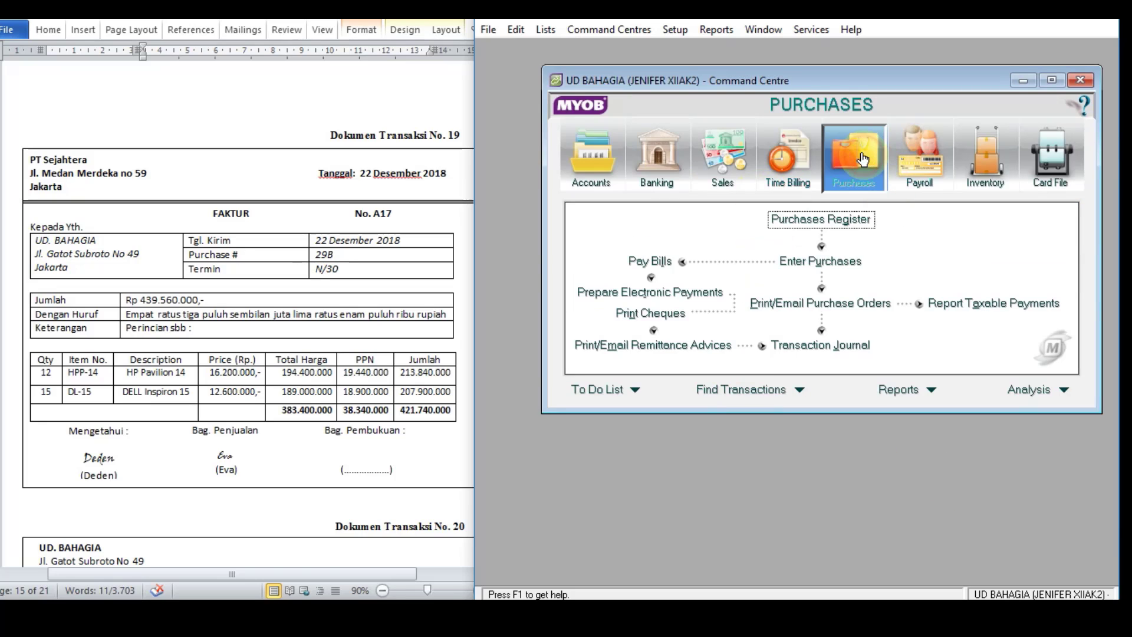
{"action": "left_click", "coordinate": [817, 262]}
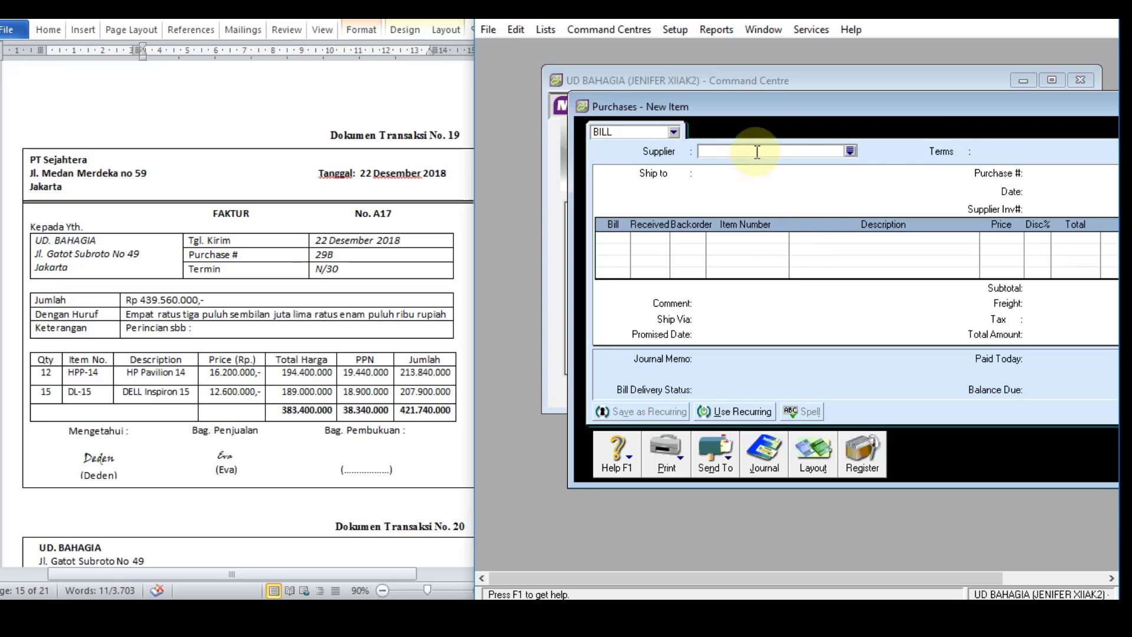
{"action": "left_click_drag", "start_coordinate": [846, 105], "coordinate": [759, 87]}
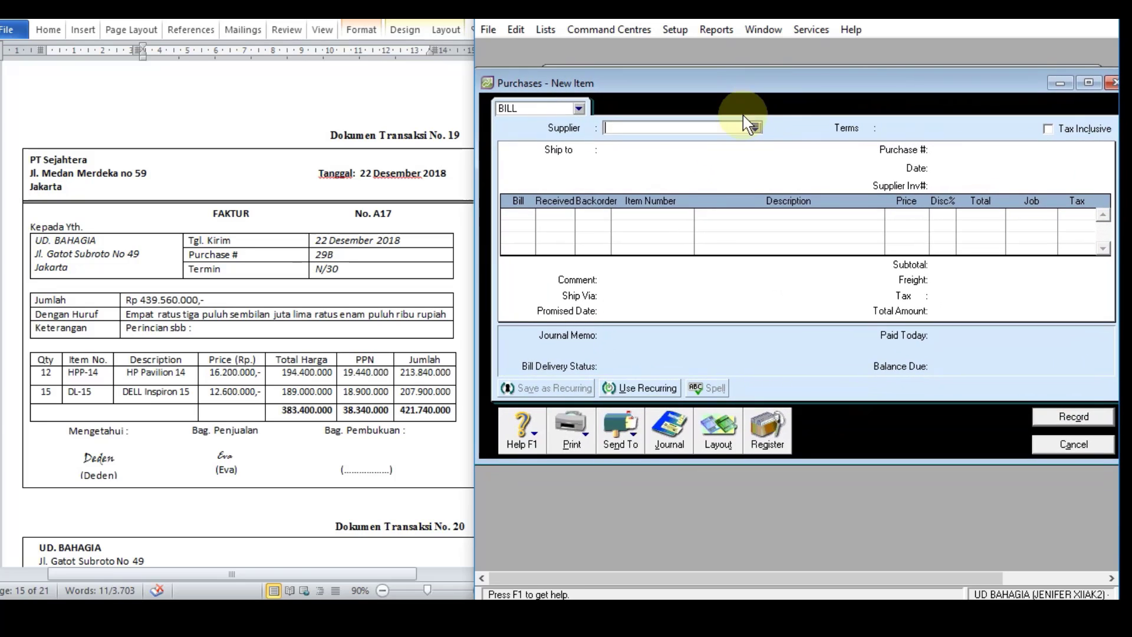
{"action": "left_click", "coordinate": [755, 127]}
{"action": "double_click", "coordinate": [666, 239]}
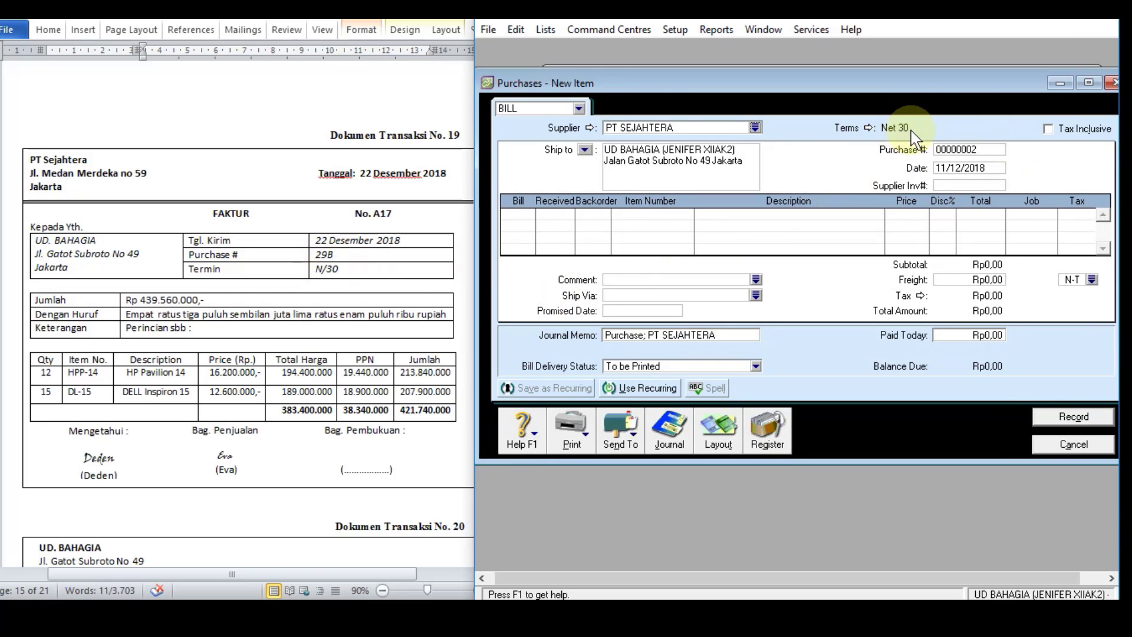
Step: Set the bill's purchase number to A17 and its date to 22/12/2018
{"action": "left_click", "coordinate": [950, 154]}
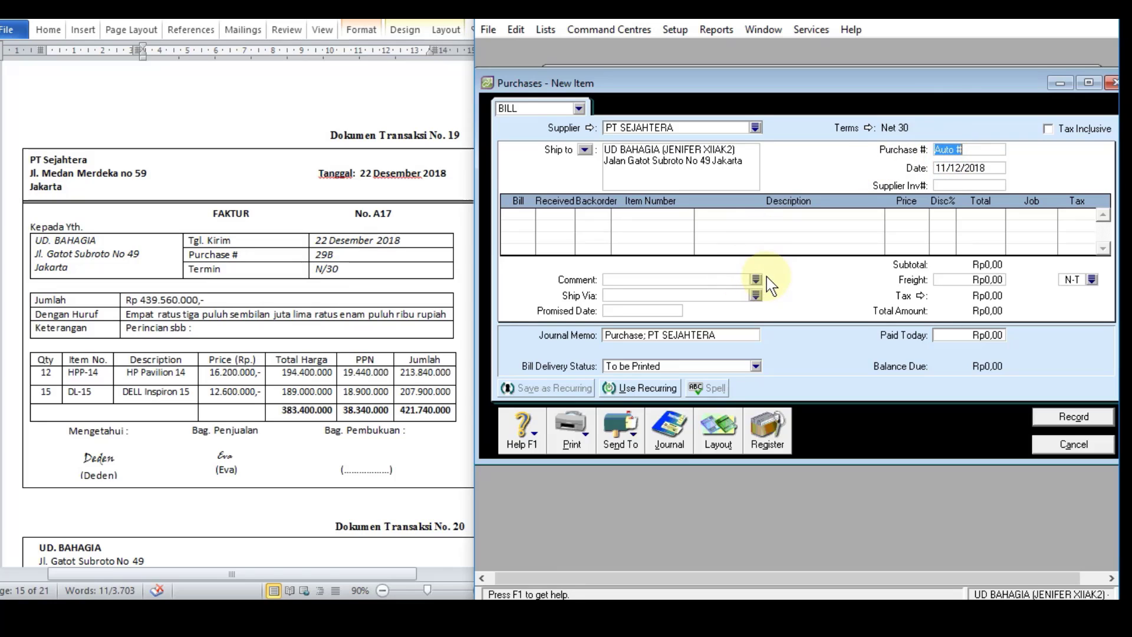
{"action": "type", "text": "A17"}
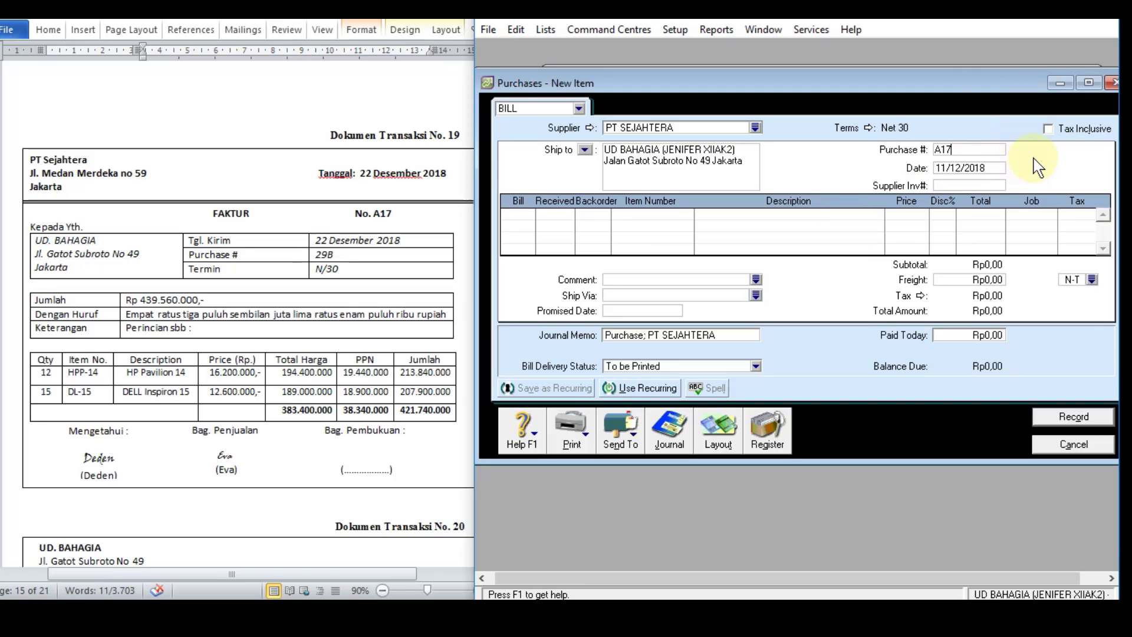
{"action": "left_click", "coordinate": [978, 171]}
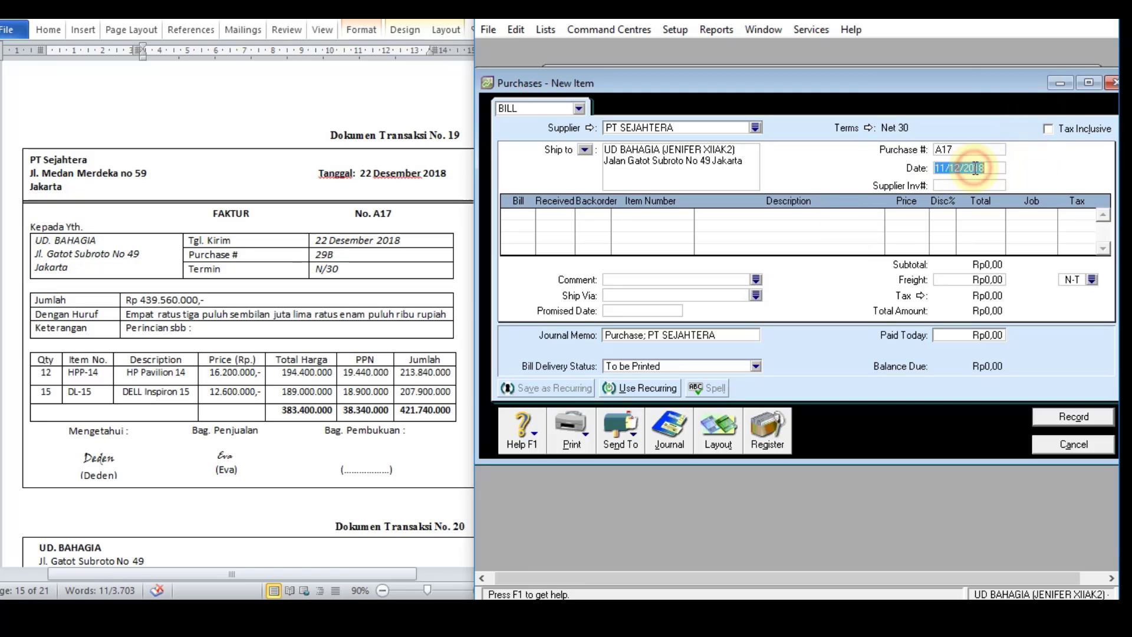
{"action": "left_click", "coordinate": [946, 167]}
{"action": "key", "text": "BackSpace"}
{"action": "key", "text": "BackSpace"}
{"action": "type", "text": "22"}
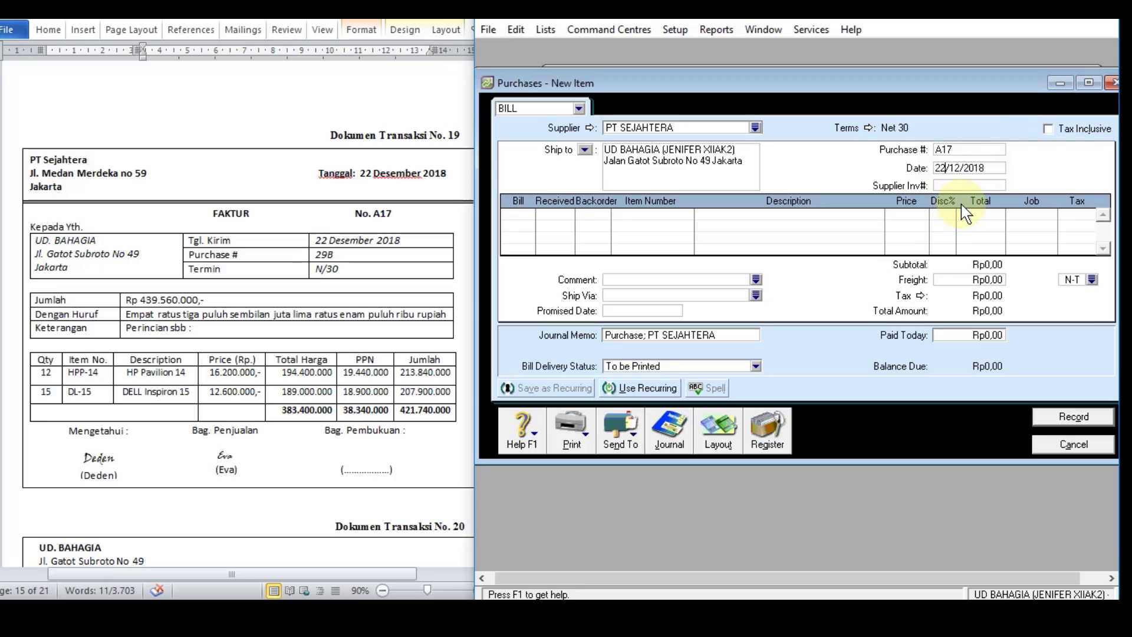
Step: Set the bill's supplier invoice number to 29B
{"action": "left_click", "coordinate": [946, 185]}
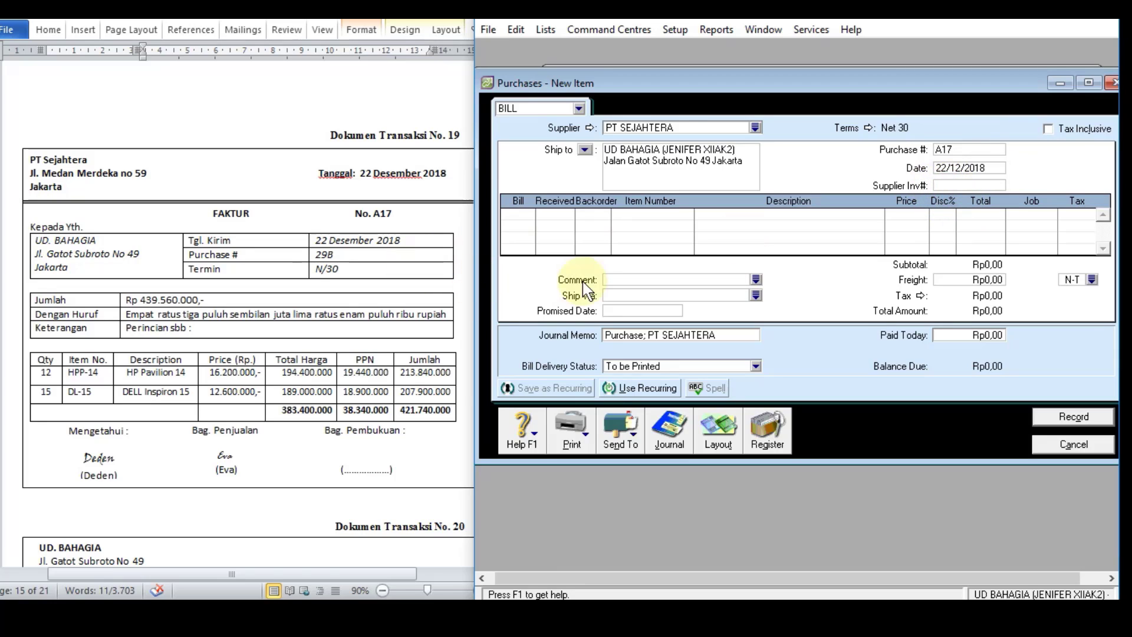
{"action": "type", "text": "29B"}
Step: Enter the first bill line: 12 units of item HPP-14 at a price of Rp16.200.000
{"action": "left_click", "coordinate": [517, 215]}
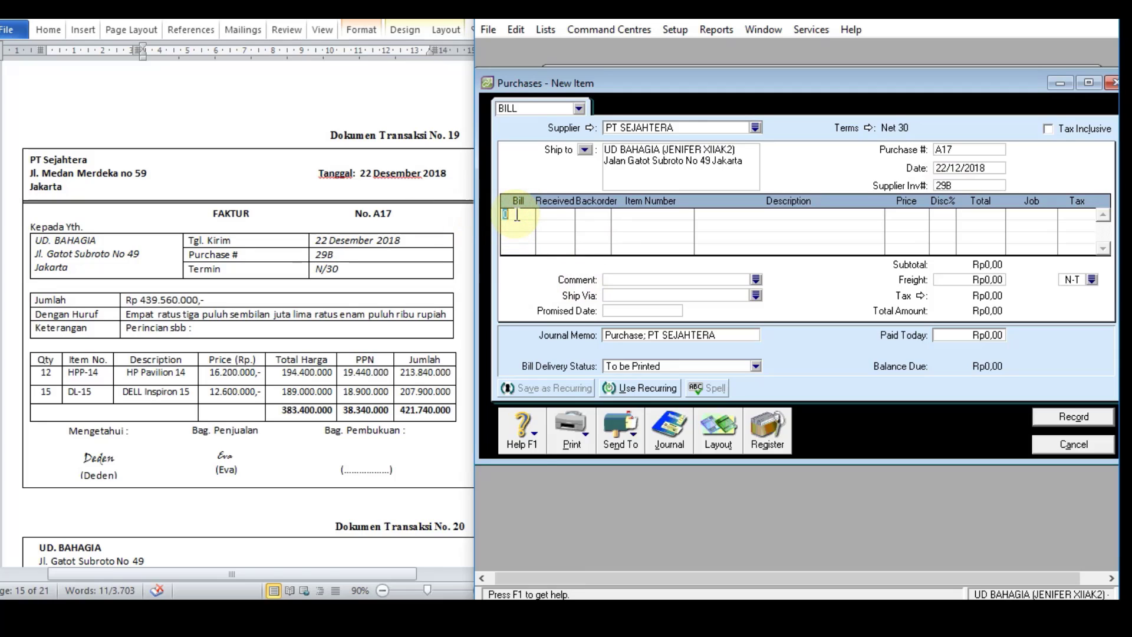
{"action": "type", "text": "12"}
{"action": "key", "text": "Tab"}
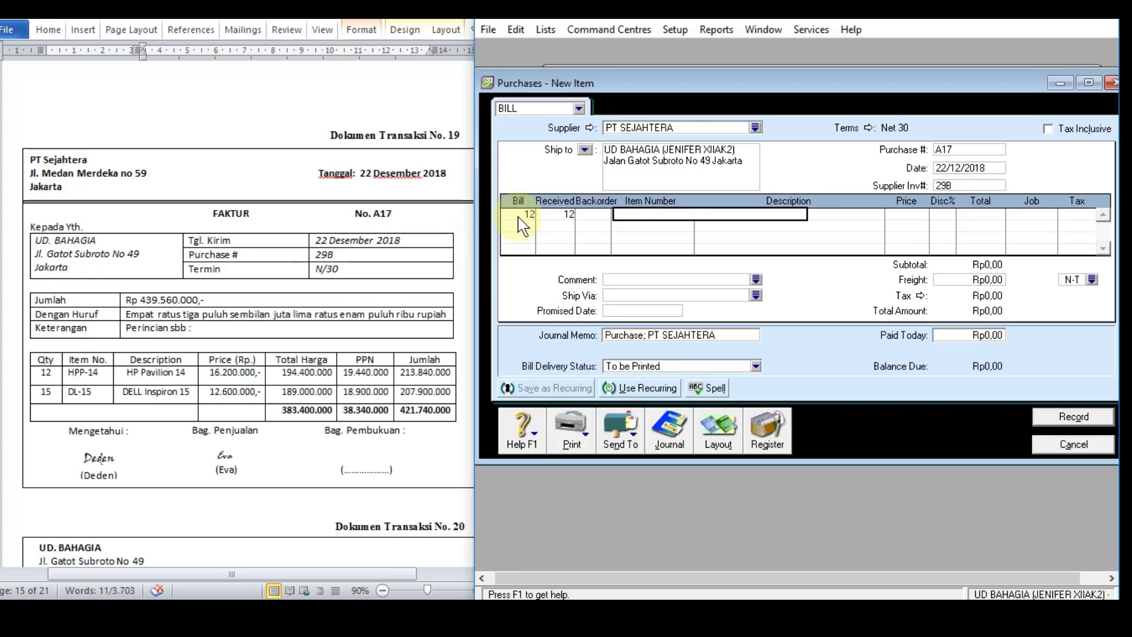
{"action": "type", "text": "HPP-14"}
{"action": "key", "text": "Tab"}
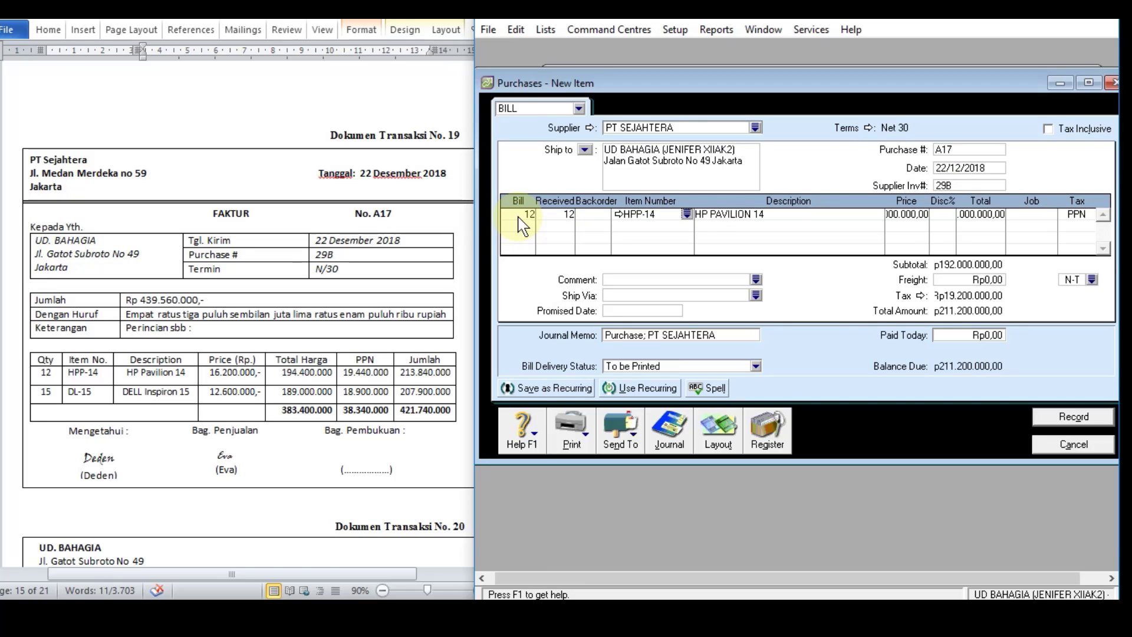
{"action": "left_click", "coordinate": [911, 218]}
{"action": "type", "text": "16200000"}
{"action": "key", "text": "Return"}
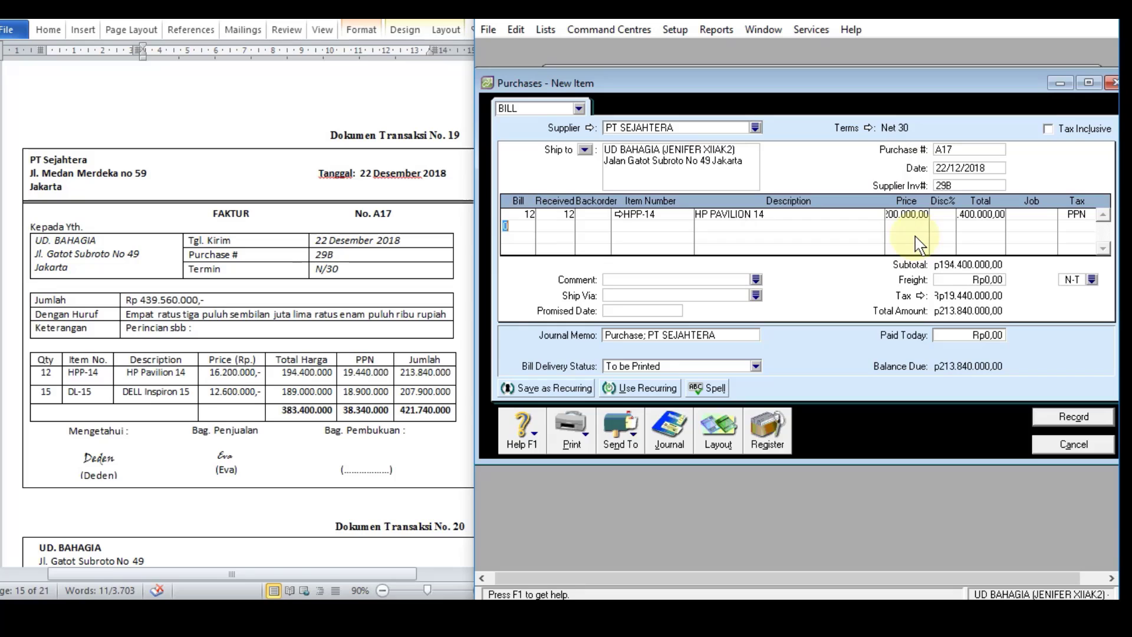
Step: Add a second bill line: 15 units of item DL-15 at a price of Rp12.600.000
{"action": "type", "text": "15"}
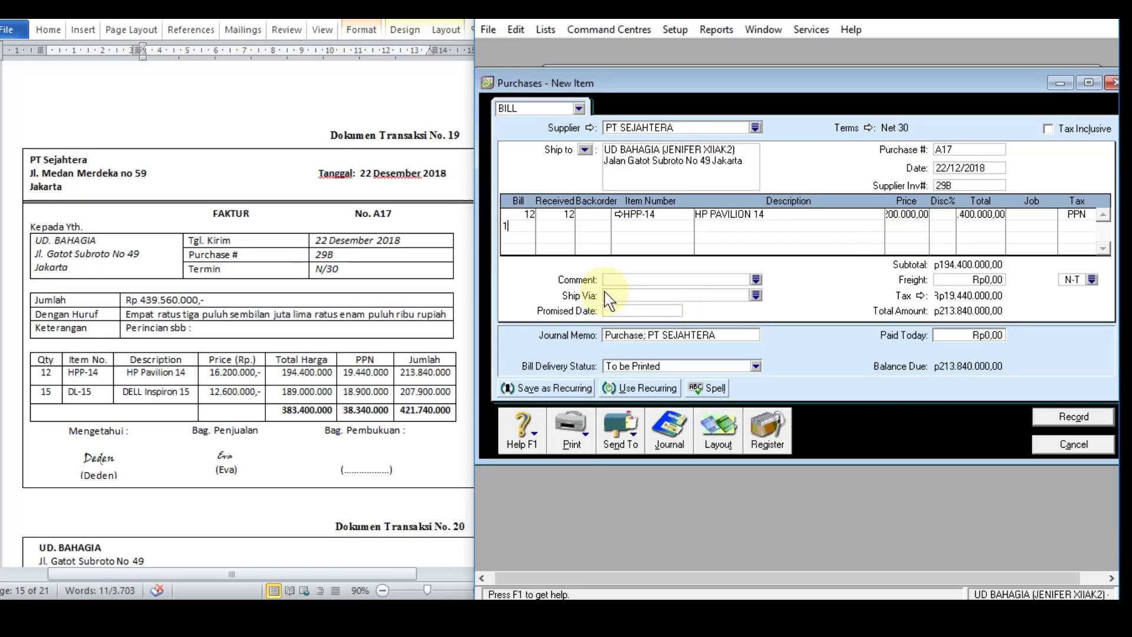
{"action": "key", "text": "Tab"}
{"action": "key", "text": "Tab"}
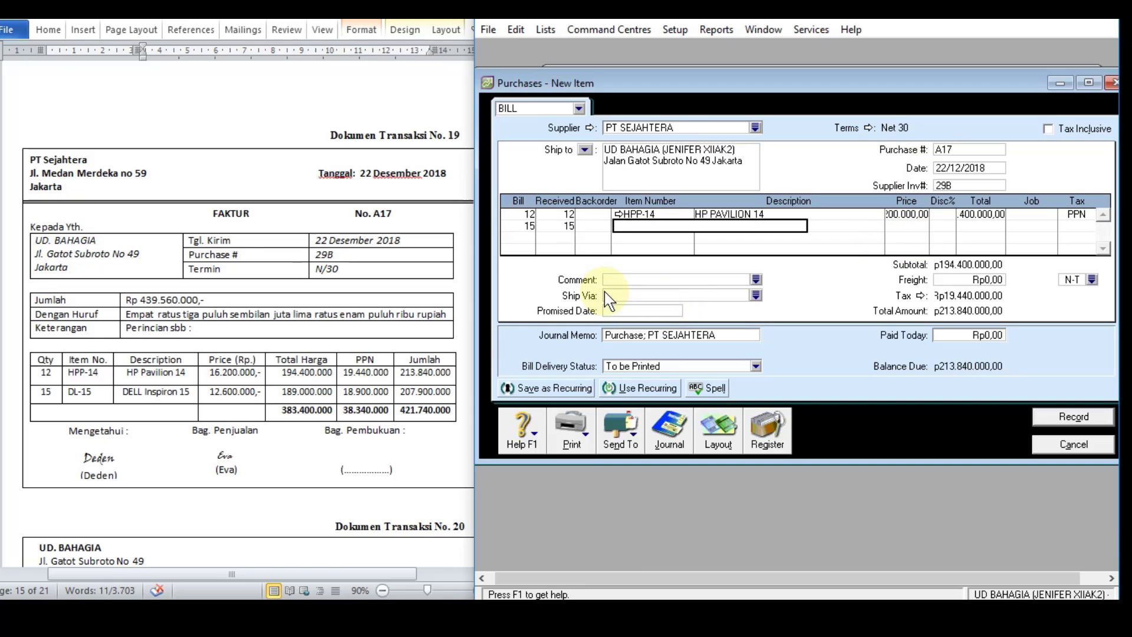
{"action": "type", "text": "DL-15"}
{"action": "key", "text": "Tab"}
{"action": "key", "text": "Tab"}
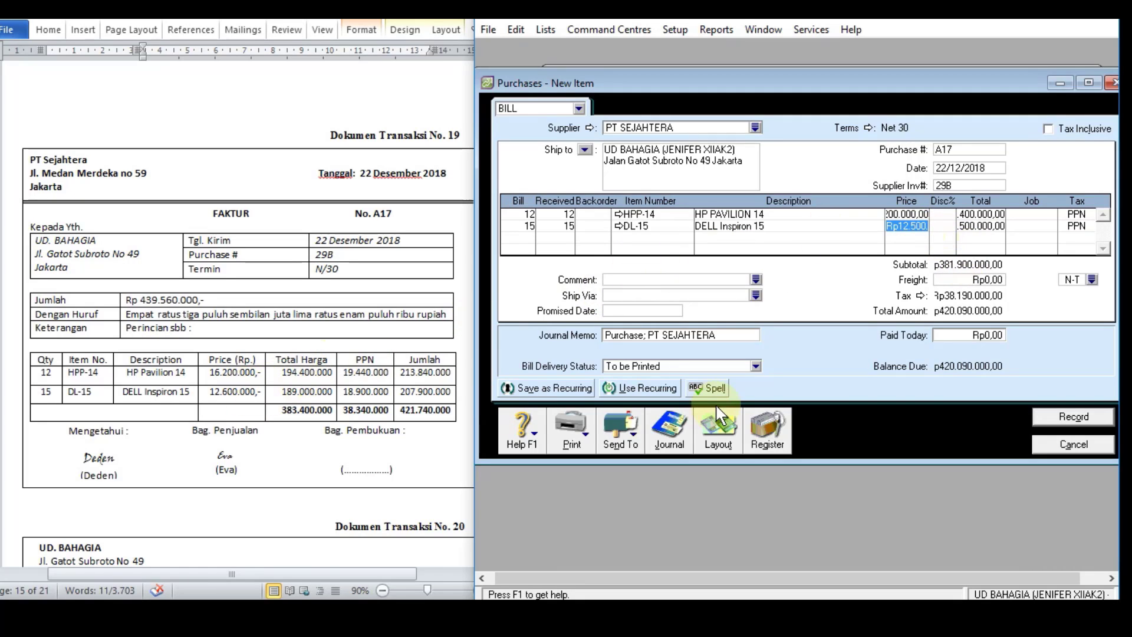
{"action": "type", "text": "12600000"}
{"action": "key", "text": "Return"}
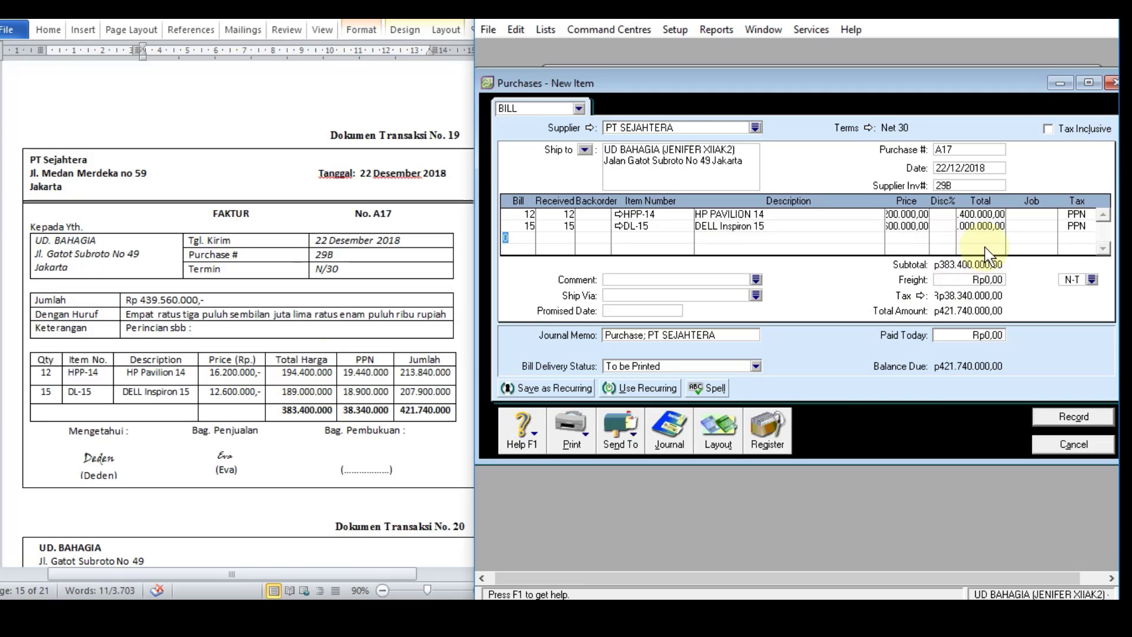
Step: Check both line totals of bill A17 against the invoice and review the bill's journal recap
{"action": "left_click", "coordinate": [992, 216]}
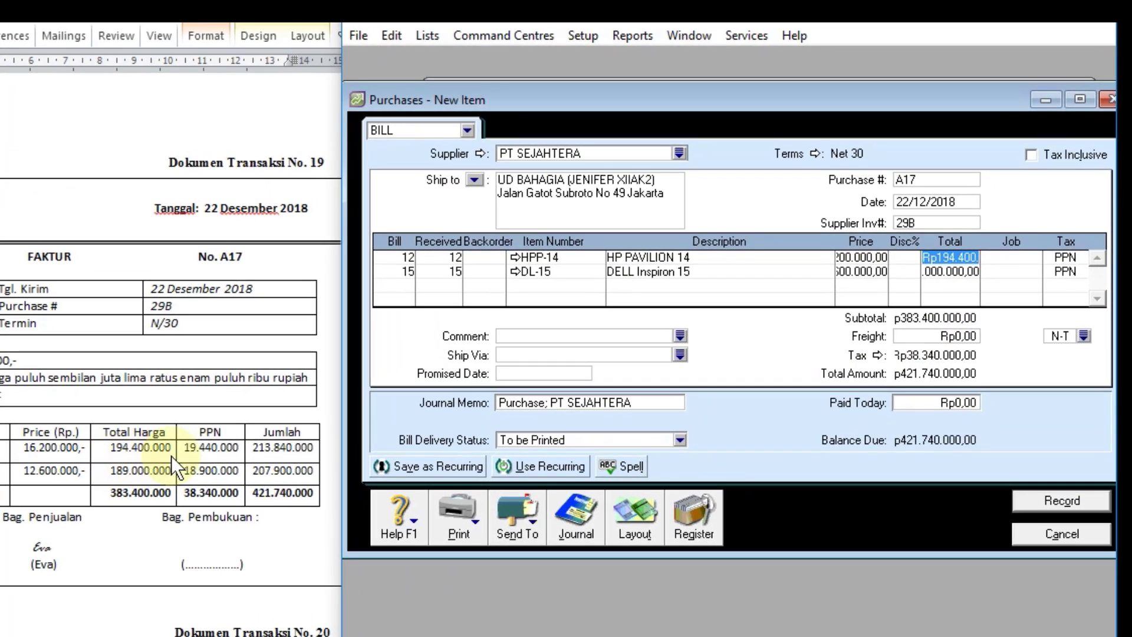
{"action": "left_click", "coordinate": [932, 271]}
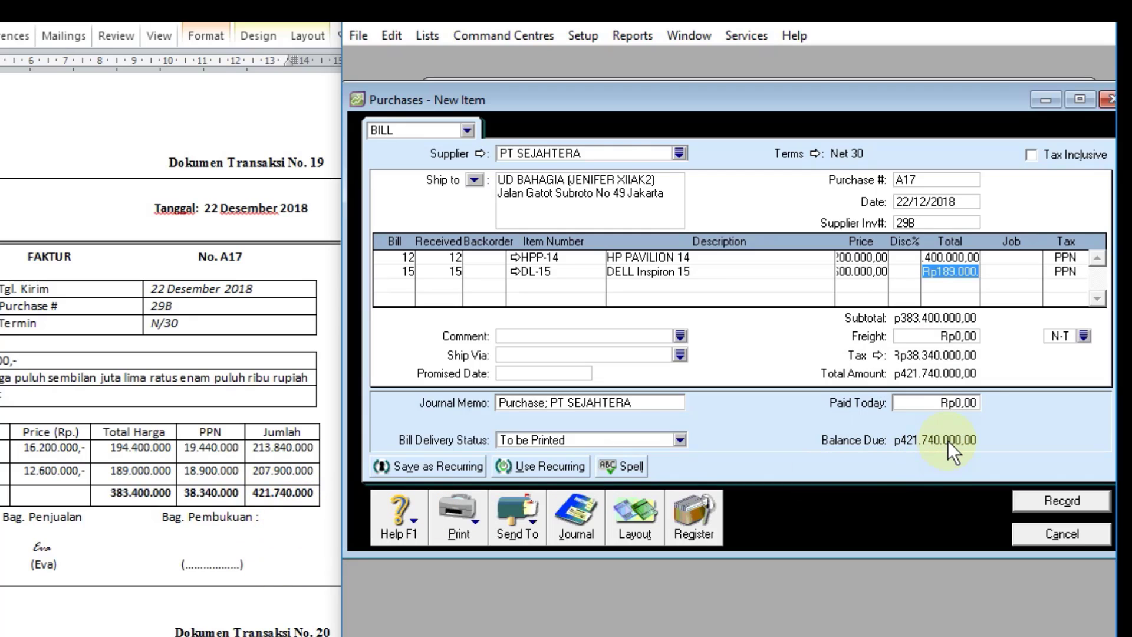
{"action": "key", "text": "ctrl+r"}
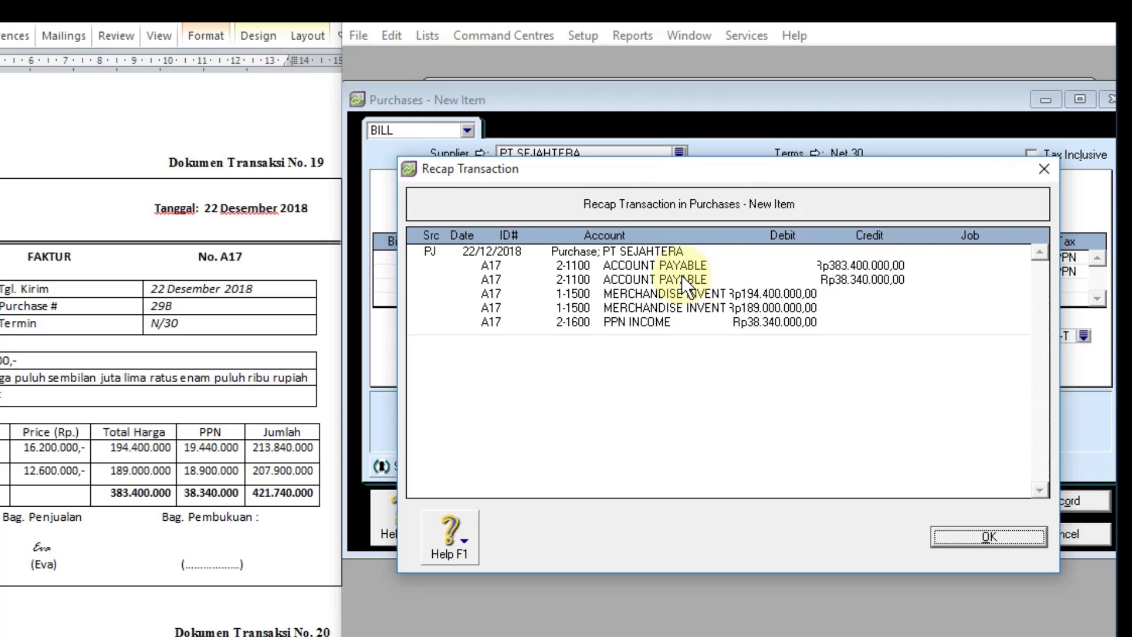
{"action": "left_click", "coordinate": [993, 536]}
Step: Record bill A17, skipping the spelling check and declining the tax code change, and check its posting in the purchases journal
{"action": "left_click", "coordinate": [1056, 503]}
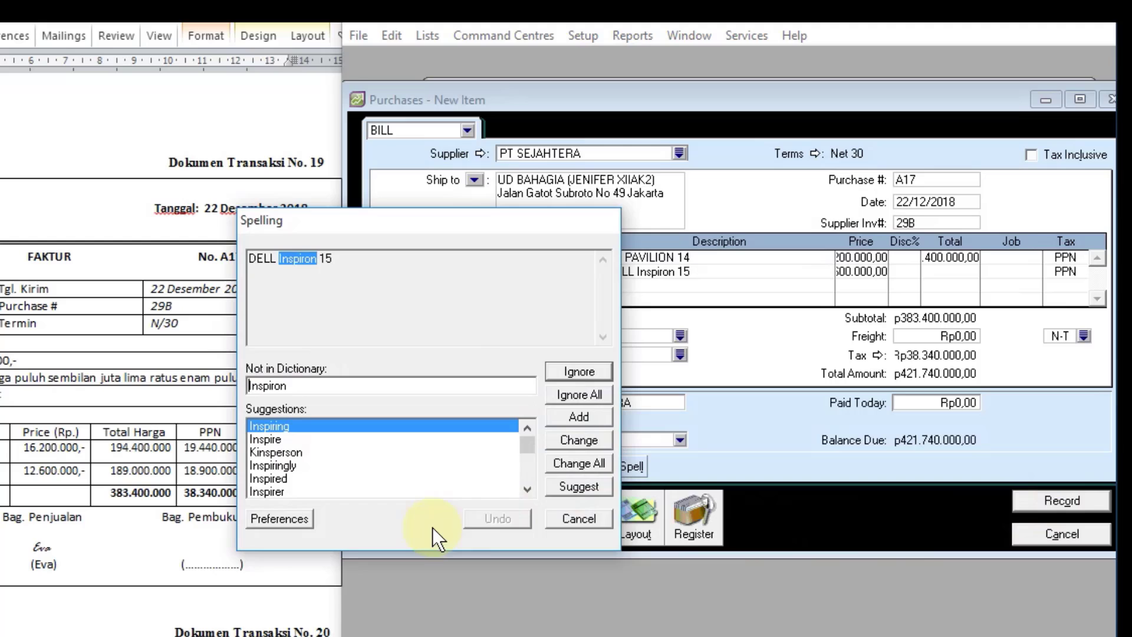
{"action": "left_click", "coordinate": [574, 513]}
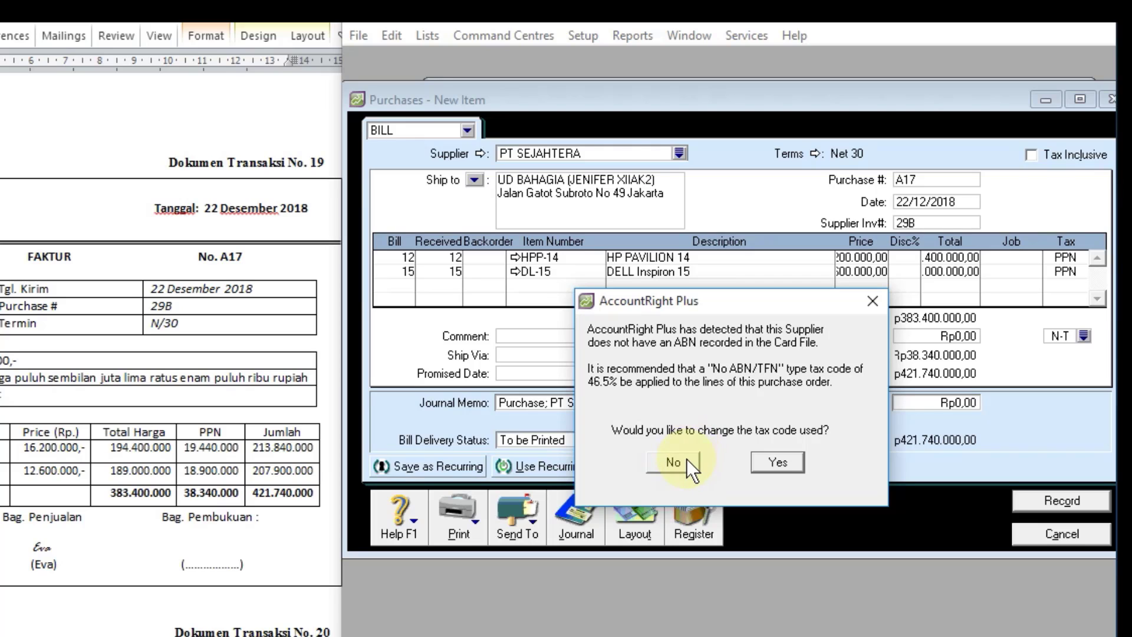
{"action": "left_click", "coordinate": [673, 462]}
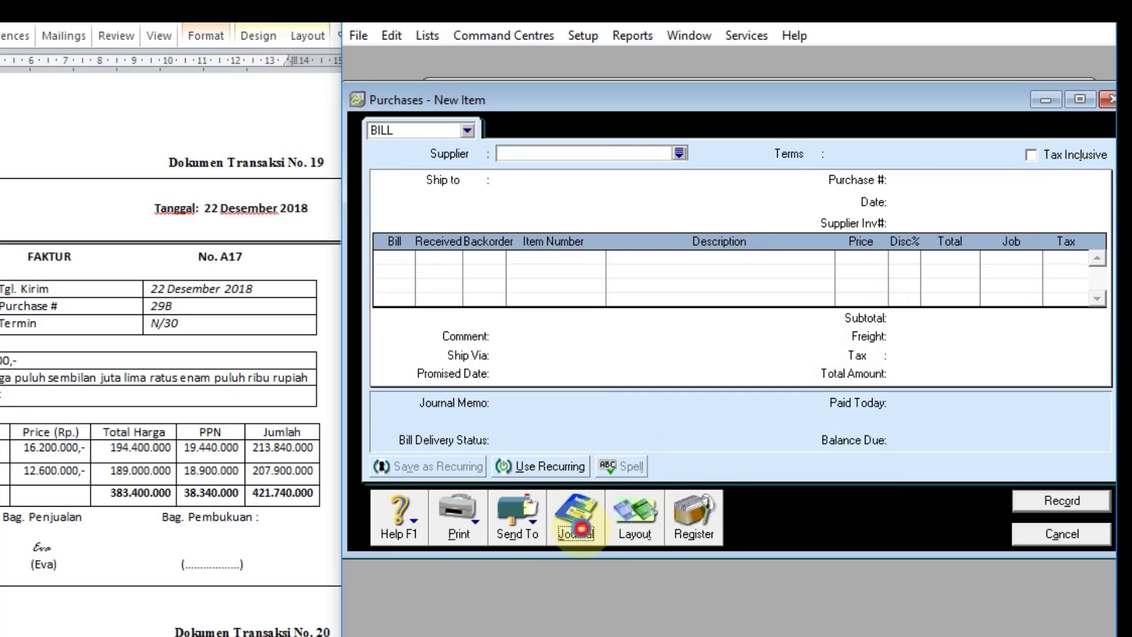
{"action": "left_click", "coordinate": [577, 519]}
{"action": "left_click_drag", "start_coordinate": [1025, 264], "coordinate": [1025, 354]}
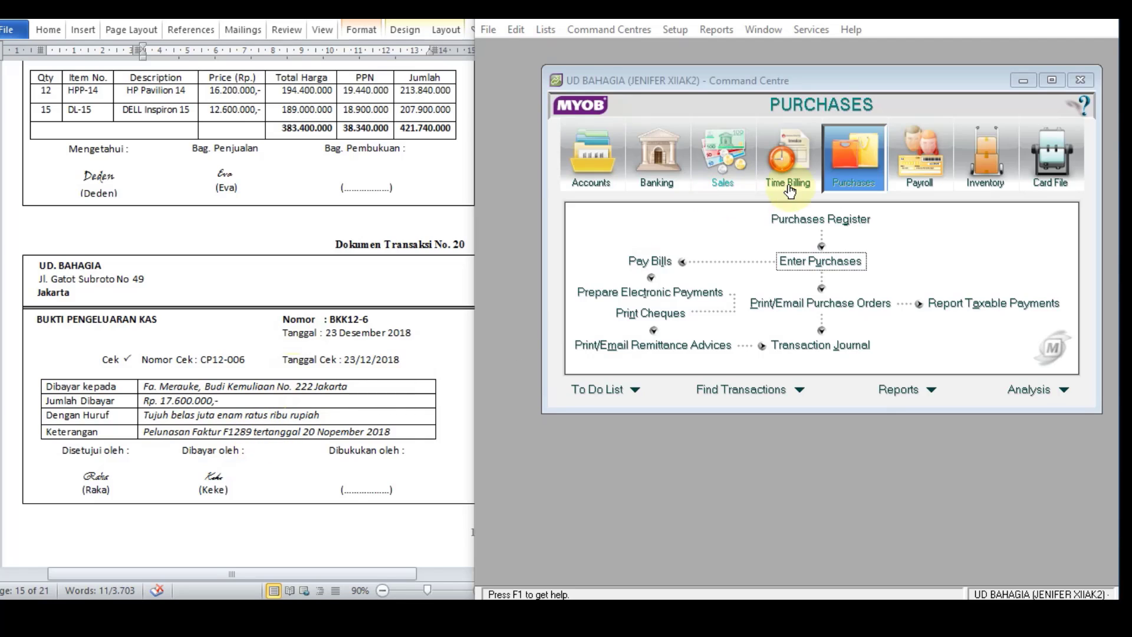
Step: Start a bill payment for document 20 with supplier FA MERAUKE
{"action": "left_click", "coordinate": [651, 261]}
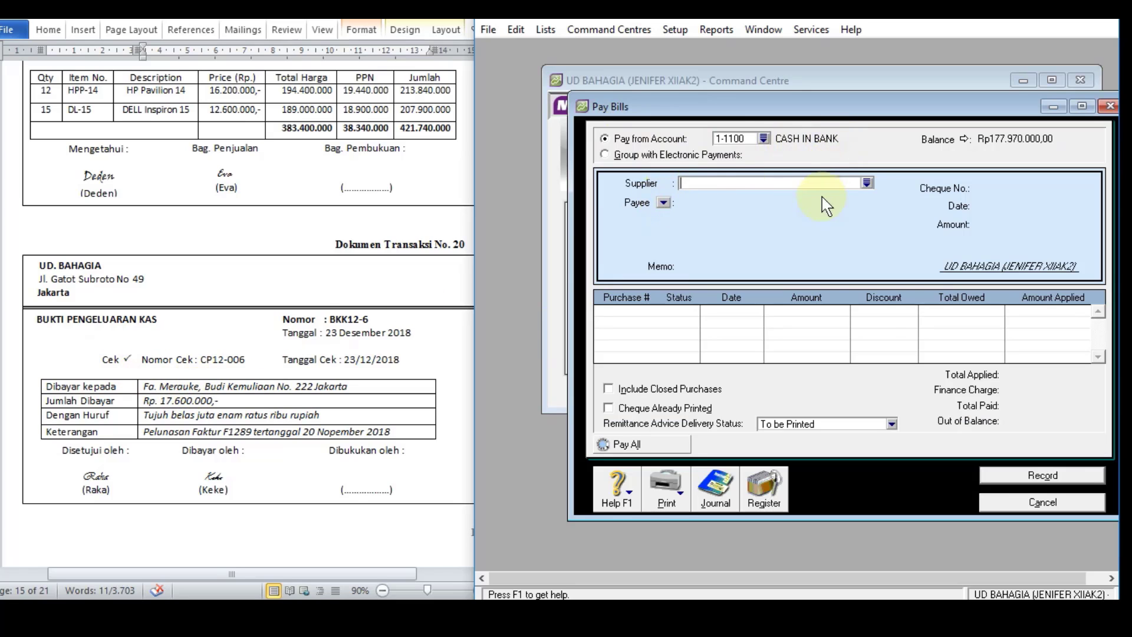
{"action": "left_click", "coordinate": [866, 184]}
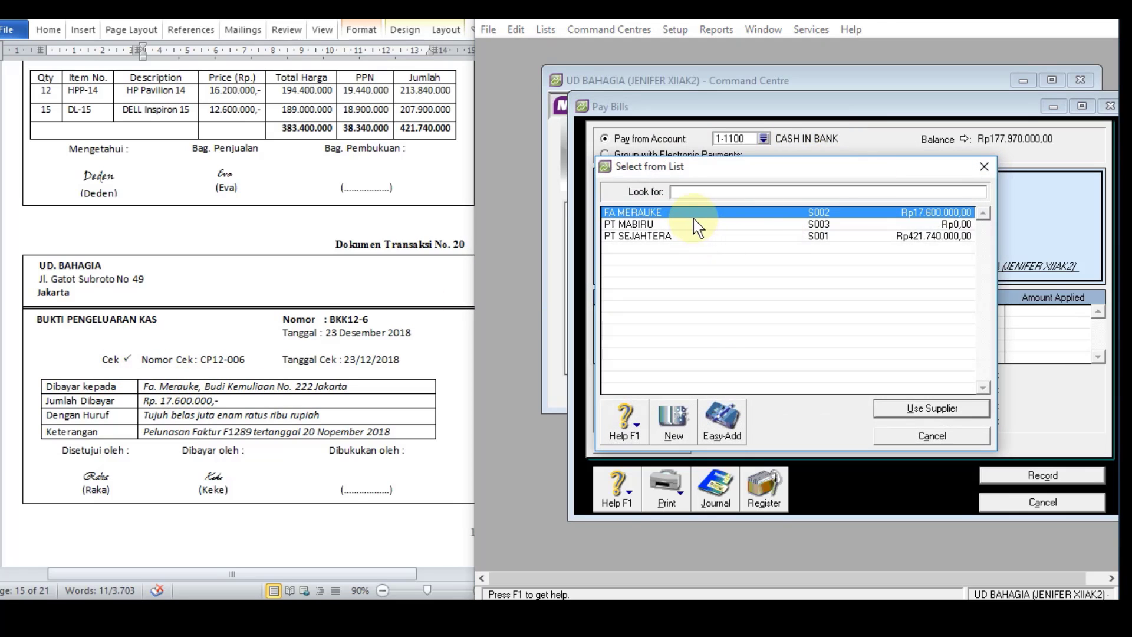
{"action": "left_click", "coordinate": [696, 217]}
{"action": "double_click", "coordinate": [694, 211]}
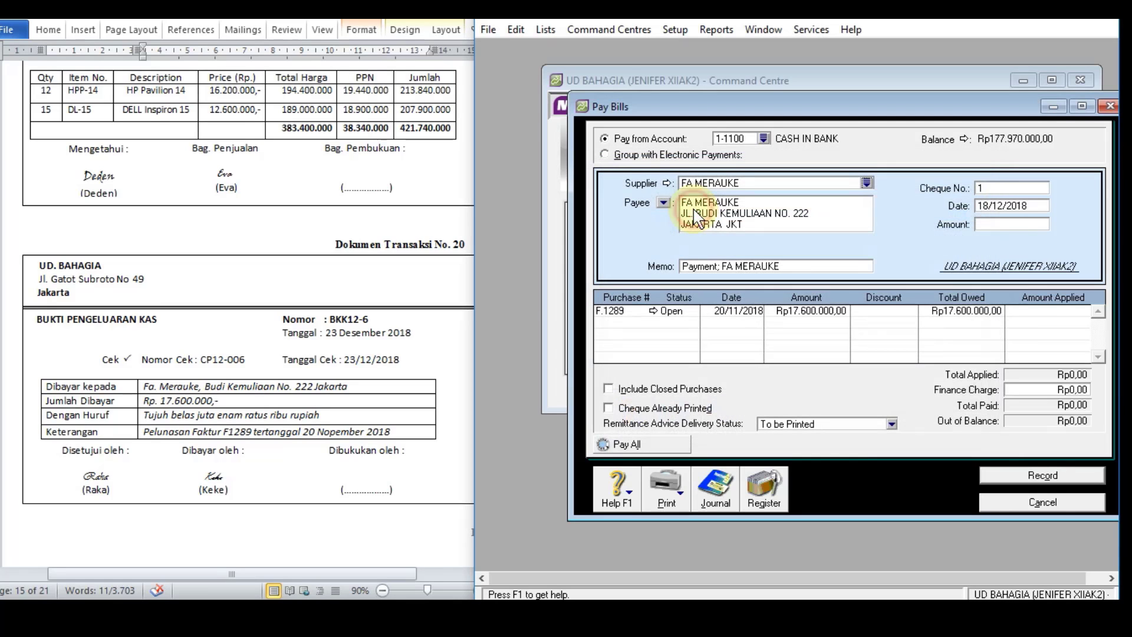
Step: Copy "Pelunasan Faktur F1289 tertanggal 20 Nopember 2018" from document 20 in Word and use it as the payment's memo
{"action": "left_click", "coordinate": [238, 431]}
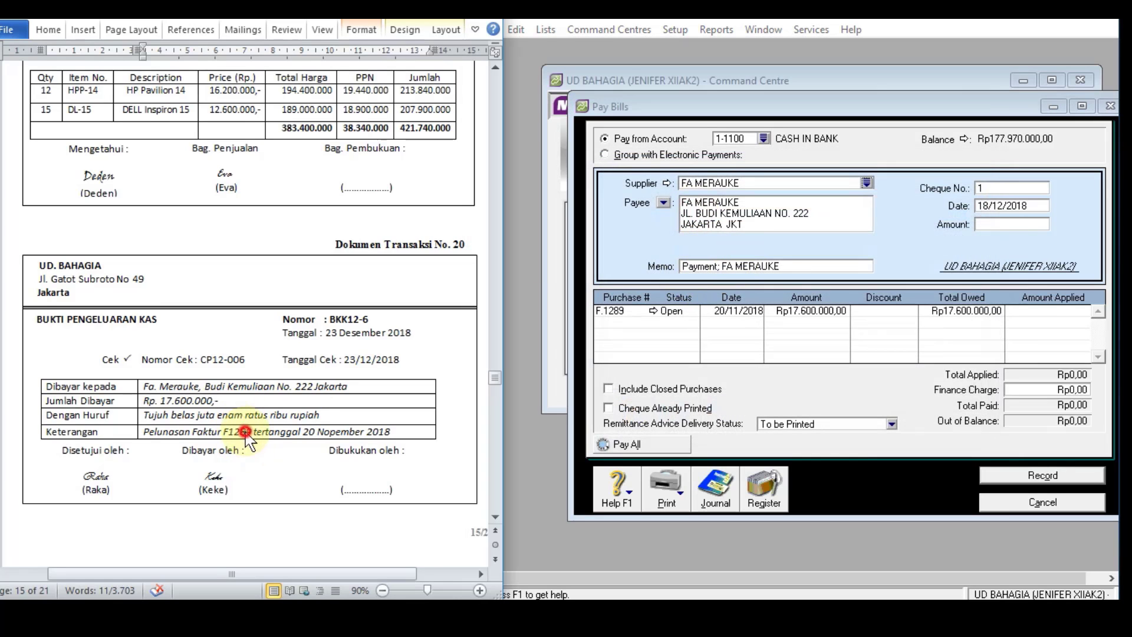
{"action": "double_click", "coordinate": [238, 432]}
{"action": "left_click_drag", "start_coordinate": [394, 432], "coordinate": [144, 432]}
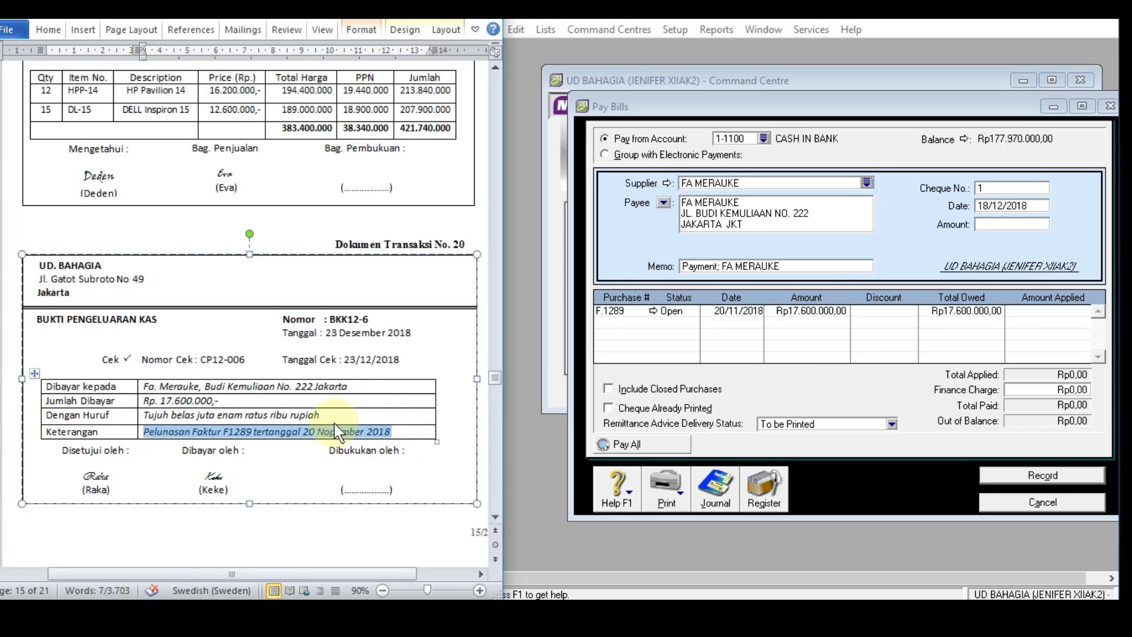
{"action": "left_click", "coordinate": [799, 266]}
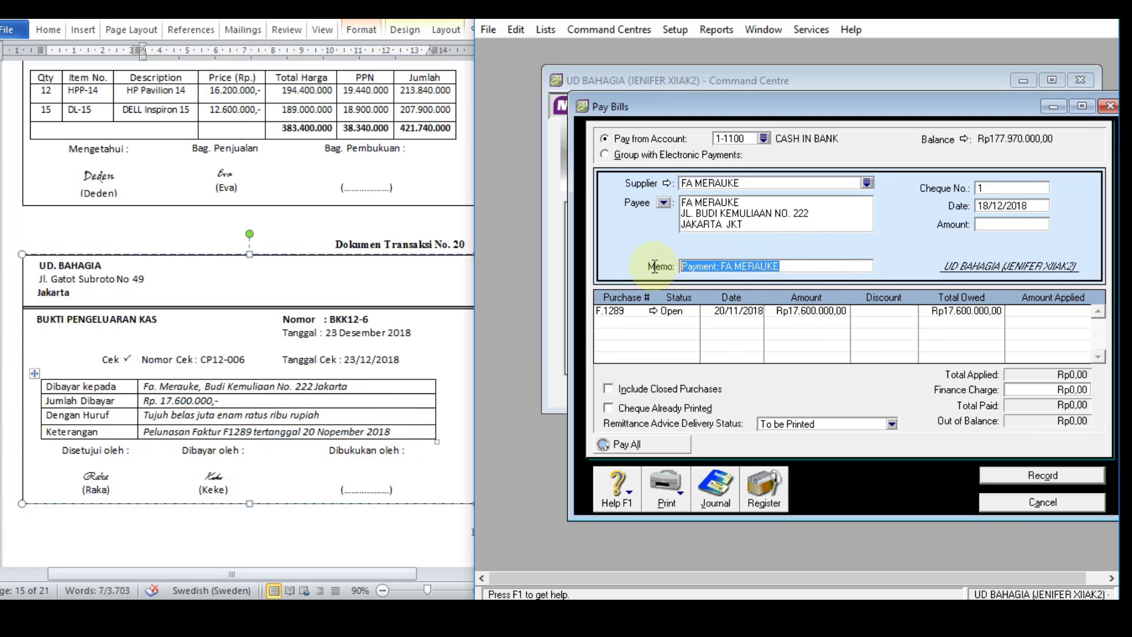
{"action": "type", "text": "Pelunasan Faktur F1289 tertanggal 20 Nopember 2018"}
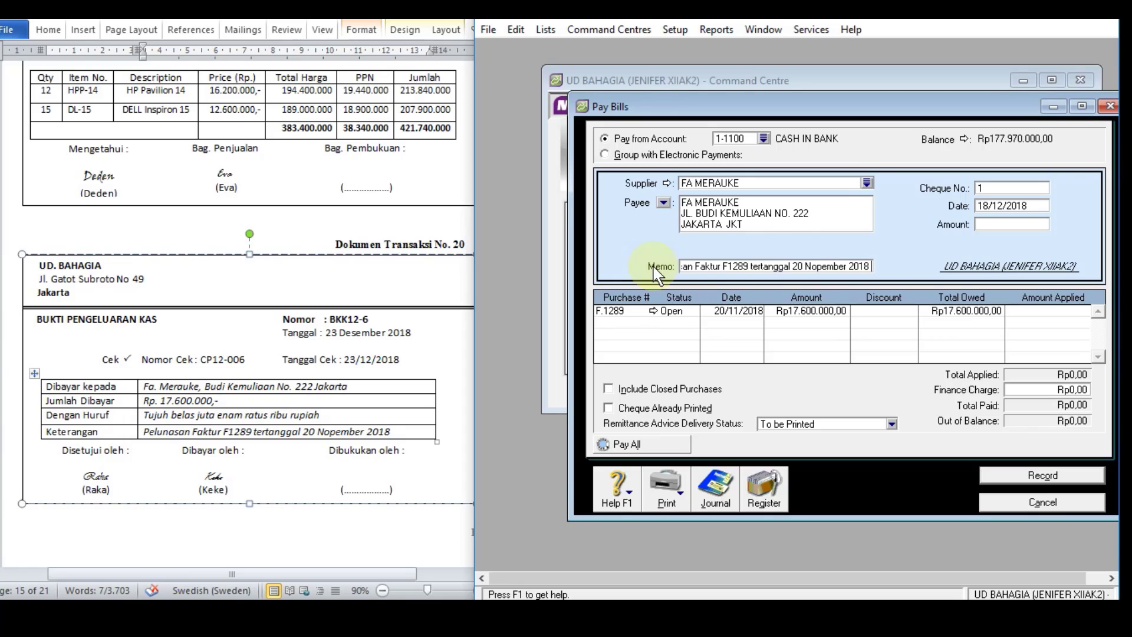
Step: Set the payment's cheque number to BKK12-6 and its date to 23/12/2018
{"action": "left_click", "coordinate": [1012, 187]}
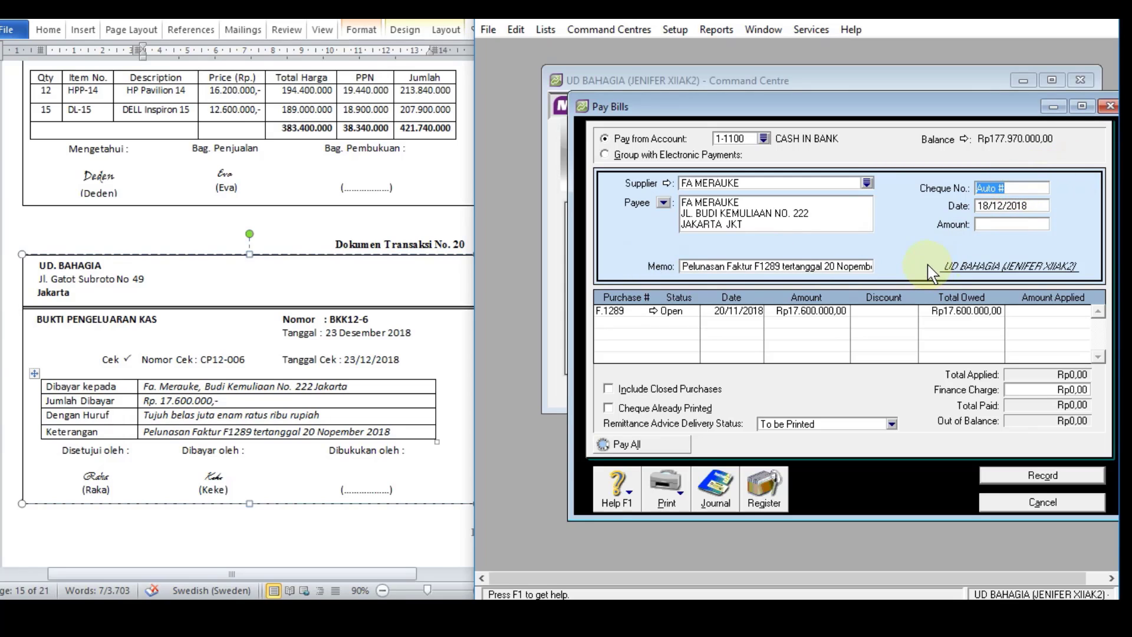
{"action": "type", "text": "BKK12-6"}
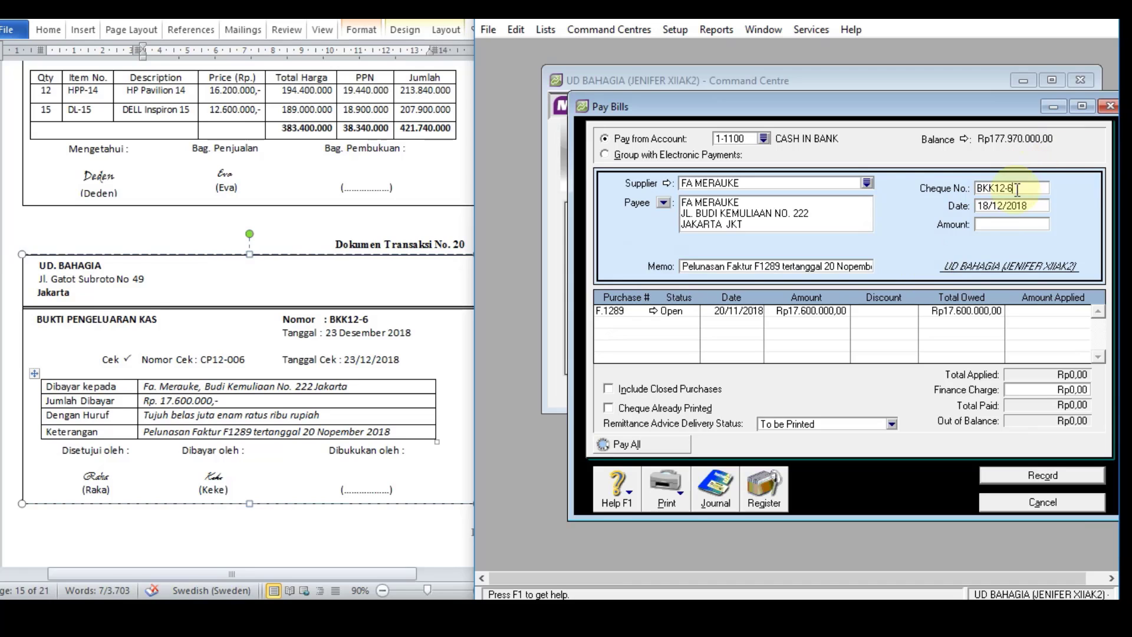
{"action": "left_click", "coordinate": [996, 207]}
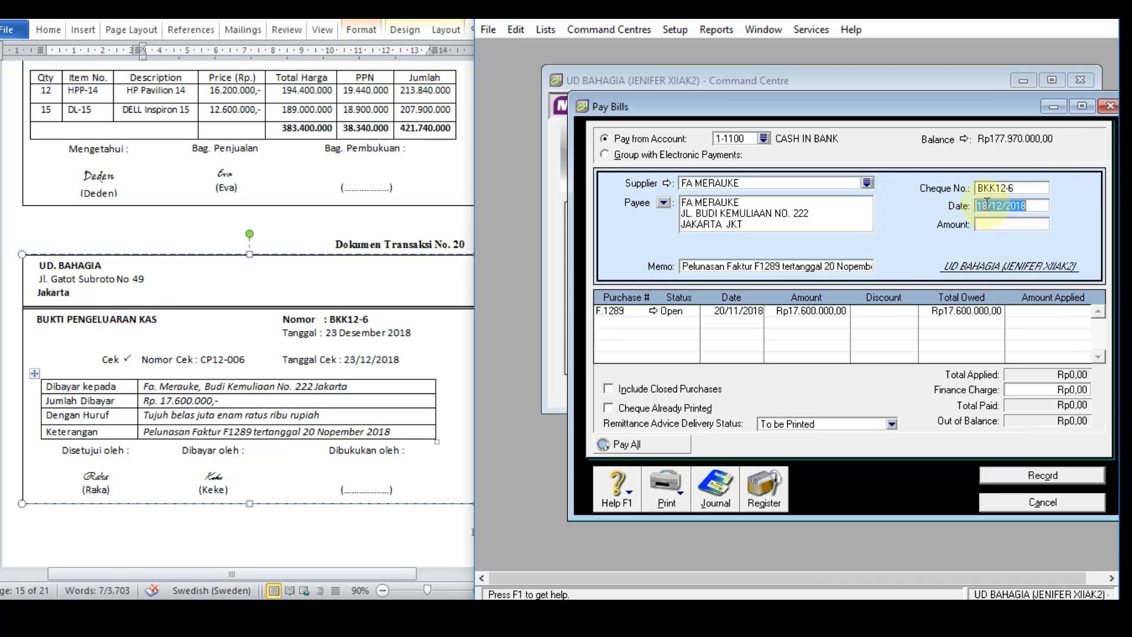
{"action": "double_click", "coordinate": [984, 206]}
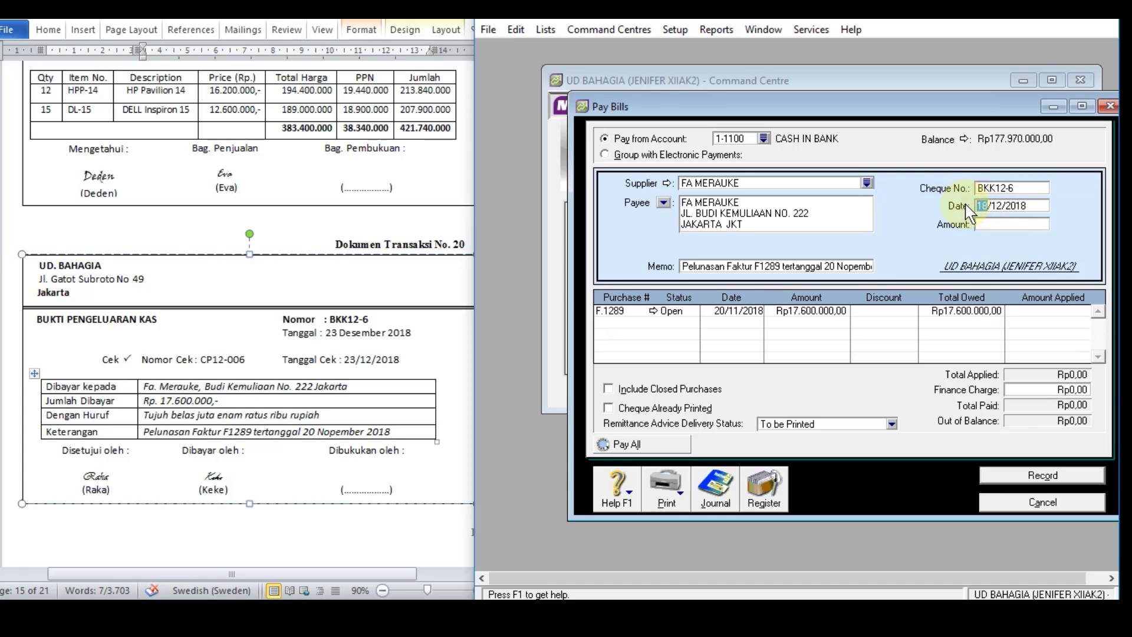
{"action": "type", "text": "23"}
{"action": "key", "text": "Tab"}
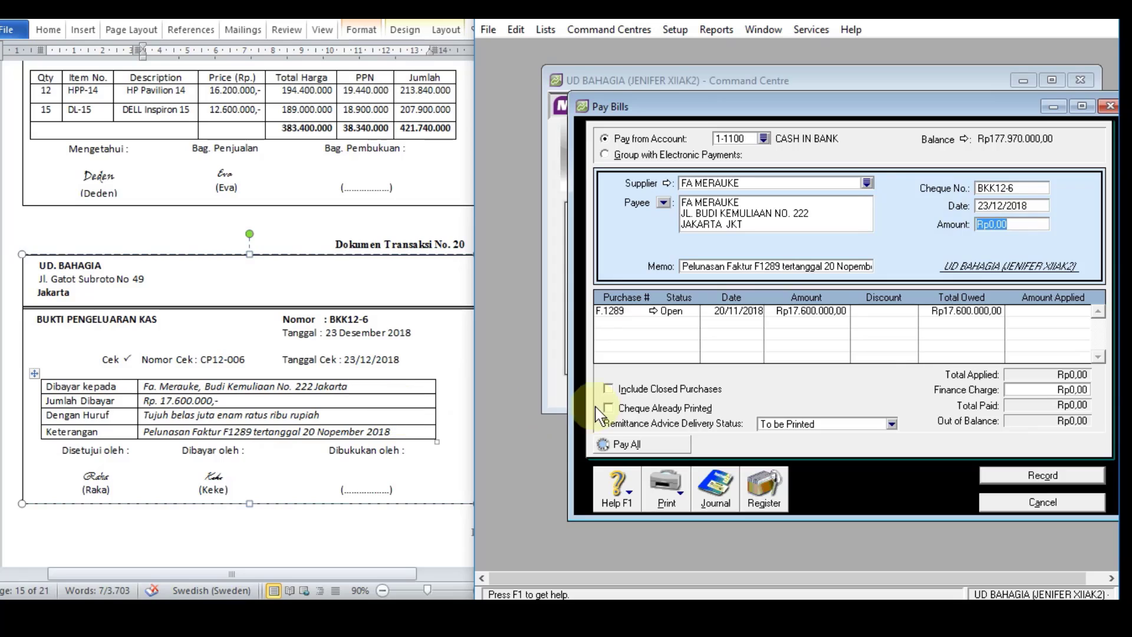
Step: Set the payment amount to Rp17.600.000 and apply it in full to purchase F.1289
{"action": "type", "text": "17"}
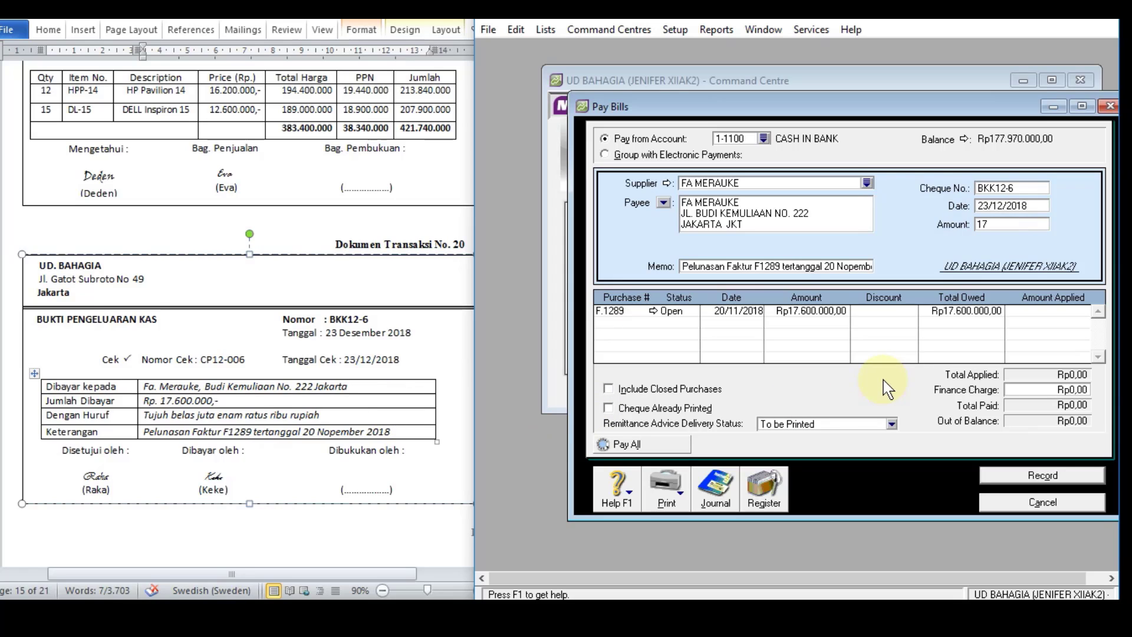
{"action": "type", "text": ".600.000,00"}
{"action": "key", "text": "Tab"}
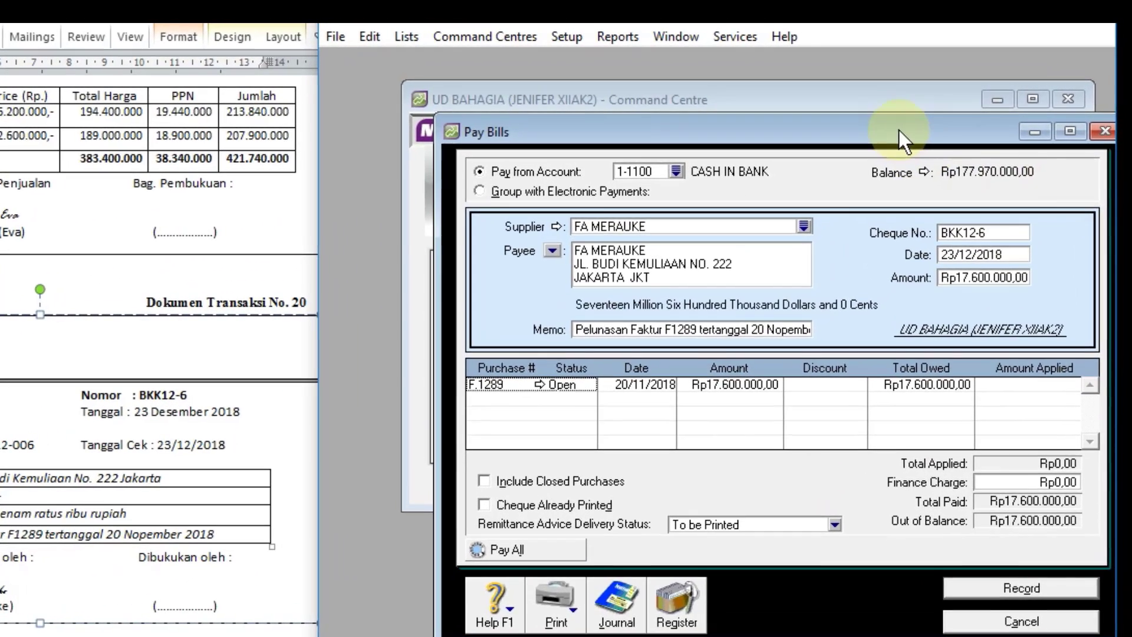
{"action": "left_click_drag", "start_coordinate": [899, 130], "coordinate": [818, 98]}
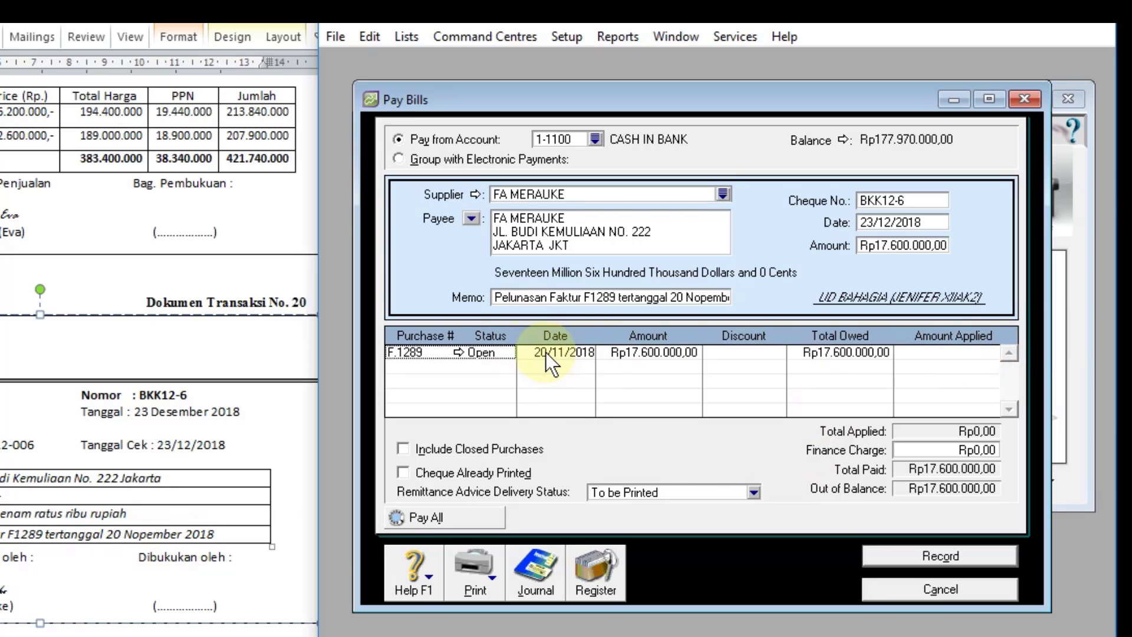
{"action": "left_click", "coordinate": [909, 352]}
{"action": "key", "text": "Tab"}
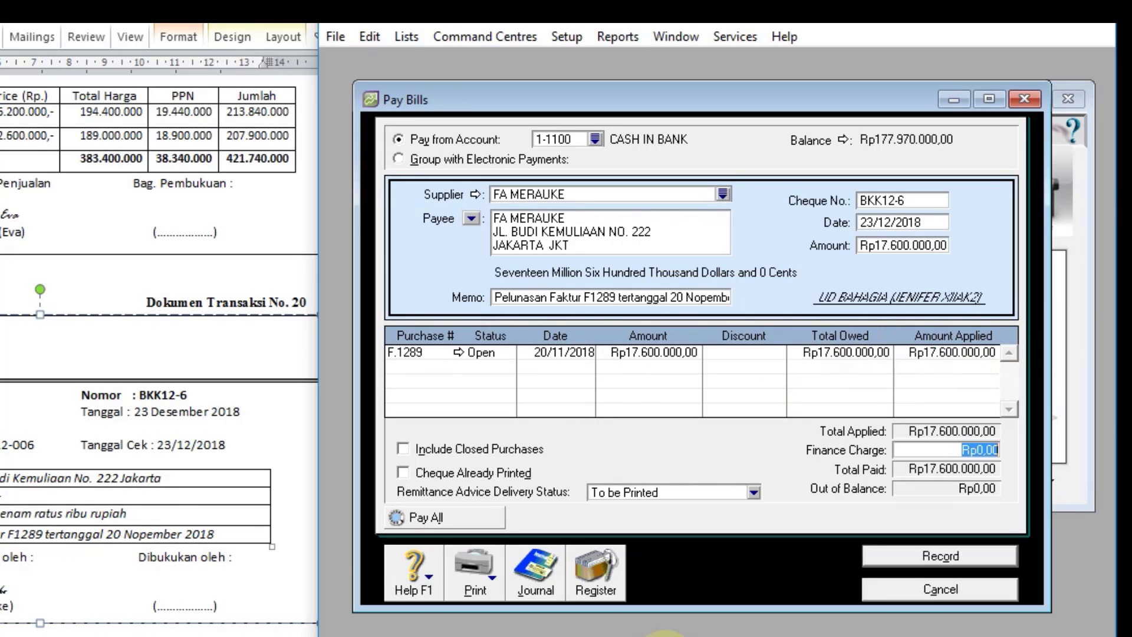
{"action": "key", "text": "Tab"}
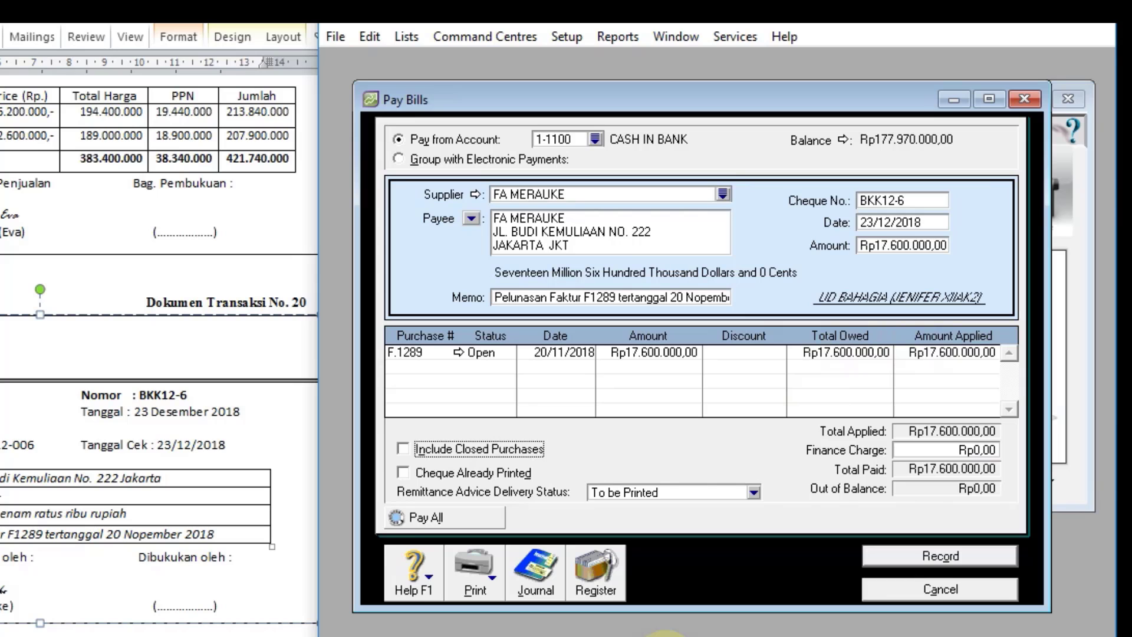
Step: Review the journal recap of payment BKK12-6 and record the payment
{"action": "key", "text": "ctrl+r"}
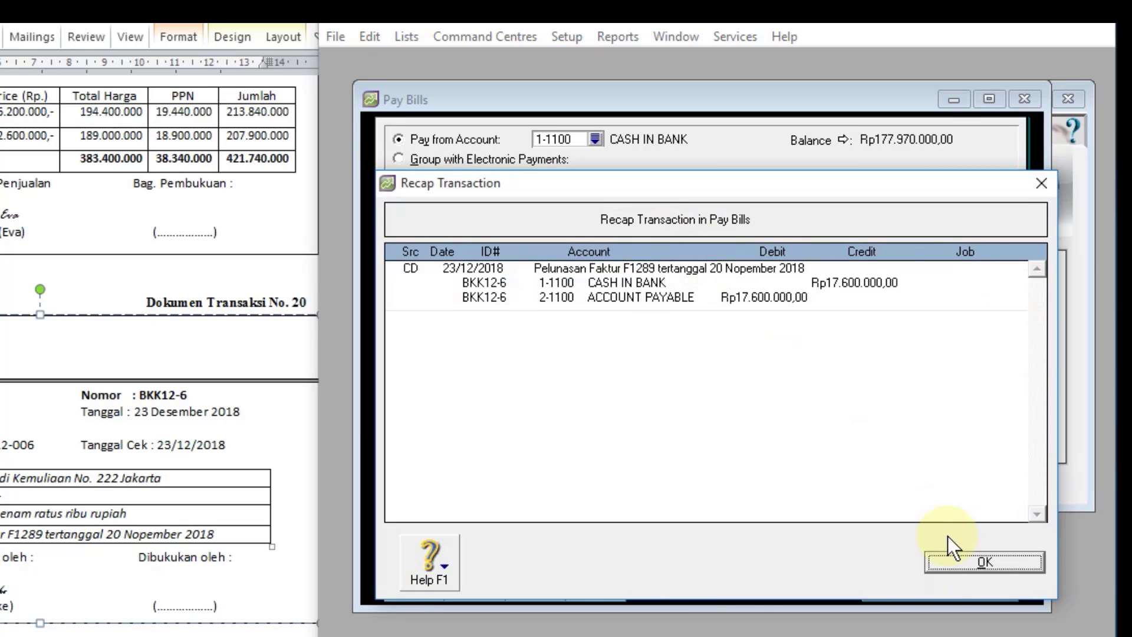
{"action": "left_click", "coordinate": [947, 567]}
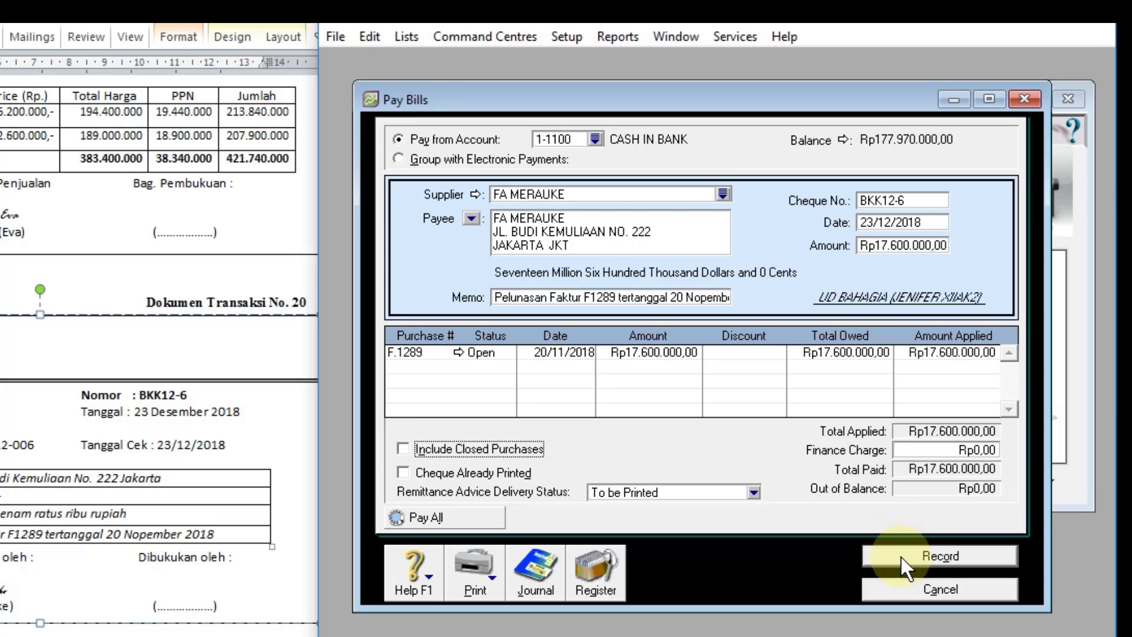
{"action": "left_click", "coordinate": [901, 558]}
Step: Check the entry for payment BKK12-6 to FA MERAUKE in the disbursements transaction journal
{"action": "left_click", "coordinate": [558, 579]}
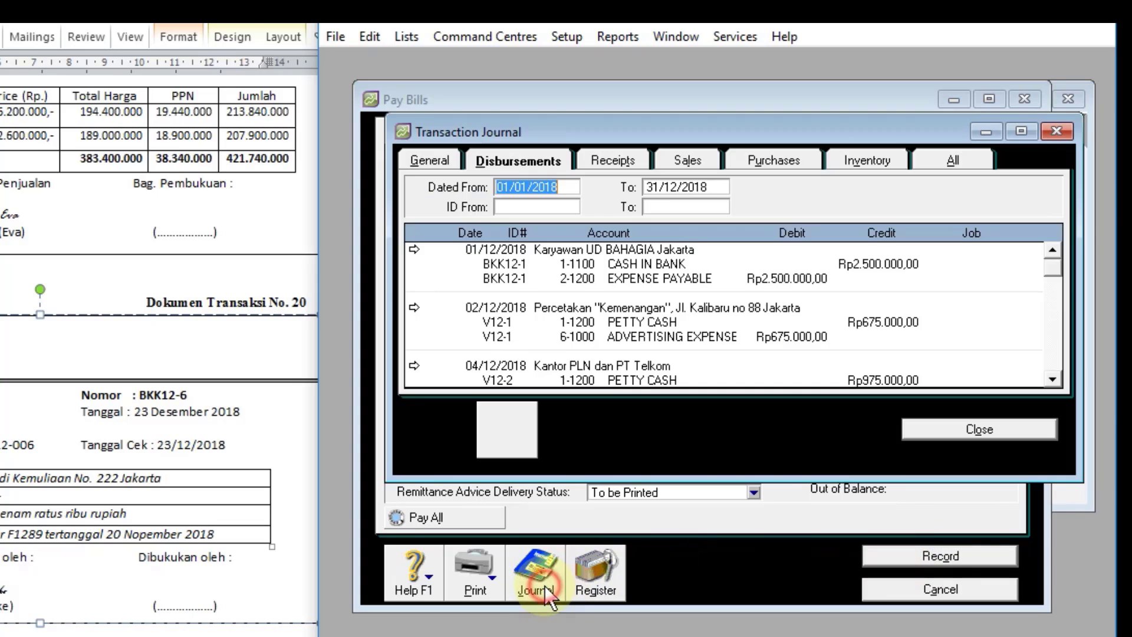
{"action": "scroll", "coordinate": [877, 351], "scroll_direction": "down", "scroll_amount": 5}
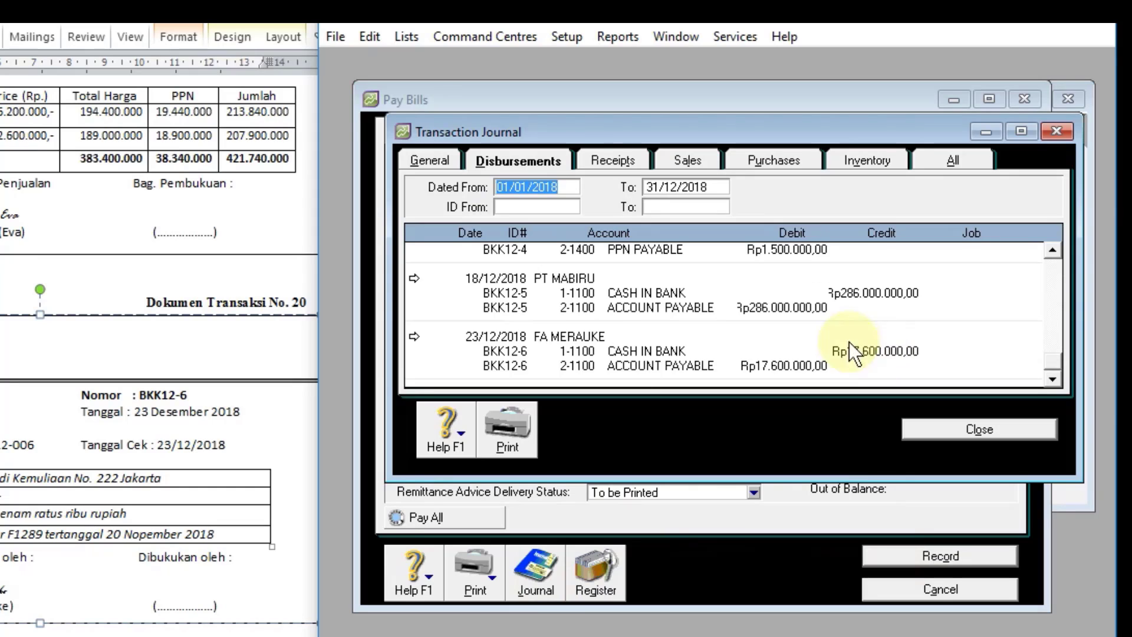
{"action": "left_click", "coordinate": [958, 437]}
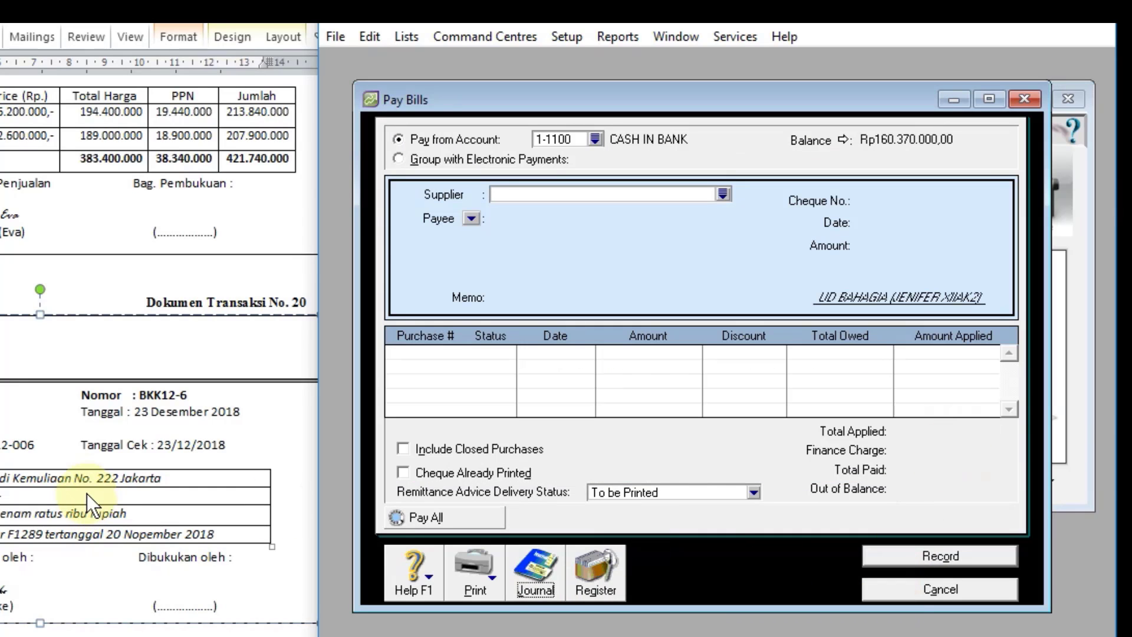
Step: Leave Pay Bills and start a customer receipt into account 1-1100 for MUTIARA ELEKTONIK, as given in document 21
{"action": "scroll", "coordinate": [89, 496], "scroll_direction": "down", "scroll_amount": 10}
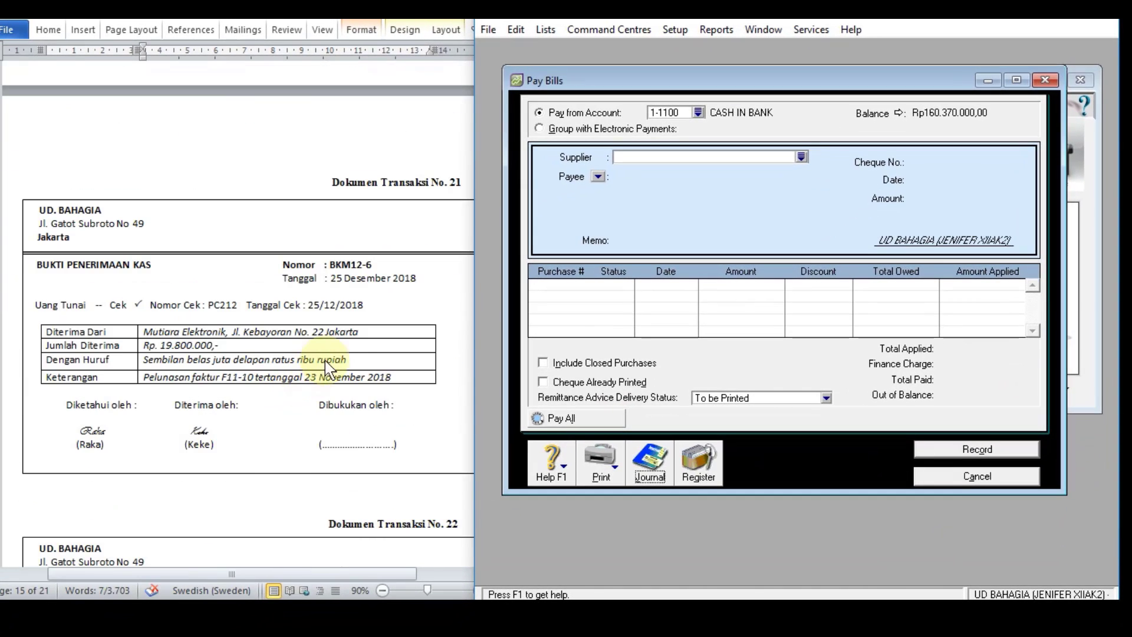
{"action": "left_click", "coordinate": [928, 475]}
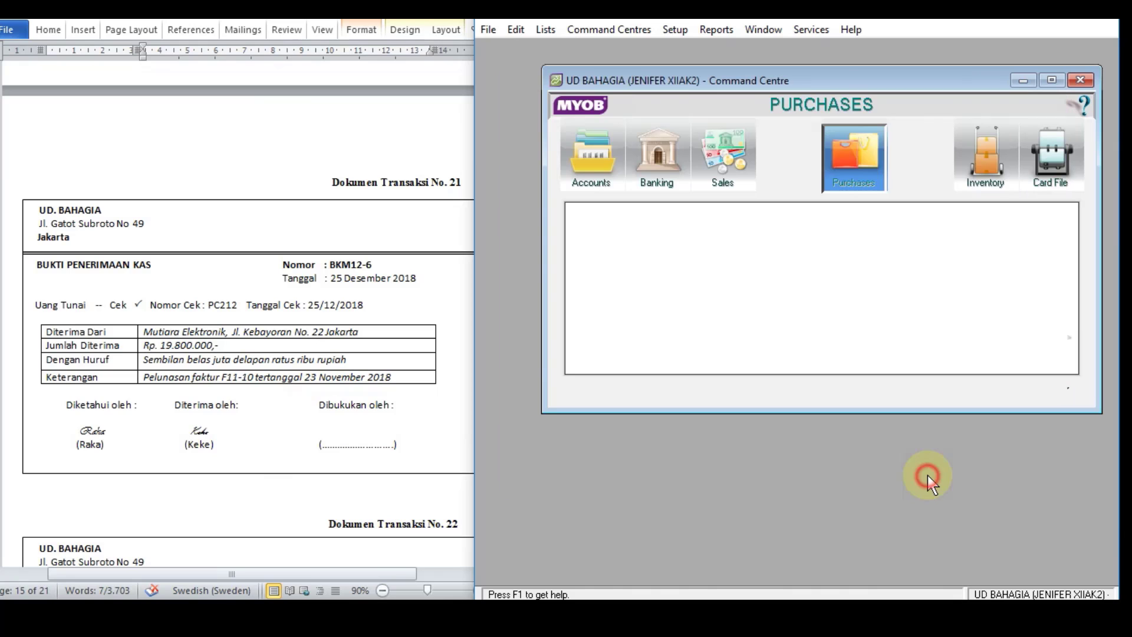
{"action": "left_click", "coordinate": [723, 162]}
{"action": "left_click", "coordinate": [965, 260]}
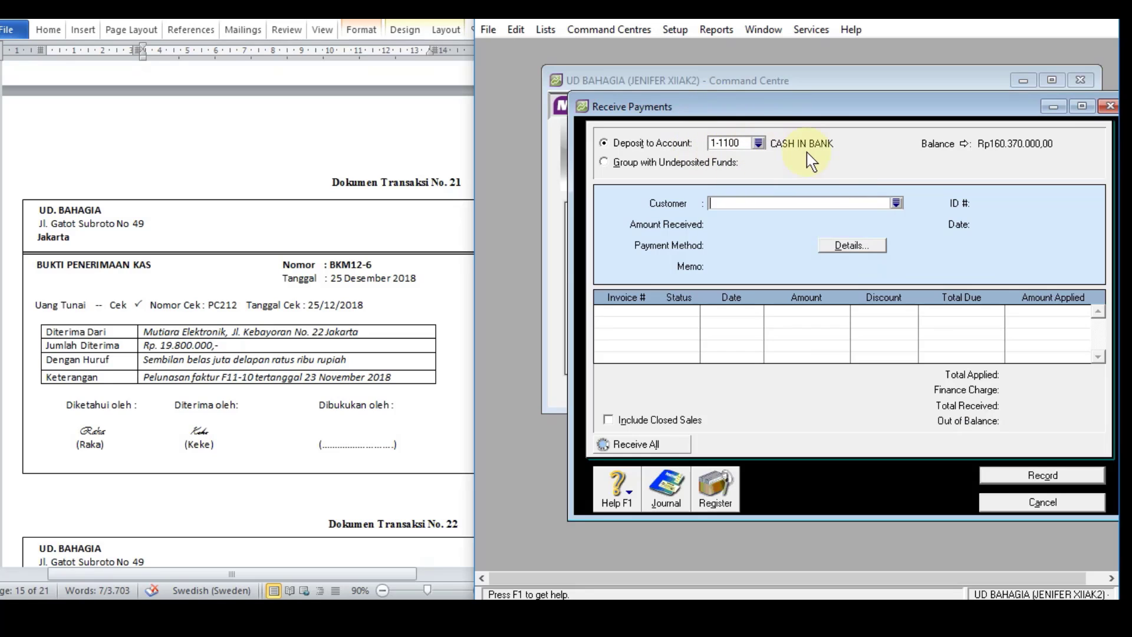
{"action": "left_click", "coordinate": [896, 204]}
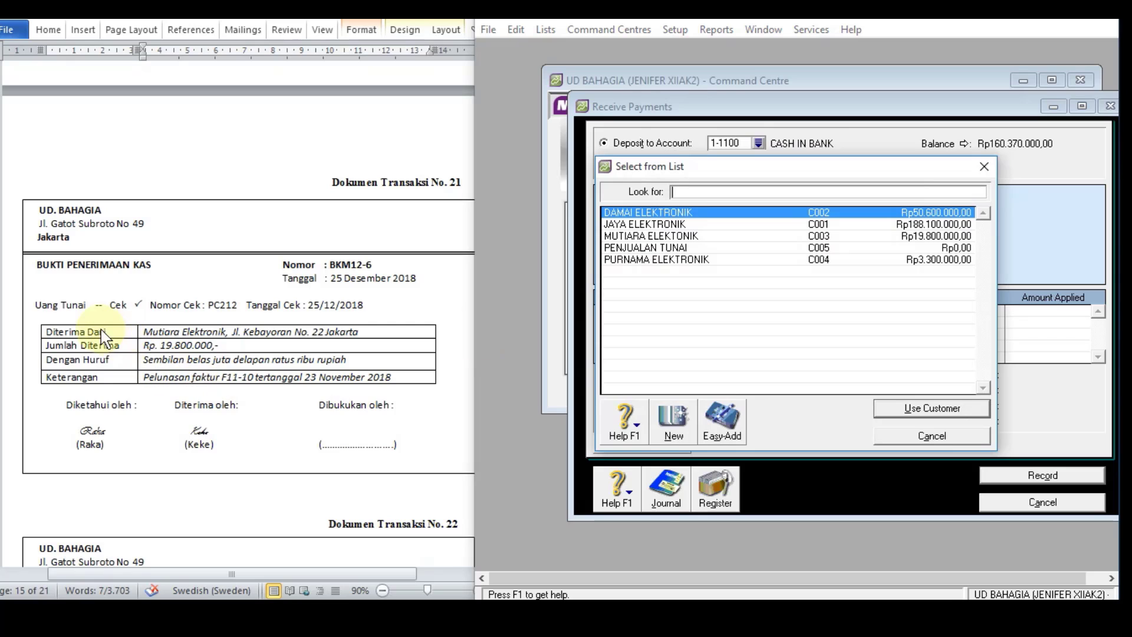
{"action": "double_click", "coordinate": [708, 236]}
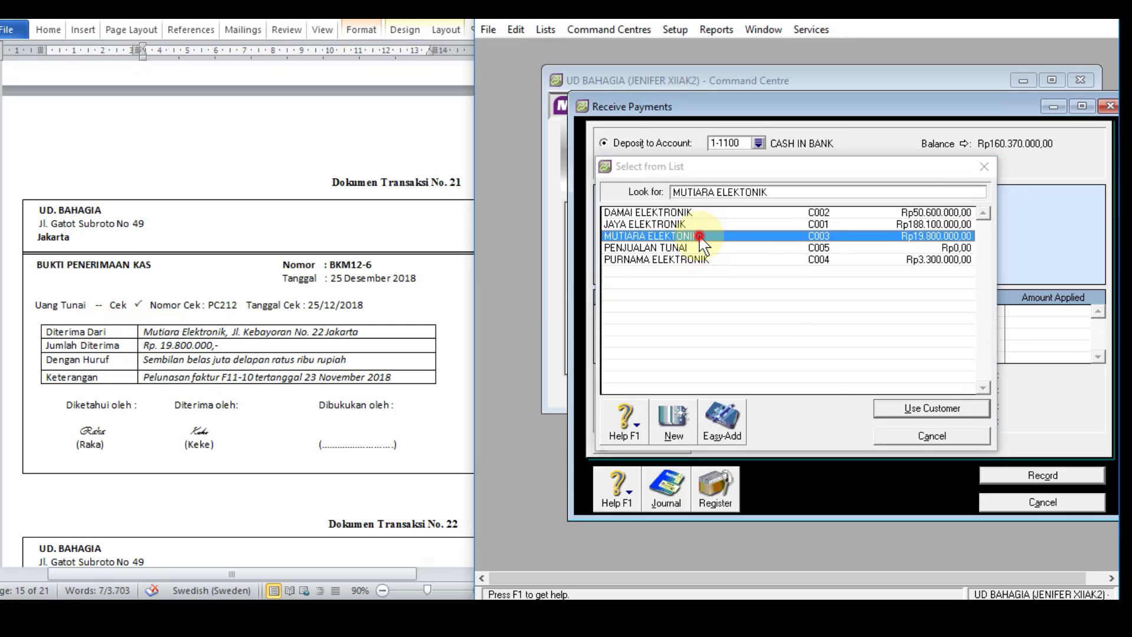
Step: Set the amount received to Rp19.800.000 and the payment method to Cheque
{"action": "left_click", "coordinate": [731, 225]}
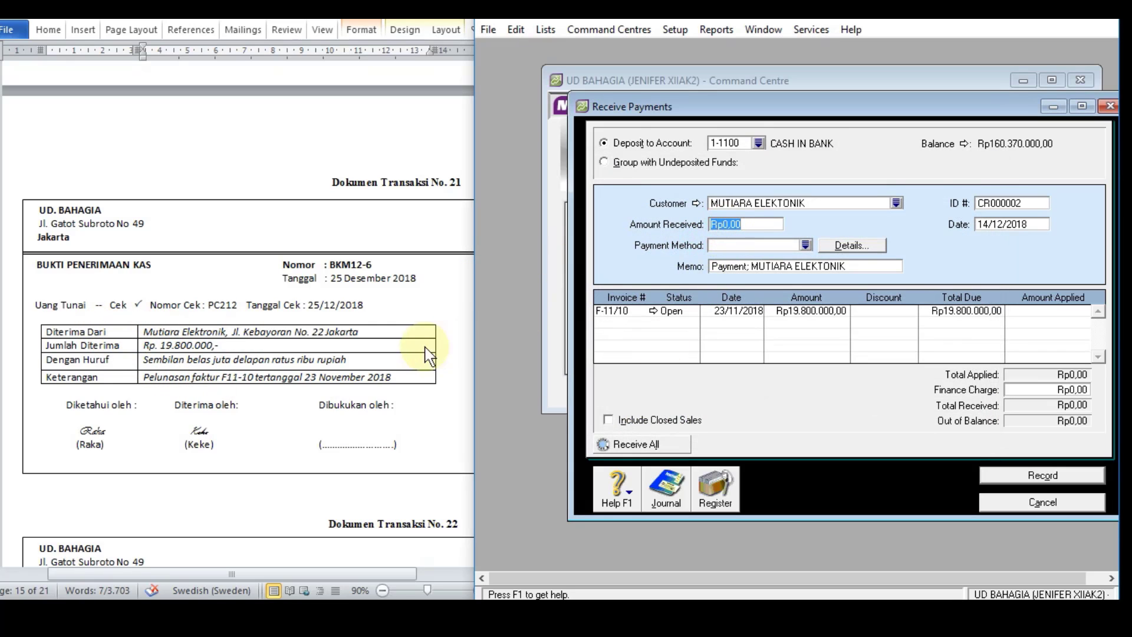
{"action": "type", "text": "19800000"}
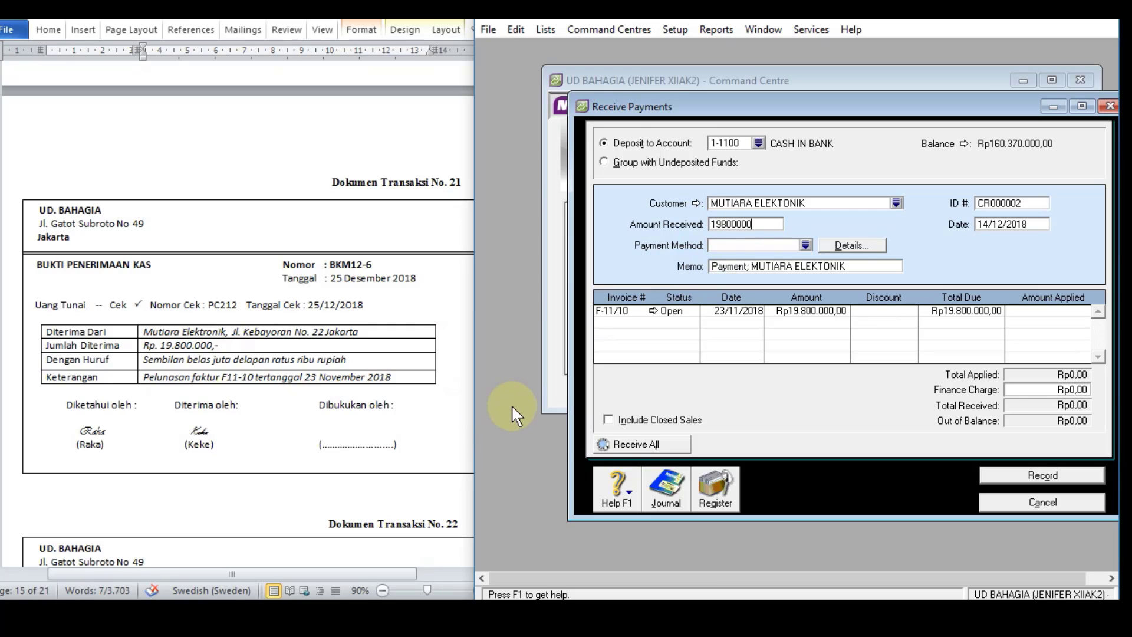
{"action": "key", "text": "Tab"}
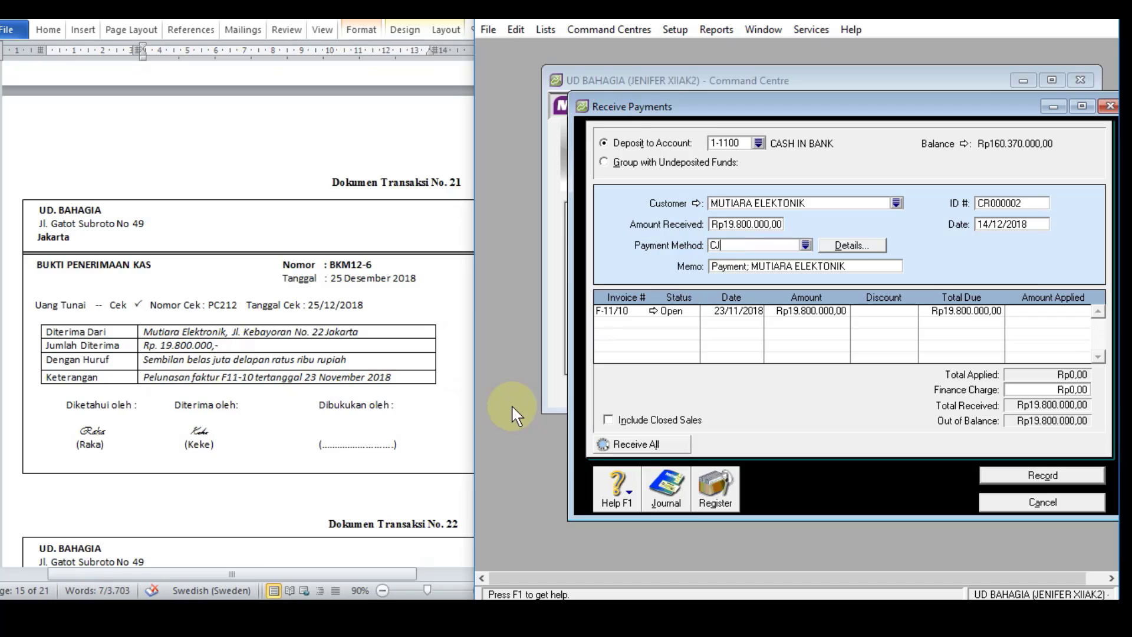
{"action": "type", "text": "Cheque"}
{"action": "key", "text": "Tab"}
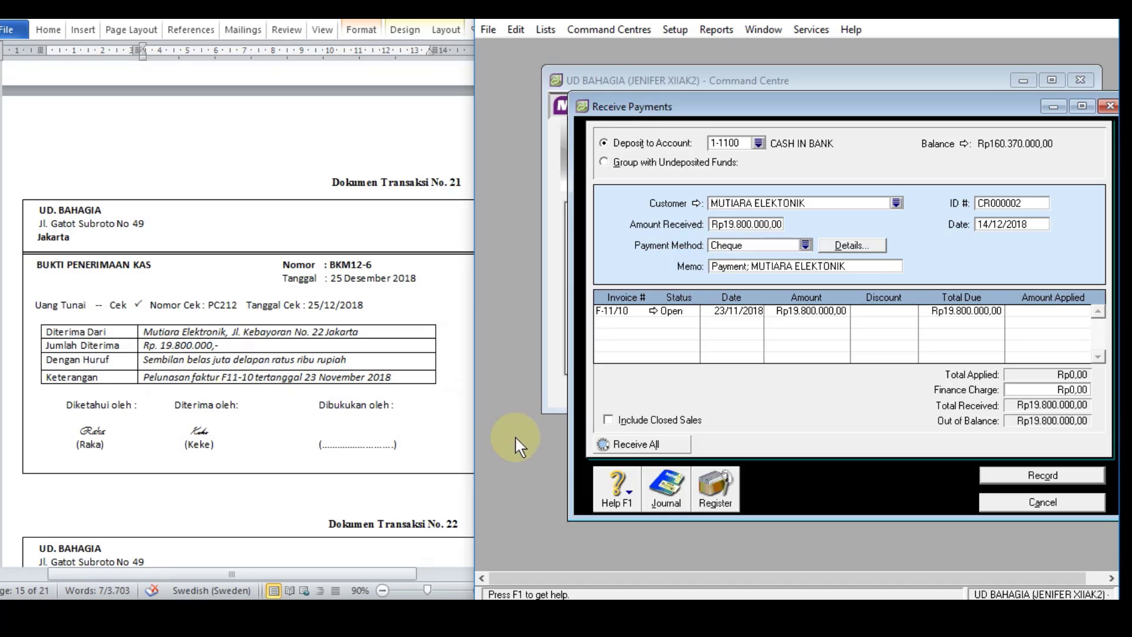
Step: Copy "Pelunasan faktur F11-10 tertanggal 23 November 2018" from document 21 in Word and use it as the receipt's memo
{"action": "left_click", "coordinate": [853, 266]}
{"action": "left_click", "coordinate": [198, 378]}
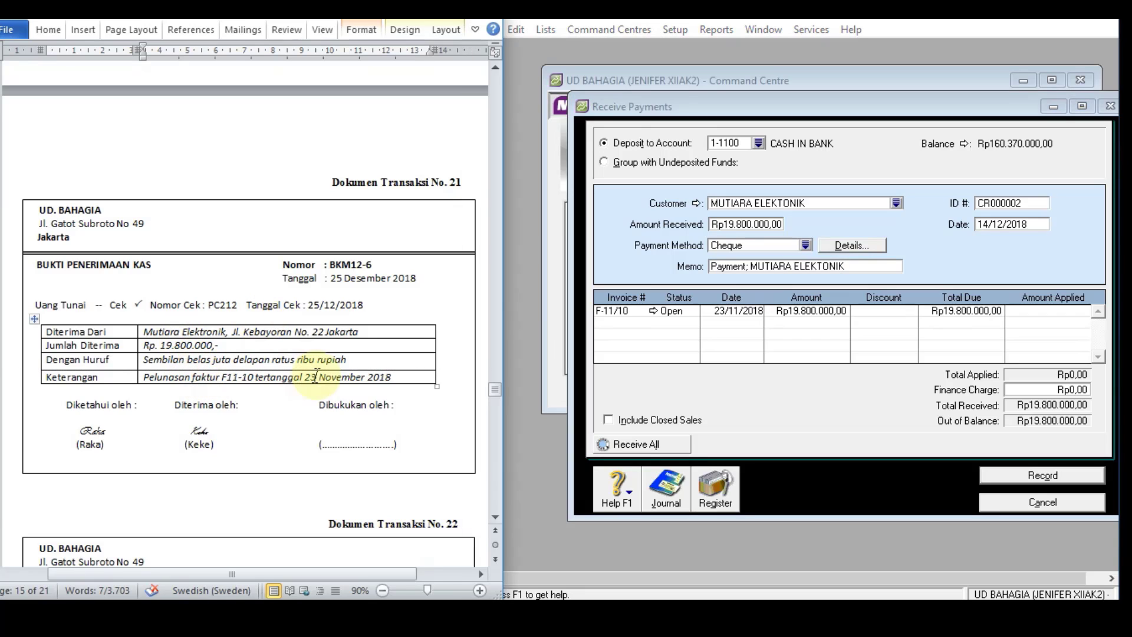
{"action": "left_click_drag", "start_coordinate": [393, 378], "coordinate": [148, 370]}
{"action": "key", "text": "ctrl+c"}
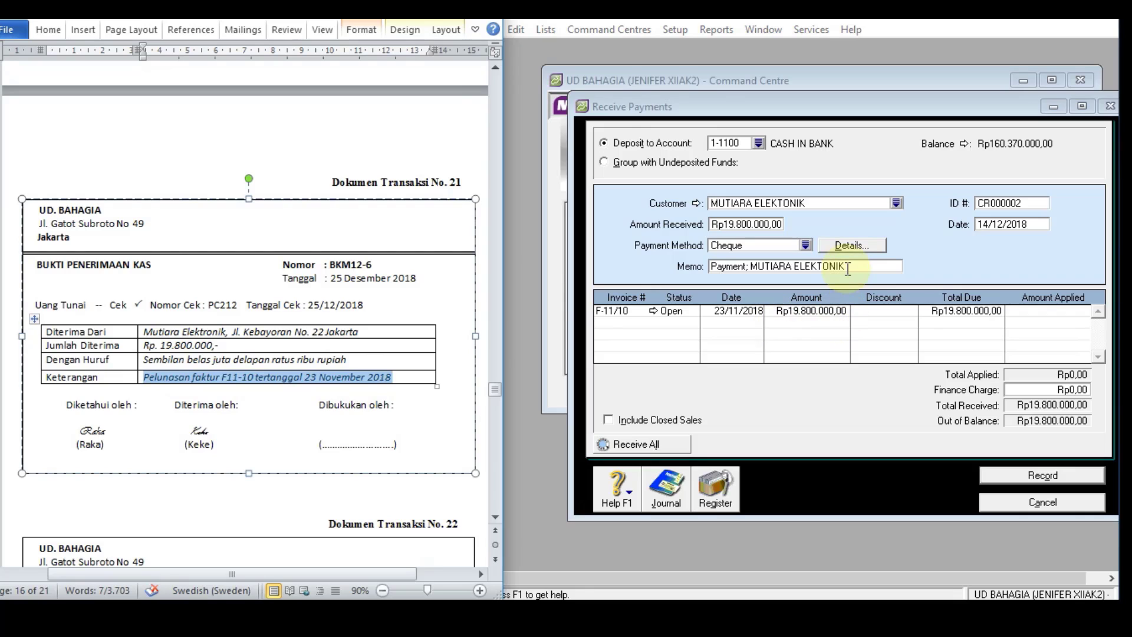
{"action": "left_click", "coordinate": [849, 267]}
{"action": "key", "text": "ctrl+v"}
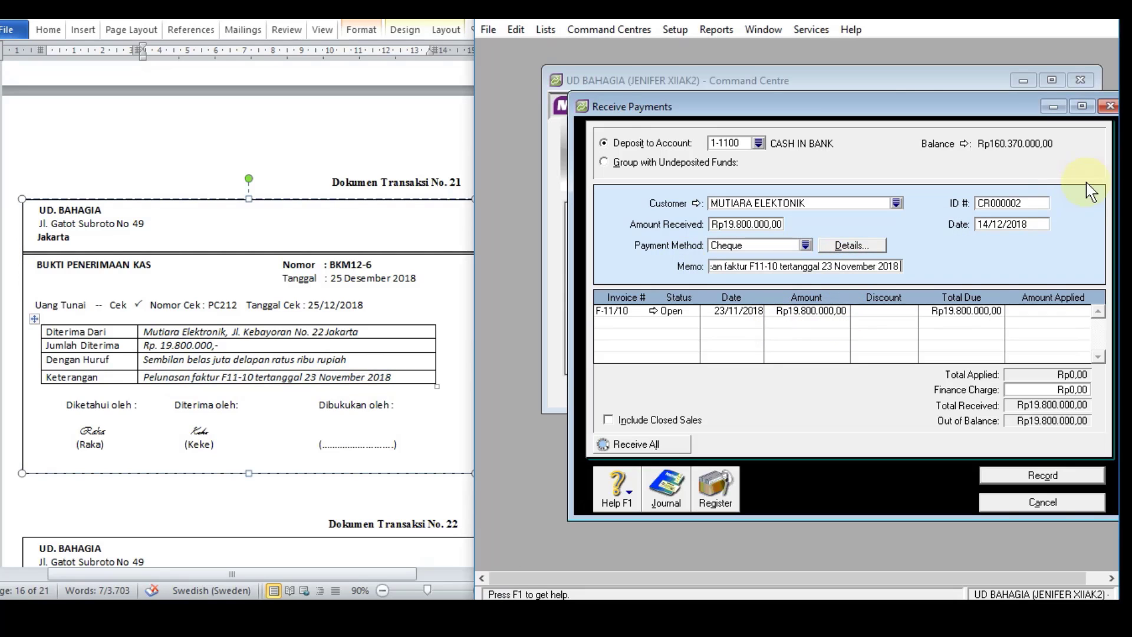
Step: Set the receipt's ID number to BKM12-6 and its date to 25/12/2018
{"action": "left_click", "coordinate": [1040, 202]}
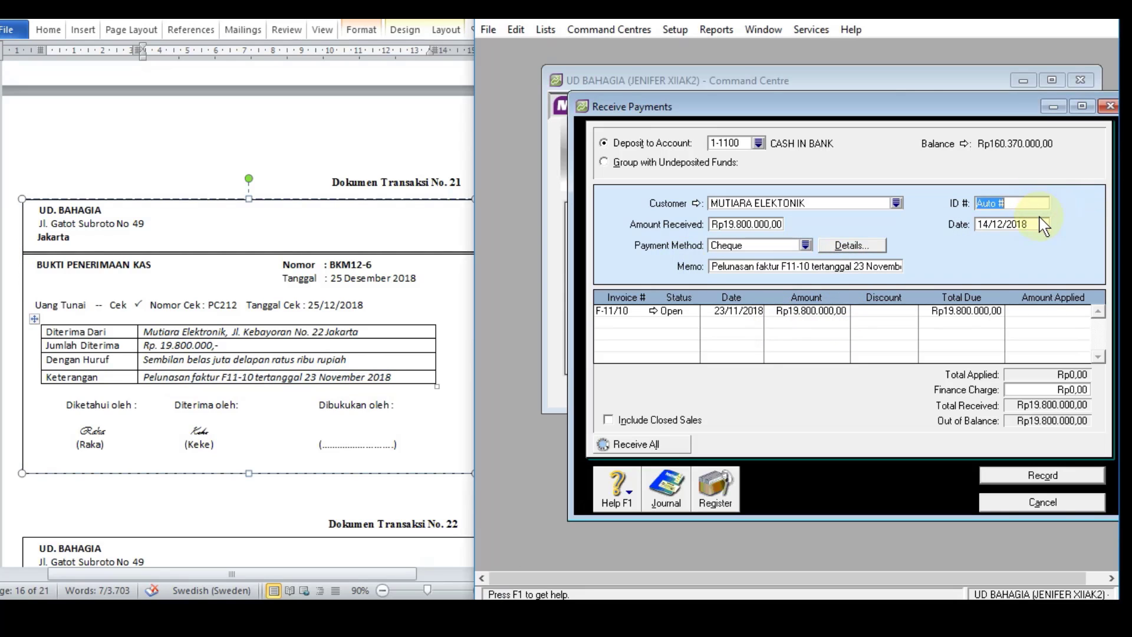
{"action": "type", "text": "BKM12-6"}
{"action": "left_click", "coordinate": [988, 224]}
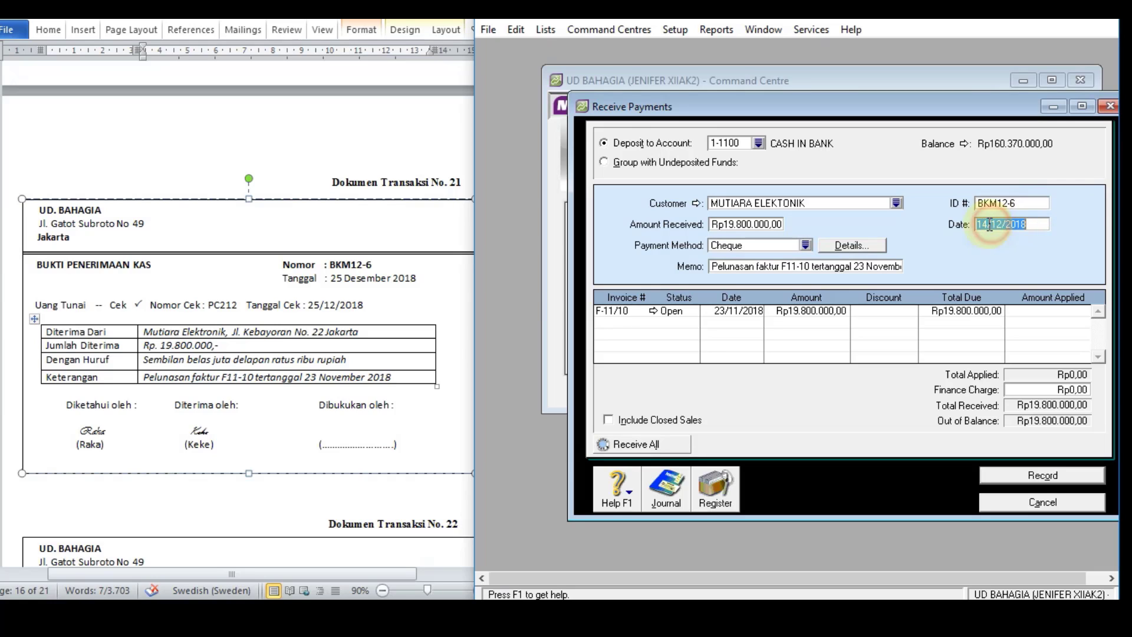
{"action": "key", "text": "BackSpace"}
{"action": "key", "text": "BackSpace"}
{"action": "type", "text": "25"}
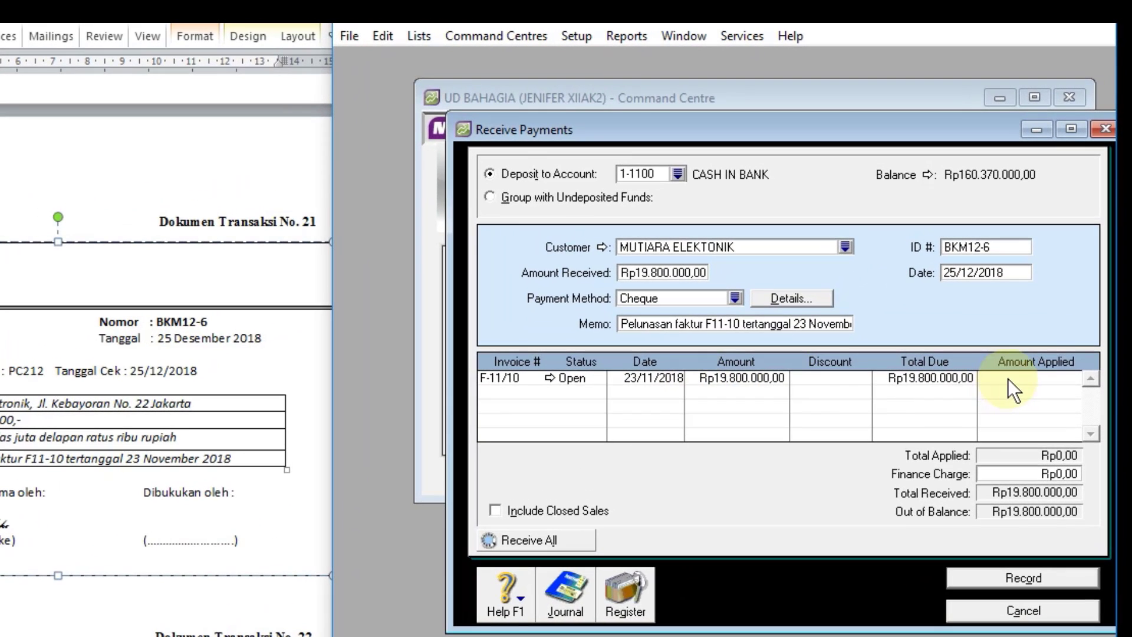
Step: Apply the full Rp19.800.000 to invoice F-11/10
{"action": "left_click", "coordinate": [1031, 312]}
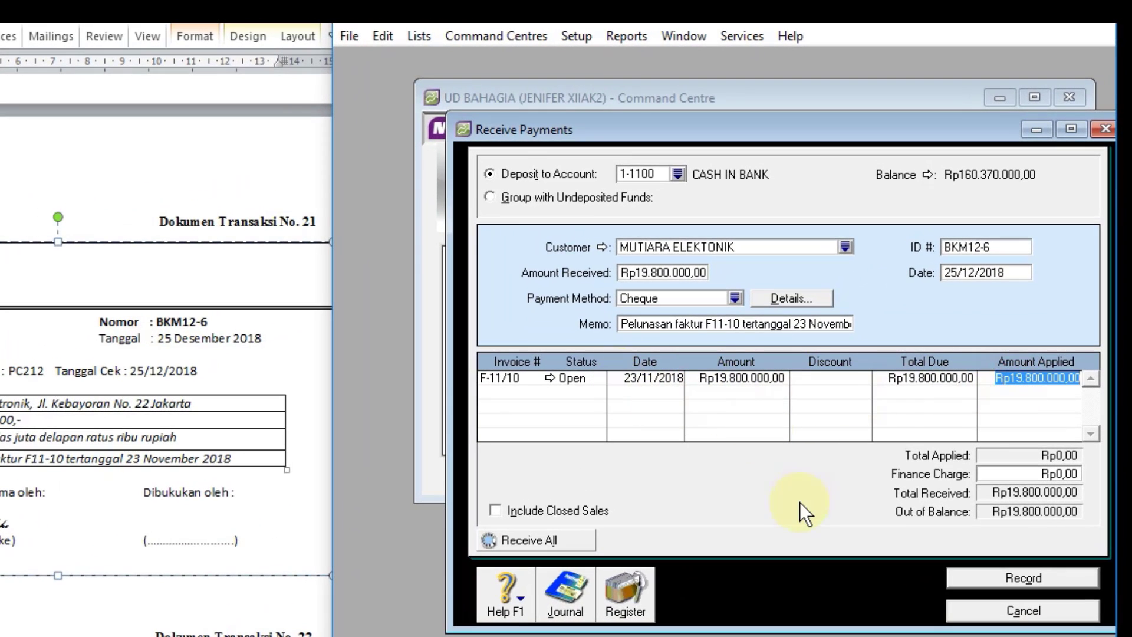
{"action": "key", "text": "Tab"}
{"action": "key", "text": "Tab"}
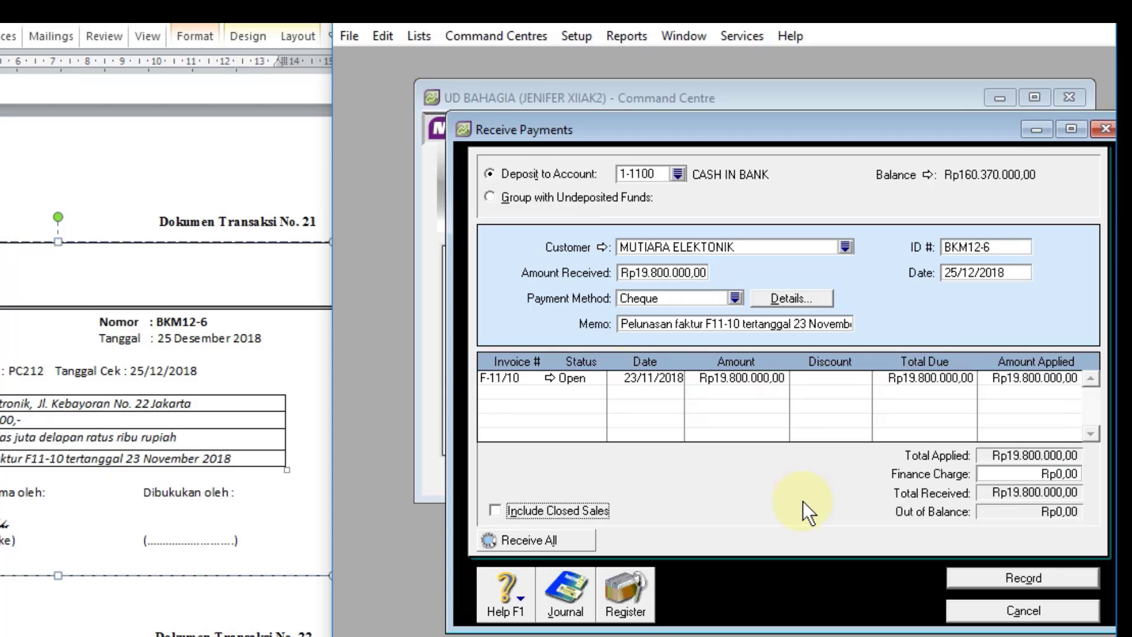
Step: Review the journal recap of receipt BKM12-6 and record the receipt
{"action": "key", "text": "ctrl+r"}
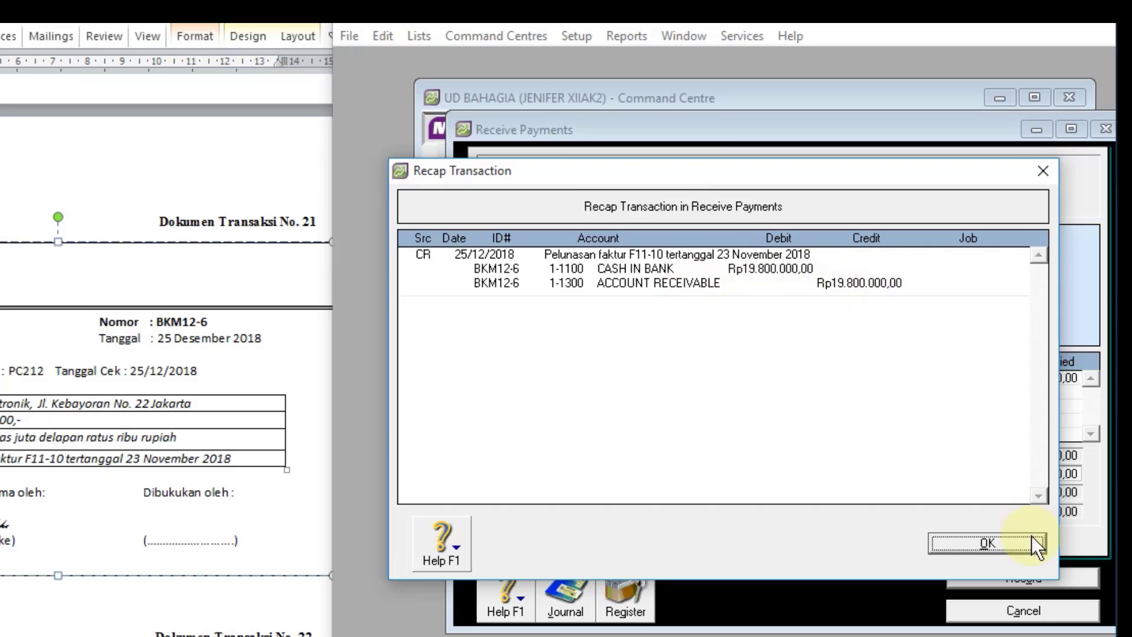
{"action": "left_click", "coordinate": [1006, 542]}
{"action": "left_click", "coordinate": [998, 578]}
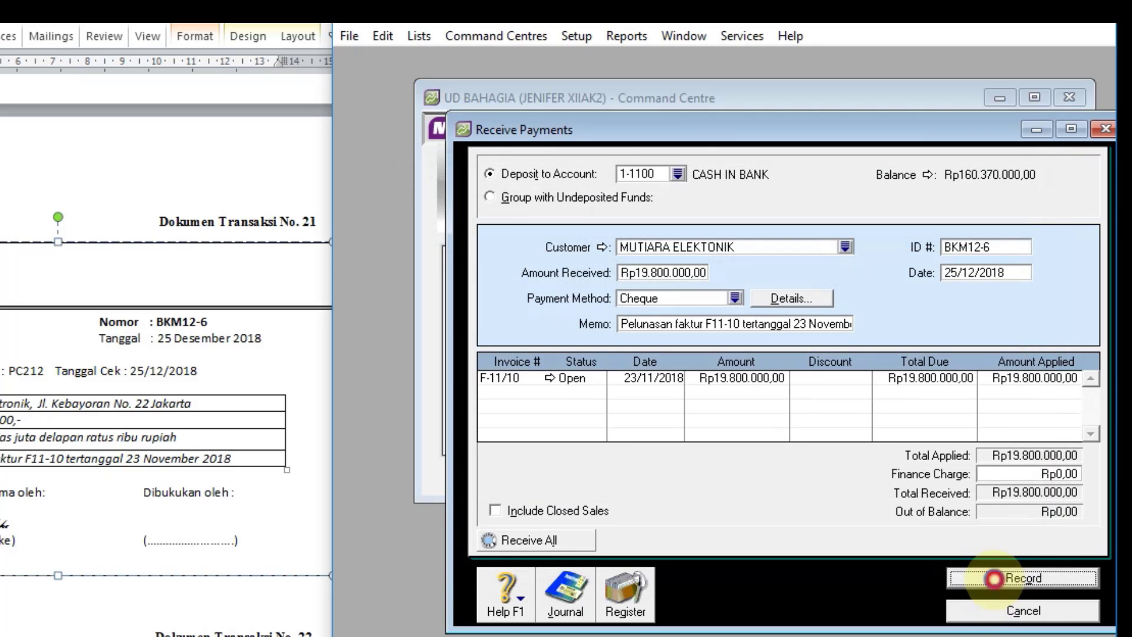
Step: Check the entry for BKM12-6 in the receipts transaction journal and leave Receive Payments
{"action": "left_click", "coordinate": [558, 599]}
{"action": "scroll", "coordinate": [749, 377], "scroll_direction": "down", "scroll_amount": 5}
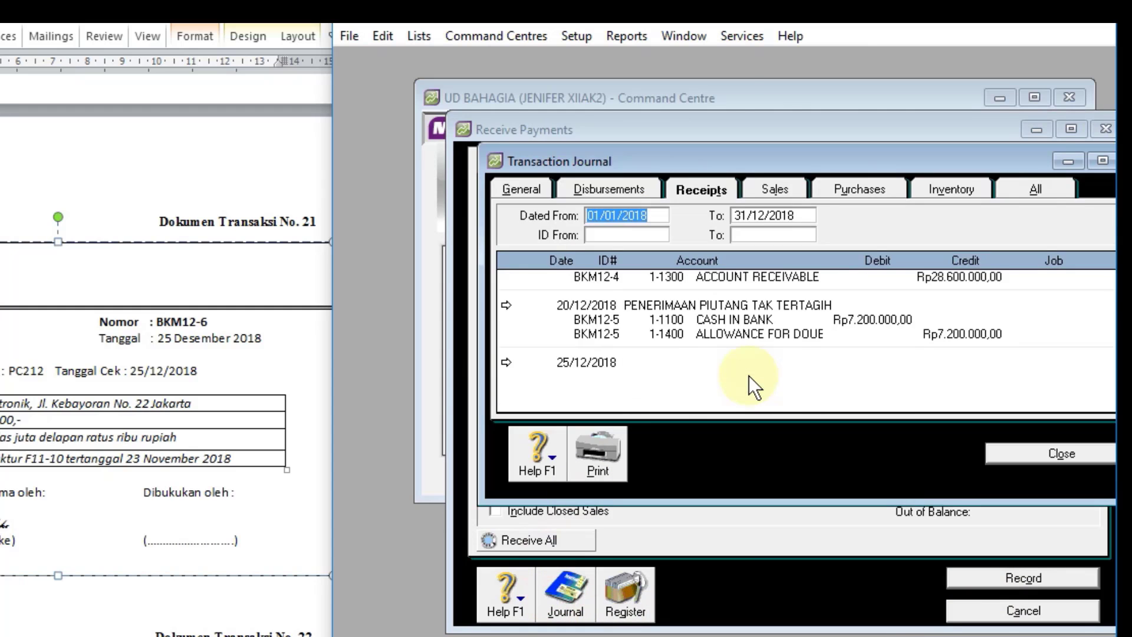
{"action": "left_click", "coordinate": [997, 457]}
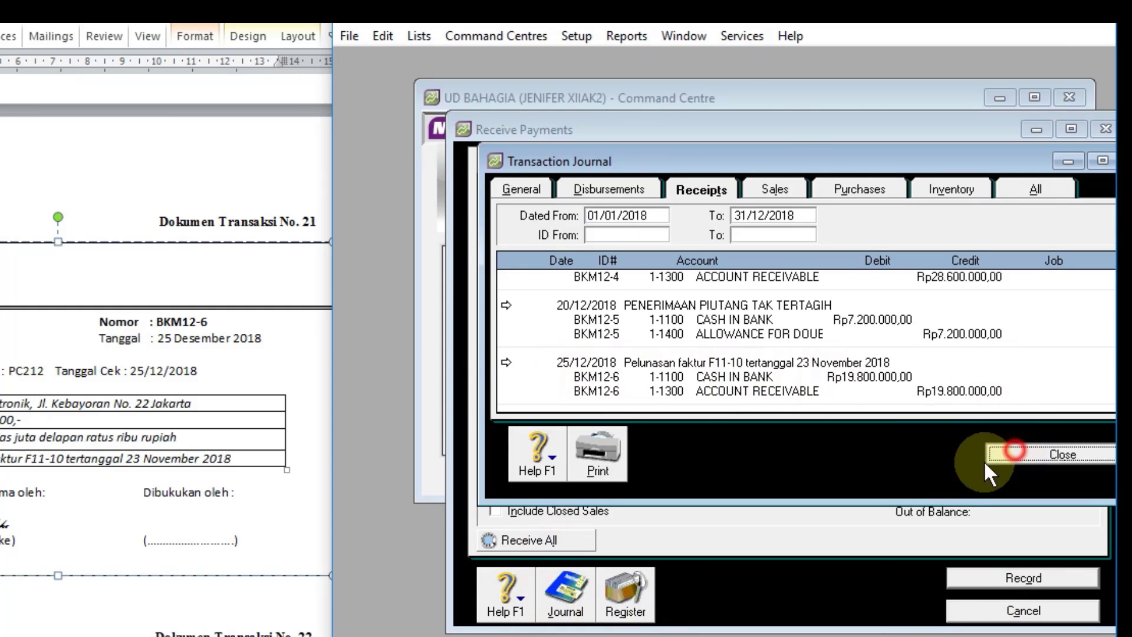
{"action": "left_click", "coordinate": [968, 608]}
Step: Start a Spend Money entry for document 22, paid from account 1-1200 PETTY CASH
{"action": "scroll", "coordinate": [156, 454], "scroll_direction": "down", "scroll_amount": 5}
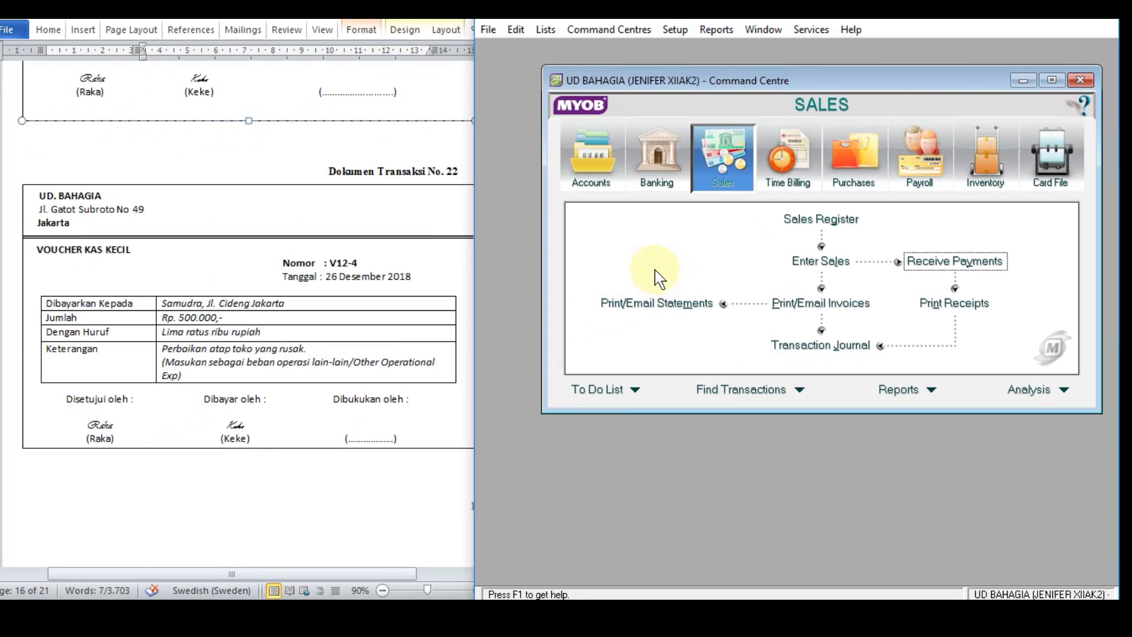
{"action": "left_click", "coordinate": [656, 164]}
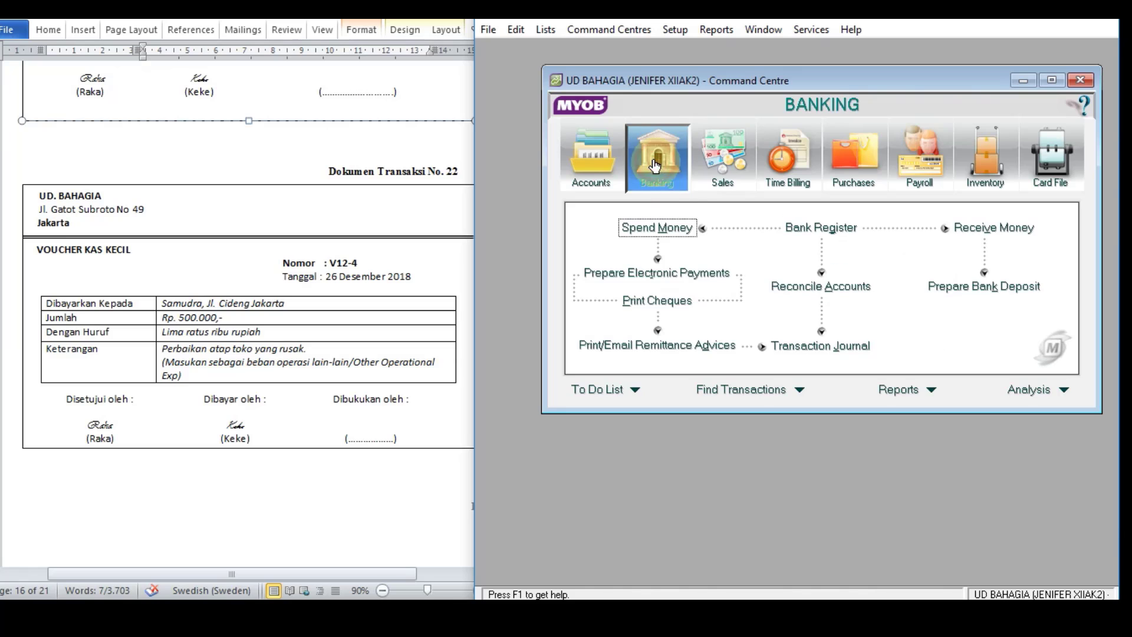
{"action": "left_click", "coordinate": [668, 229]}
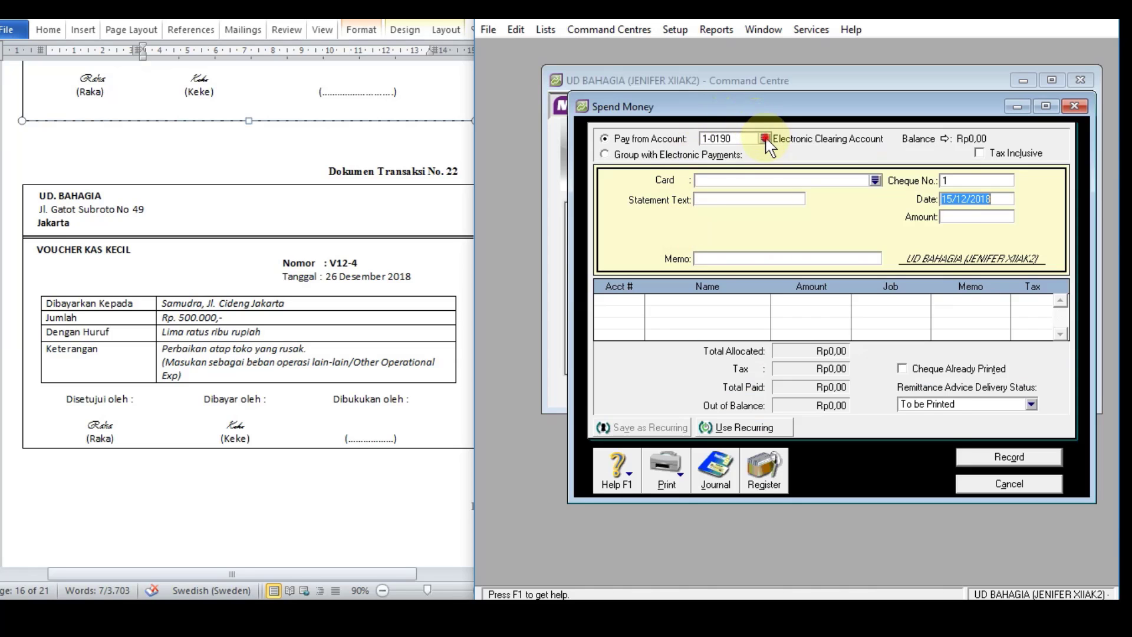
{"action": "left_click", "coordinate": [765, 138]}
{"action": "double_click", "coordinate": [702, 242]}
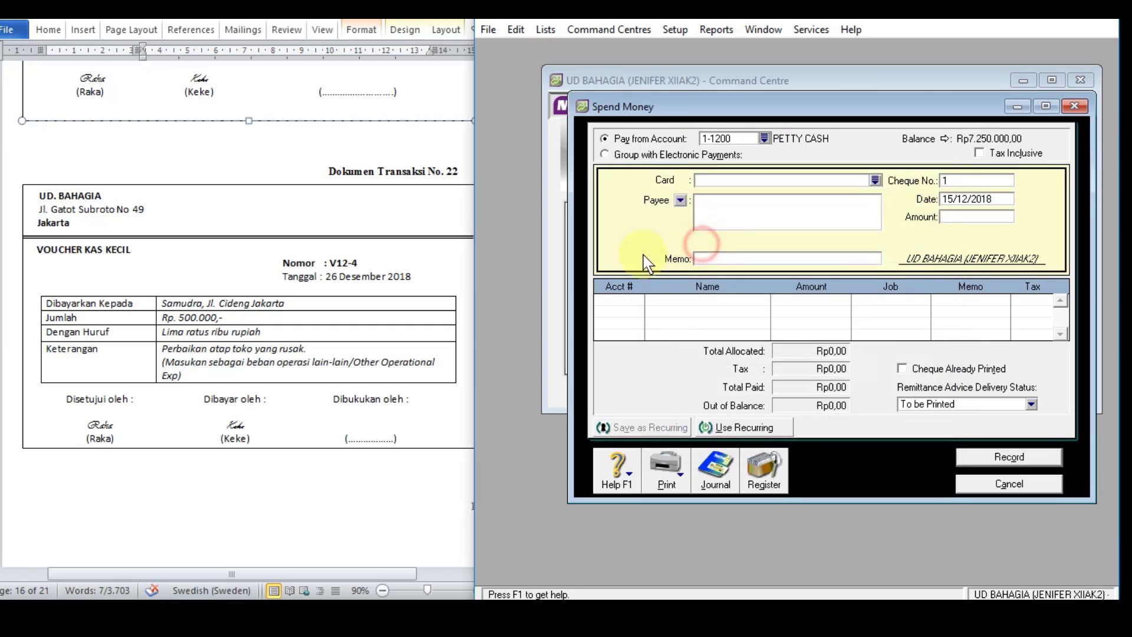
Step: Copy the payee's name and address from document 22 in Word into the payee of the Spend Money entry
{"action": "left_click", "coordinate": [734, 209]}
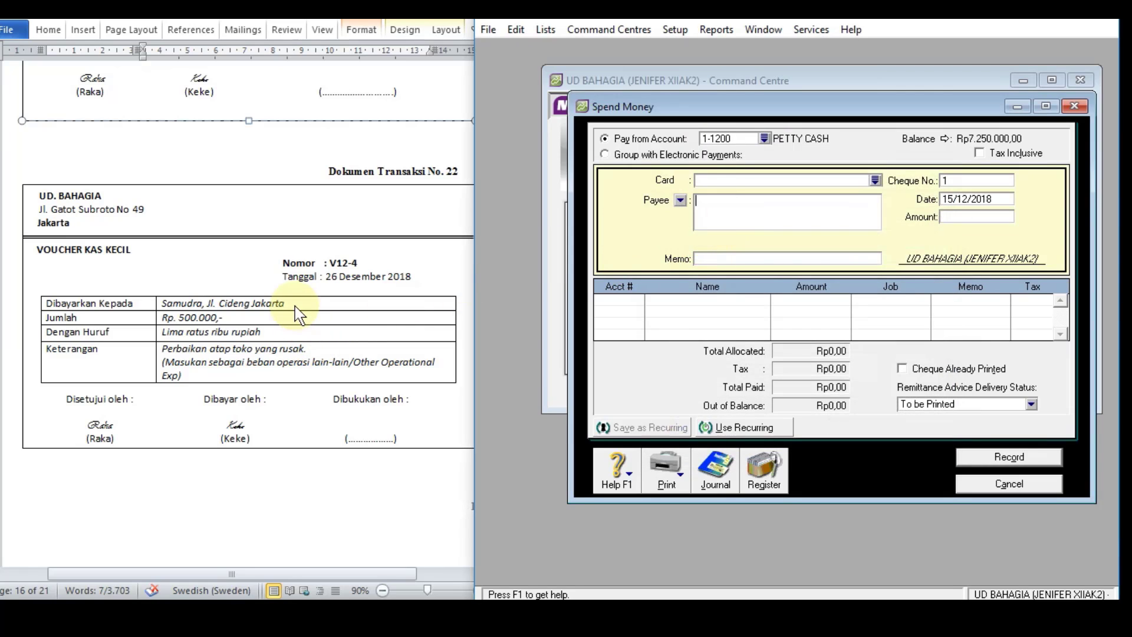
{"action": "left_click", "coordinate": [295, 313]}
{"action": "left_click_drag", "start_coordinate": [285, 303], "coordinate": [158, 303]}
{"action": "key", "text": "ctrl+c"}
{"action": "left_click", "coordinate": [721, 209]}
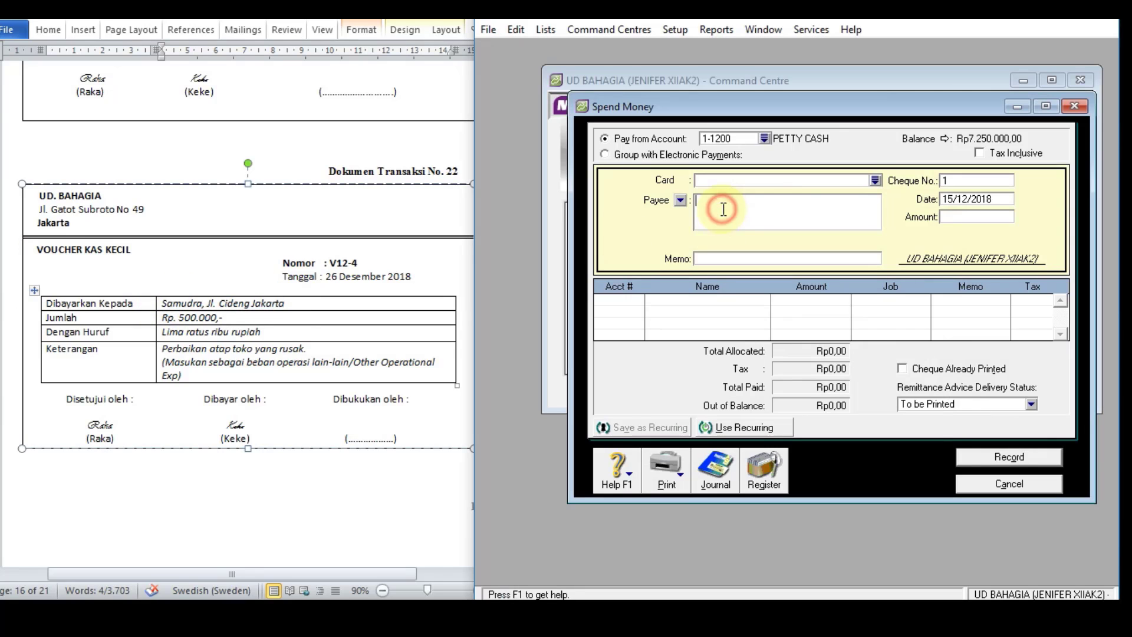
{"action": "key", "text": "ctrl+v"}
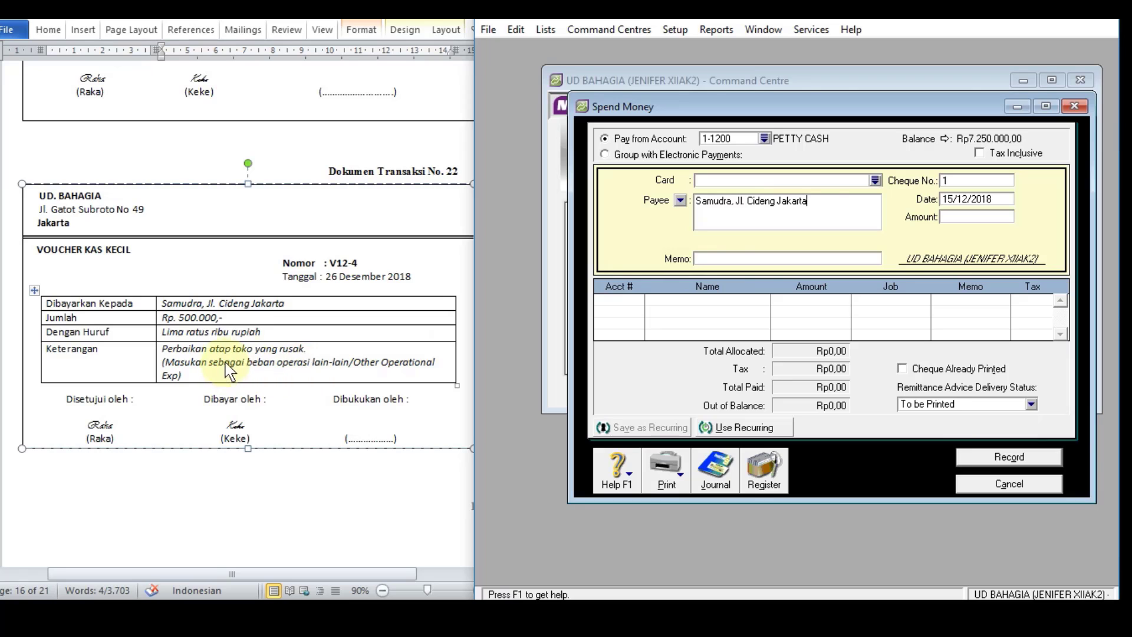
Step: Copy "Perbaikan atap toko yang rusak." from document 22 in Word and use it as the Spend Money entry's memo
{"action": "left_click", "coordinate": [299, 349]}
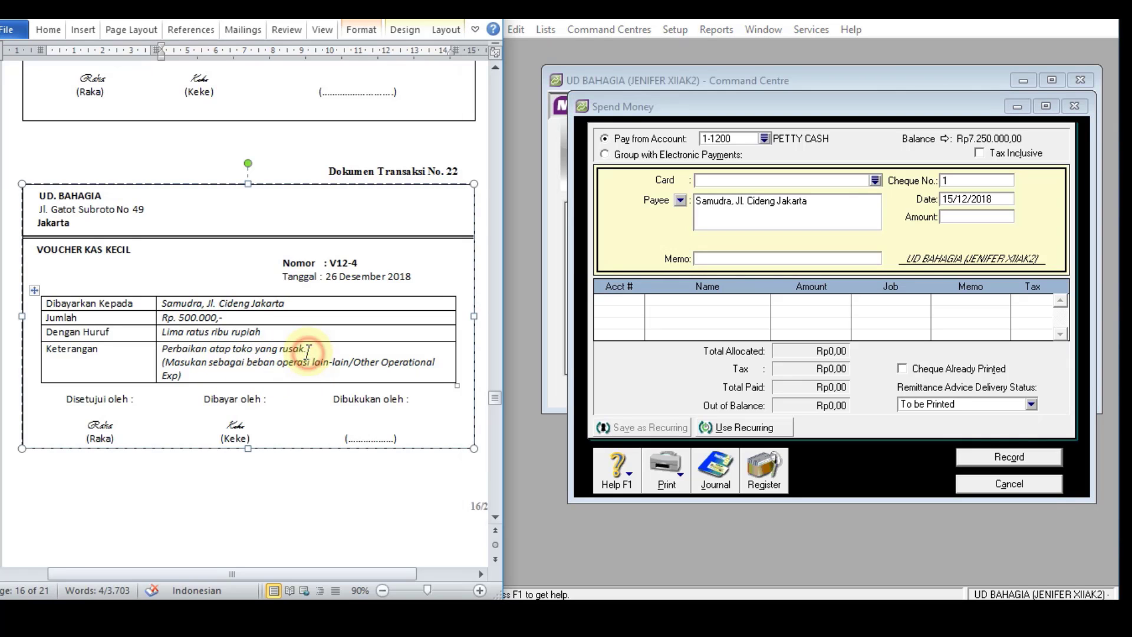
{"action": "left_click_drag", "start_coordinate": [303, 352], "coordinate": [169, 350]}
{"action": "key", "text": "ctrl+c"}
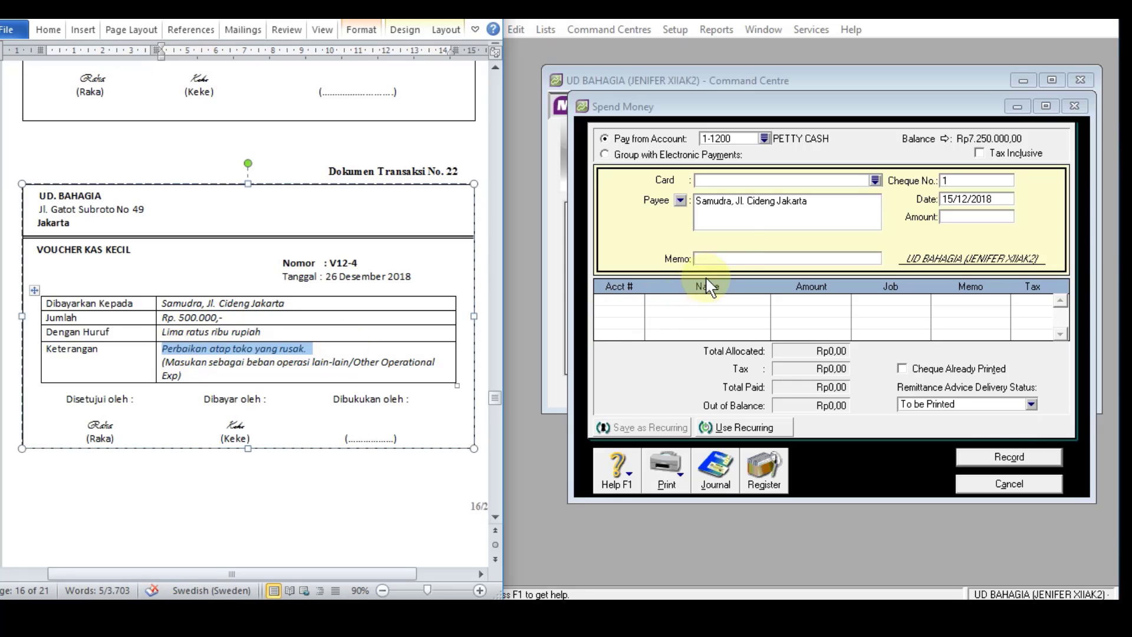
{"action": "left_click", "coordinate": [731, 258]}
{"action": "key", "text": "ctrl+v"}
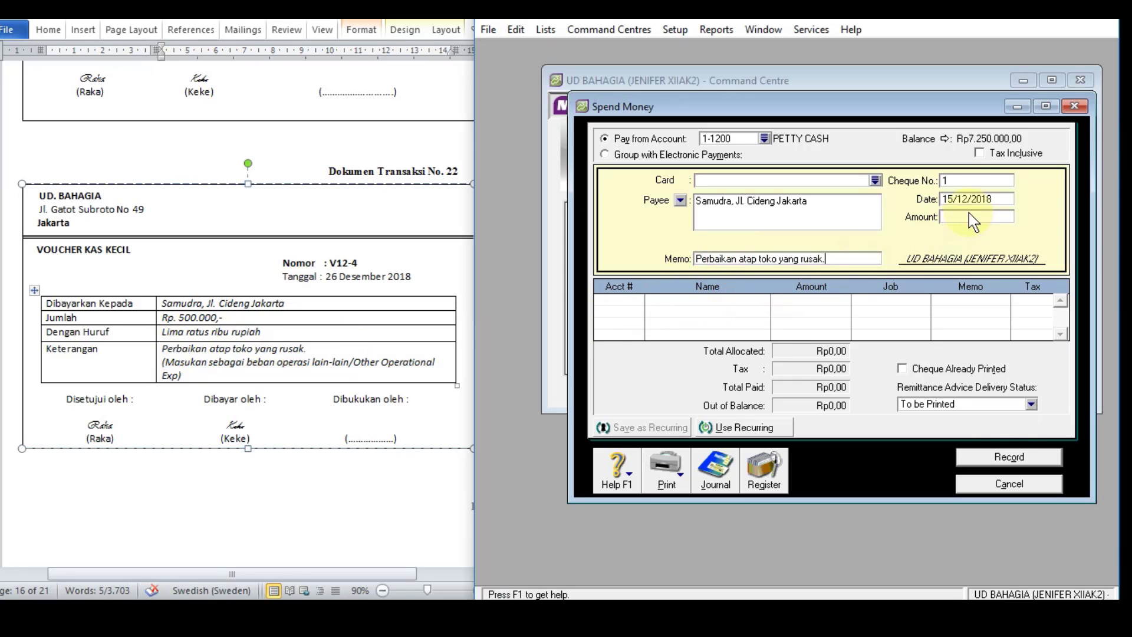
Step: Give the Spend Money entry cheque number V12-4, date 26/12/2018 and an amount of Rp500.000
{"action": "left_click", "coordinate": [972, 182]}
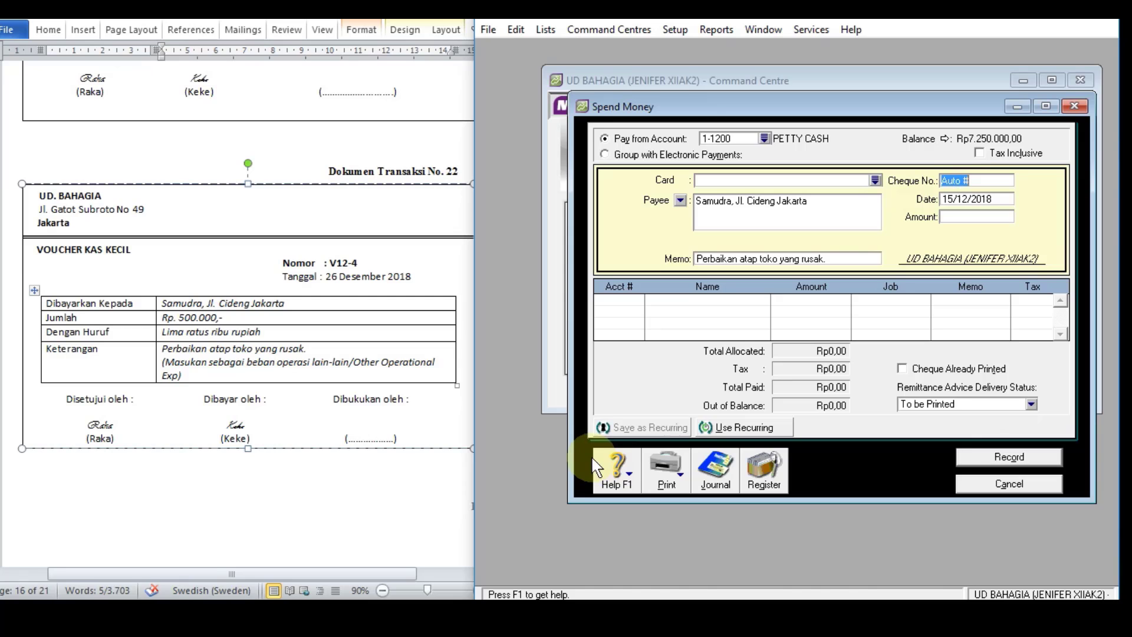
{"action": "type", "text": "V12-4"}
{"action": "left_click", "coordinate": [987, 200]}
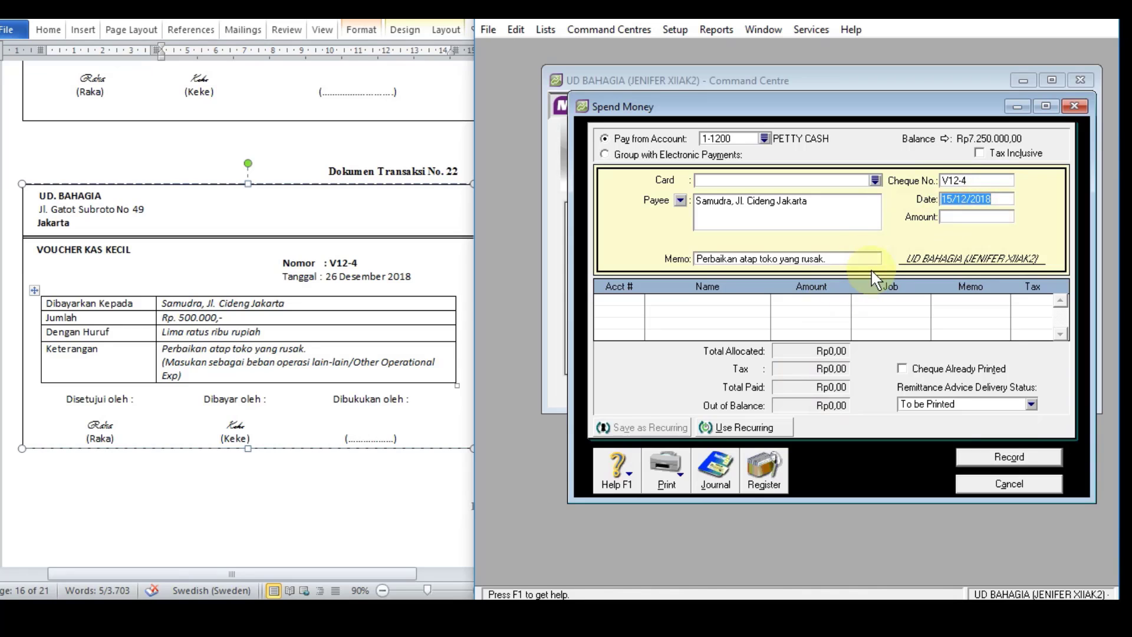
{"action": "type", "text": "26"}
{"action": "key", "text": "Tab"}
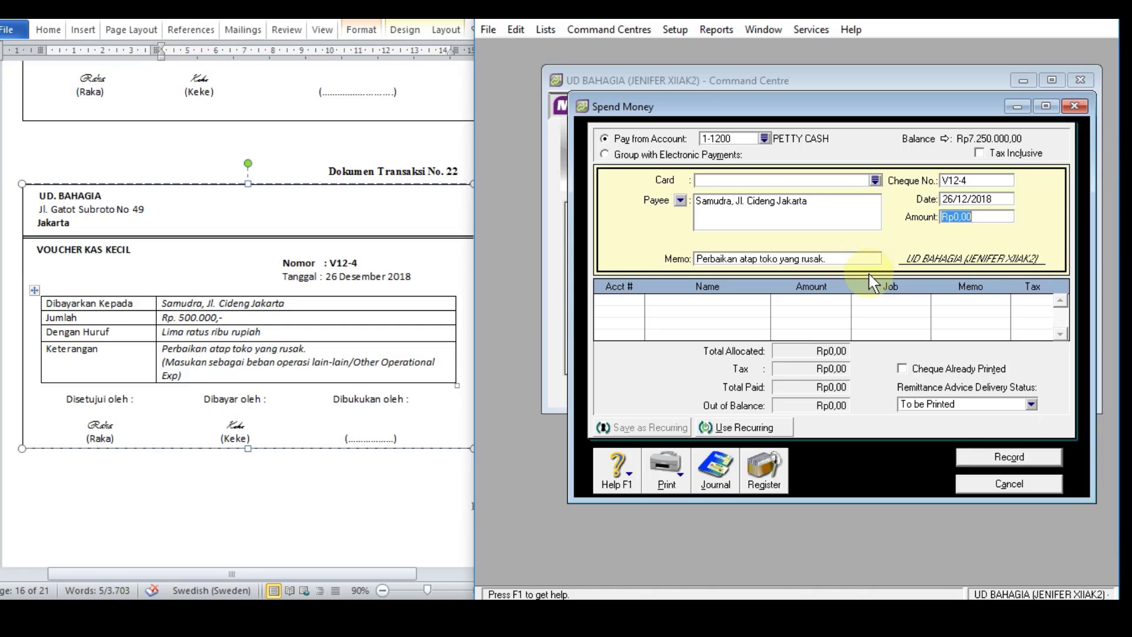
{"action": "type", "text": "500.000"}
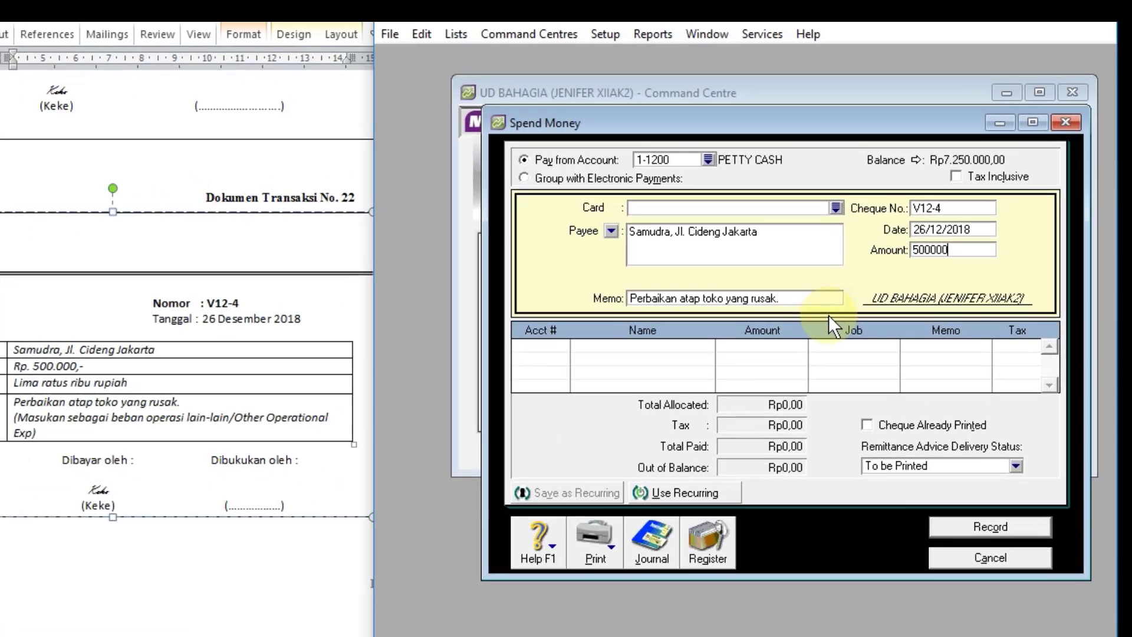
{"action": "key", "text": "Tab"}
Step: Allocate the Spend Money amount to account 6-1800, the other operating expense account
{"action": "left_click", "coordinate": [471, 387]}
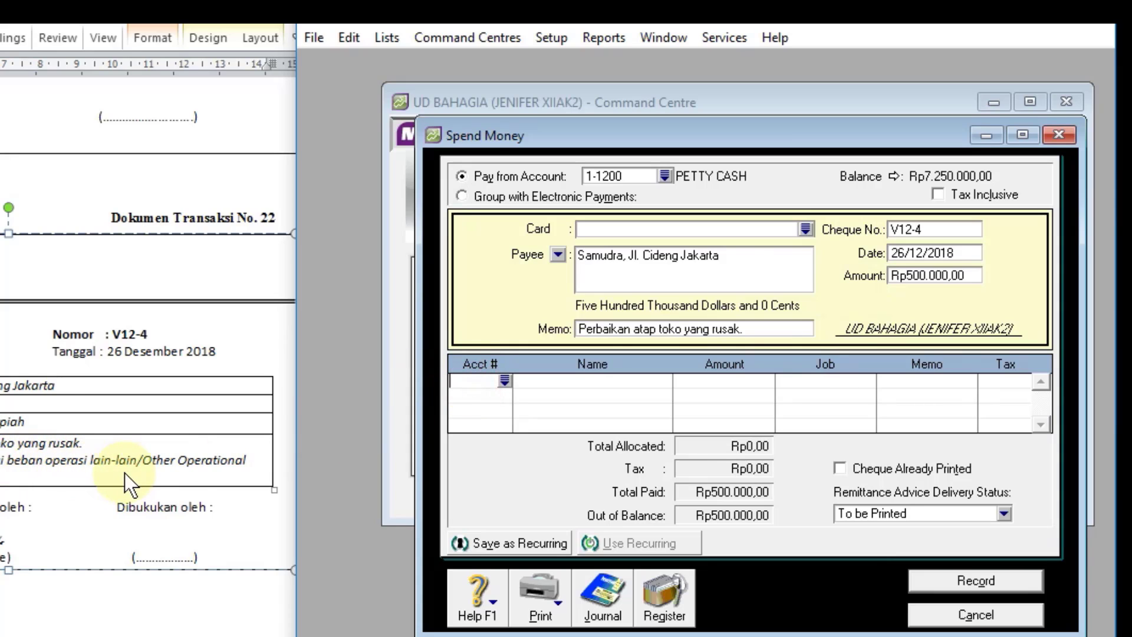
{"action": "left_click", "coordinate": [506, 381]}
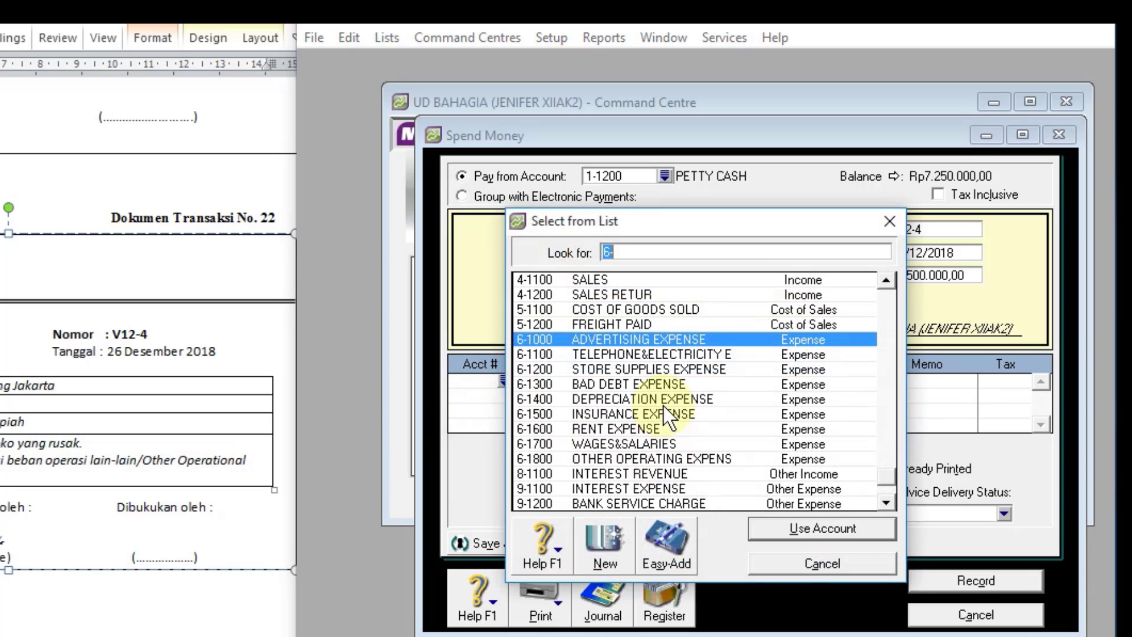
{"action": "left_click", "coordinate": [677, 458]}
{"action": "left_click", "coordinate": [822, 528]}
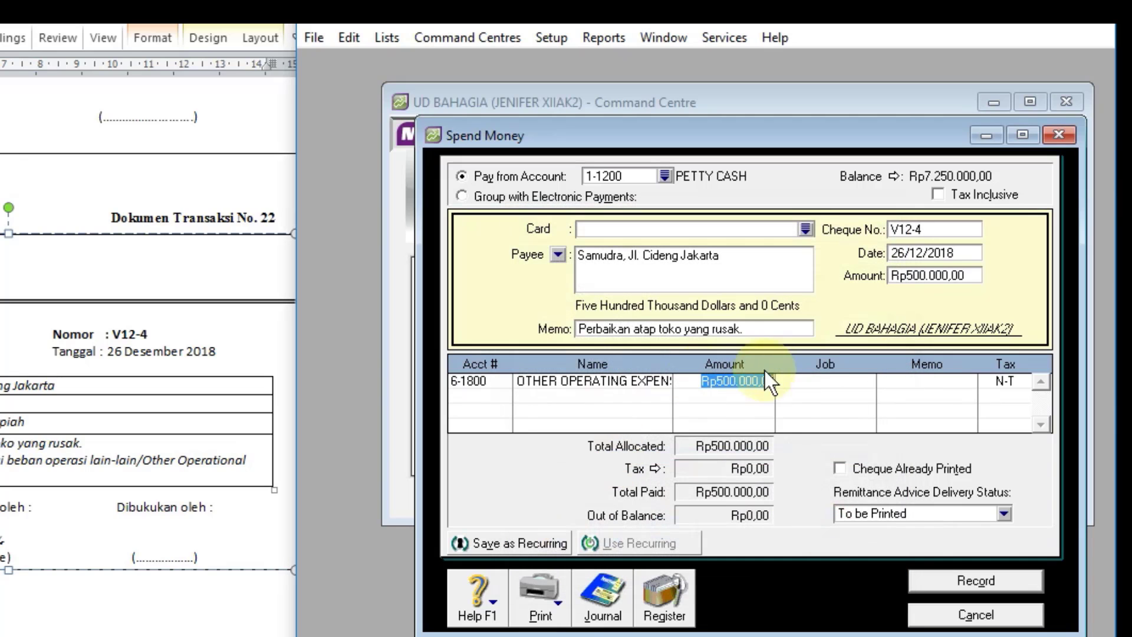
Step: Review the recap of the Spend Money transaction V12-4 and record it
{"action": "key", "text": "ctrl+r"}
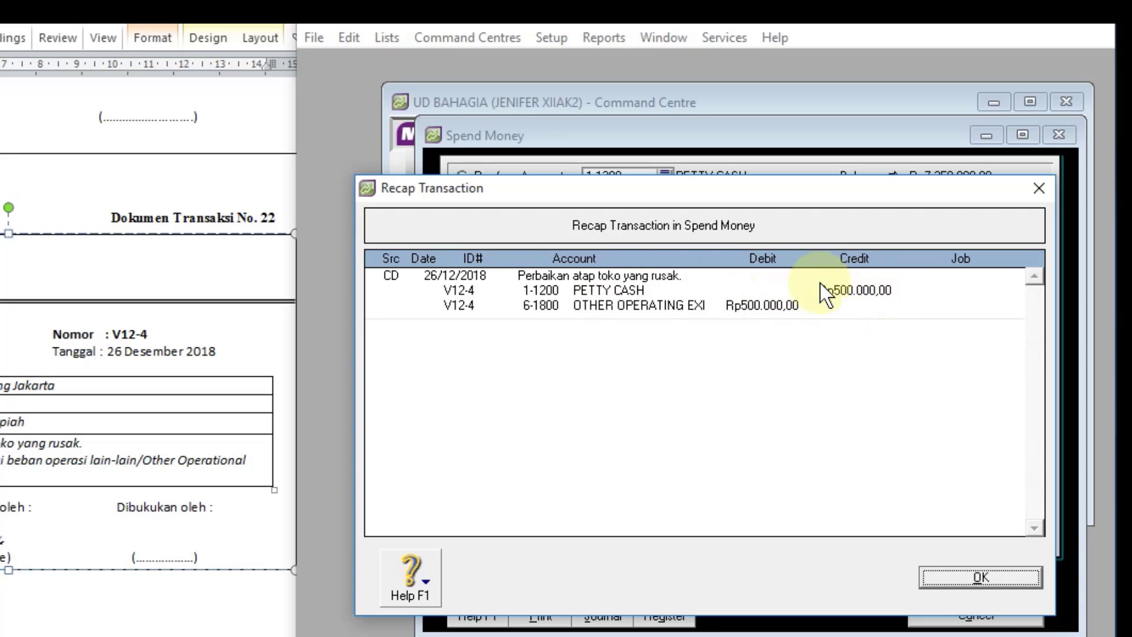
{"action": "left_click", "coordinate": [978, 576]}
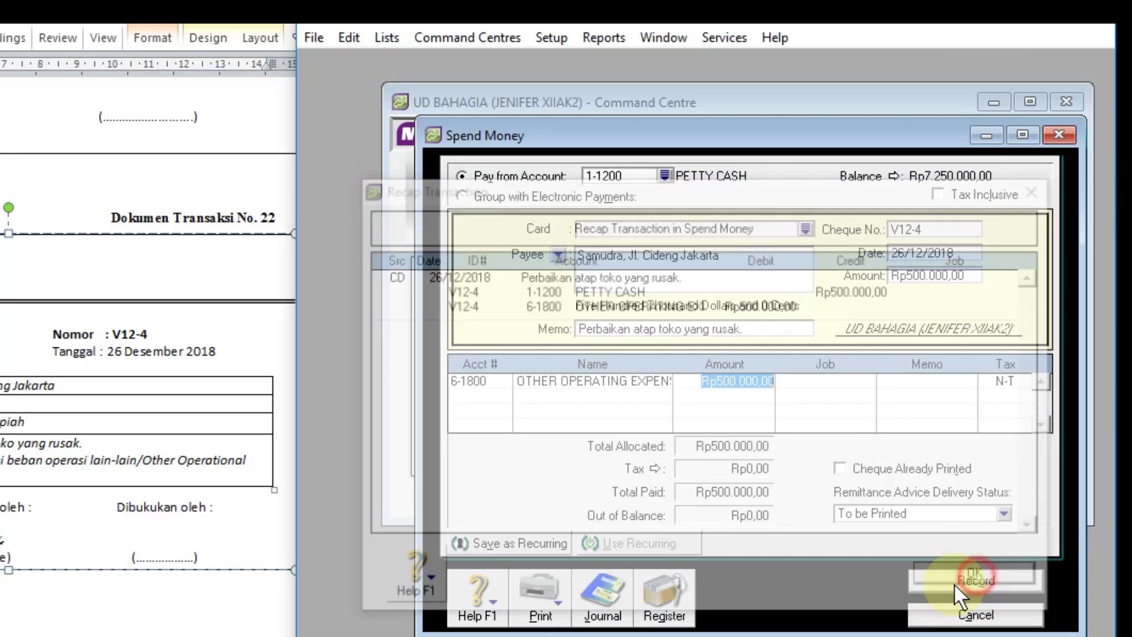
{"action": "left_click", "coordinate": [947, 582]}
Step: Check the V12-4 entry in the disbursements transaction journal and leave Spend Money
{"action": "left_click", "coordinate": [603, 593]}
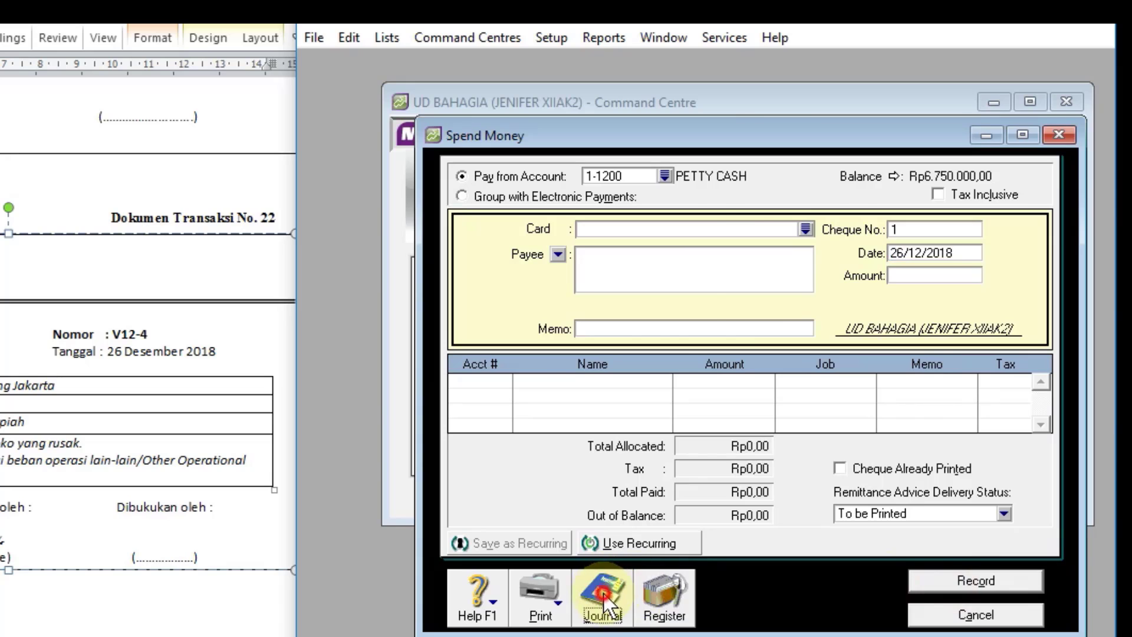
{"action": "scroll", "coordinate": [792, 361], "scroll_direction": "down", "scroll_amount": 5}
{"action": "scroll", "coordinate": [791, 361], "scroll_direction": "down", "scroll_amount": 2}
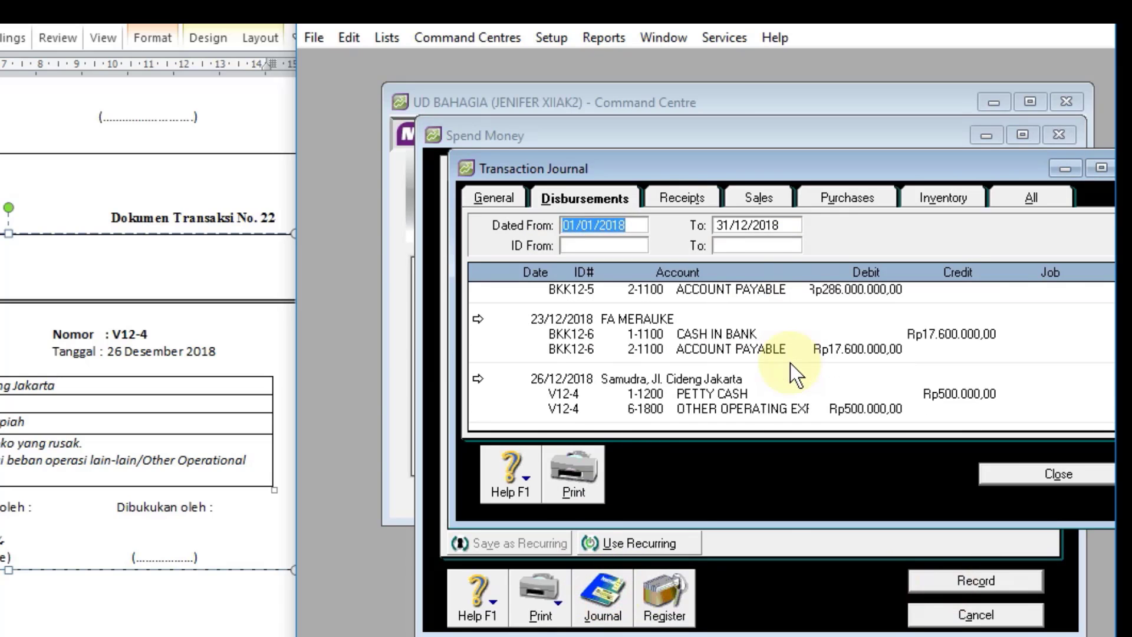
{"action": "left_click", "coordinate": [1037, 475]}
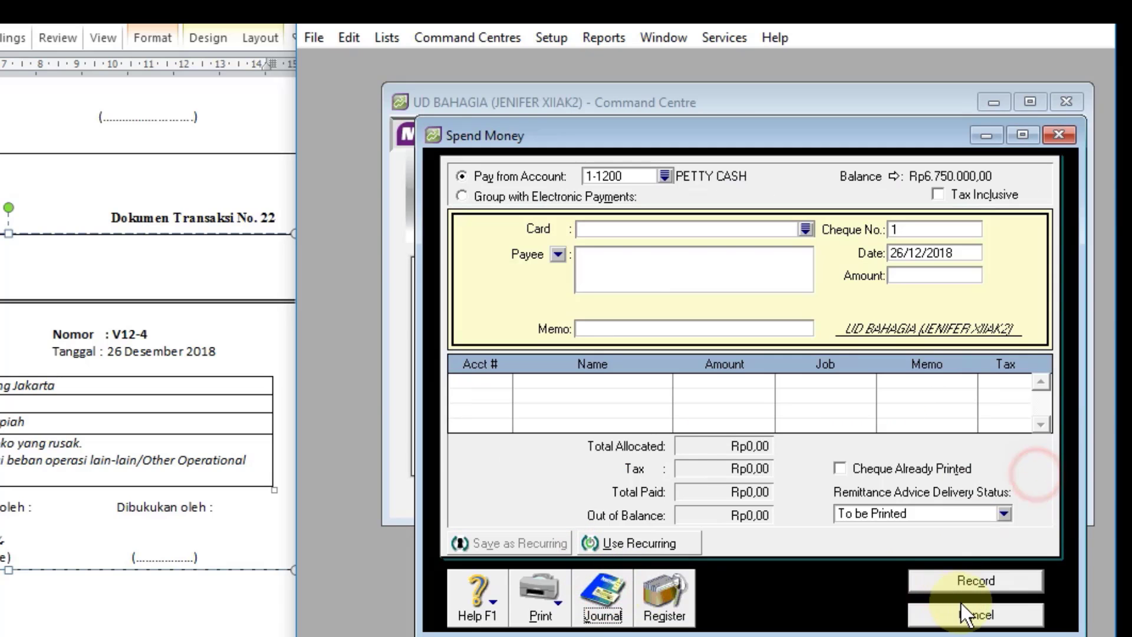
{"action": "left_click", "coordinate": [974, 613]}
Step: Go to document 23 in Word and start a new MYOB sales invoice for customer MUTIARA ELEKTONIK
{"action": "scroll", "coordinate": [172, 380], "scroll_direction": "down", "scroll_amount": 1}
{"action": "scroll", "coordinate": [172, 379], "scroll_direction": "down", "scroll_amount": 7}
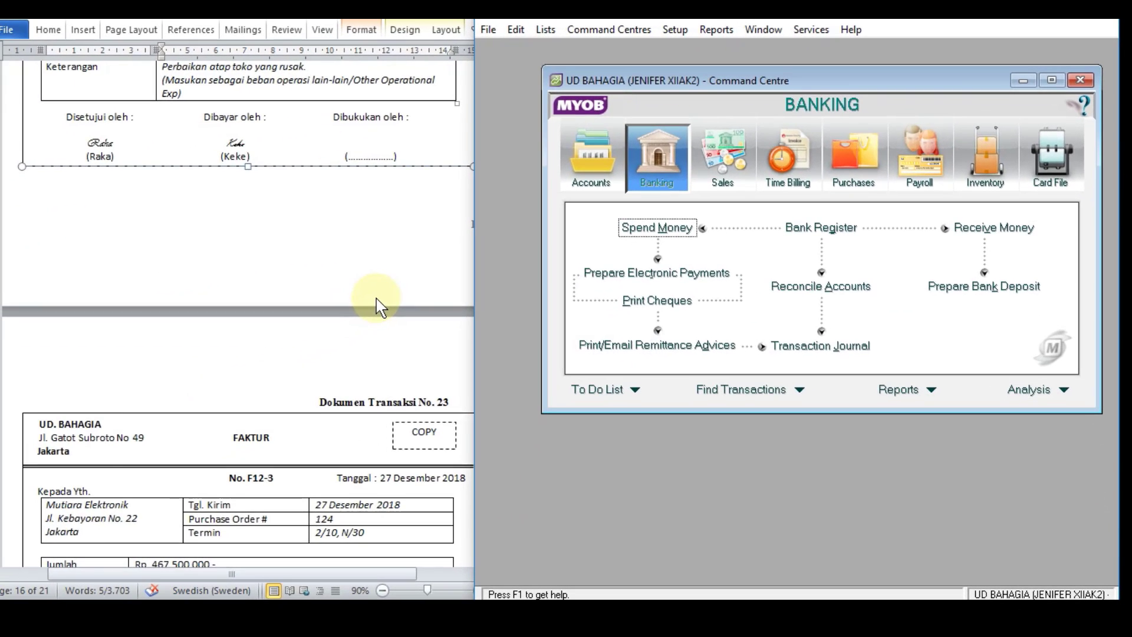
{"action": "scroll", "coordinate": [378, 305], "scroll_direction": "down", "scroll_amount": 5}
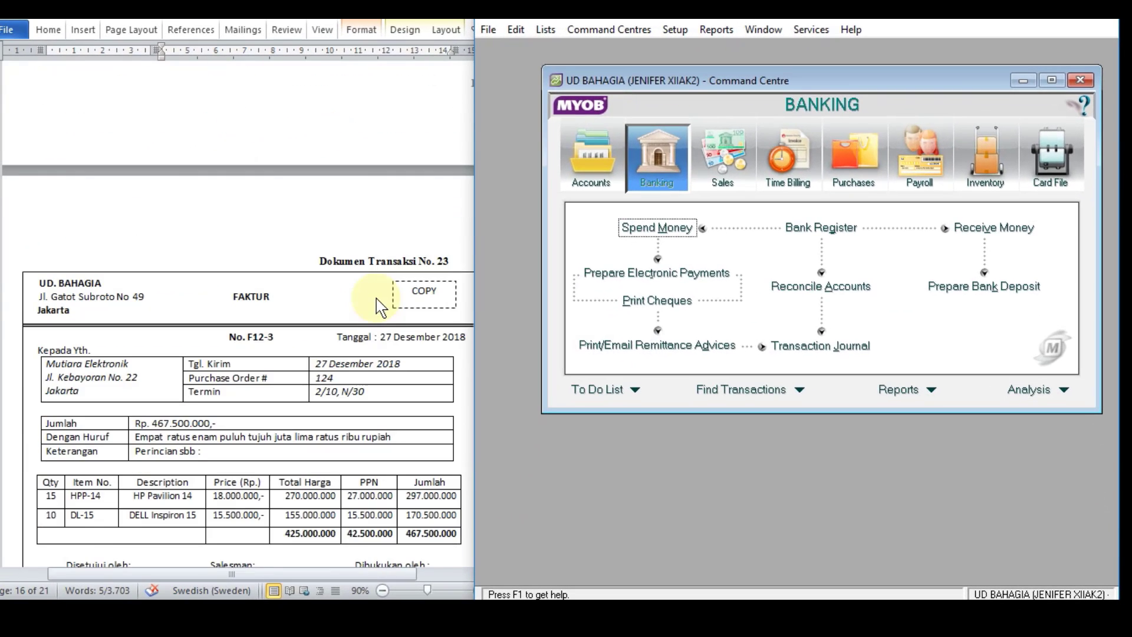
{"action": "scroll", "coordinate": [378, 306], "scroll_direction": "down", "scroll_amount": 1}
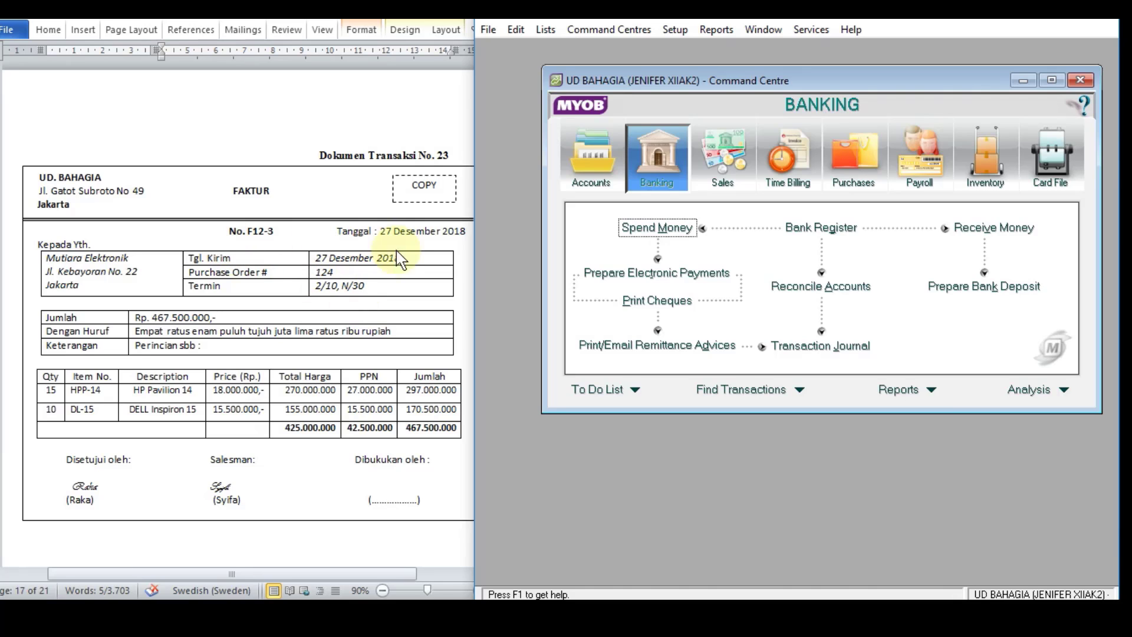
{"action": "left_click", "coordinate": [719, 164]}
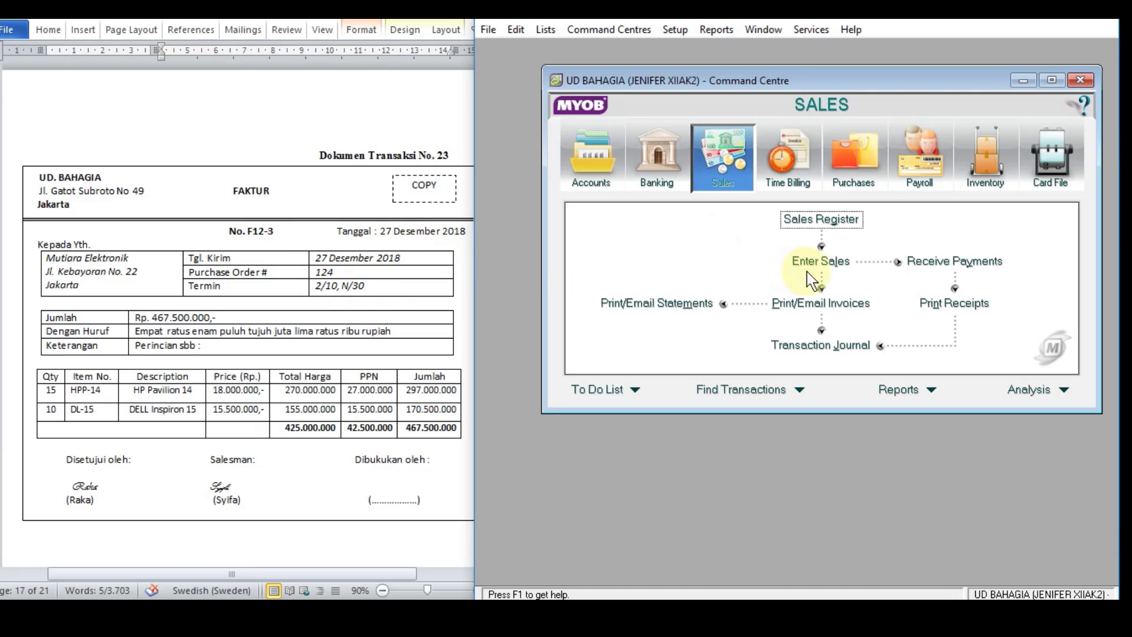
{"action": "left_click", "coordinate": [826, 261]}
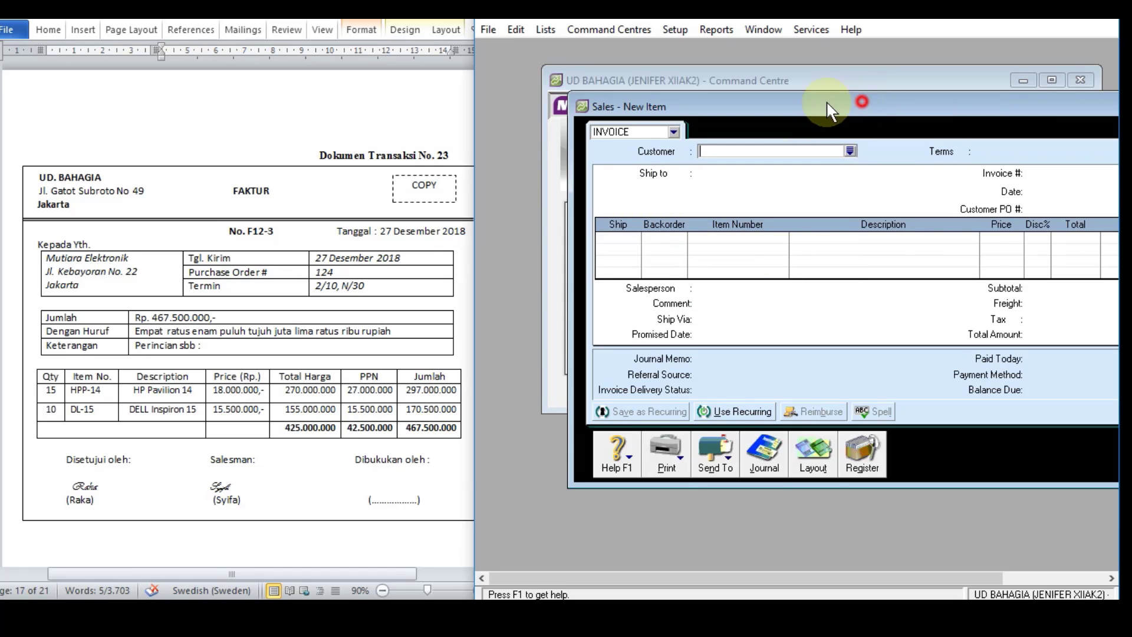
{"action": "left_click_drag", "start_coordinate": [837, 111], "coordinate": [750, 103]}
{"action": "left_click", "coordinate": [764, 144]}
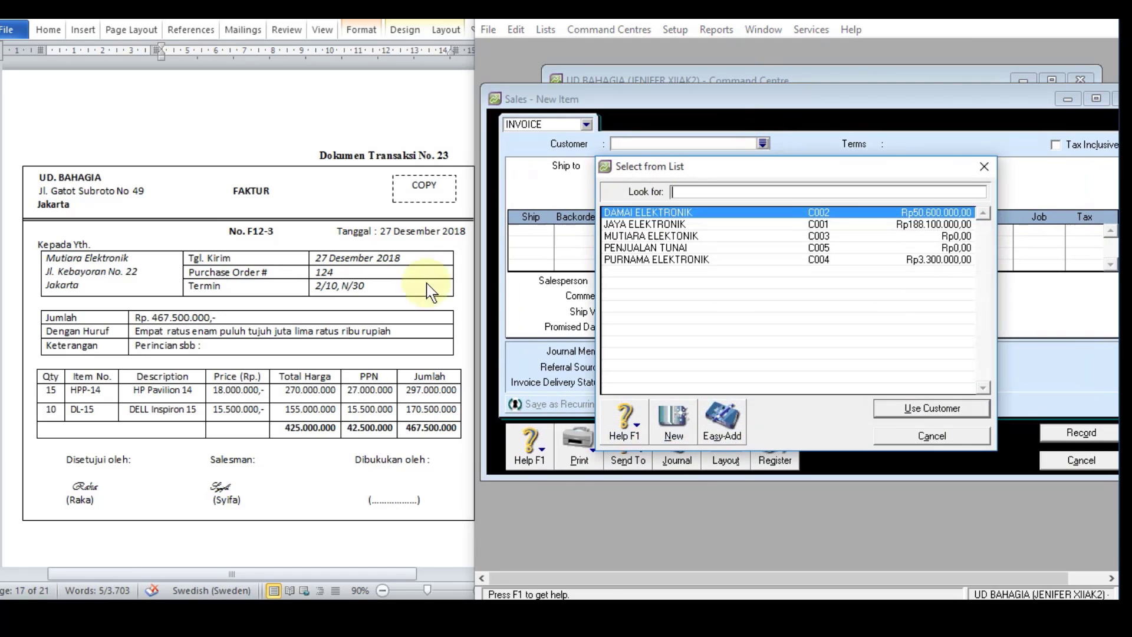
{"action": "double_click", "coordinate": [643, 237]}
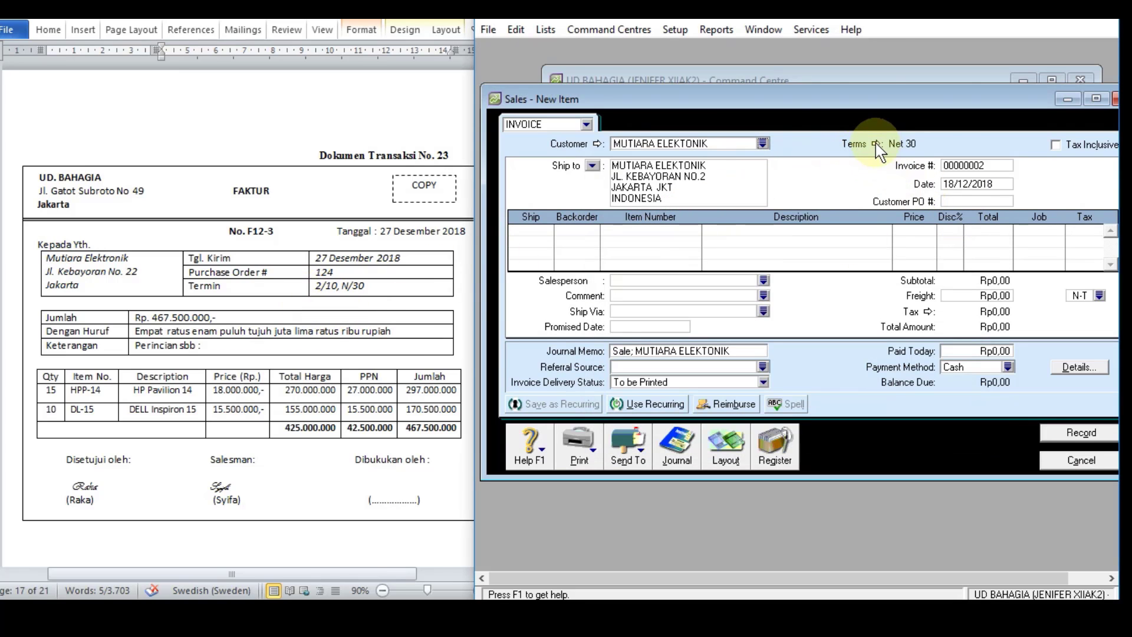
Step: Set the invoice's credit terms to 10 discount days with a 2% discount for early payment
{"action": "left_click", "coordinate": [877, 144]}
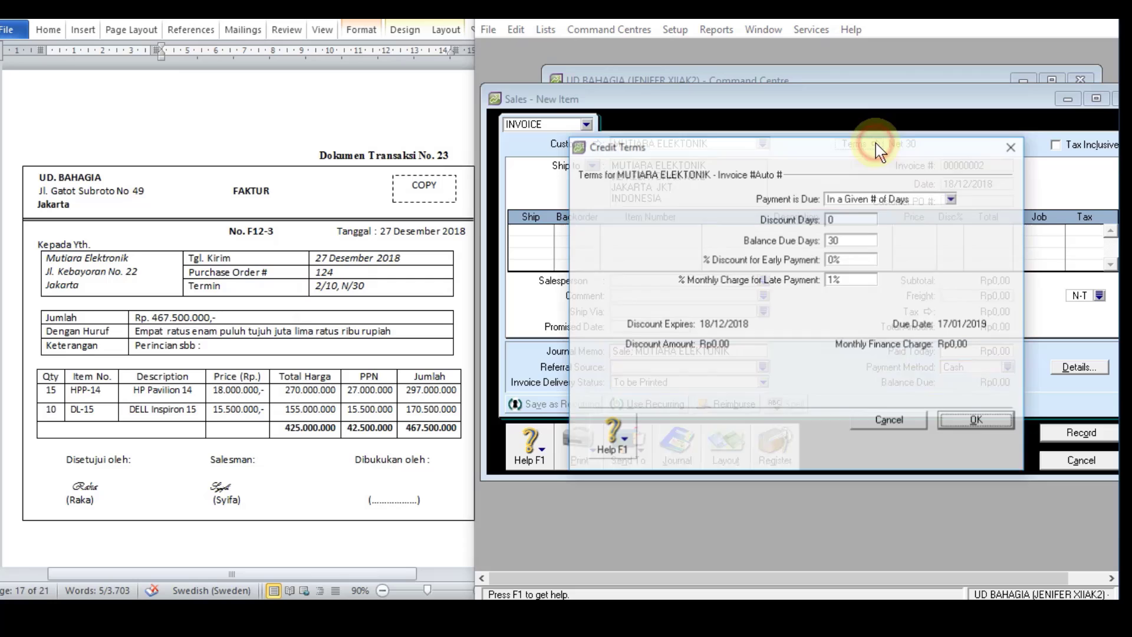
{"action": "left_click", "coordinate": [844, 221]}
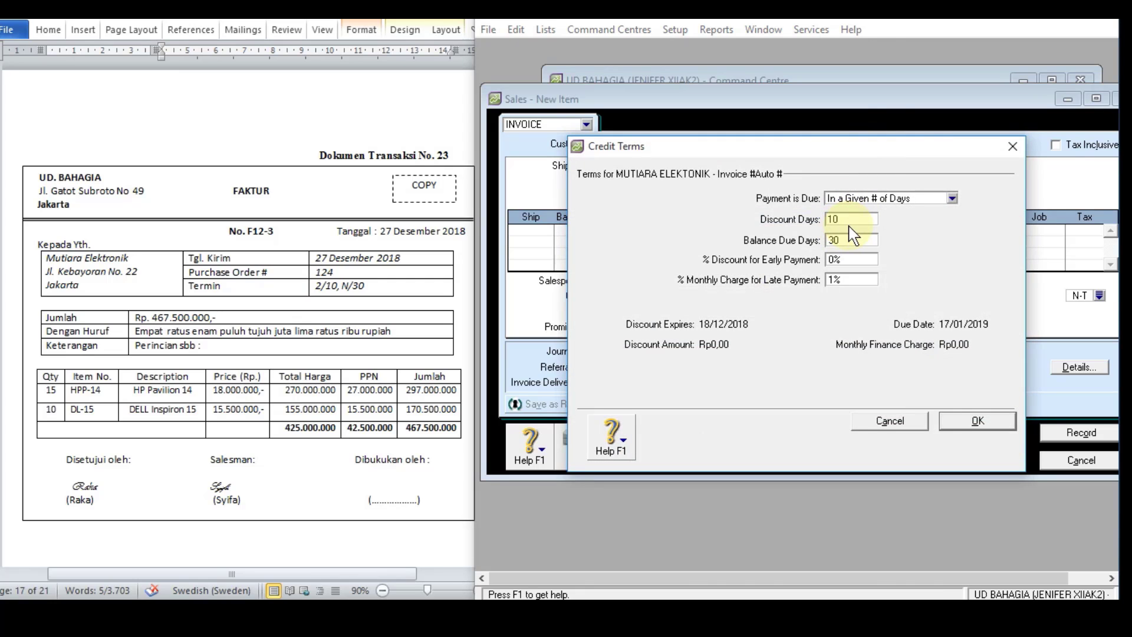
{"action": "left_click", "coordinate": [837, 260]}
{"action": "left_click", "coordinate": [837, 260]}
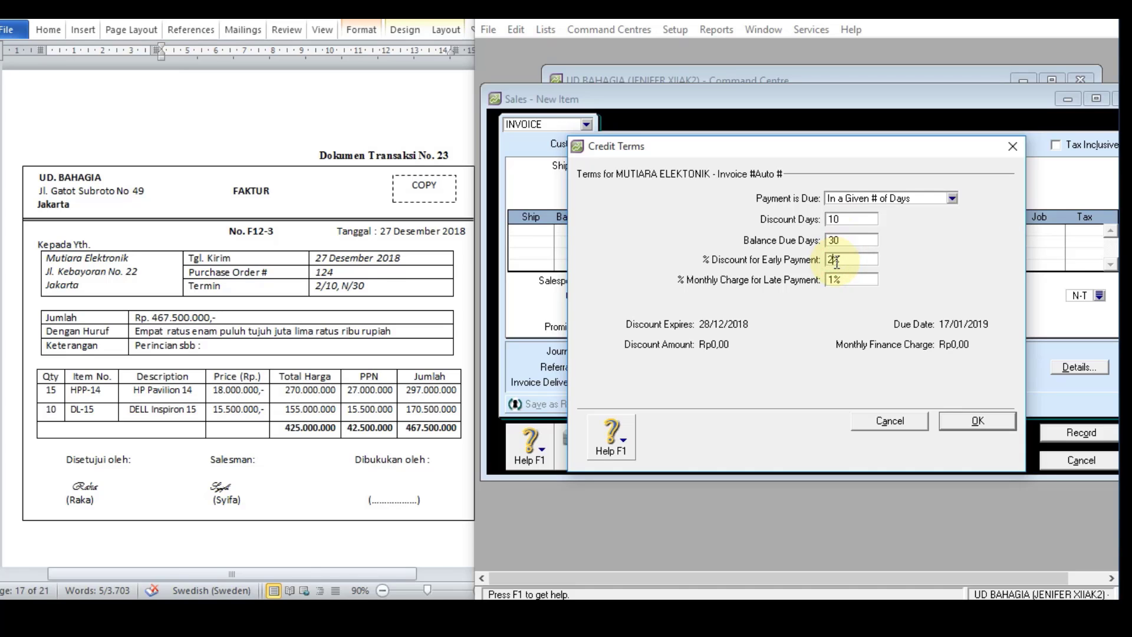
{"action": "type", "text": "2"}
{"action": "left_click", "coordinate": [970, 422]}
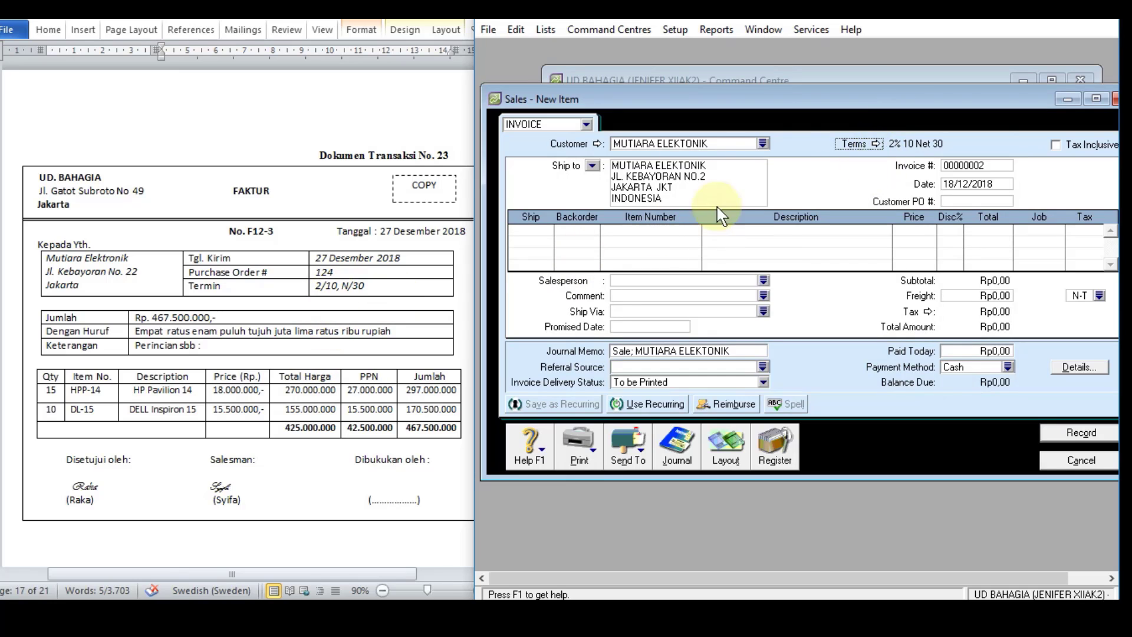
Step: Enter invoice number F12-3, date 27/12/2018 and customer PO number 124 on the sales invoice
{"action": "left_click", "coordinate": [963, 168]}
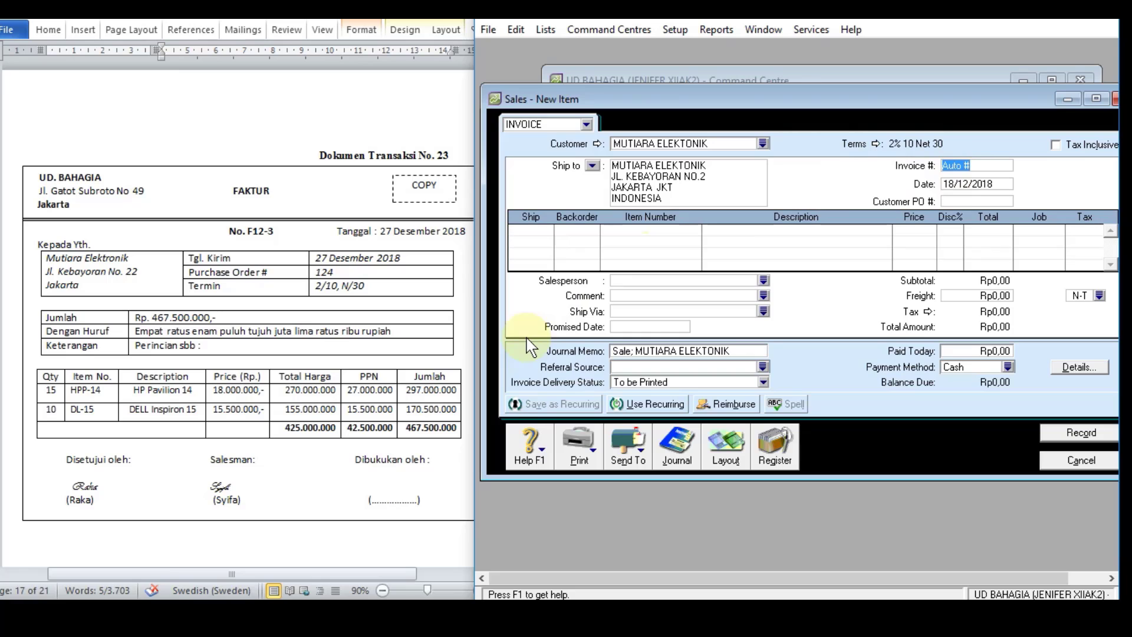
{"action": "type", "text": "F12-3"}
{"action": "left_click", "coordinate": [957, 185]}
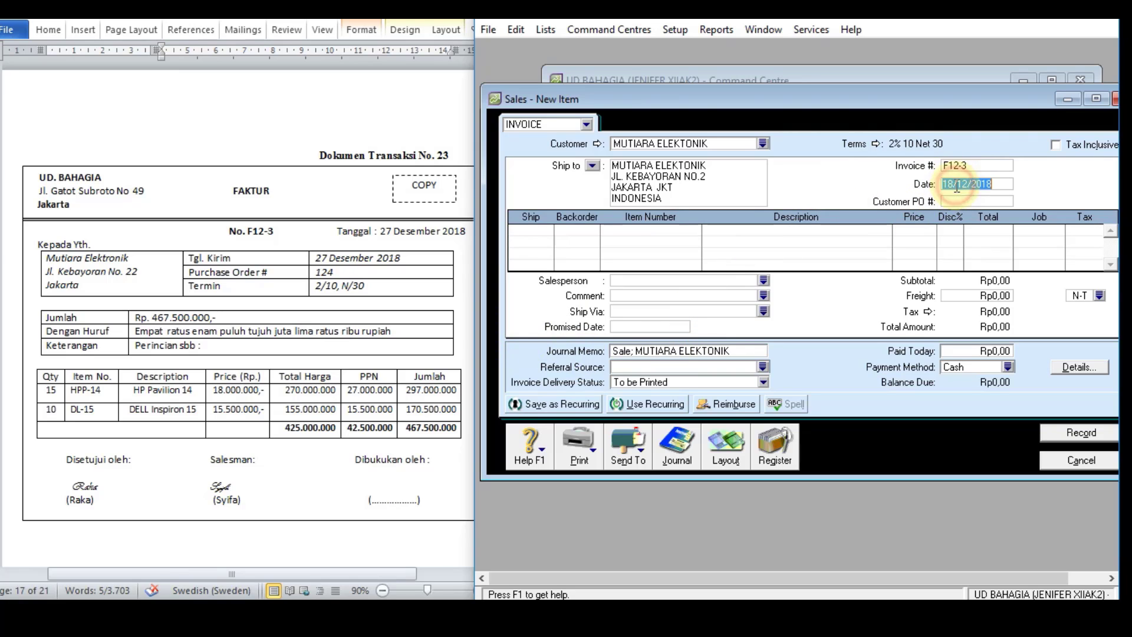
{"action": "left_click", "coordinate": [955, 185]}
{"action": "left_click_drag", "start_coordinate": [954, 182], "coordinate": [932, 182]}
{"action": "type", "text": "2"}
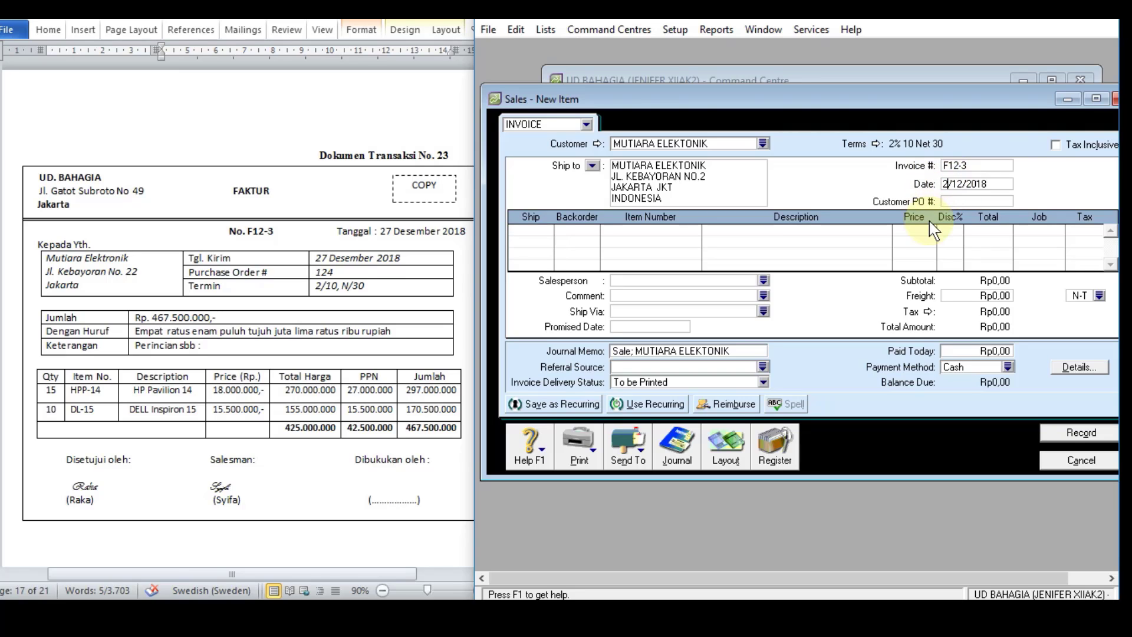
{"action": "type", "text": "7"}
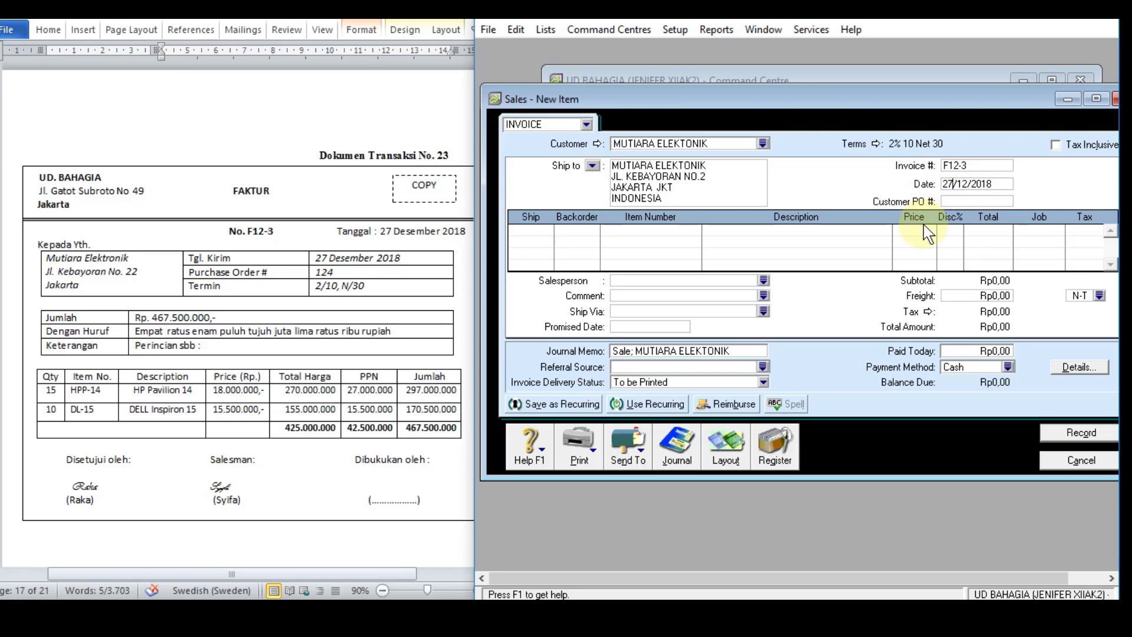
{"action": "left_click", "coordinate": [982, 200]}
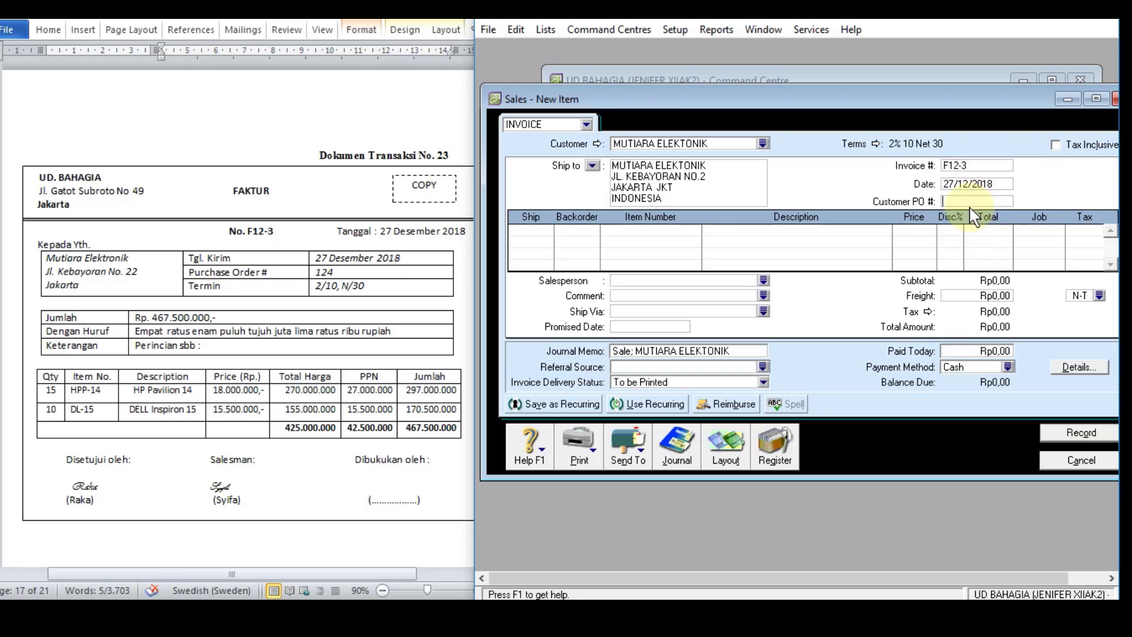
Step: Add 15 units of item HPP-14 as the first invoice line and check its unit price
{"action": "left_click", "coordinate": [537, 233]}
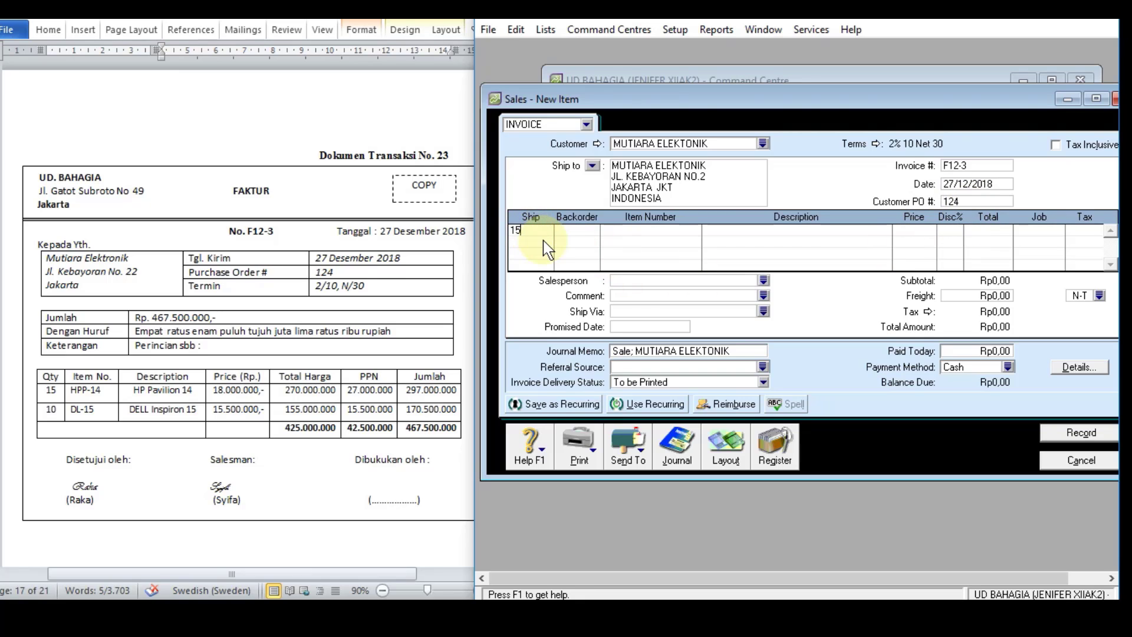
{"action": "type", "text": "15"}
{"action": "key", "text": "Tab"}
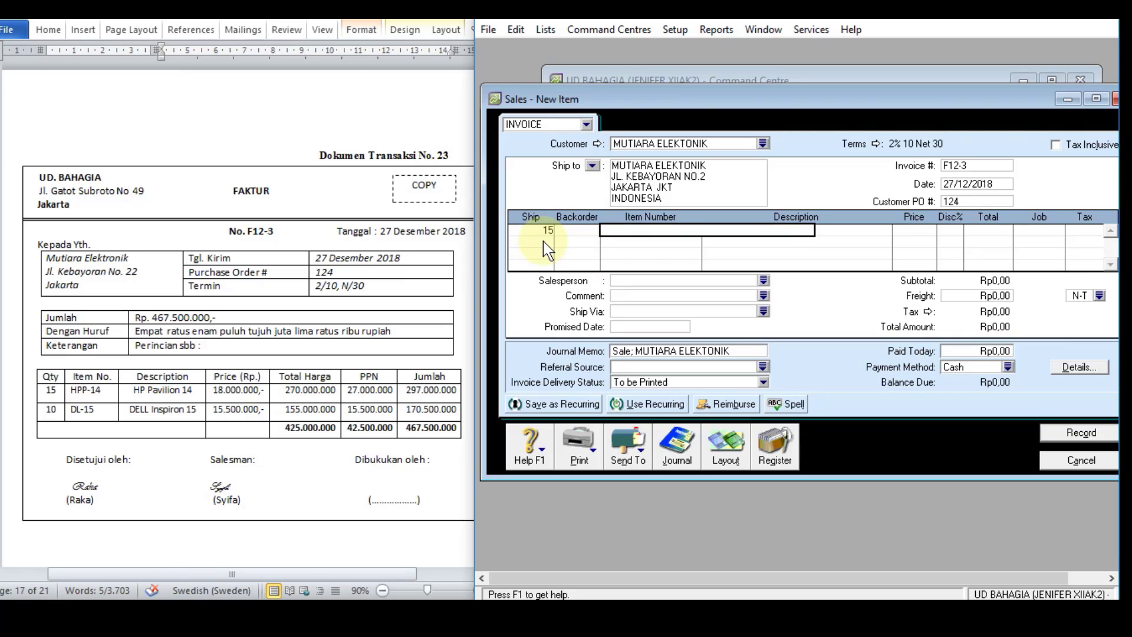
{"action": "type", "text": "HPP-14"}
{"action": "key", "text": "Tab"}
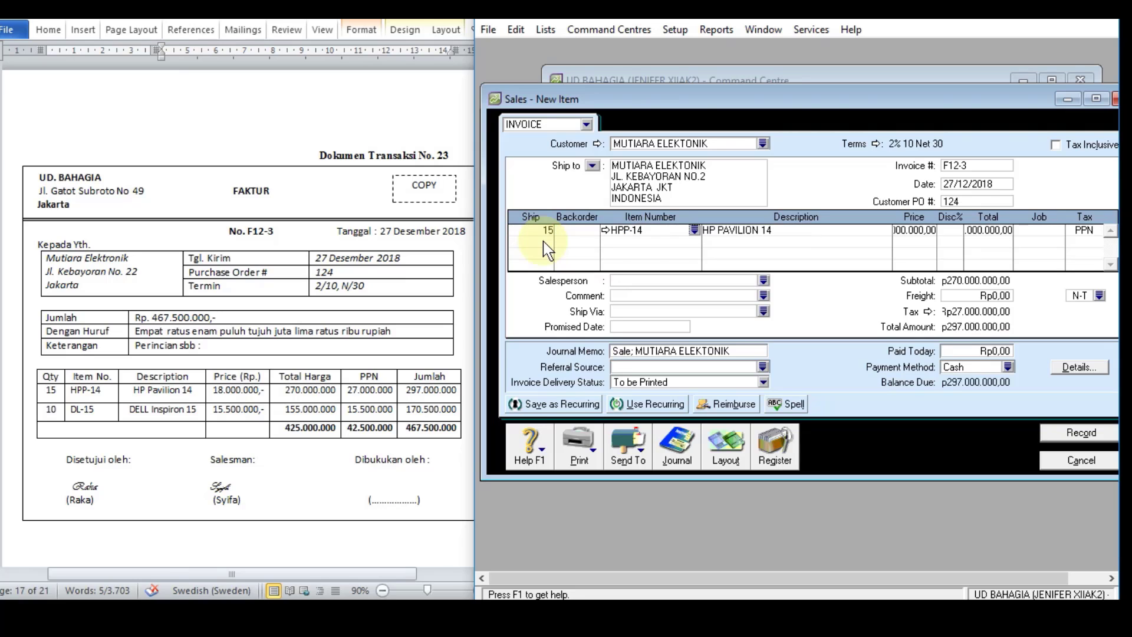
{"action": "left_click", "coordinate": [908, 233]}
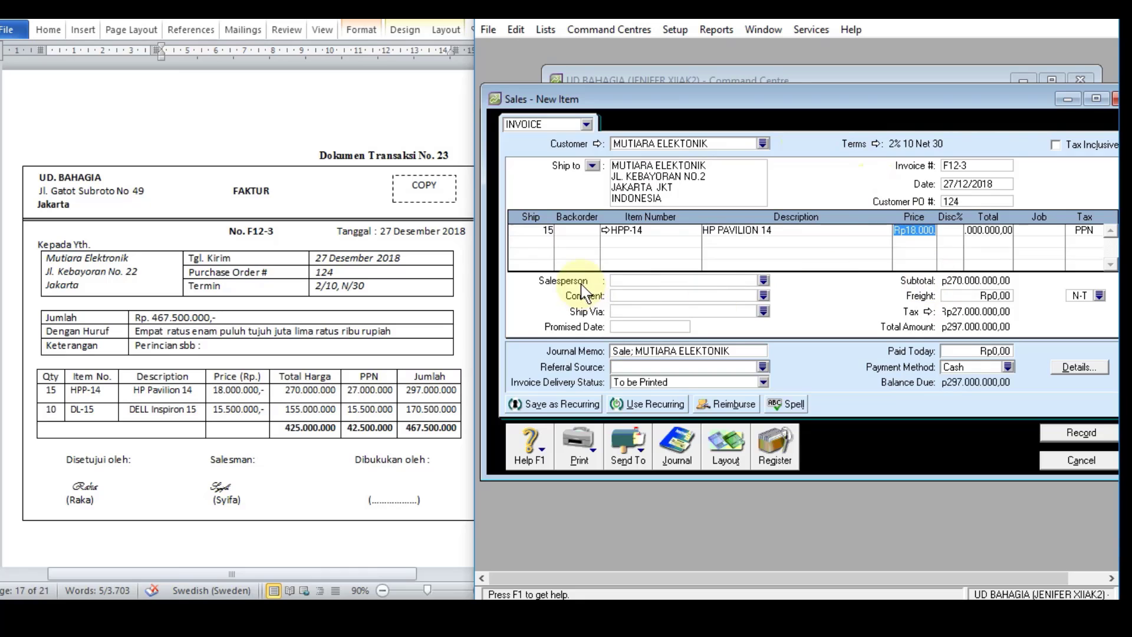
Step: Add 10 units of item DL-15 at a unit price of Rp15.500.000 and check the first line's total
{"action": "left_click", "coordinate": [540, 242]}
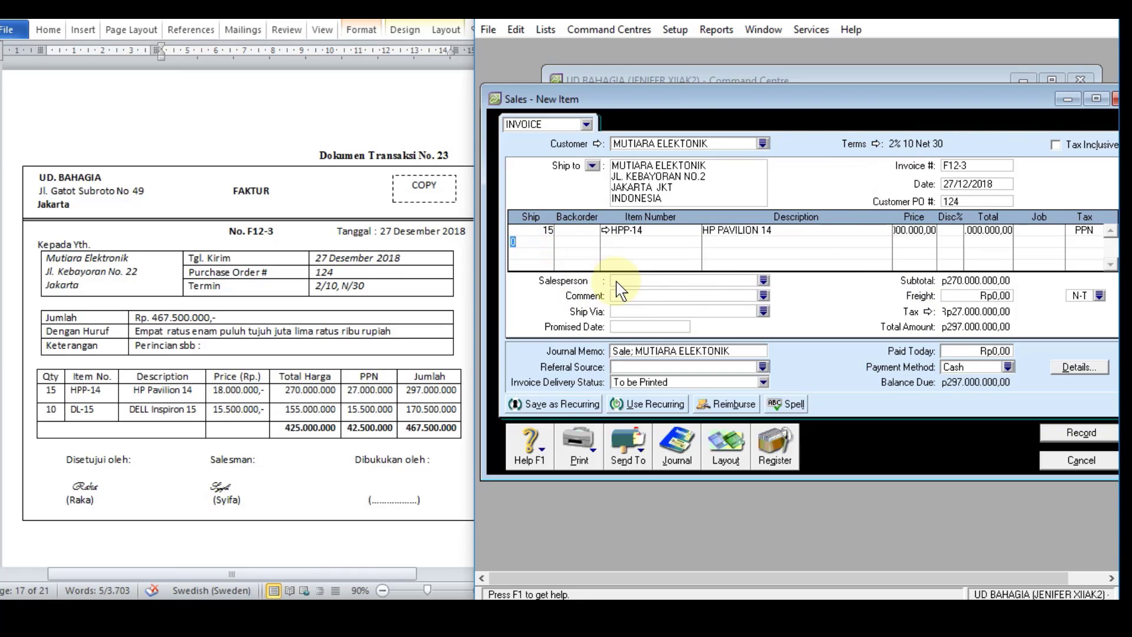
{"action": "type", "text": "10"}
{"action": "key", "text": "Tab"}
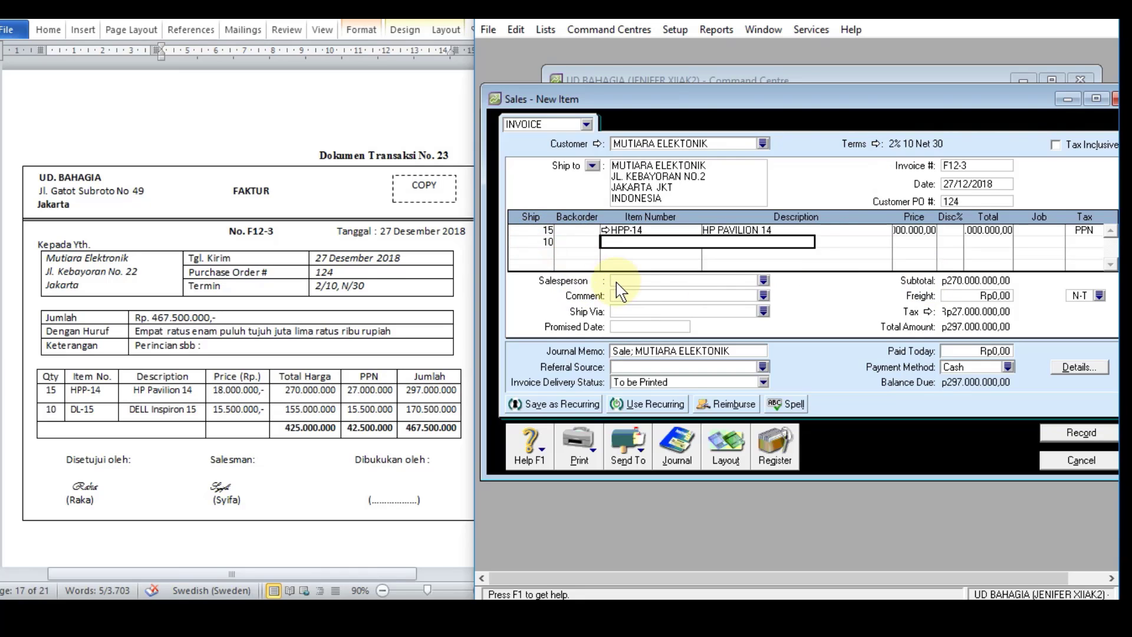
{"action": "type", "text": "DL-15"}
{"action": "key", "text": "Tab"}
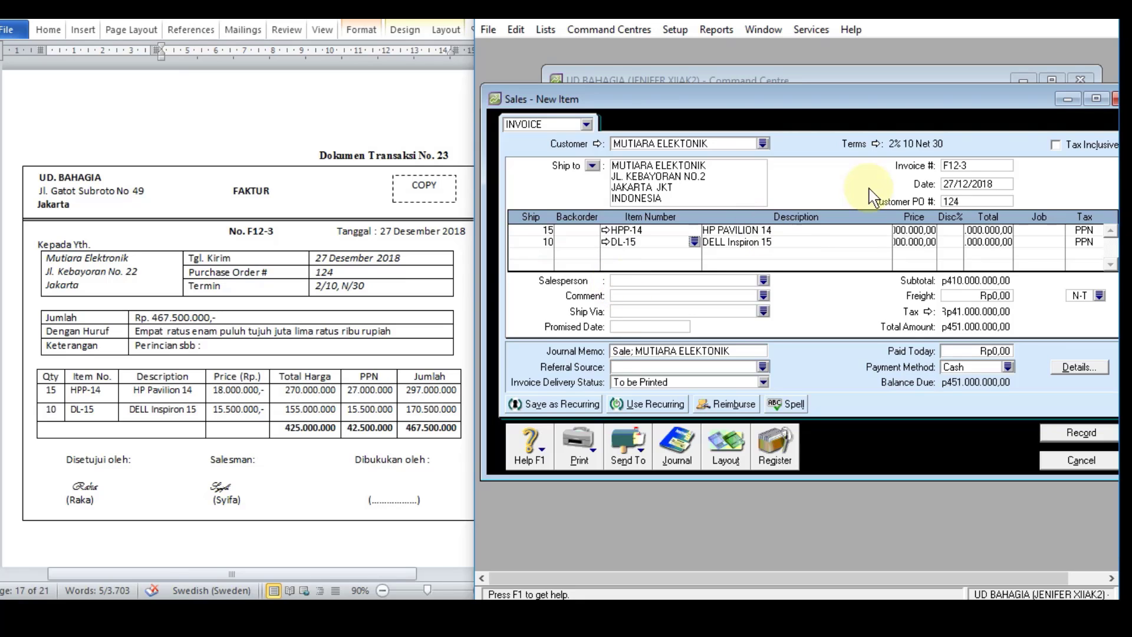
{"action": "left_click", "coordinate": [917, 241]}
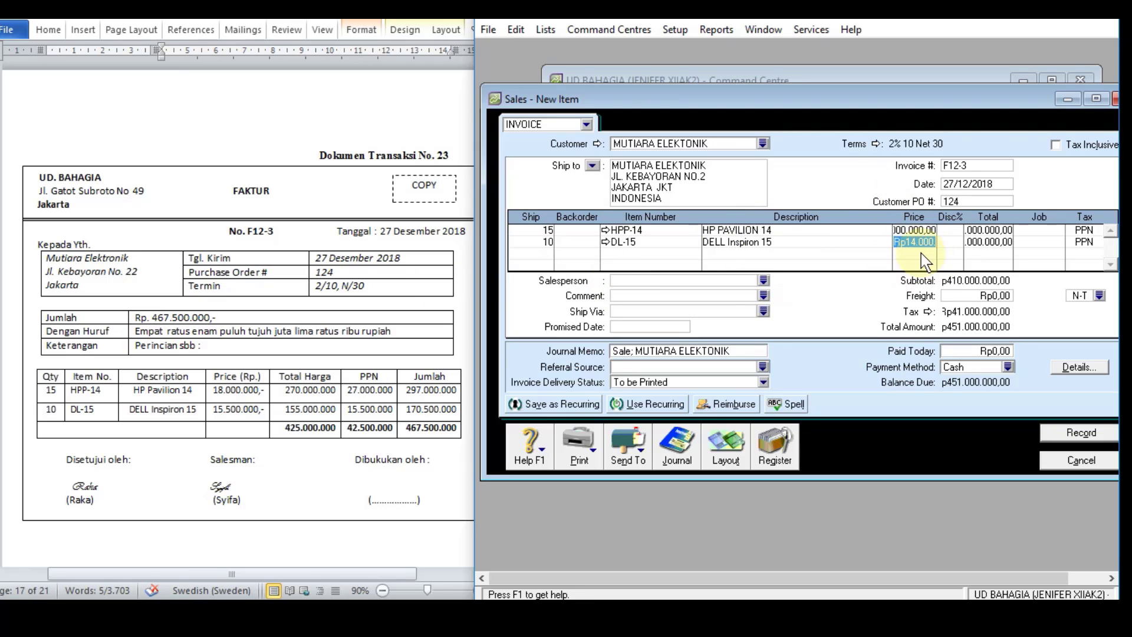
{"action": "type", "text": "15500000"}
{"action": "left_click", "coordinate": [989, 231]}
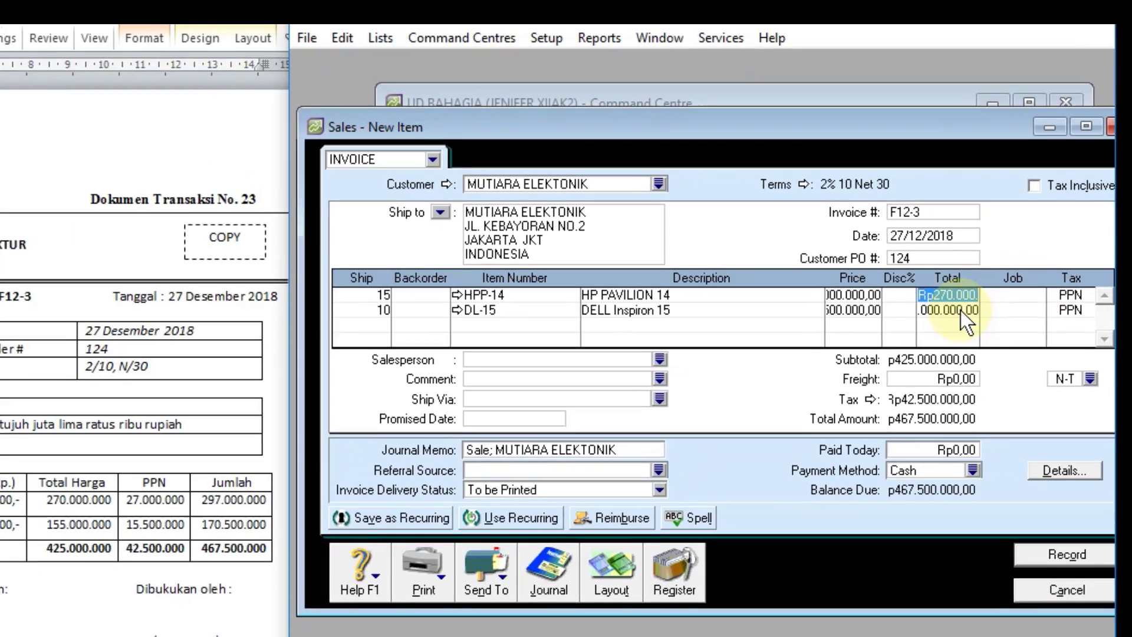
Step: Check the DL-15 line total and the transaction recap, then record sales invoice F12-3 without spelling changes
{"action": "left_click", "coordinate": [961, 310]}
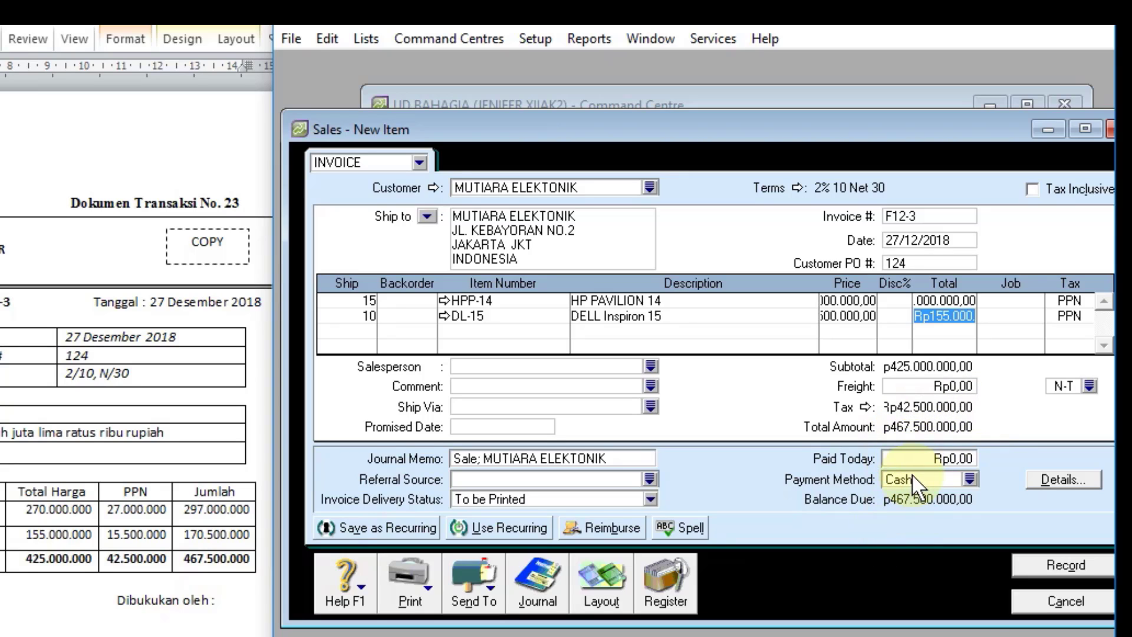
{"action": "key", "text": "ctrl+r"}
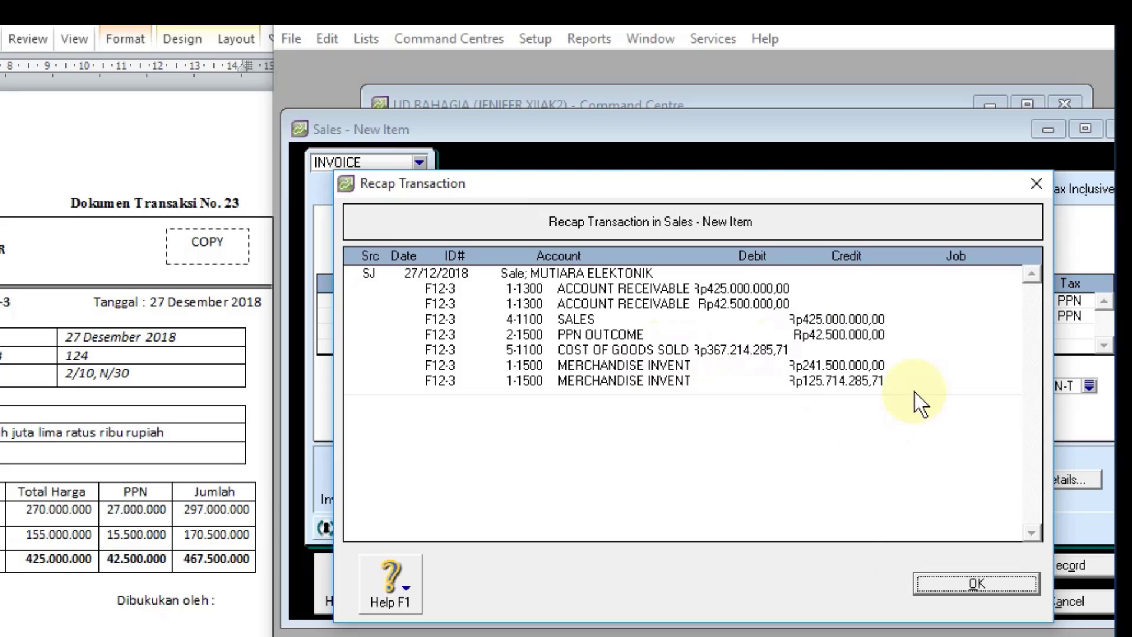
{"action": "left_click", "coordinate": [992, 592]}
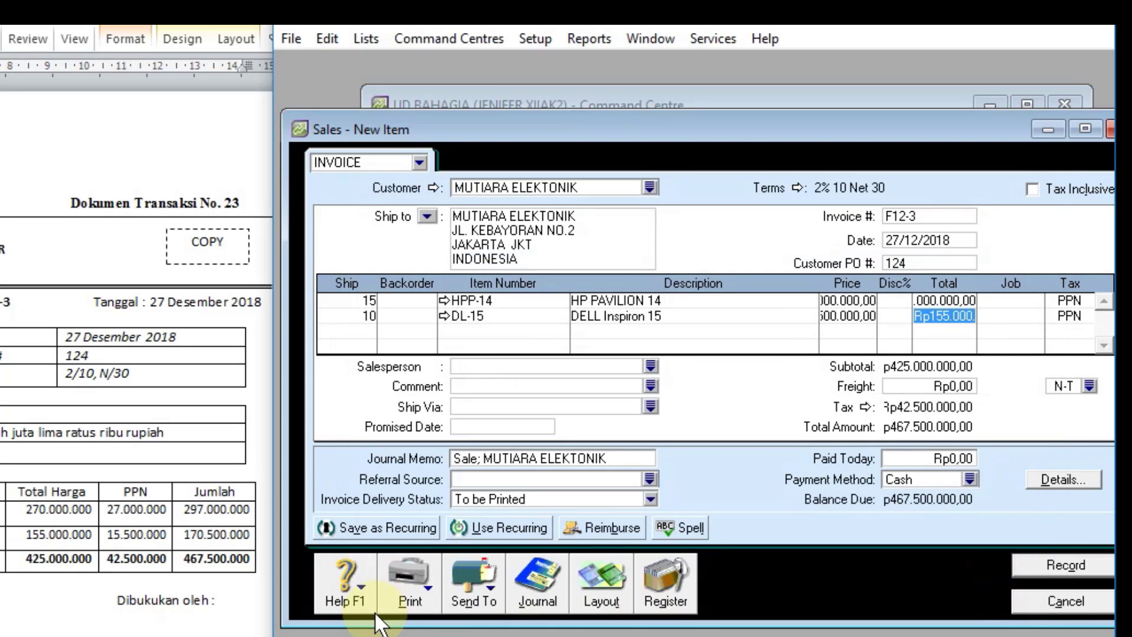
{"action": "left_click", "coordinate": [1044, 564]}
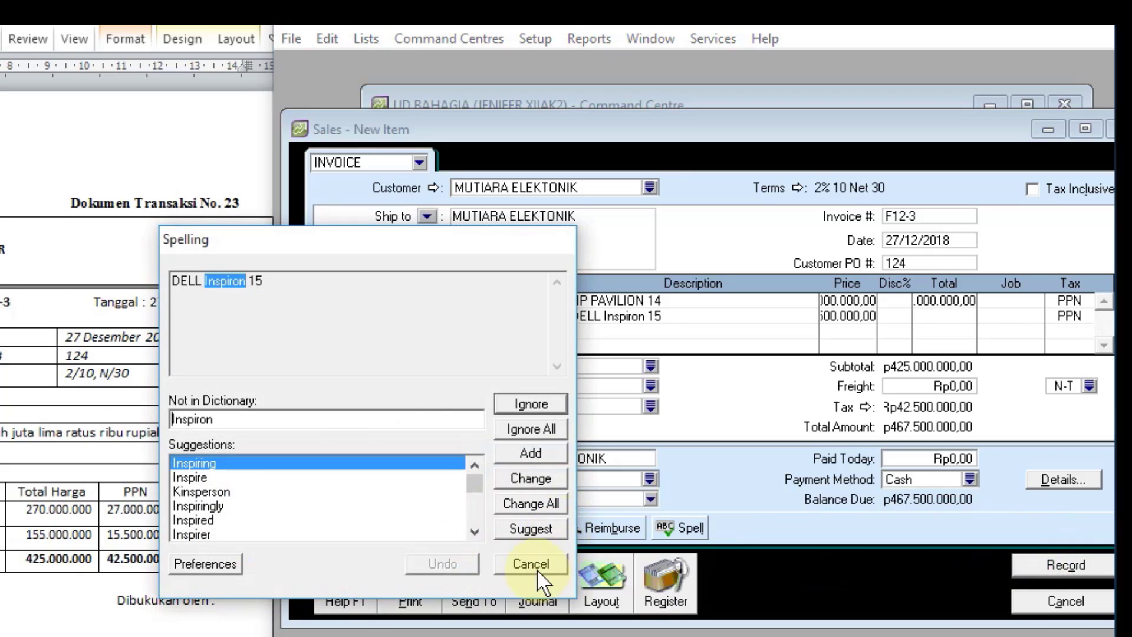
{"action": "left_click", "coordinate": [538, 571]}
Step: Review the F12-3 entry in the sales transaction journal, then close the journal and the sales entry window
{"action": "left_click", "coordinate": [540, 585]}
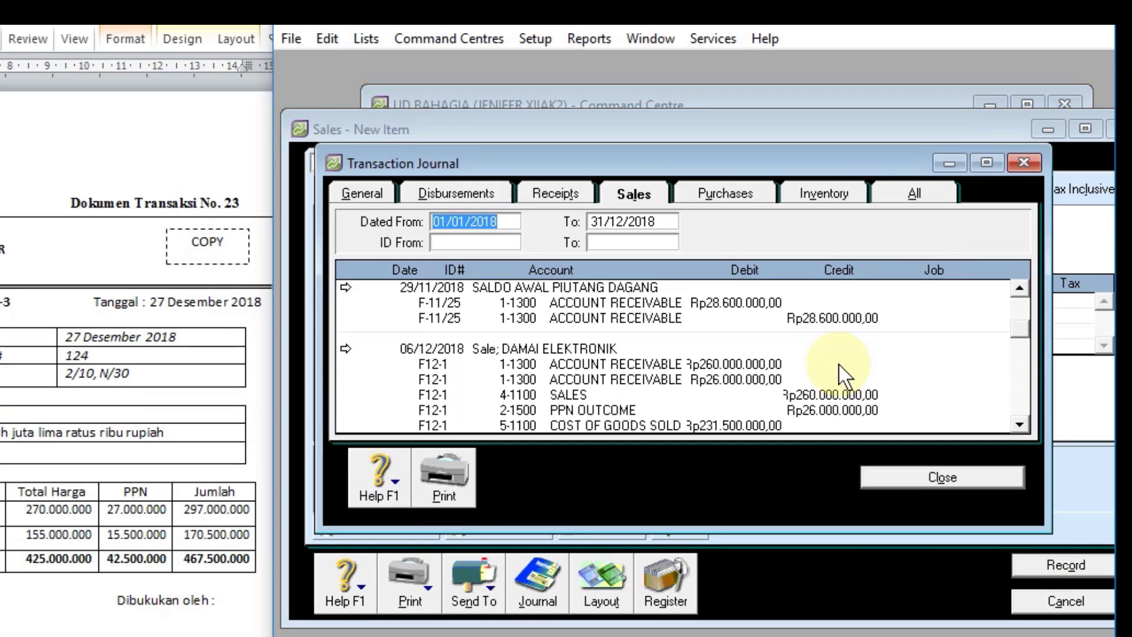
{"action": "scroll", "coordinate": [845, 374], "scroll_direction": "down", "scroll_amount": 3}
{"action": "scroll", "coordinate": [625, 354], "scroll_direction": "down", "scroll_amount": 5}
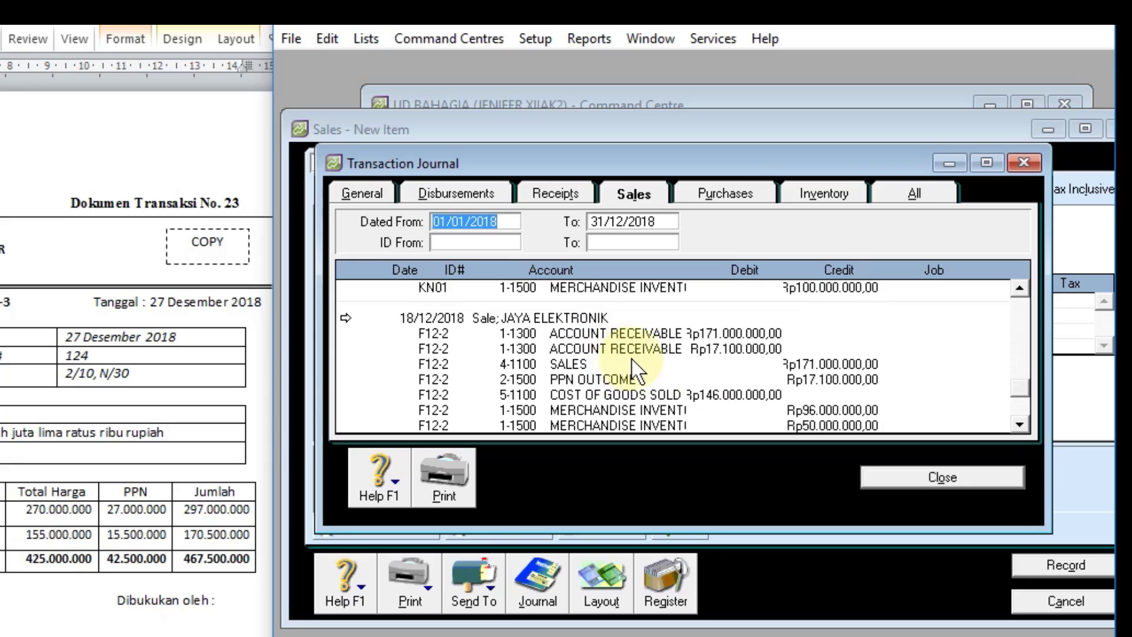
{"action": "scroll", "coordinate": [631, 359], "scroll_direction": "down", "scroll_amount": 3}
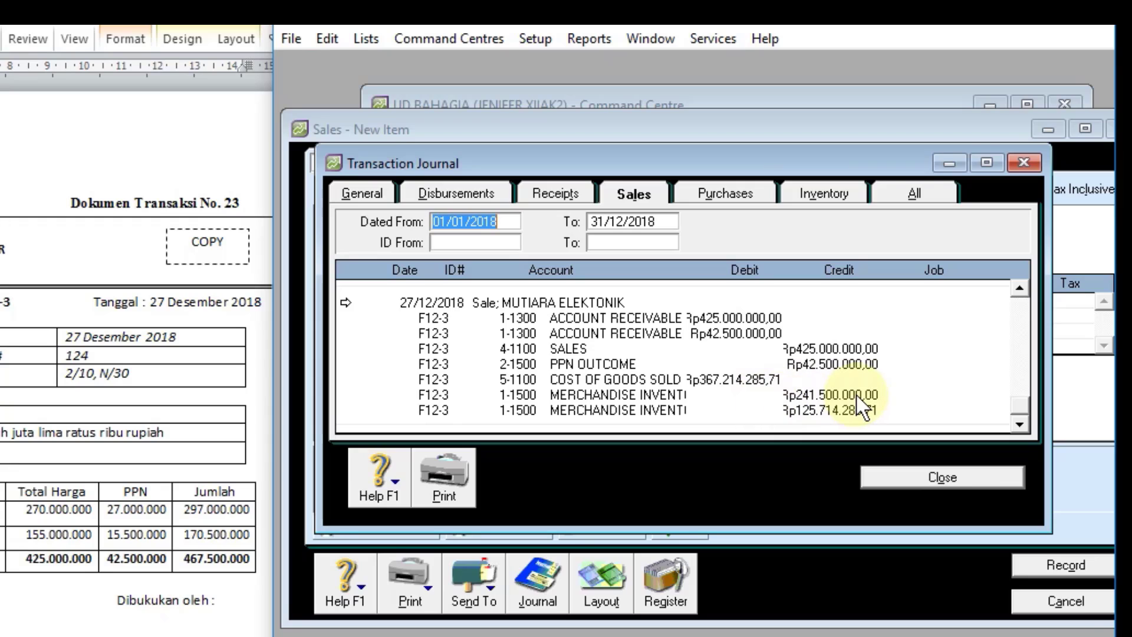
{"action": "left_click", "coordinate": [902, 481]}
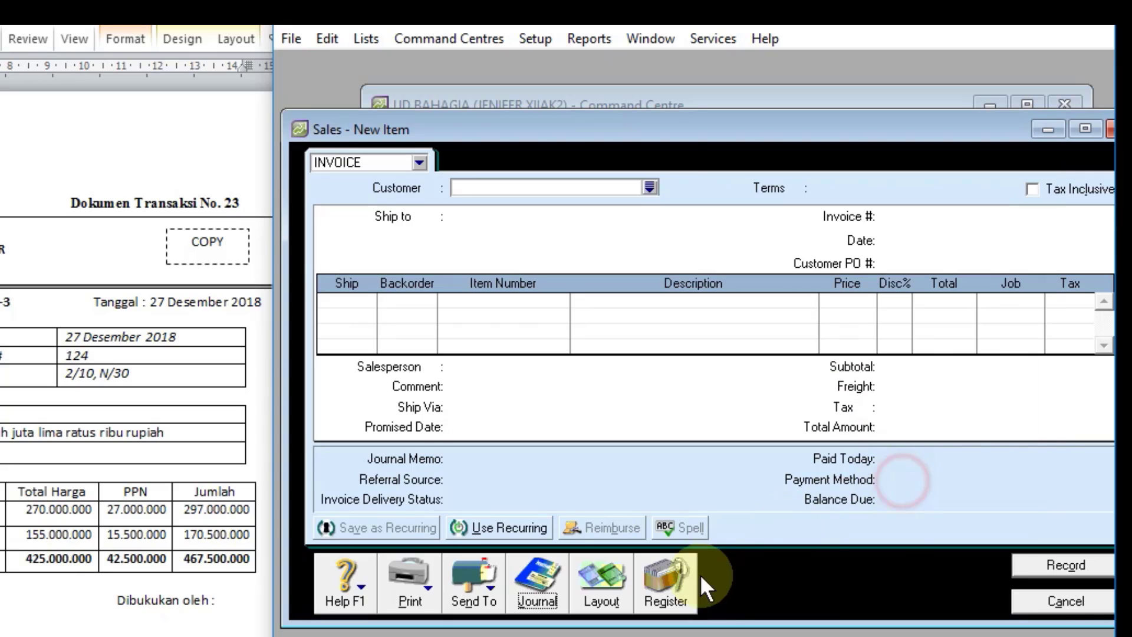
{"action": "left_click", "coordinate": [1046, 607]}
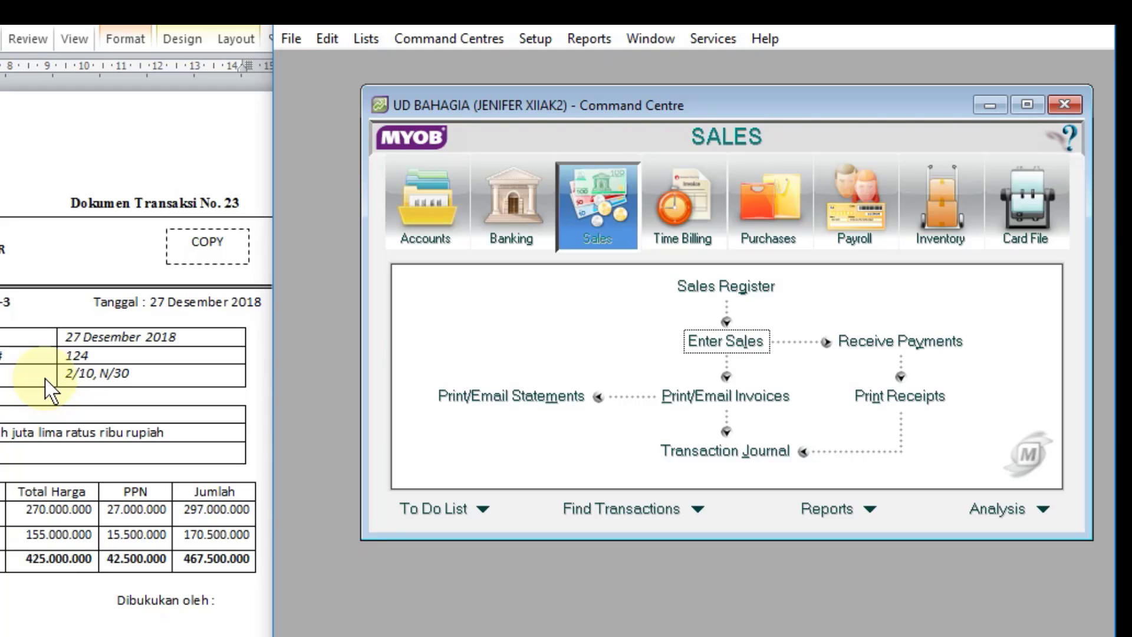
Step: Start a new item purchase bill for supplier FA MERAUKE from transaction document 24
{"action": "scroll", "coordinate": [46, 381], "scroll_direction": "down", "scroll_amount": 10}
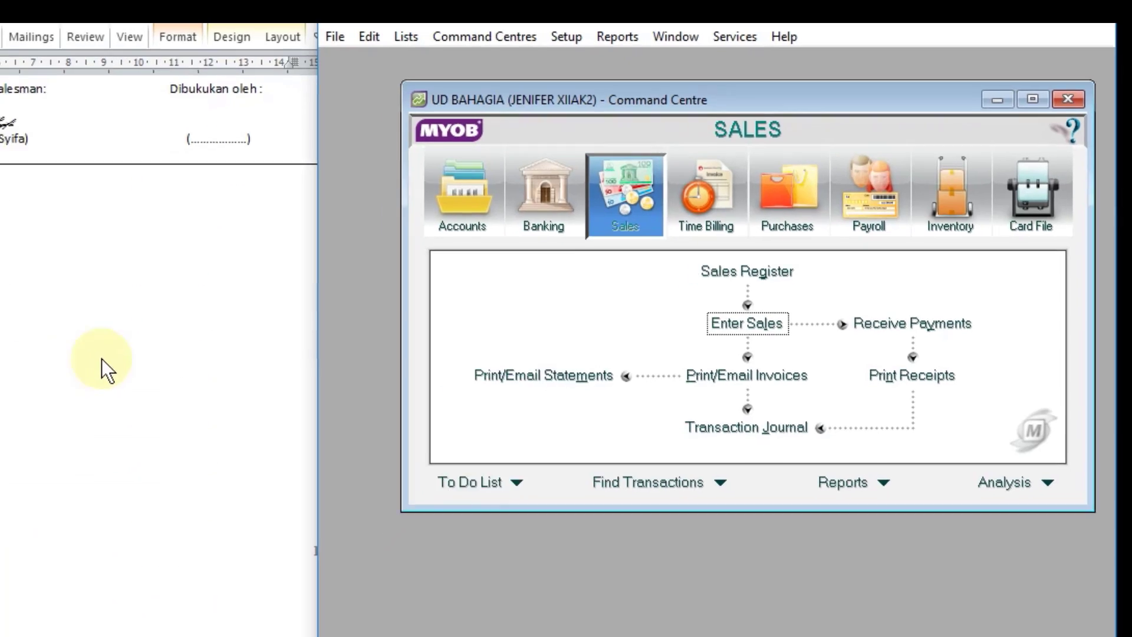
{"action": "scroll", "coordinate": [103, 363], "scroll_direction": "down", "scroll_amount": 8}
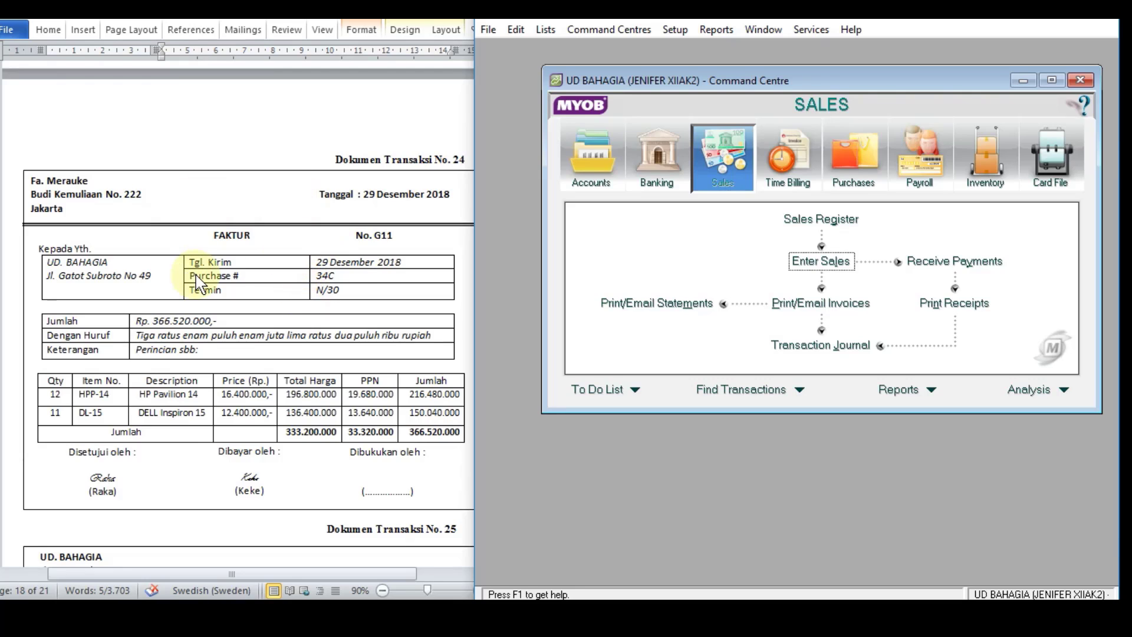
{"action": "left_click", "coordinate": [854, 157]}
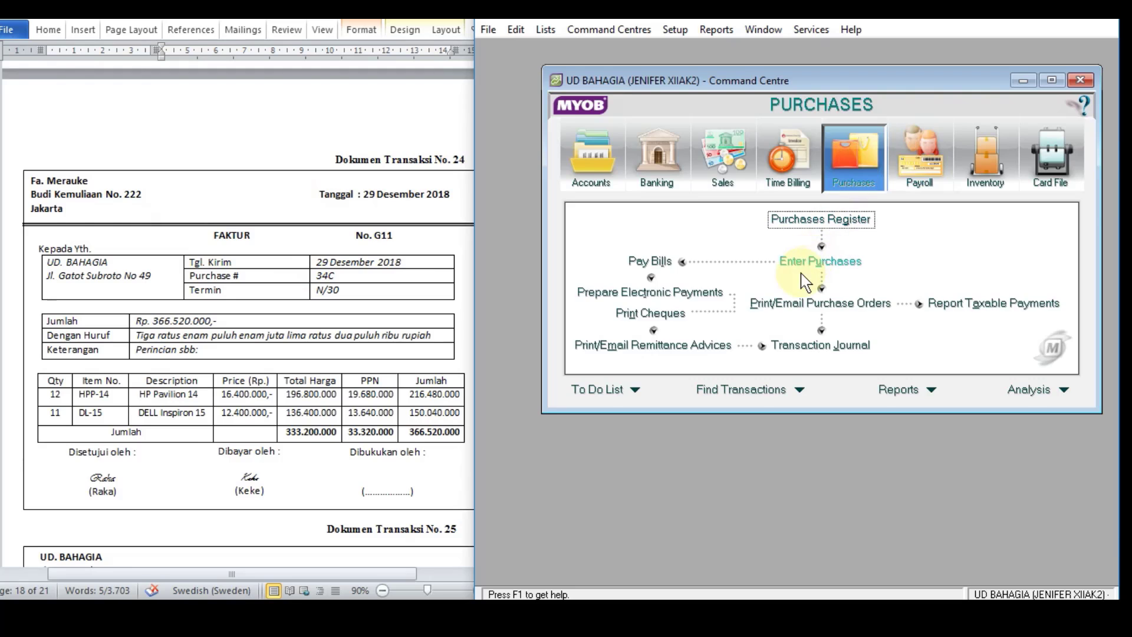
{"action": "left_click", "coordinate": [793, 261]}
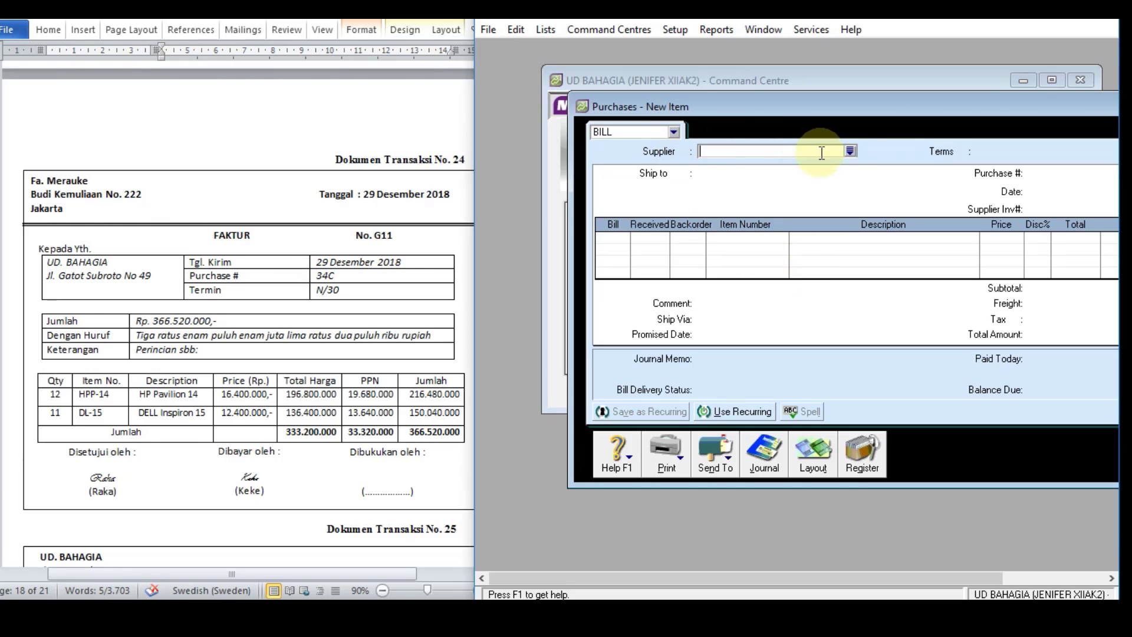
{"action": "left_click", "coordinate": [850, 151]}
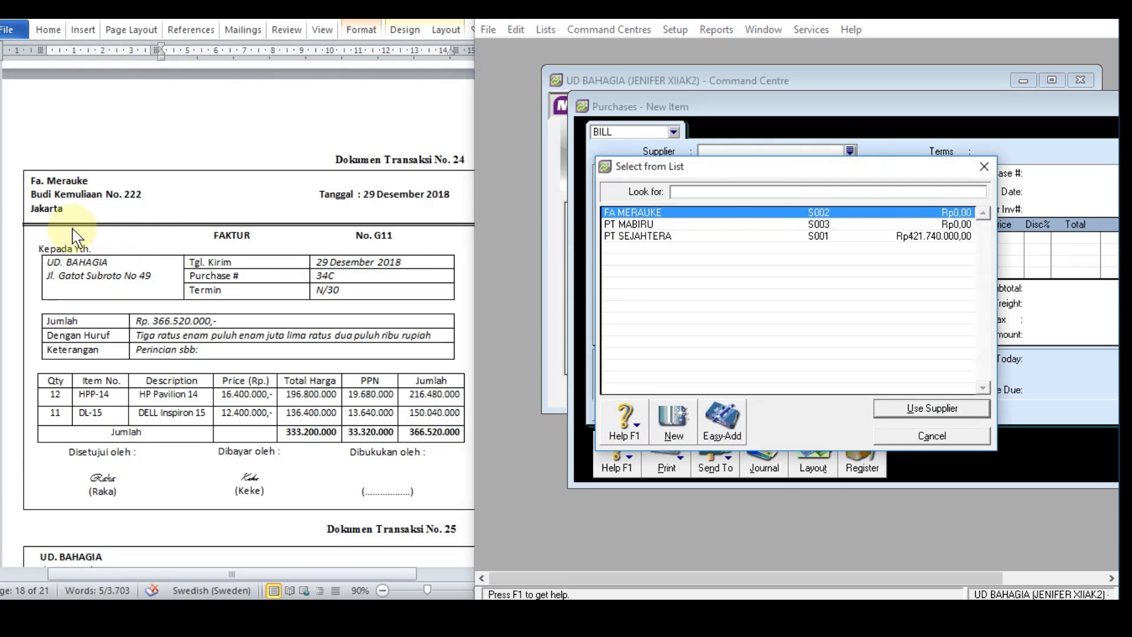
{"action": "double_click", "coordinate": [658, 212]}
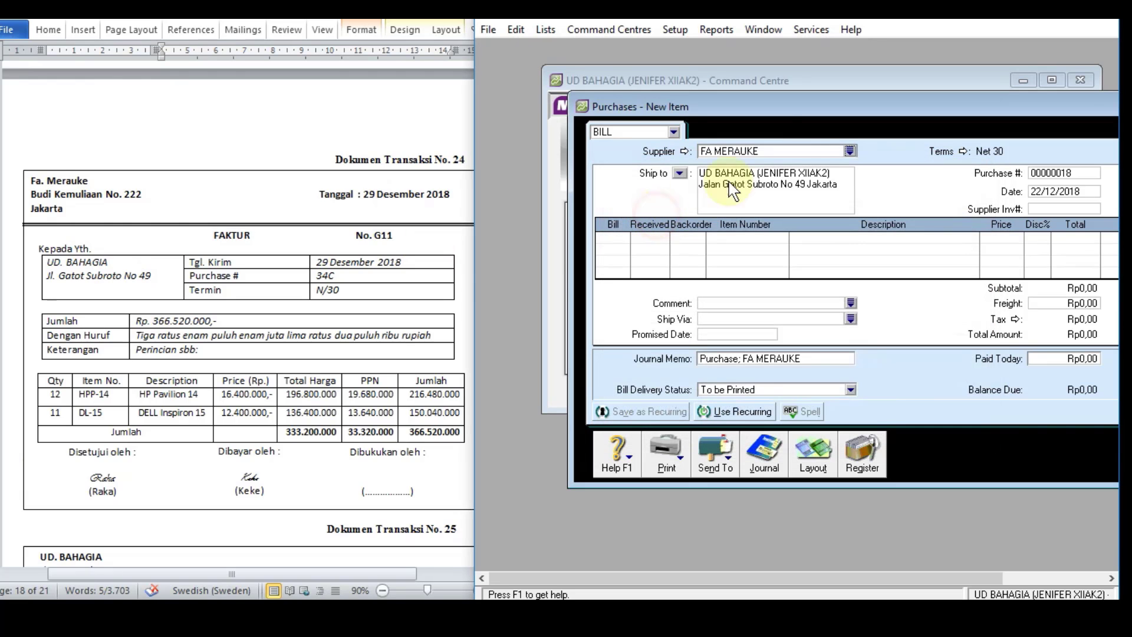
{"action": "double_click", "coordinate": [806, 107]}
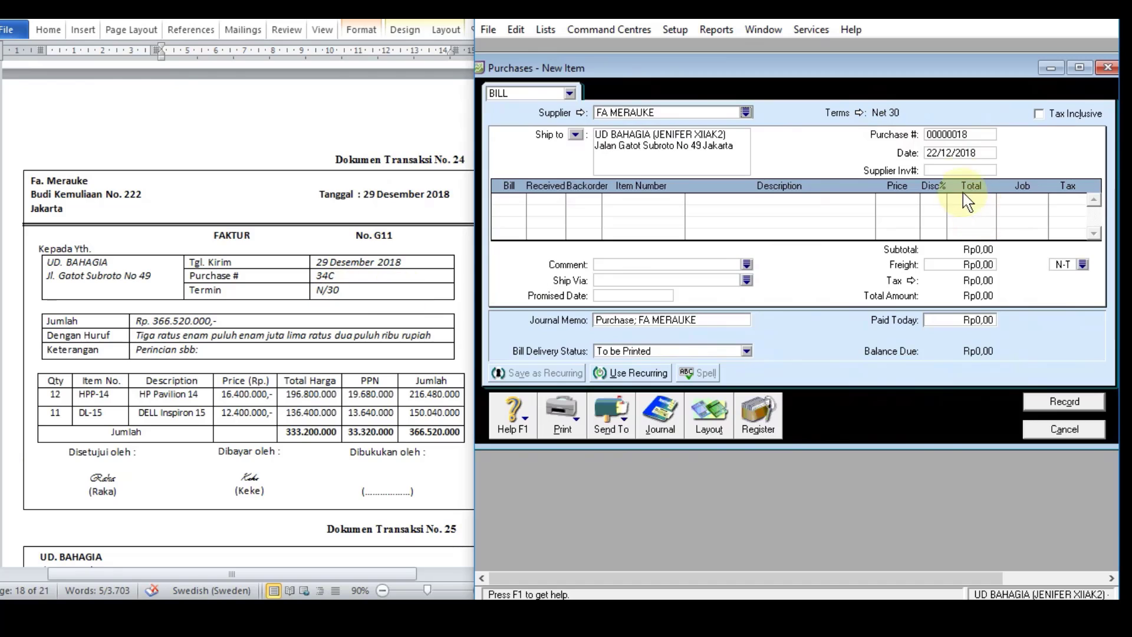
Step: Enter purchase number G11, date 29/12/2018 and supplier invoice number 34C on the bill
{"action": "left_click", "coordinate": [961, 135]}
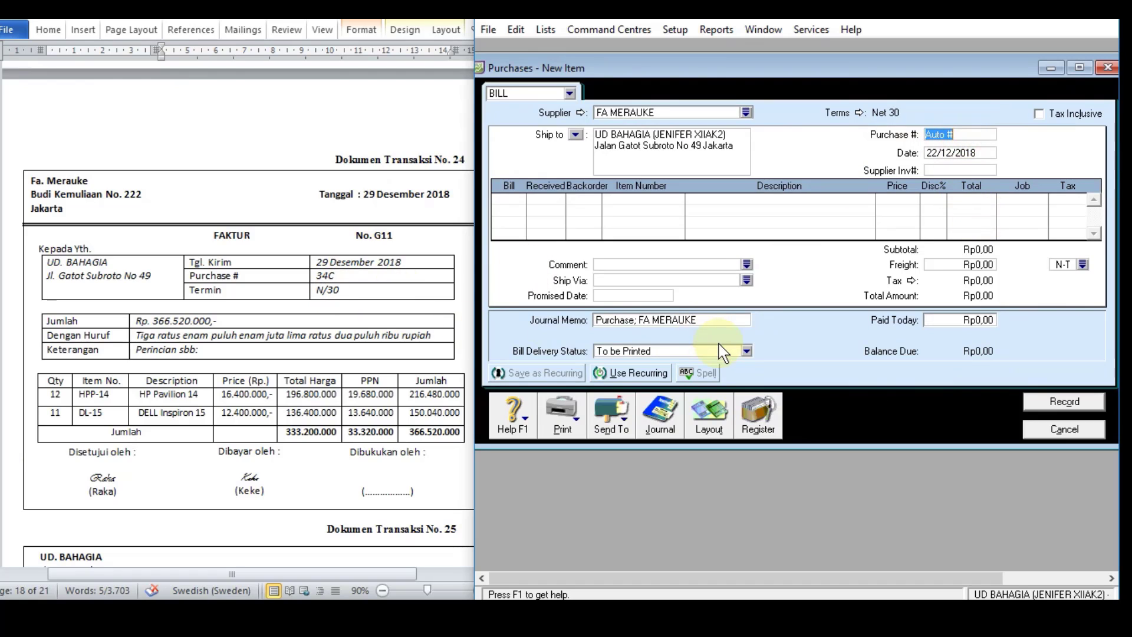
{"action": "type", "text": "G11"}
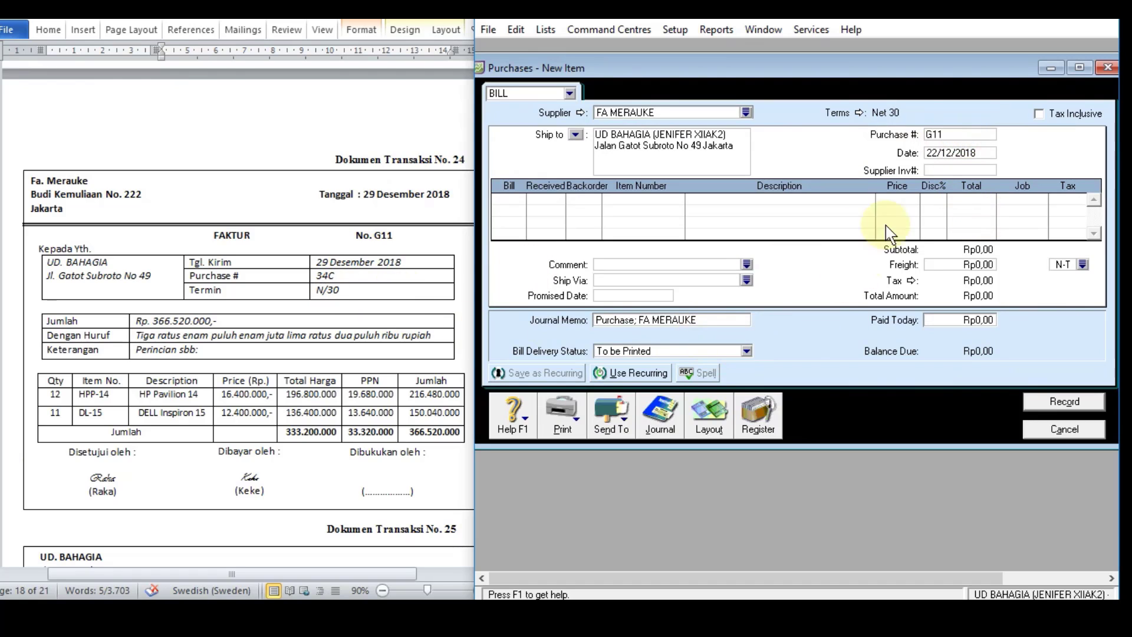
{"action": "left_click", "coordinate": [934, 153]}
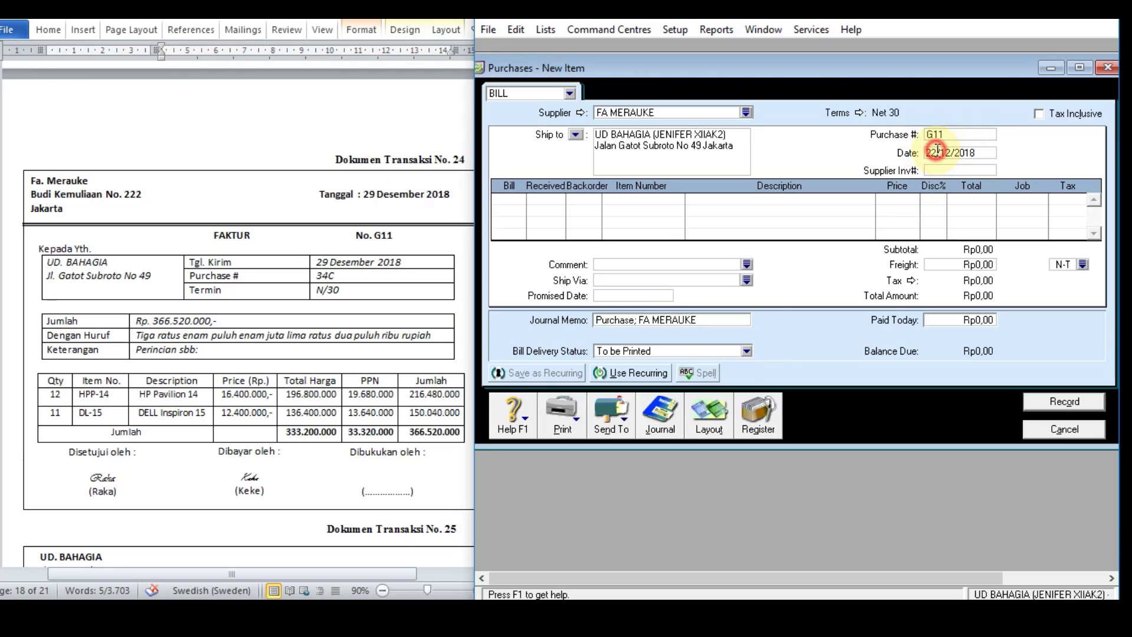
{"action": "type", "text": "9"}
{"action": "left_click", "coordinate": [945, 170]}
{"action": "type", "text": "34C"}
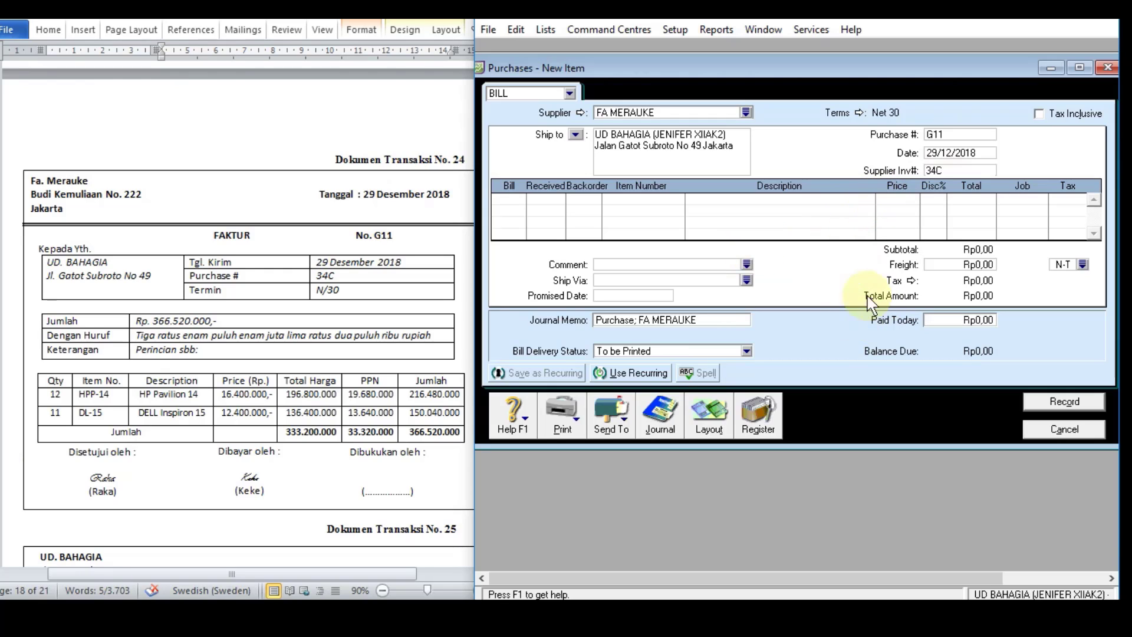
Step: Add 12 units of item HPP-14 at a unit price of Rp16.400.000 as the first bill line
{"action": "left_click", "coordinate": [498, 199]}
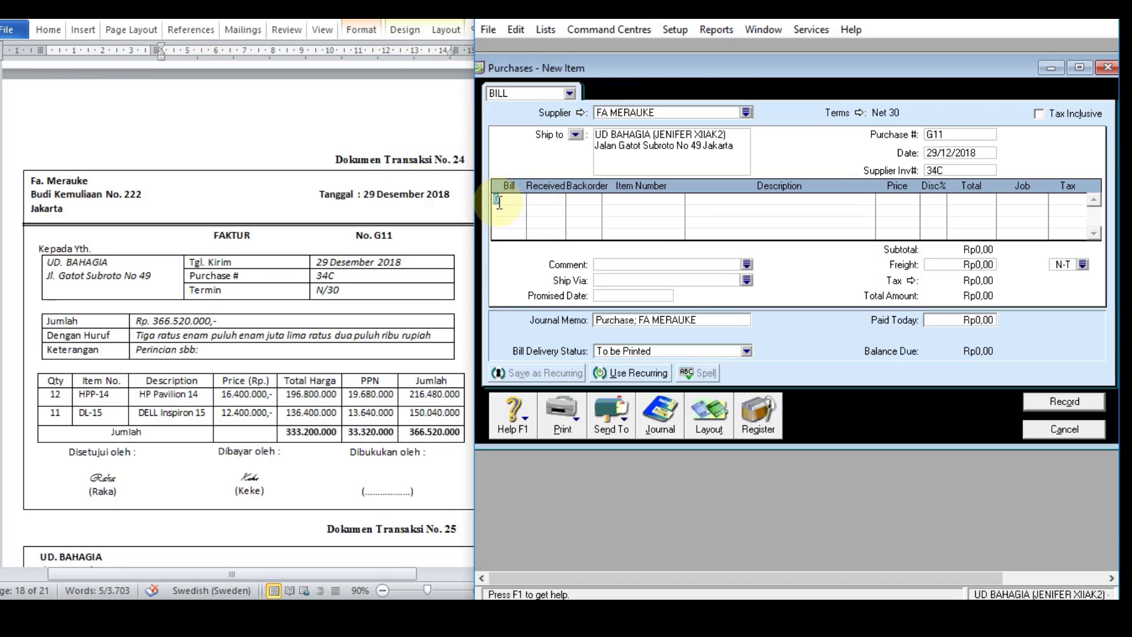
{"action": "type", "text": "12"}
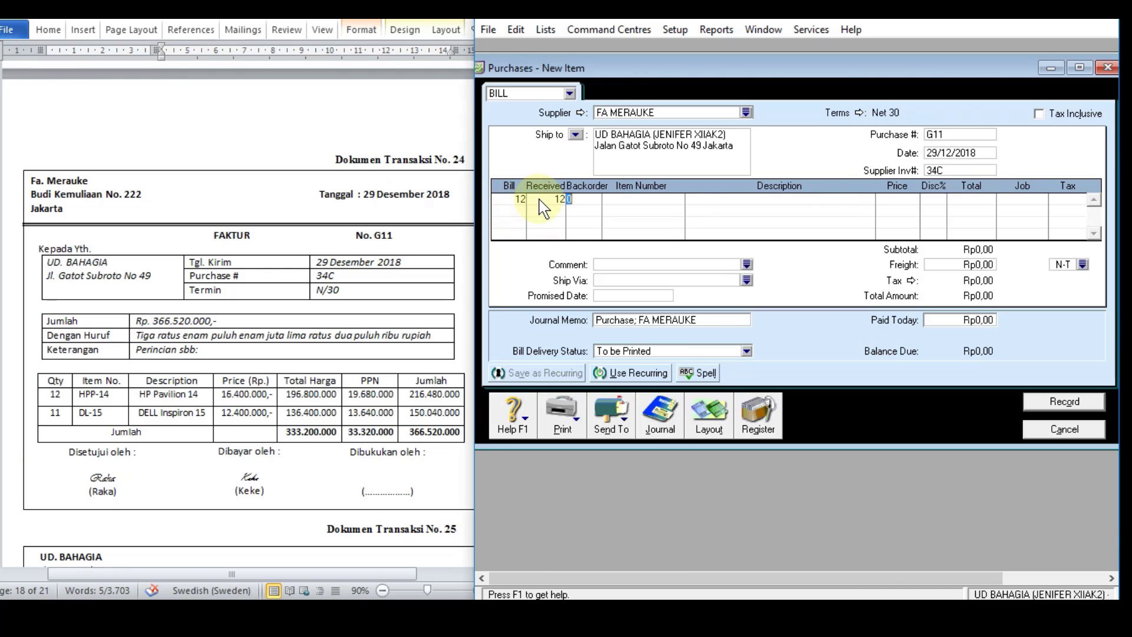
{"action": "key", "text": "Tab"}
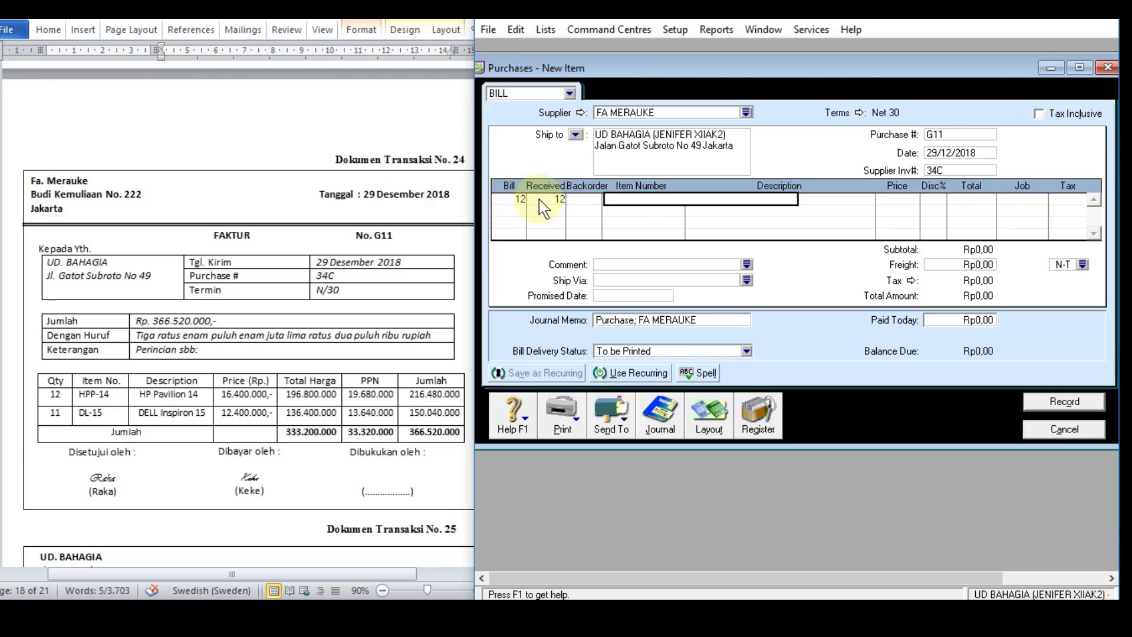
{"action": "type", "text": "HPP-14"}
{"action": "key", "text": "Tab"}
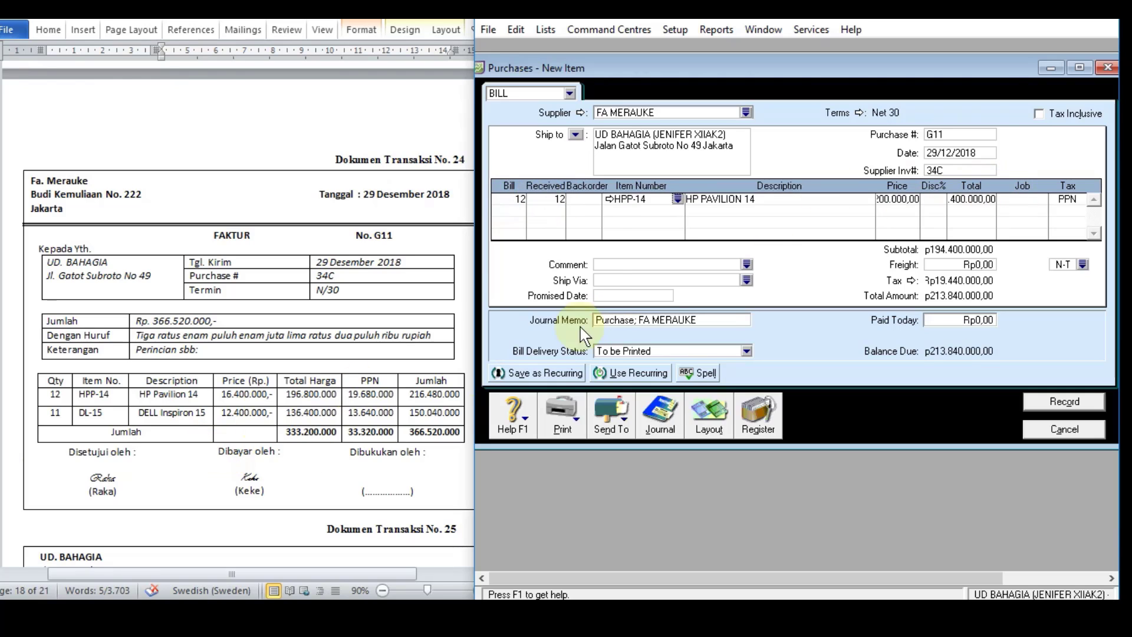
{"action": "left_click", "coordinate": [901, 200]}
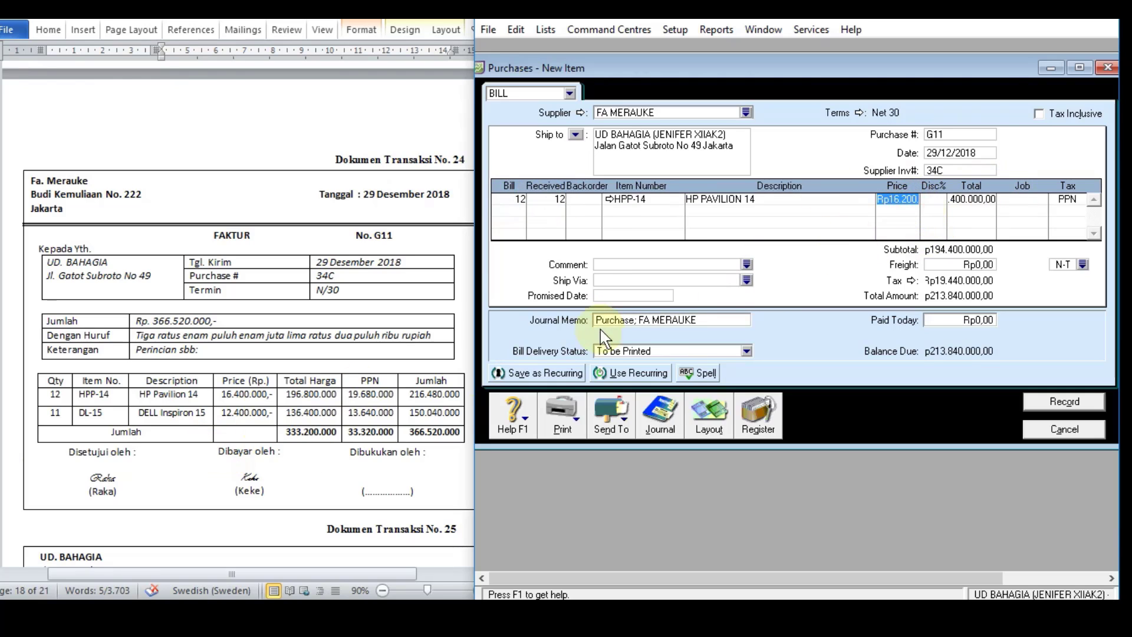
{"action": "type", "text": "16400"}
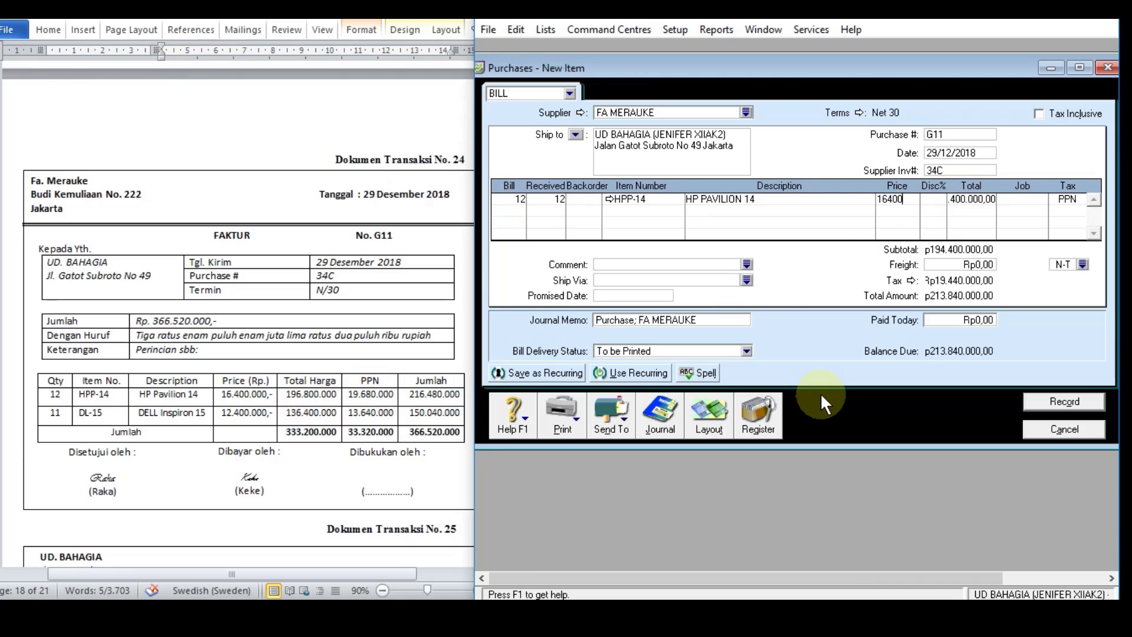
{"action": "type", "text": "000"}
{"action": "key", "text": "Return"}
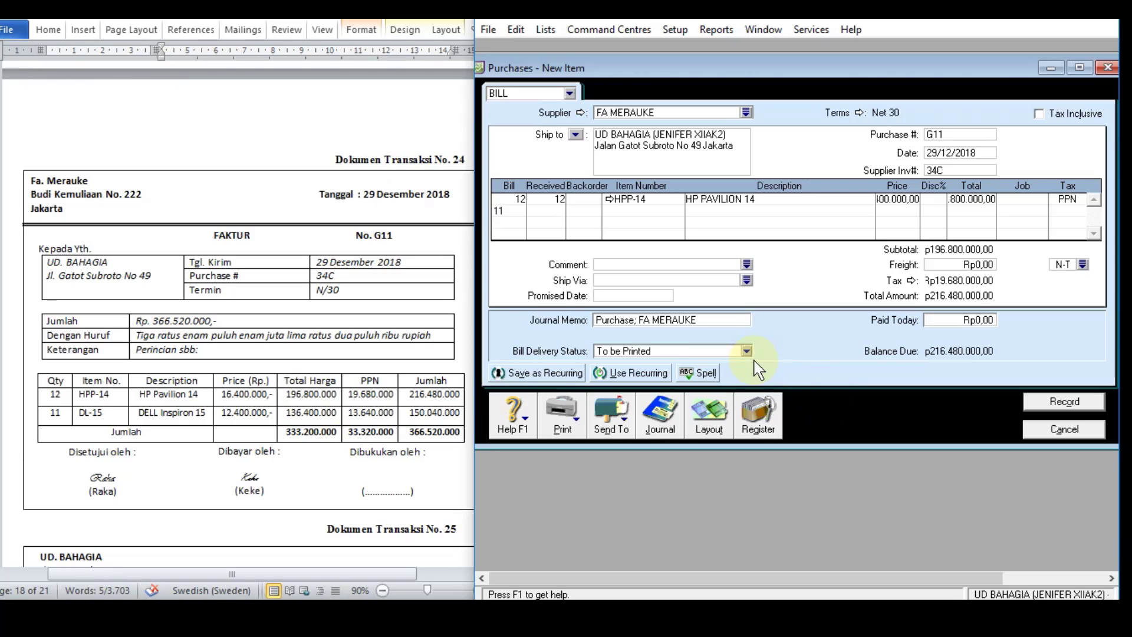
Step: Add 11 units of item DL-15 at a unit price of Rp12.400.000 as the second bill line
{"action": "key", "text": "Tab"}
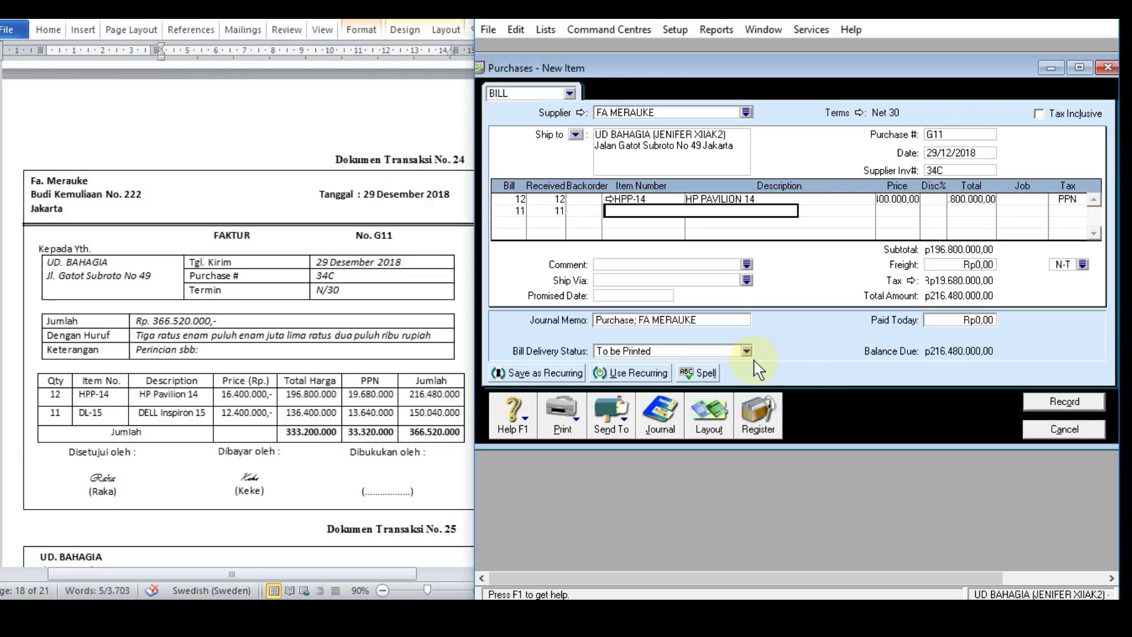
{"action": "type", "text": "DL-15"}
{"action": "key", "text": "Tab"}
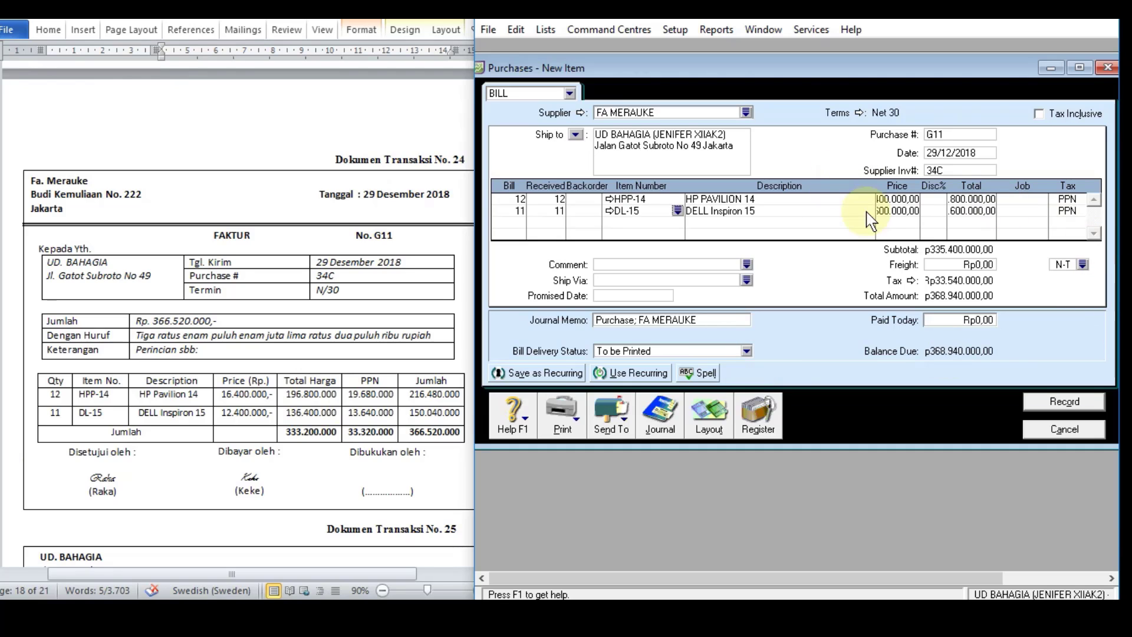
{"action": "left_click", "coordinate": [889, 211]}
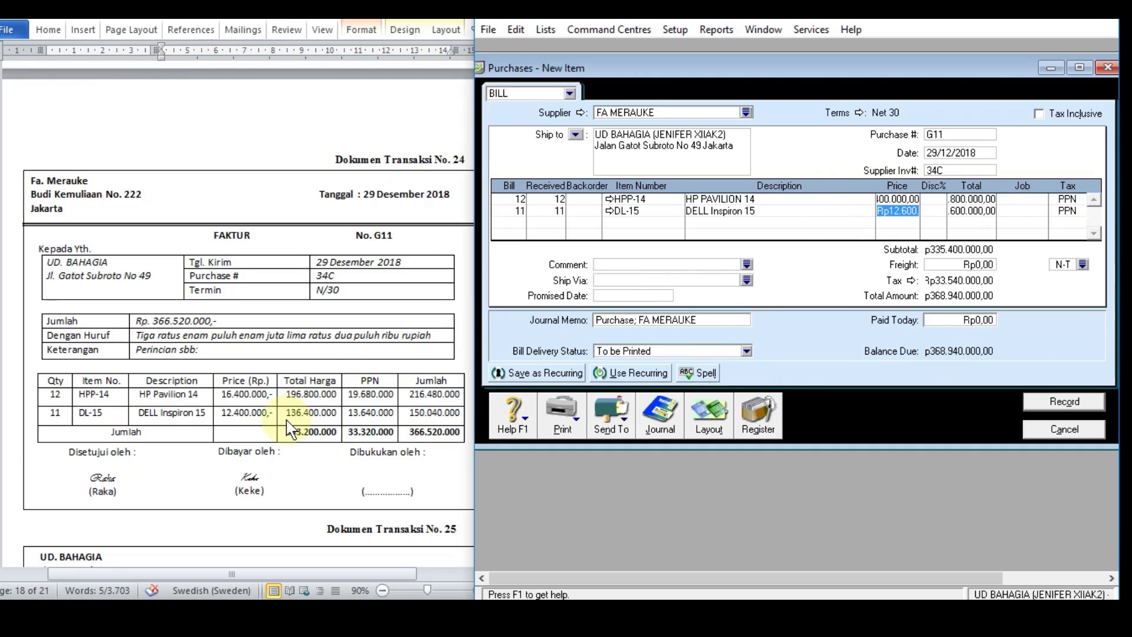
{"action": "type", "text": "124"}
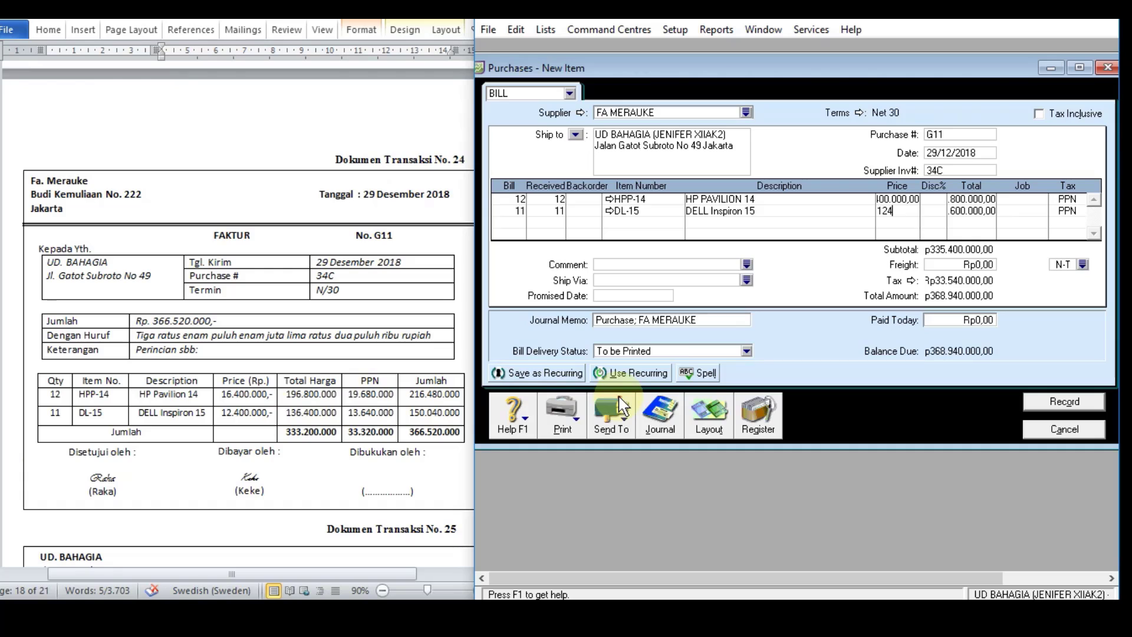
{"action": "key", "text": "Tab"}
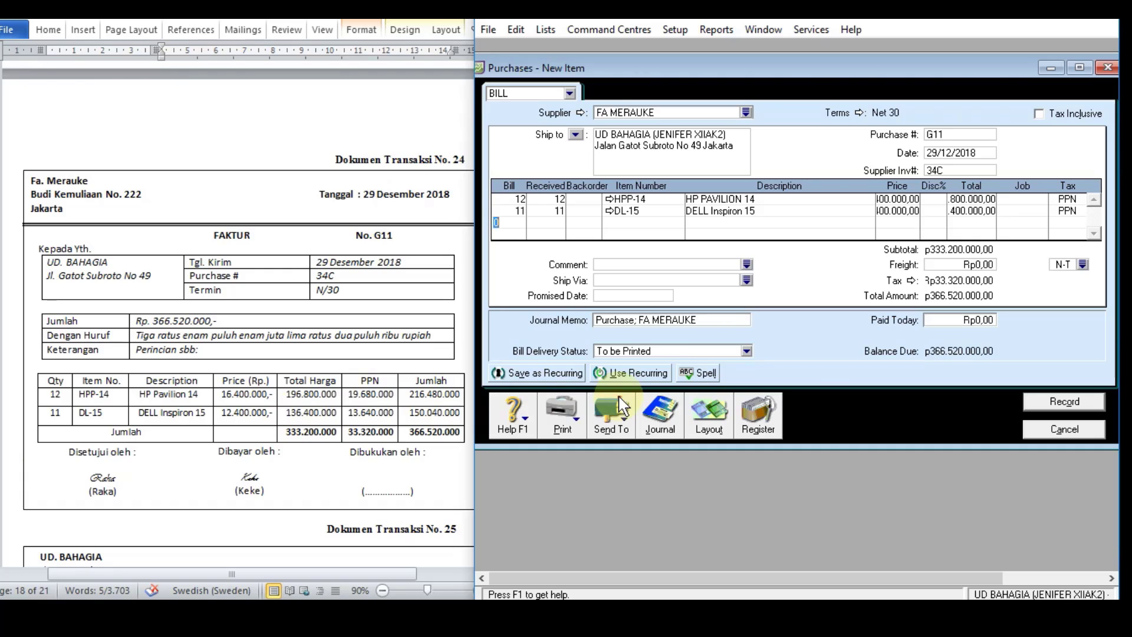
Step: Check both line totals of bill G11 against the document and review the purchase's transaction recap
{"action": "left_click", "coordinate": [987, 199]}
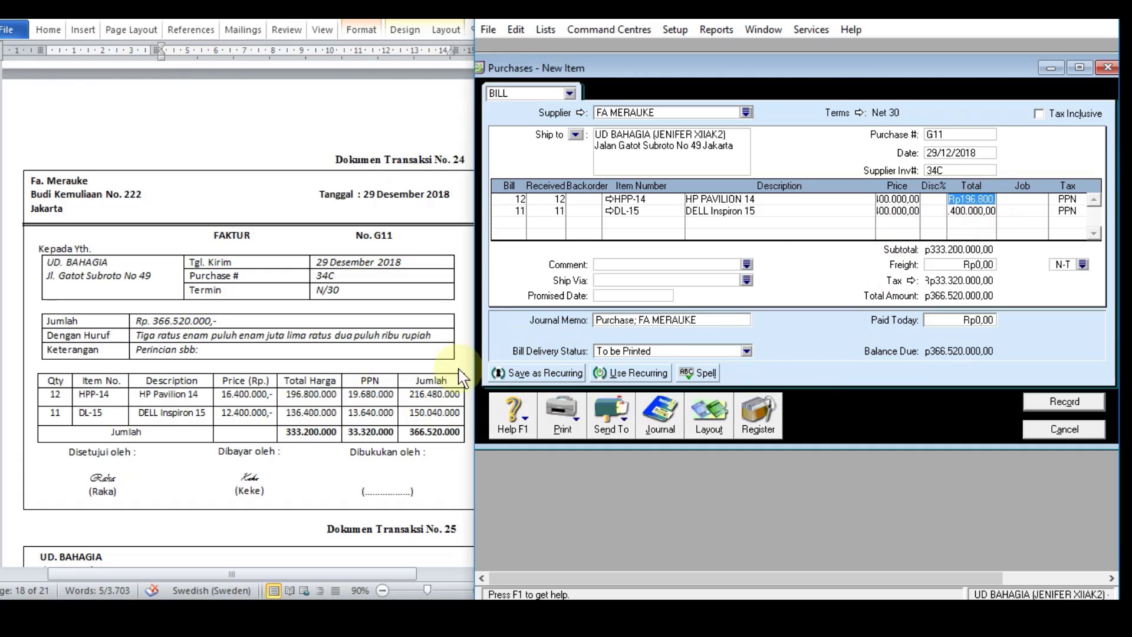
{"action": "left_click", "coordinate": [982, 212]}
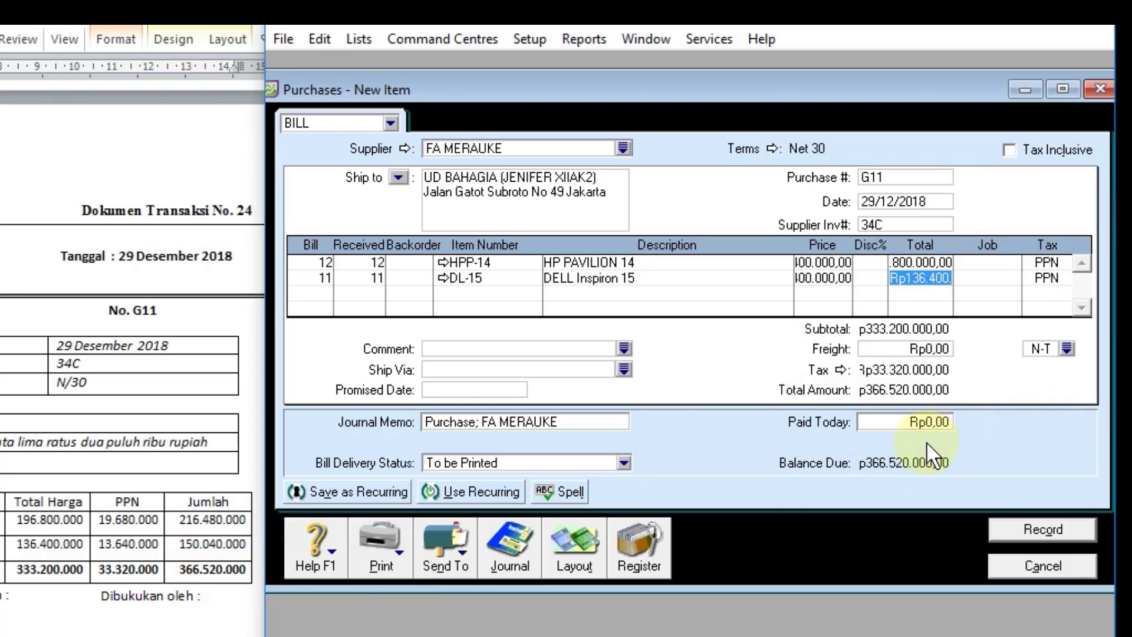
{"action": "key", "text": "ctrl+r"}
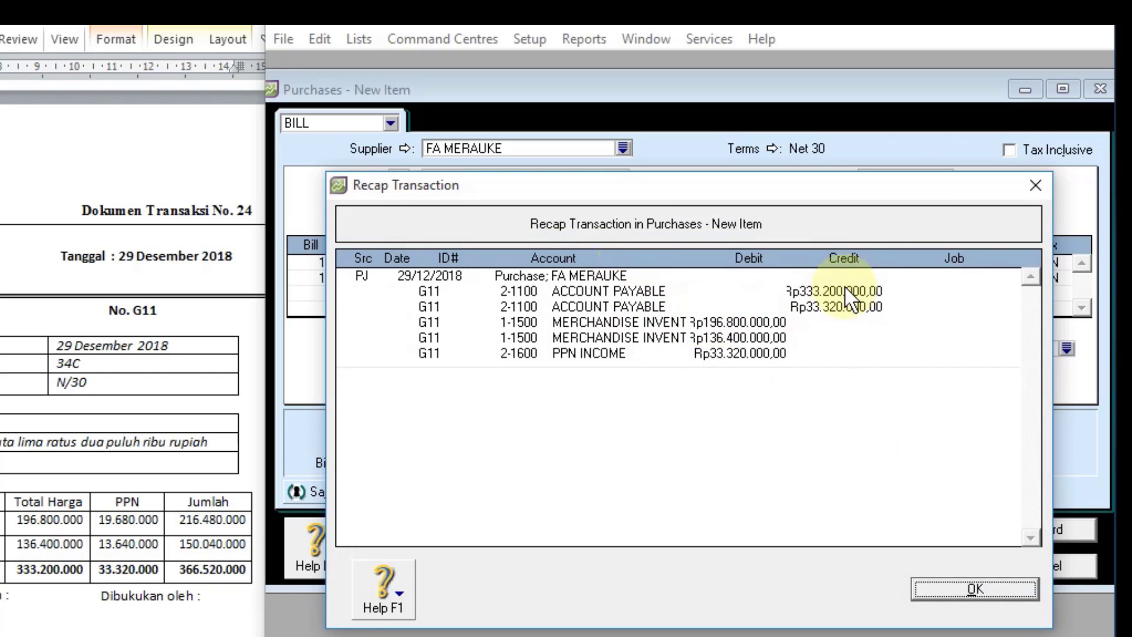
{"action": "left_click", "coordinate": [967, 587]}
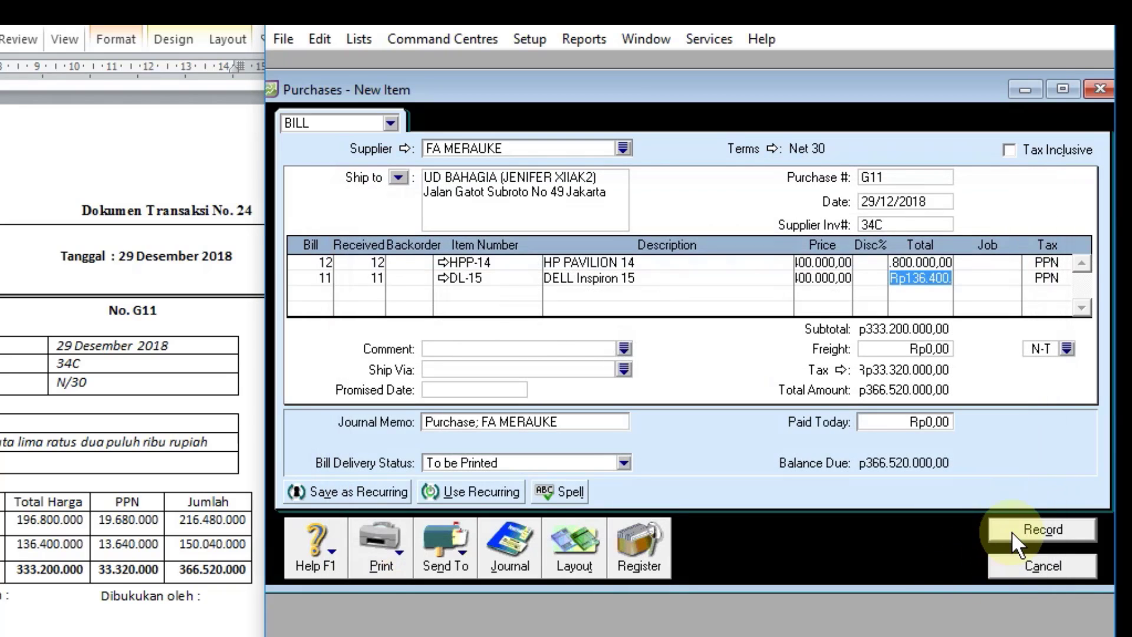
Step: Record purchase bill G11, skipping the spelling check and keeping the tax code used on its lines
{"action": "left_click", "coordinate": [1011, 530]}
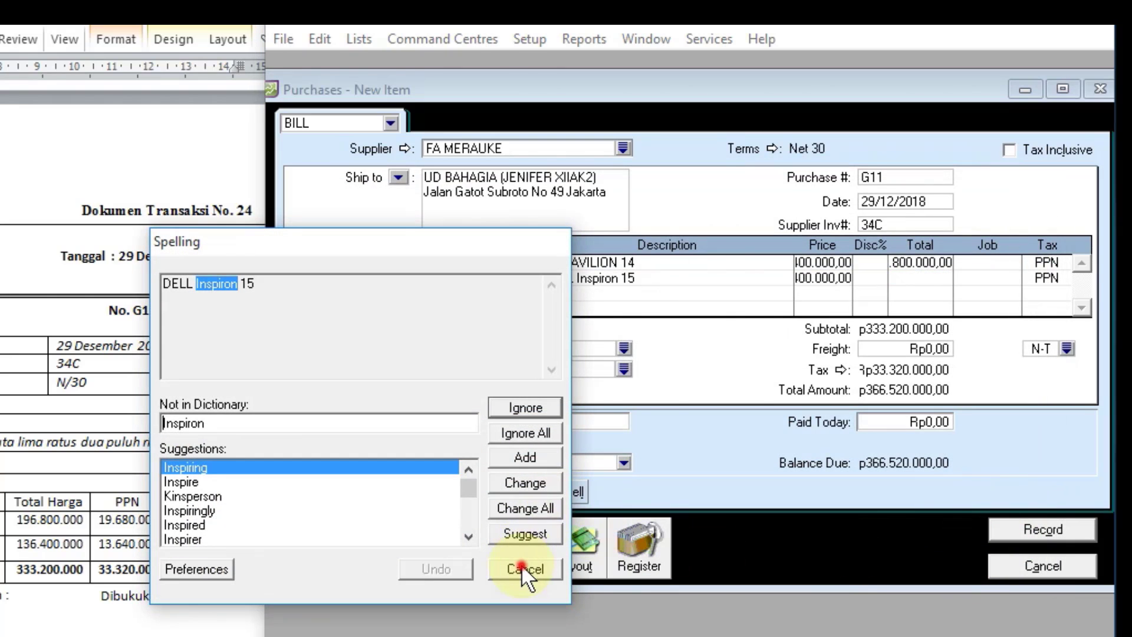
{"action": "left_click", "coordinate": [523, 566]}
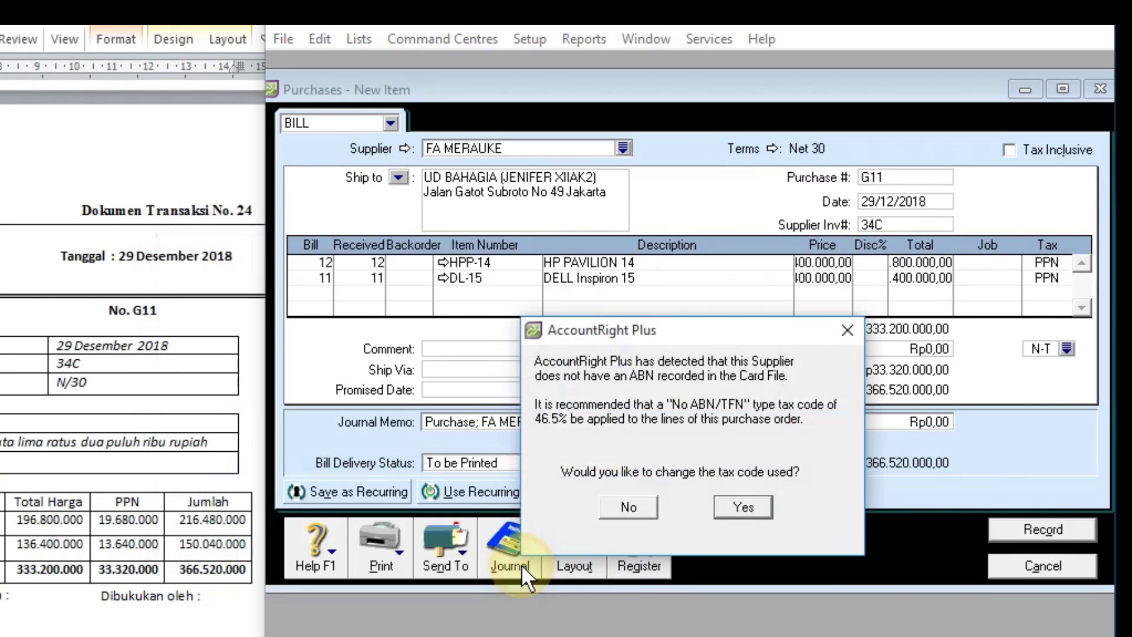
{"action": "left_click", "coordinate": [626, 507]}
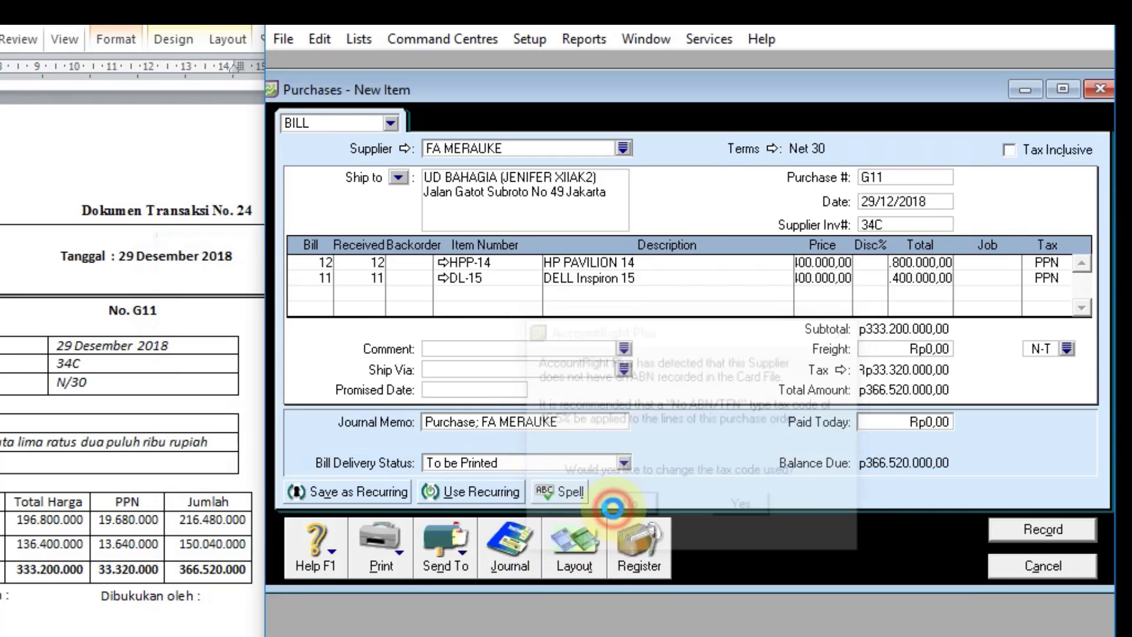
Step: Check the G11 entry at the end of the purchases journal, and close the journal and the purchase form
{"action": "left_click", "coordinate": [511, 555]}
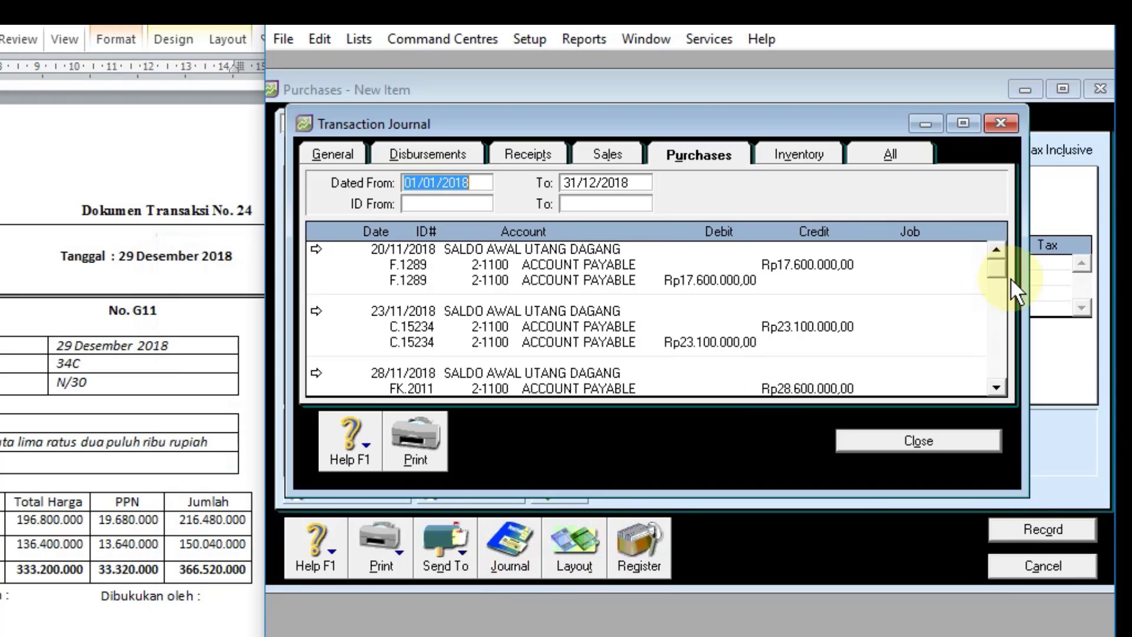
{"action": "left_click_drag", "start_coordinate": [1003, 270], "coordinate": [1011, 381]}
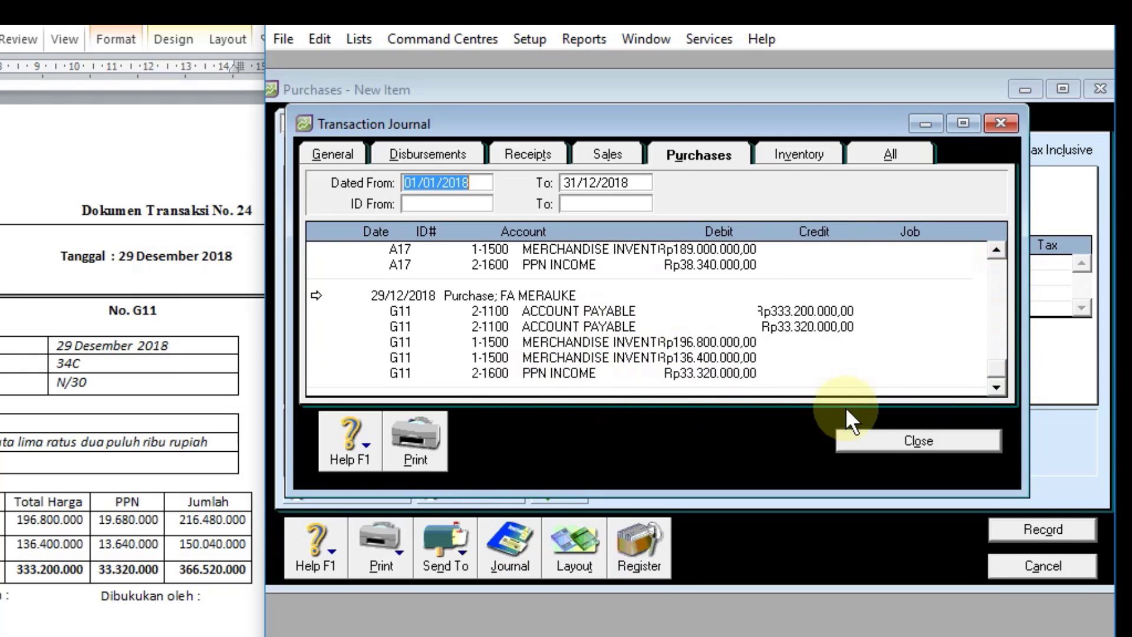
{"action": "left_click", "coordinate": [890, 446]}
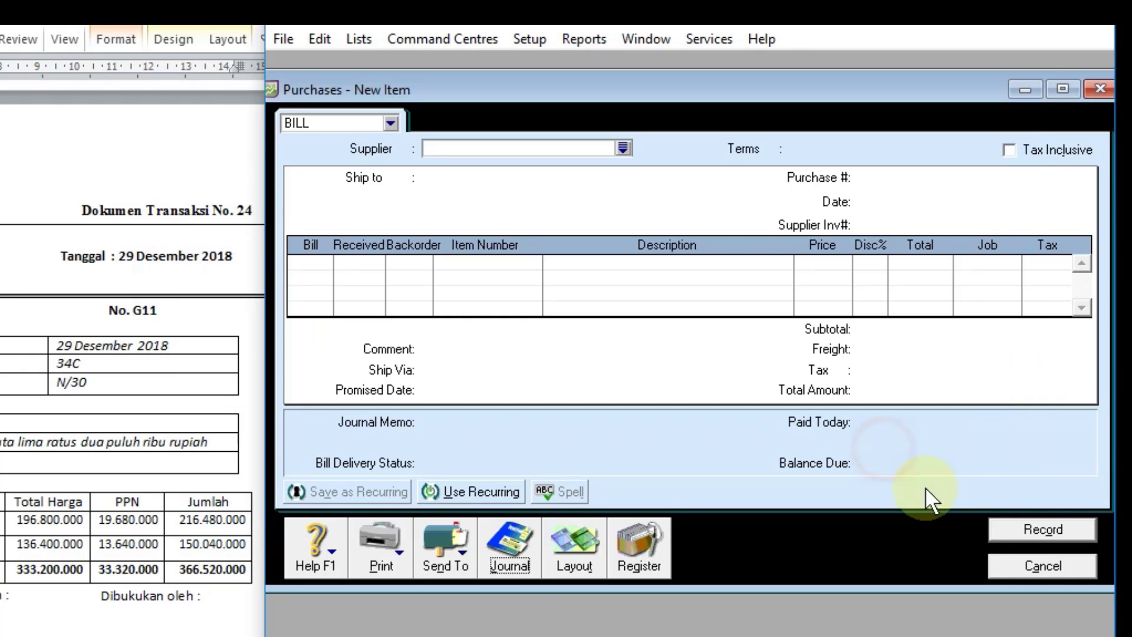
{"action": "left_click", "coordinate": [1004, 568]}
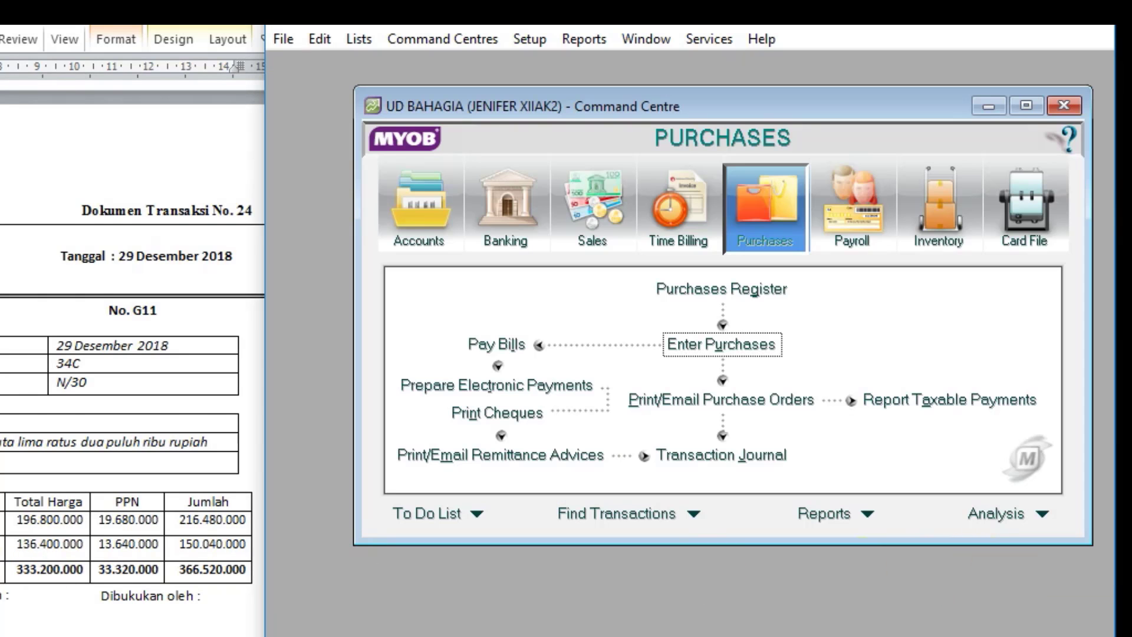
Step: Start a Spend Money entry for document 25, paid from account 1-1100 CASH IN BANK
{"action": "scroll", "coordinate": [2, 534], "scroll_direction": "down", "scroll_amount": 1}
{"action": "scroll", "coordinate": [13, 518], "scroll_direction": "down", "scroll_amount": 8}
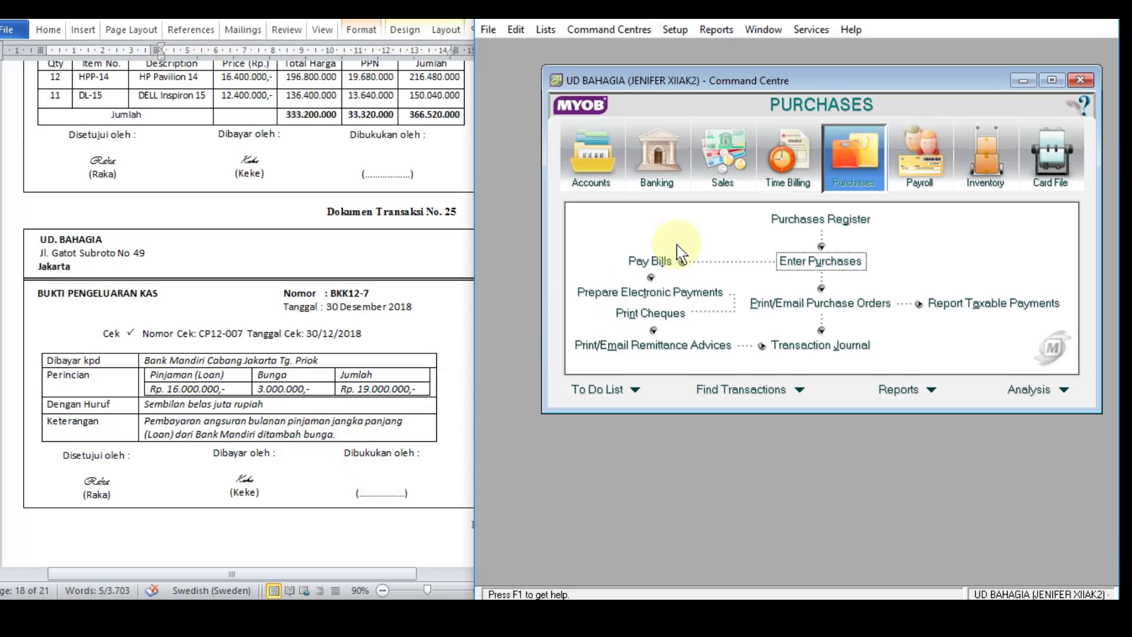
{"action": "left_click", "coordinate": [350, 411]}
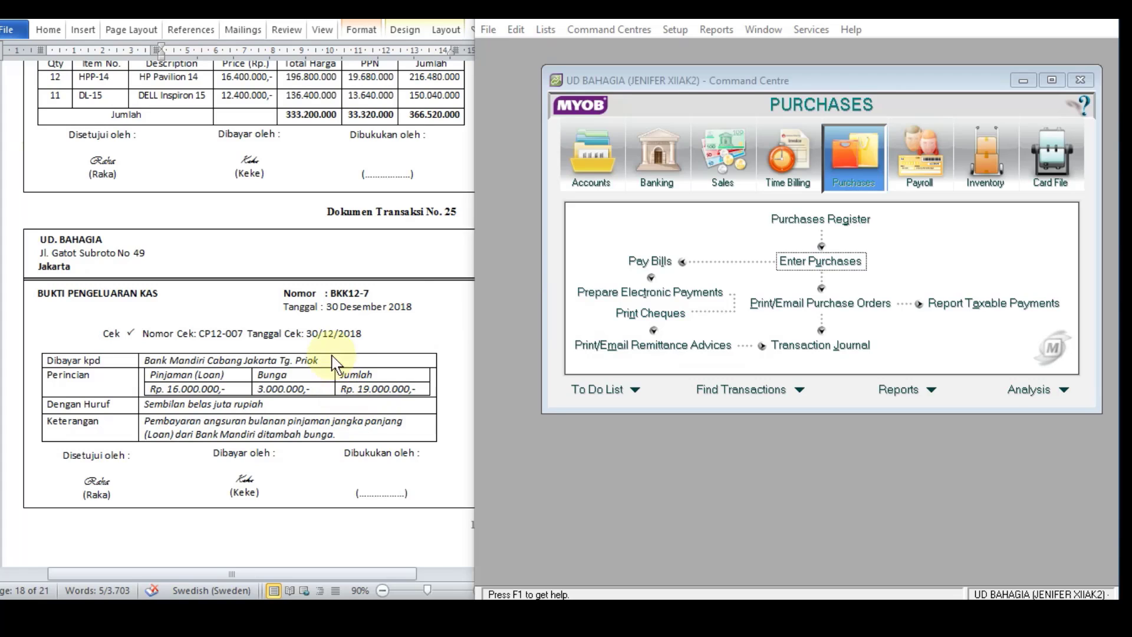
{"action": "left_click", "coordinate": [658, 161]}
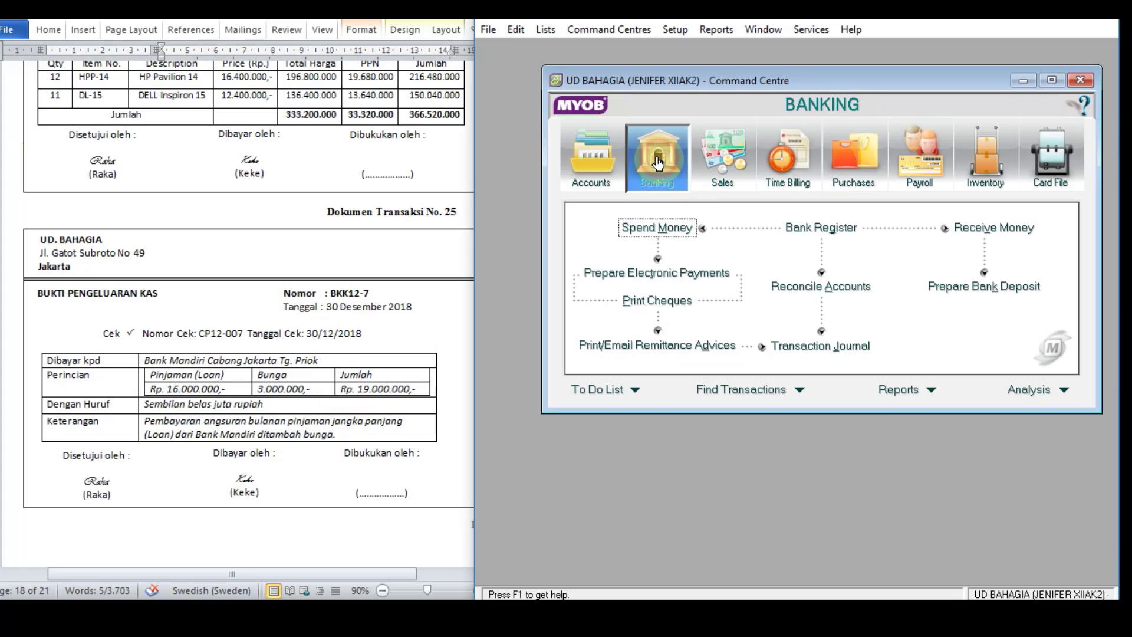
{"action": "left_click", "coordinate": [656, 226]}
{"action": "left_click", "coordinate": [763, 138]}
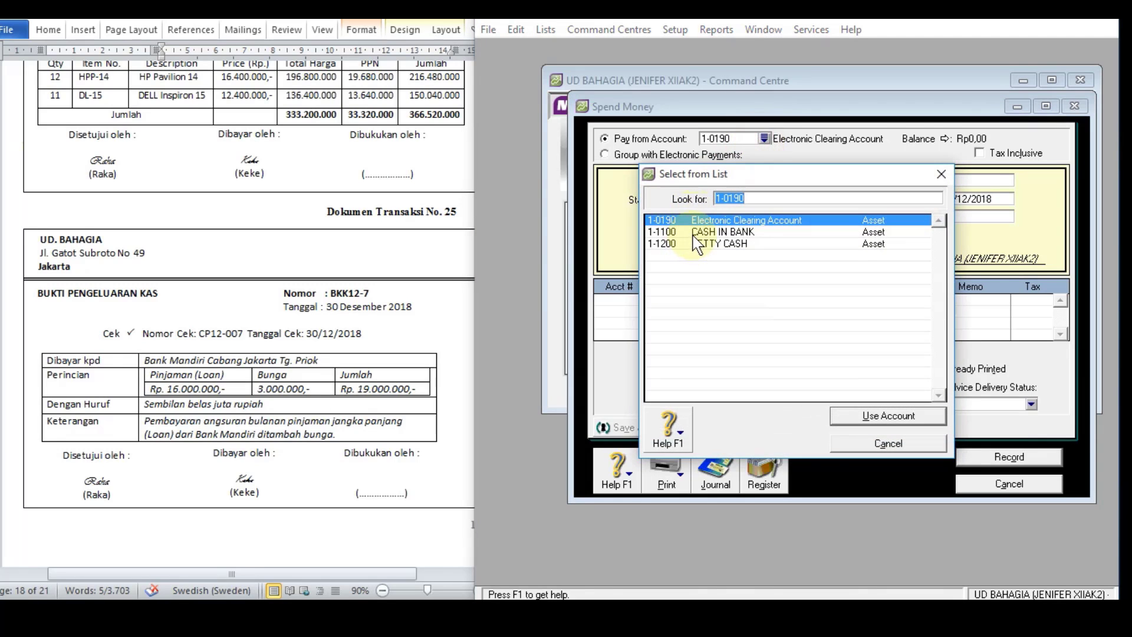
{"action": "double_click", "coordinate": [694, 233]}
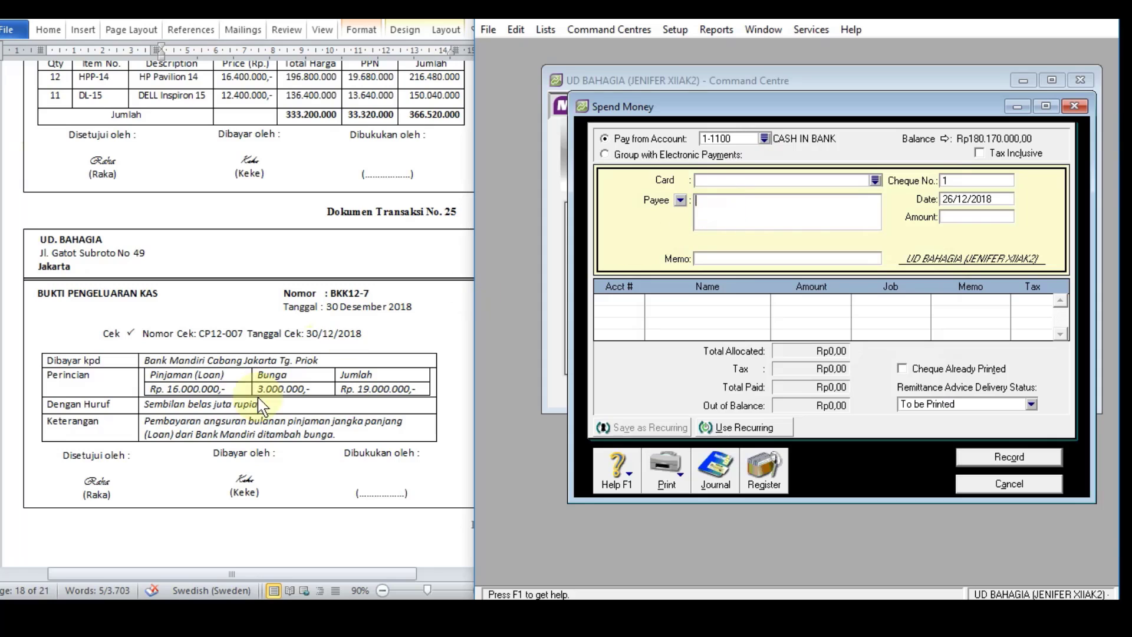
Step: Copy the payee "Bank Mandiri Cabang Jakarta Tg. Priok" from the Word document into the payment
{"action": "left_click", "coordinate": [298, 359]}
{"action": "left_click", "coordinate": [319, 362]}
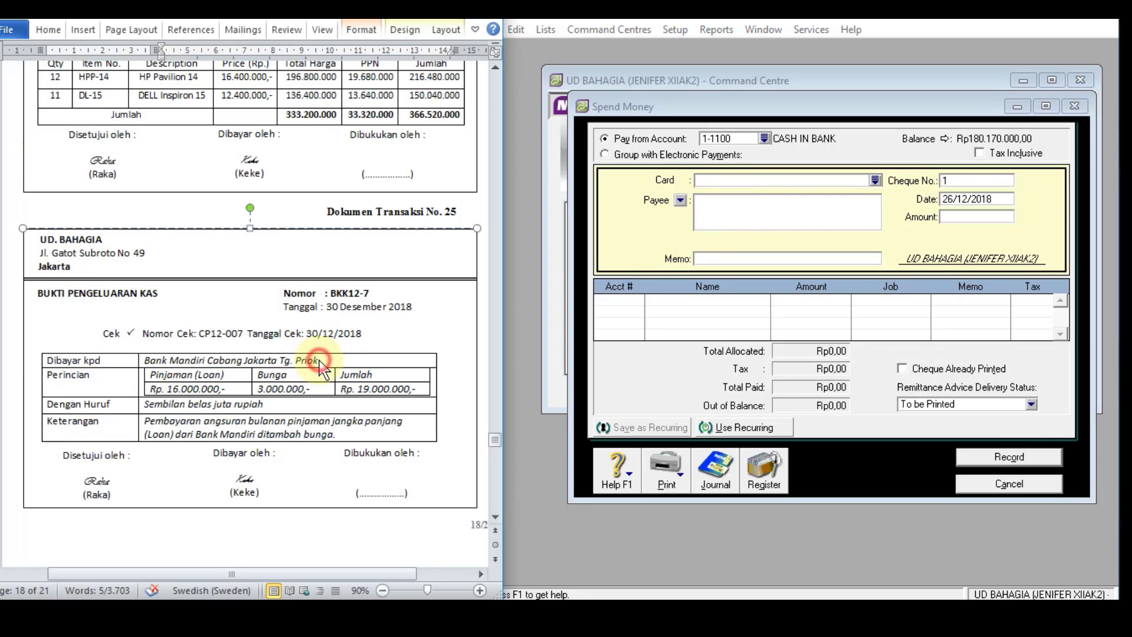
{"action": "left_click", "coordinate": [319, 361]}
{"action": "left_click_drag", "start_coordinate": [319, 361], "coordinate": [740, 208]}
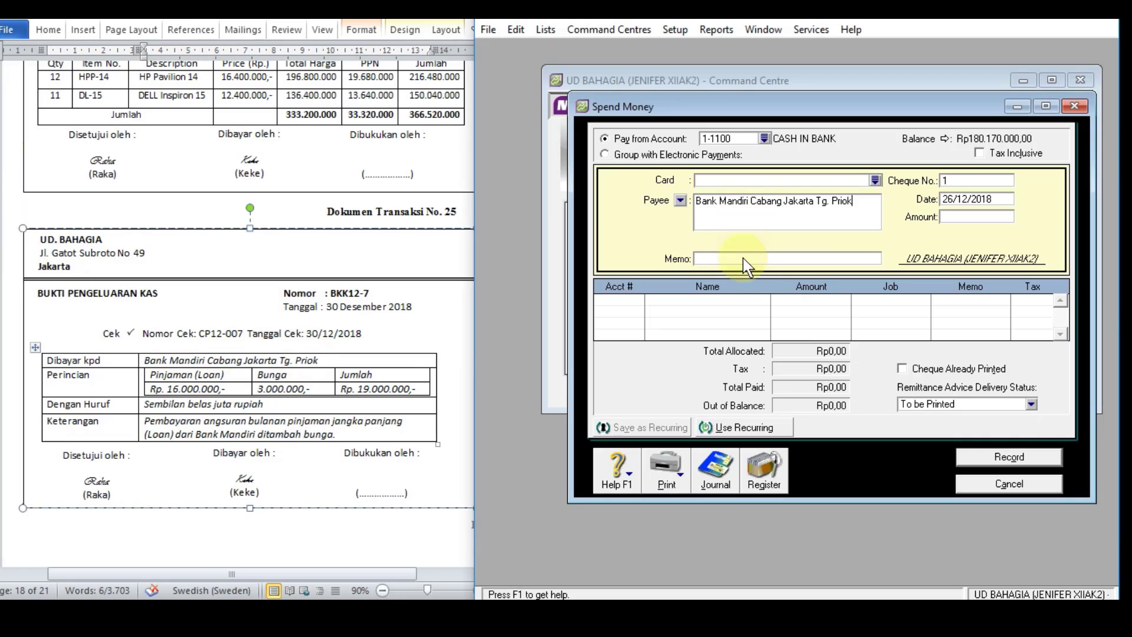
Step: Copy "Pembayaran angsuran bulanan pinjaman jangka panjang" from the document's description into the payment memo
{"action": "left_click", "coordinate": [725, 258]}
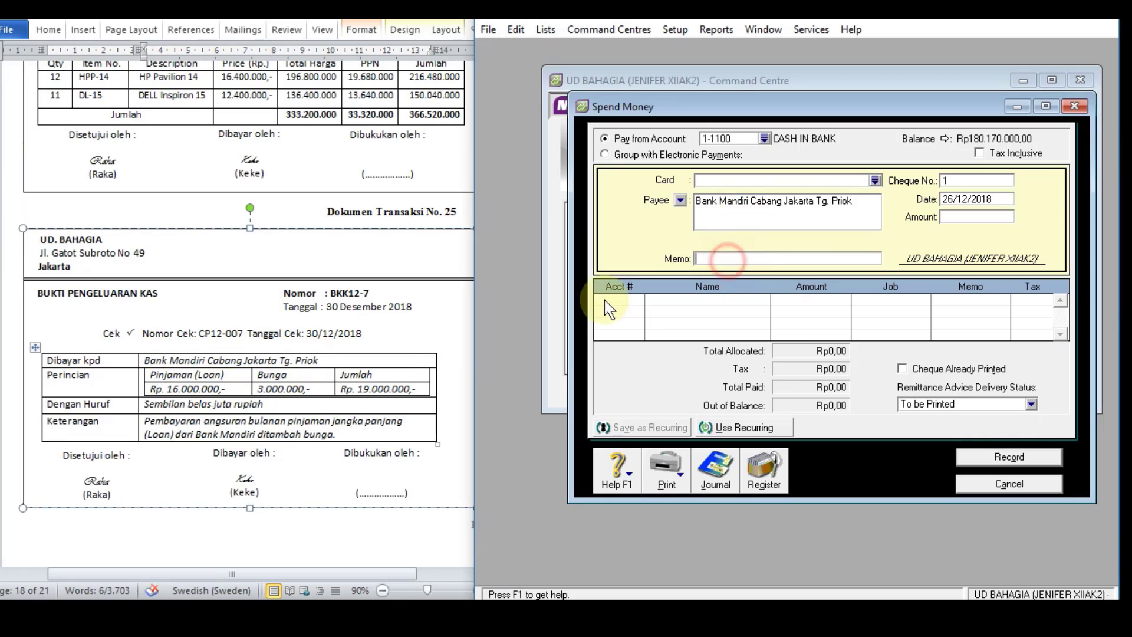
{"action": "left_click", "coordinate": [289, 437]}
{"action": "left_click_drag", "start_coordinate": [145, 421], "coordinate": [394, 422]}
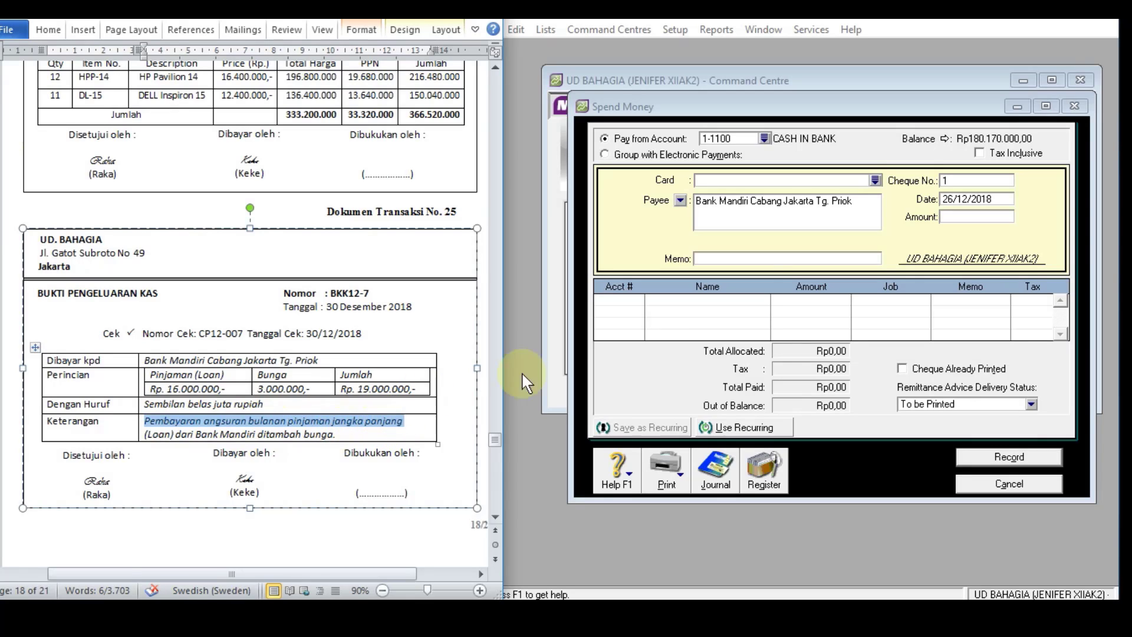
{"action": "key", "text": "ctrl+c"}
{"action": "left_click", "coordinate": [746, 258]}
{"action": "key", "text": "ctrl+v"}
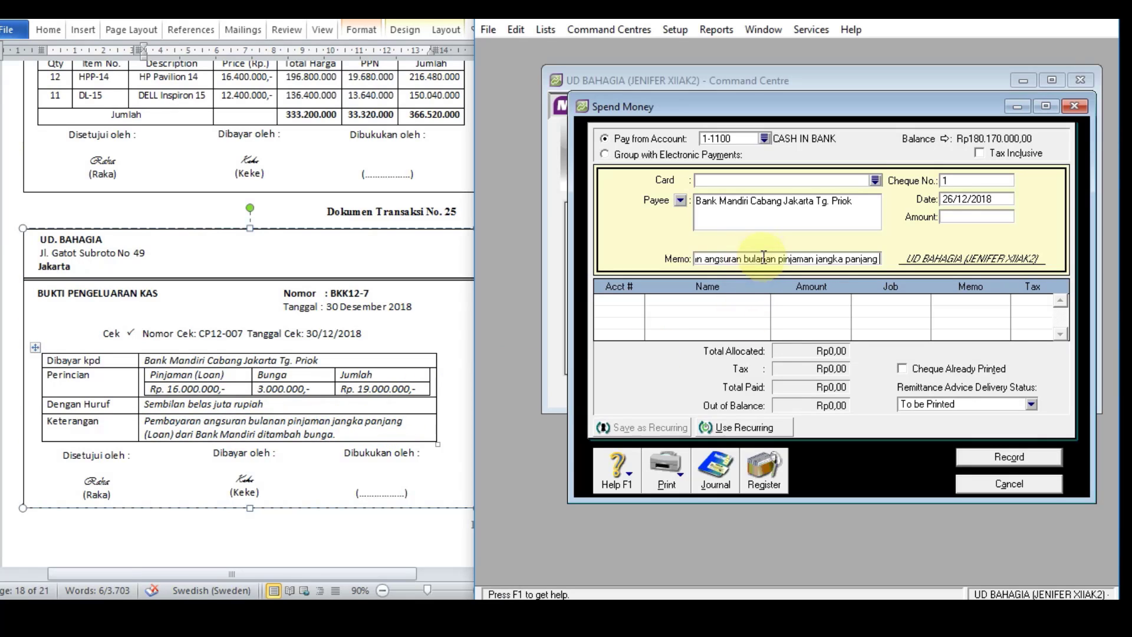
Step: Enter cheque number BKK12-7, date 30/12/2018 and amount Rp19.000.000 on the payment
{"action": "left_click", "coordinate": [966, 181]}
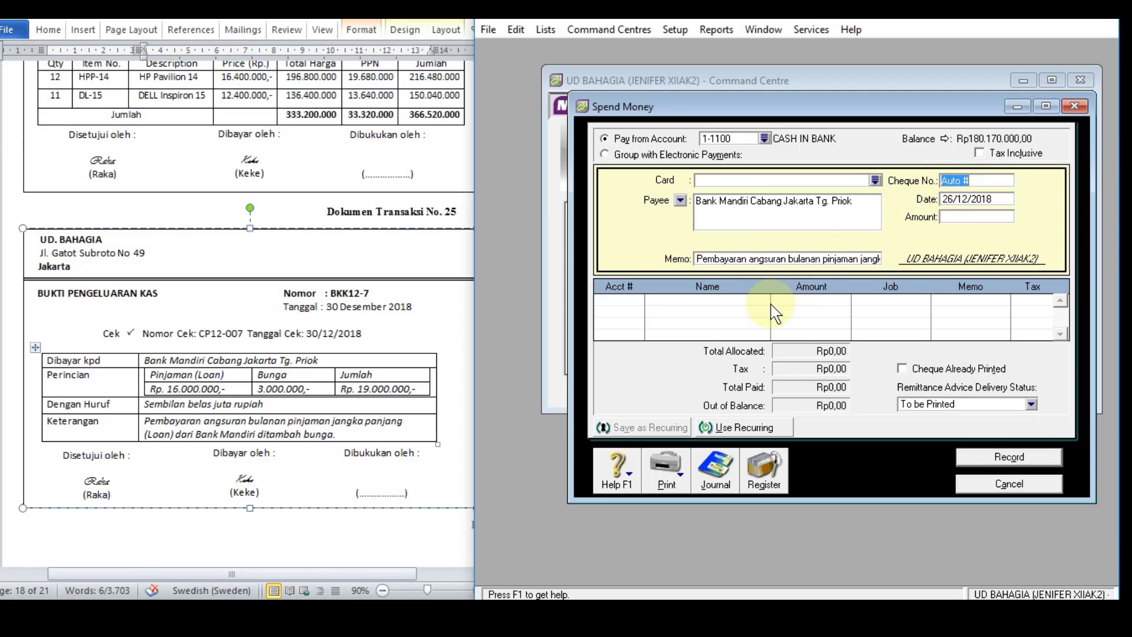
{"action": "type", "text": "BKK12-7"}
{"action": "left_click", "coordinate": [950, 202]}
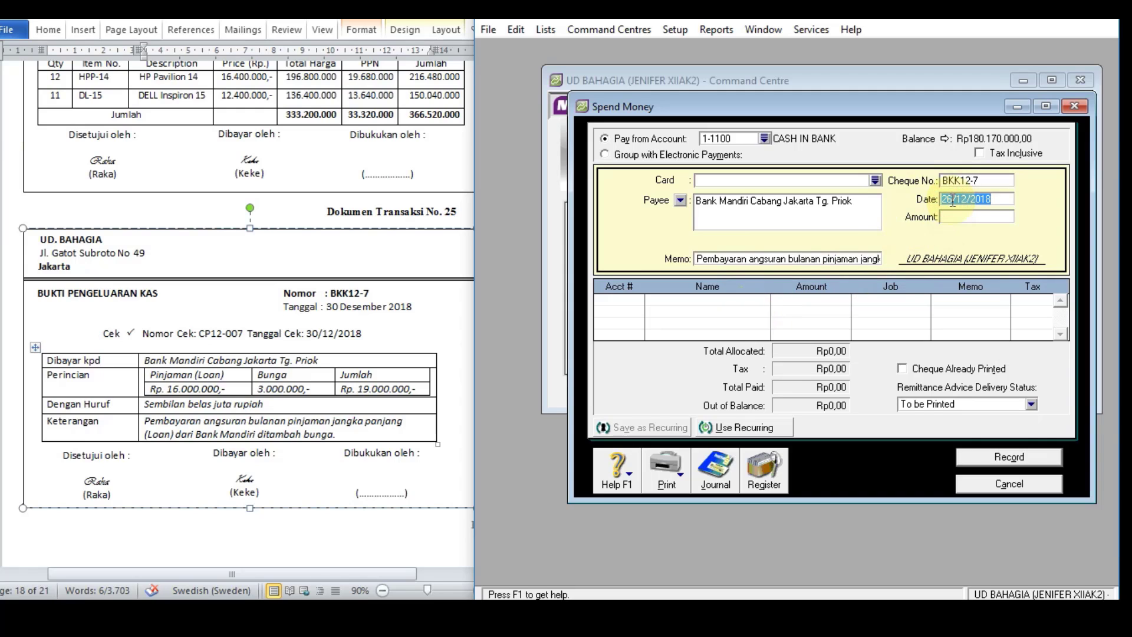
{"action": "left_click_drag", "start_coordinate": [952, 200], "coordinate": [926, 198]}
{"action": "type", "text": "30"}
{"action": "left_click", "coordinate": [948, 218]}
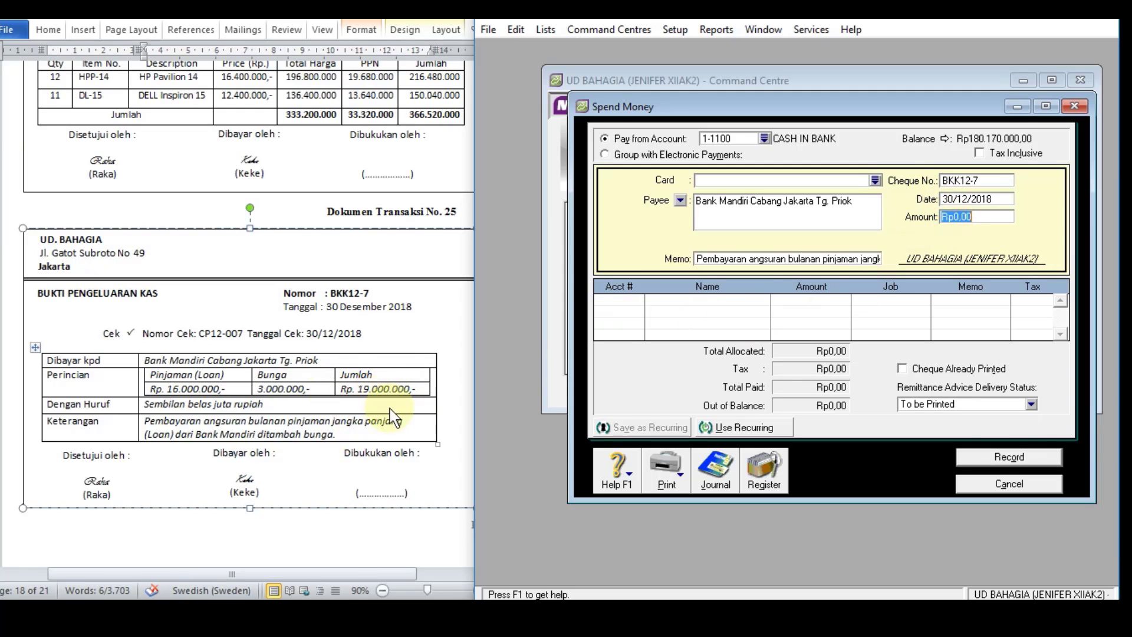
{"action": "type", "text": "19000000"}
{"action": "key", "text": "Tab"}
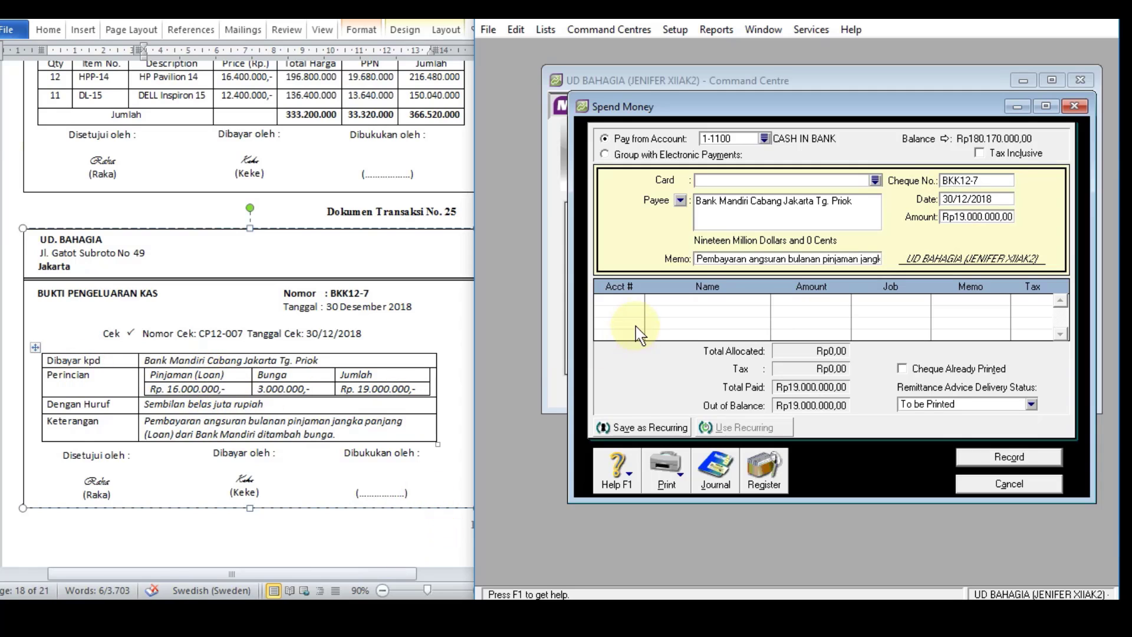
Step: Allocate Rp16.000.000 of the payment to account 2-2100 BANK MANDIRI LOAN
{"action": "left_click", "coordinate": [627, 299]}
{"action": "left_click", "coordinate": [639, 300]}
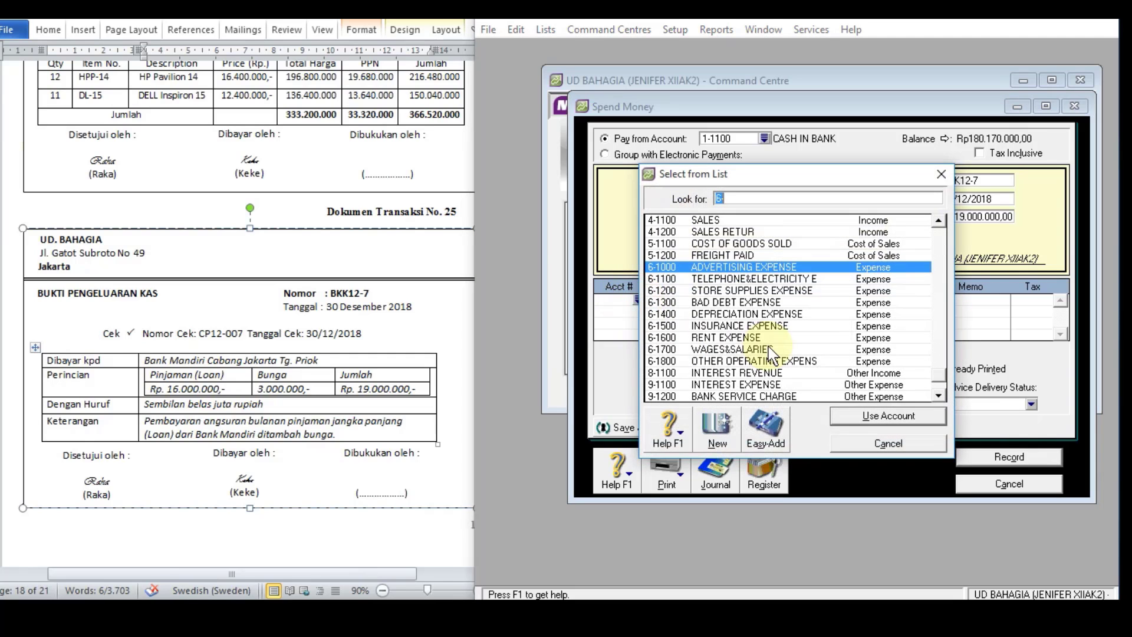
{"action": "type", "text": "2"}
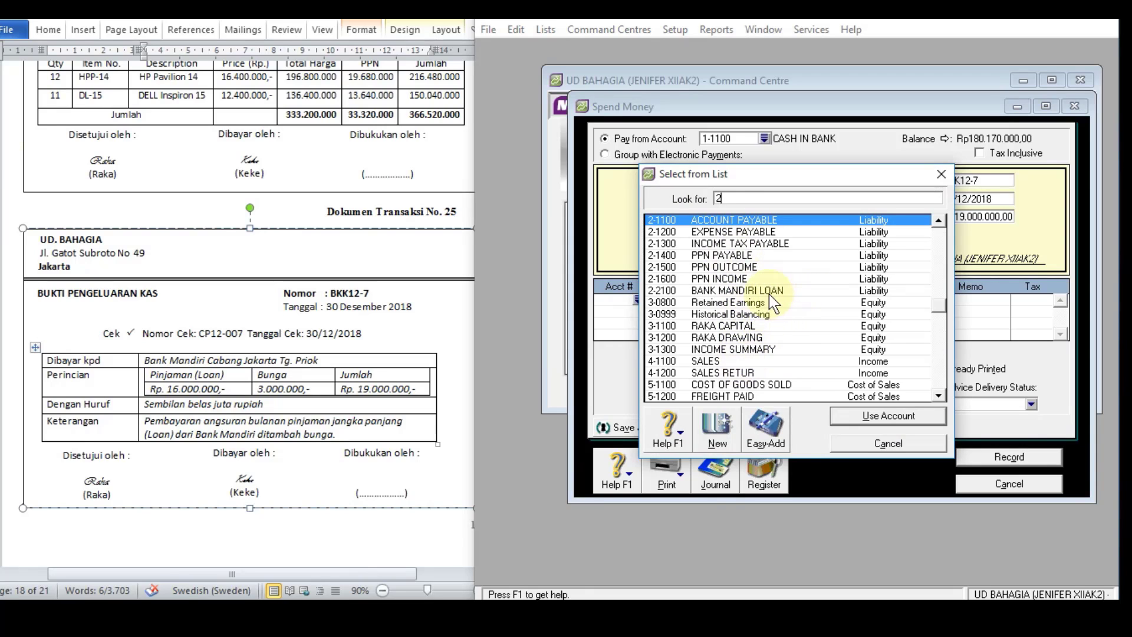
{"action": "type", "text": "-2100"}
{"action": "left_click", "coordinate": [862, 415]}
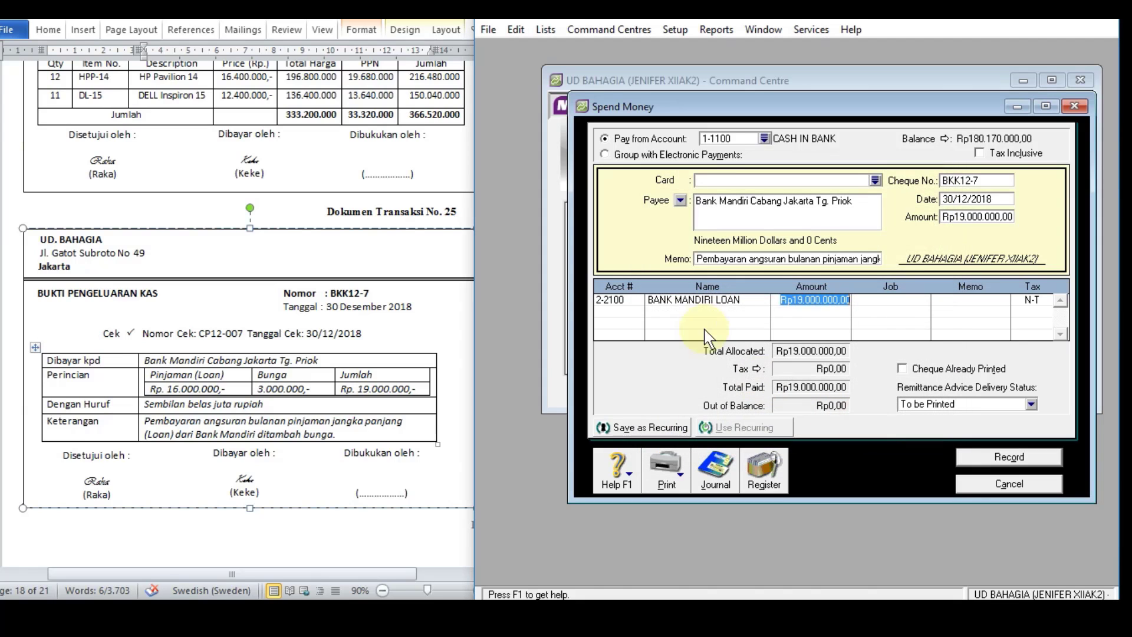
{"action": "type", "text": "1"}
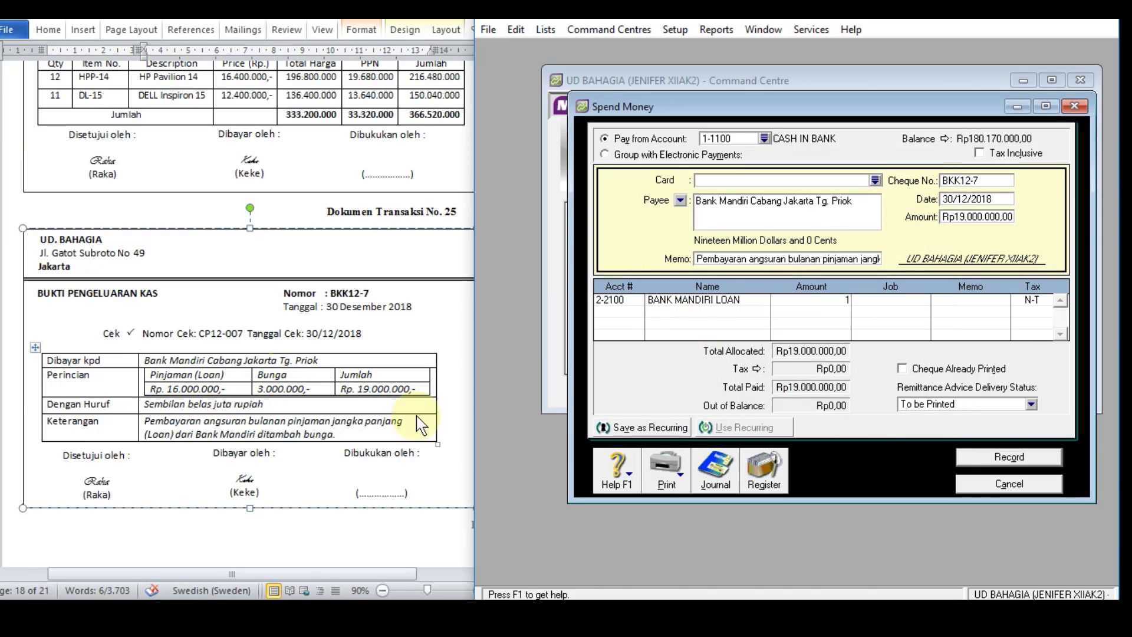
{"action": "type", "text": "6.000.000"}
{"action": "key", "text": "Return"}
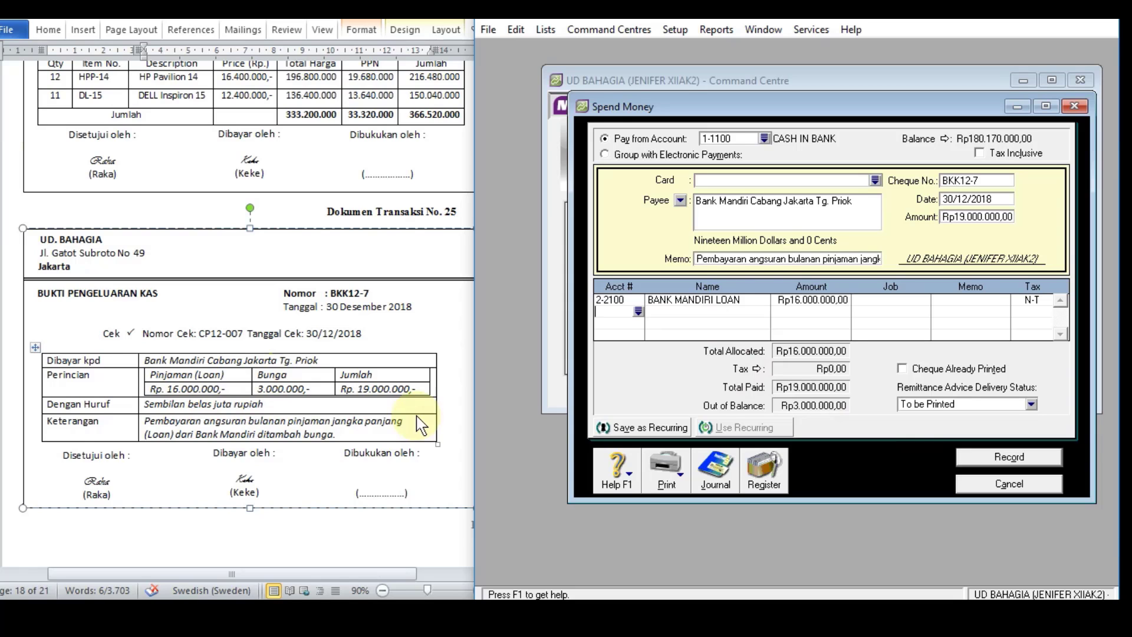
Step: Allocate the remaining Rp3.000.000 to account 9-1100 INTEREST EXPENSE on the second line
{"action": "left_click", "coordinate": [640, 312]}
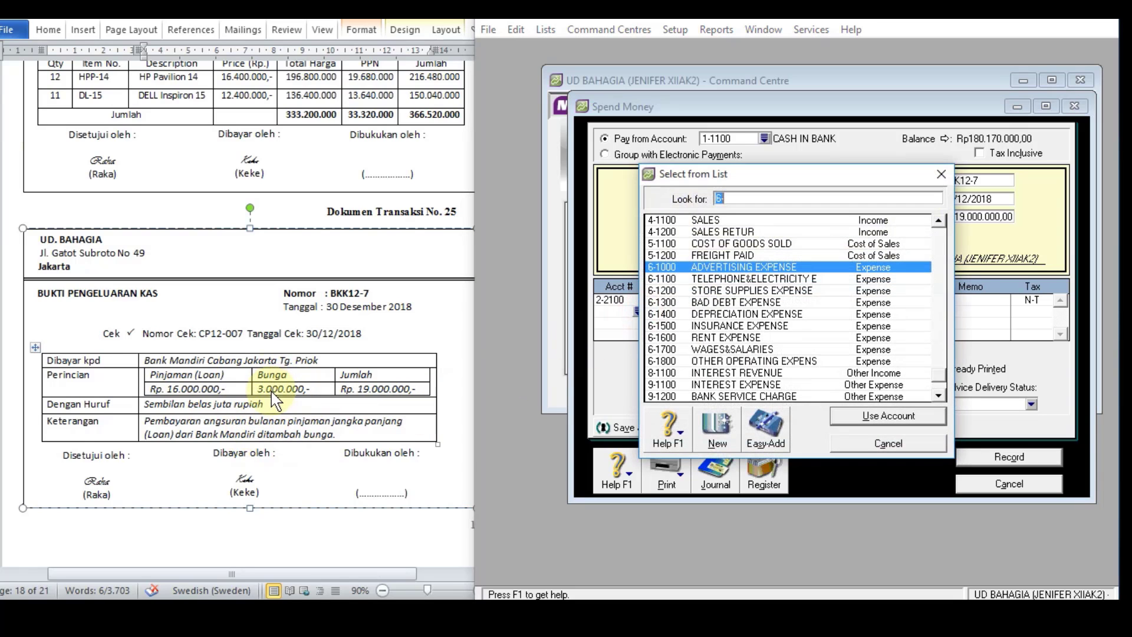
{"action": "left_click", "coordinate": [743, 385]}
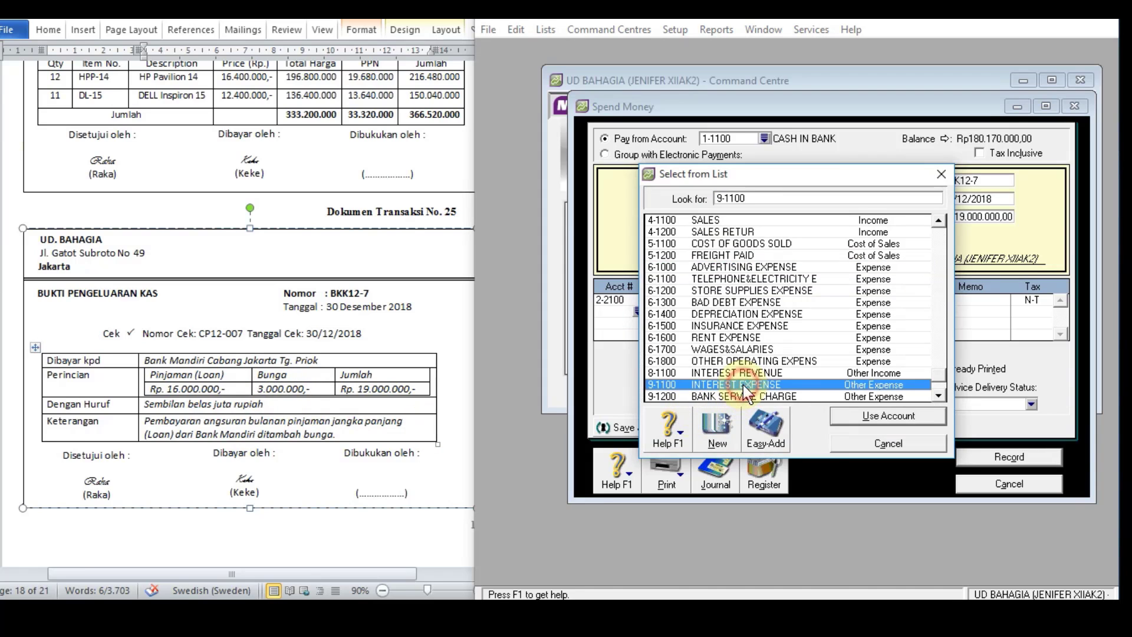
{"action": "left_click", "coordinate": [858, 417]}
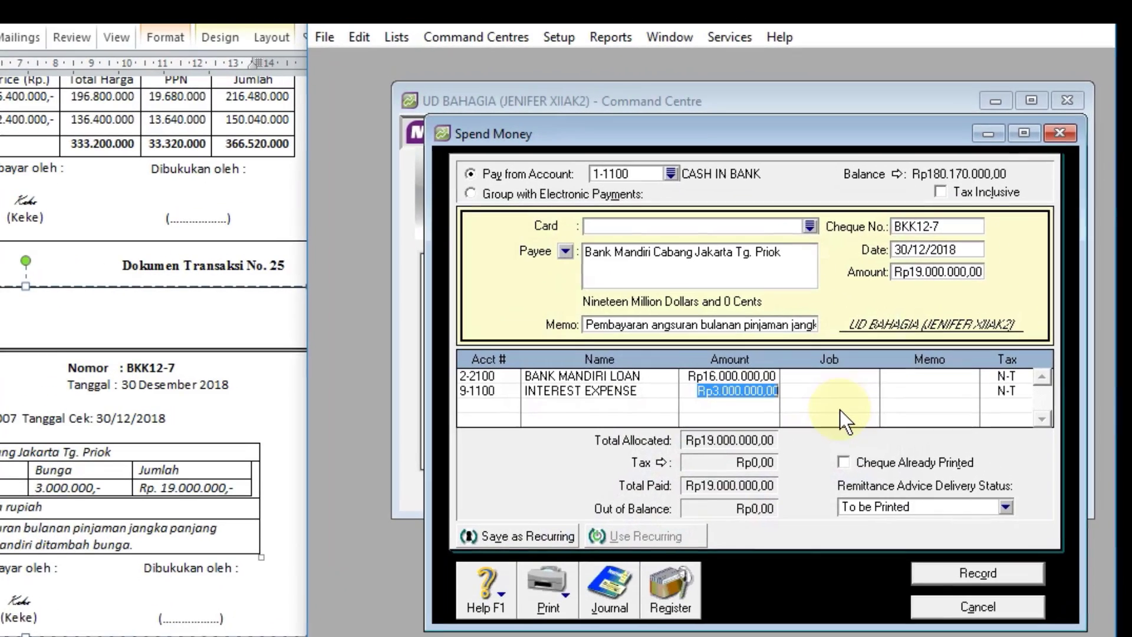
Step: Review the recap of payment BKK12-7 and record the payment
{"action": "key", "text": "ctrl+r"}
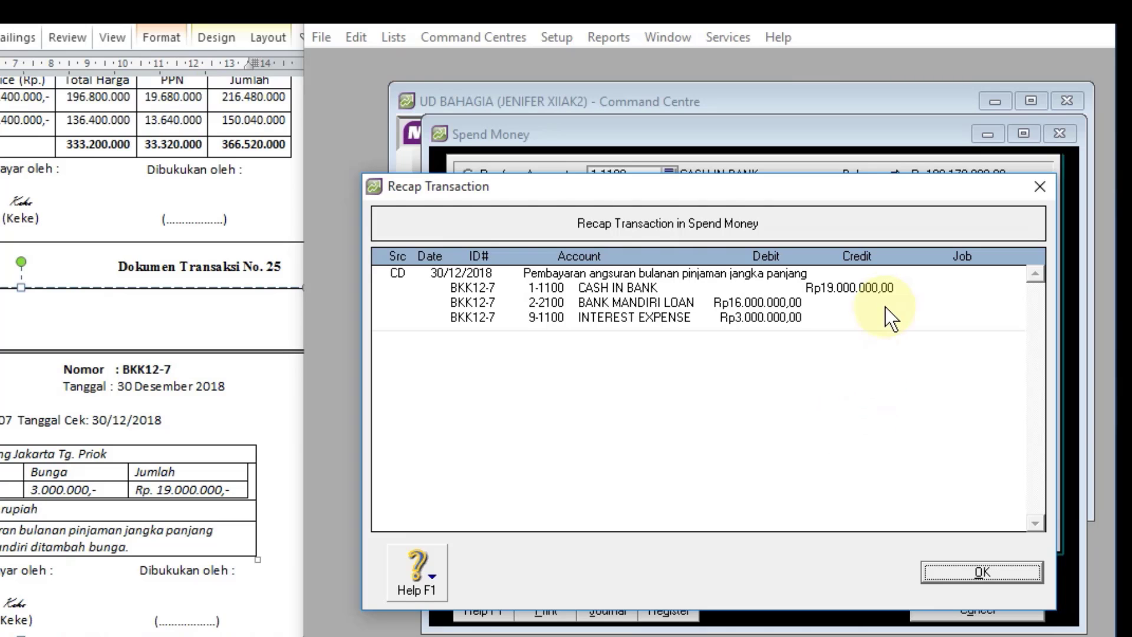
{"action": "left_click", "coordinate": [936, 572]}
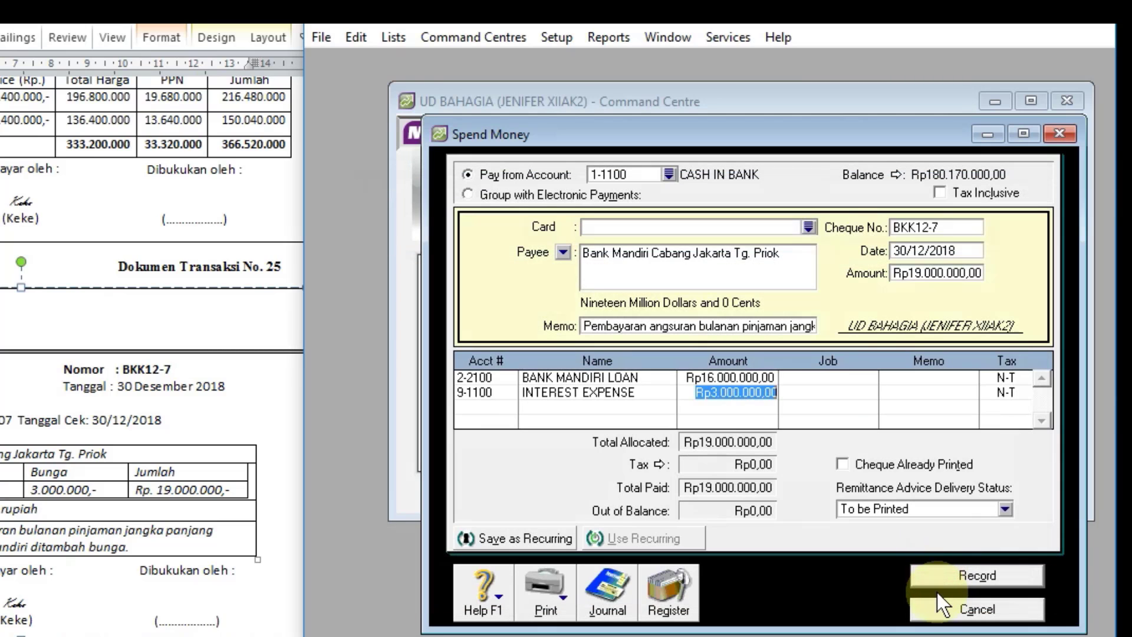
{"action": "left_click", "coordinate": [942, 581]}
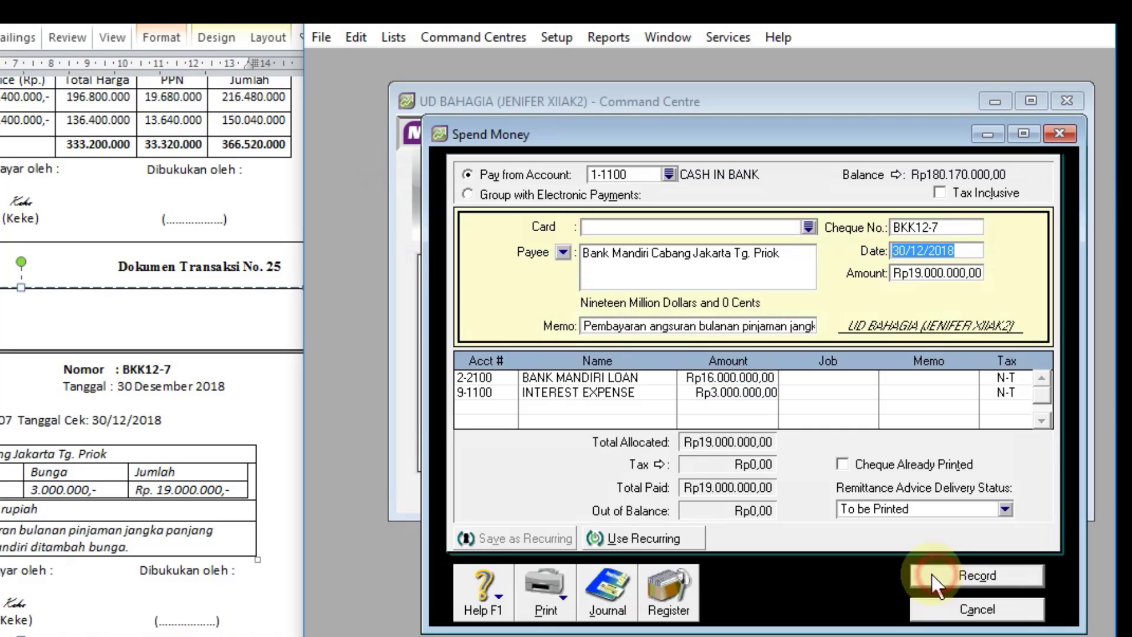
Step: Check the BKK12-7 entry in the disbursements journal, and close the journal and the Spend Money form
{"action": "left_click", "coordinate": [614, 602]}
{"action": "scroll", "coordinate": [897, 401], "scroll_direction": "down", "scroll_amount": 10}
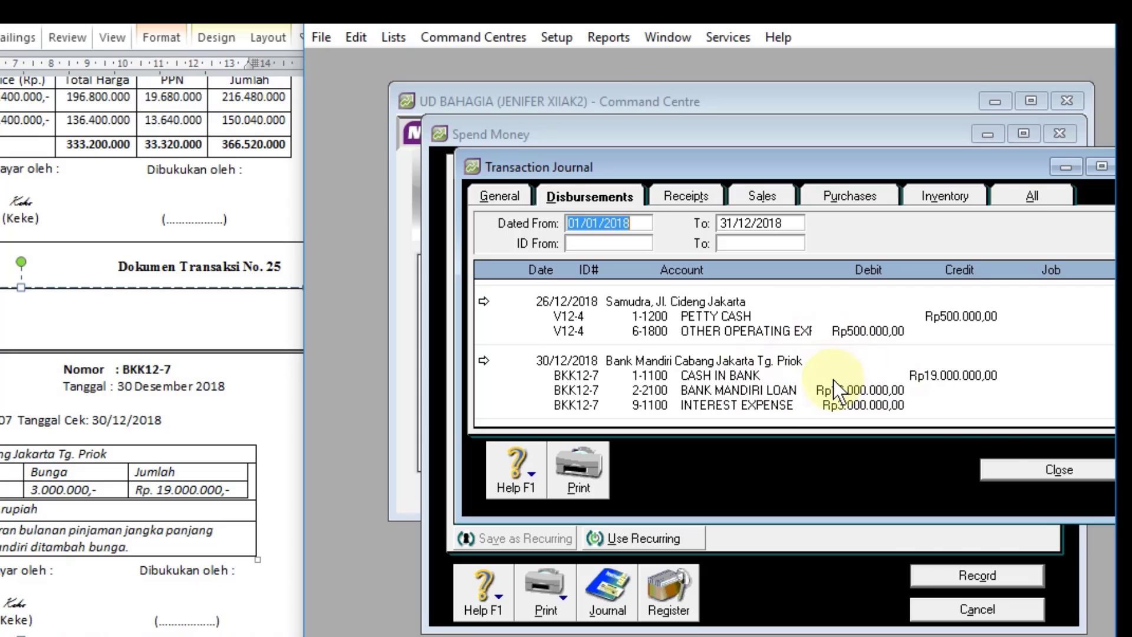
{"action": "left_click", "coordinate": [990, 468]}
{"action": "left_click", "coordinate": [949, 611]}
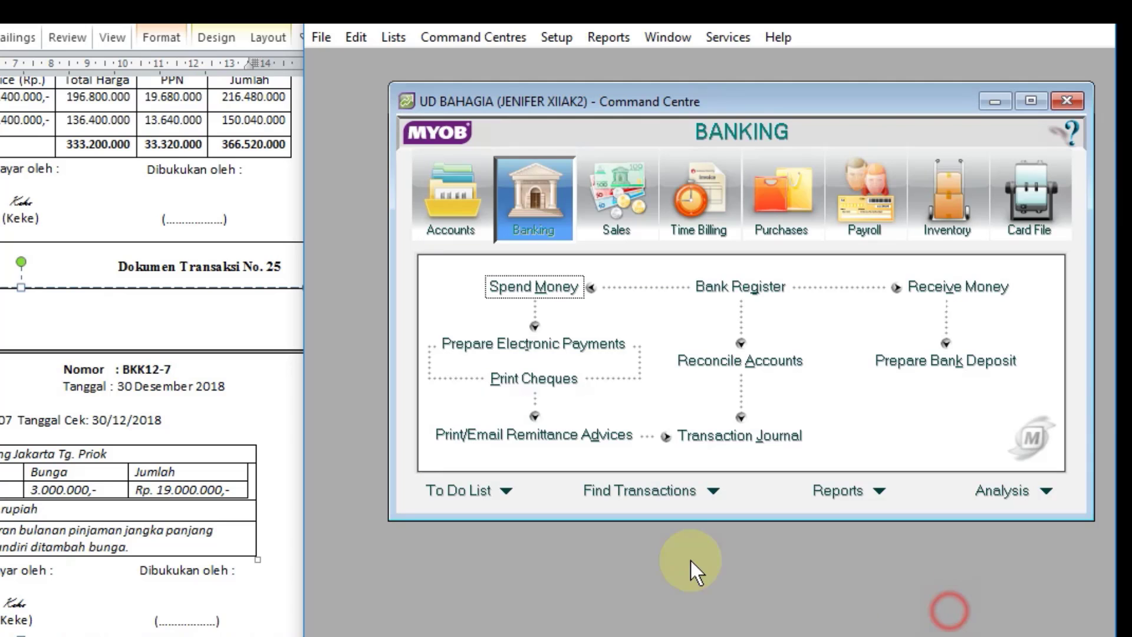
Step: Go to the adjusting memorial document No. 1 (BM12-1) in the Word file
{"action": "scroll", "coordinate": [23, 324], "scroll_direction": "down", "scroll_amount": 10}
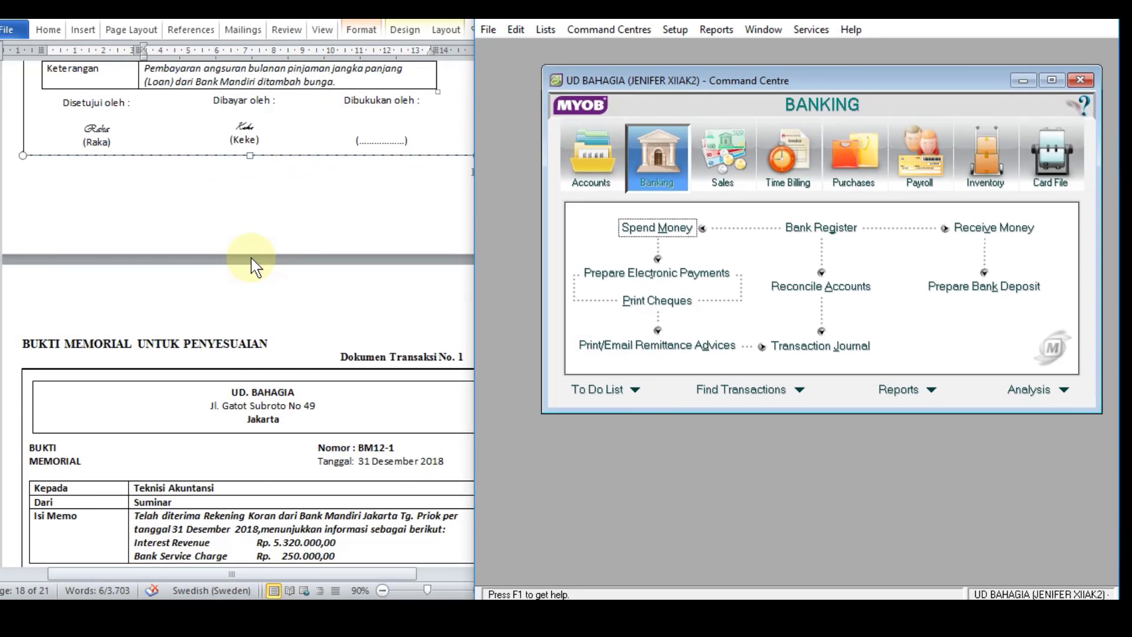
{"action": "scroll", "coordinate": [250, 266], "scroll_direction": "down", "scroll_amount": 4}
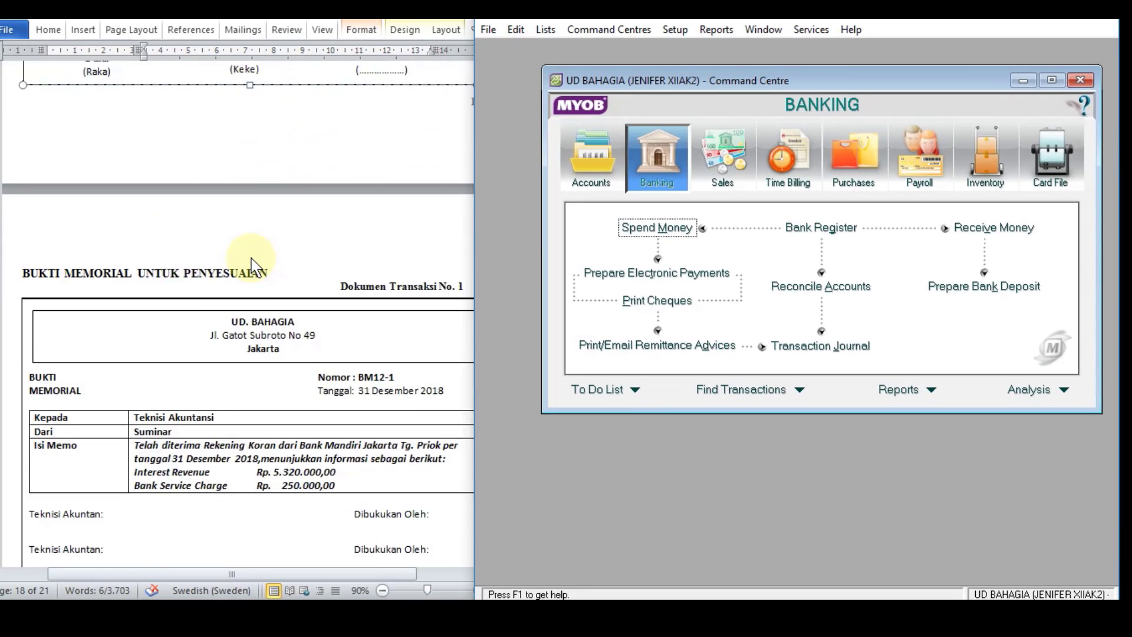
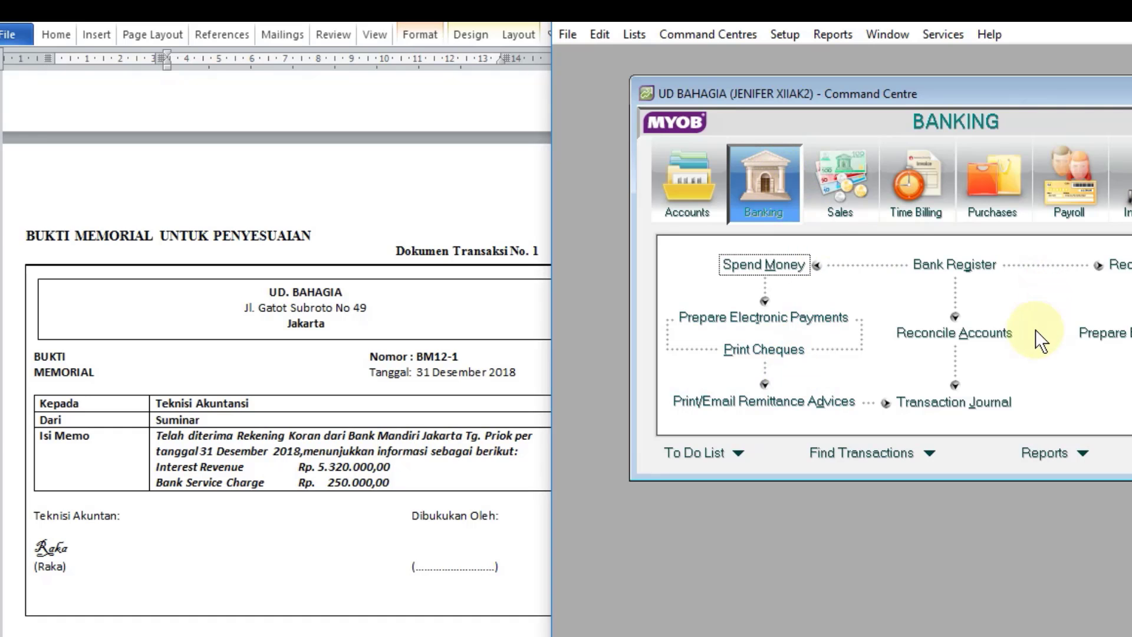
Step: Open account reconciliation for 1-1100 CASH IN BANK with a bank statement date of 31/12/2018
{"action": "left_click", "coordinate": [968, 341]}
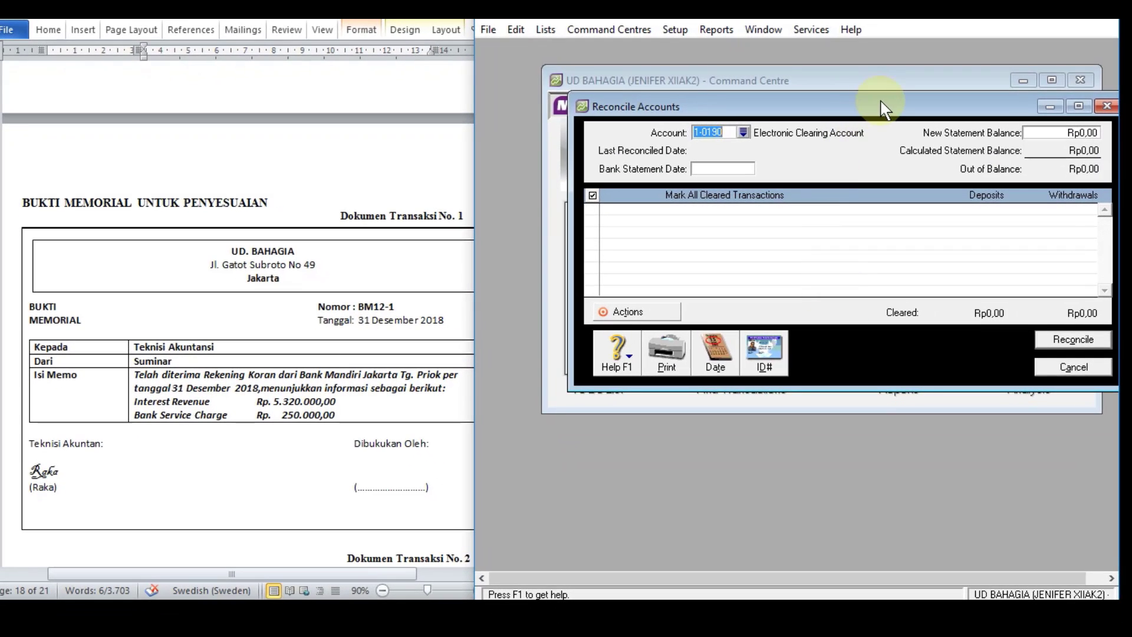
{"action": "left_click_drag", "start_coordinate": [885, 109], "coordinate": [814, 105]}
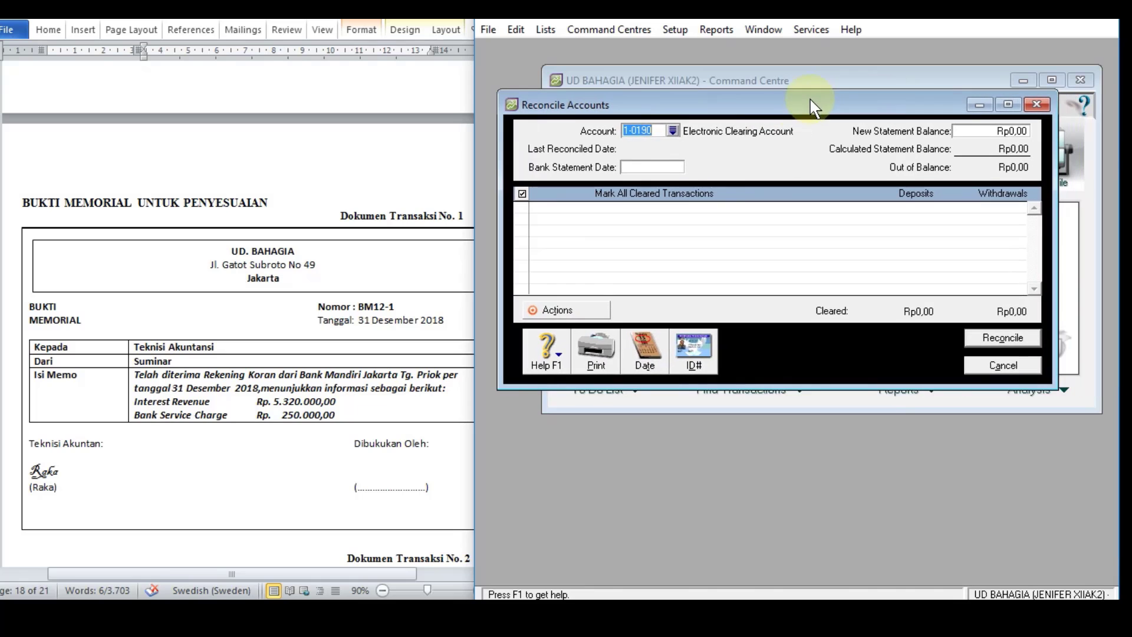
{"action": "left_click", "coordinate": [673, 131]}
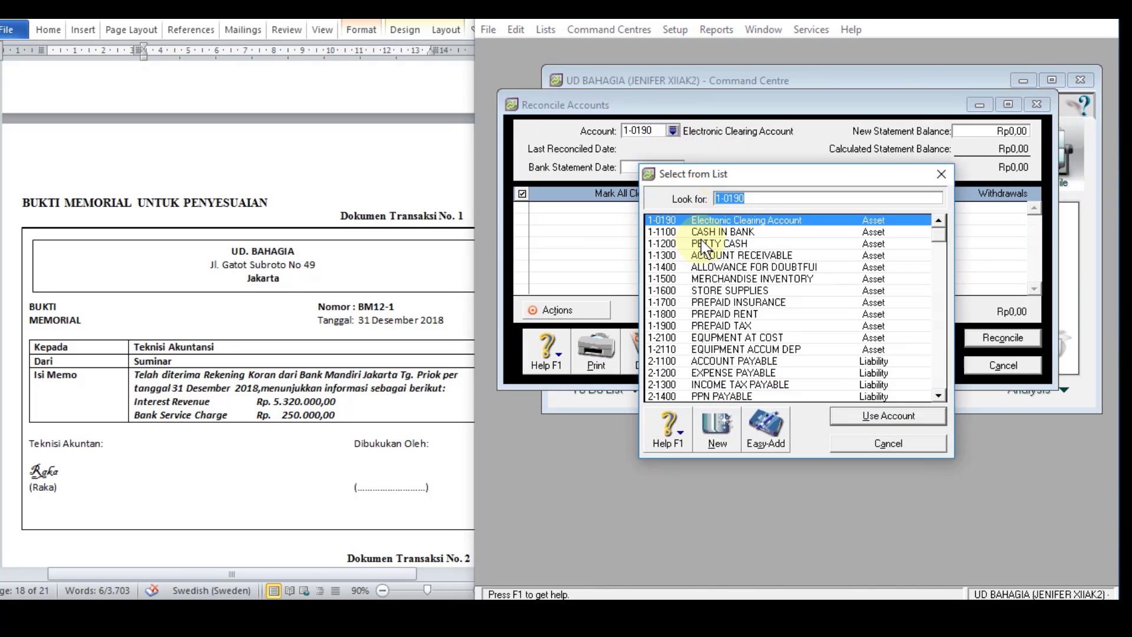
{"action": "double_click", "coordinate": [703, 234]}
{"action": "left_click", "coordinate": [643, 167]}
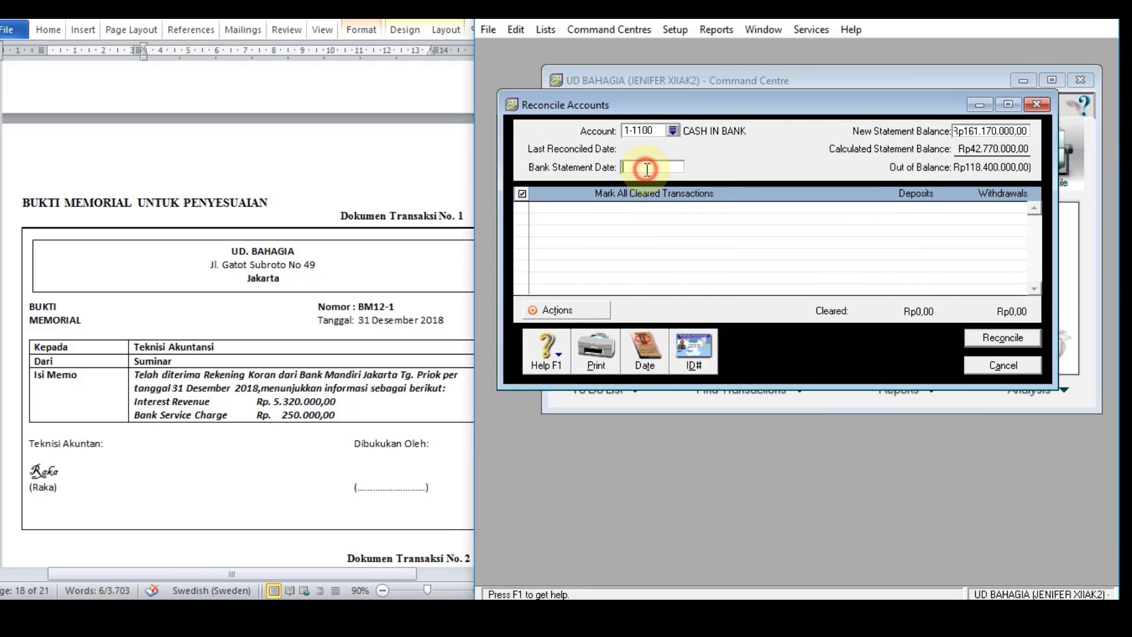
{"action": "type", "text": "31/12/18"}
{"action": "key", "text": "Tab"}
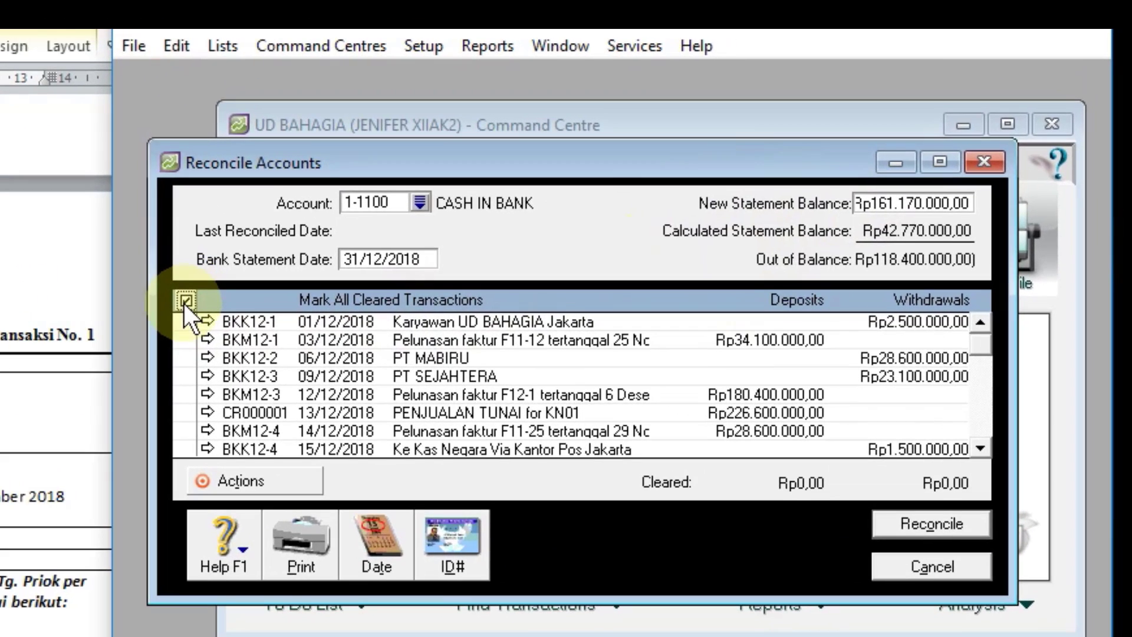
Step: Mark all CASH IN BANK transactions as cleared and reconcile the account
{"action": "left_click", "coordinate": [184, 302]}
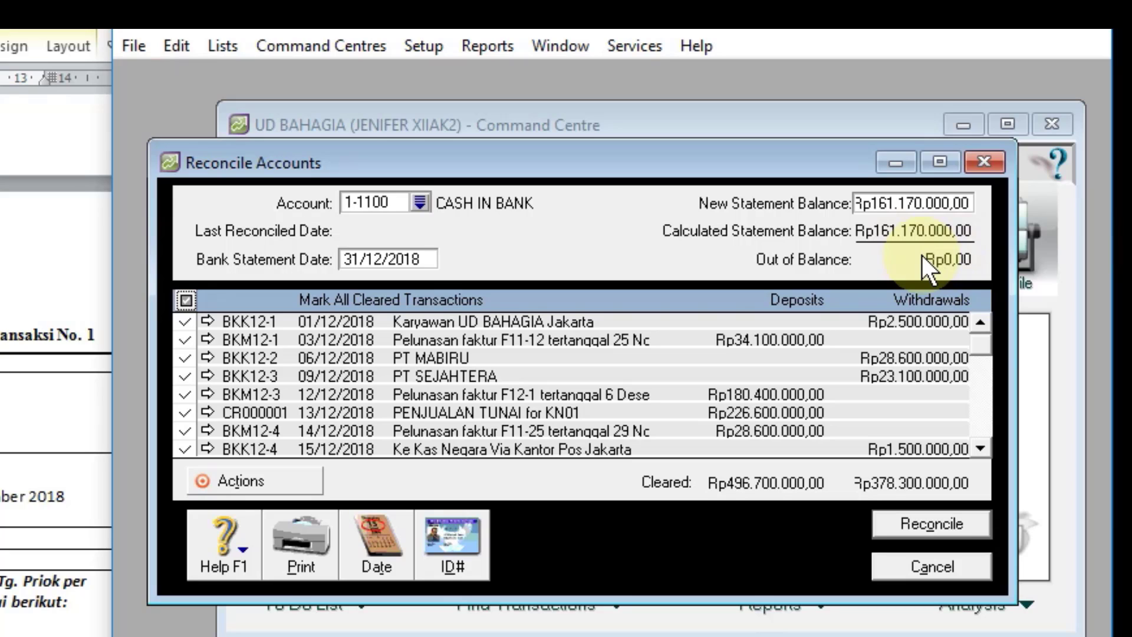
{"action": "left_click", "coordinate": [933, 524]}
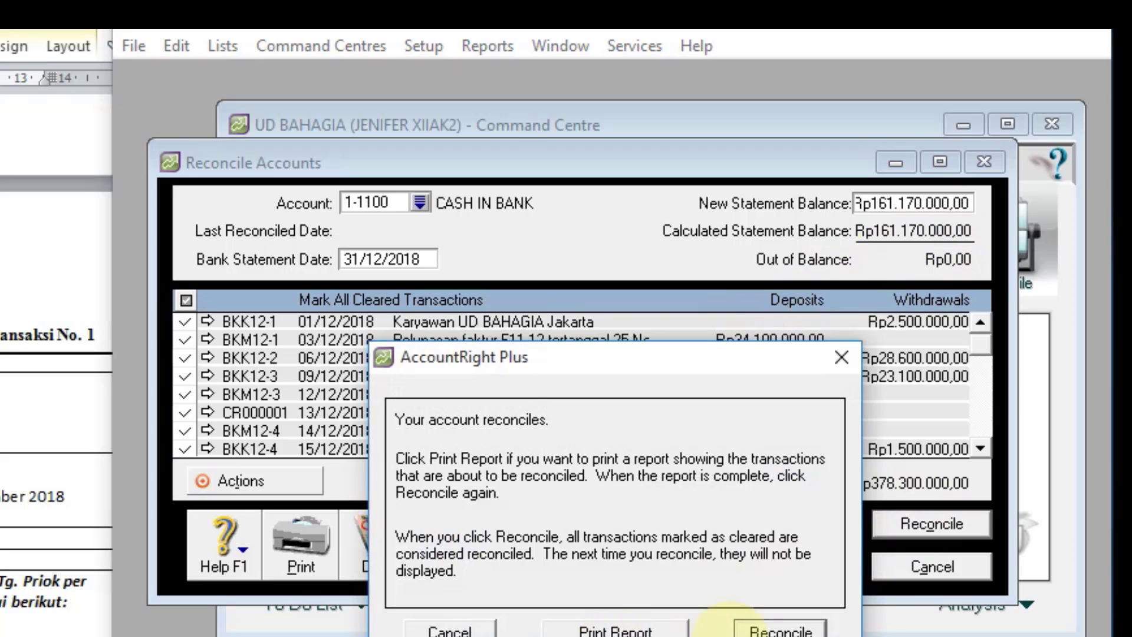
{"action": "left_click", "coordinate": [766, 630]}
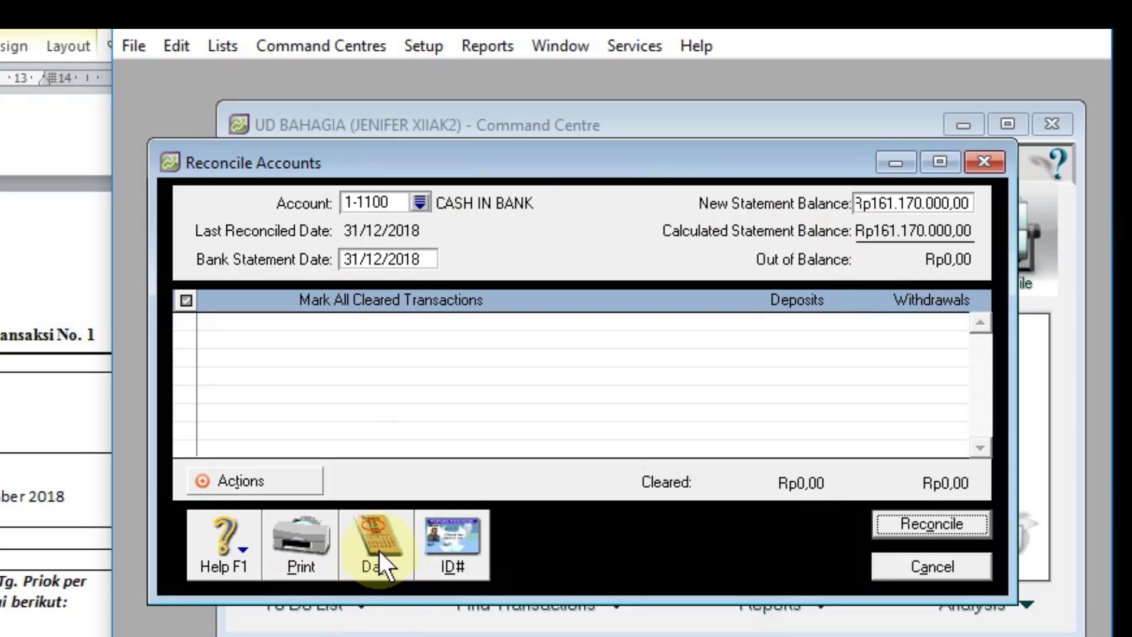
Step: Start a bank entry for CASH IN BANK with a service charge of Rp250.000 and ID BM12-1
{"action": "left_click", "coordinate": [240, 479]}
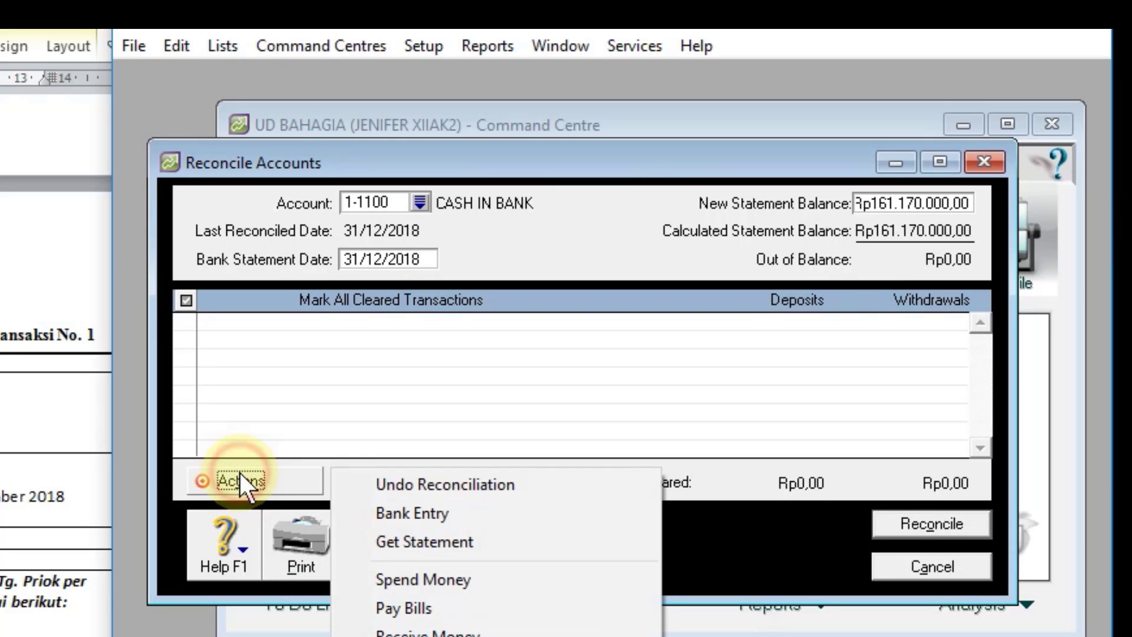
{"action": "left_click", "coordinate": [399, 508]}
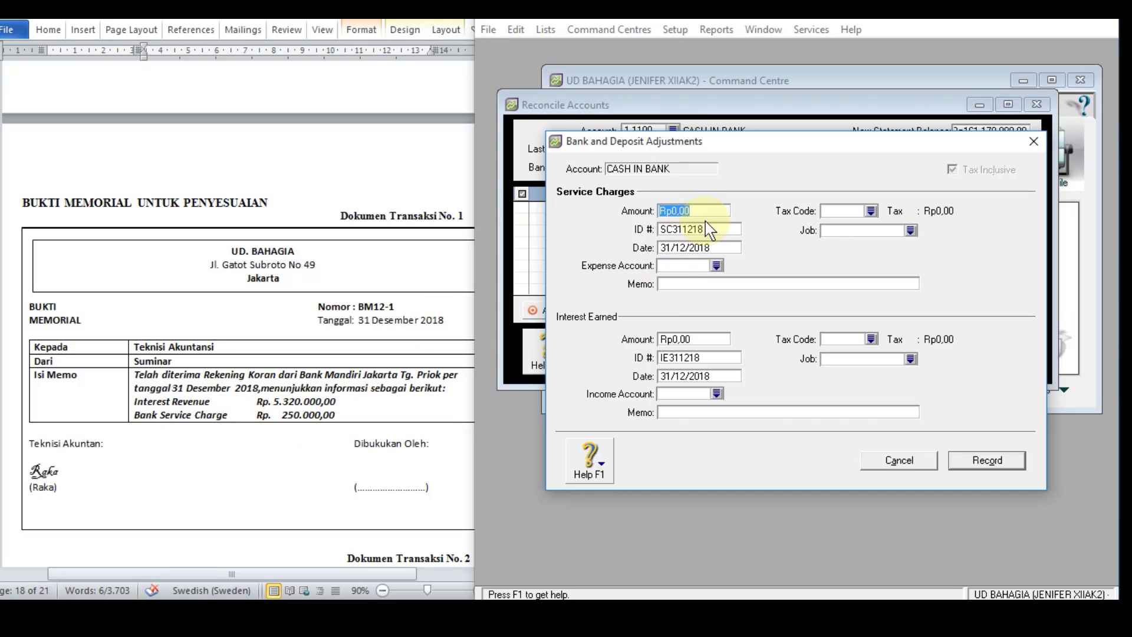
{"action": "type", "text": "250000"}
{"action": "left_click", "coordinate": [710, 229]}
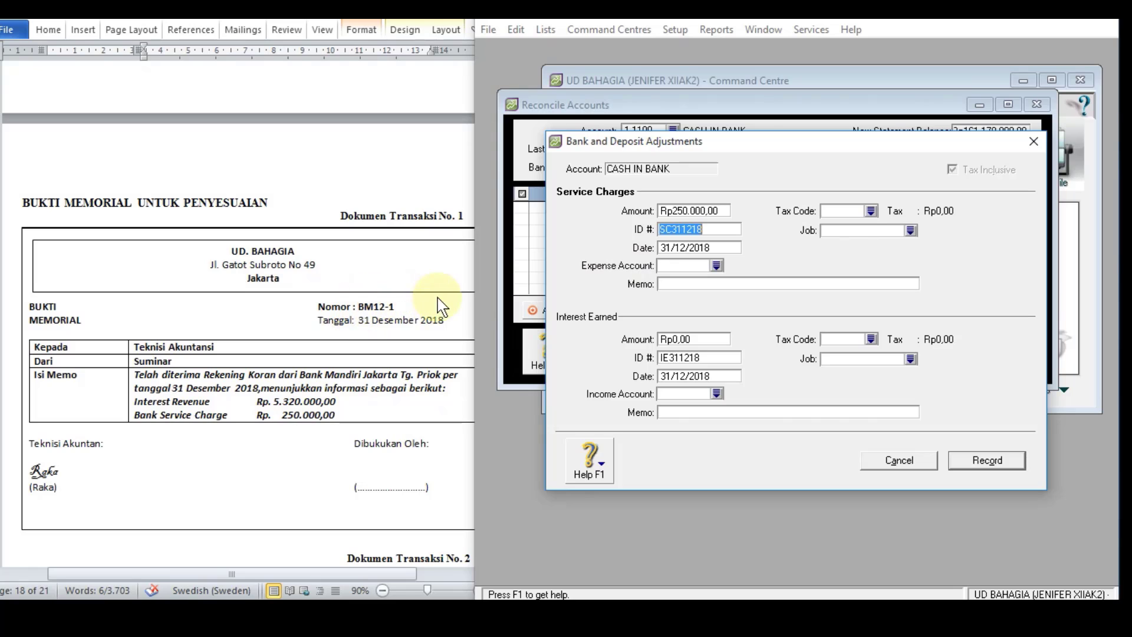
{"action": "type", "text": "BM12-1"}
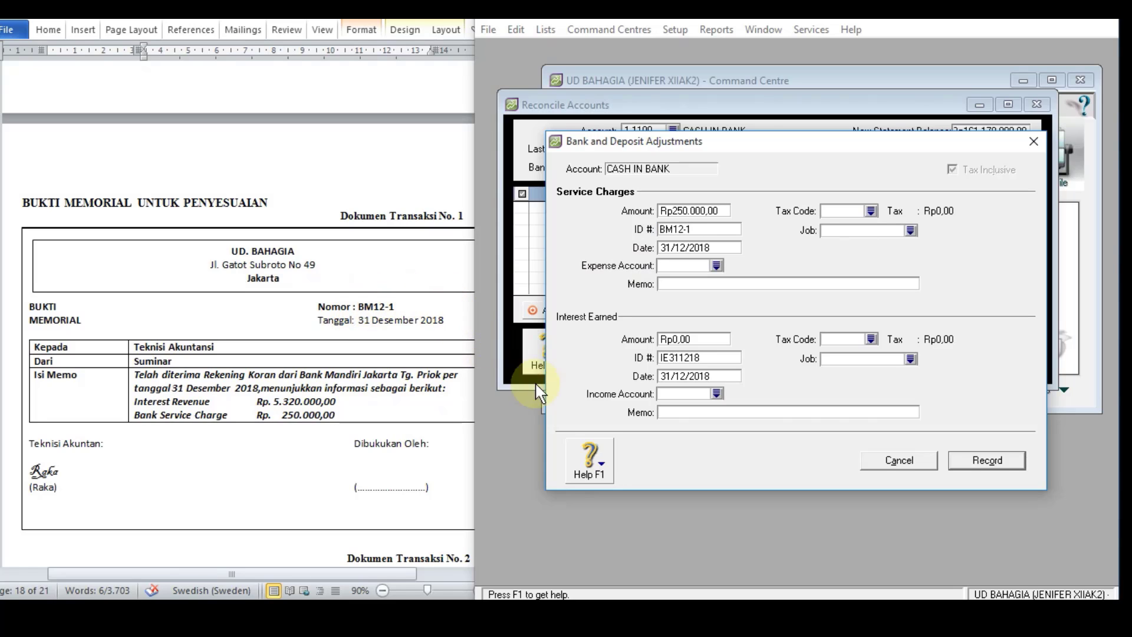
Step: Assign the service charge to expense account 9-1200 BANK SERVICE CHARGE with the memo BEBAN ADMINISTRASI BANK
{"action": "left_click", "coordinate": [717, 264]}
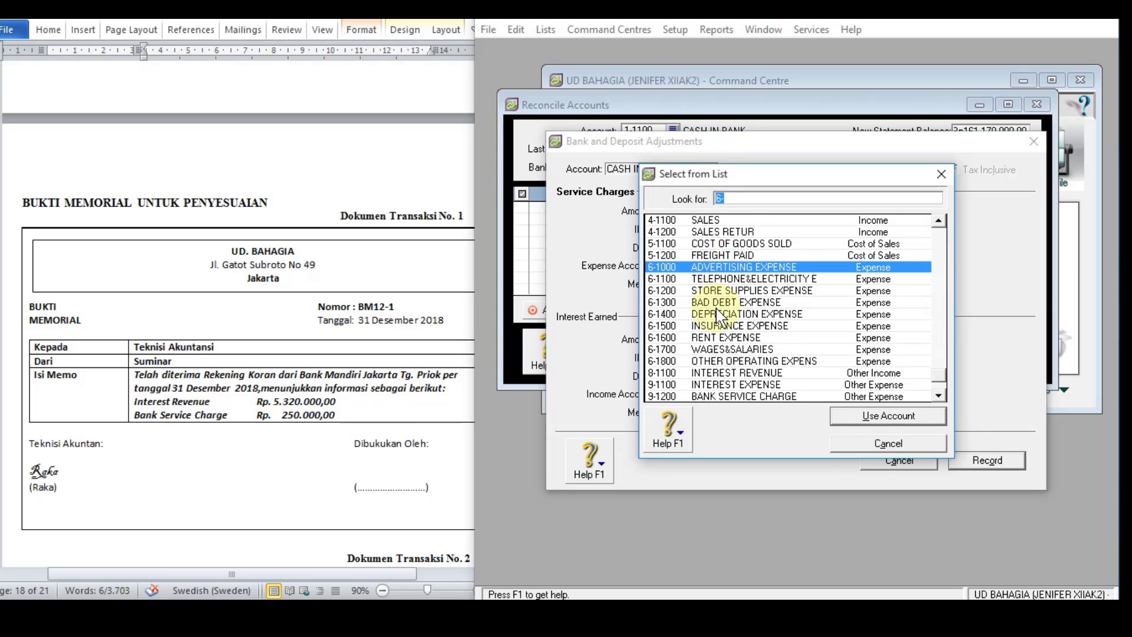
{"action": "left_click", "coordinate": [727, 396]}
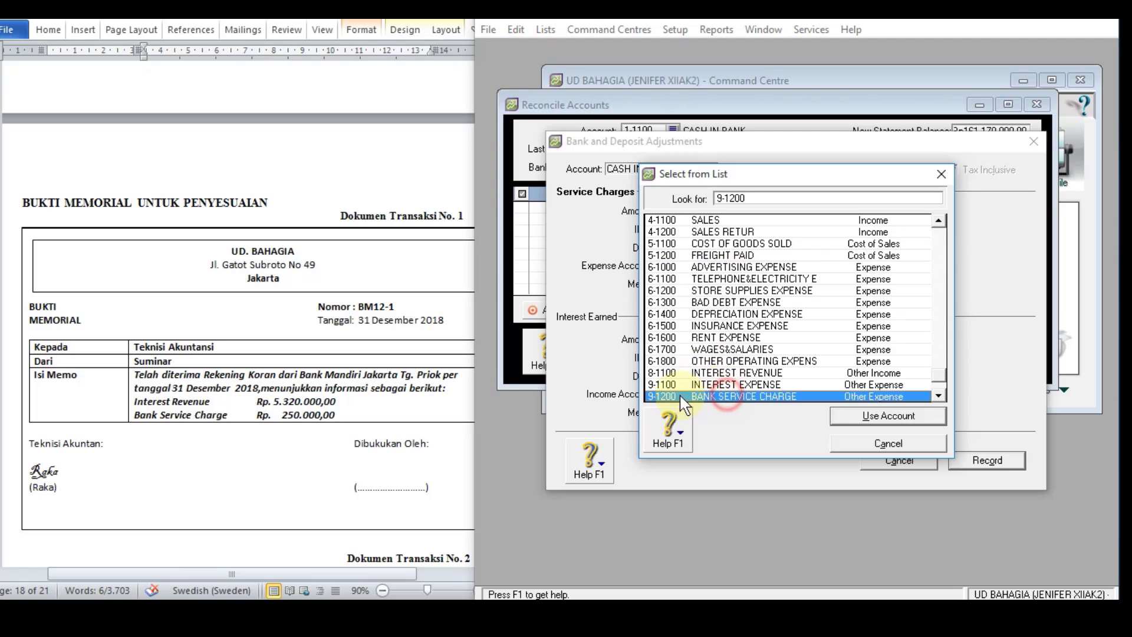
{"action": "left_click", "coordinate": [865, 417]}
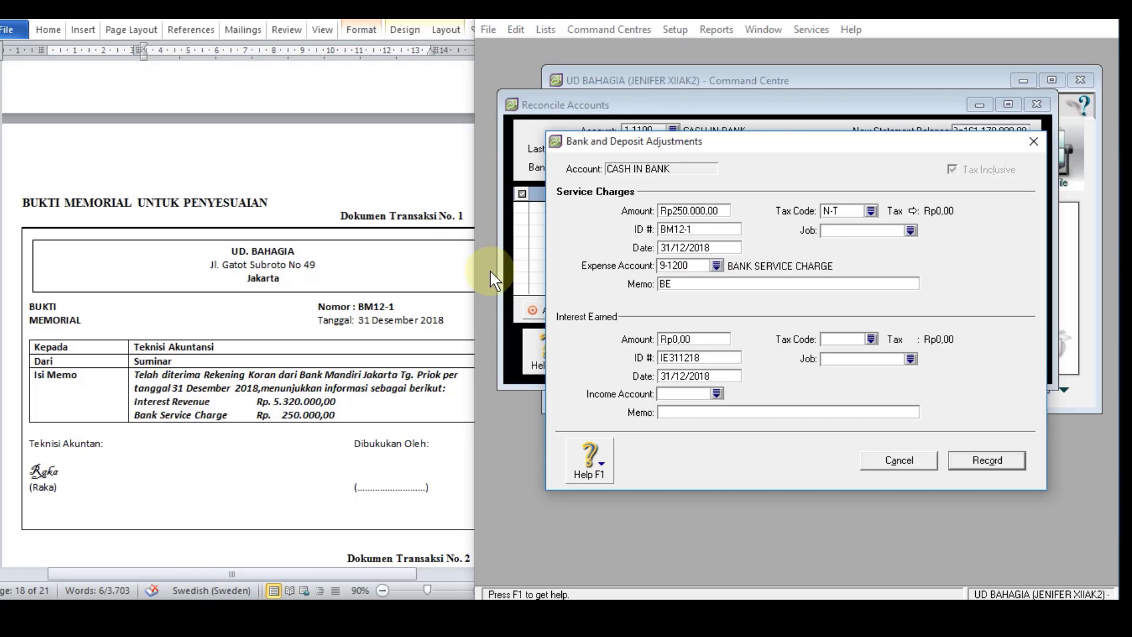
{"action": "type", "text": "BEBAN ADMINISTRASI BANK"}
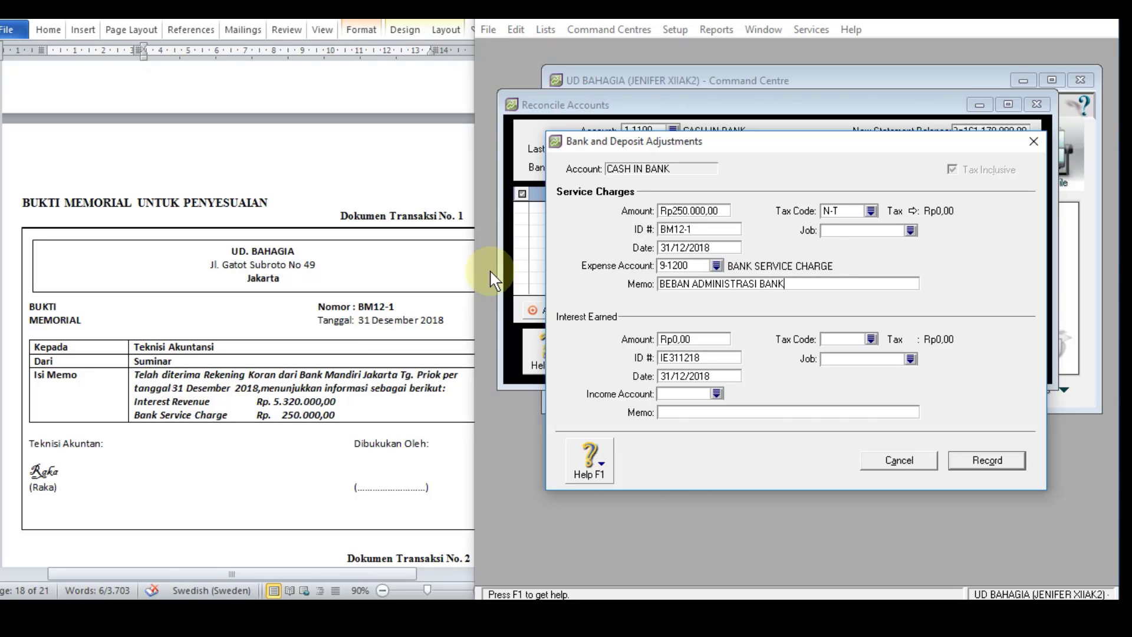
Step: Enter interest earned of Rp5.320.000 with ID BM12-1 in the bank adjustments
{"action": "left_click", "coordinate": [674, 341]}
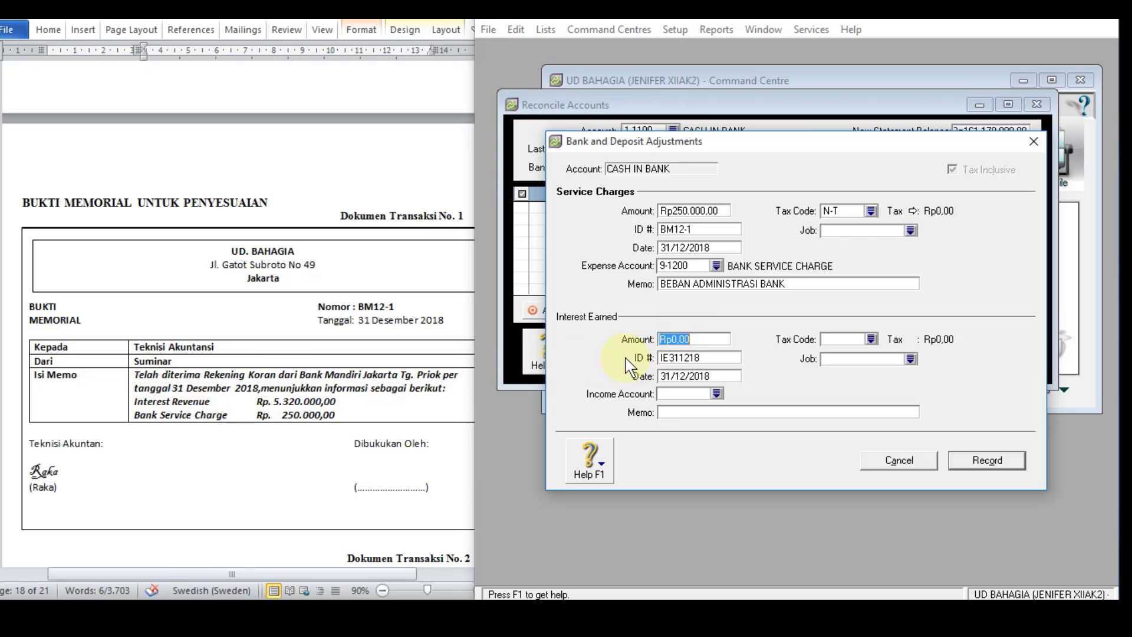
{"action": "type", "text": "5320000"}
{"action": "key", "text": "Tab"}
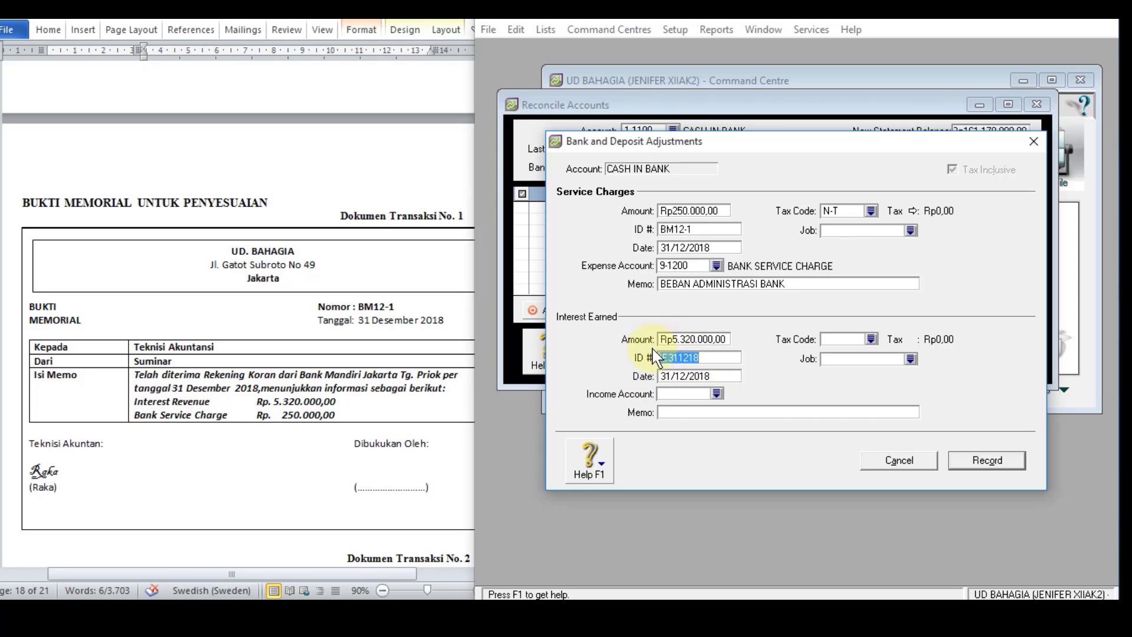
{"action": "type", "text": "BM12-1"}
Step: Assign the interest to income account 8-1100 INTEREST REVENUE with the memo PENDAPATAN BUNGA, and record the bank adjustments
{"action": "left_click", "coordinate": [717, 393]}
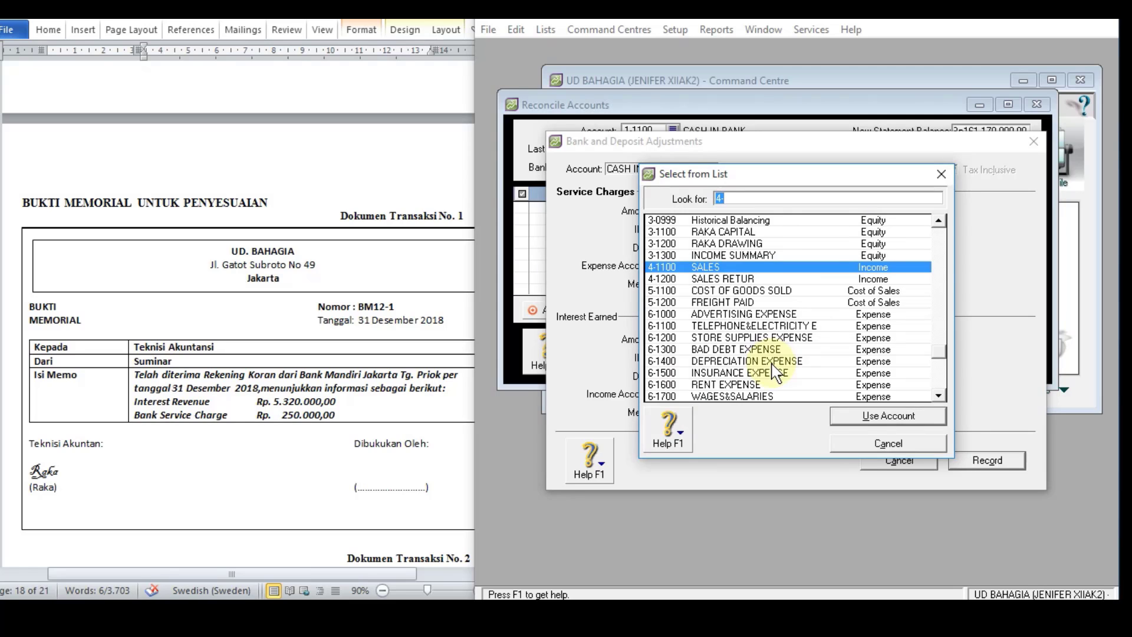
{"action": "scroll", "coordinate": [775, 371], "scroll_direction": "down", "scroll_amount": 2}
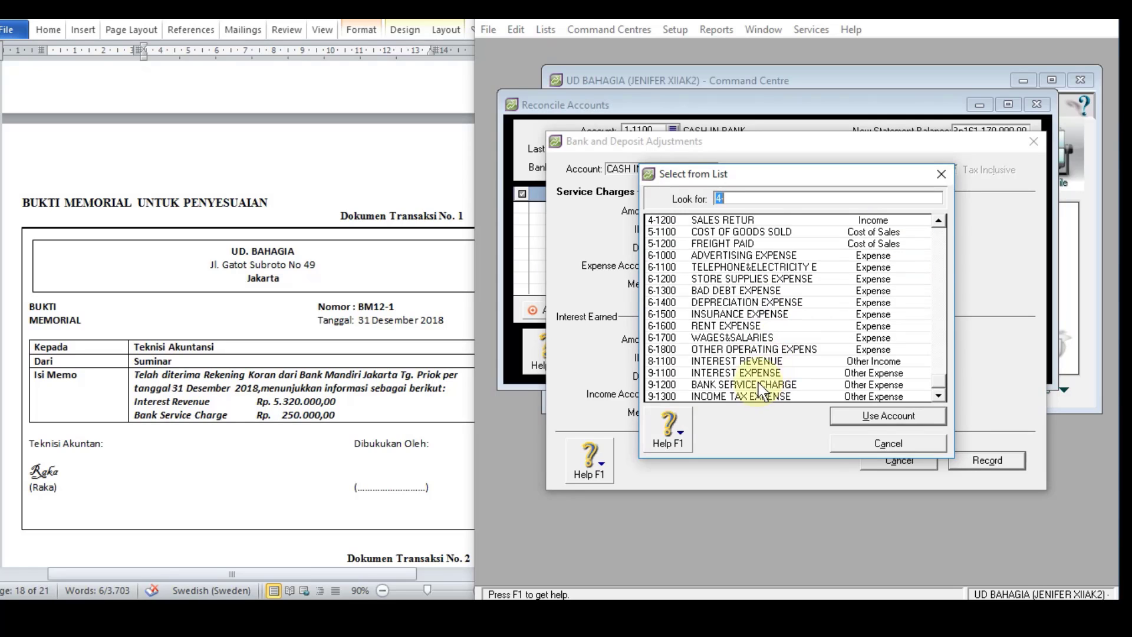
{"action": "left_click", "coordinate": [756, 366]}
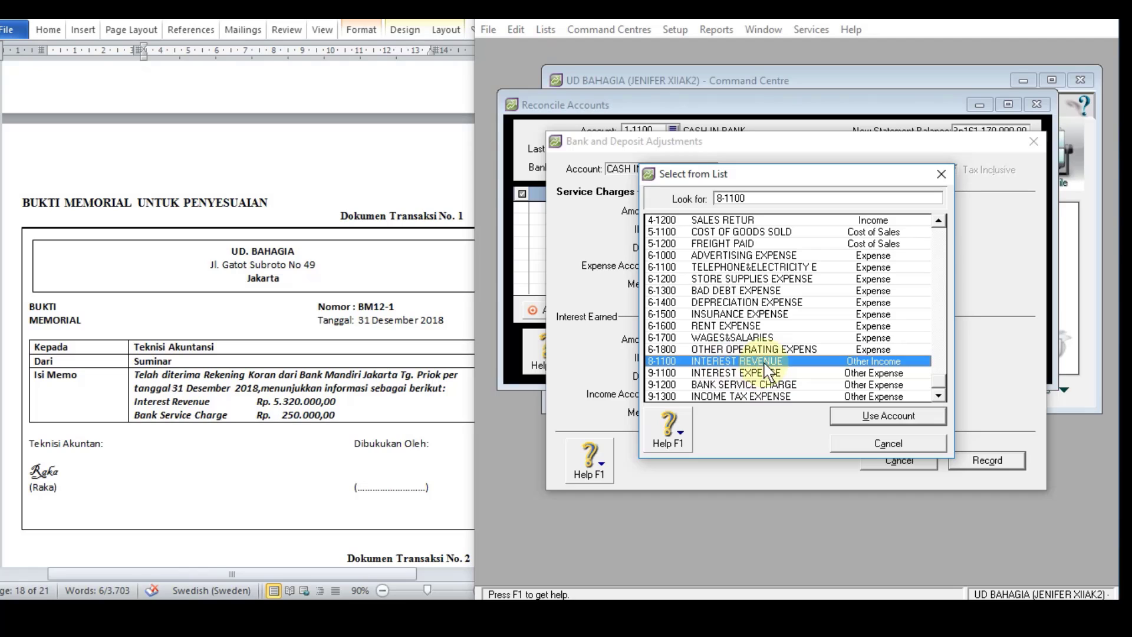
{"action": "left_click", "coordinate": [848, 416]}
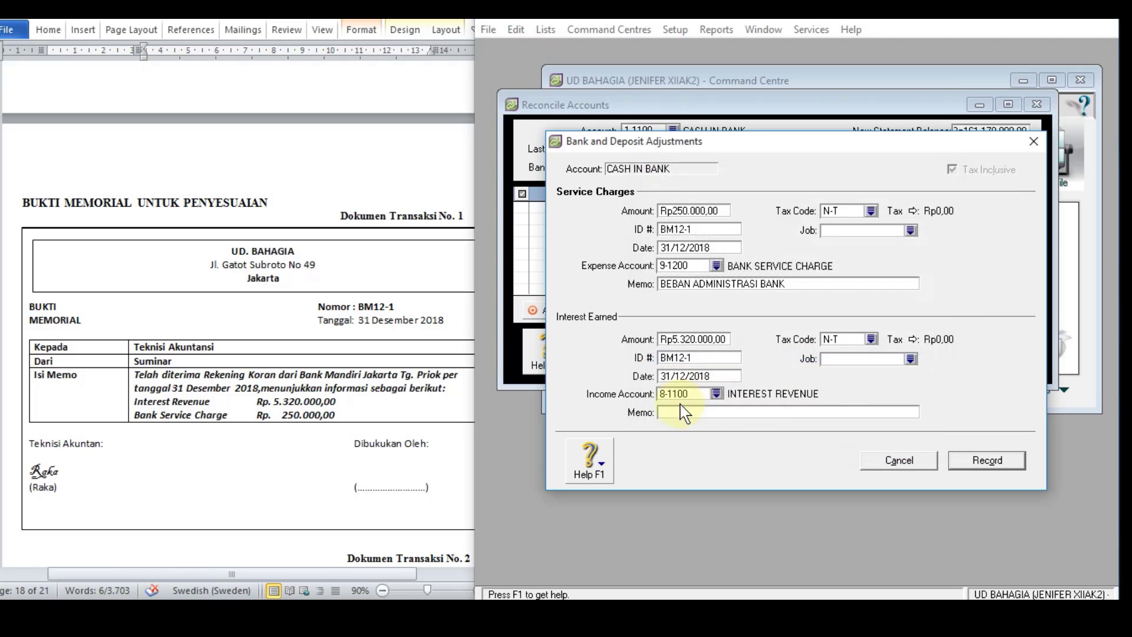
{"action": "type", "text": "PENDAPATAN BUNGA"}
{"action": "left_click", "coordinate": [971, 463]}
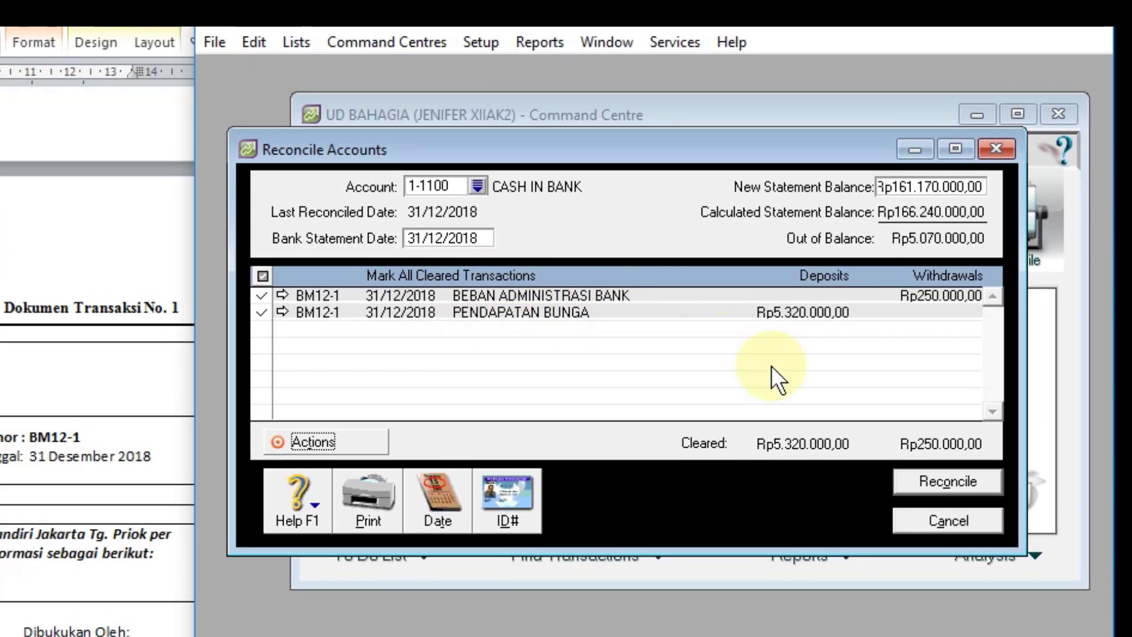
Step: Close the reconciliation, check the two BM12-1 entries in the full transaction journal, and close the journal
{"action": "left_click", "coordinate": [933, 524]}
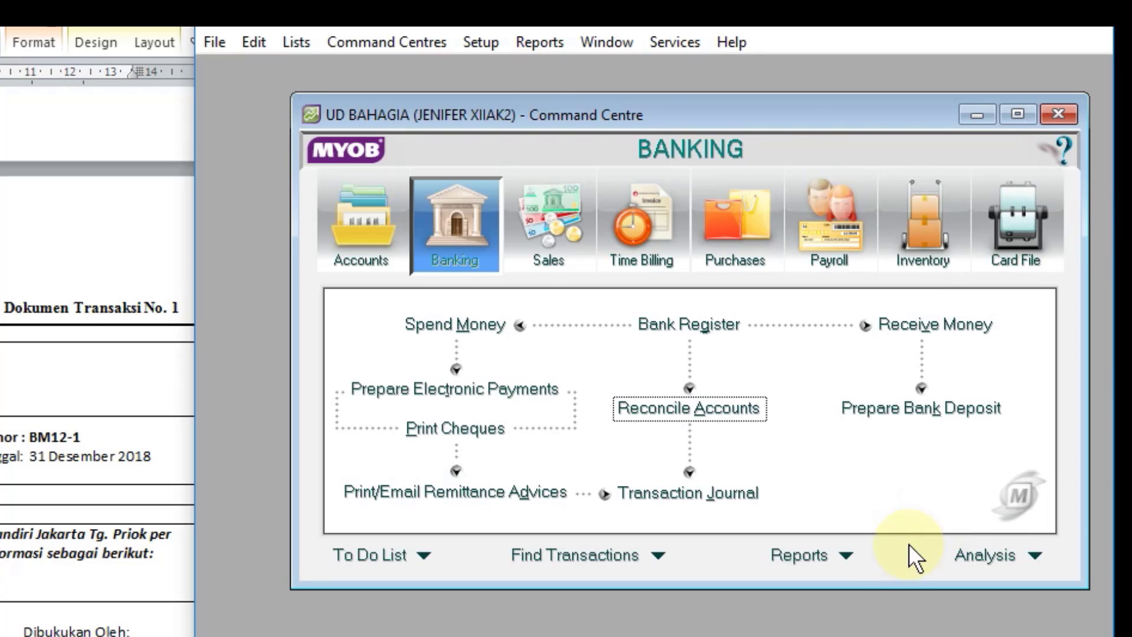
{"action": "left_click", "coordinate": [649, 499]}
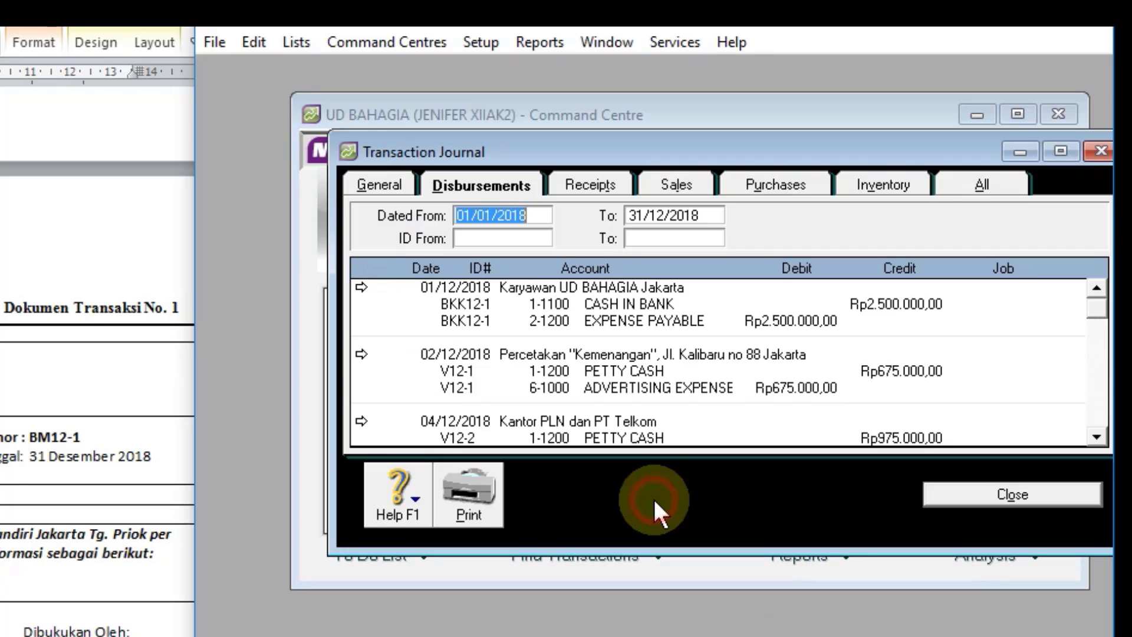
{"action": "left_click", "coordinate": [981, 172]}
{"action": "left_click_drag", "start_coordinate": [1101, 317], "coordinate": [1096, 435]}
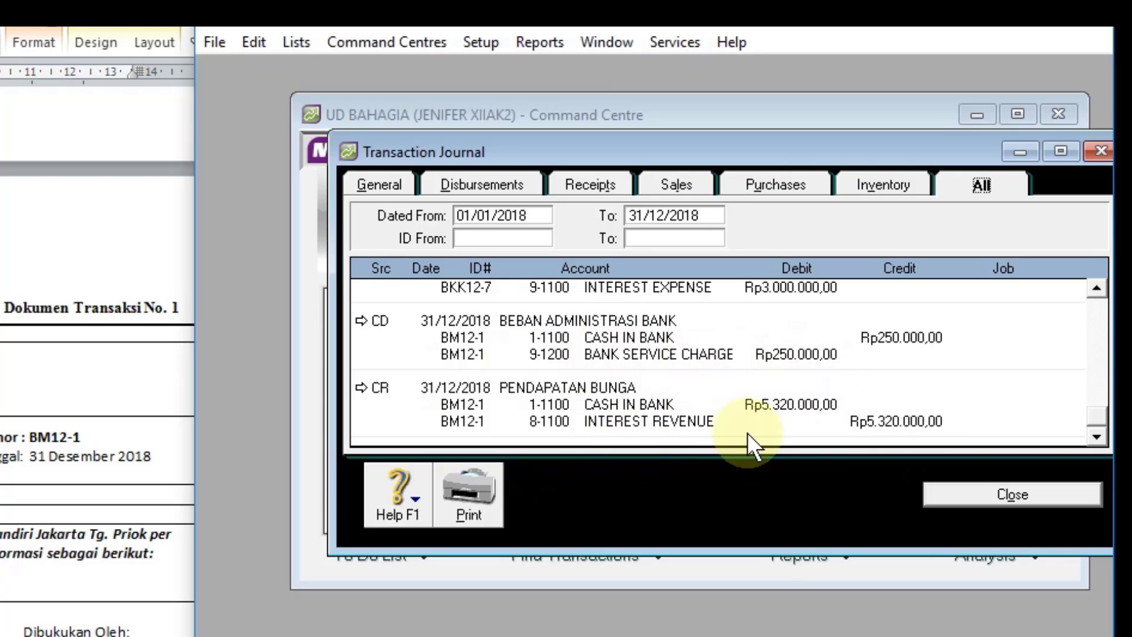
{"action": "left_click", "coordinate": [953, 496]}
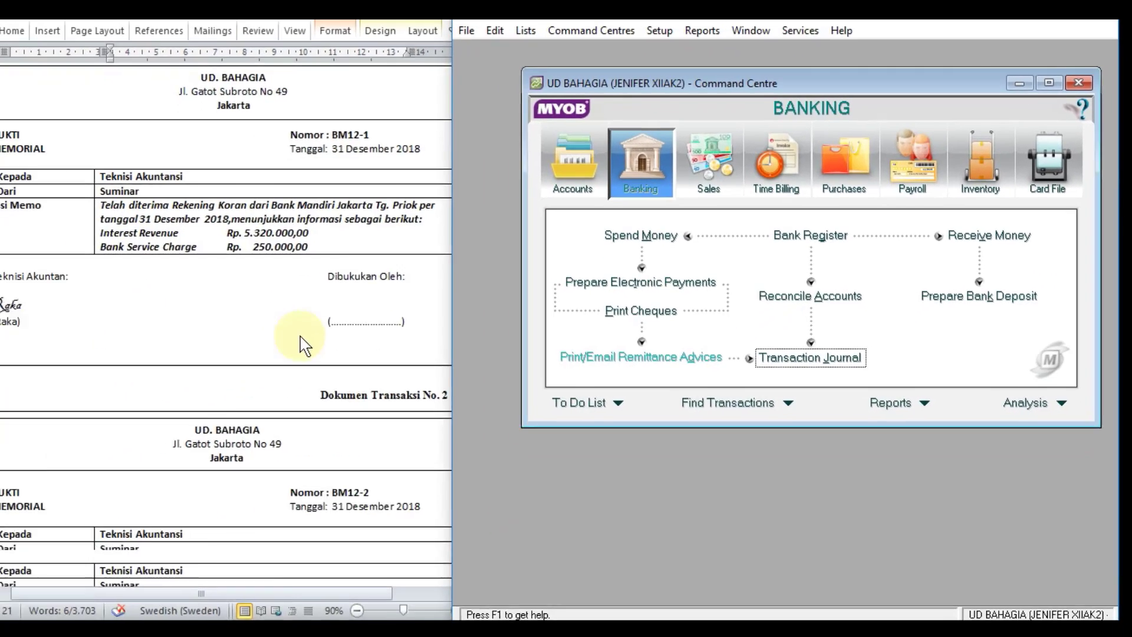
Step: Go to memorial document No. 2 and start a general journal entry numbered BM12-2
{"action": "scroll", "coordinate": [318, 330], "scroll_direction": "down", "scroll_amount": 5}
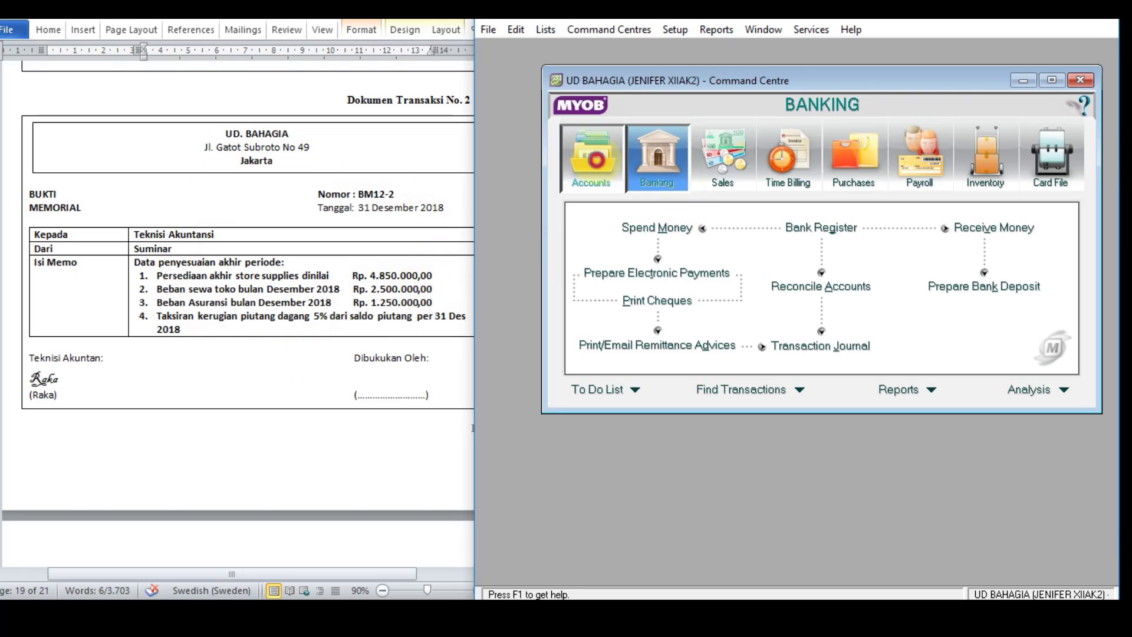
{"action": "left_click", "coordinate": [592, 155]}
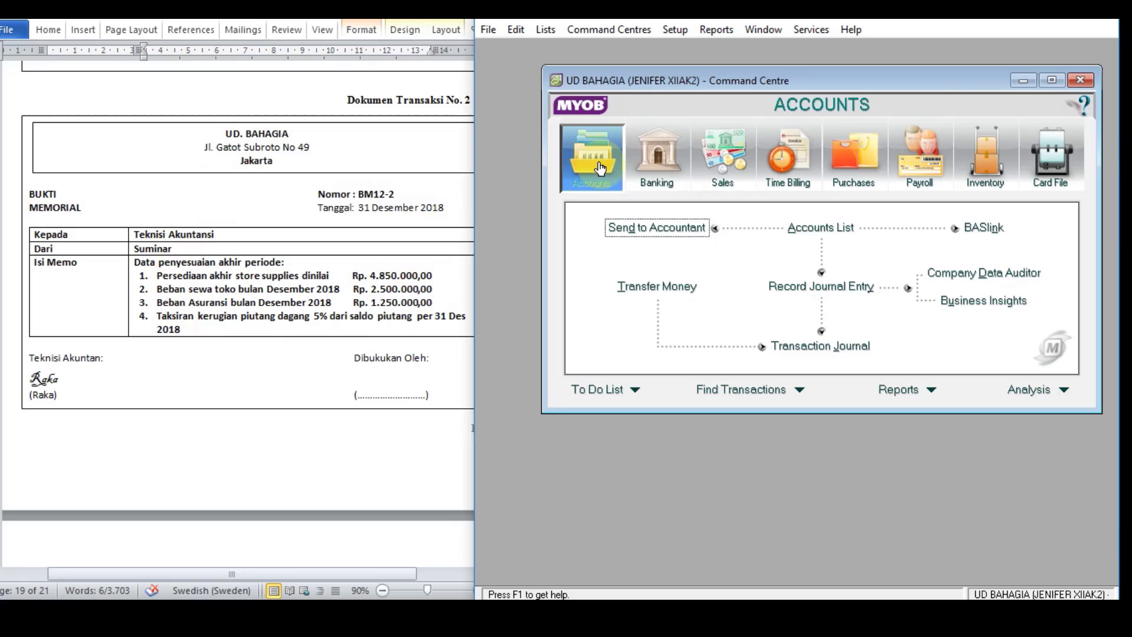
{"action": "left_click", "coordinate": [807, 288]}
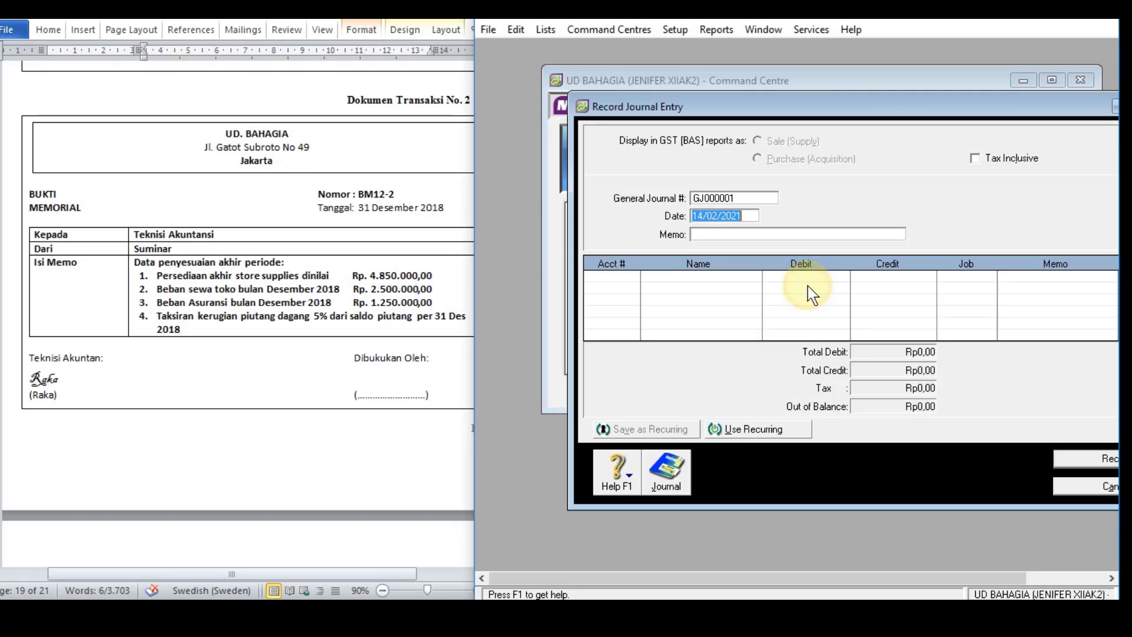
{"action": "left_click", "coordinate": [725, 198]}
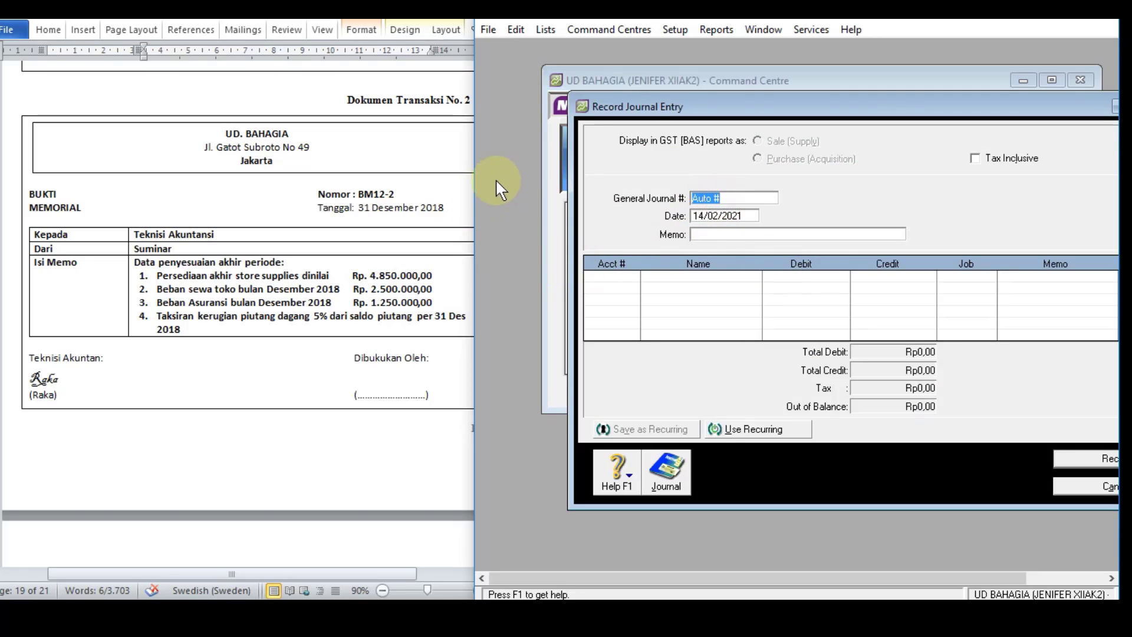
{"action": "type", "text": "BM12"}
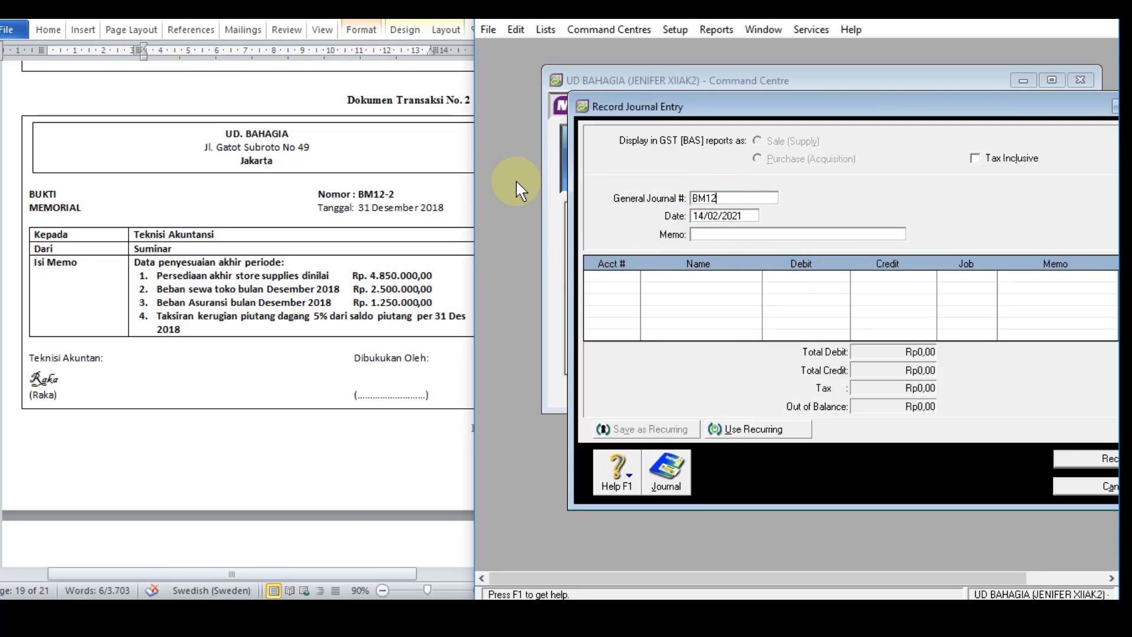
{"action": "type", "text": "-2"}
Step: Date the journal entry 31/12/2018 and give it the memo PENYESUAIAN AKHIR PERIODE
{"action": "left_click", "coordinate": [733, 216]}
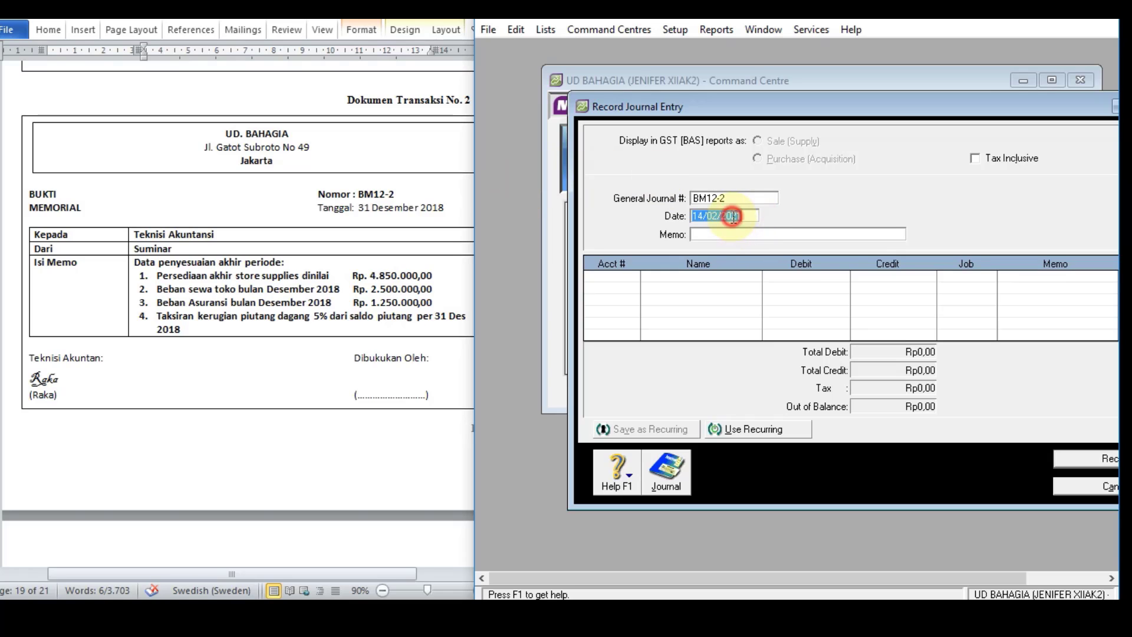
{"action": "type", "text": "31/"}
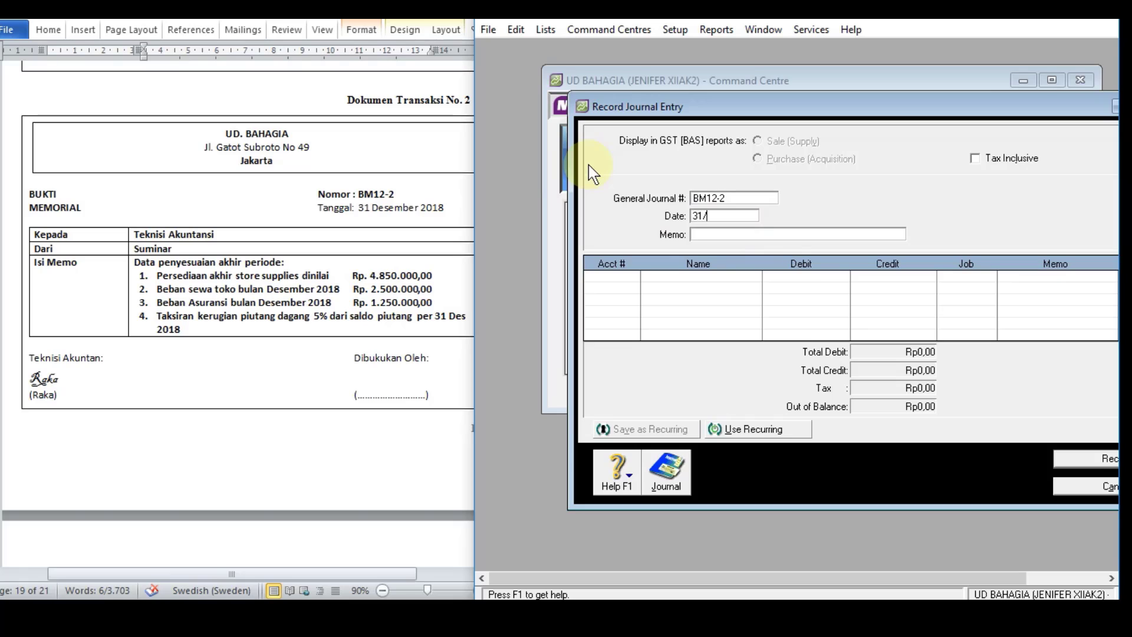
{"action": "type", "text": "12/18"}
{"action": "left_click", "coordinate": [726, 236]}
{"action": "type", "text": "PE"}
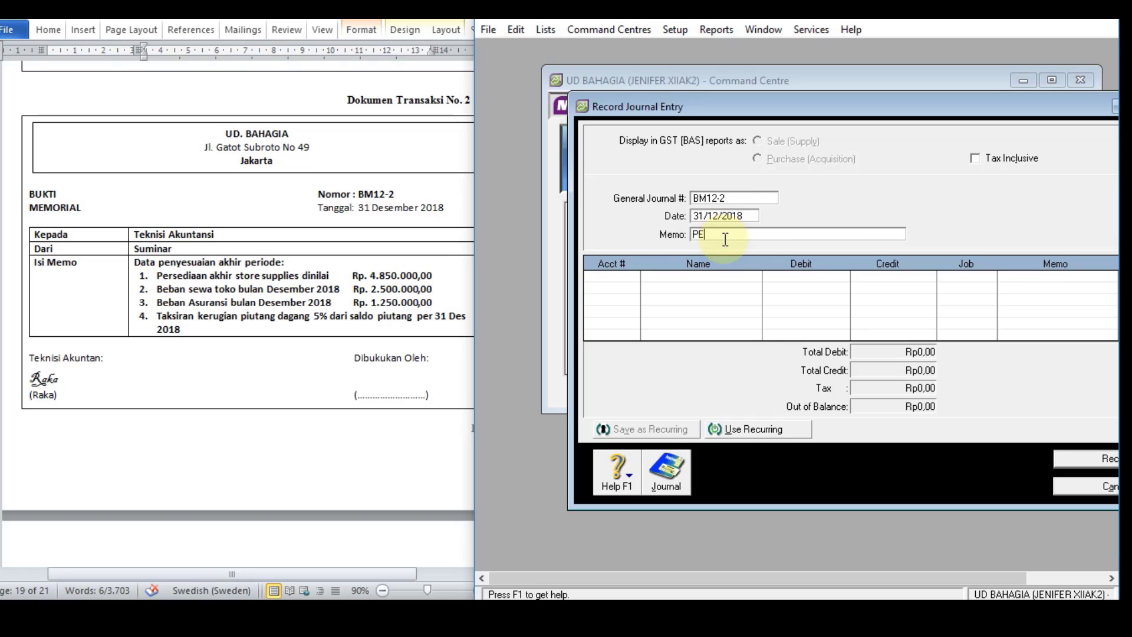
{"action": "type", "text": "NYESUAIAN AKHIR PERIODE"}
{"action": "left_click", "coordinate": [608, 280]}
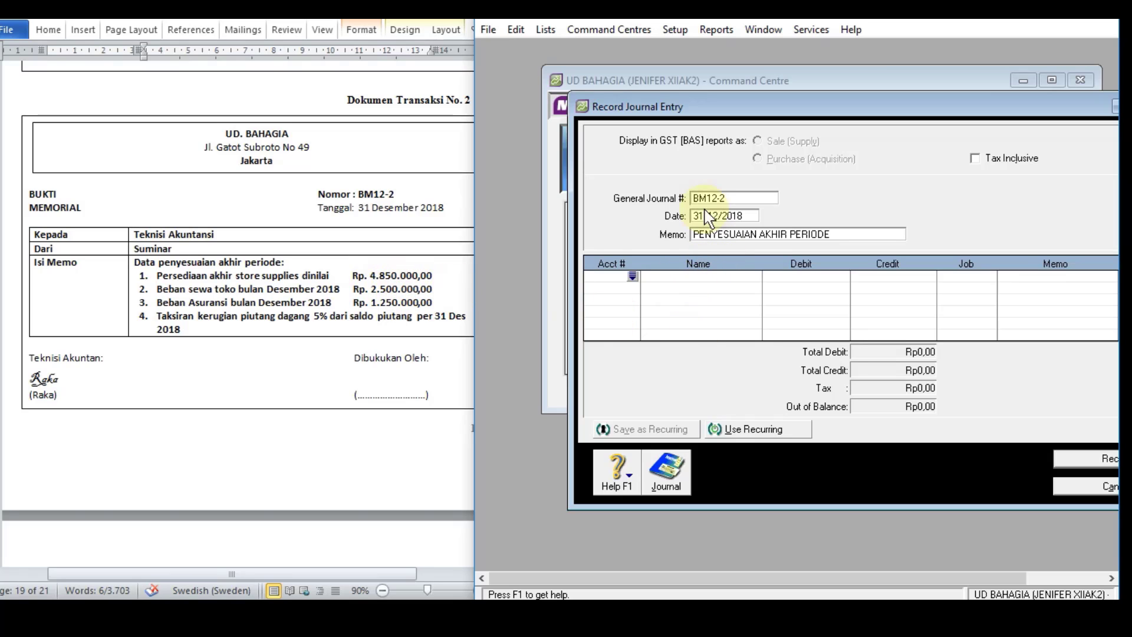
Step: Look up the balance of 1-1600 STORE SUPPLIES in the accounts list, and close the list
{"action": "left_click_drag", "start_coordinate": [753, 104], "coordinate": [667, 92]}
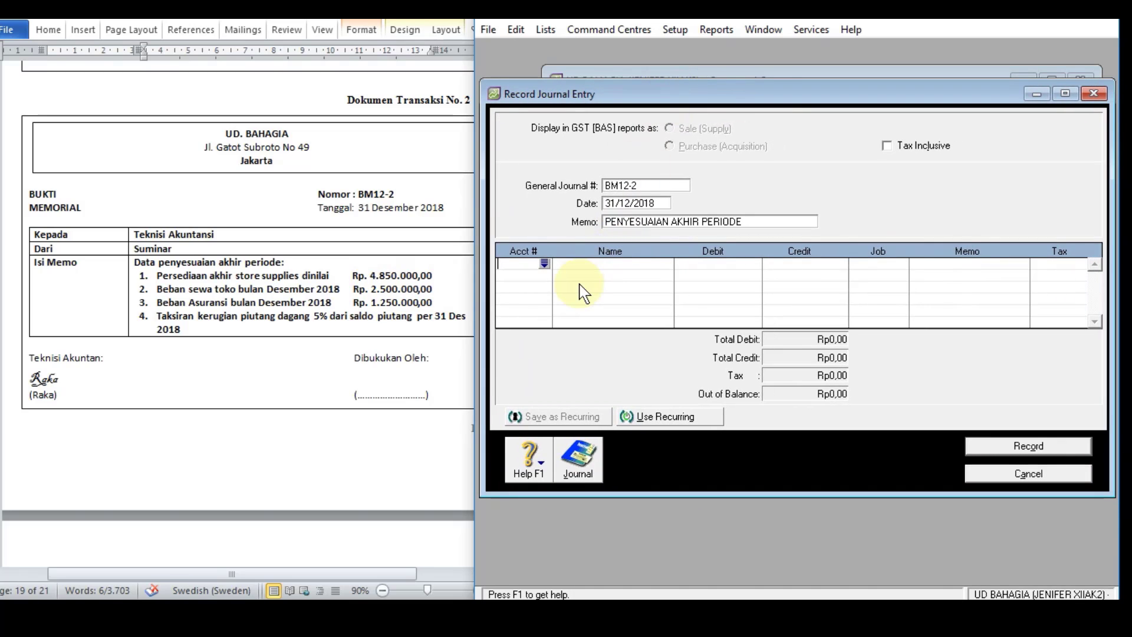
{"action": "left_click", "coordinate": [546, 31]}
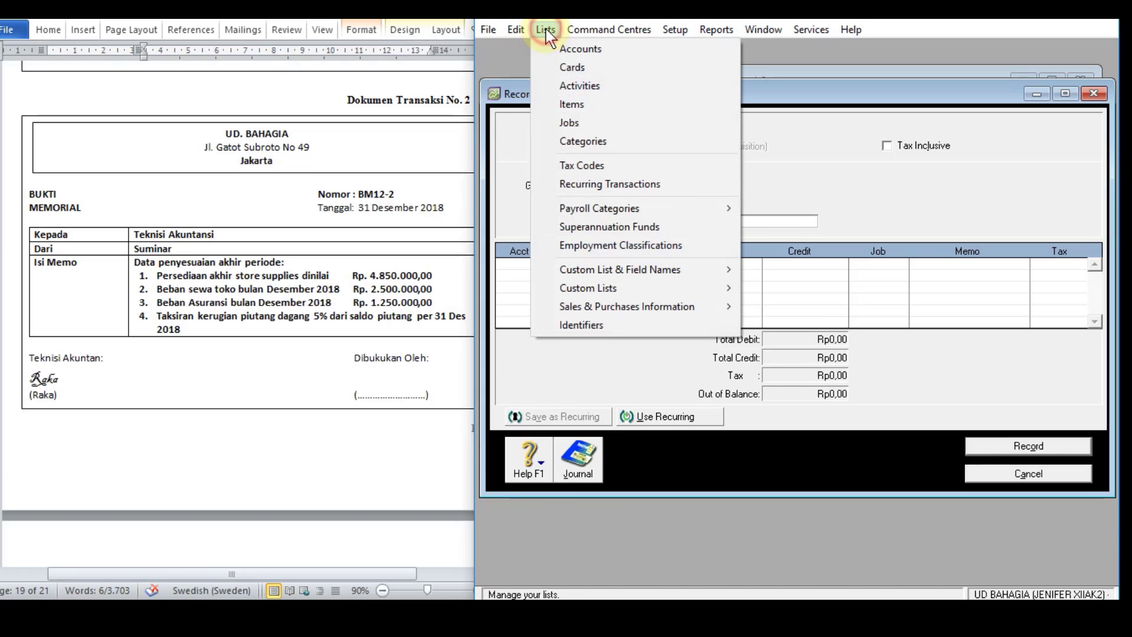
{"action": "left_click", "coordinate": [562, 50]}
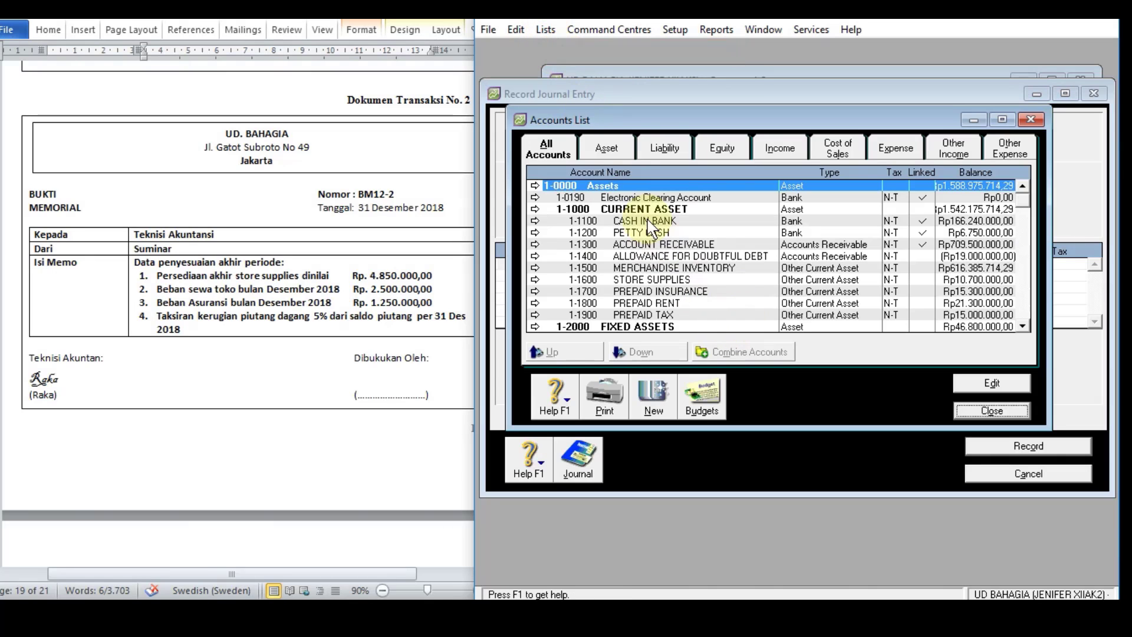
{"action": "left_click", "coordinate": [629, 282]}
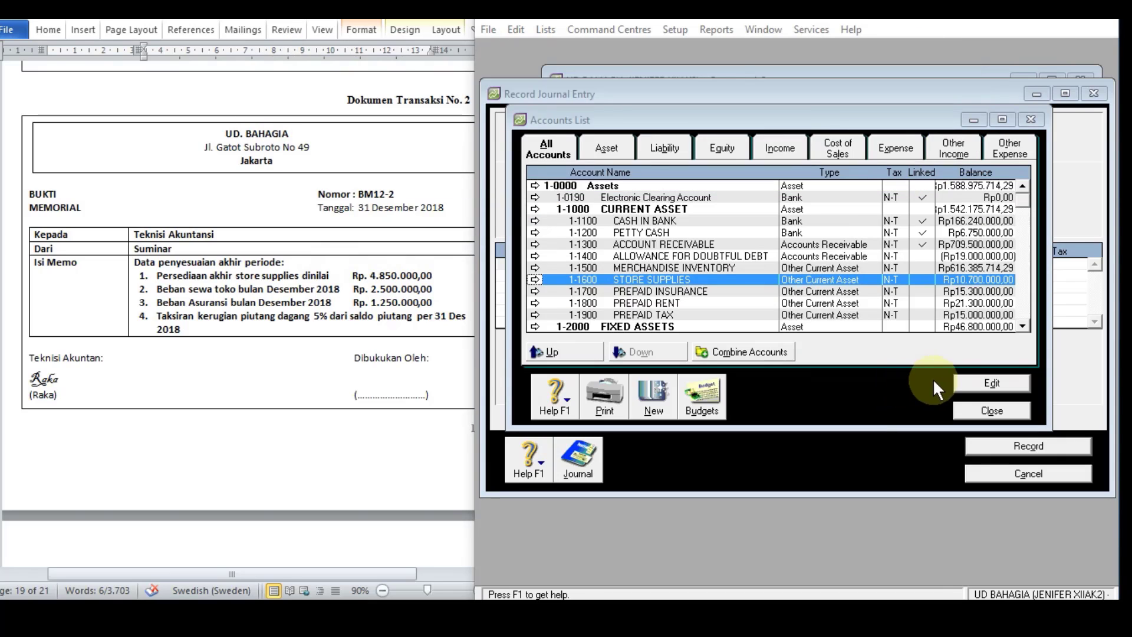
{"action": "left_click", "coordinate": [991, 411]}
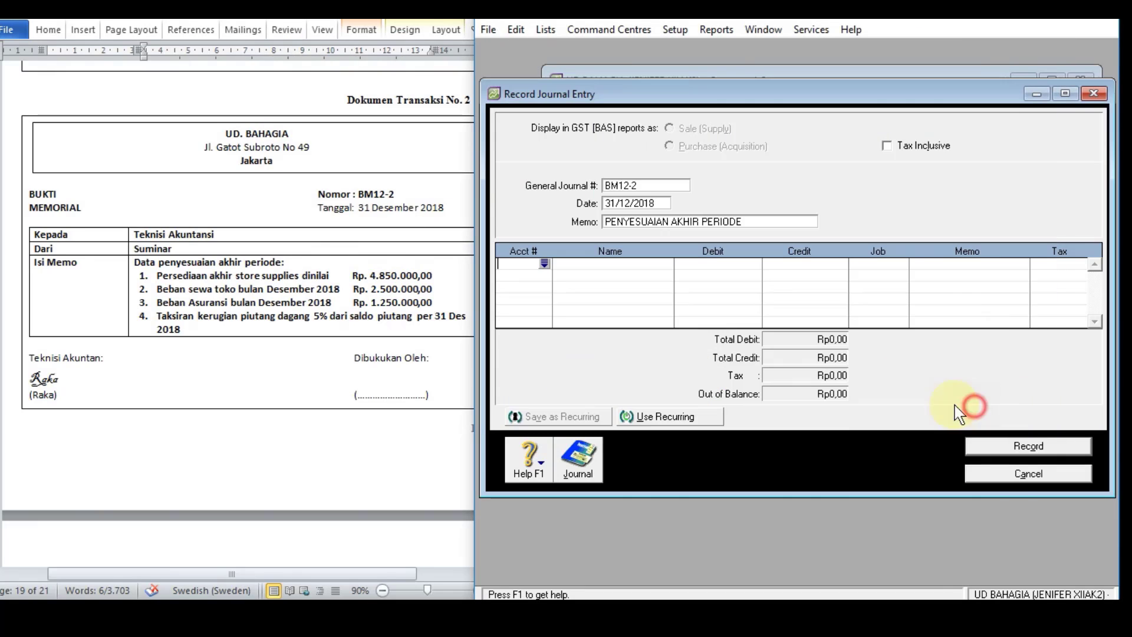
Step: Add a journal line debiting account 6-1200 STORE SUPPLIES EXPENSE with Rp5.850.000
{"action": "left_click", "coordinate": [545, 263]}
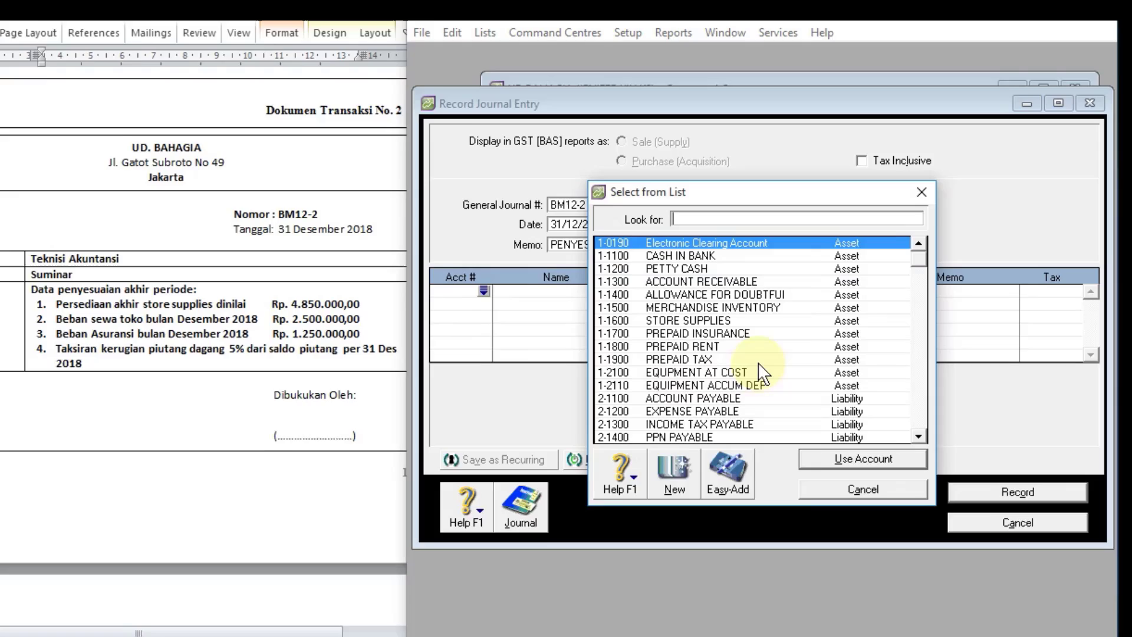
{"action": "scroll", "coordinate": [793, 329], "scroll_direction": "down", "scroll_amount": 3}
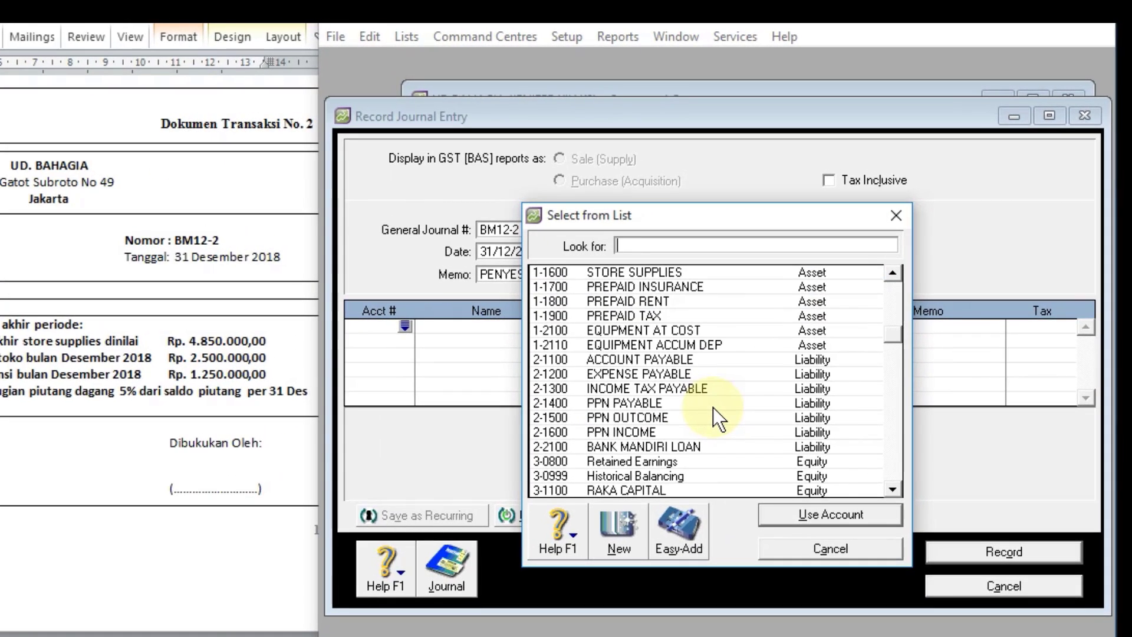
{"action": "type", "text": "6"}
{"action": "double_click", "coordinate": [685, 346]}
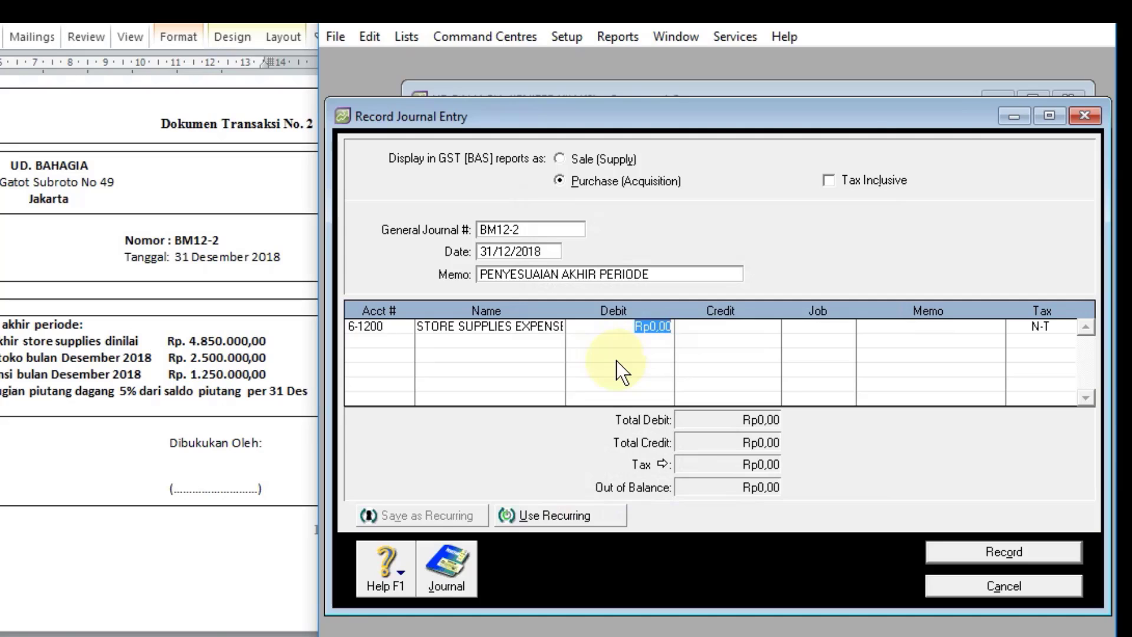
{"action": "type", "text": "5850000"}
{"action": "key", "text": "Tab"}
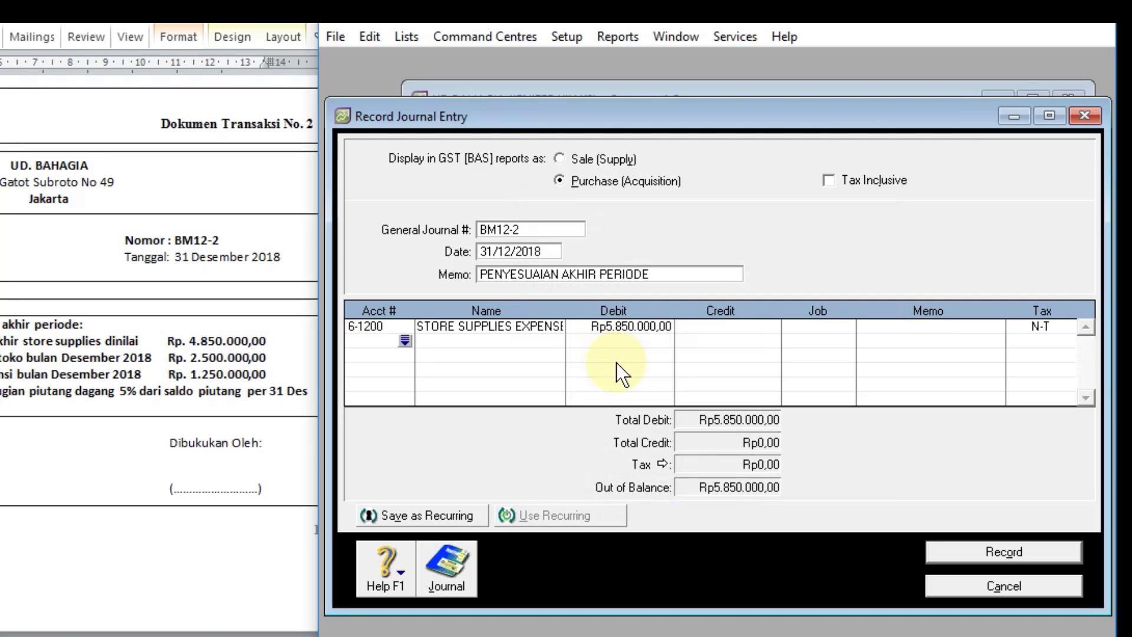
Step: Add the offsetting line crediting account 1-1600 STORE SUPPLIES with Rp5.850.000
{"action": "left_click", "coordinate": [404, 344]}
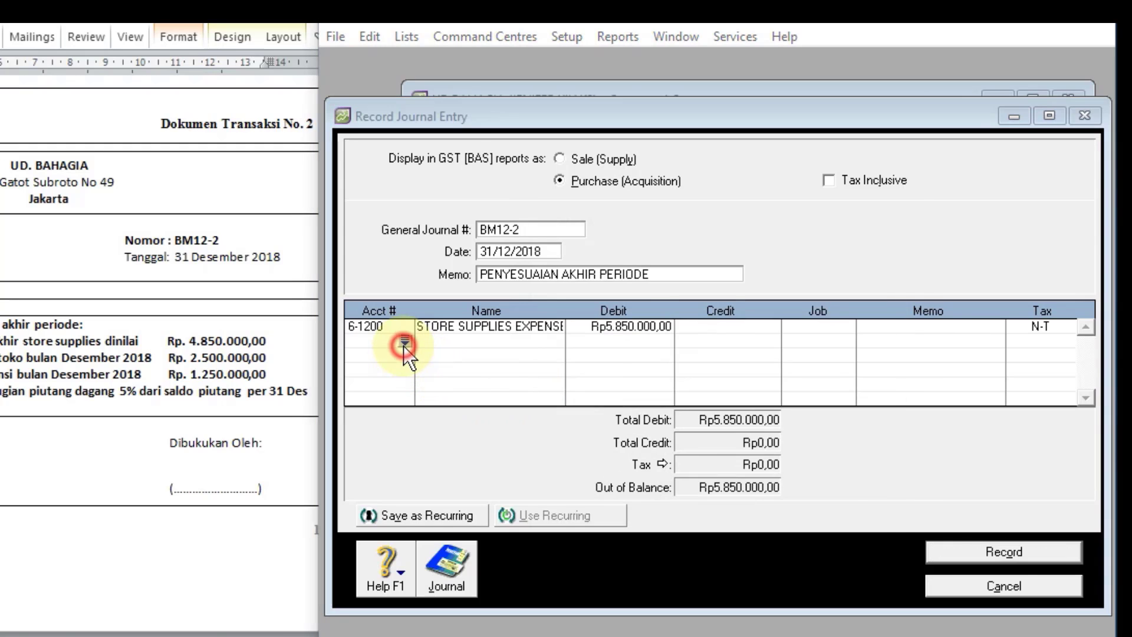
{"action": "type", "text": "1"}
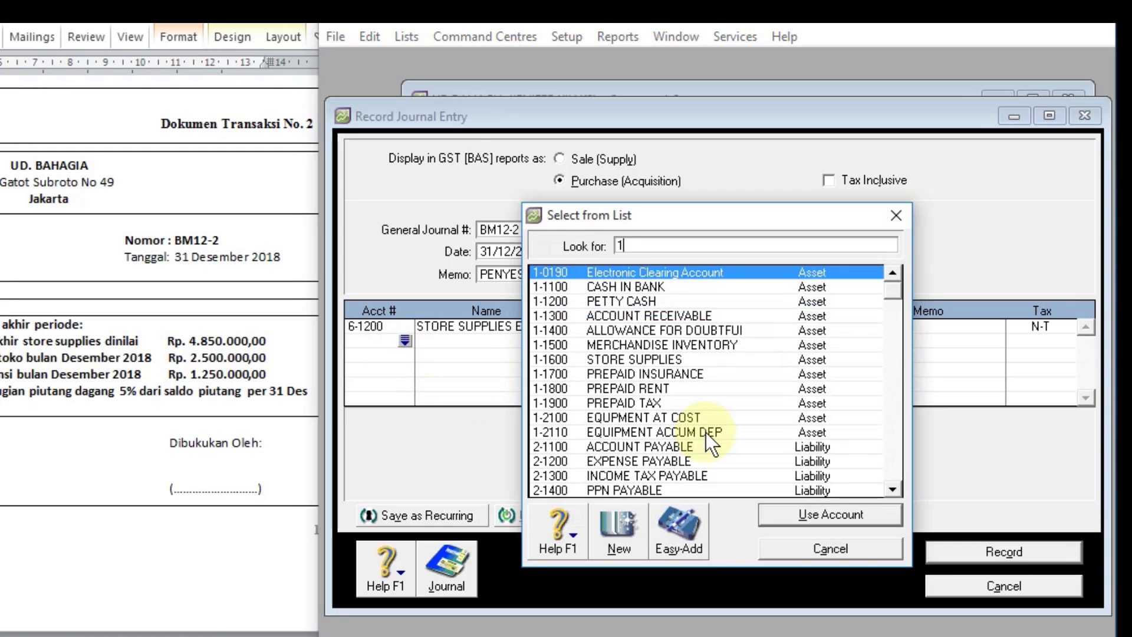
{"action": "double_click", "coordinate": [638, 361]}
{"action": "left_click", "coordinate": [695, 342]}
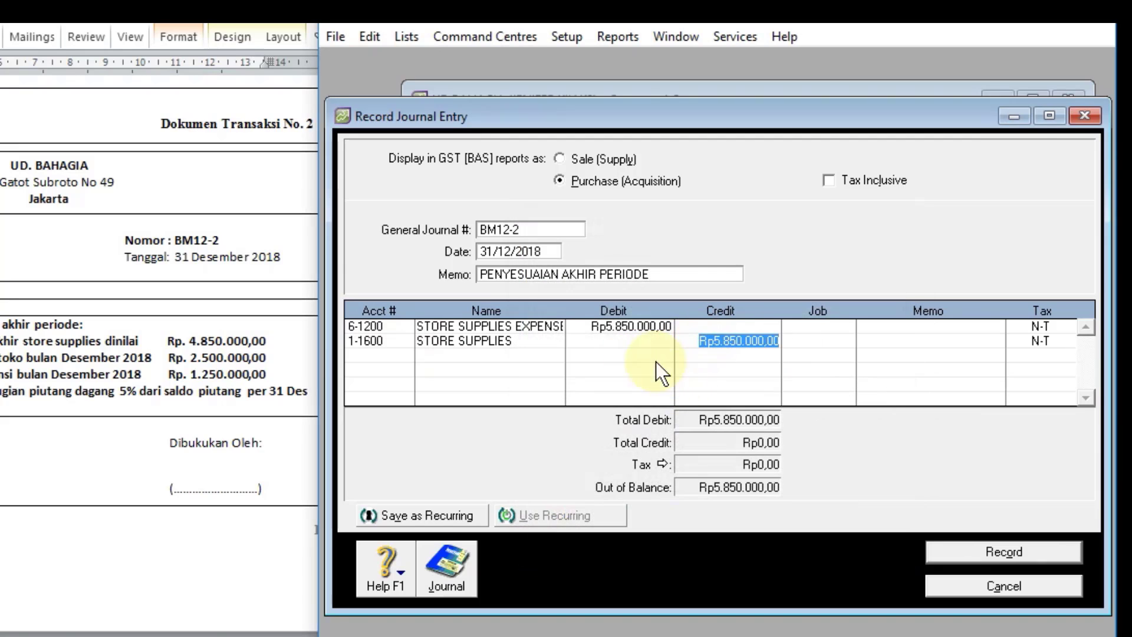
{"action": "left_click", "coordinate": [392, 355]}
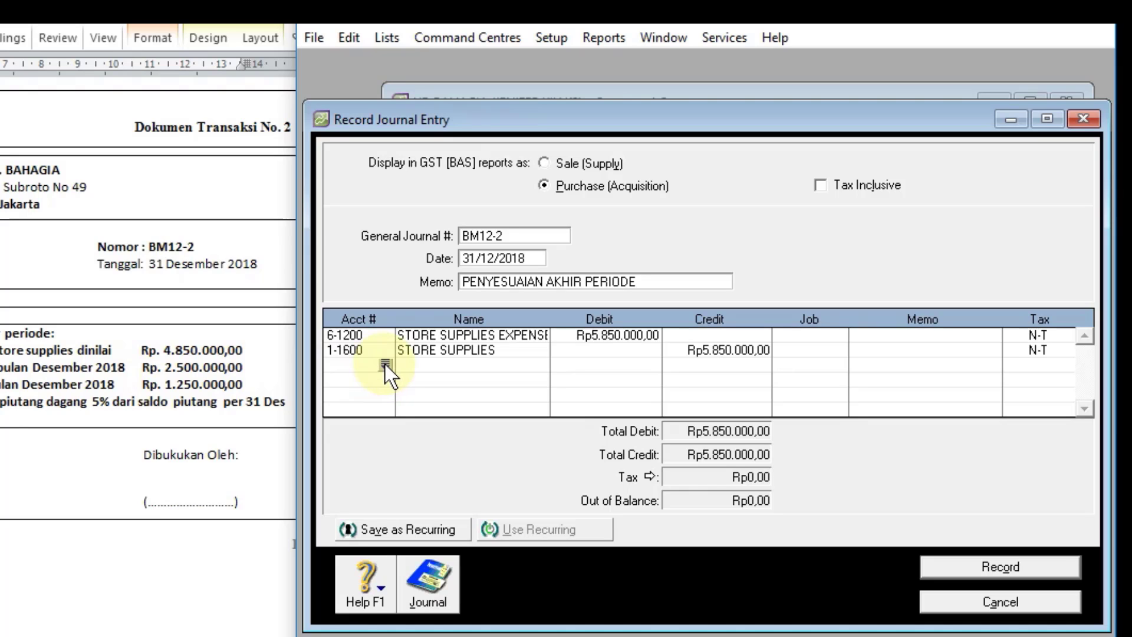
Step: Add a journal line debiting account 6-1600 RENT EXPENSE with Rp2.500.000
{"action": "left_click", "coordinate": [385, 364]}
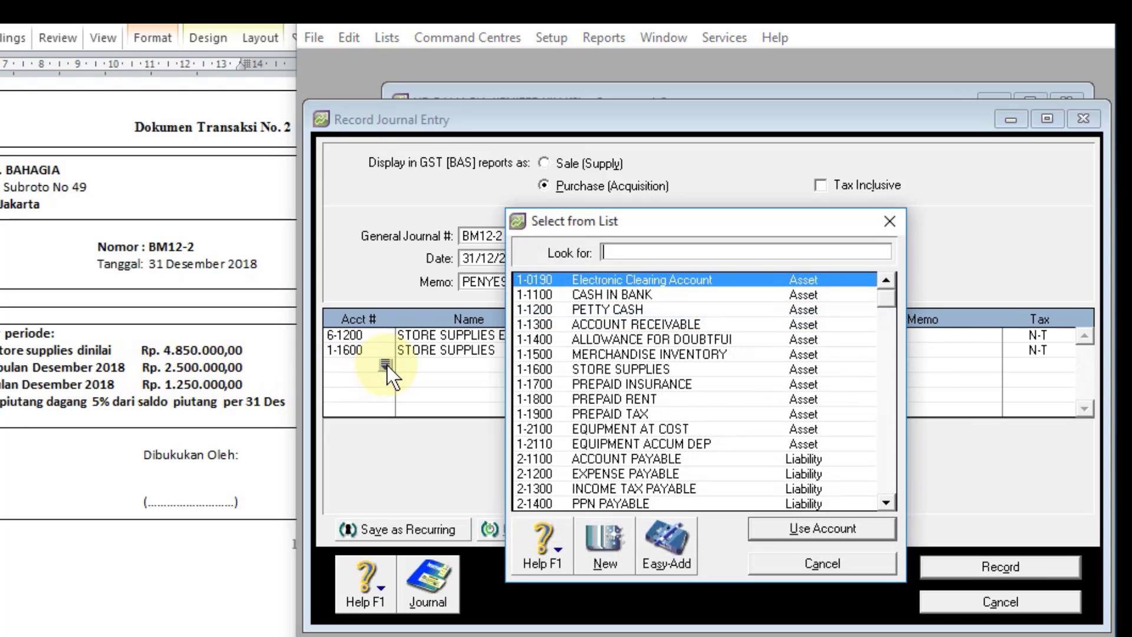
{"action": "type", "text": "6"}
{"action": "left_click", "coordinate": [611, 414]}
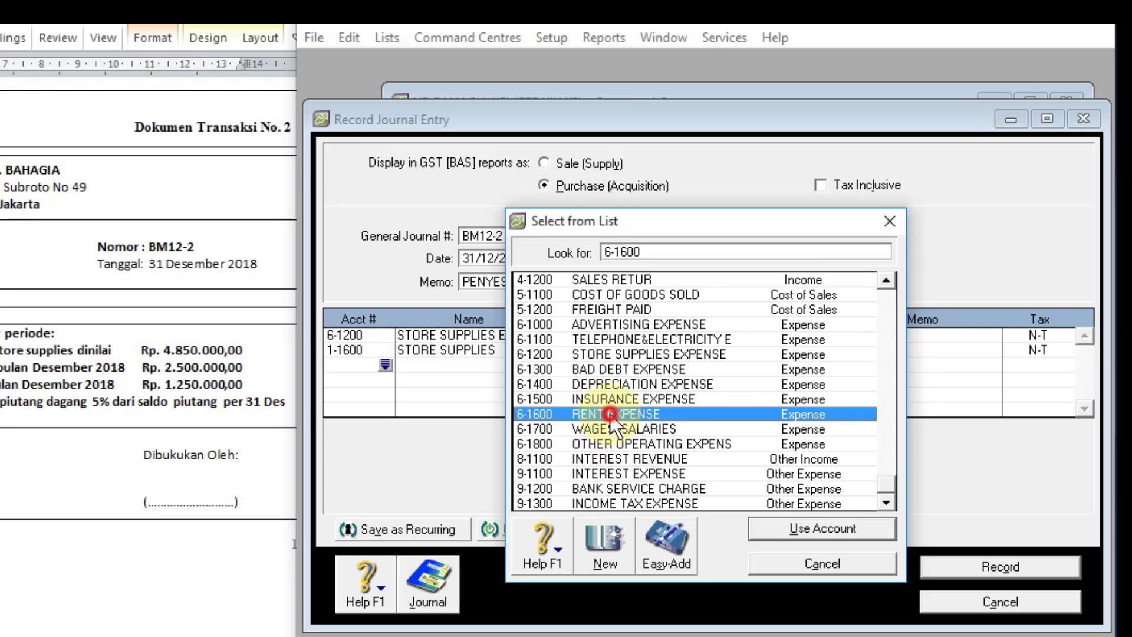
{"action": "double_click", "coordinate": [611, 414]}
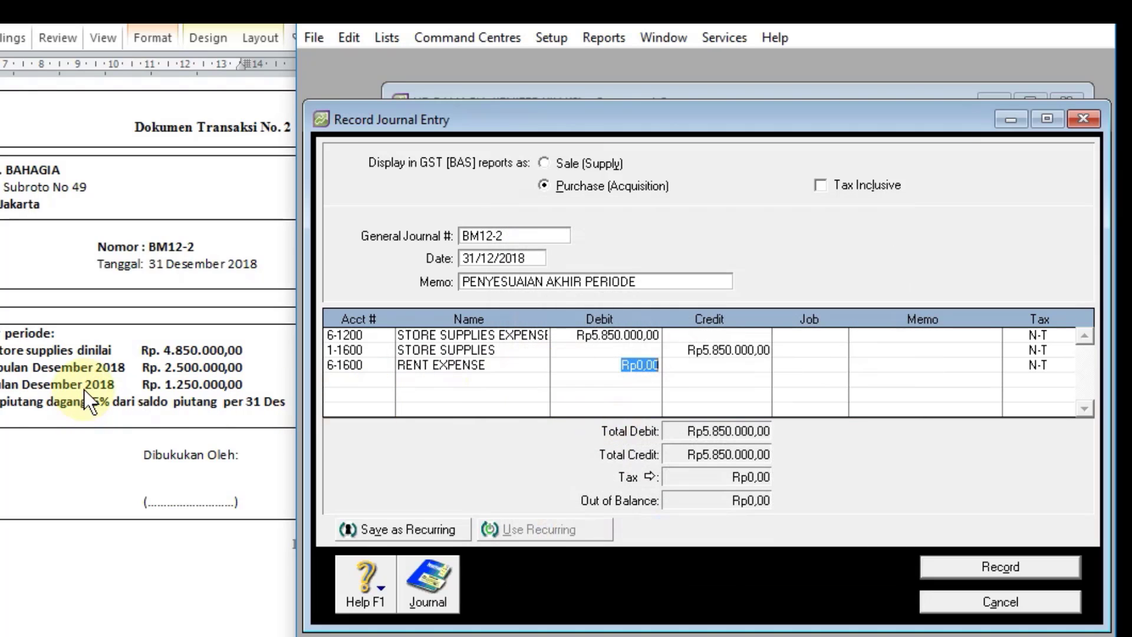
{"action": "type", "text": "2"}
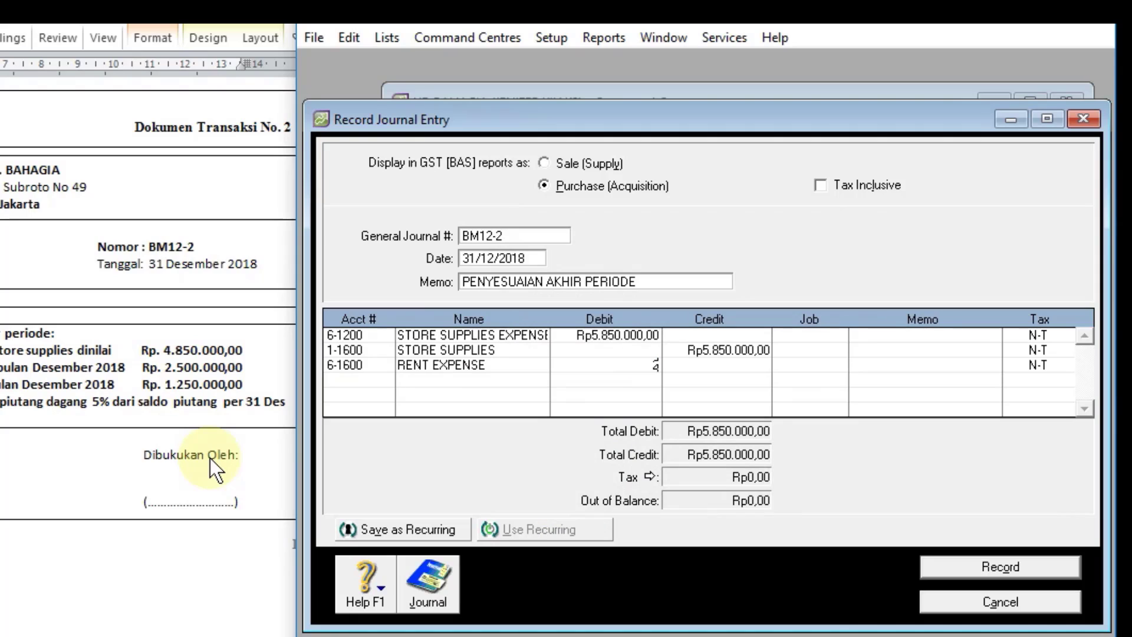
{"action": "type", "text": ".500.00000"}
{"action": "key", "text": "Return"}
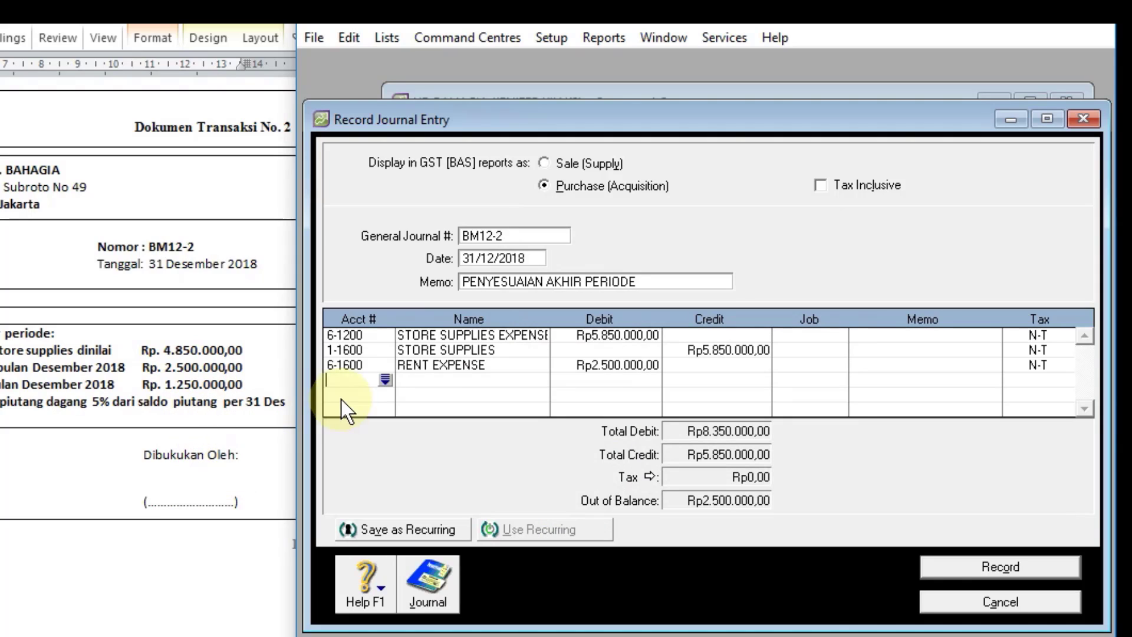
Step: Add the offsetting line crediting account 1-1800 PREPAID RENT with Rp2.500.000
{"action": "left_click", "coordinate": [385, 380]}
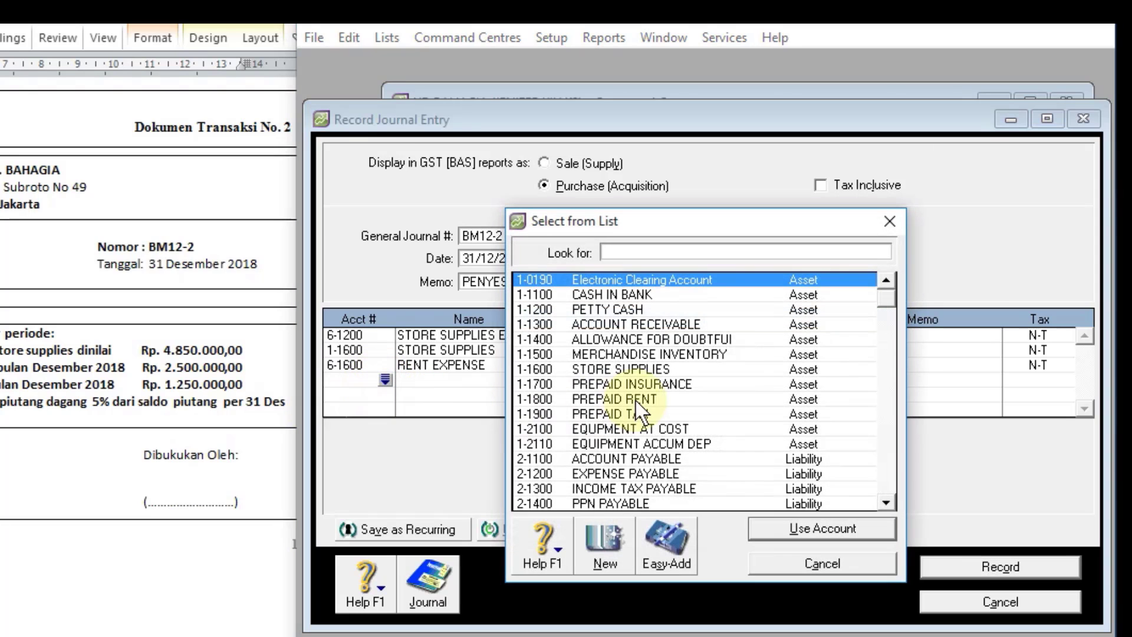
{"action": "double_click", "coordinate": [636, 399]}
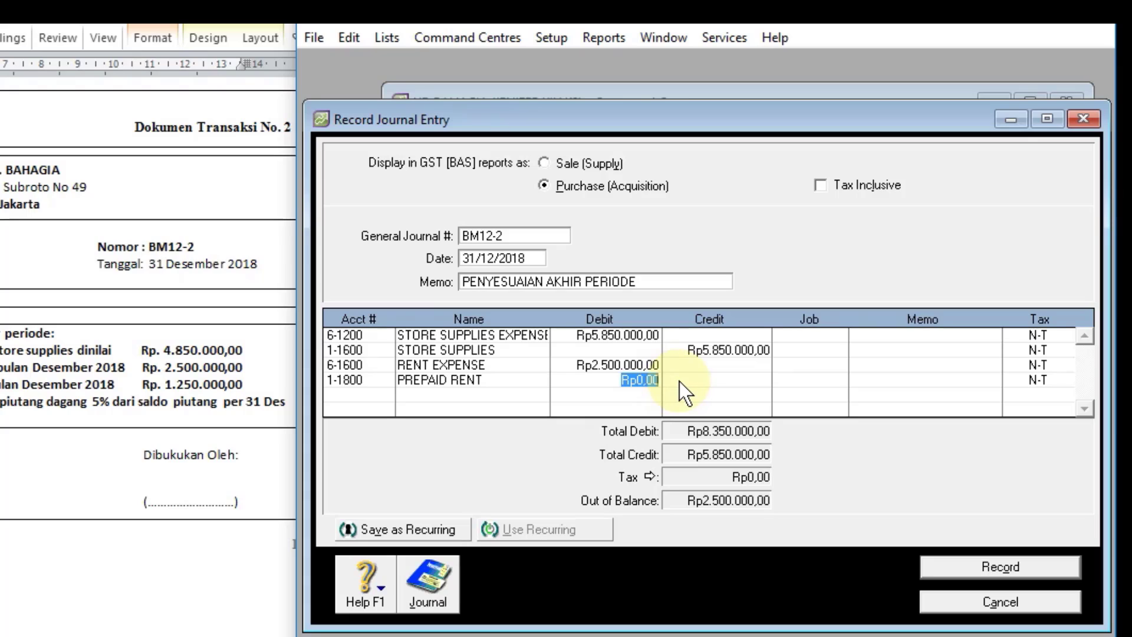
{"action": "left_click", "coordinate": [682, 382]}
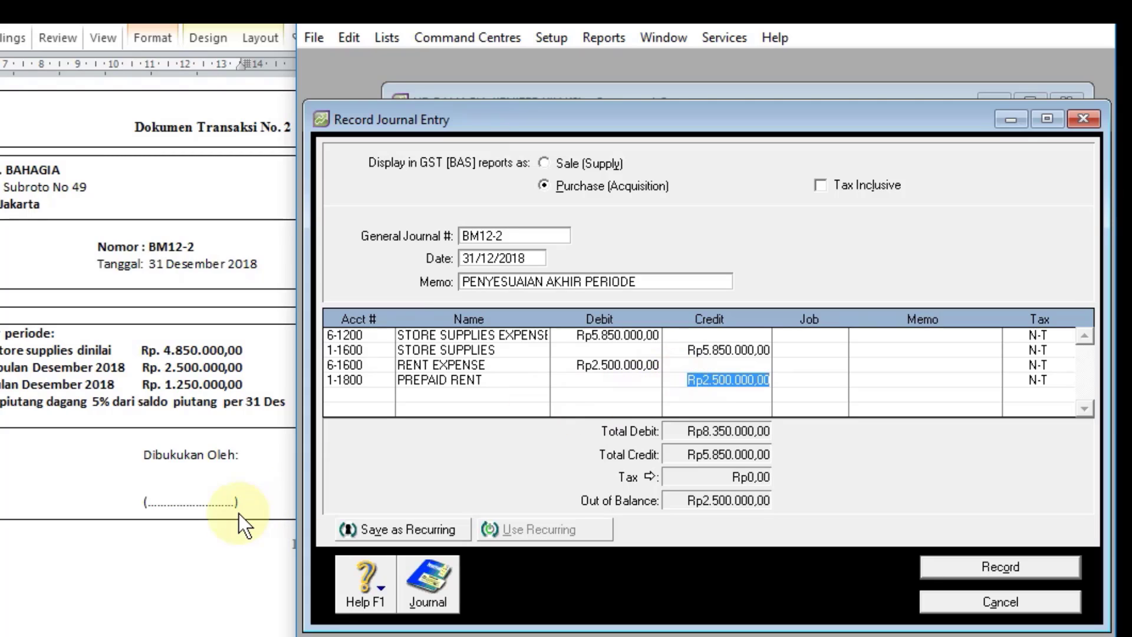
{"action": "key", "text": "Return"}
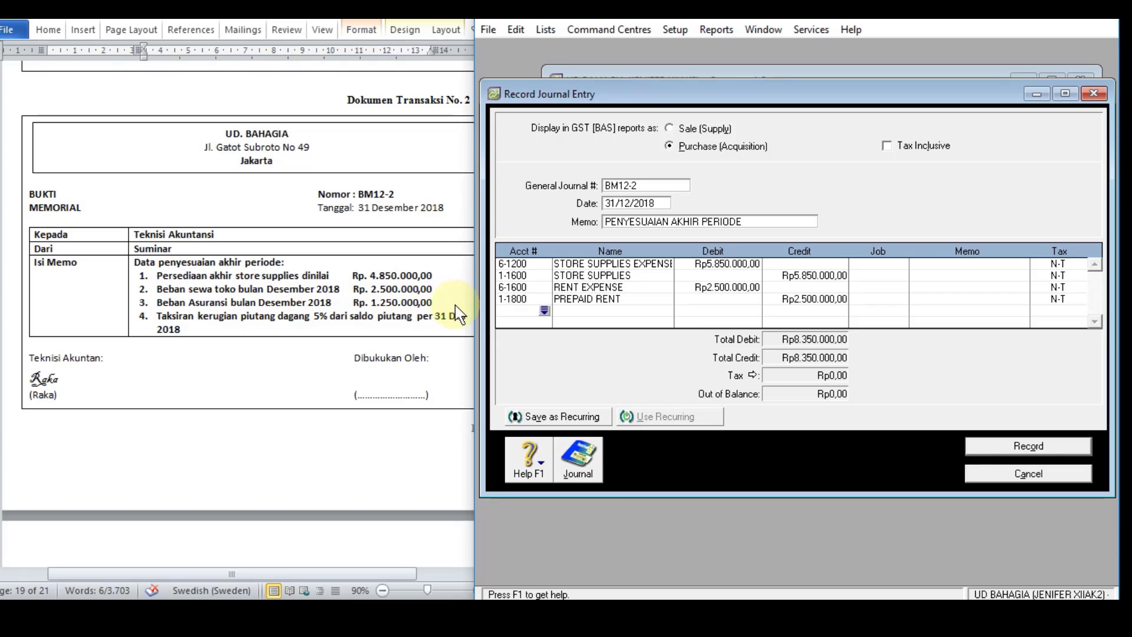
Step: Add a journal line debiting account 6-1500 INSURANCE EXPENSE with Rp1.250.000
{"action": "left_click", "coordinate": [543, 310]}
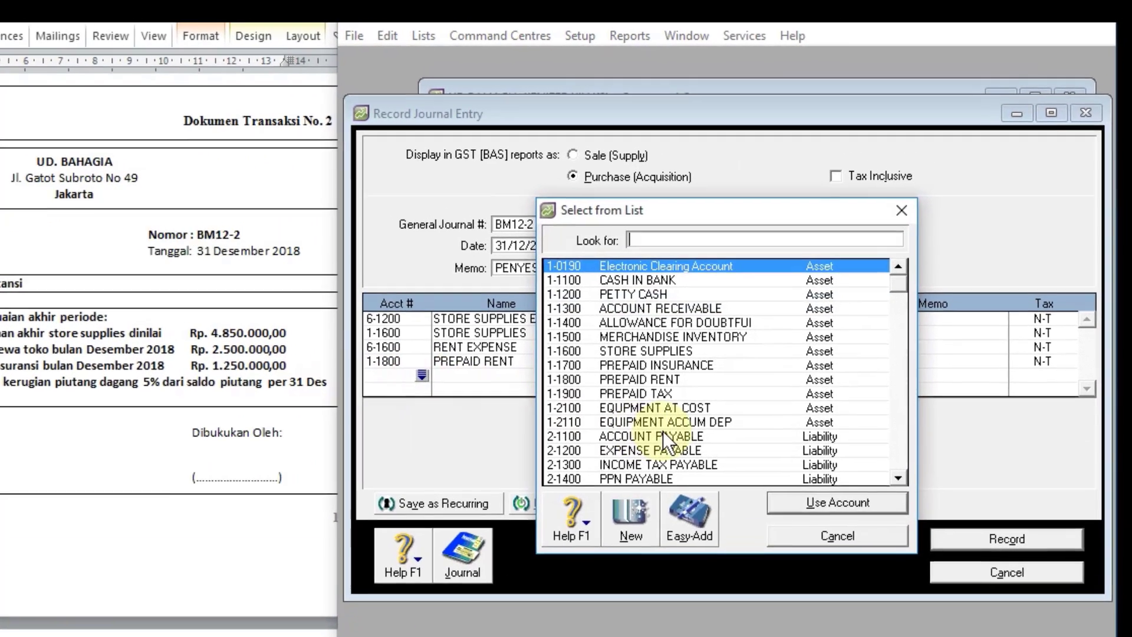
{"action": "type", "text": "6"}
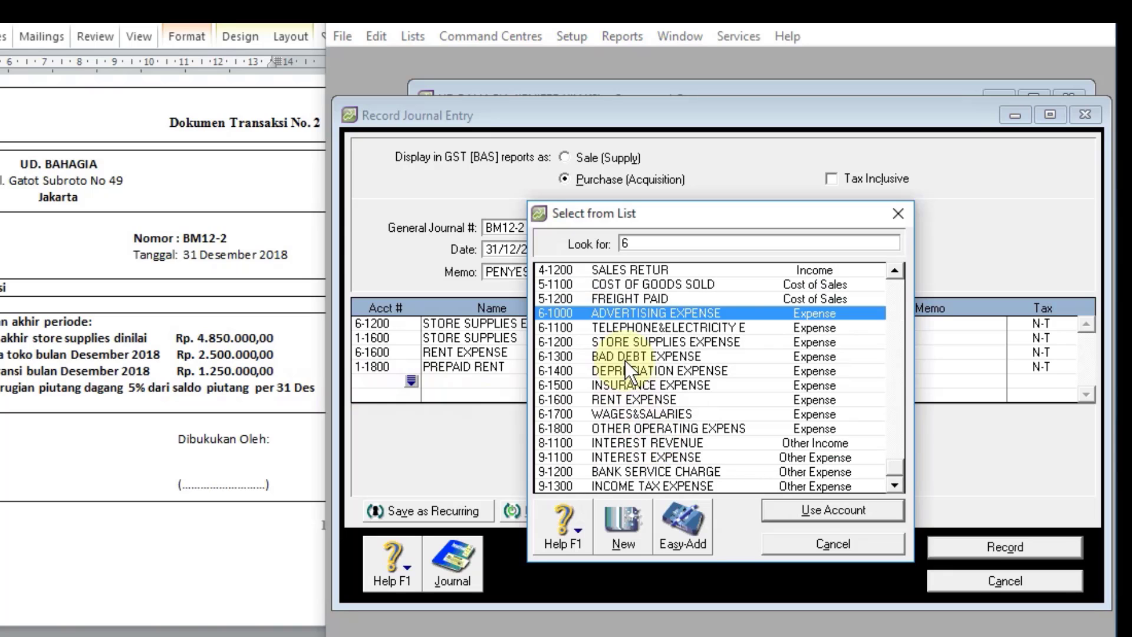
{"action": "double_click", "coordinate": [629, 385]}
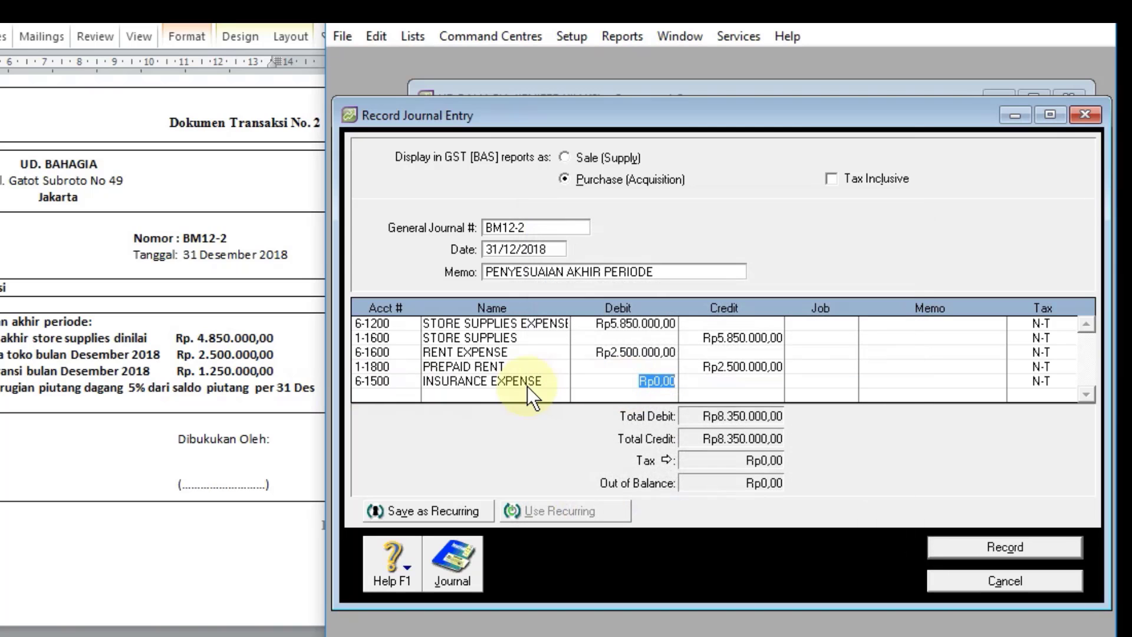
{"action": "type", "text": "1"}
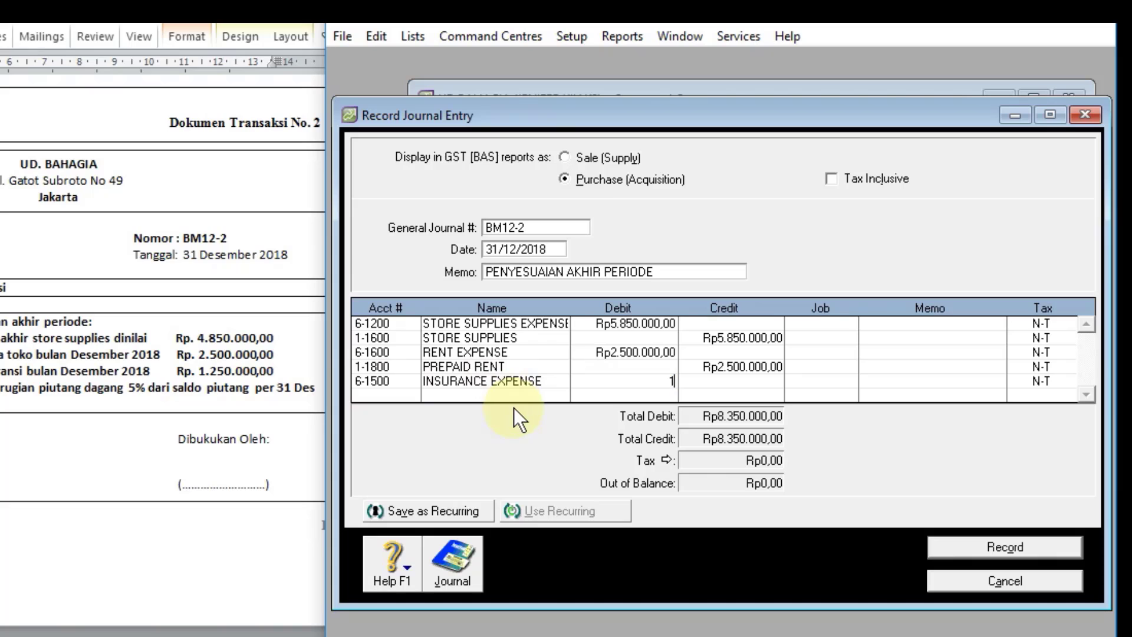
{"action": "type", "text": ".250.0000"}
{"action": "key", "text": "Return"}
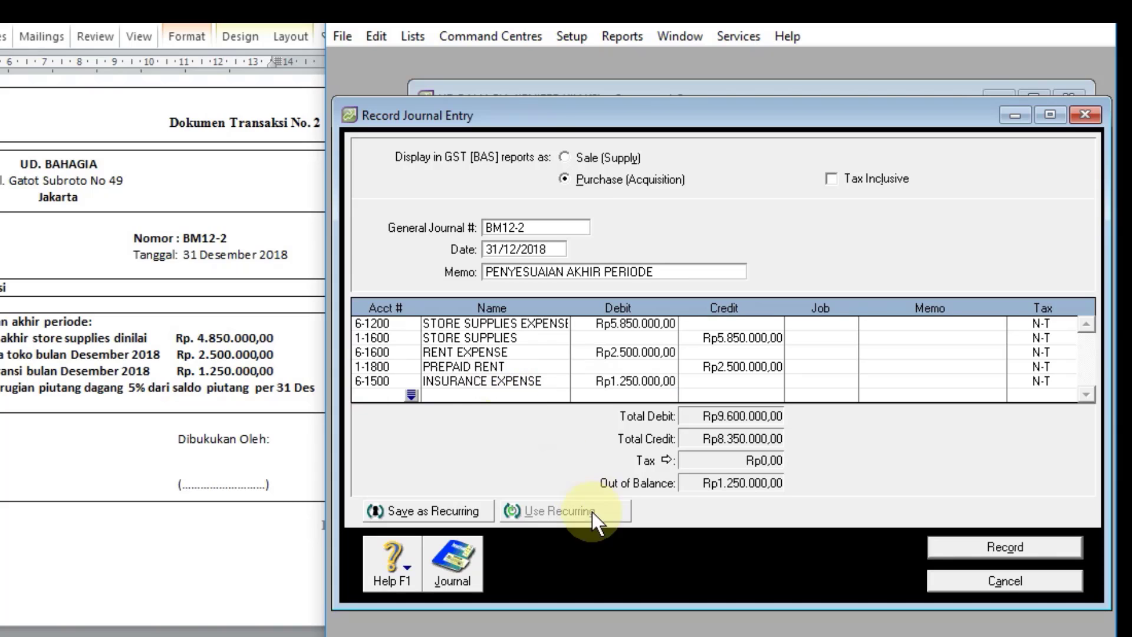
Step: Add the offsetting line crediting account 1-1700 PREPAID INSURANCE with Rp1.250.000
{"action": "left_click", "coordinate": [412, 395]}
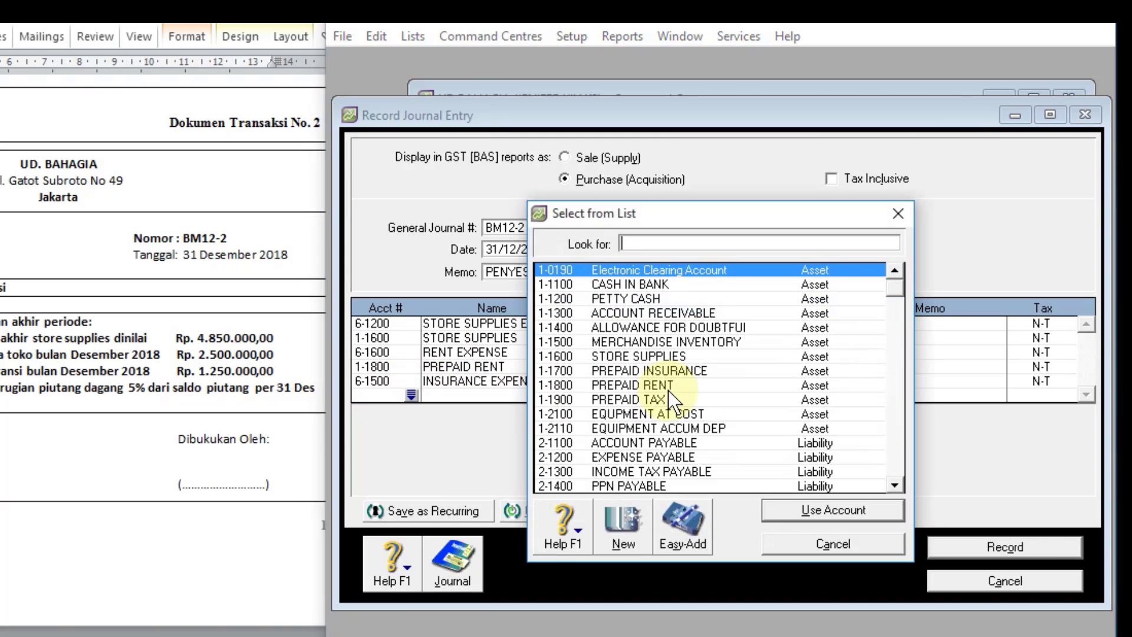
{"action": "double_click", "coordinate": [667, 372]}
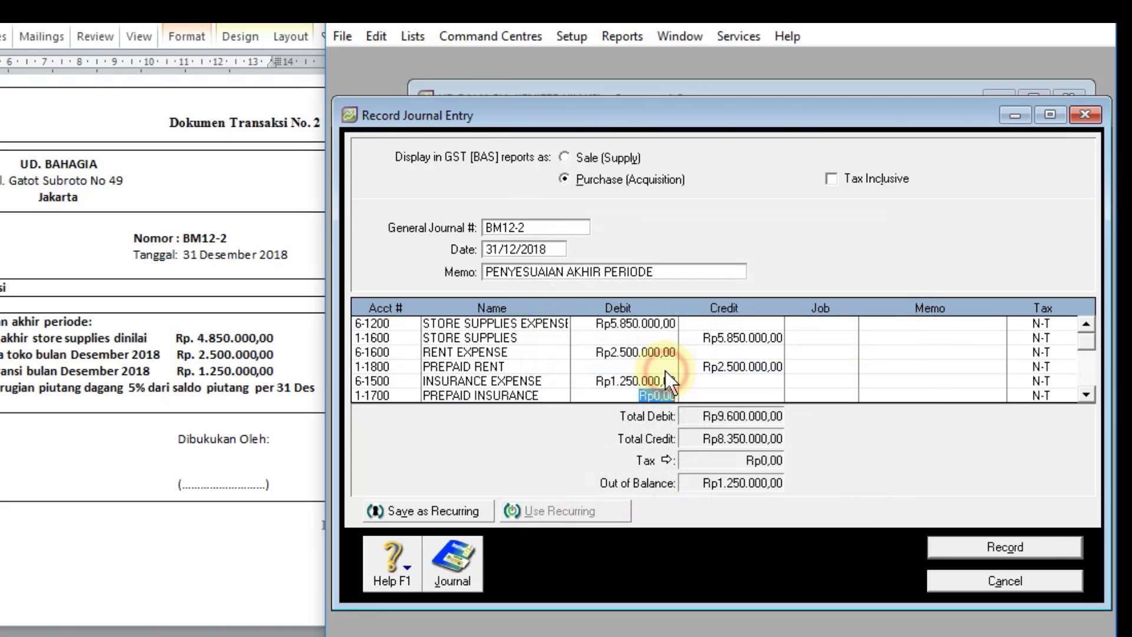
{"action": "key", "text": "Tab"}
{"action": "key", "text": "Tab"}
{"action": "key", "text": "Tab"}
{"action": "key", "text": "Tab"}
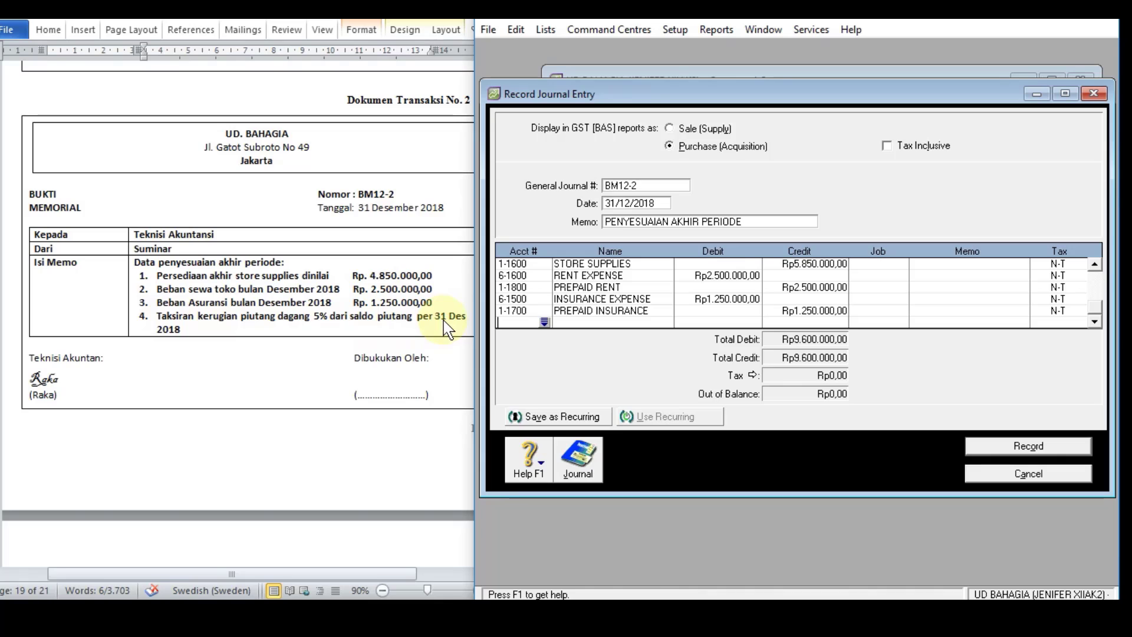
Step: Check the balances of ACCOUNT RECEIVABLE and ALLOWANCE FOR DOUBTFUL DEBT in the accounts list for the 5% loss estimate
{"action": "left_click", "coordinate": [550, 30]}
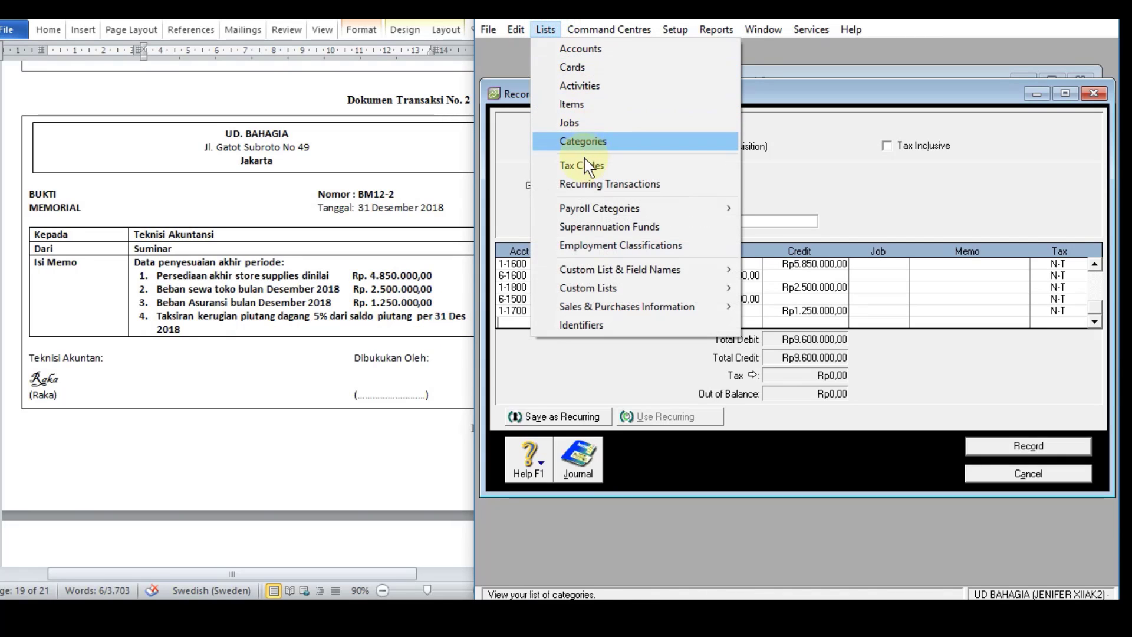
{"action": "left_click", "coordinate": [587, 49]}
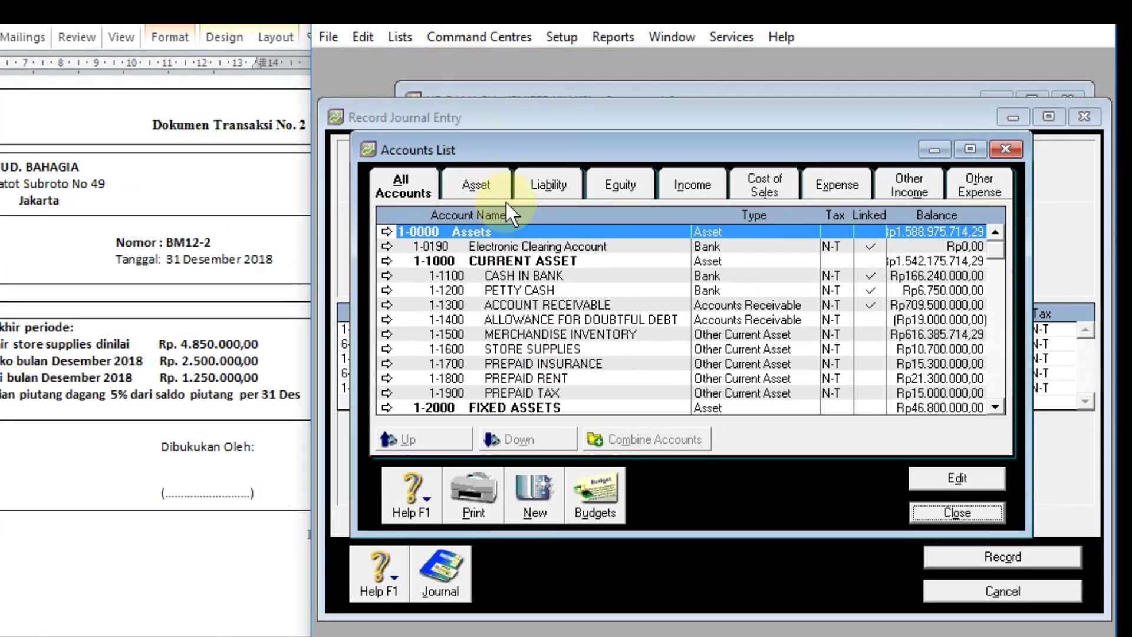
{"action": "left_click", "coordinate": [530, 304]}
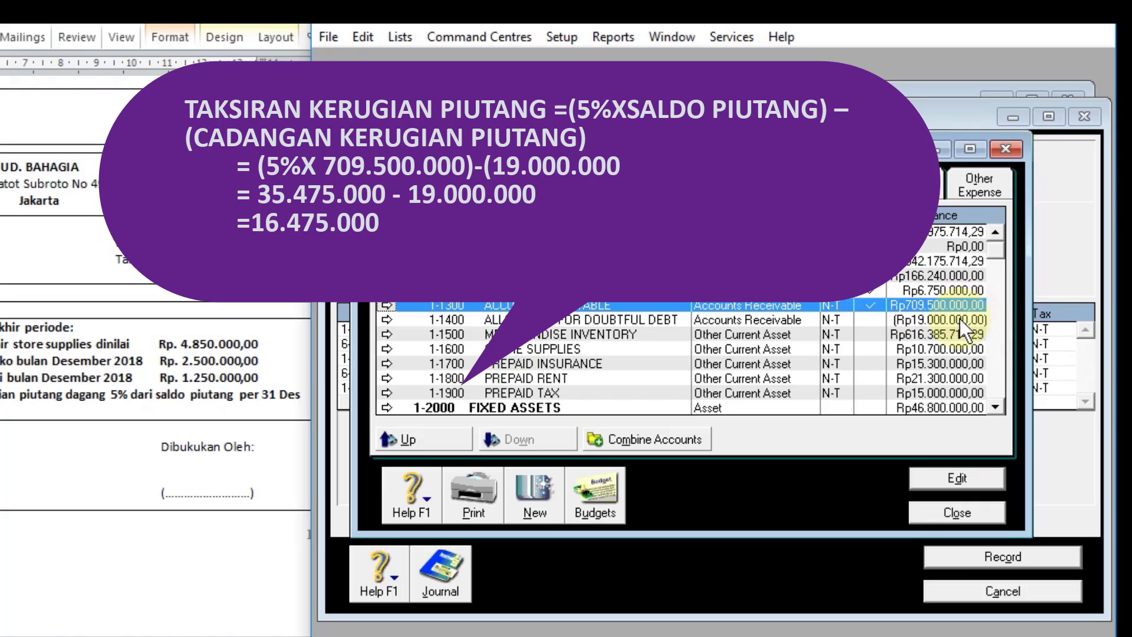
{"action": "left_click", "coordinate": [959, 320]}
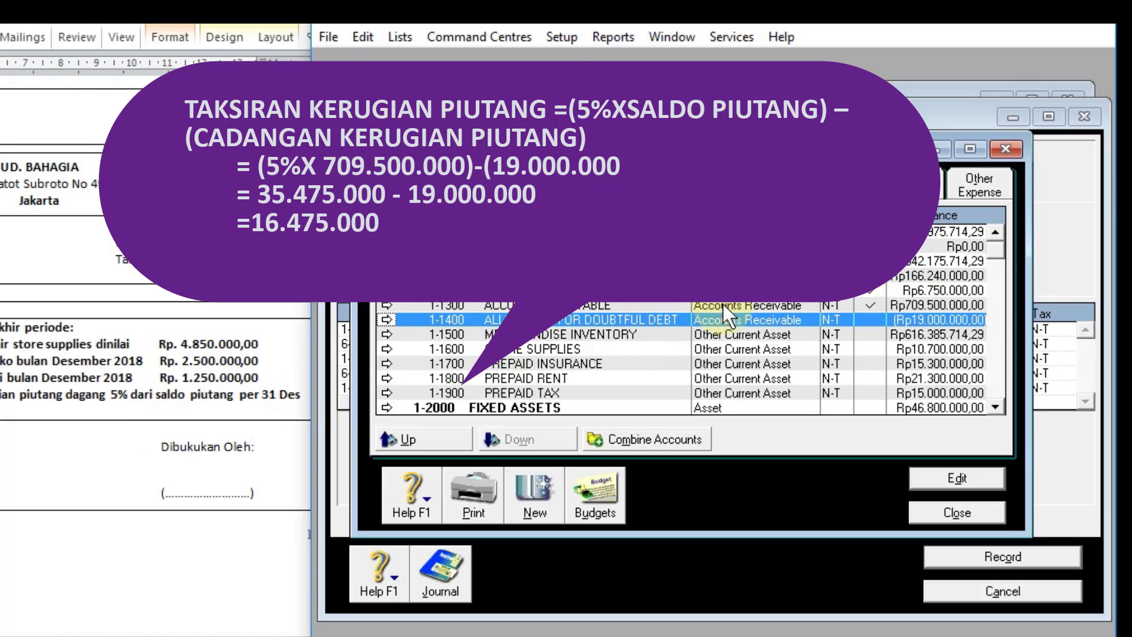
{"action": "left_click", "coordinate": [914, 304]}
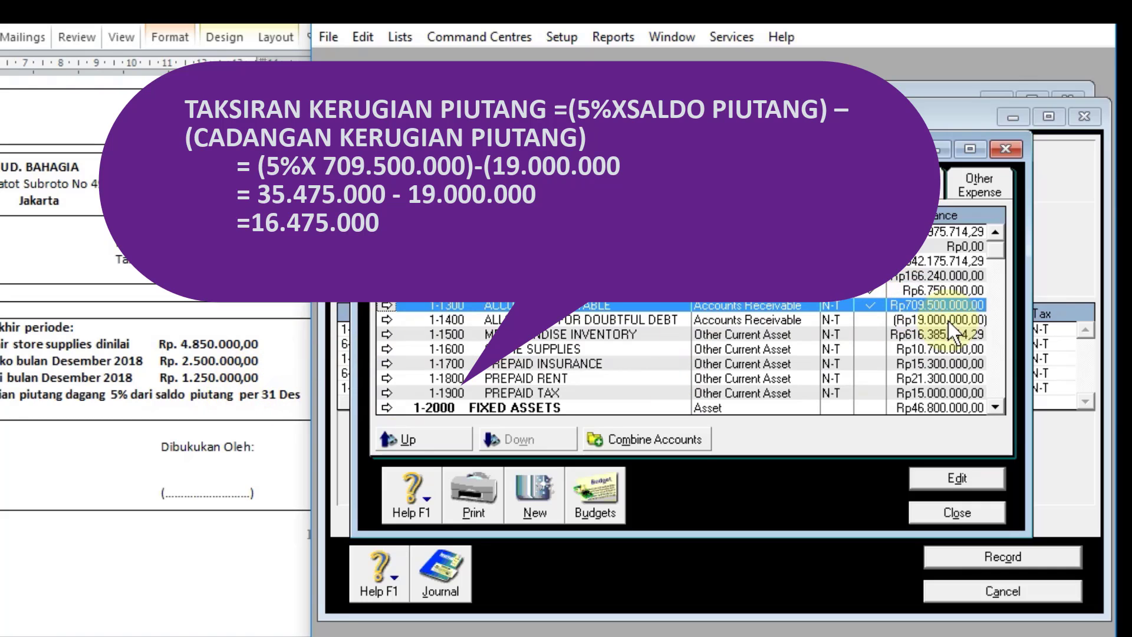
{"action": "left_click", "coordinate": [1006, 24]}
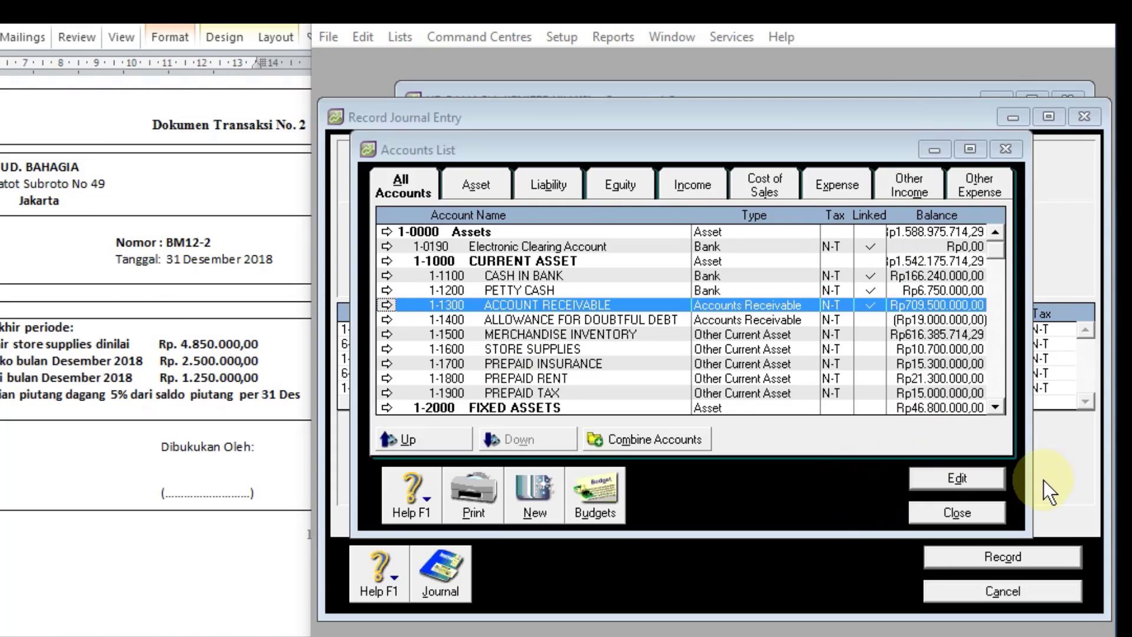
{"action": "left_click", "coordinate": [987, 510]}
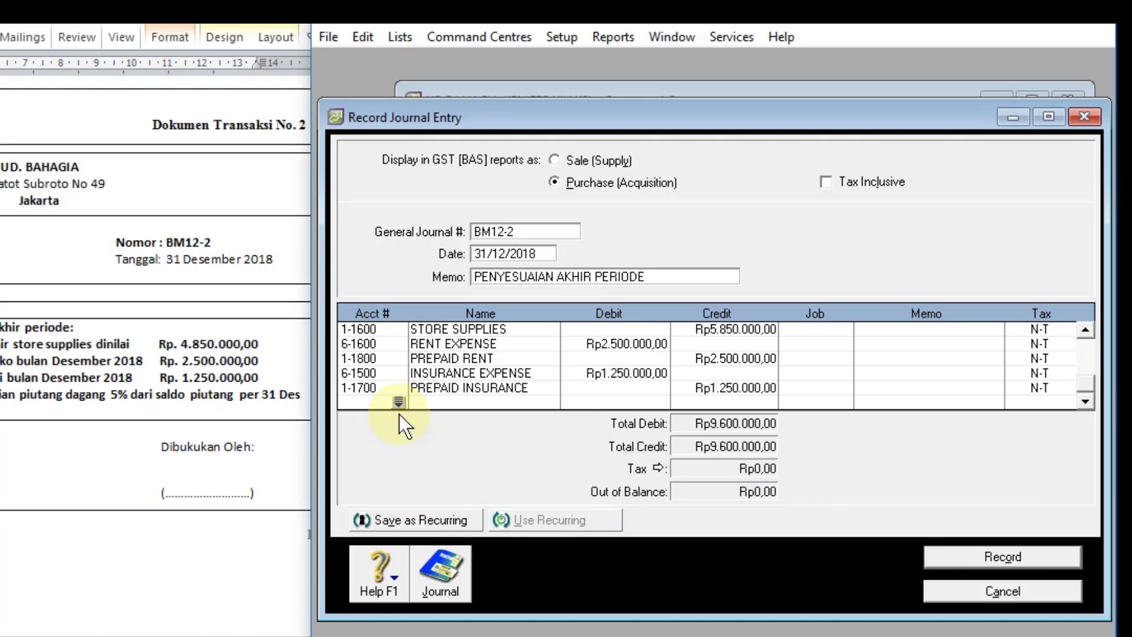
Step: Add a journal line debiting account 6-1300 BAD DEBT EXPENSE with Rp16.475.000
{"action": "left_click", "coordinate": [399, 403]}
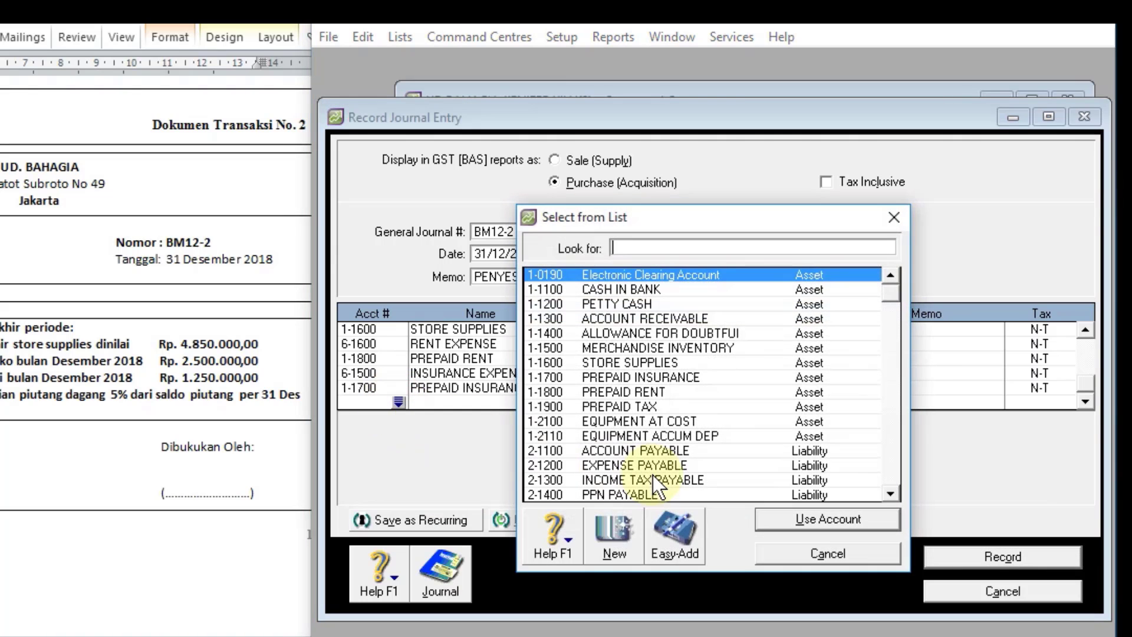
{"action": "type", "text": "6"}
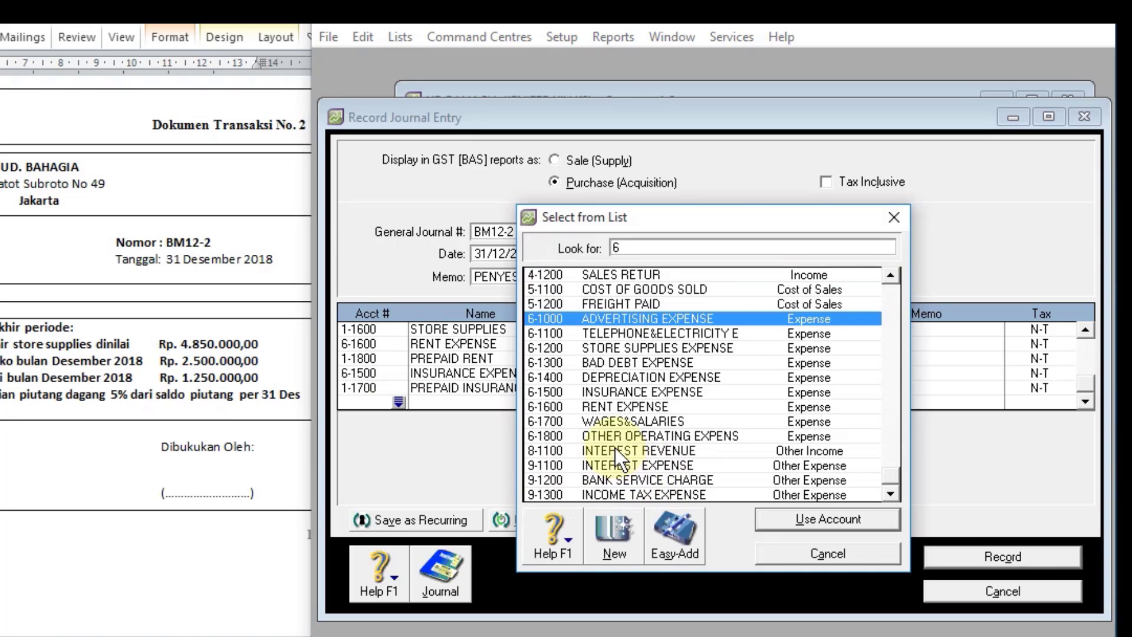
{"action": "left_click", "coordinate": [628, 363]}
{"action": "left_click", "coordinate": [784, 518]}
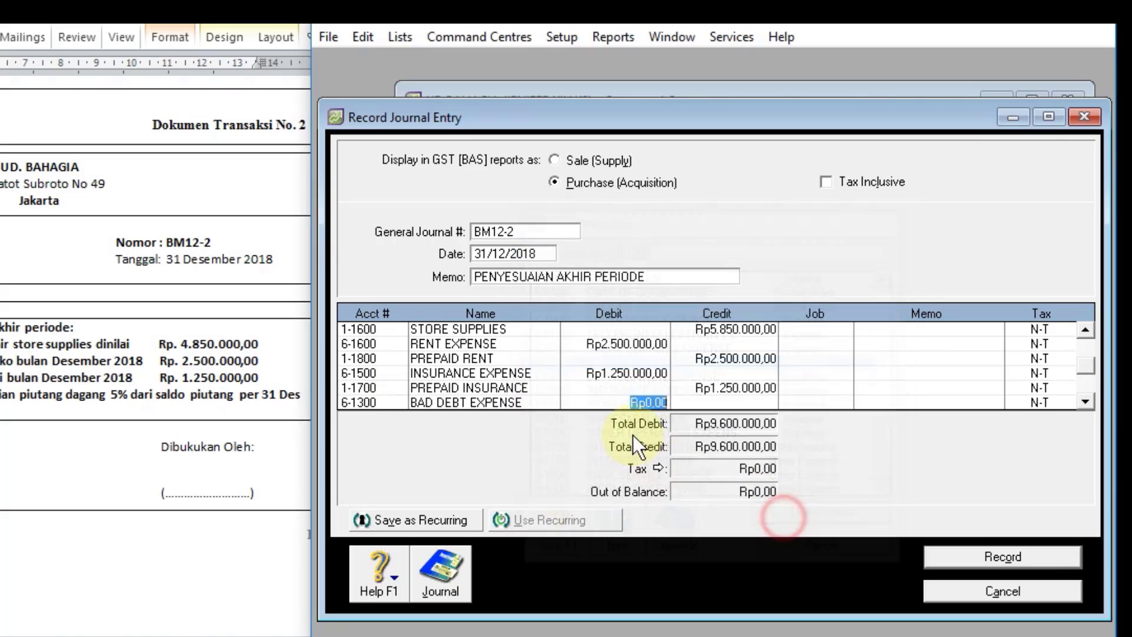
{"action": "type", "text": "16.4"}
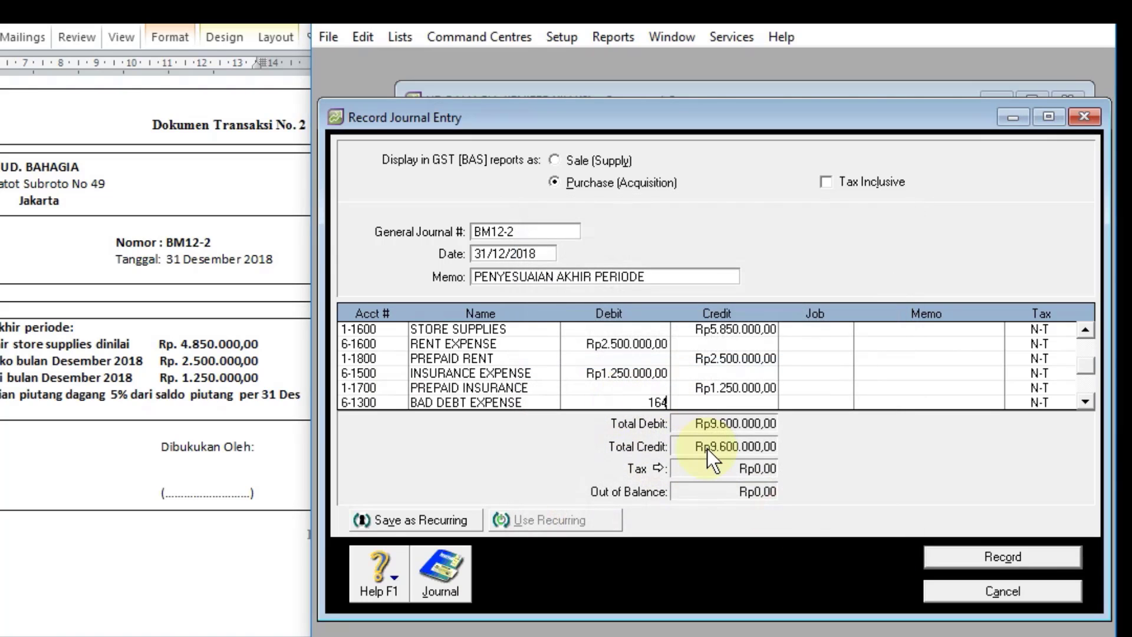
{"action": "type", "text": "75.0"}
{"action": "type", "text": "000"}
{"action": "key", "text": "Return"}
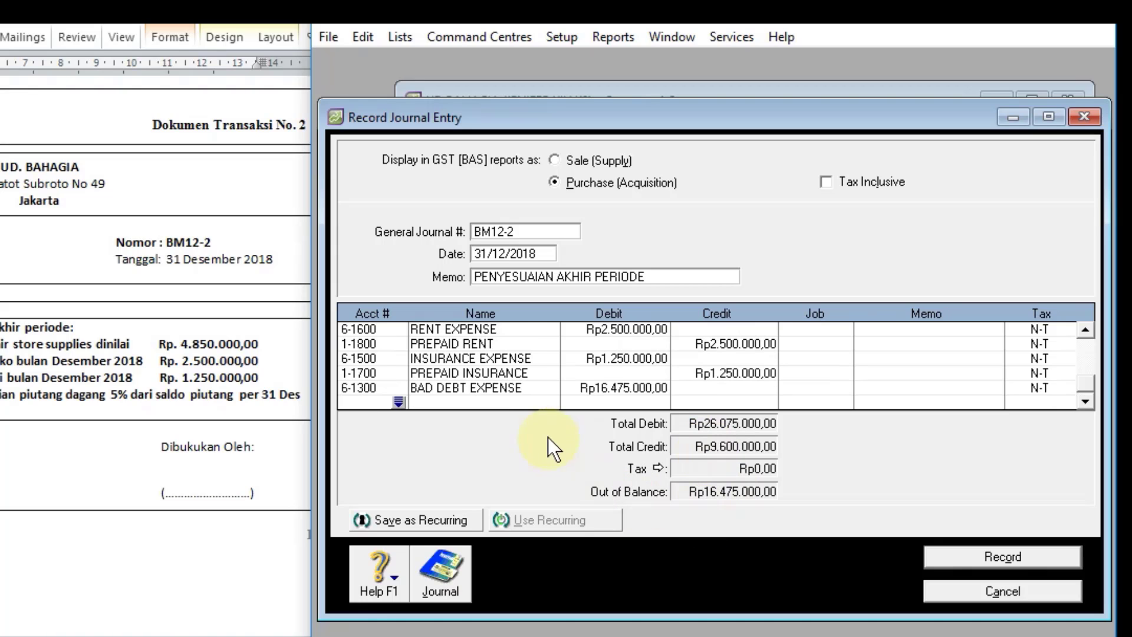
Step: Add the offsetting line crediting account 1-1400 ALLOWANCE FOR DOUBTFUL DEBT with Rp16.475.000
{"action": "left_click", "coordinate": [398, 403]}
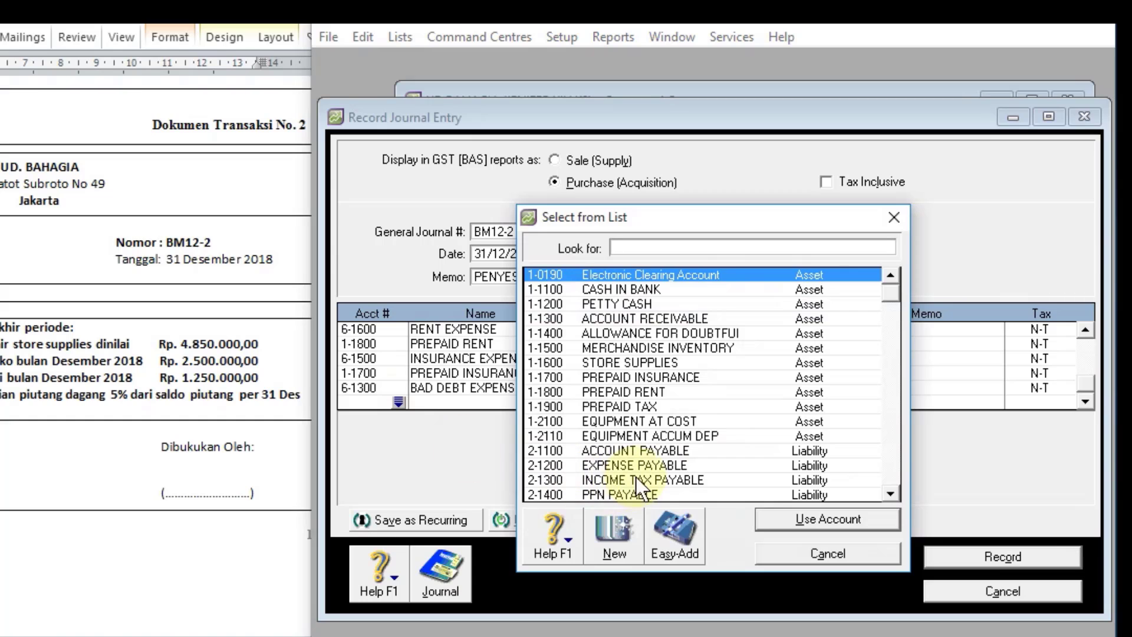
{"action": "double_click", "coordinate": [655, 331]}
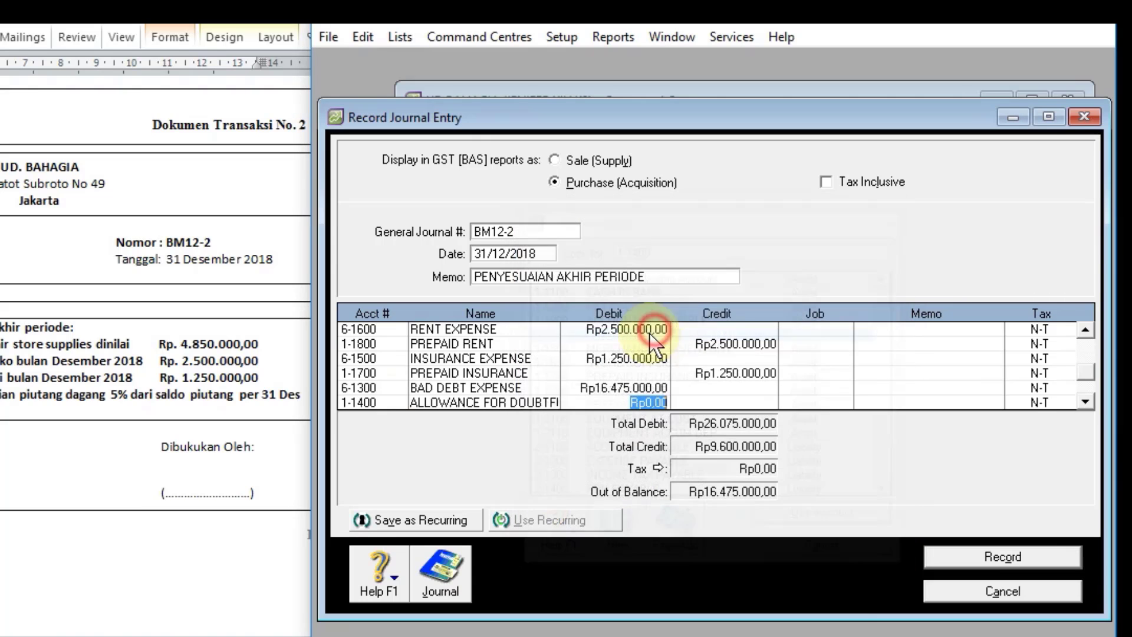
{"action": "left_click", "coordinate": [729, 399]}
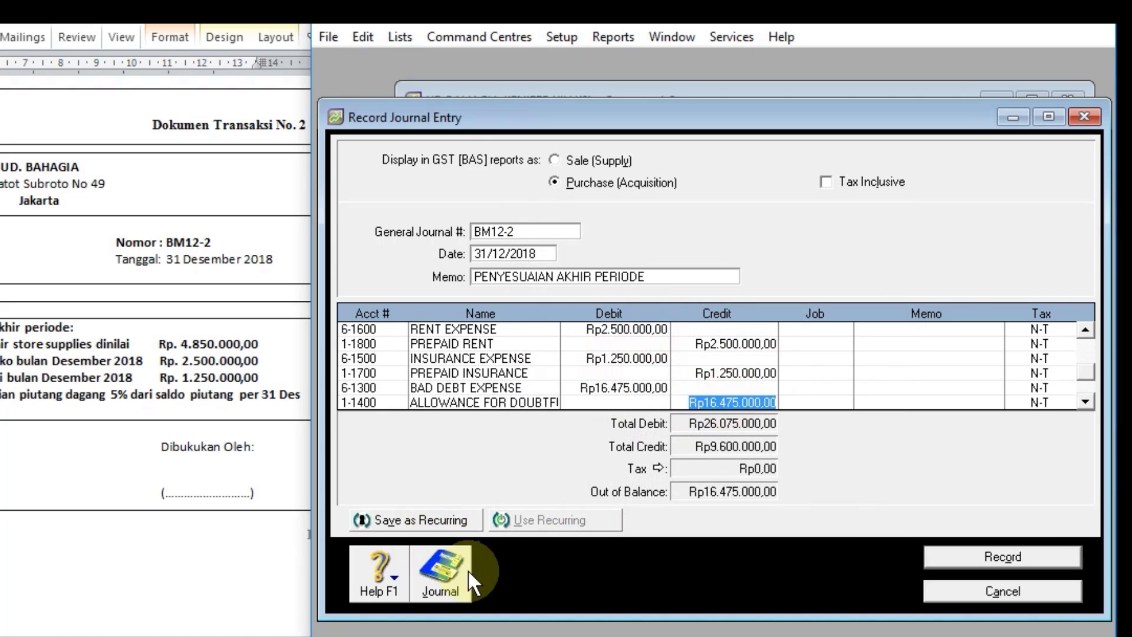
{"action": "key", "text": "Return"}
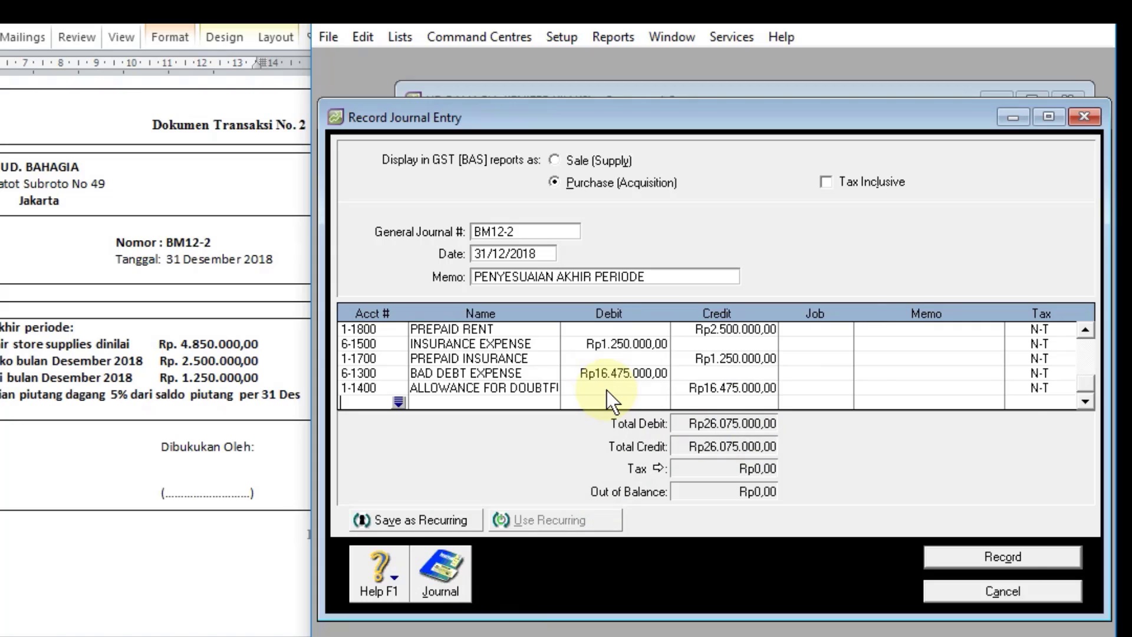
Step: Review the transaction recap of journal entry BM12-2 and record the entry
{"action": "key", "text": "ctrl+r"}
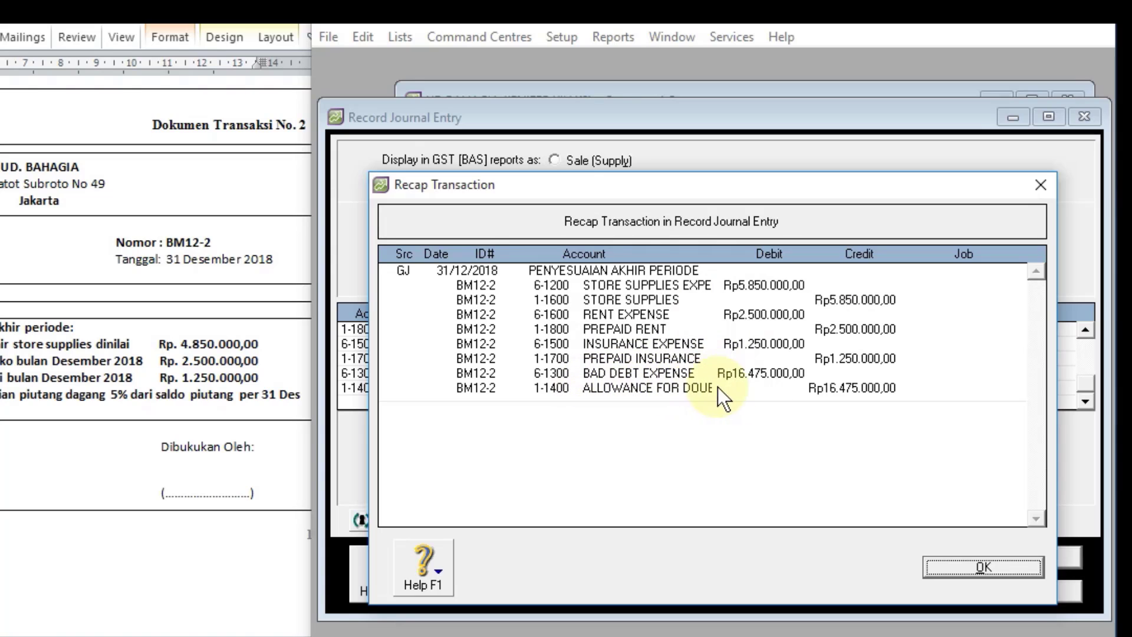
{"action": "left_click", "coordinate": [964, 568]}
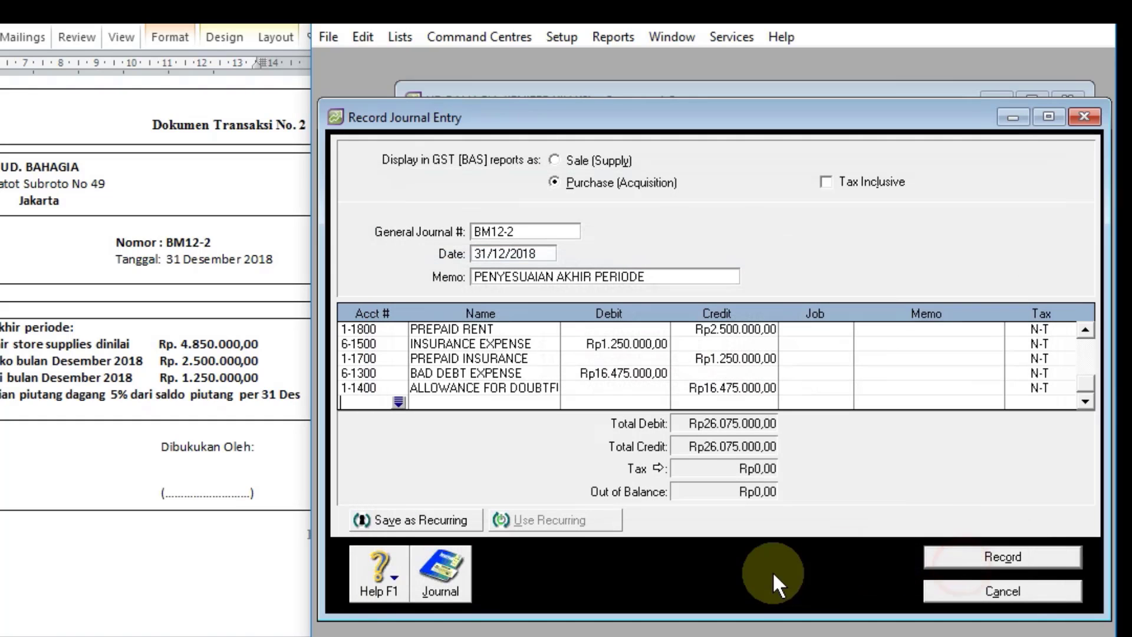
{"action": "left_click", "coordinate": [997, 561]}
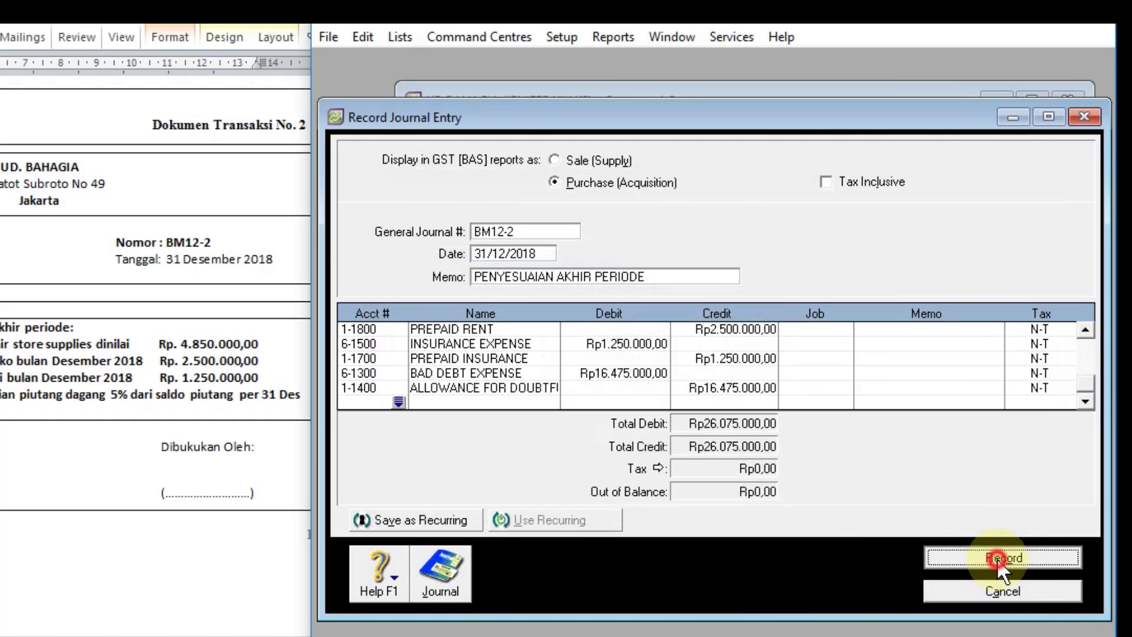
Step: Check the recorded BM12-2 entry in the transaction journal and the STORE SUPPLIES balance in the accounts list
{"action": "left_click", "coordinate": [450, 581]}
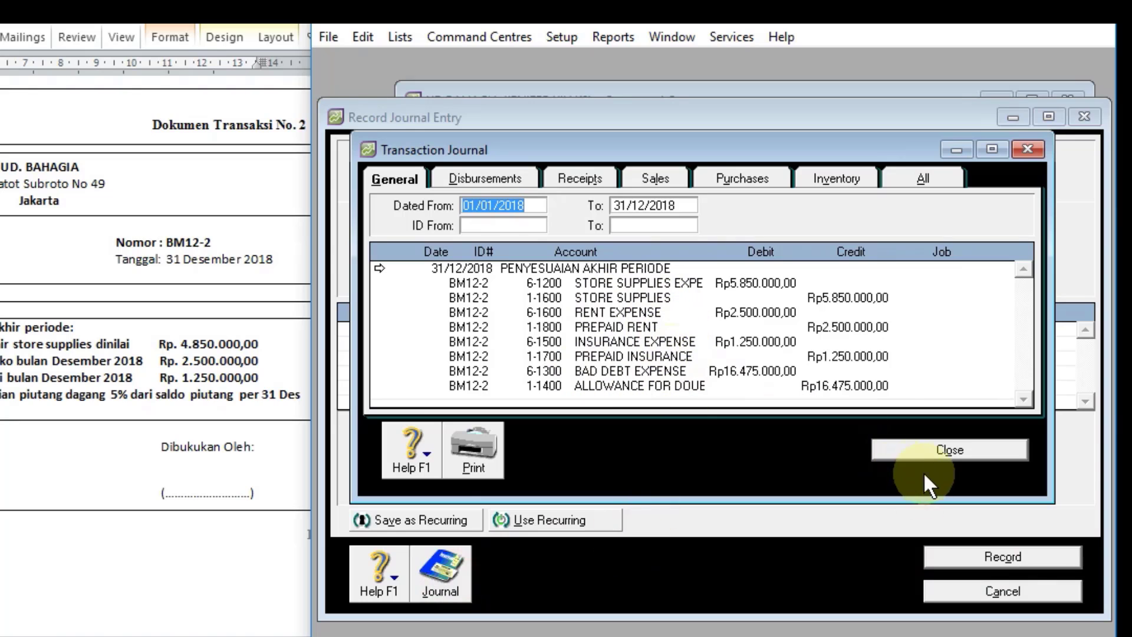
{"action": "left_click", "coordinate": [915, 450]}
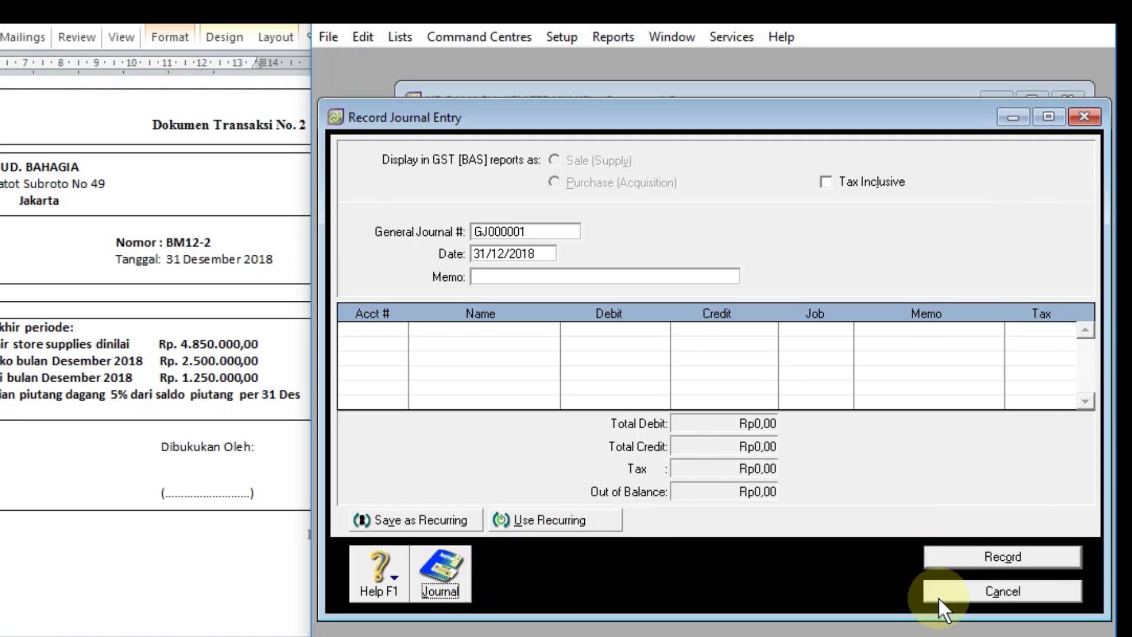
{"action": "left_click", "coordinate": [939, 596]}
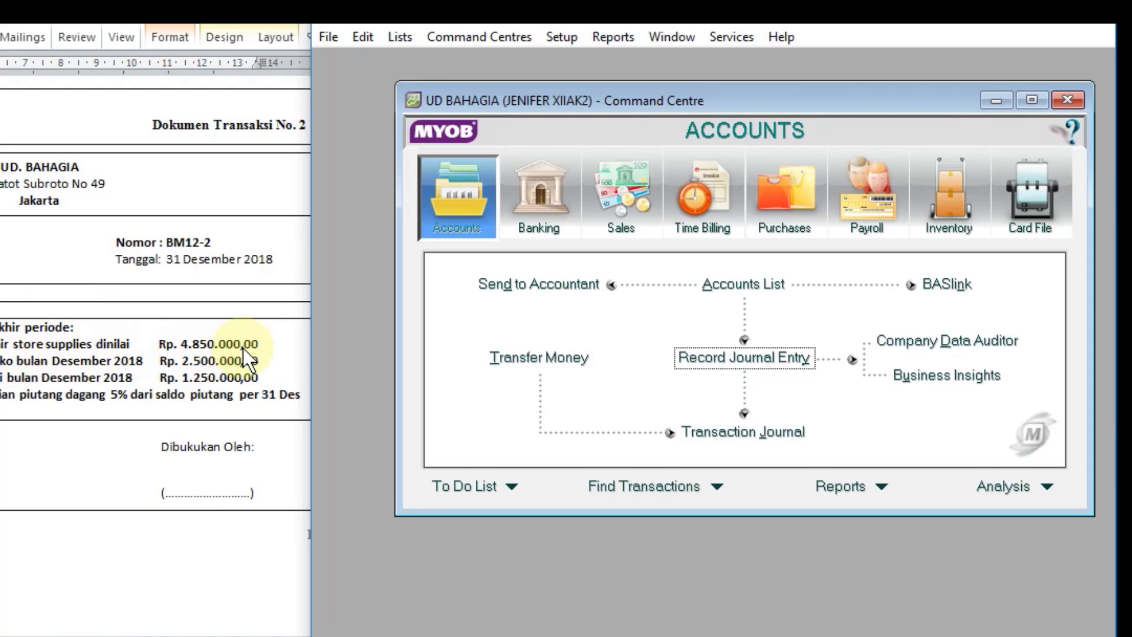
{"action": "left_click", "coordinate": [724, 285]}
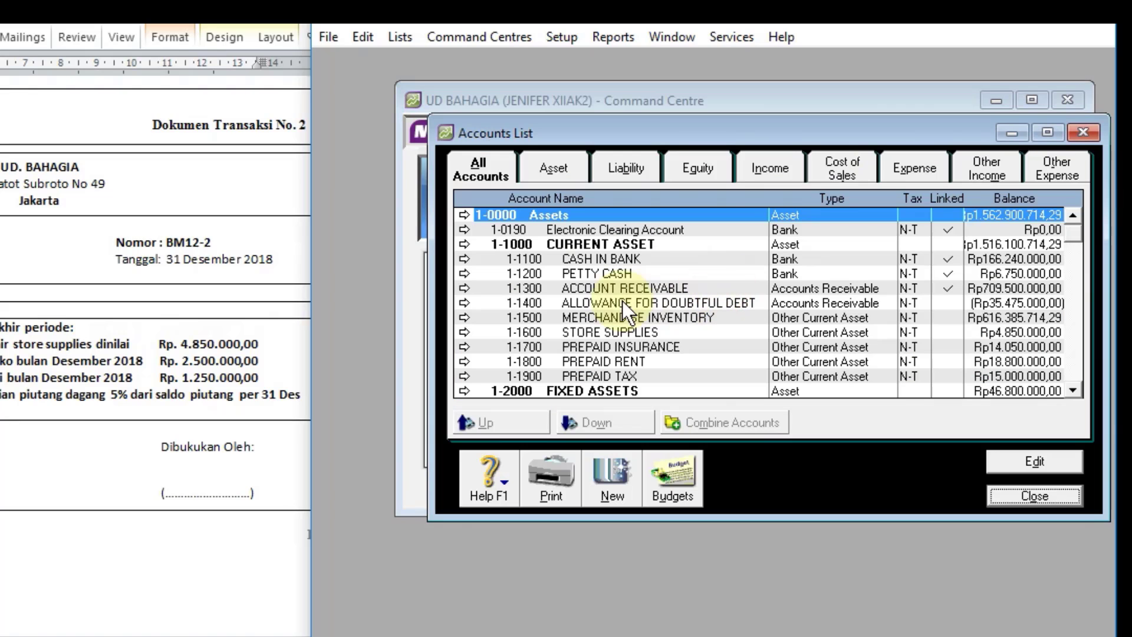
{"action": "left_click", "coordinate": [588, 335]}
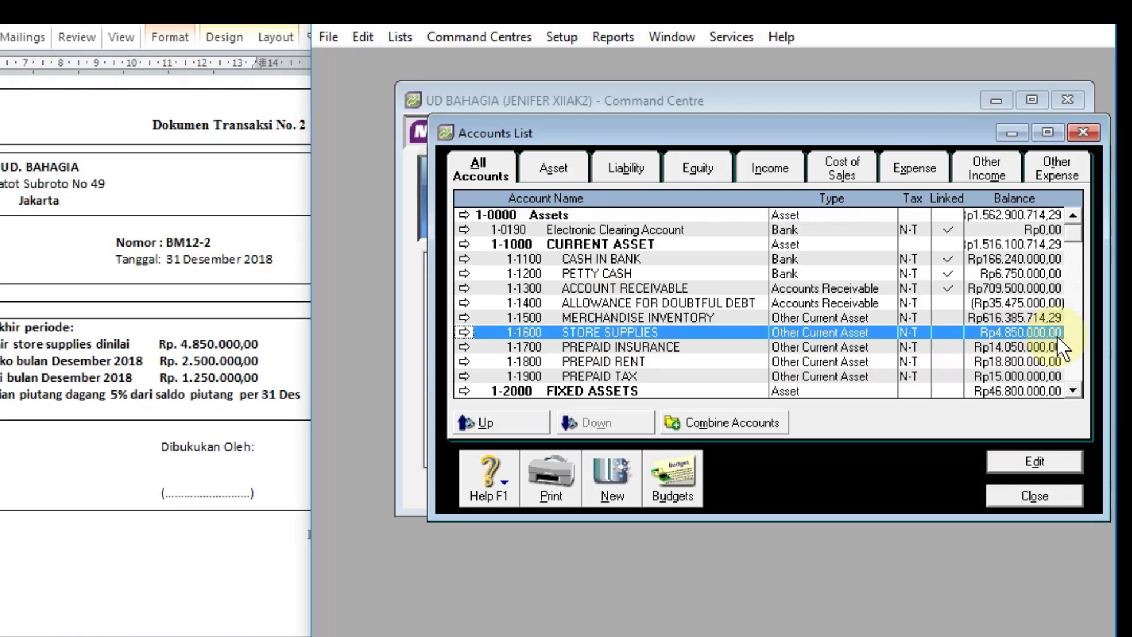
{"action": "left_click", "coordinate": [1007, 497]}
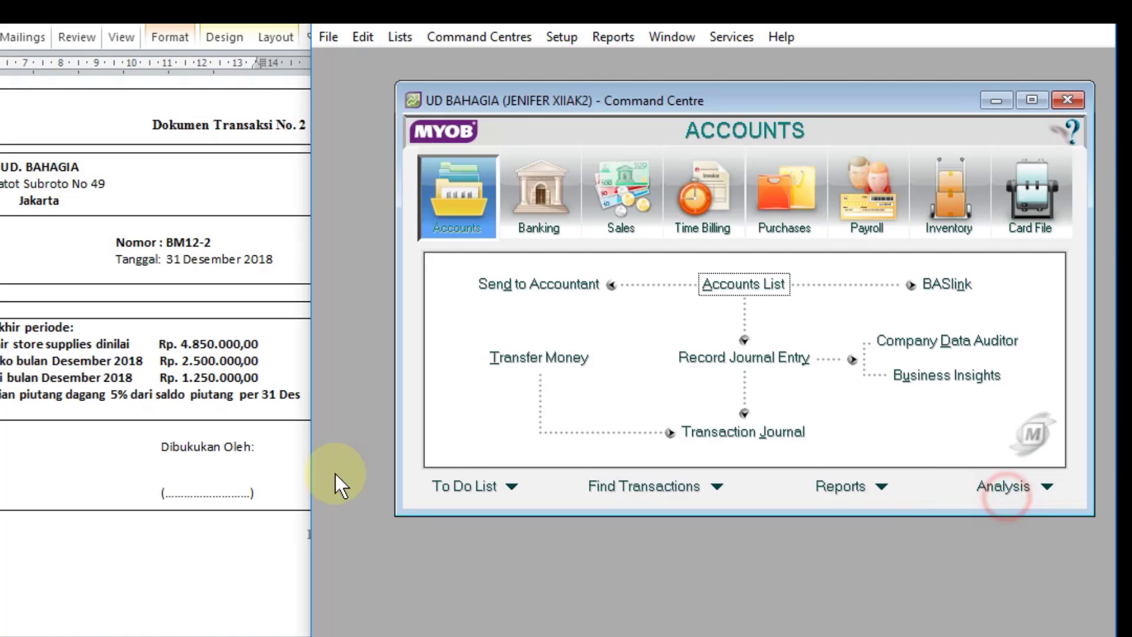
Step: Start a new journal entry for transaction document 3 with number BM12-3 and memo PENYESUAIAN AKHIR PERIODE
{"action": "scroll", "coordinate": [151, 442], "scroll_direction": "down", "scroll_amount": 10}
{"action": "scroll", "coordinate": [151, 442], "scroll_direction": "down", "scroll_amount": 1}
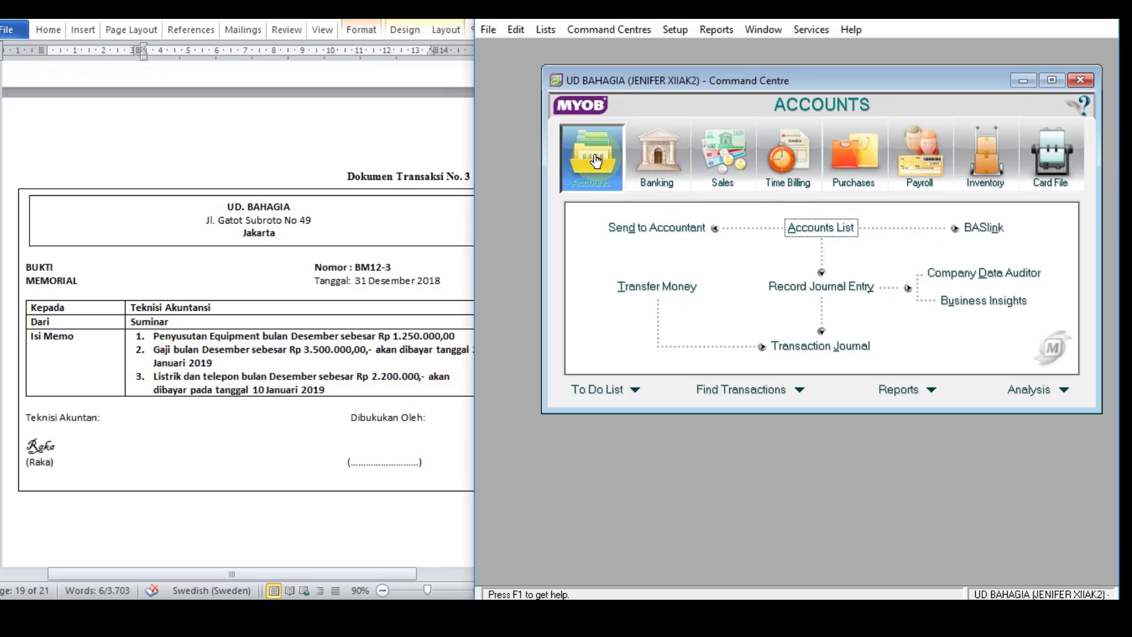
{"action": "left_click", "coordinate": [824, 286]}
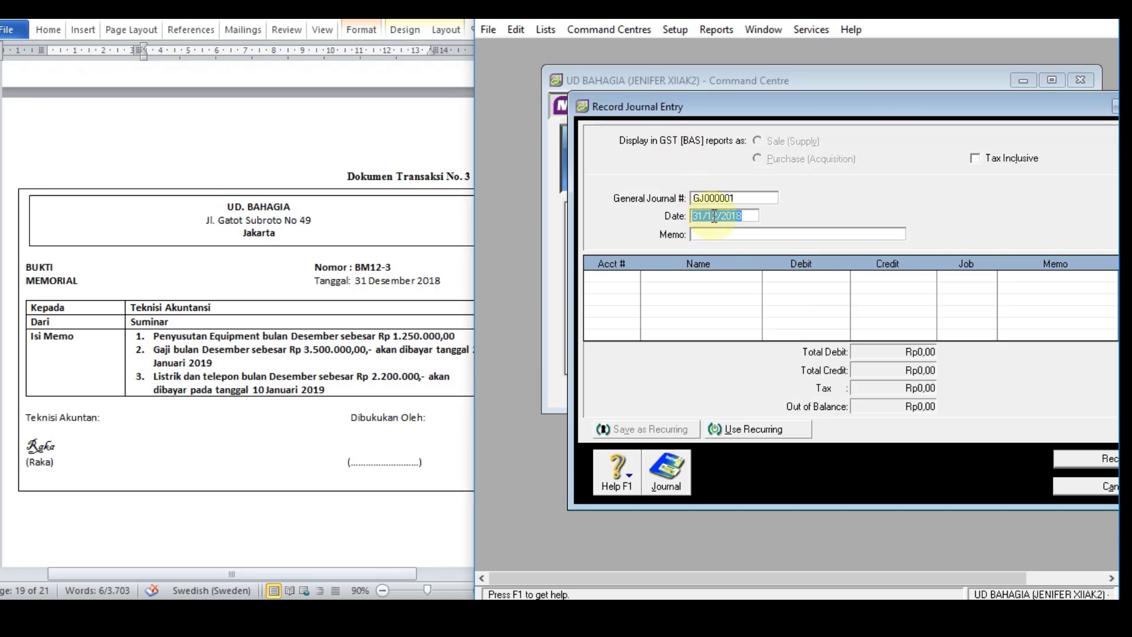
{"action": "left_click", "coordinate": [715, 197]}
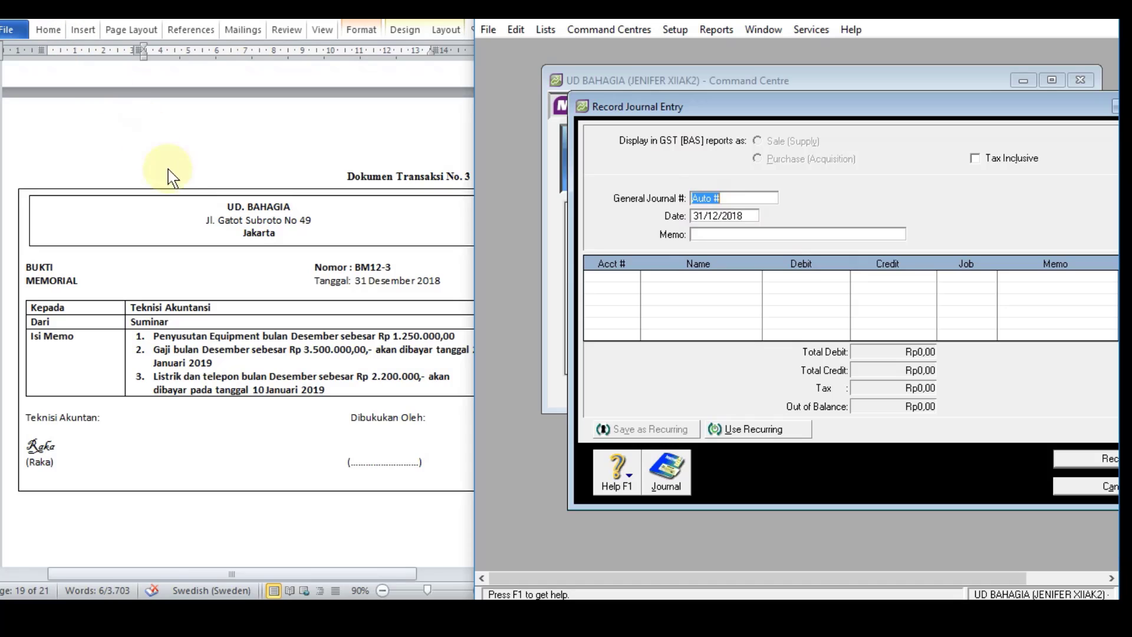
{"action": "type", "text": "BM"}
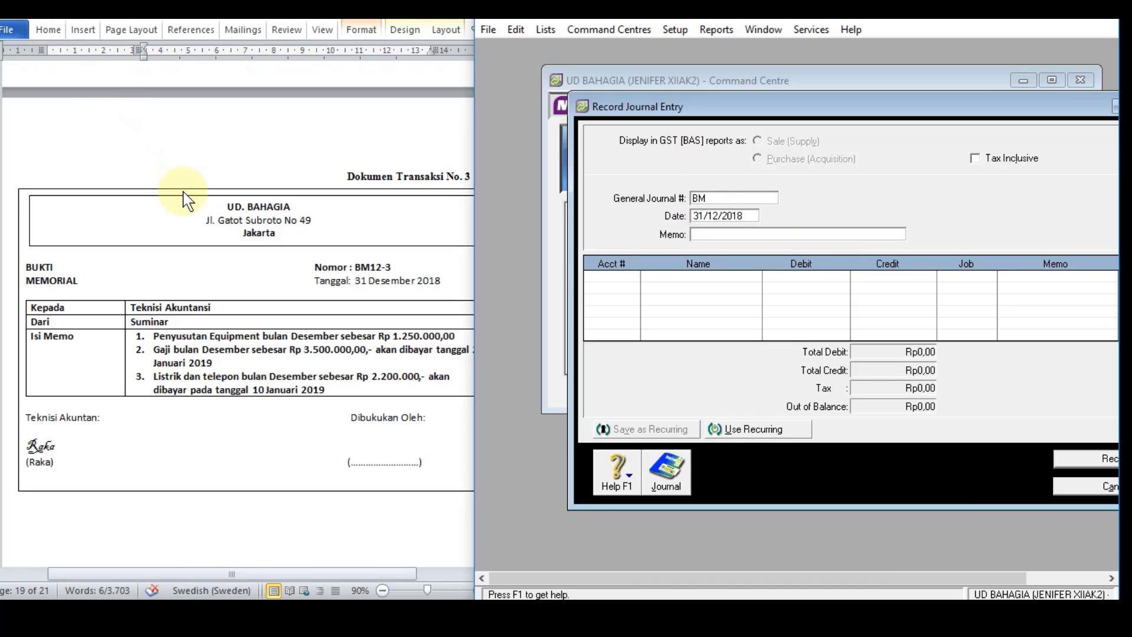
{"action": "type", "text": "12-3"}
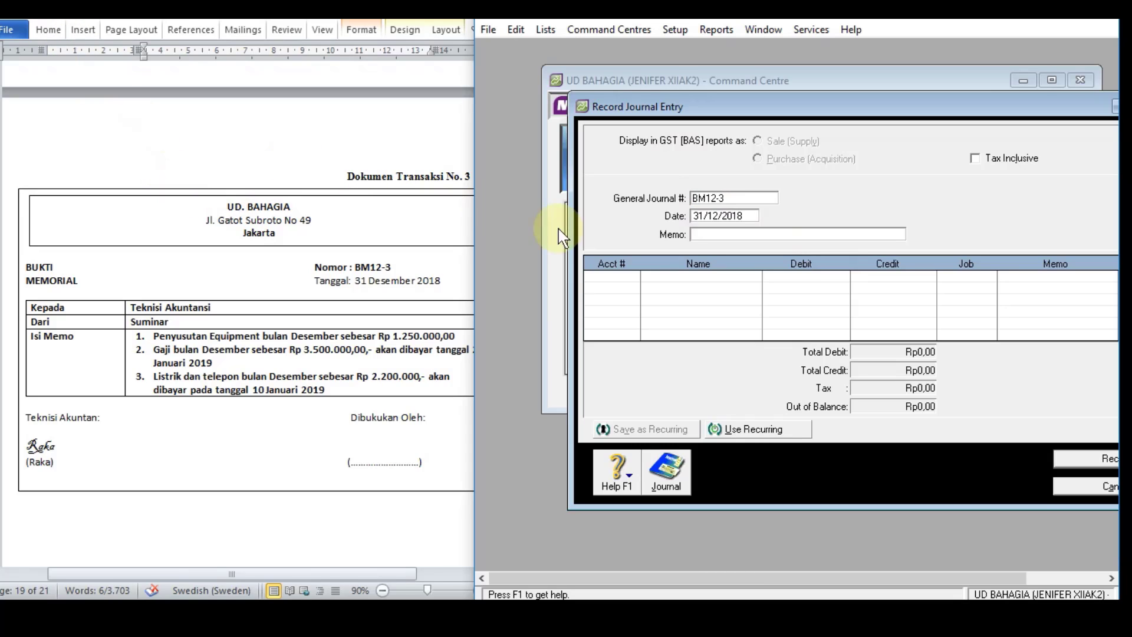
{"action": "left_click", "coordinate": [727, 233]}
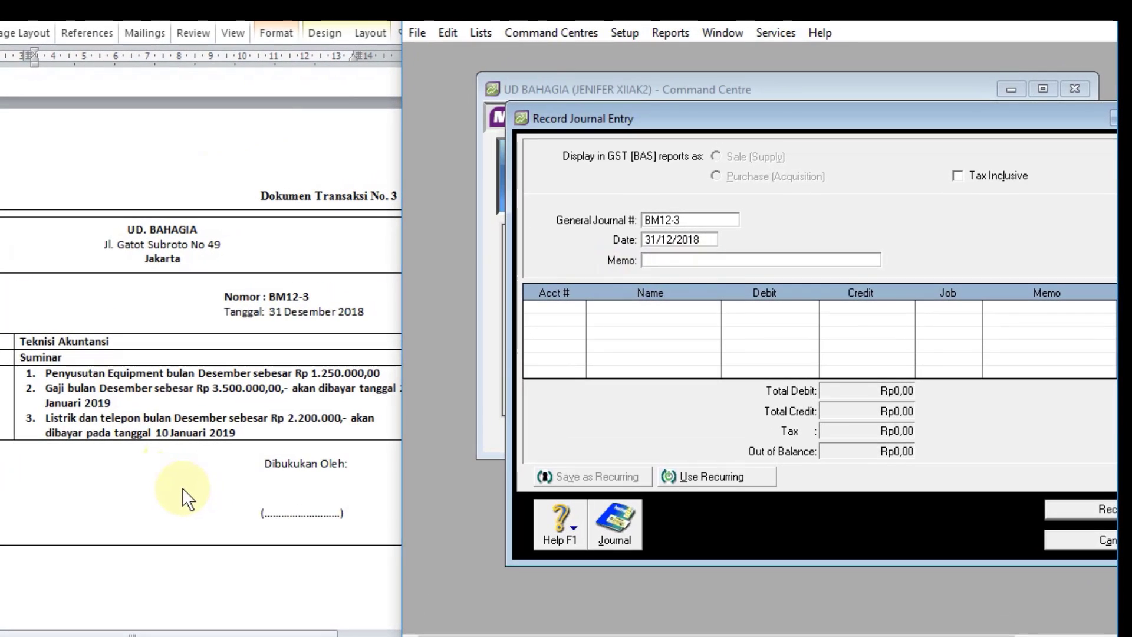
{"action": "type", "text": "PENYESUAIAN A"}
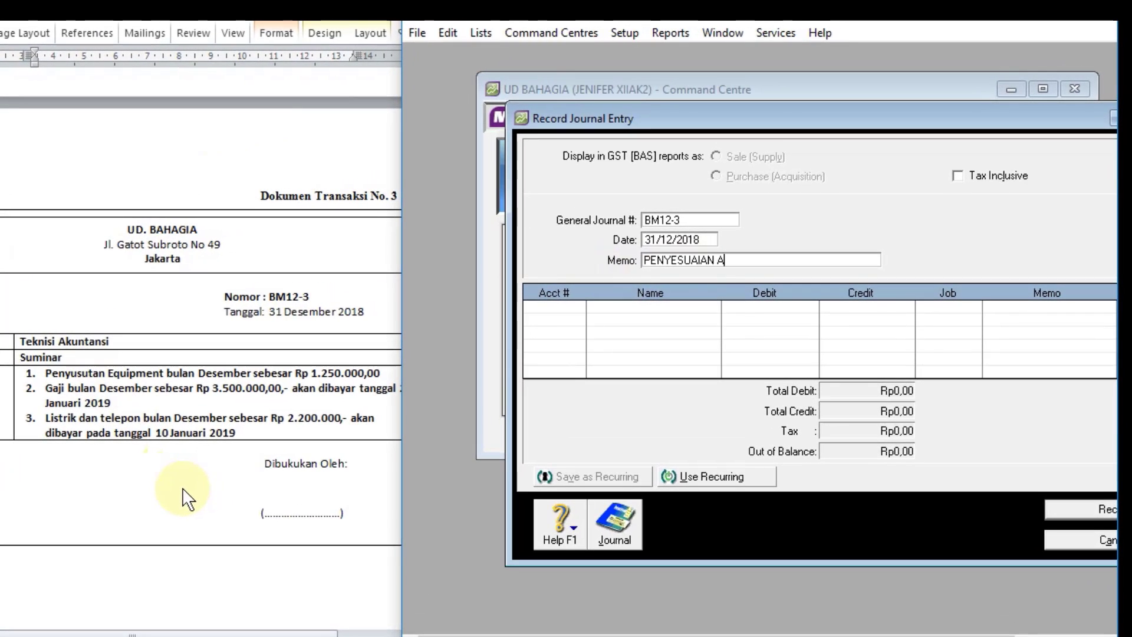
{"action": "type", "text": "KHIR PER"}
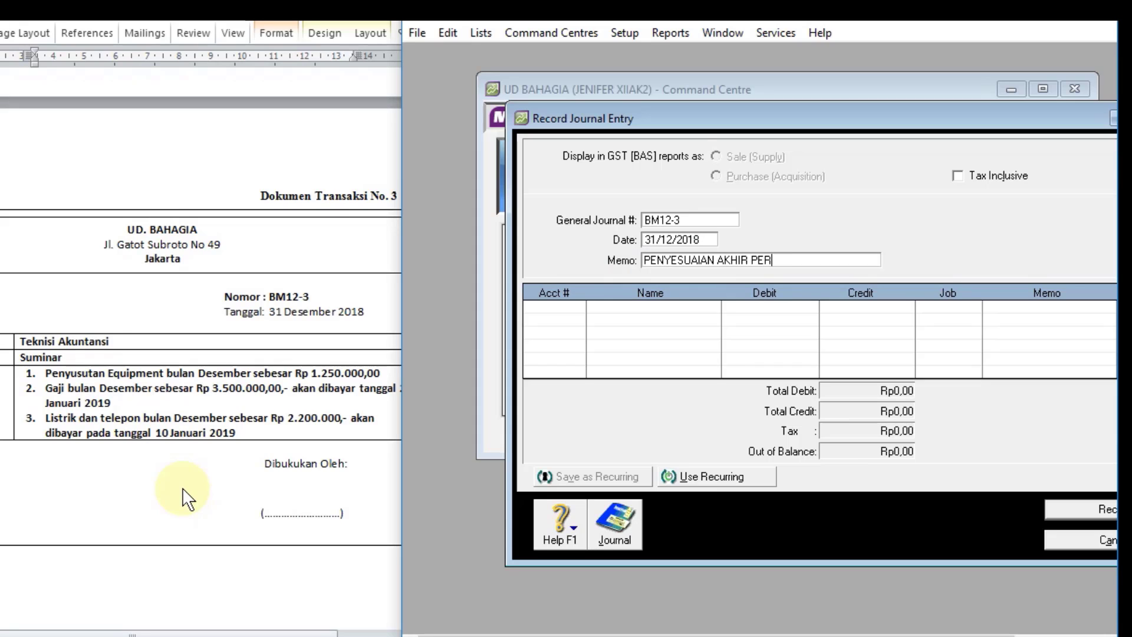
{"action": "type", "text": "IODE"}
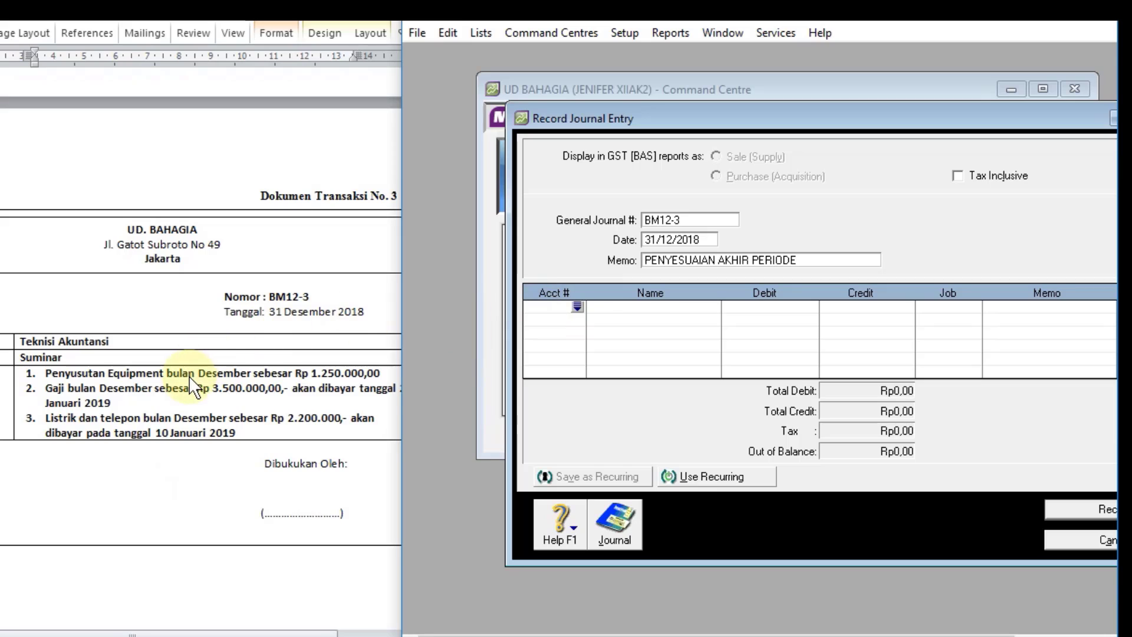
Step: Add a line debiting account 6-1400 DEPRECIATION EXPENSE with Rp1.250.000 to journal entry BM12-3
{"action": "left_click", "coordinate": [577, 307]}
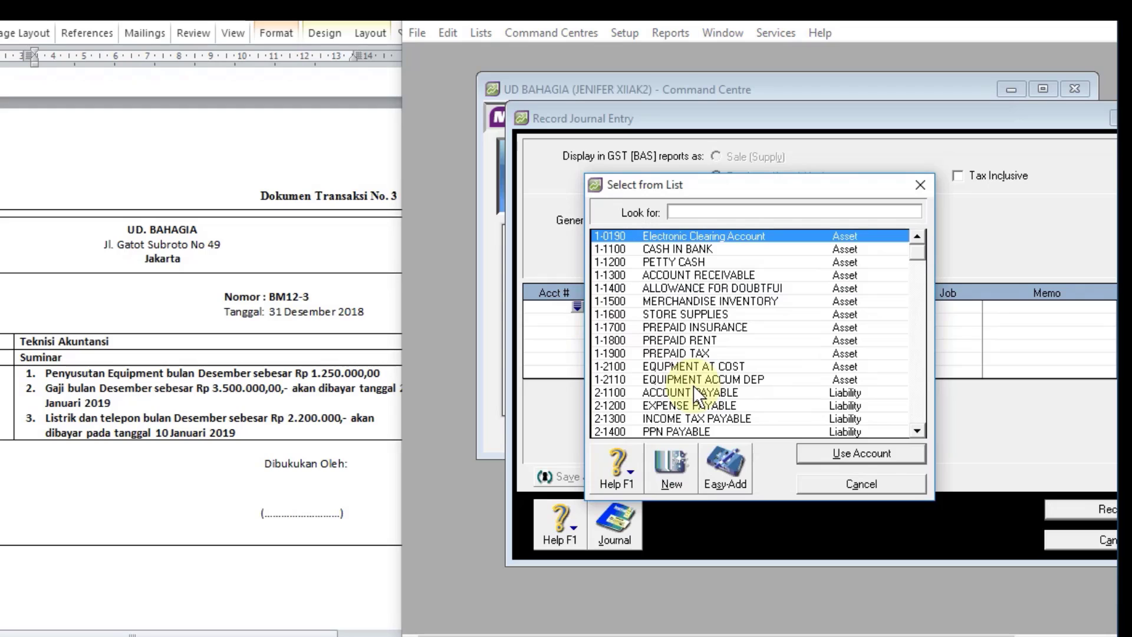
{"action": "type", "text": "6"}
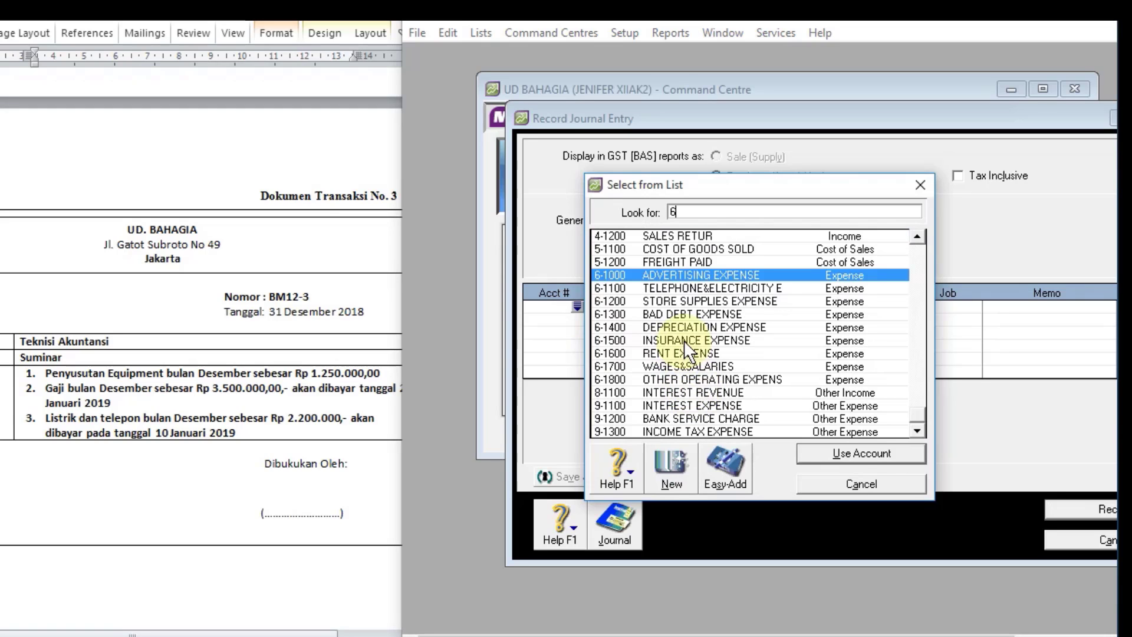
{"action": "type", "text": "-1400"}
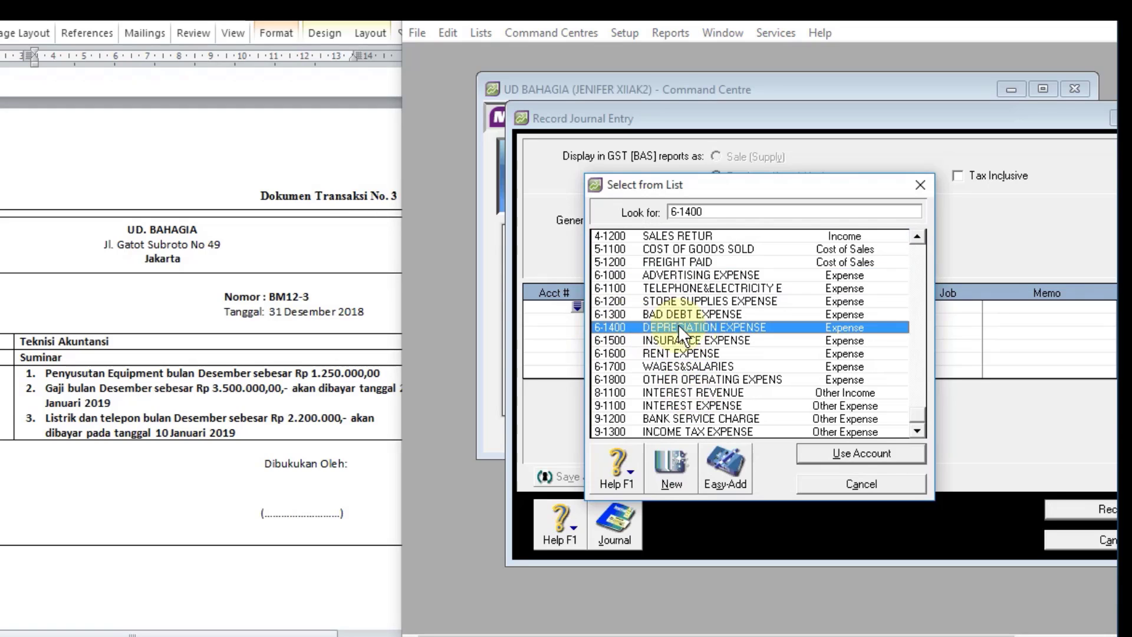
{"action": "left_click", "coordinate": [818, 453]}
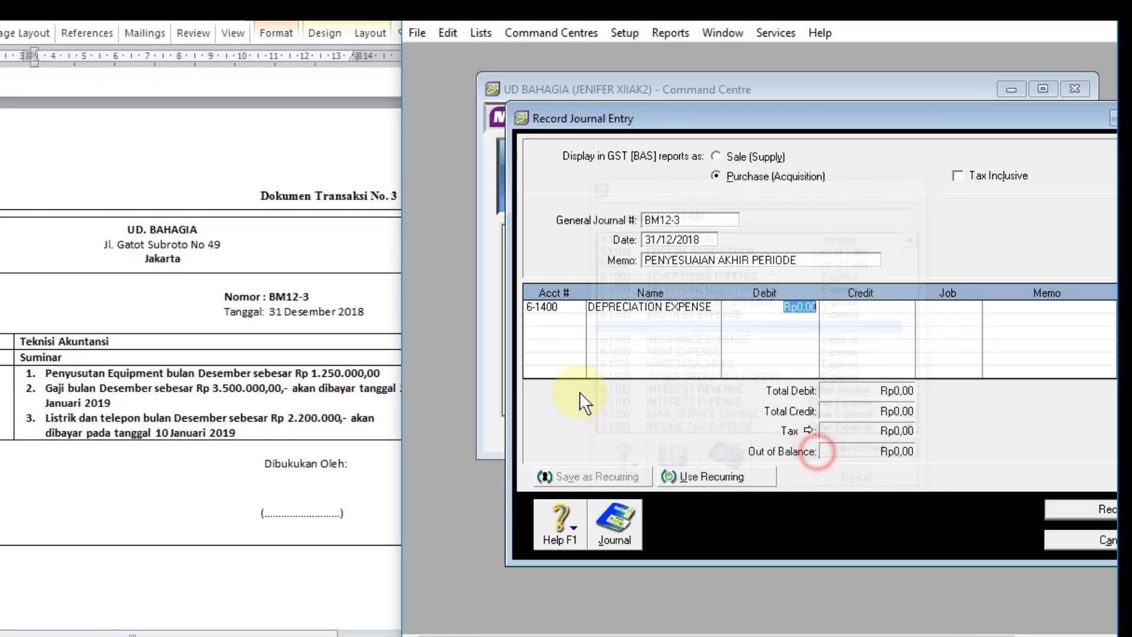
{"action": "type", "text": "1"}
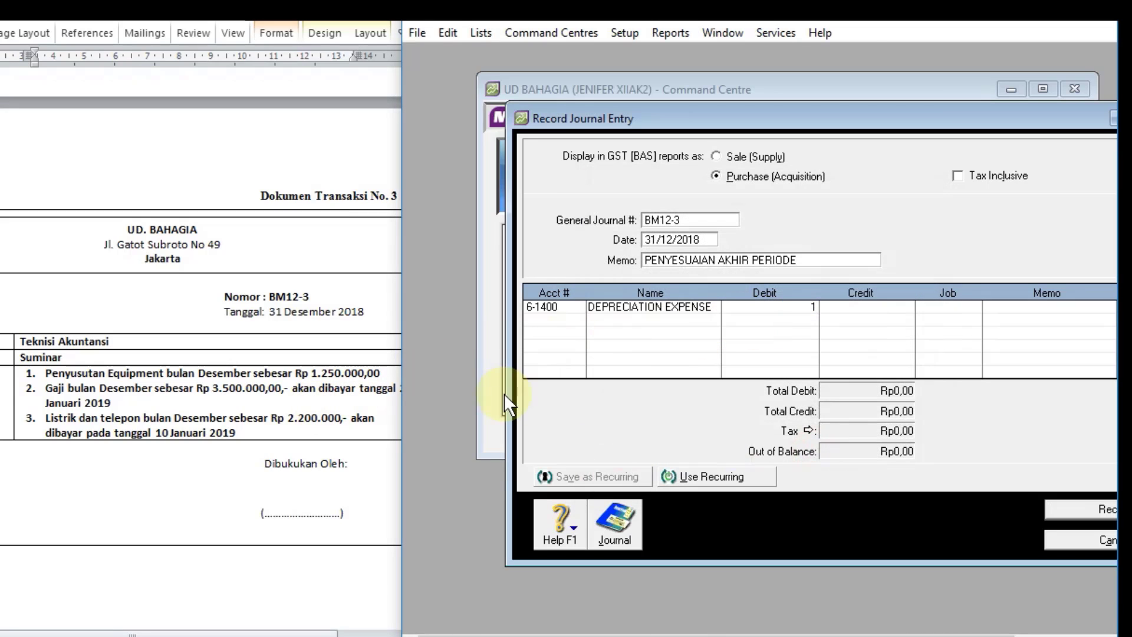
{"action": "type", "text": ".250.000"}
{"action": "key", "text": "Return"}
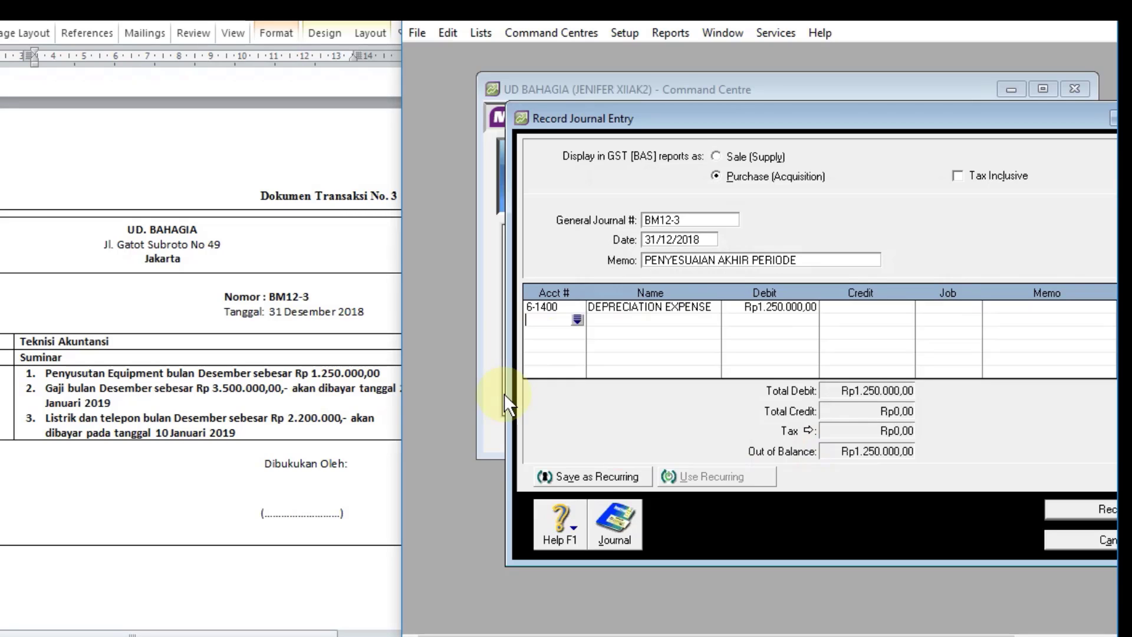
Step: Add the offsetting line crediting account 1-2110 EQUIPMENT ACCUM DEP with Rp1.250.000
{"action": "left_click", "coordinate": [577, 323]}
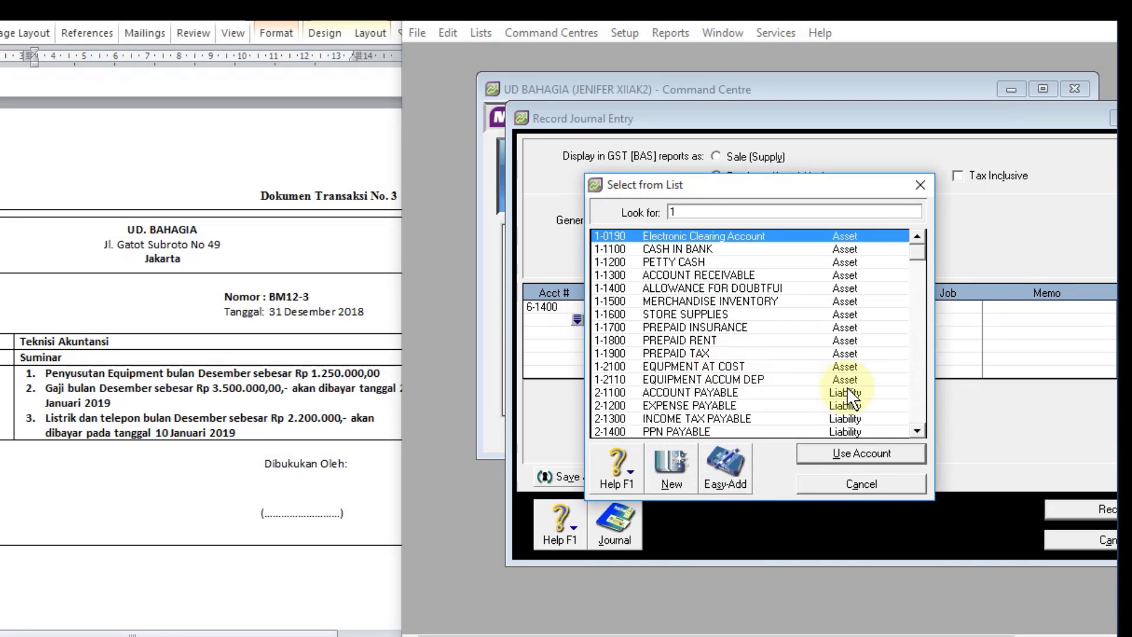
{"action": "left_click", "coordinate": [742, 379]}
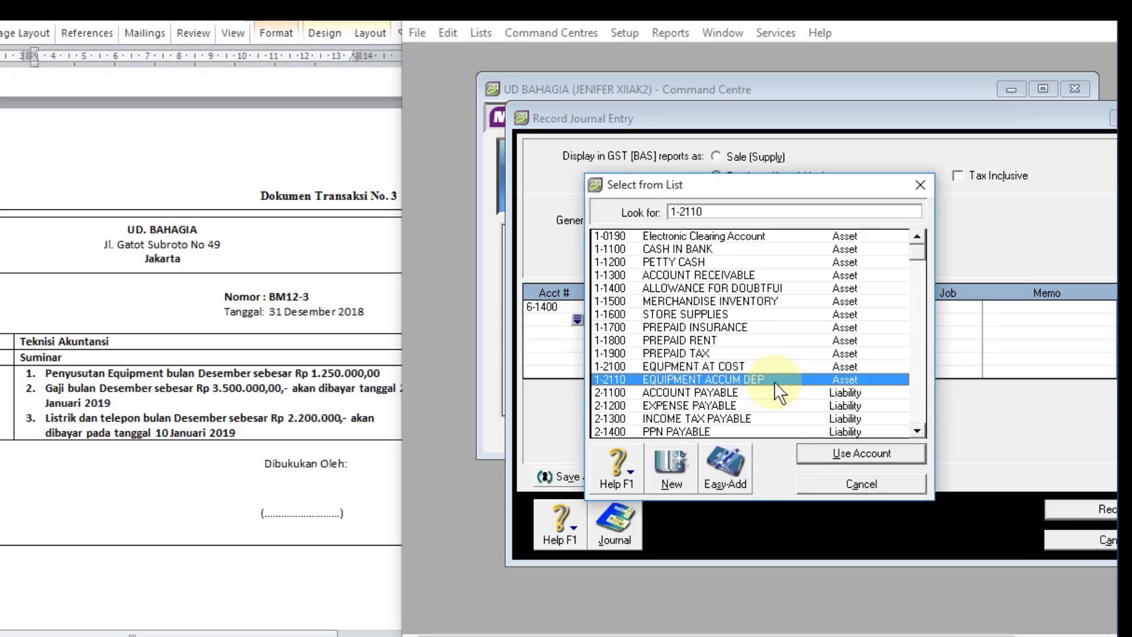
{"action": "left_click", "coordinate": [847, 452]}
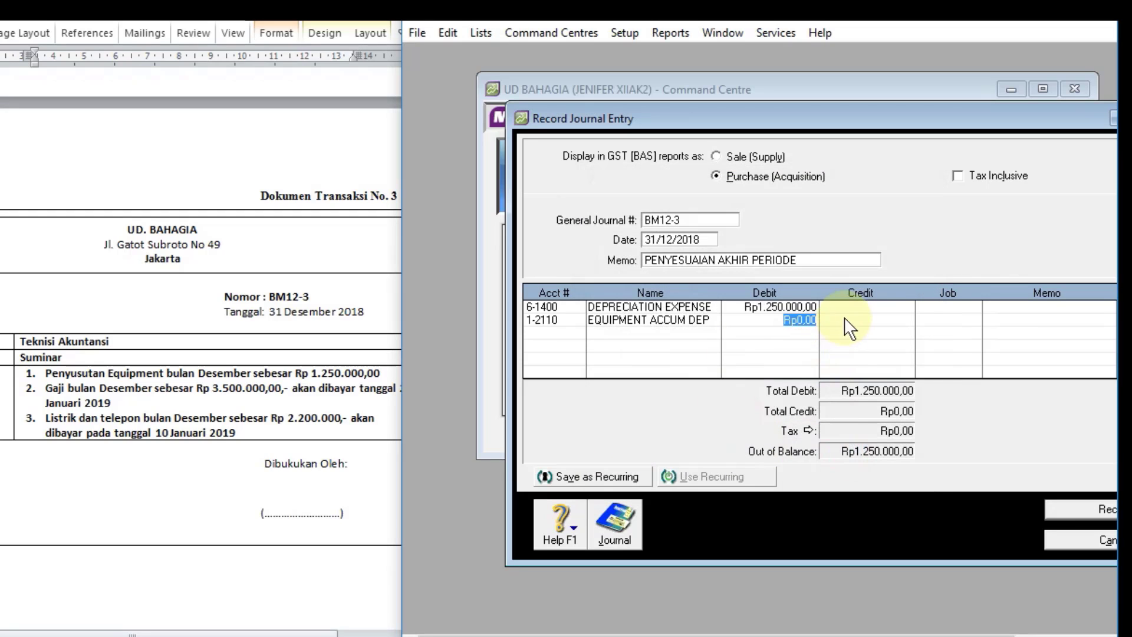
{"action": "left_click", "coordinate": [847, 323]}
{"action": "key", "text": "Return"}
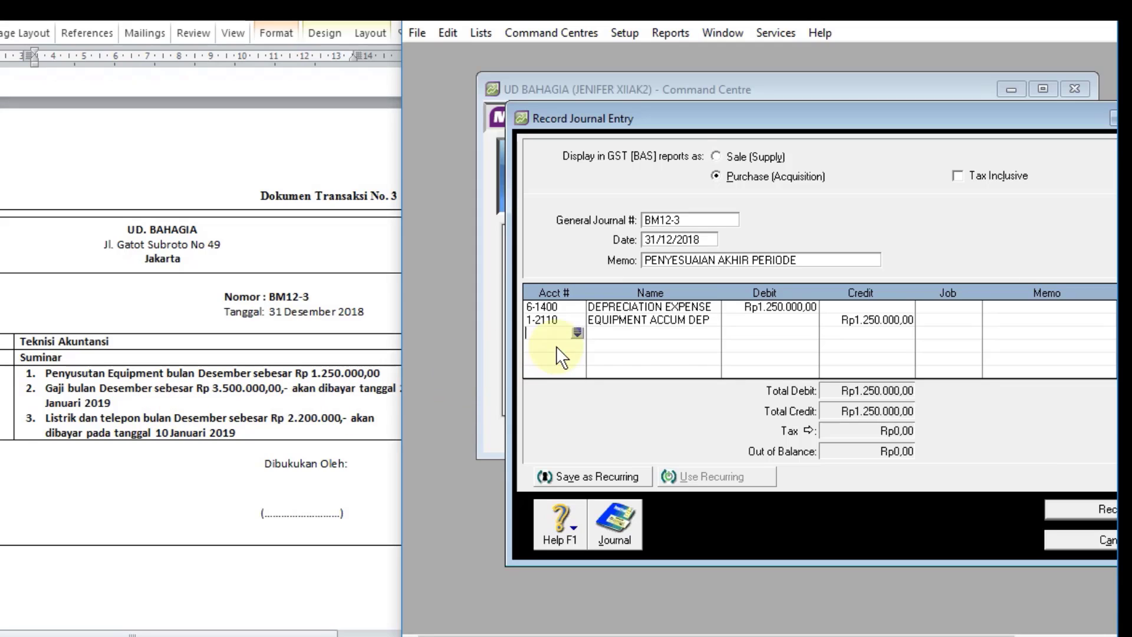
Step: Add a line debiting account 6-1700 WAGES&SALARIES with Rp3.500.000 for the December salaries
{"action": "left_click", "coordinate": [577, 333]}
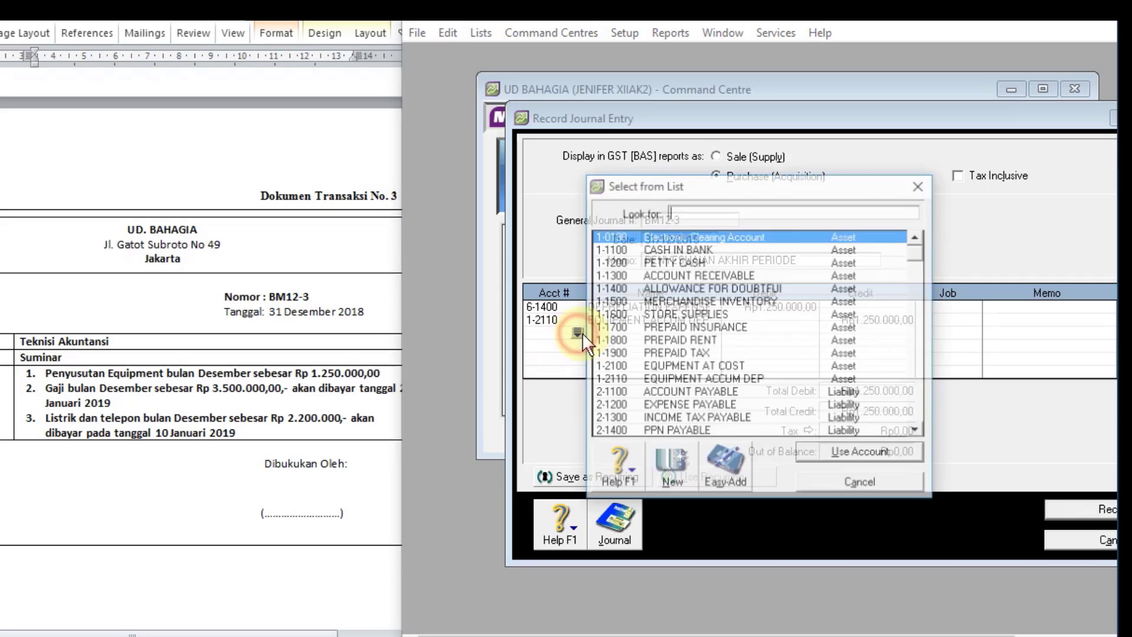
{"action": "type", "text": "6"}
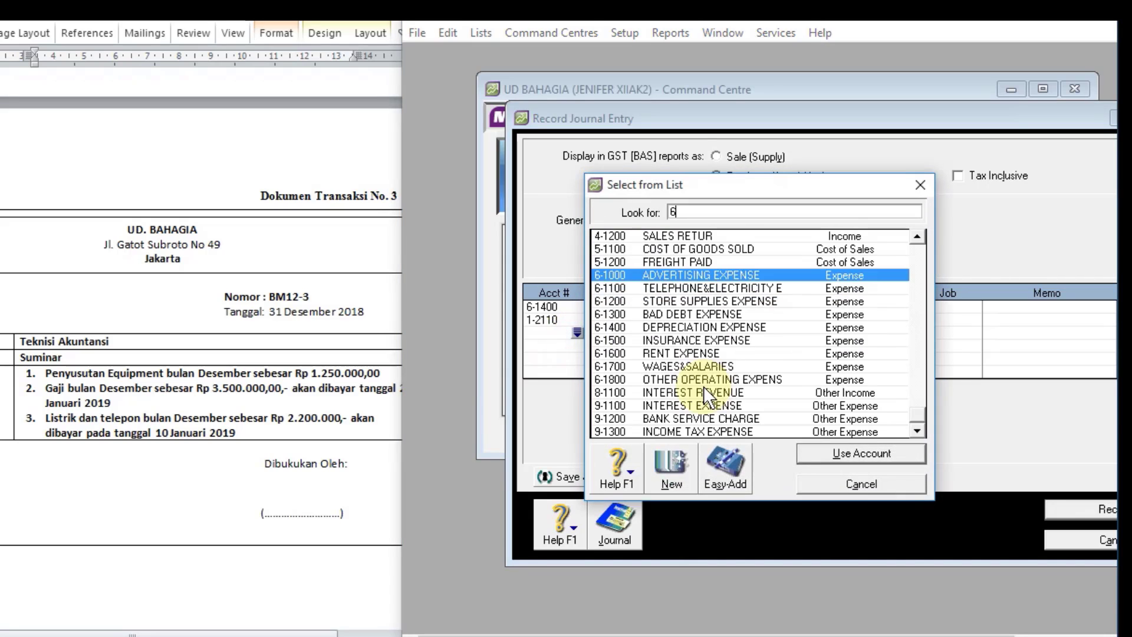
{"action": "double_click", "coordinate": [689, 366]}
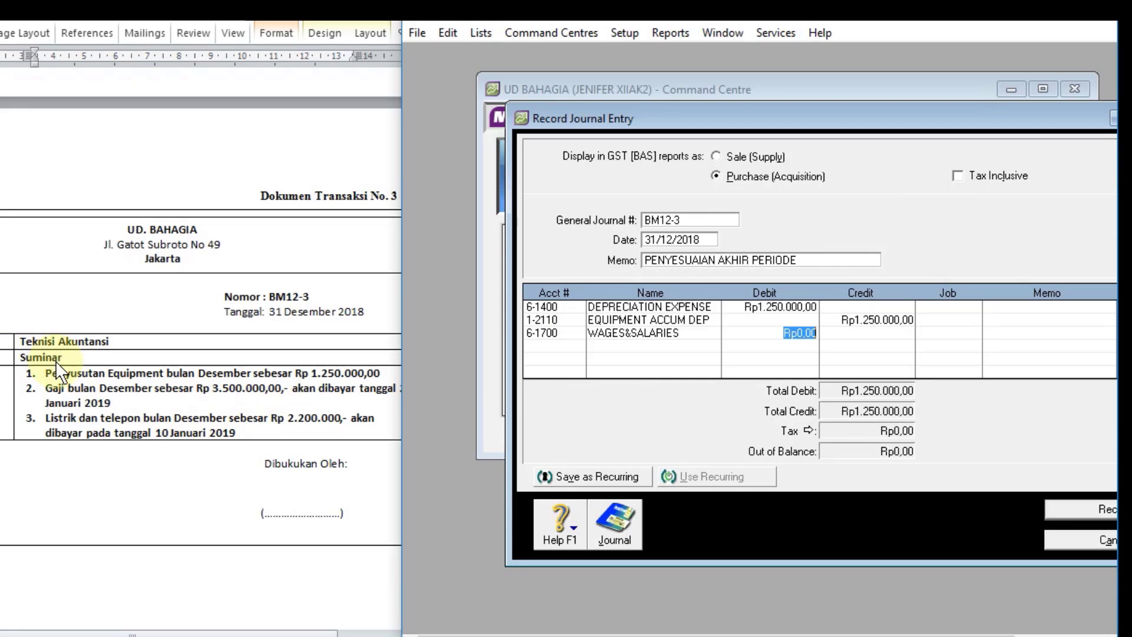
{"action": "type", "text": "3.500.0"}
{"action": "type", "text": "00000"}
{"action": "key", "text": "Tab"}
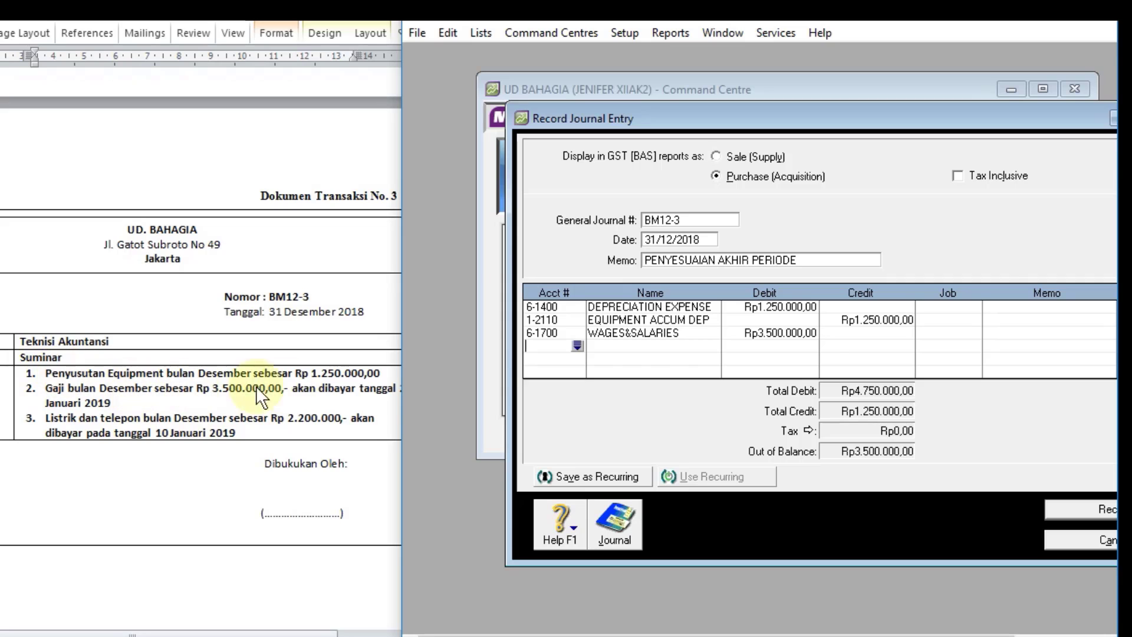
Step: Add the offsetting line crediting account 2-1200 EXPENSE PAYABLE with Rp3.500.000 for the unpaid salaries
{"action": "left_click", "coordinate": [578, 346]}
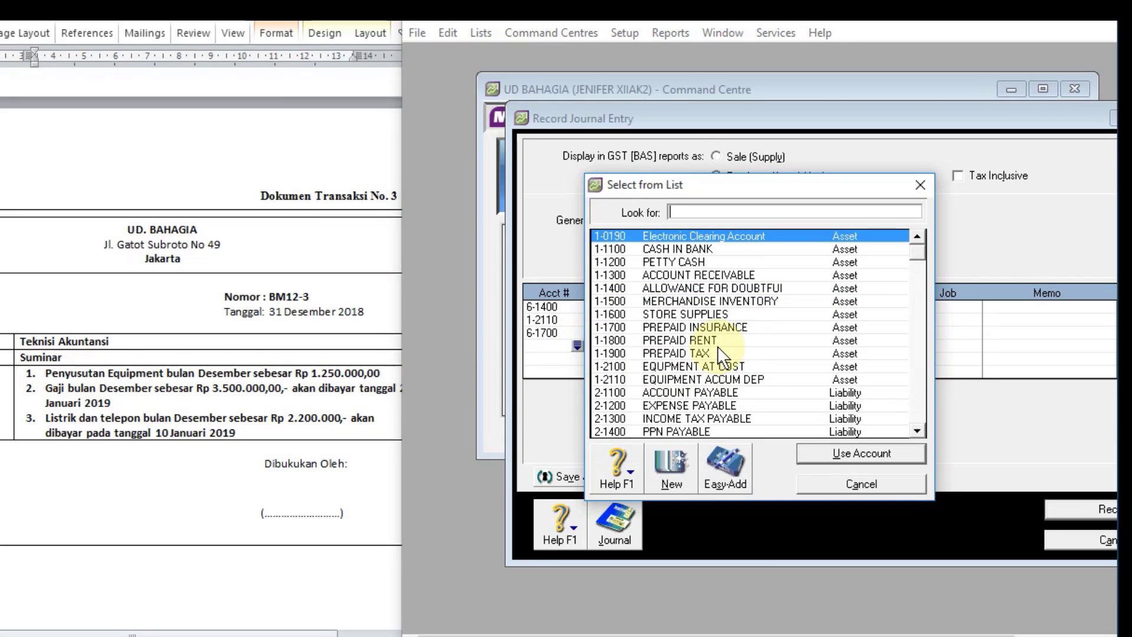
{"action": "type", "text": "2"}
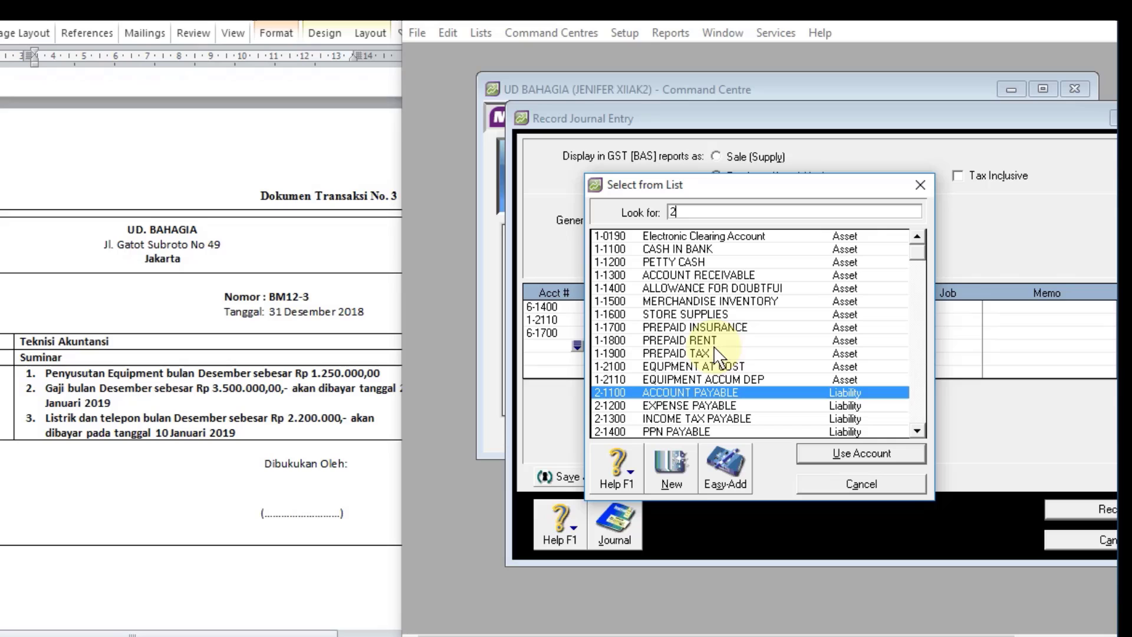
{"action": "double_click", "coordinate": [682, 406]}
{"action": "left_click", "coordinate": [851, 345]}
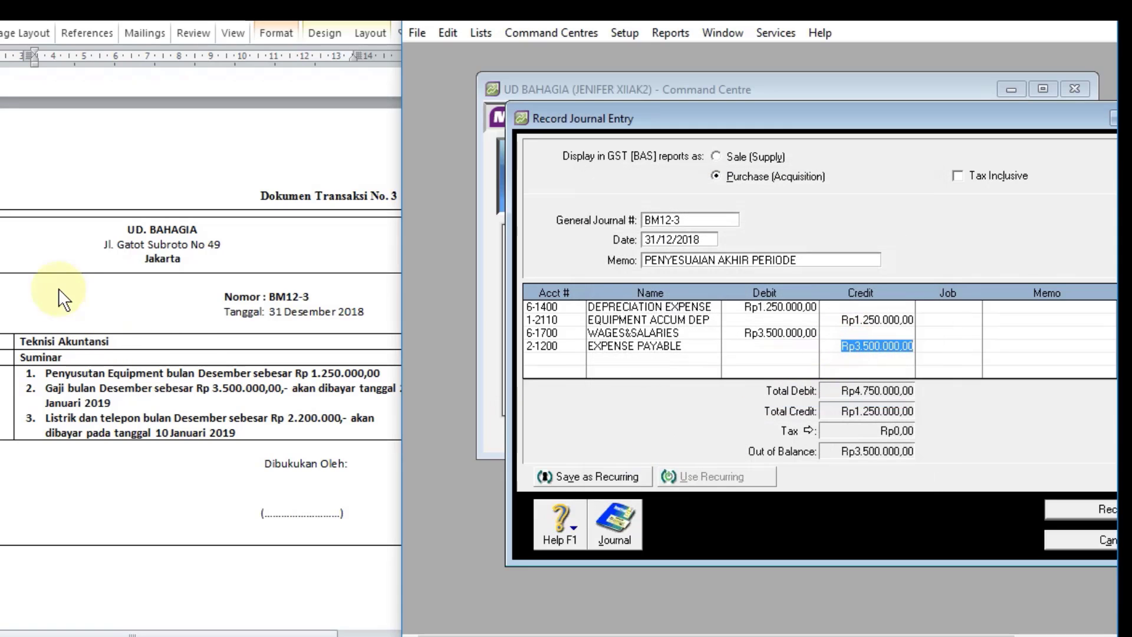
{"action": "key", "text": "Tab"}
{"action": "key", "text": "Tab"}
{"action": "key", "text": "Tab"}
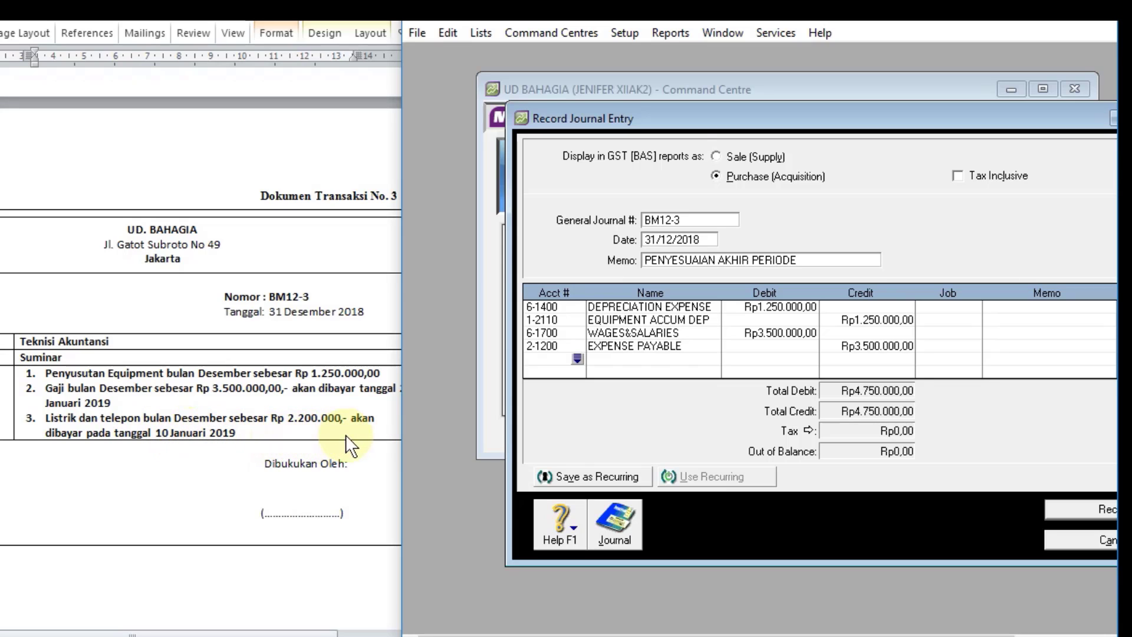
Step: Add a line debiting account 6-1100 TELEPHONE&ELECTRICITY with Rp2.200.000 for the December utilities
{"action": "left_click", "coordinate": [578, 359]}
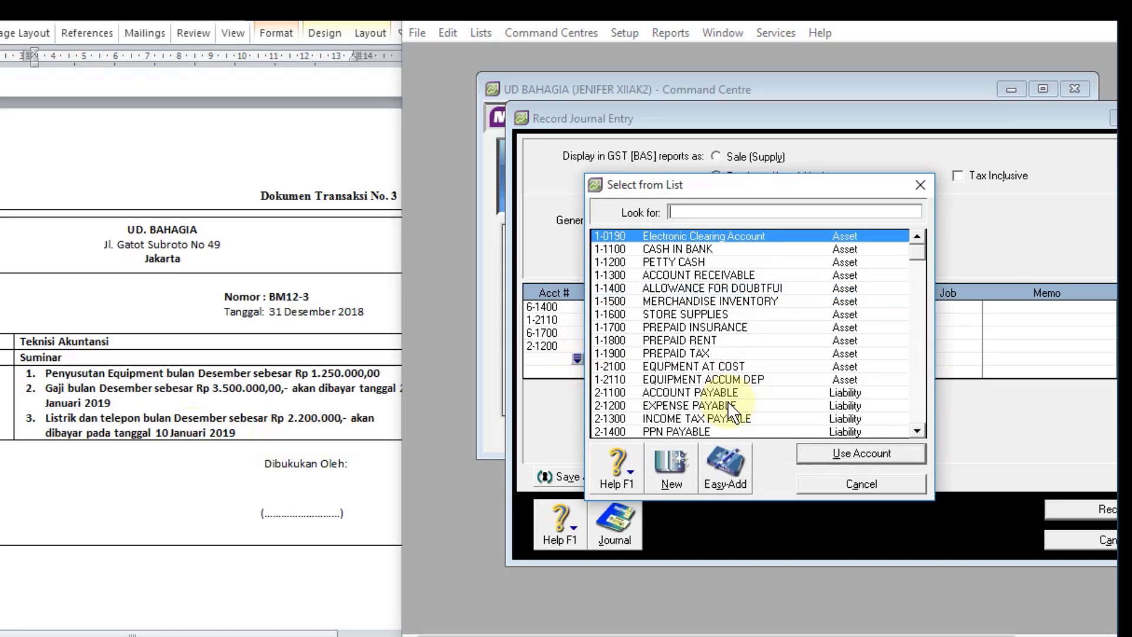
{"action": "type", "text": "6"}
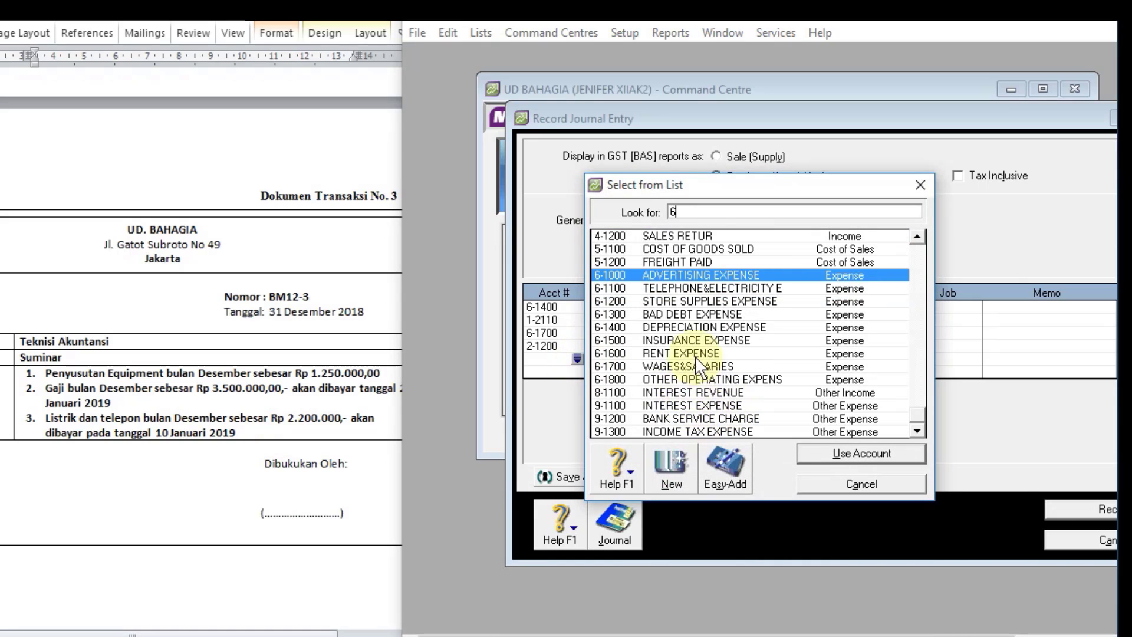
{"action": "left_click", "coordinate": [709, 287]}
{"action": "double_click", "coordinate": [709, 286]}
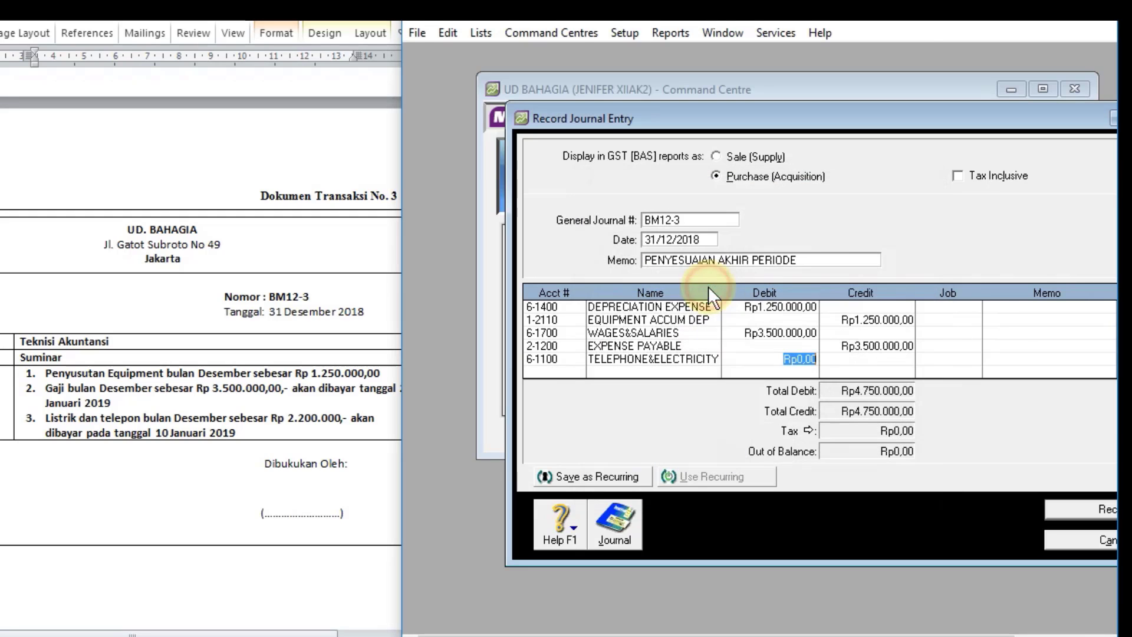
{"action": "type", "text": "2"}
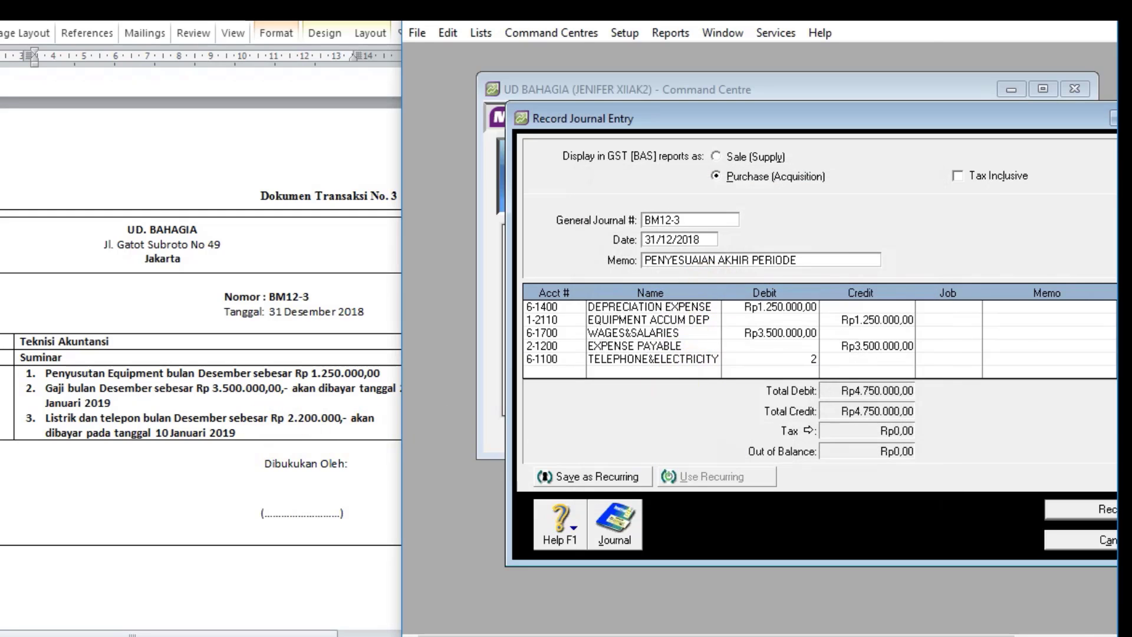
{"action": "type", "text": "200000"}
{"action": "key", "text": "Return"}
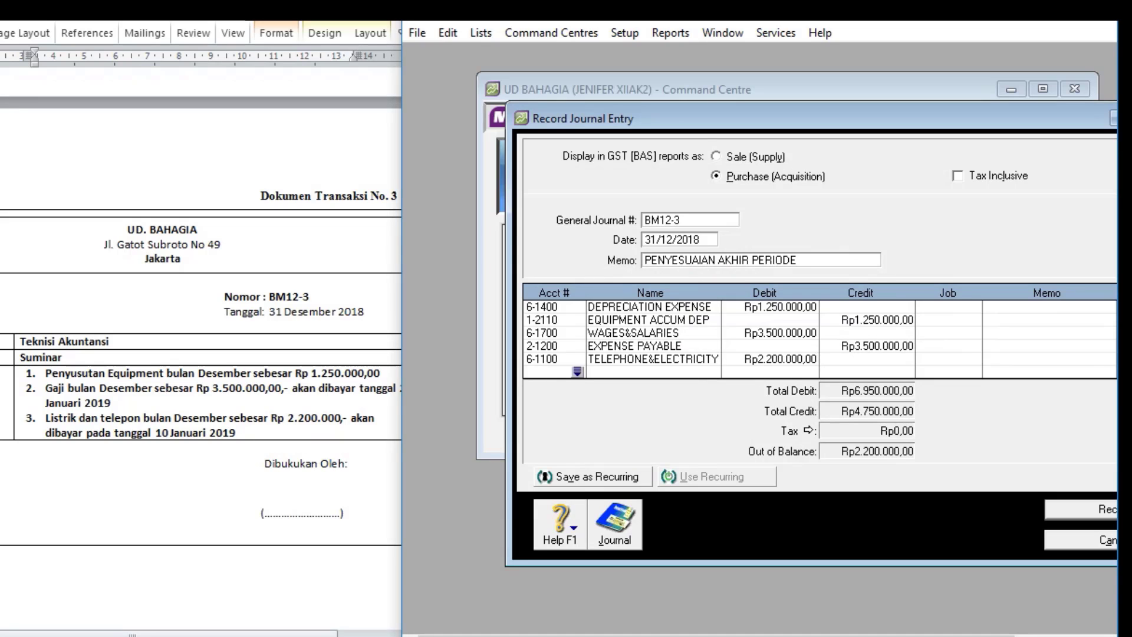
Step: Add the offsetting line crediting account 2-1200 EXPENSE PAYABLE with Rp2.200.000 for the unpaid utilities
{"action": "left_click", "coordinate": [578, 371]}
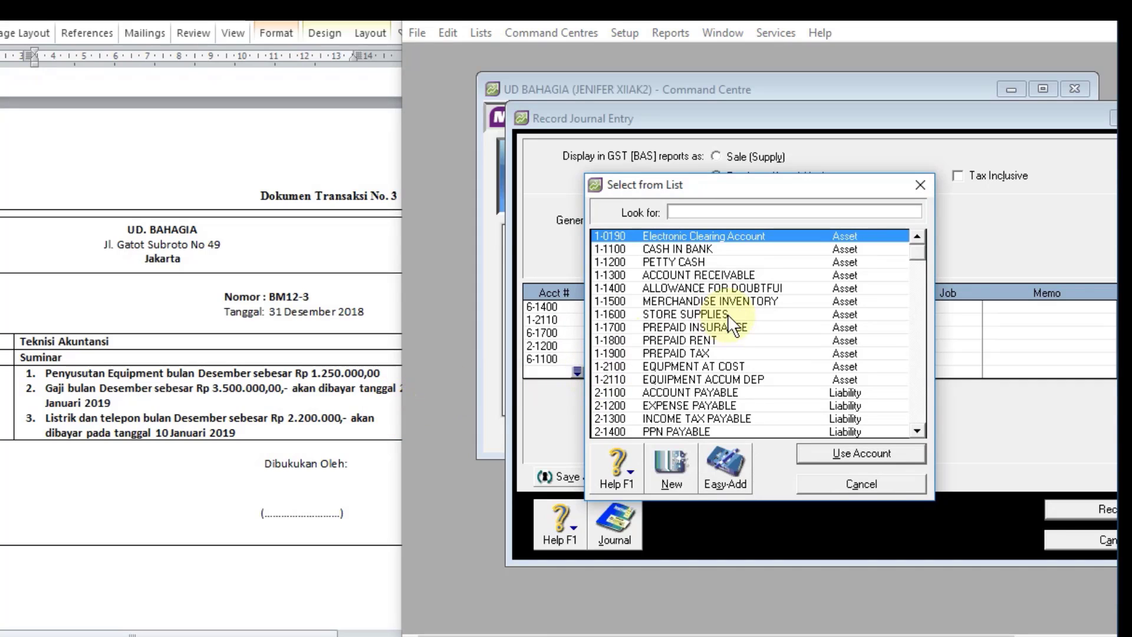
{"action": "double_click", "coordinate": [695, 406]}
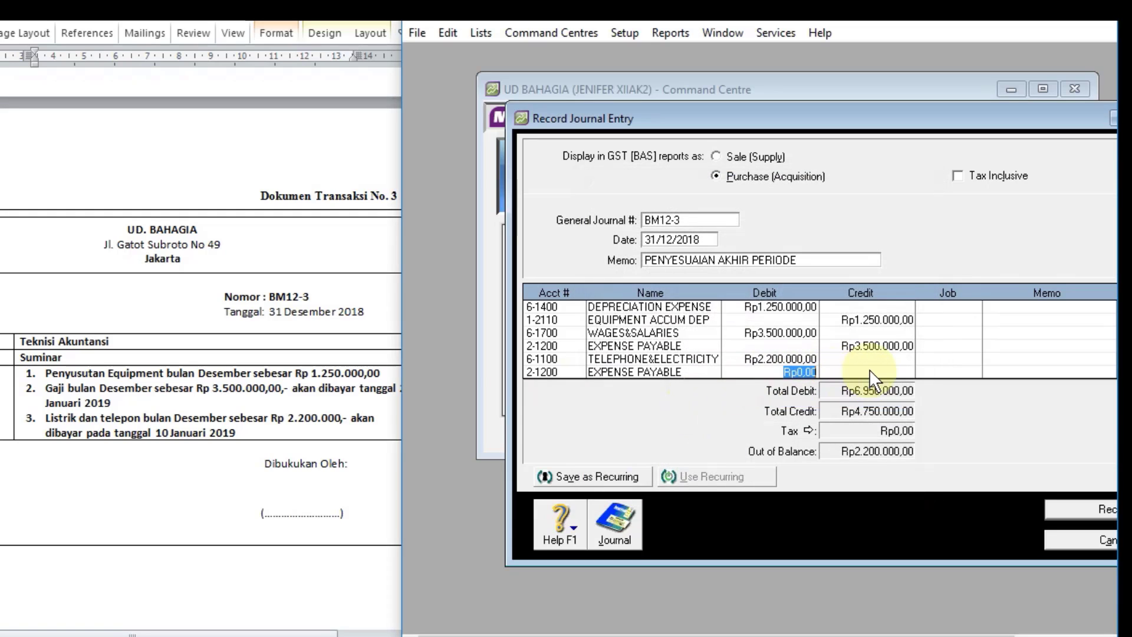
{"action": "left_click", "coordinate": [869, 372]}
{"action": "key", "text": "Return"}
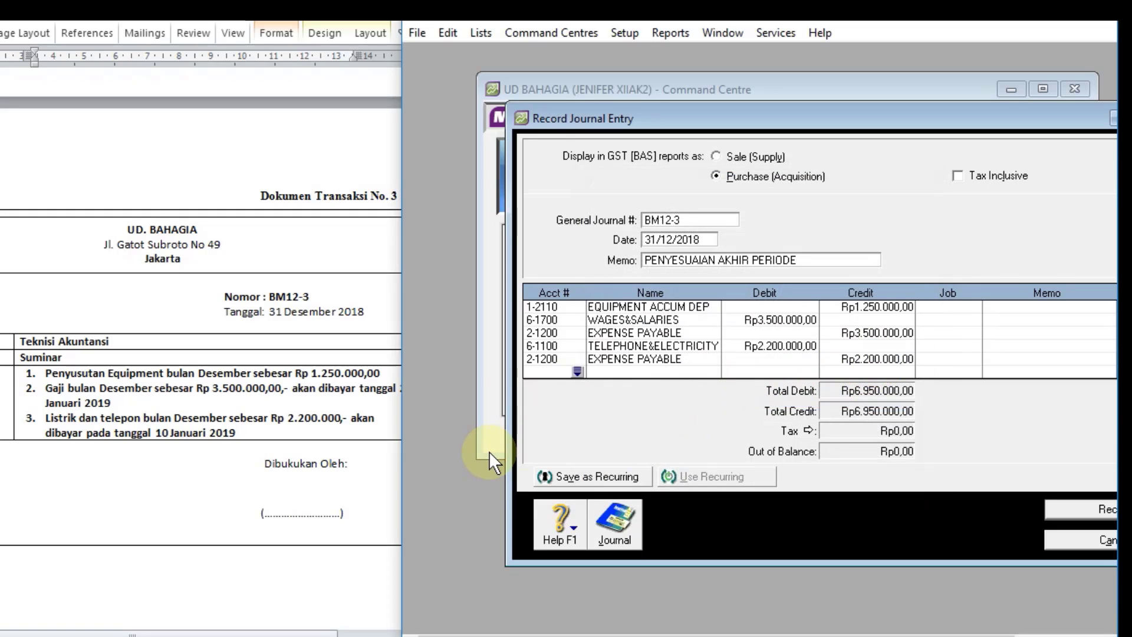
Step: Review the transaction recap of journal entry BM12-3 and record the entry
{"action": "key", "text": "ctrl+r"}
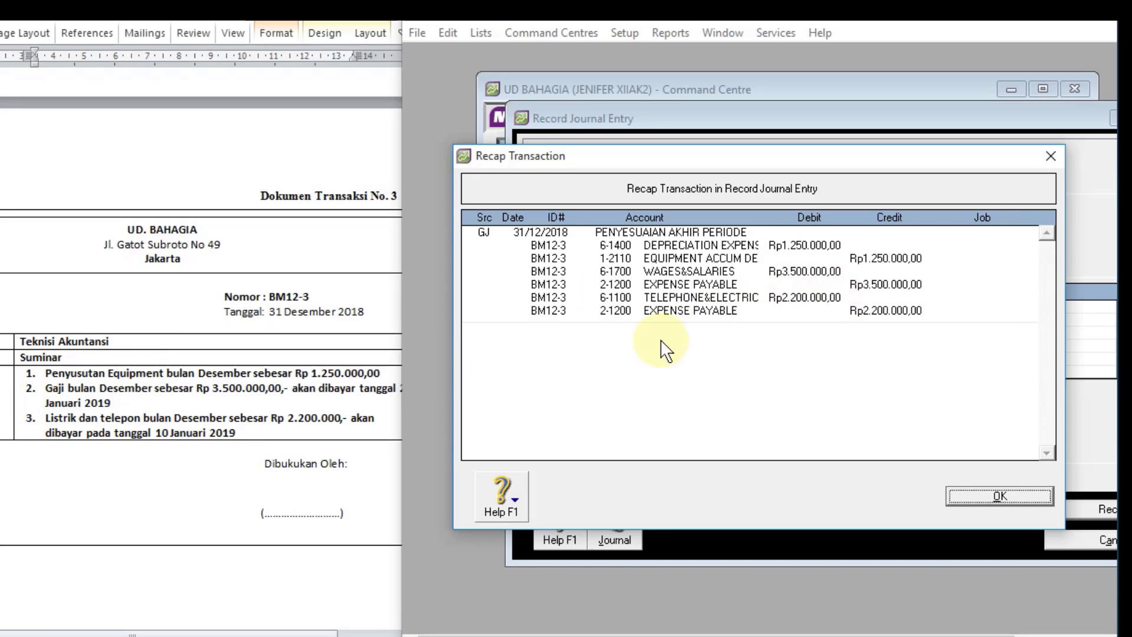
{"action": "left_click", "coordinate": [967, 497]}
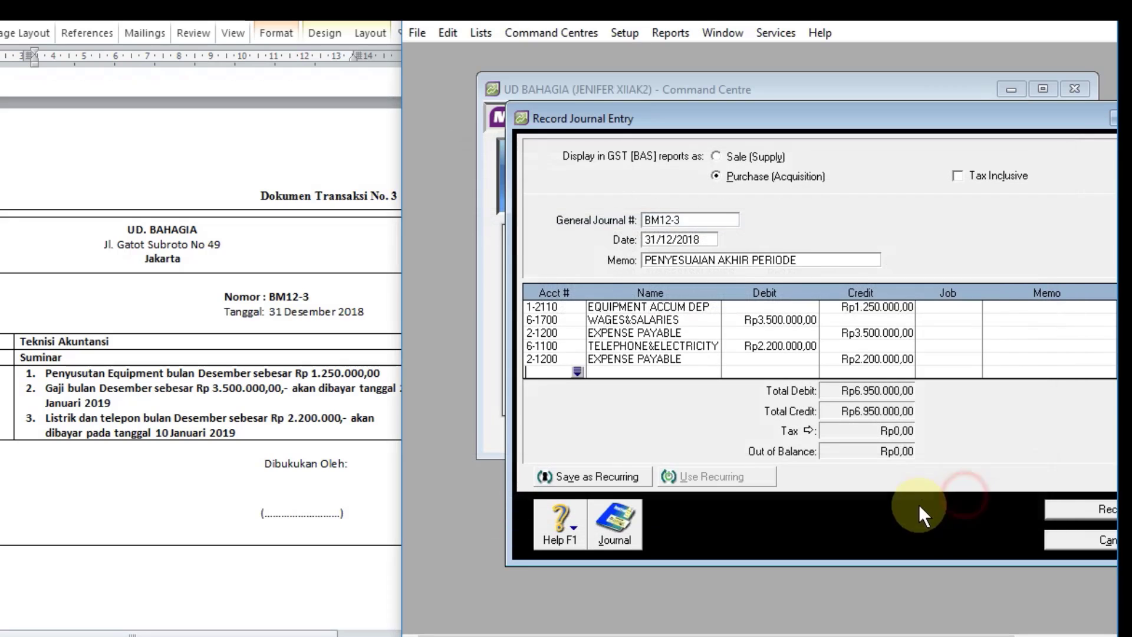
{"action": "left_click", "coordinate": [1067, 512]}
Step: Check the recorded BM12-3 entry among the general transactions in the transaction journal
{"action": "left_click", "coordinate": [624, 533]}
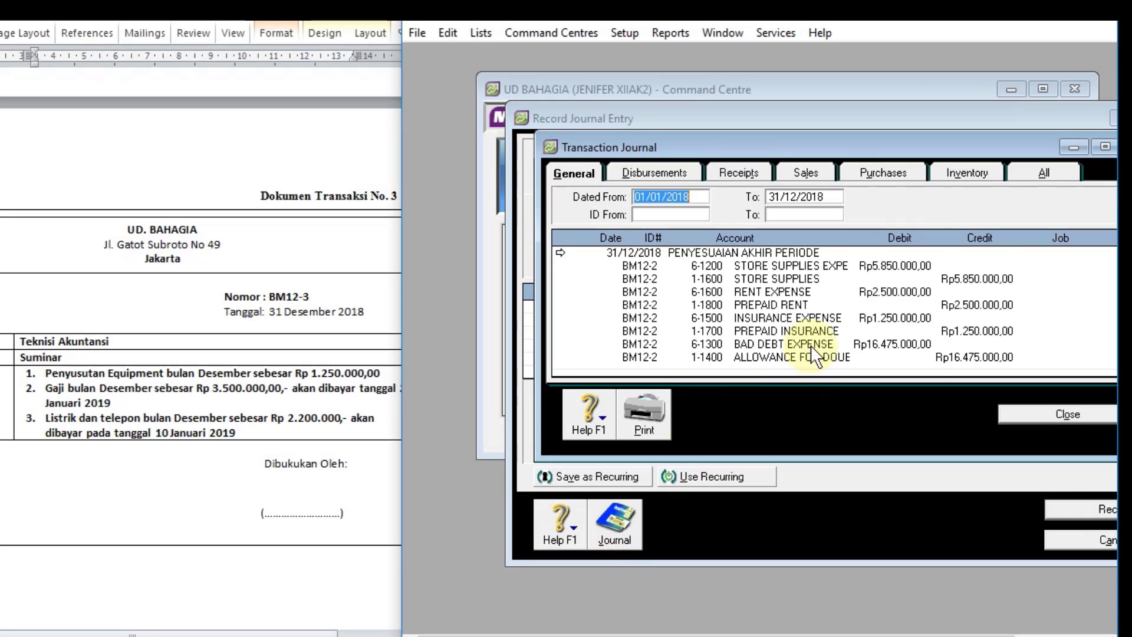
{"action": "scroll", "coordinate": [826, 336], "scroll_direction": "down", "scroll_amount": 3}
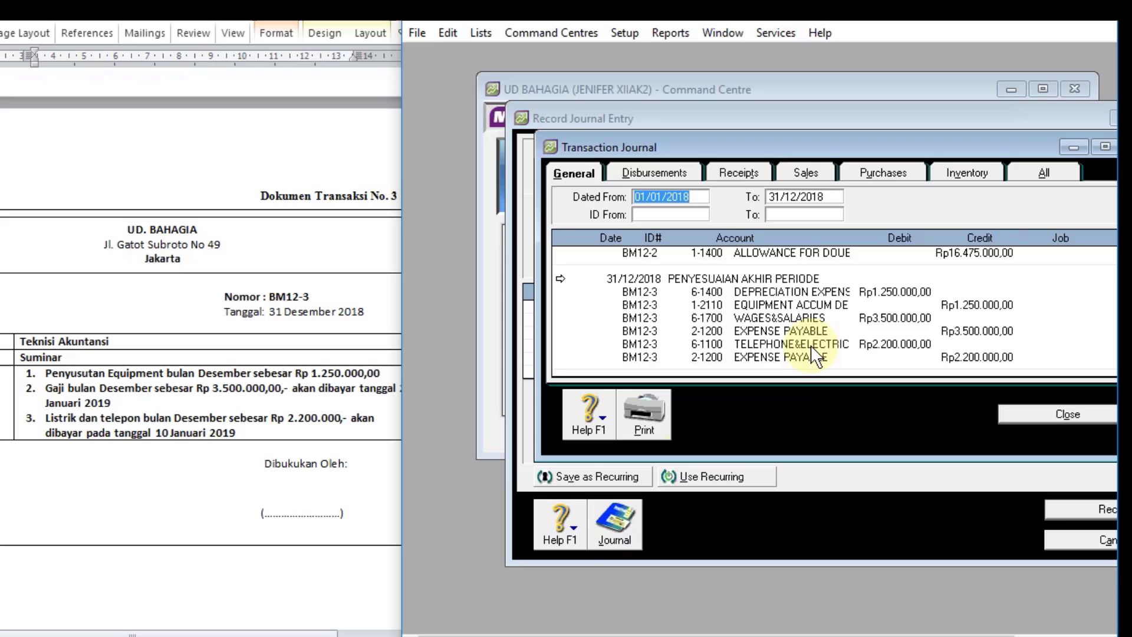
{"action": "left_click", "coordinate": [1033, 415]}
Step: Go to transaction document no. 4 and set the new journal entry's number to BM12-1
{"action": "scroll", "coordinate": [181, 367], "scroll_direction": "down", "scroll_amount": 6}
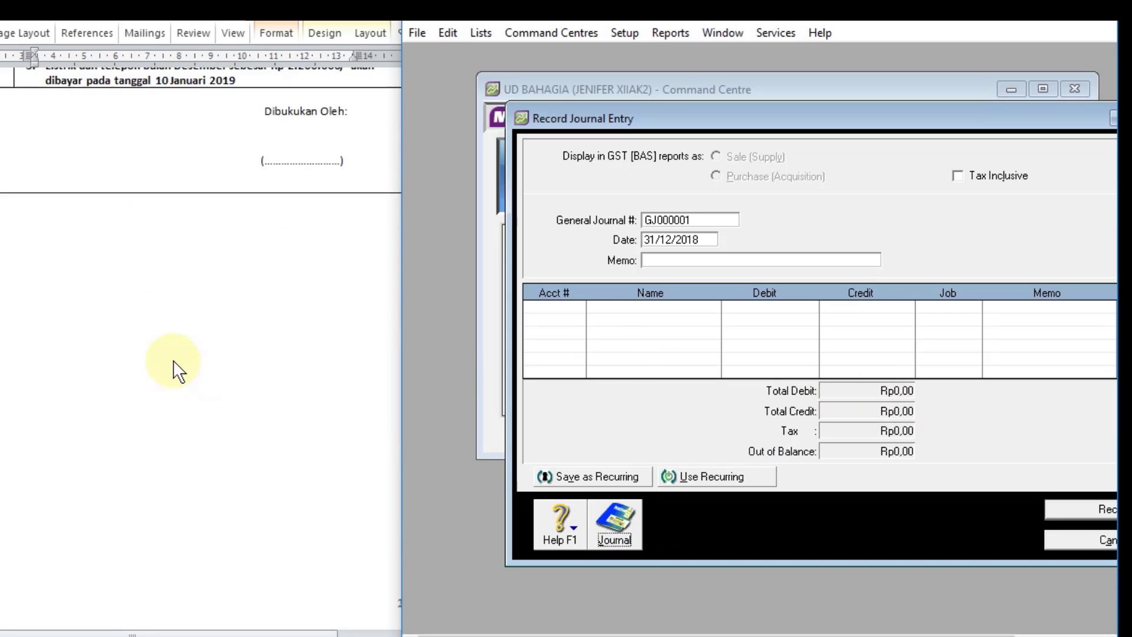
{"action": "scroll", "coordinate": [179, 370], "scroll_direction": "down", "scroll_amount": 10}
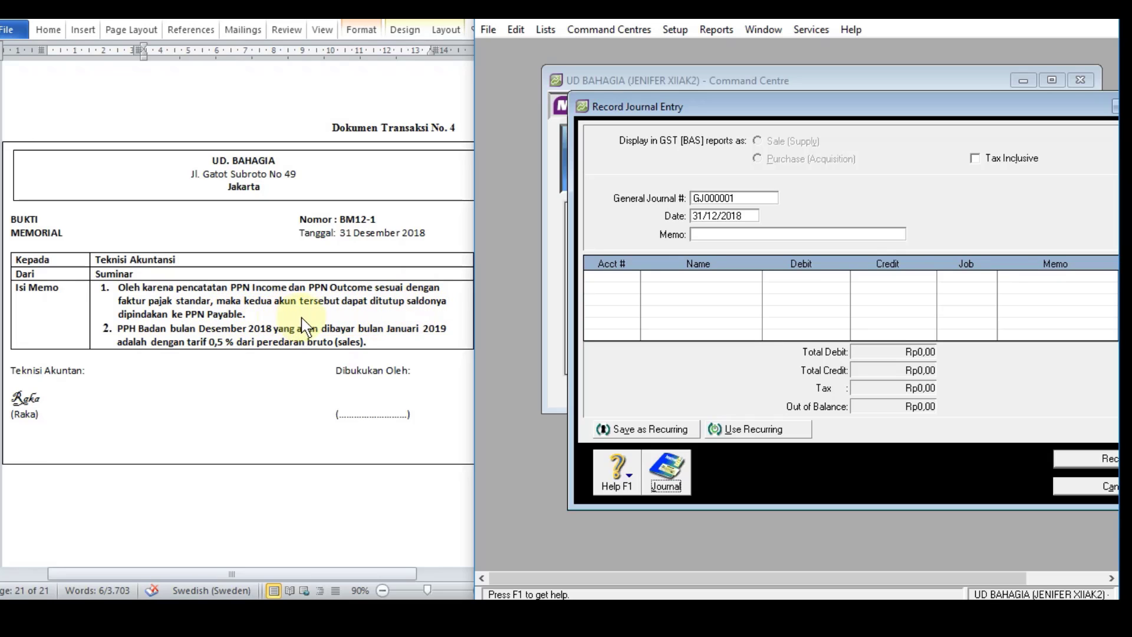
{"action": "left_click", "coordinate": [741, 197]}
{"action": "type", "text": "BM1"}
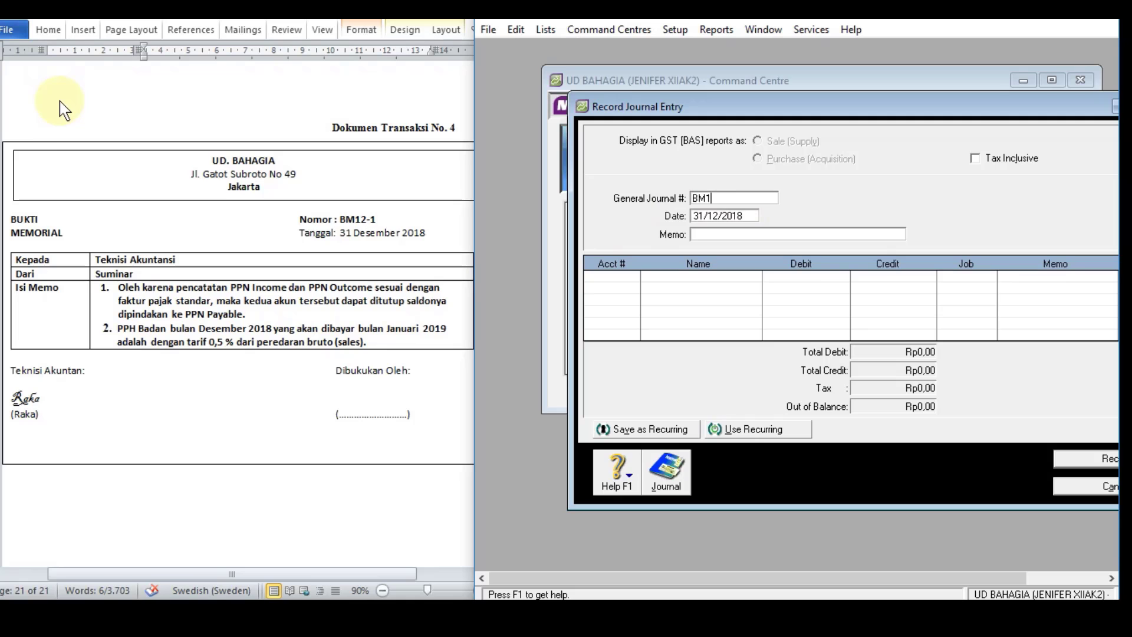
{"action": "type", "text": "2-1"}
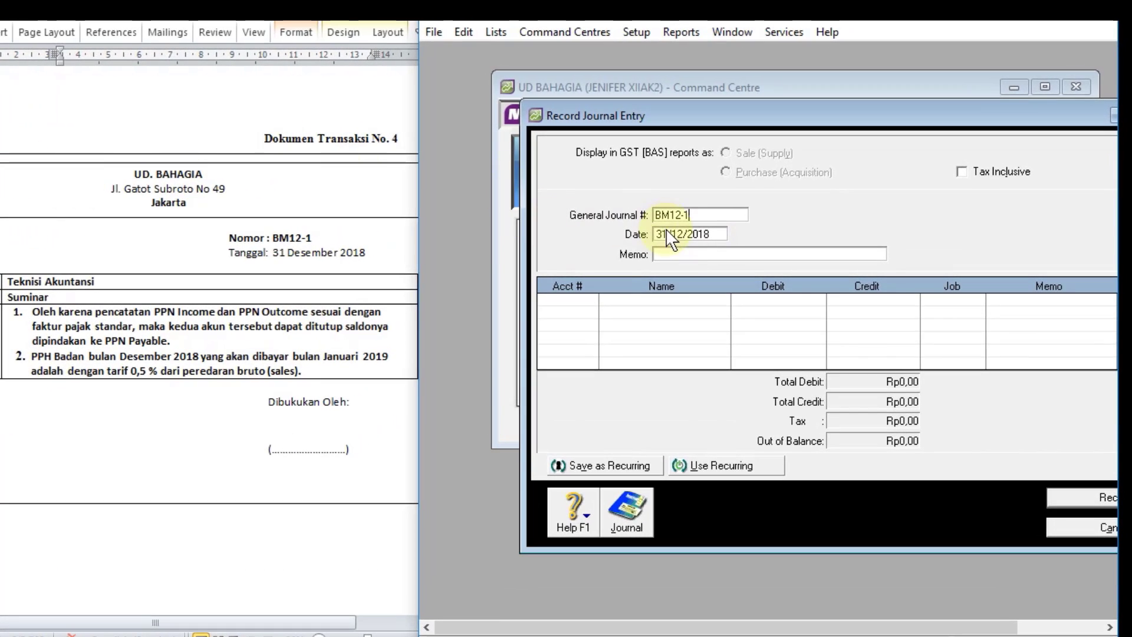
Step: Enter PENYESUAIAN AKHIR PERIODE as the memo of journal entry BM12-1
{"action": "left_click", "coordinate": [672, 254]}
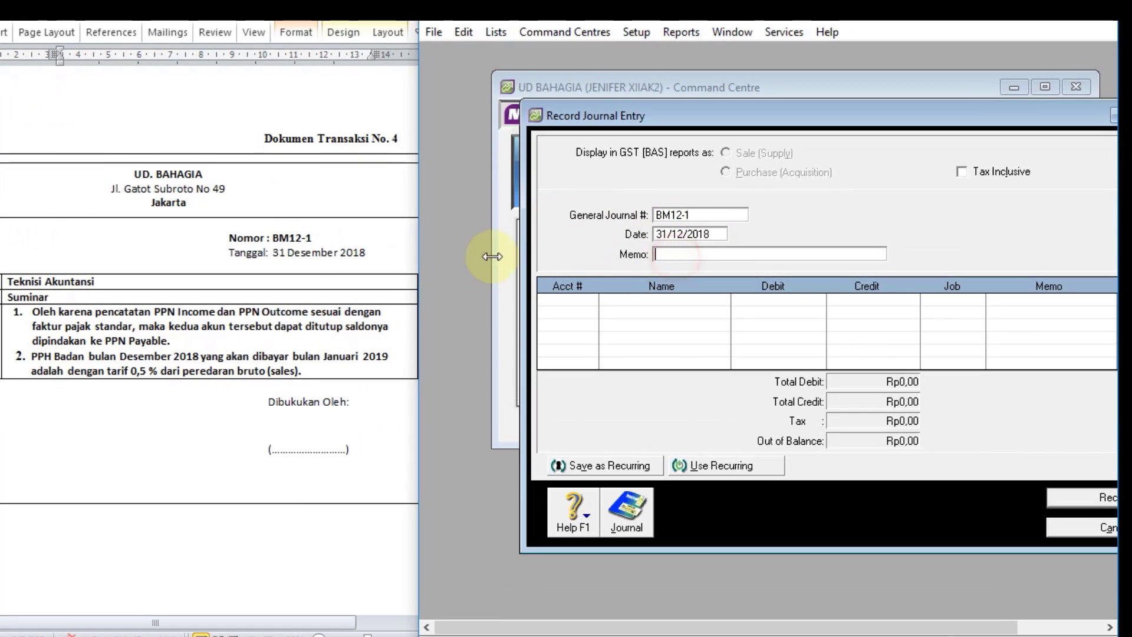
{"action": "type", "text": "PEN"}
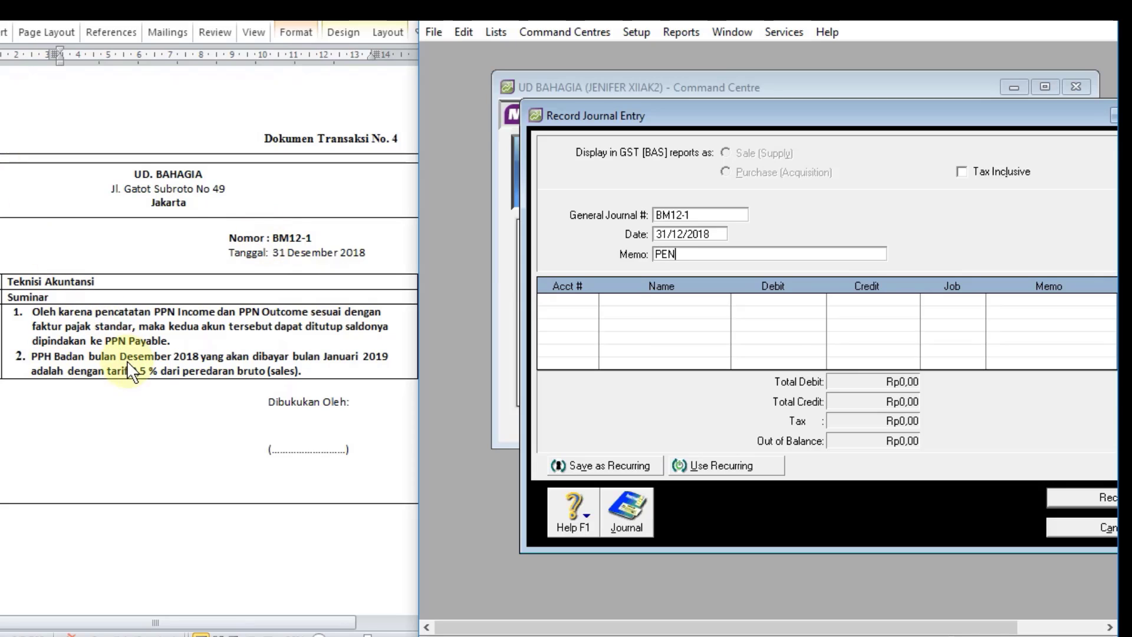
{"action": "type", "text": "YESUAIAN AKHIR PER"}
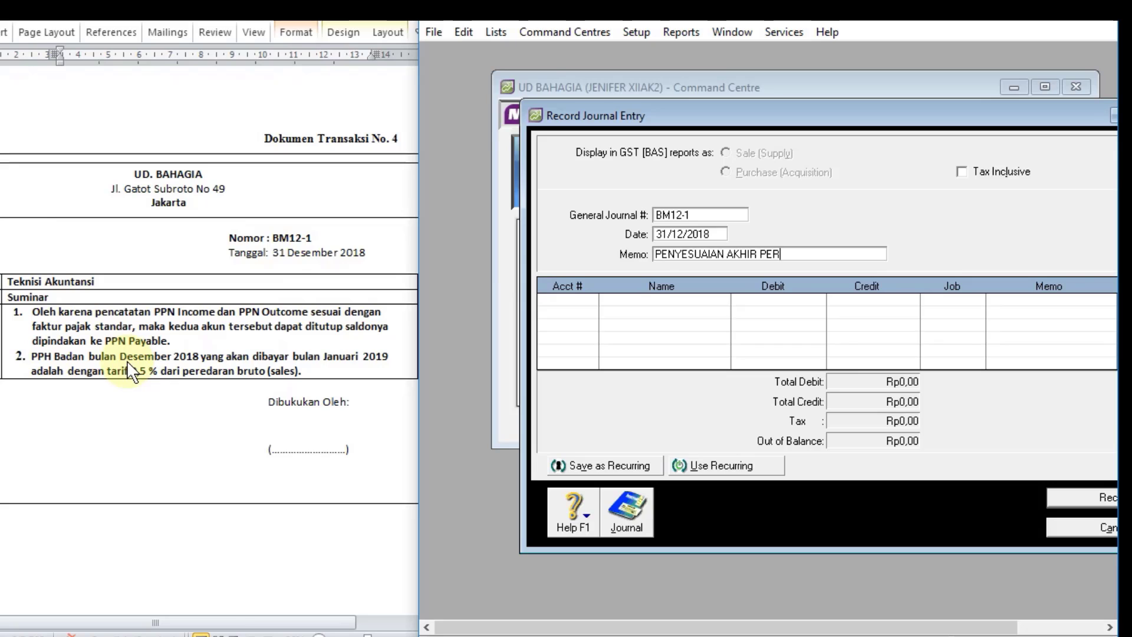
{"action": "type", "text": "IODE"}
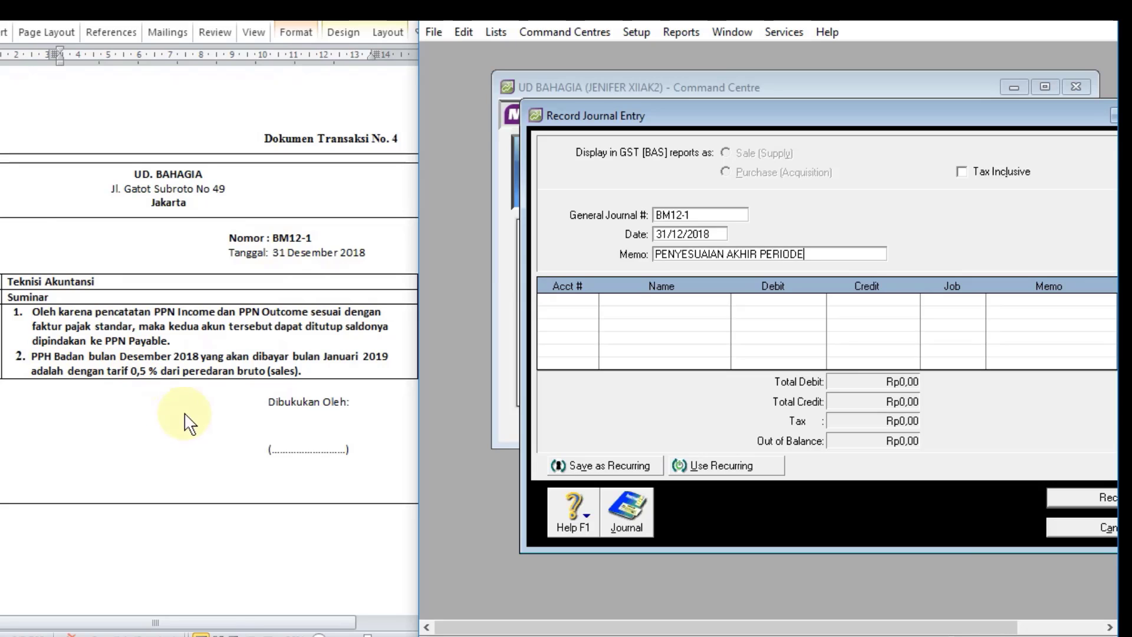
Step: Look up the balances of 2-1500 PPN OUTCOME and 2-1600 PPN INCOME among the liability accounts in the accounts list
{"action": "left_click", "coordinate": [569, 304]}
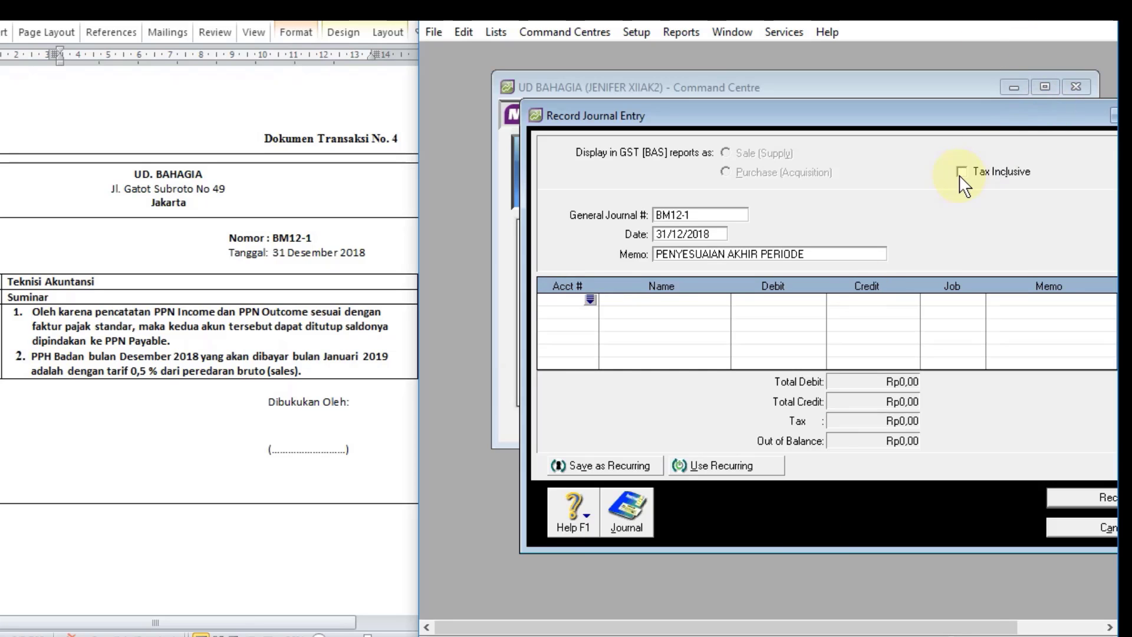
{"action": "left_click", "coordinate": [502, 32]}
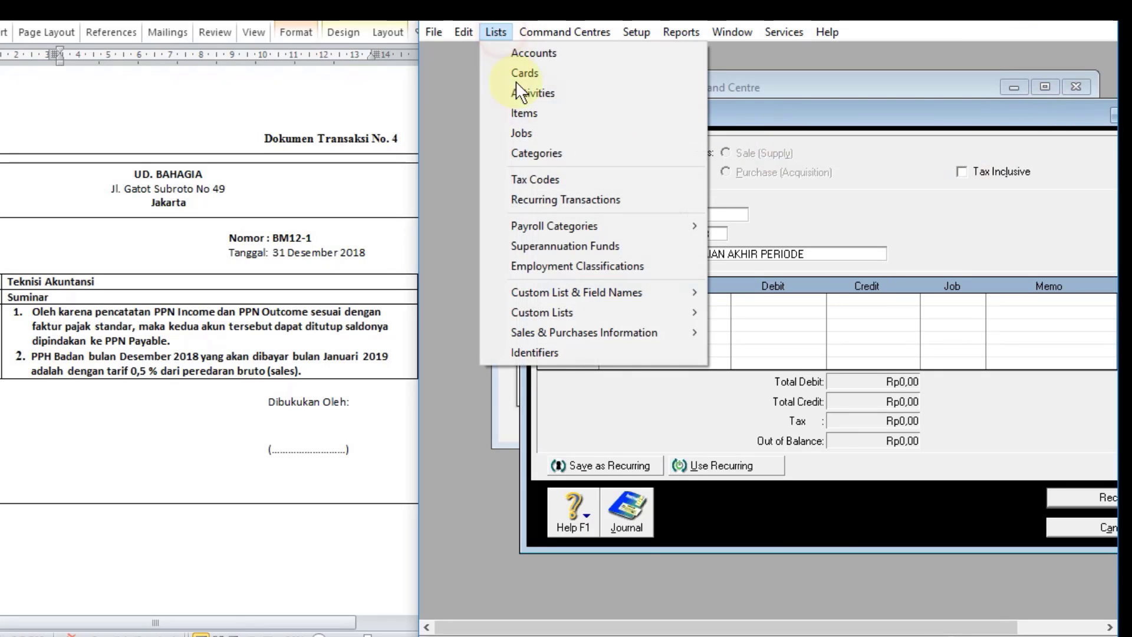
{"action": "left_click", "coordinate": [551, 53]}
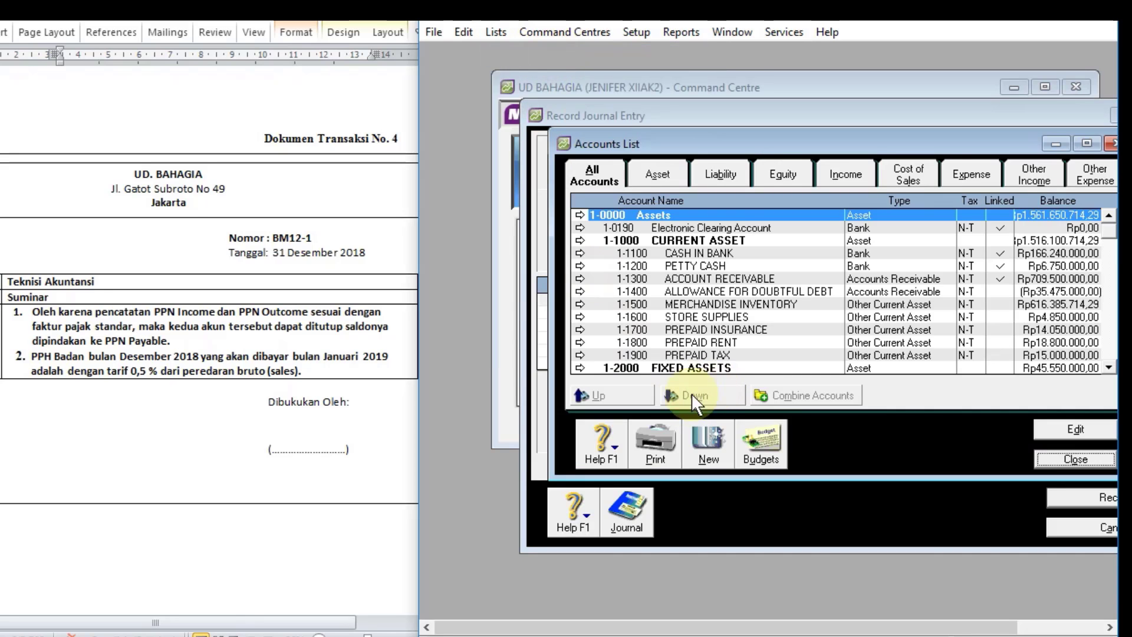
{"action": "left_click_drag", "start_coordinate": [745, 141], "coordinate": [669, 140]}
{"action": "left_click", "coordinate": [656, 173]}
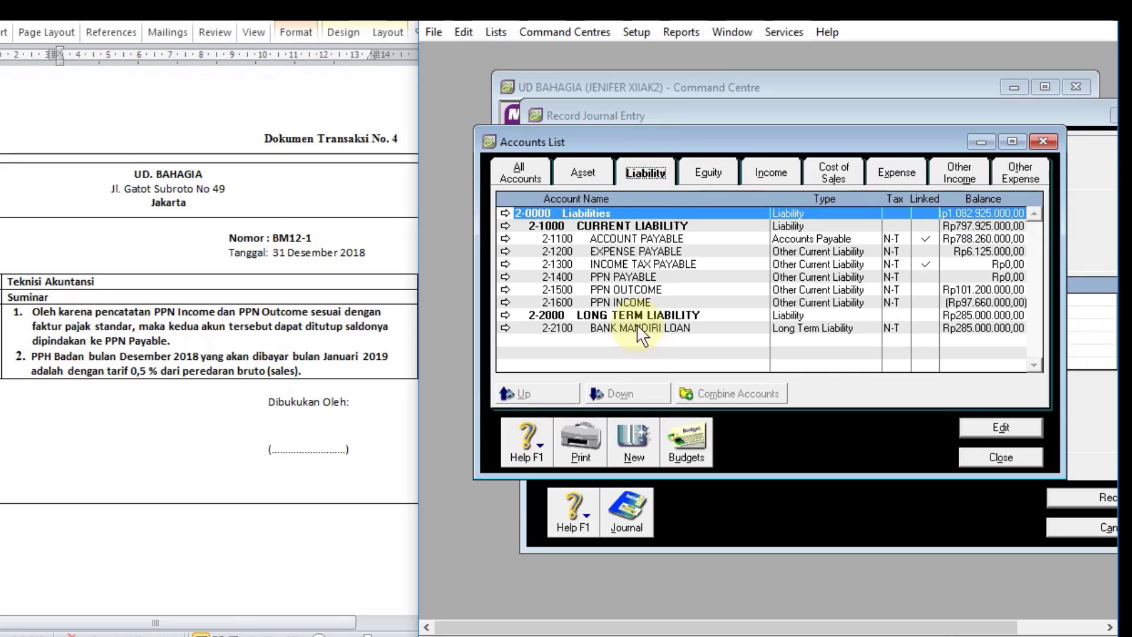
{"action": "left_click", "coordinate": [967, 290]}
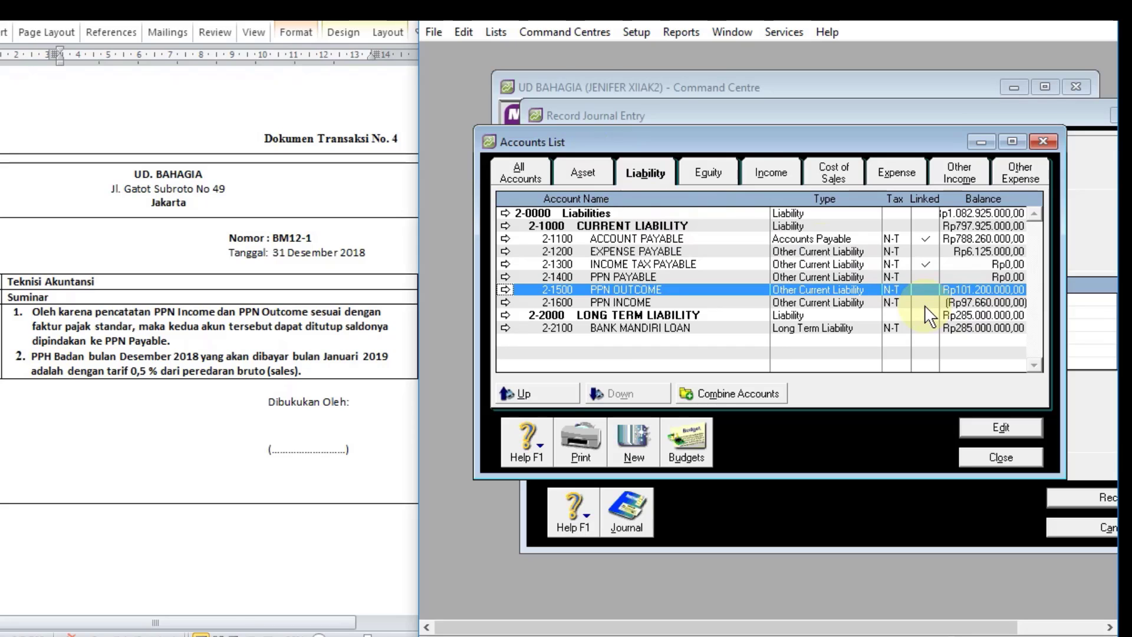
{"action": "left_click", "coordinate": [974, 301]}
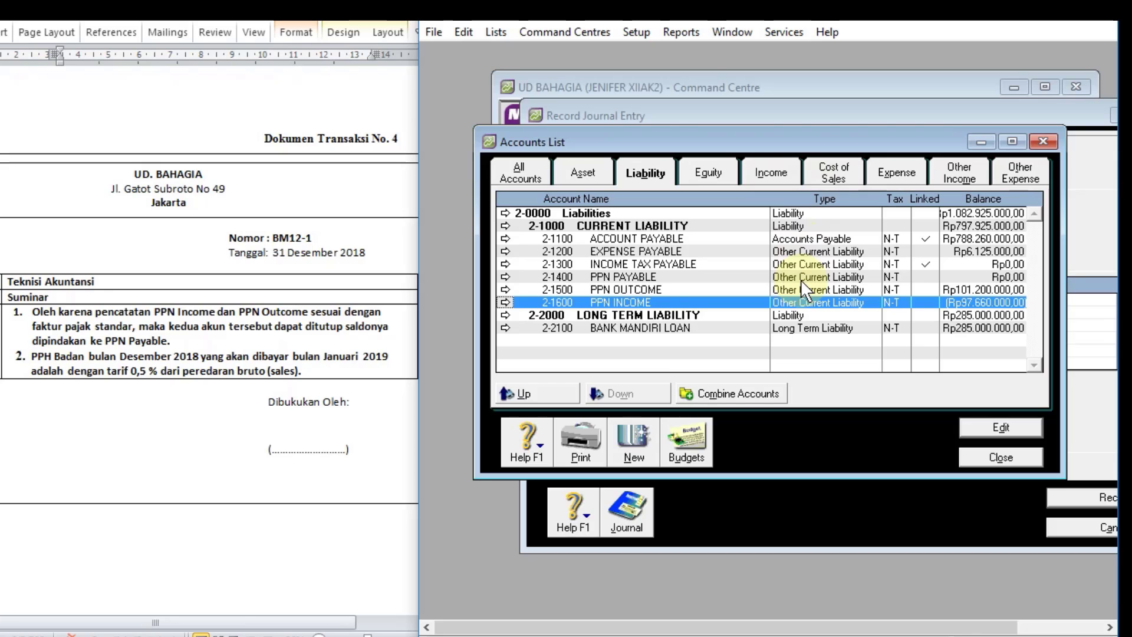
Step: Arrange the Accounts List above the Record Journal Entry window so the PPN balances and the entry lines are both readable
{"action": "left_click_drag", "start_coordinate": [861, 143], "coordinate": [868, 41]}
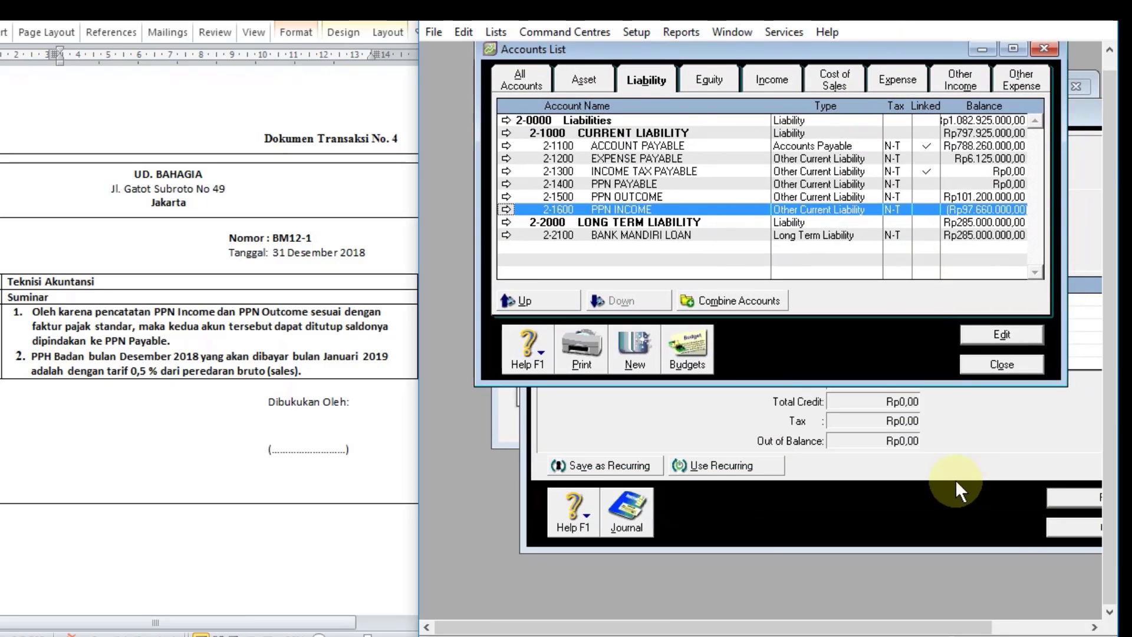
{"action": "left_click", "coordinate": [960, 468]}
{"action": "left_click_drag", "start_coordinate": [919, 112], "coordinate": [876, 260]}
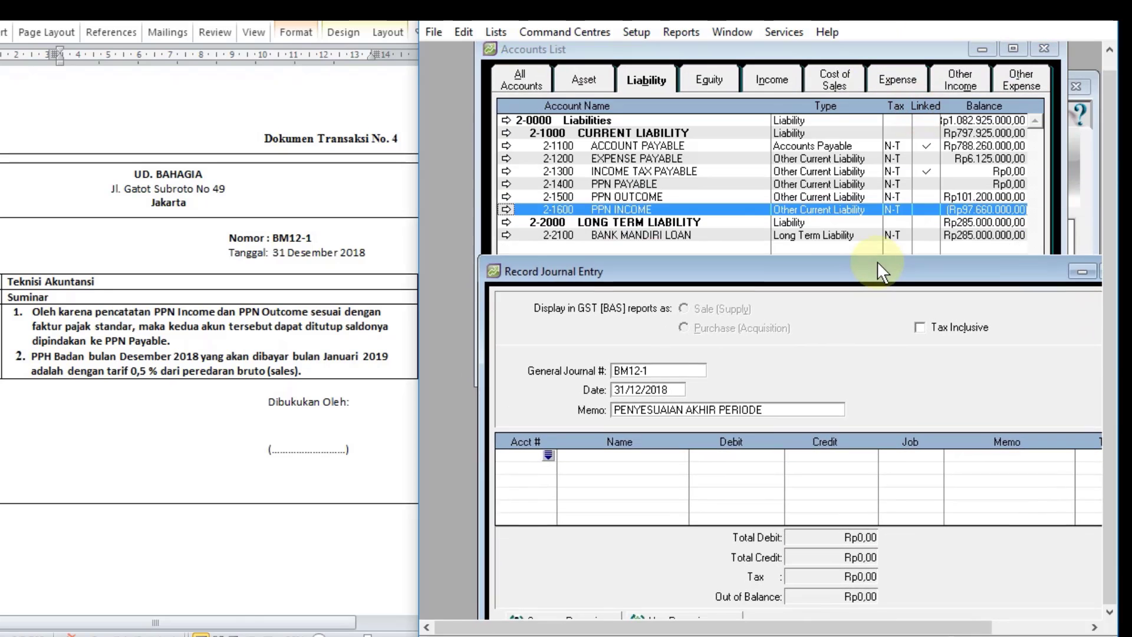
Step: Add a line debiting account 2-1500 PPN OUTCOME with Rp101.200.000 to close its balance
{"action": "left_click", "coordinate": [548, 453]}
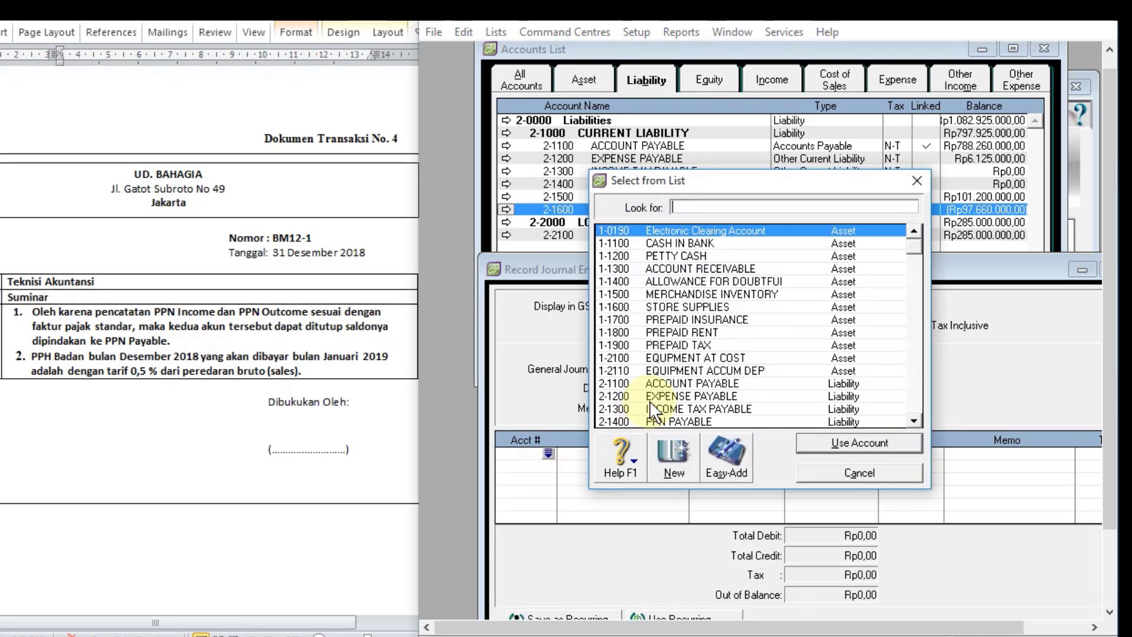
{"action": "scroll", "coordinate": [655, 407], "scroll_direction": "down", "scroll_amount": 2}
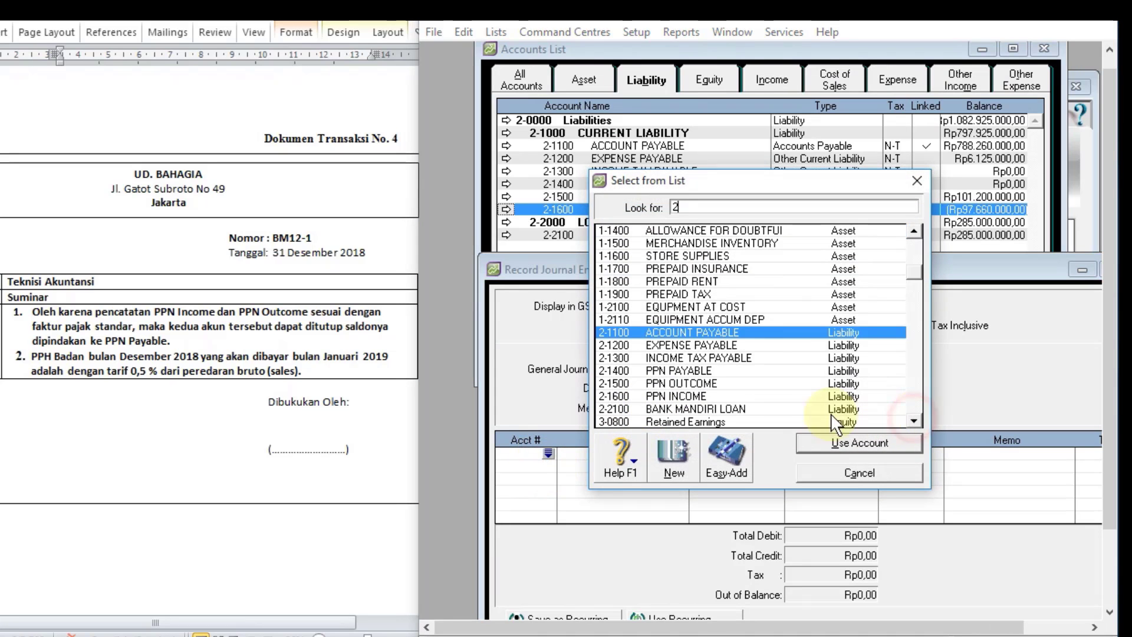
{"action": "double_click", "coordinate": [729, 383]}
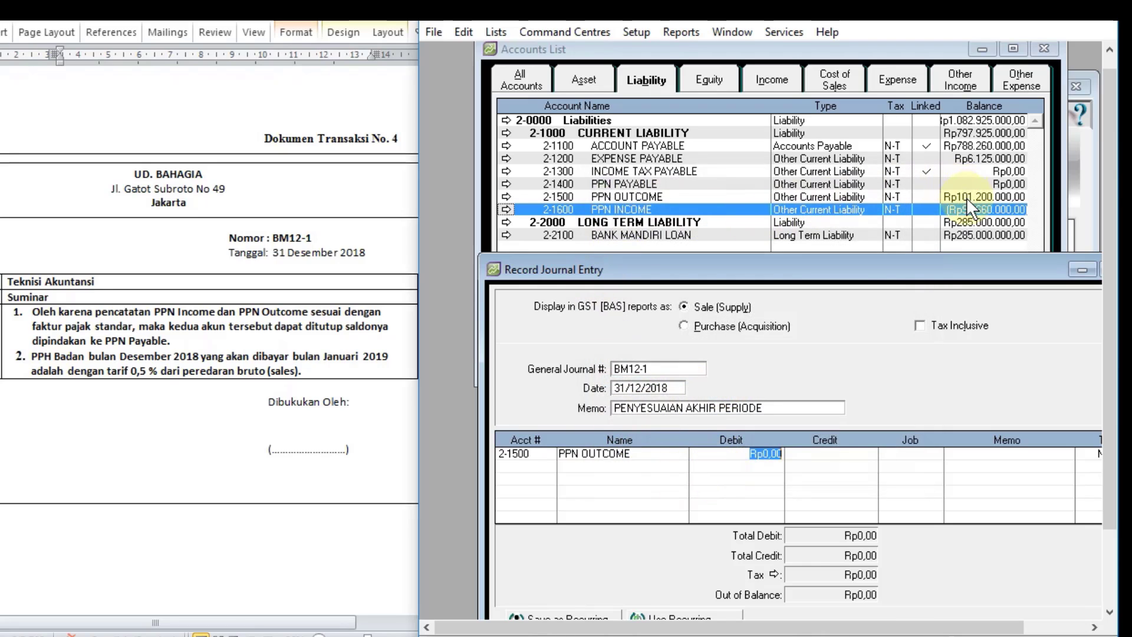
{"action": "type", "text": "10"}
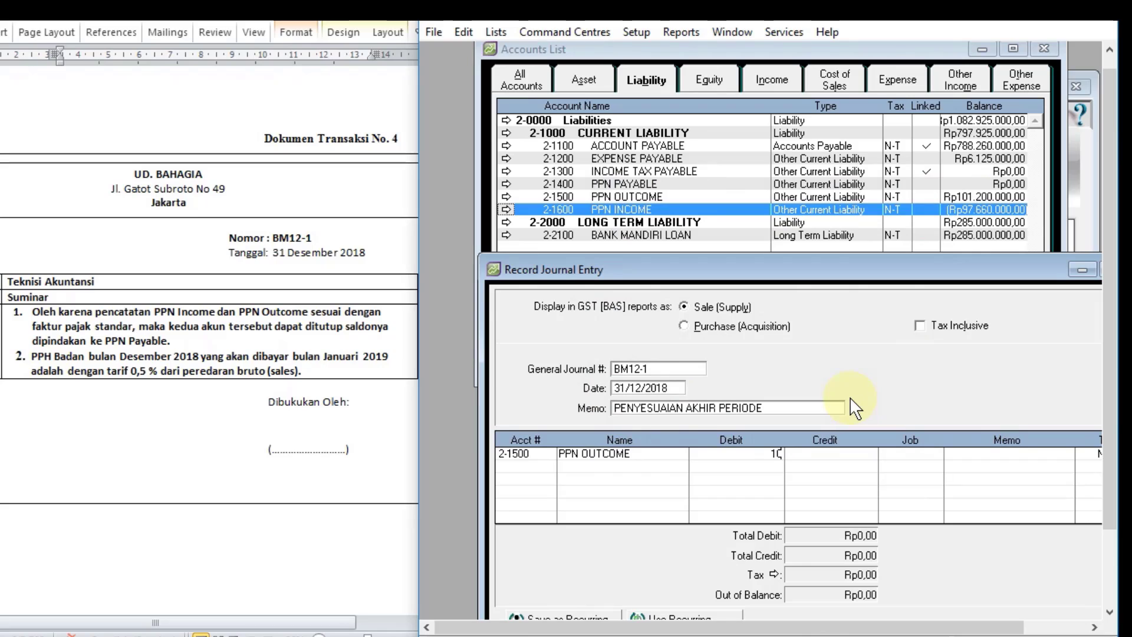
{"action": "type", "text": "1200000"}
{"action": "key", "text": "Tab"}
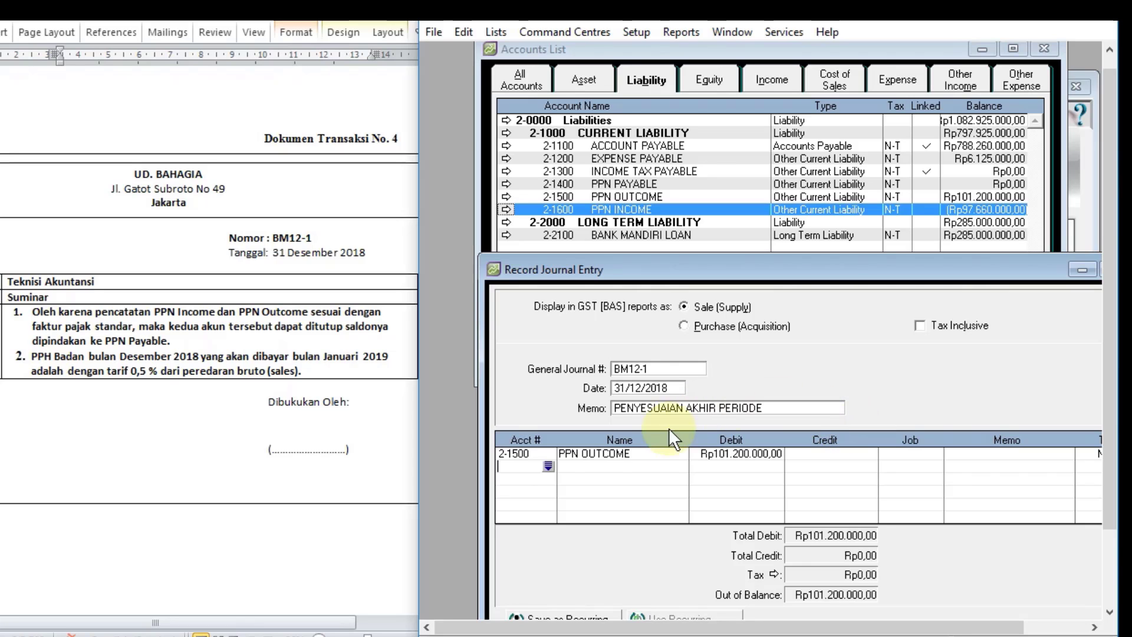
Step: Add a line crediting account 2-1600 PPN INCOME with Rp97.660.000 to close its balance
{"action": "left_click", "coordinate": [548, 465]}
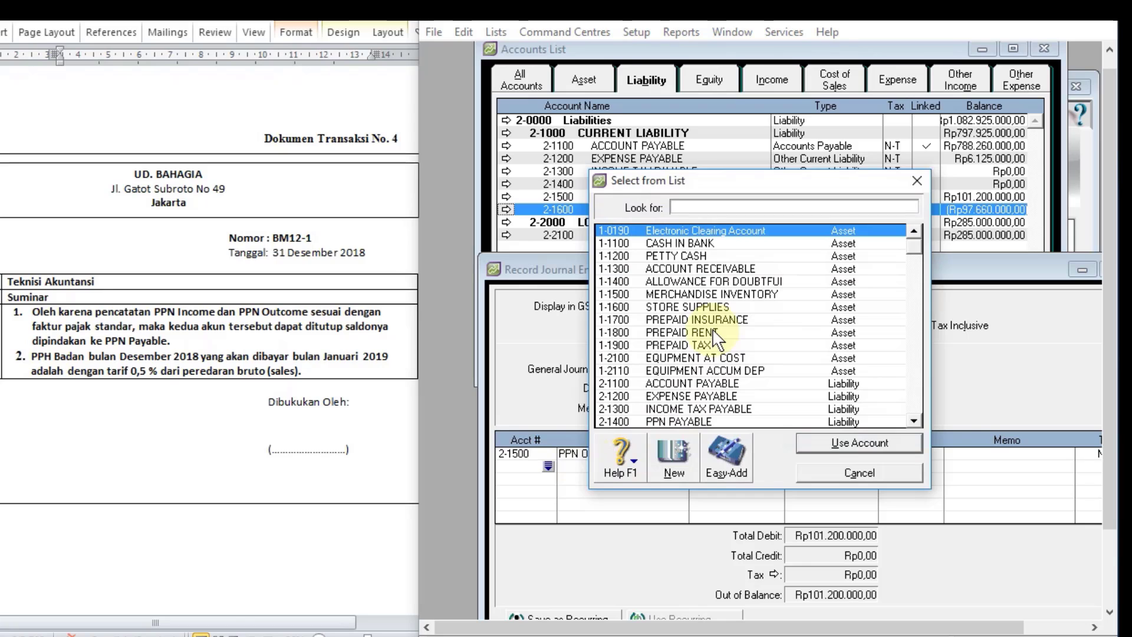
{"action": "left_click", "coordinate": [914, 418]}
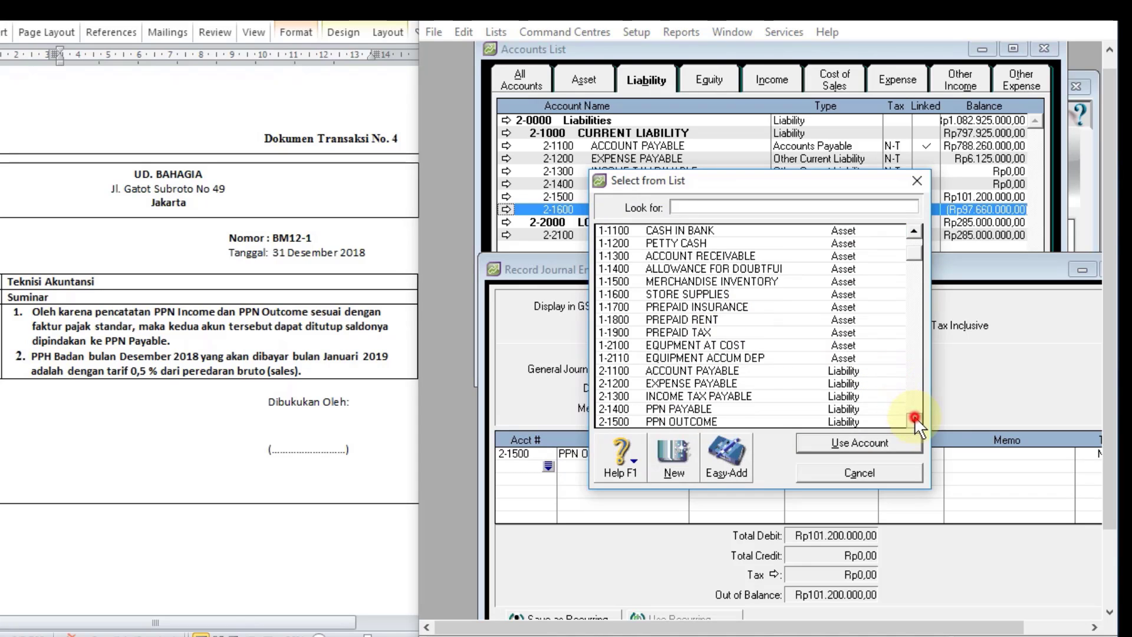
{"action": "left_click", "coordinate": [915, 418]}
{"action": "left_click", "coordinate": [915, 417]}
{"action": "double_click", "coordinate": [718, 412]}
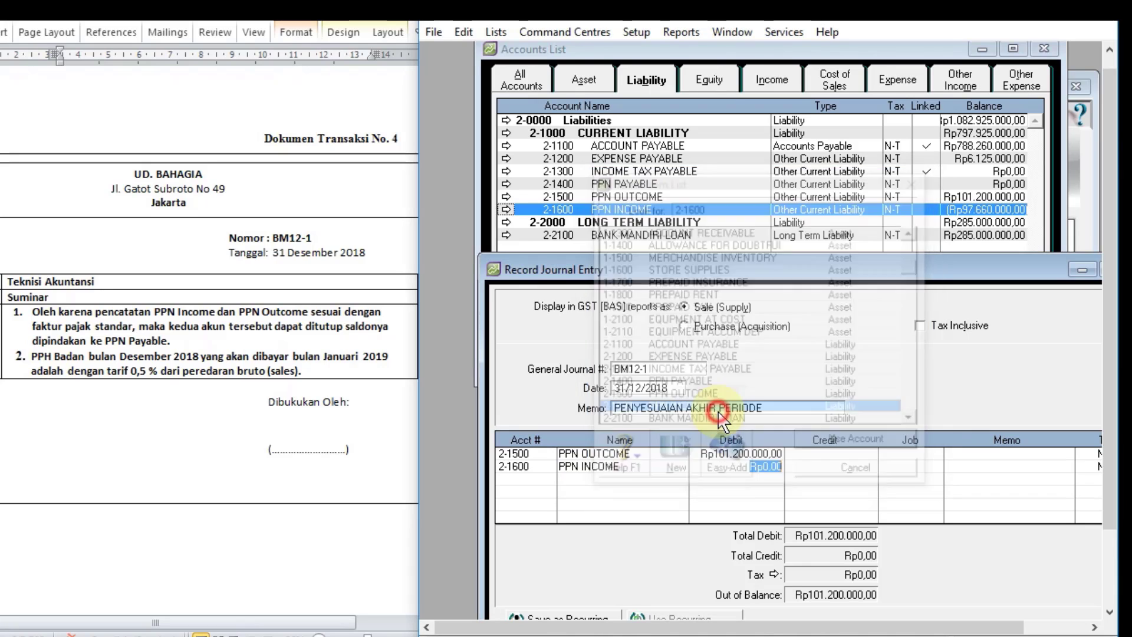
{"action": "key", "text": "Tab"}
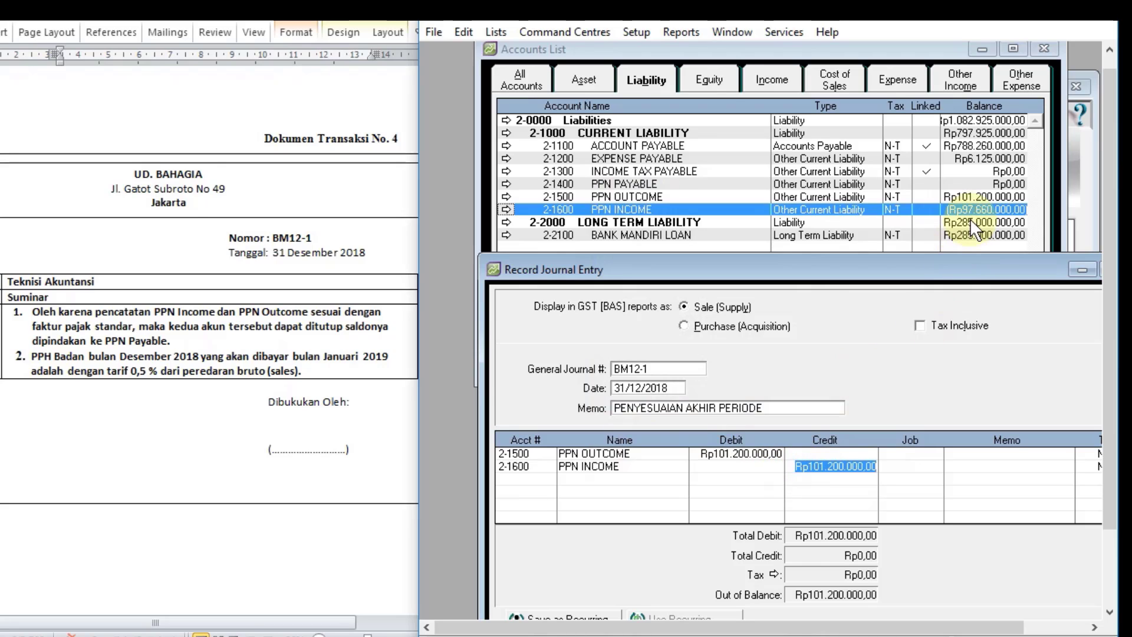
{"action": "type", "text": "97"}
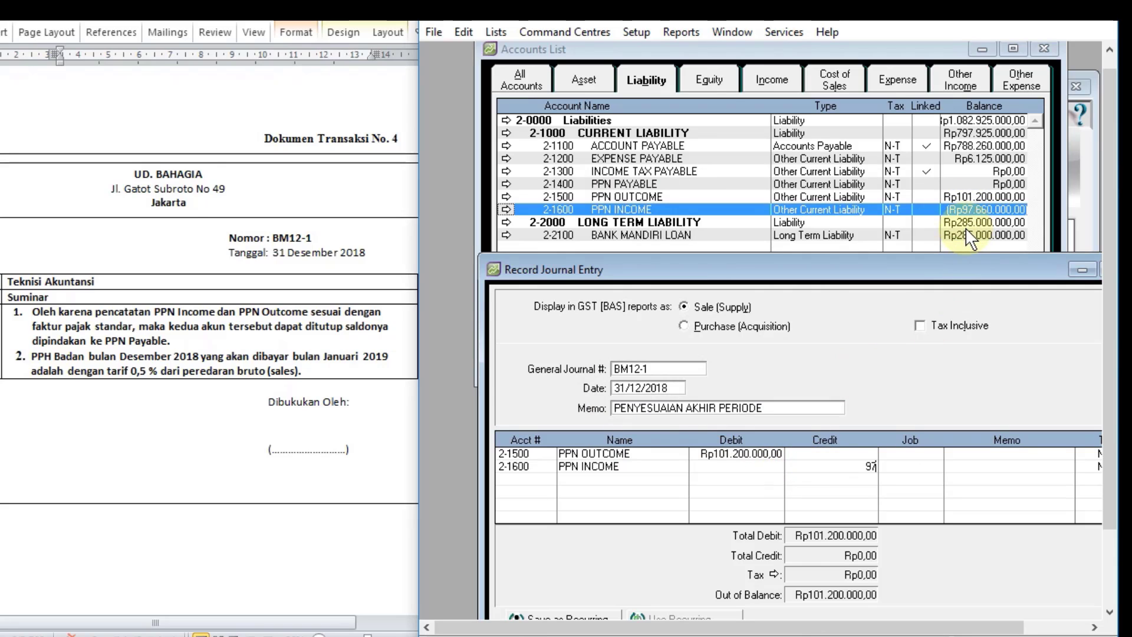
{"action": "type", "text": ".660.0"}
{"action": "type", "text": "0000"}
{"action": "key", "text": "Tab"}
Step: Add the balancing line crediting account 2-1400 PPN PAYABLE with Rp3.540.000
{"action": "left_click", "coordinate": [548, 479]}
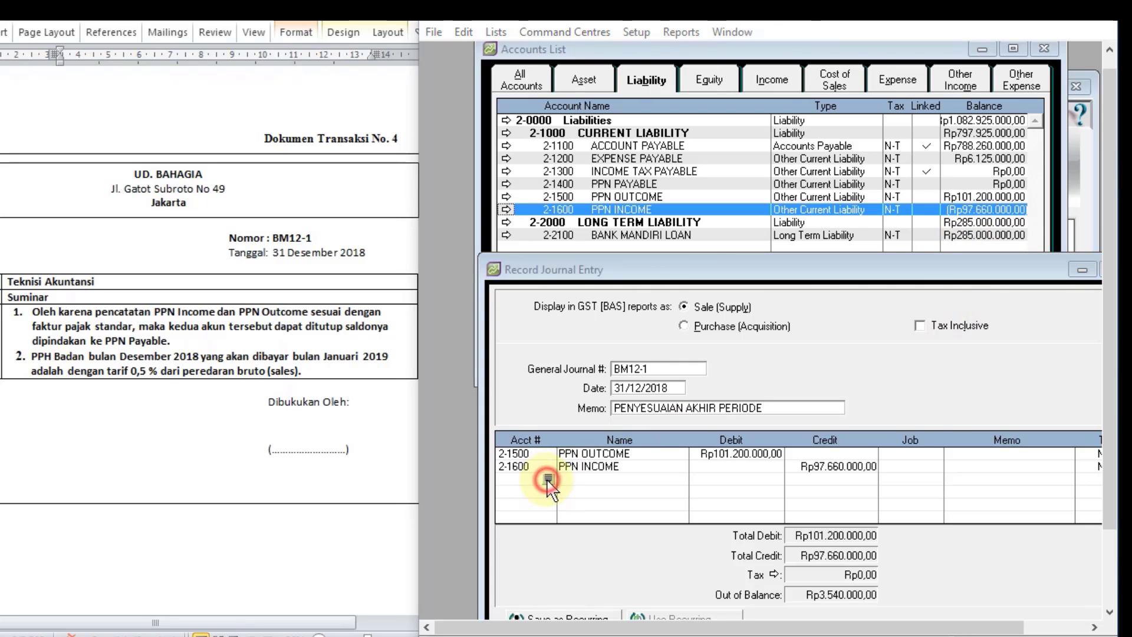
{"action": "double_click", "coordinate": [684, 423]}
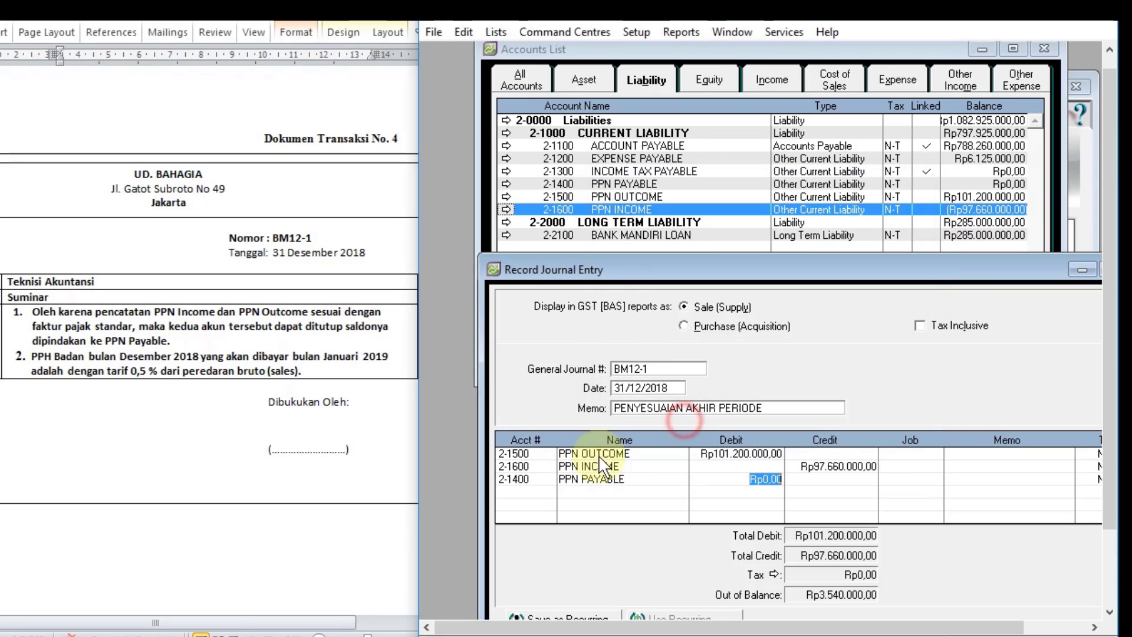
{"action": "key", "text": "Tab"}
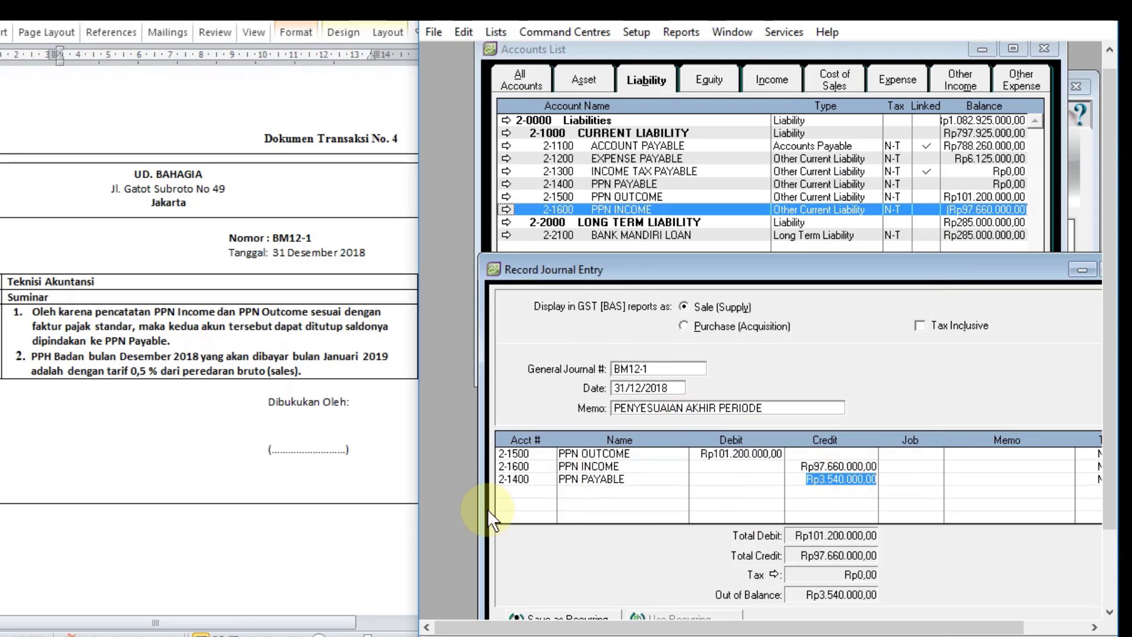
{"action": "key", "text": "Tab"}
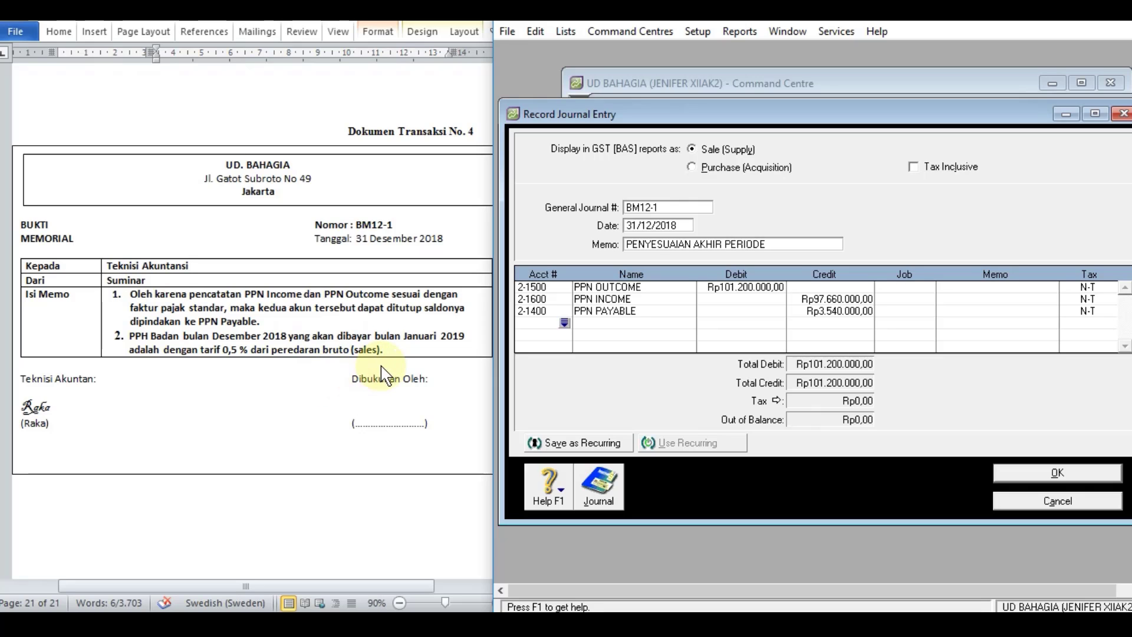
Step: Compare the balances of 4-1100 SALES and 4-1200 SALES RETUR with the trial balance to work out December's gross turnover
{"action": "left_click", "coordinate": [411, 372]}
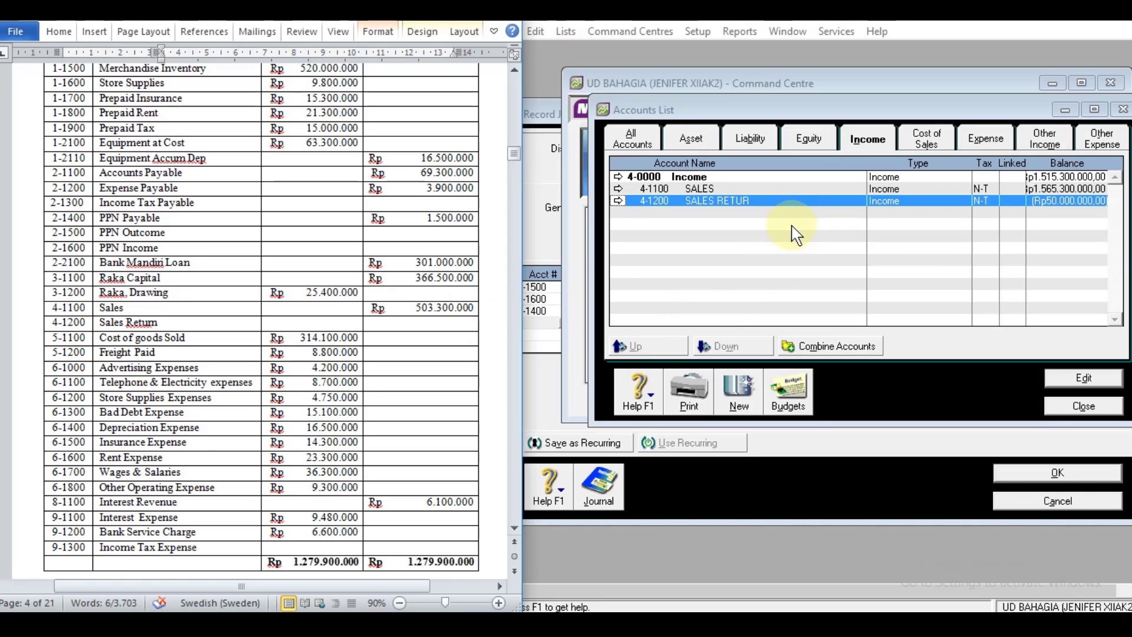
{"action": "left_click", "coordinate": [1051, 190]}
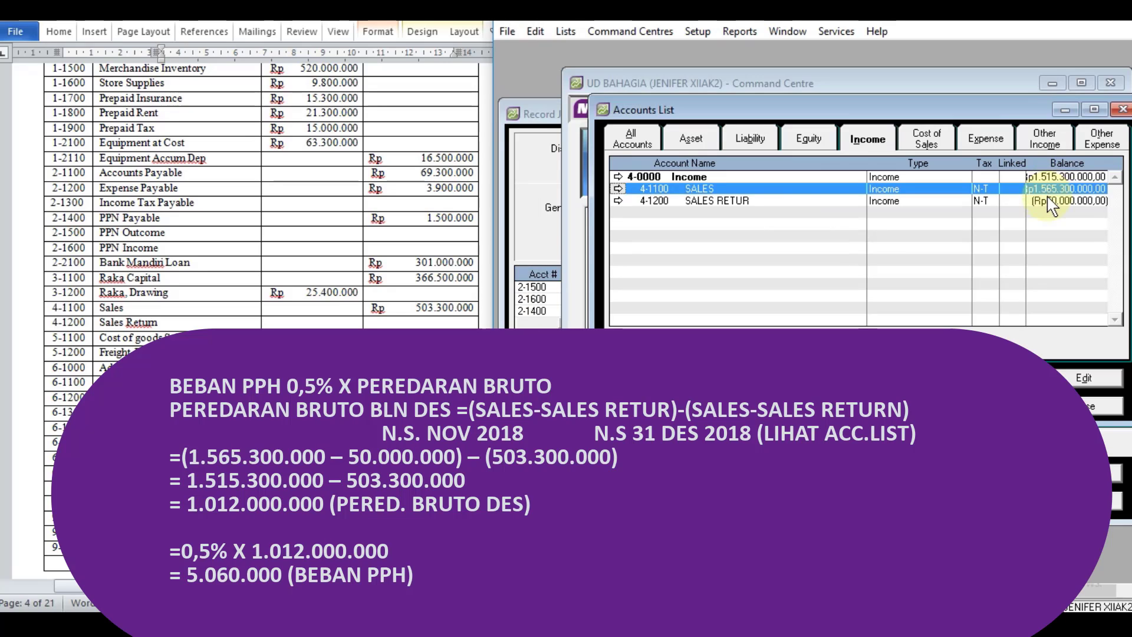
{"action": "left_click", "coordinate": [1049, 201]}
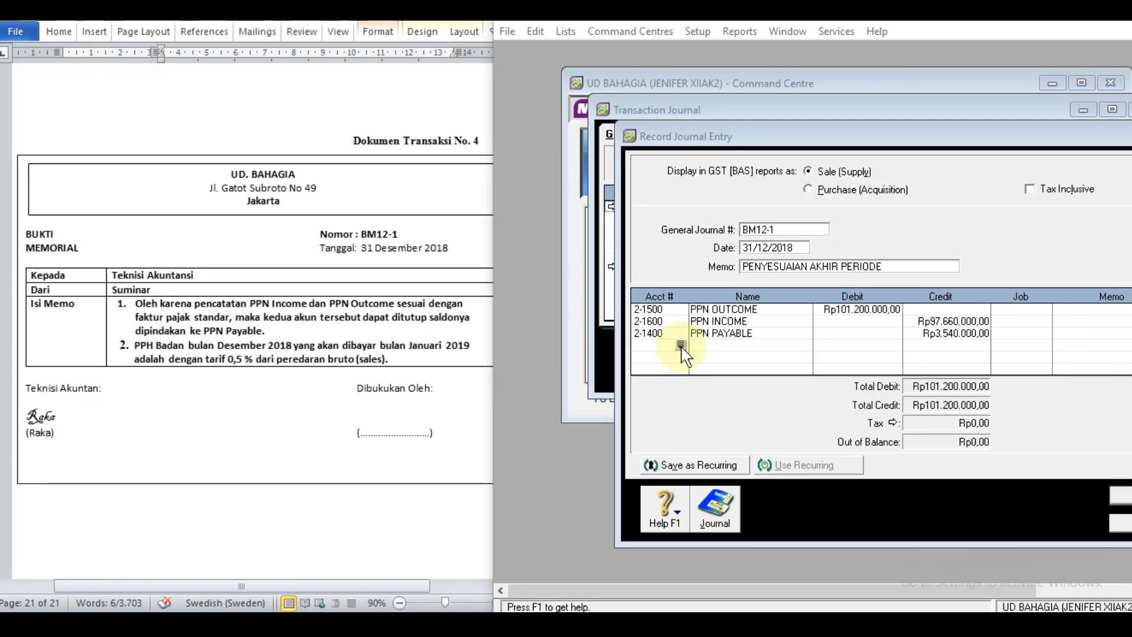
Step: Add a line debiting account 9-1300 INCOME TAX EXPENSE with Rp5.060.000 for December's income tax
{"action": "left_click", "coordinate": [681, 347]}
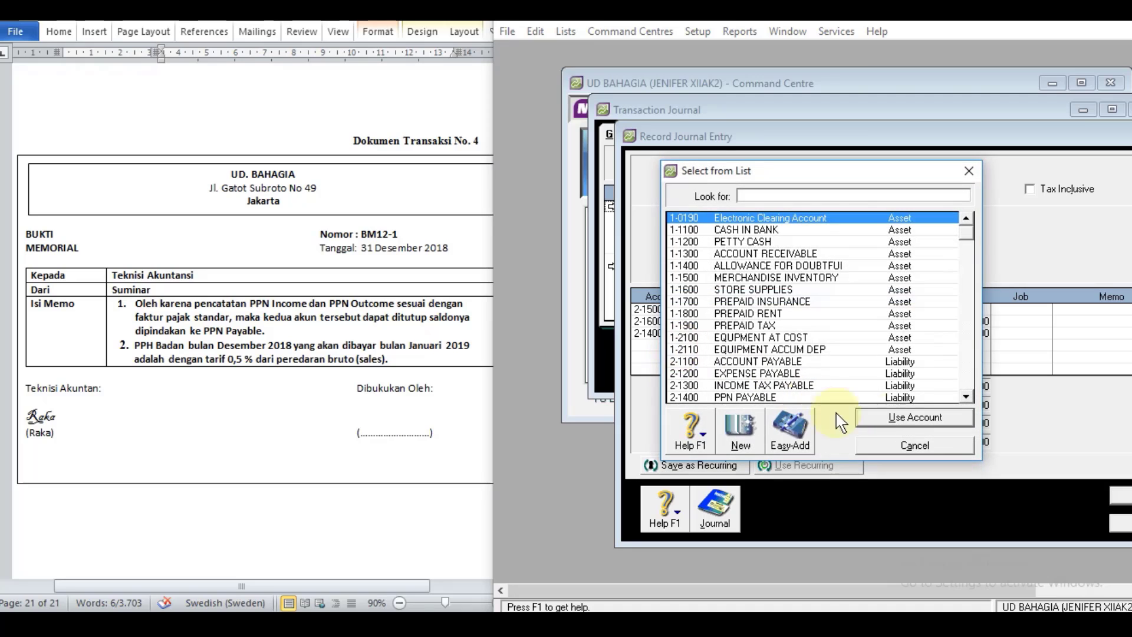
{"action": "left_click_drag", "start_coordinate": [970, 232], "coordinate": [967, 386]}
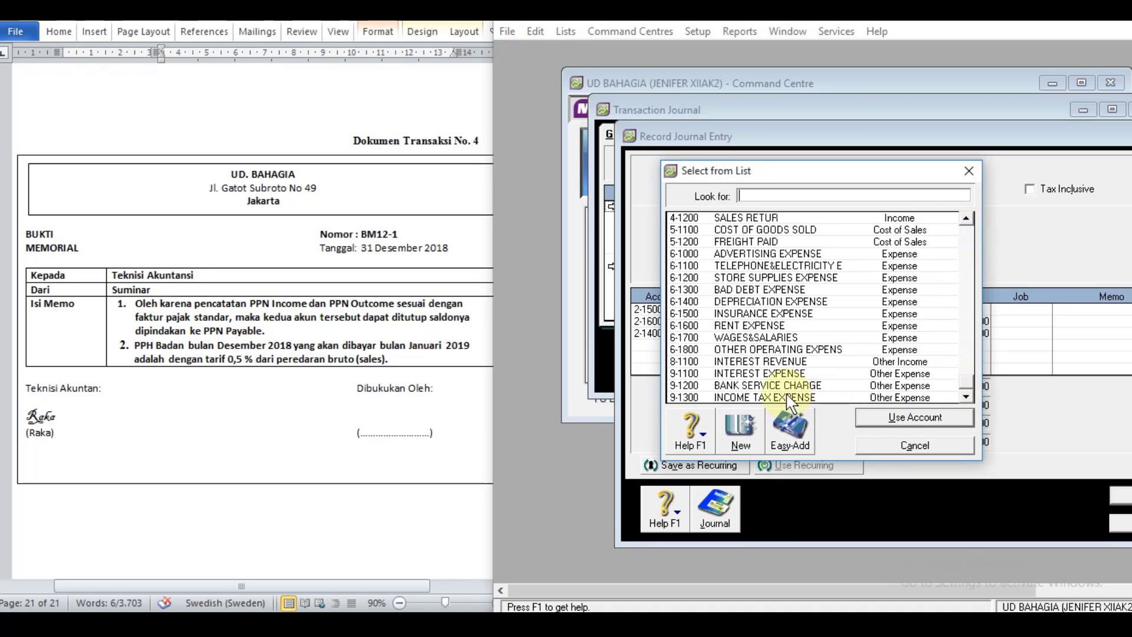
{"action": "double_click", "coordinate": [787, 397]}
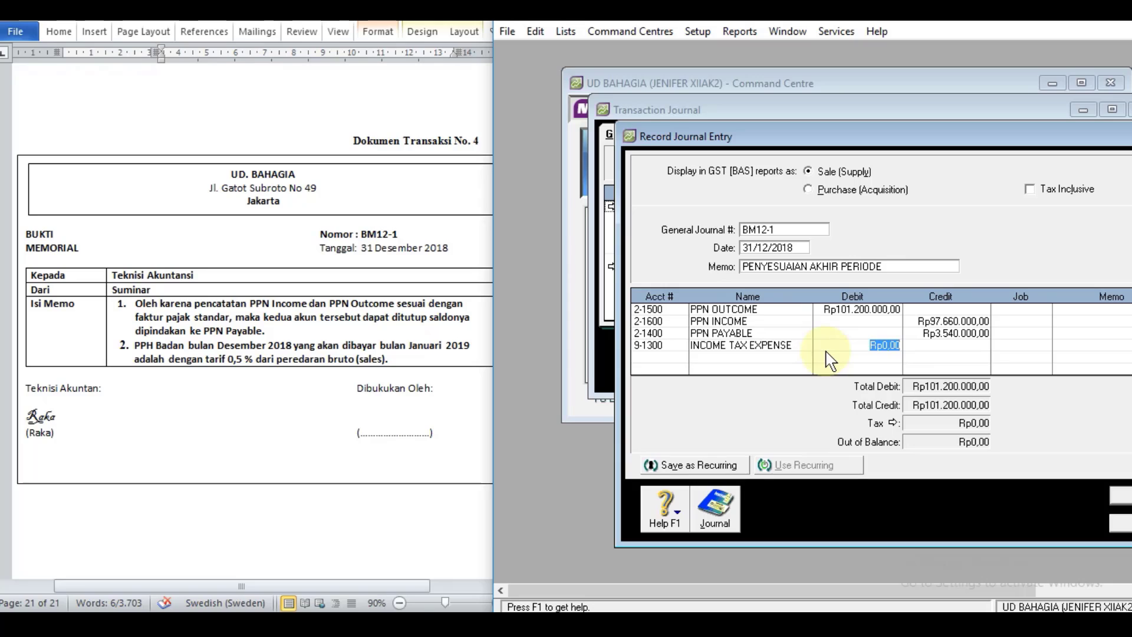
{"action": "type", "text": "5060000"}
{"action": "key", "text": "Tab"}
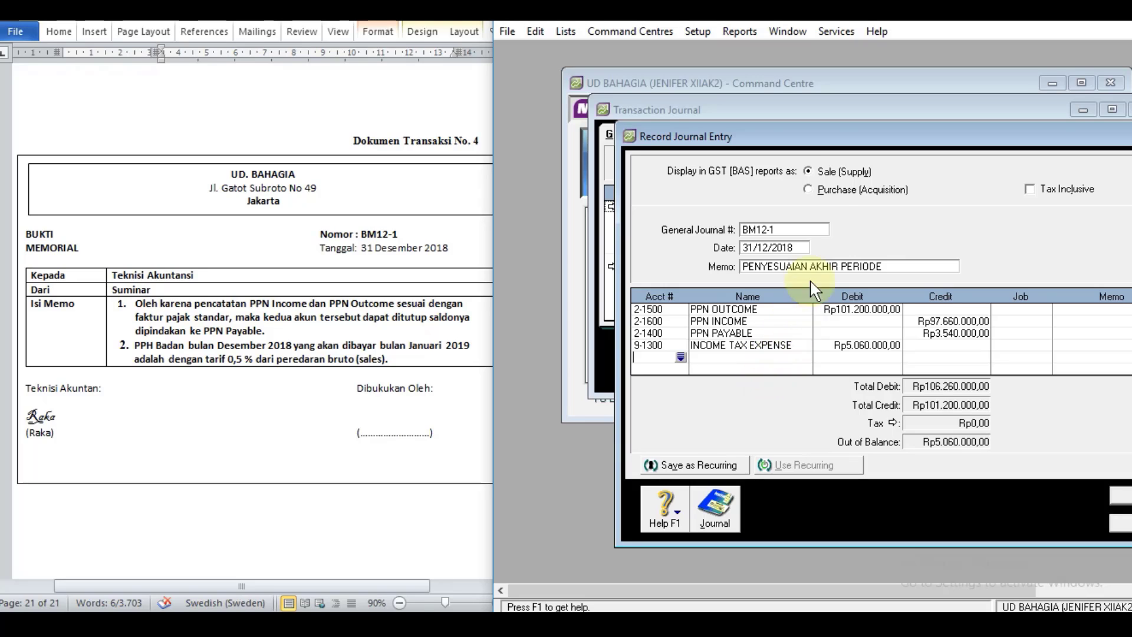
Step: Check the balance of 1-1900 PREPAID TAX in the accounts list, and return to the BM12-1 journal entry
{"action": "left_click", "coordinate": [811, 84]}
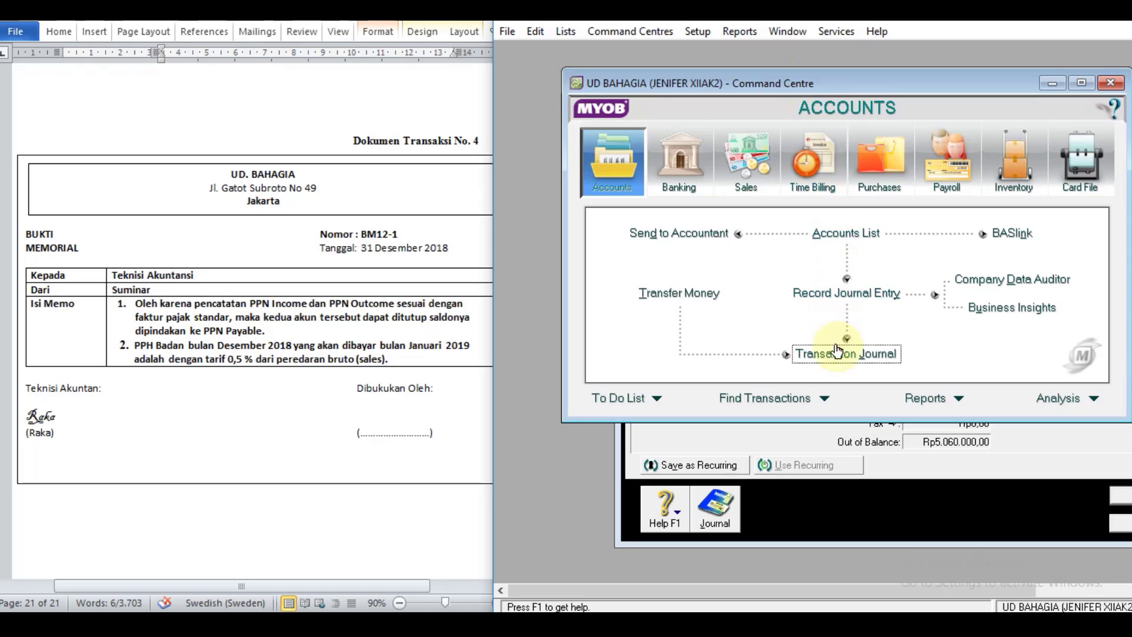
{"action": "left_click", "coordinate": [837, 233]}
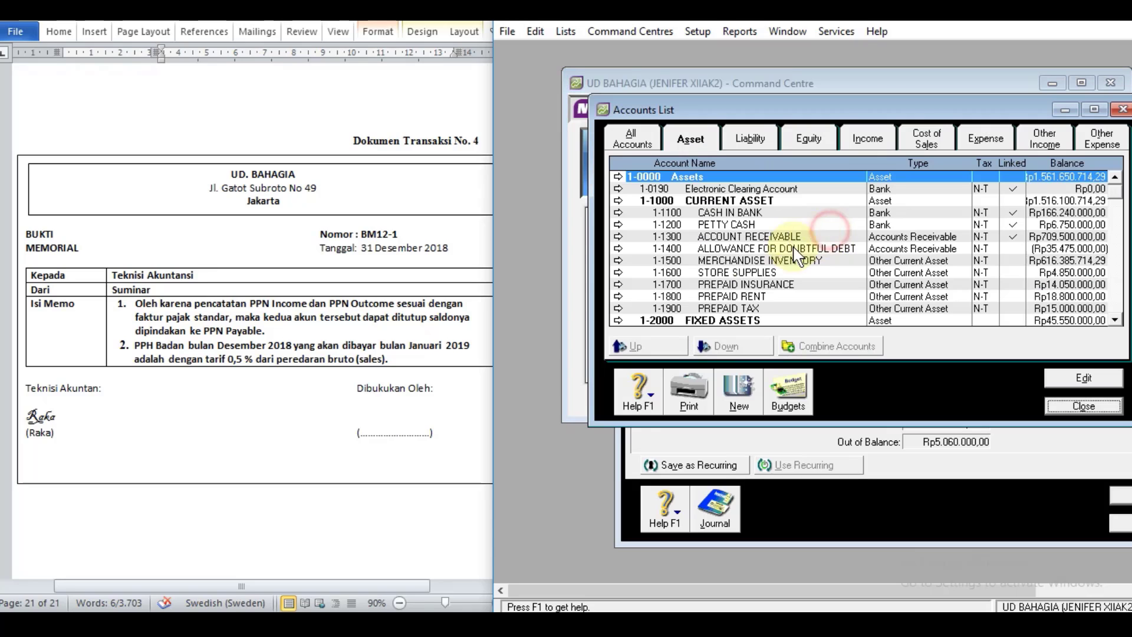
{"action": "left_click", "coordinate": [718, 307]}
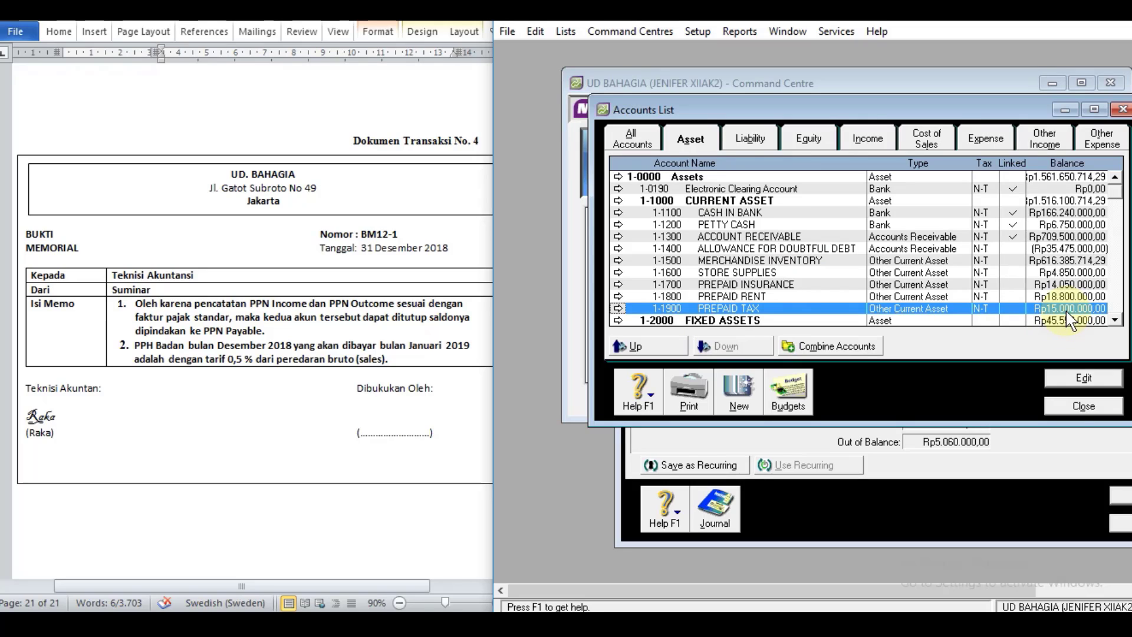
{"action": "left_click", "coordinate": [867, 85]}
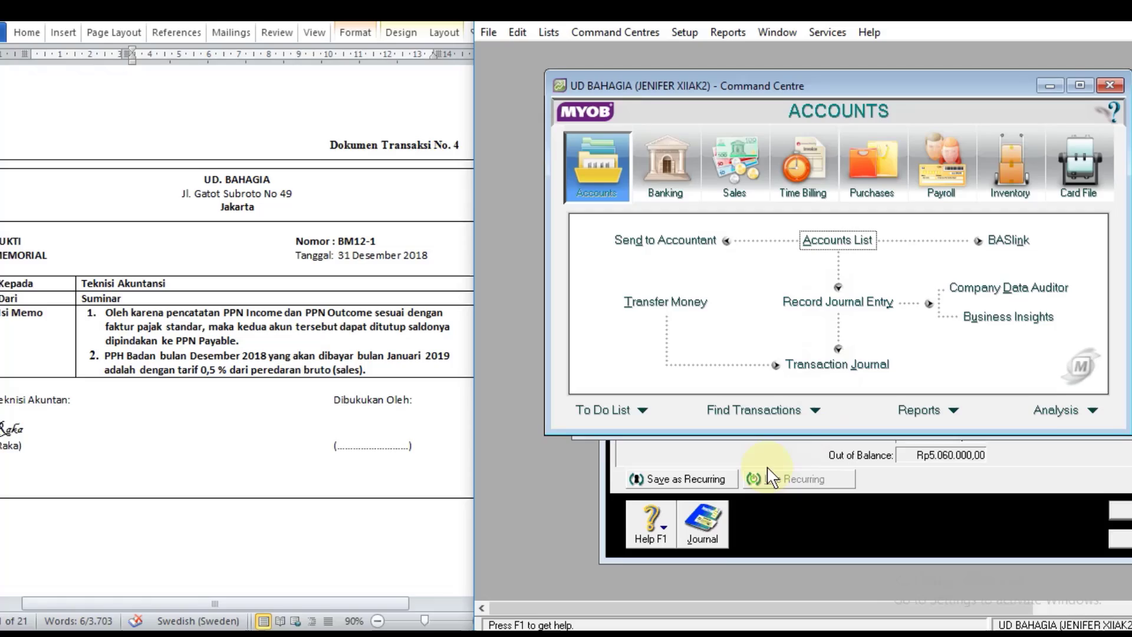
{"action": "left_click", "coordinate": [768, 470]}
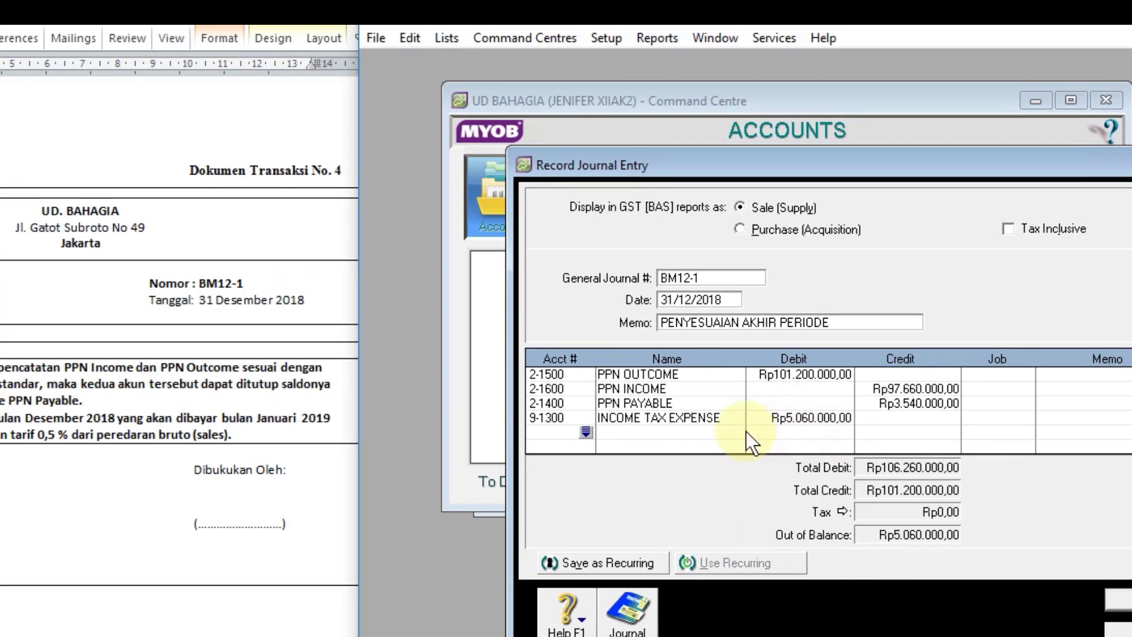
Step: Add the balancing line crediting account 1-1900 PREPAID TAX with Rp5.060.000
{"action": "left_click", "coordinate": [585, 433]}
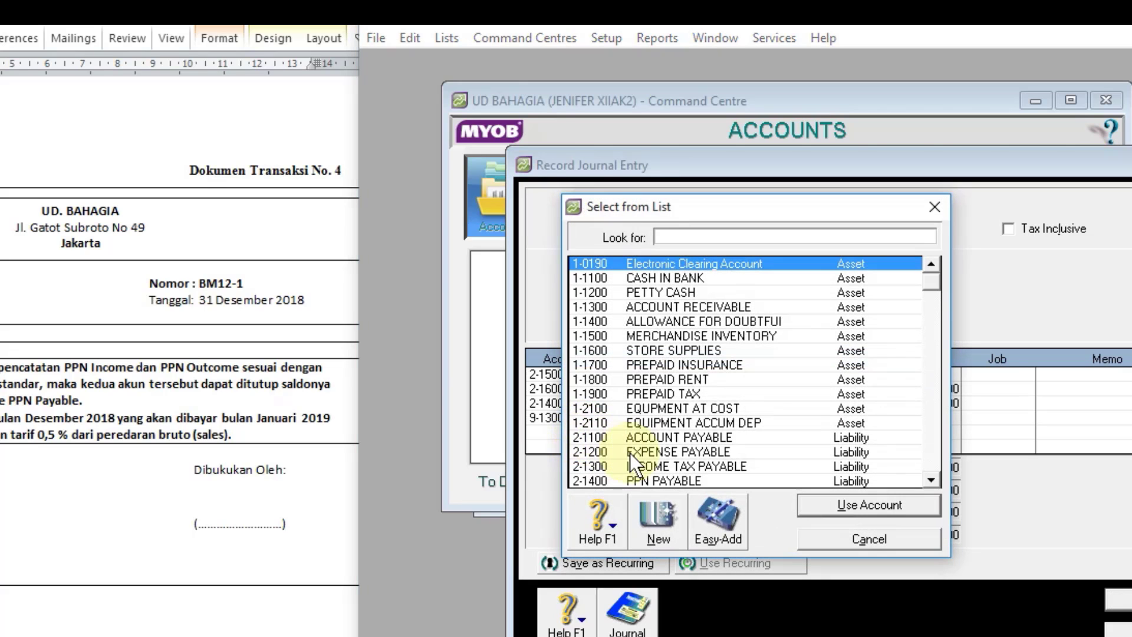
{"action": "double_click", "coordinate": [664, 391]}
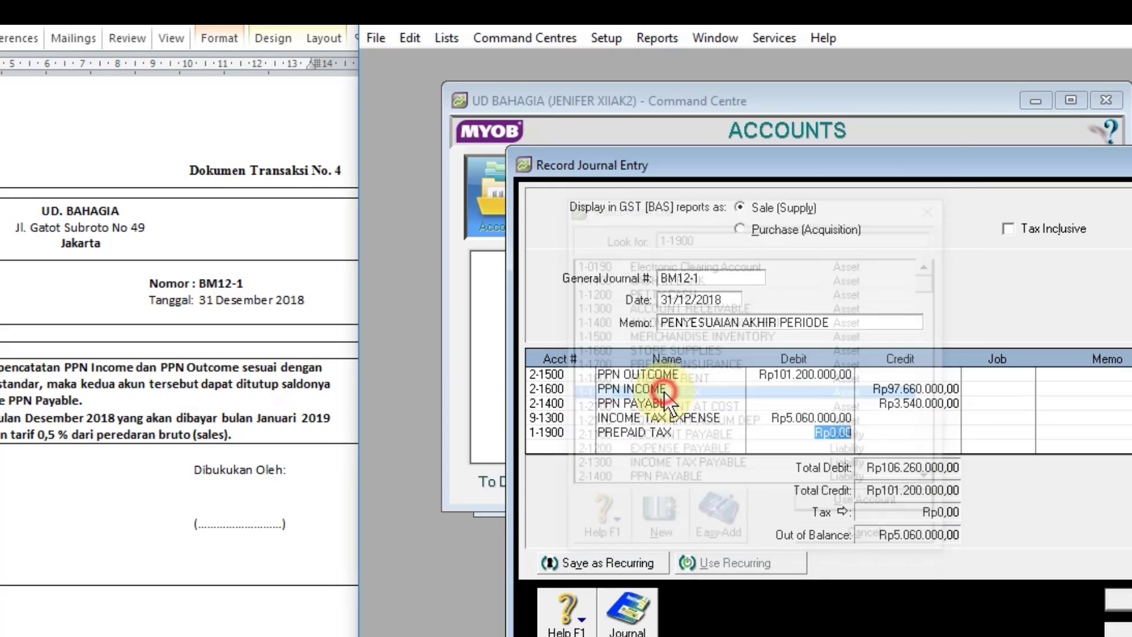
{"action": "left_click", "coordinate": [880, 431]}
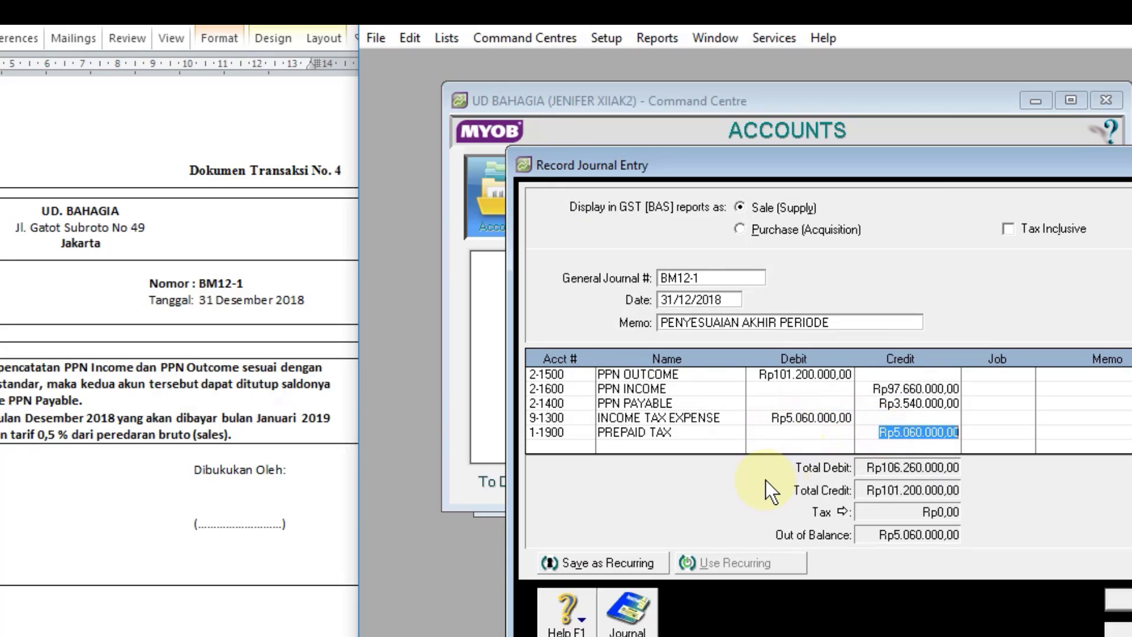
{"action": "key", "text": "Tab"}
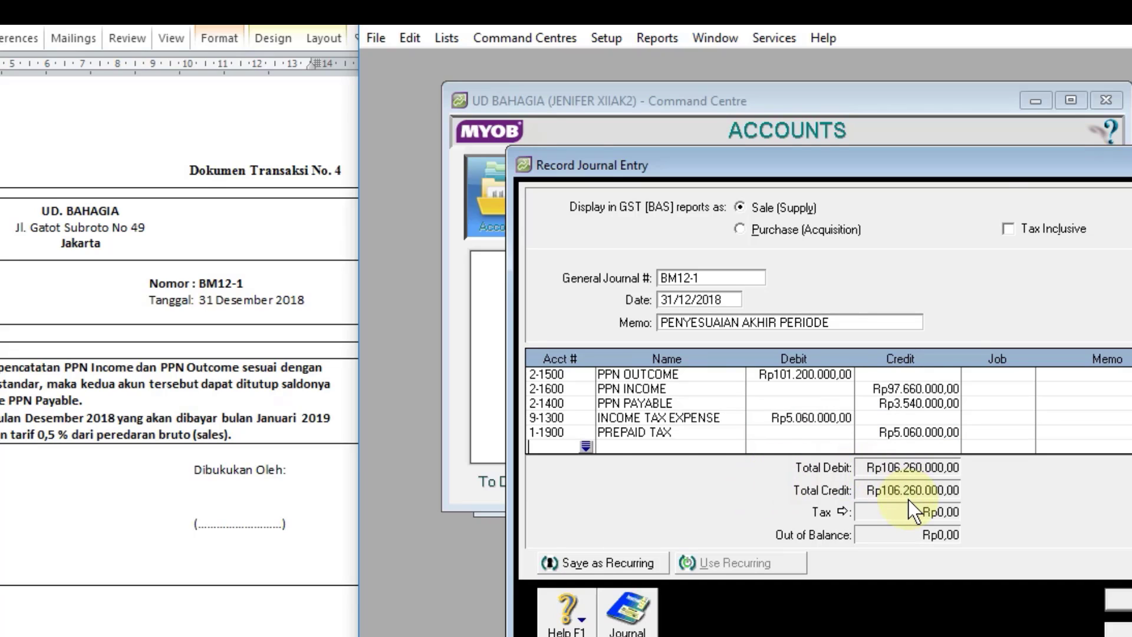
Step: Review the transaction recap of journal BM12-1 and record the entry
{"action": "left_click_drag", "start_coordinate": [983, 168], "coordinate": [873, 126]}
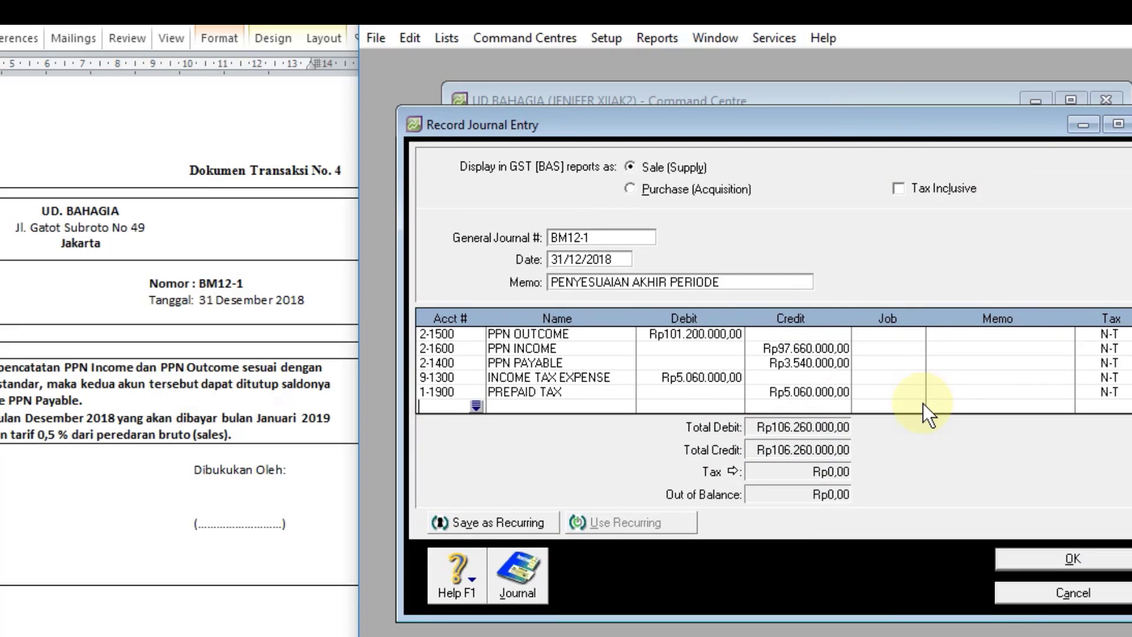
{"action": "key", "text": "ctrl+r"}
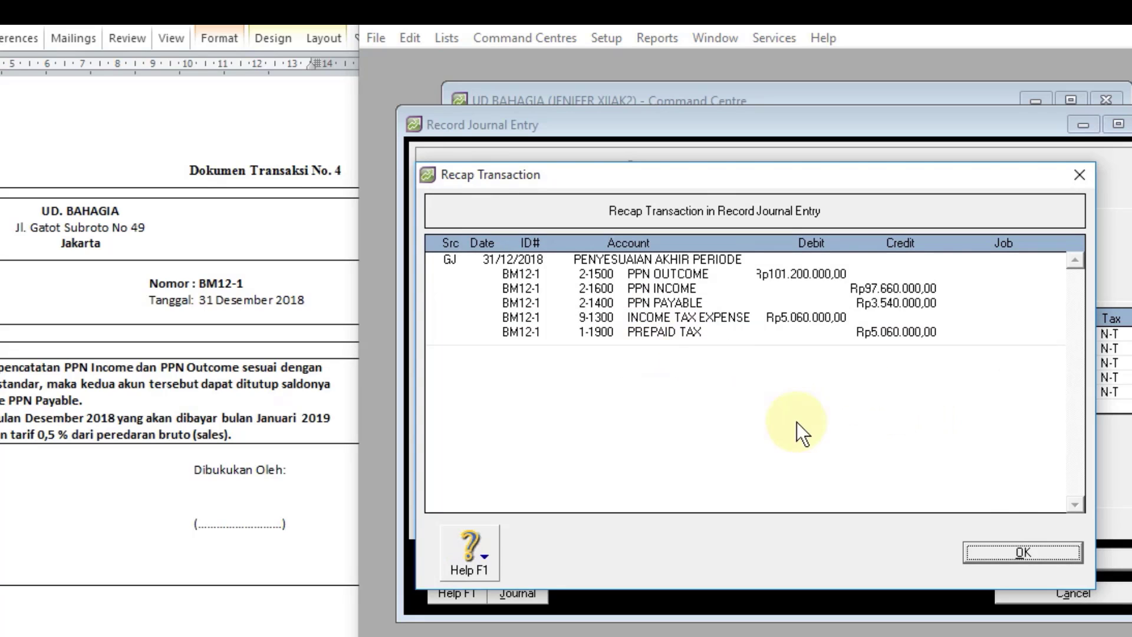
{"action": "left_click", "coordinate": [998, 554]}
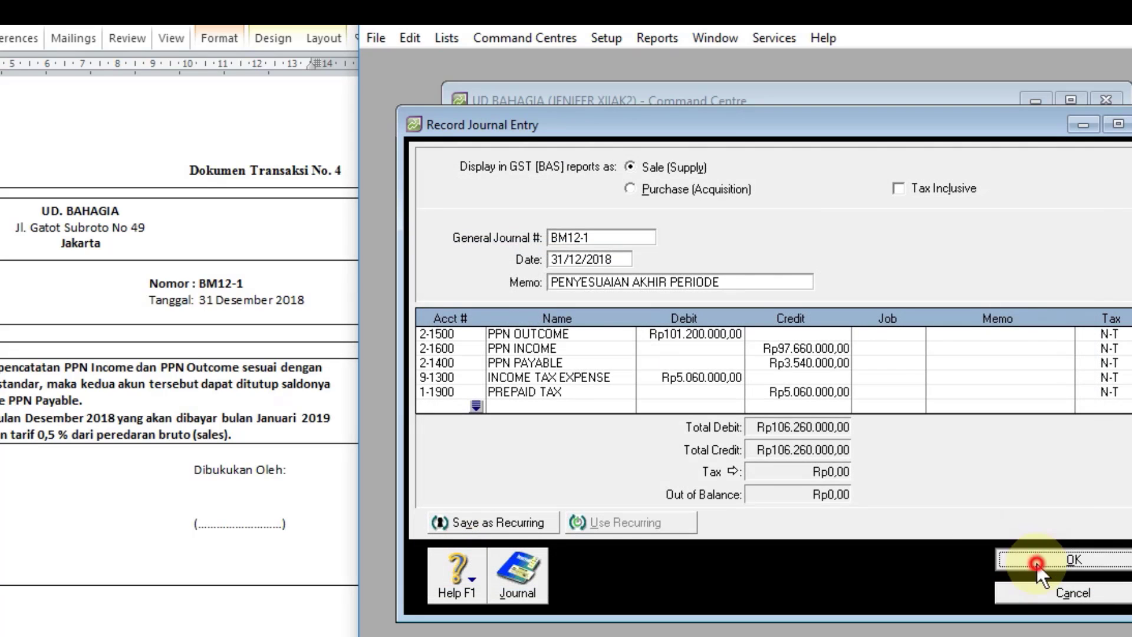
{"action": "left_click", "coordinate": [1009, 560]}
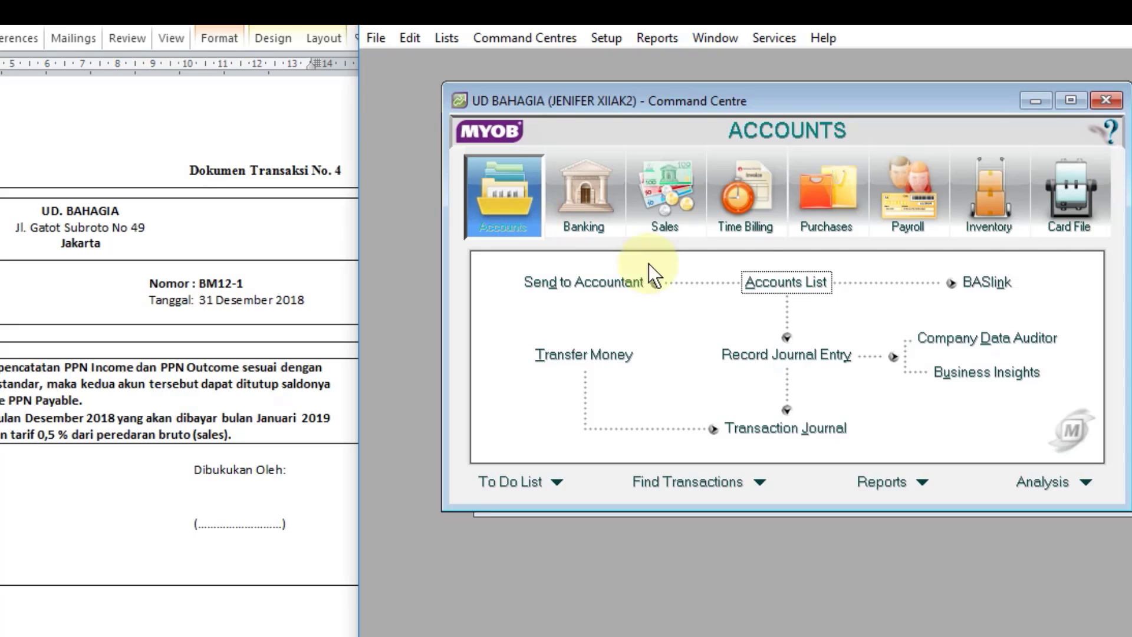
Step: Check the balances of PREPAID TAX, PPN OUTCOME, PPN INCOME and PPN PAYABLE in the accounts list, and close the list
{"action": "left_click", "coordinate": [756, 282]}
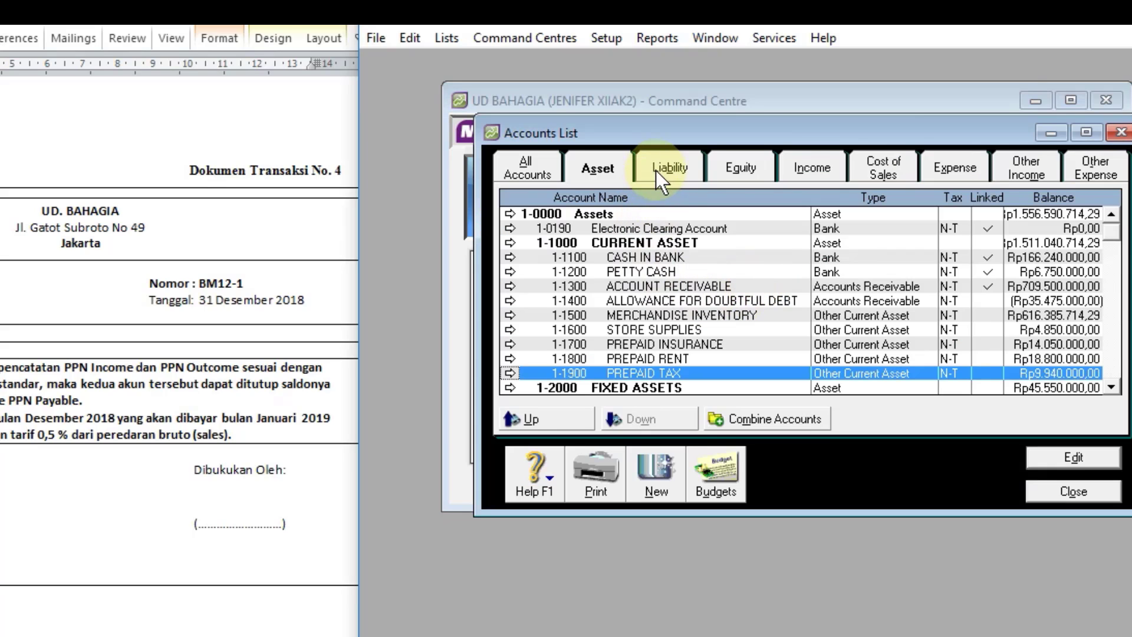
{"action": "left_click", "coordinate": [676, 168]}
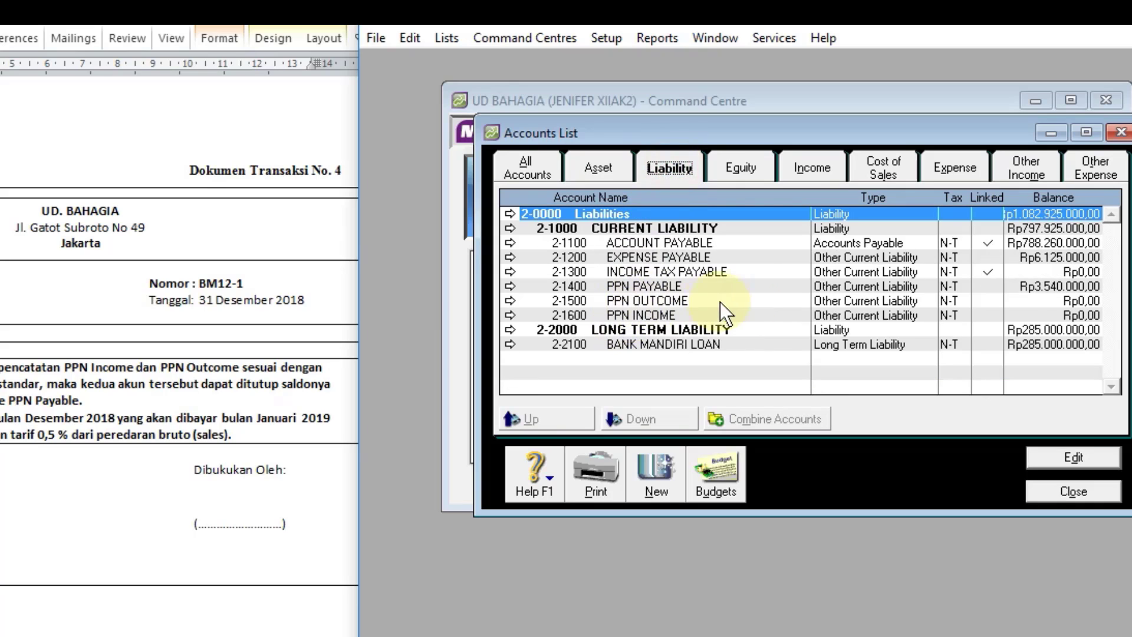
{"action": "left_click", "coordinate": [1026, 301]}
{"action": "left_click", "coordinate": [1022, 315]}
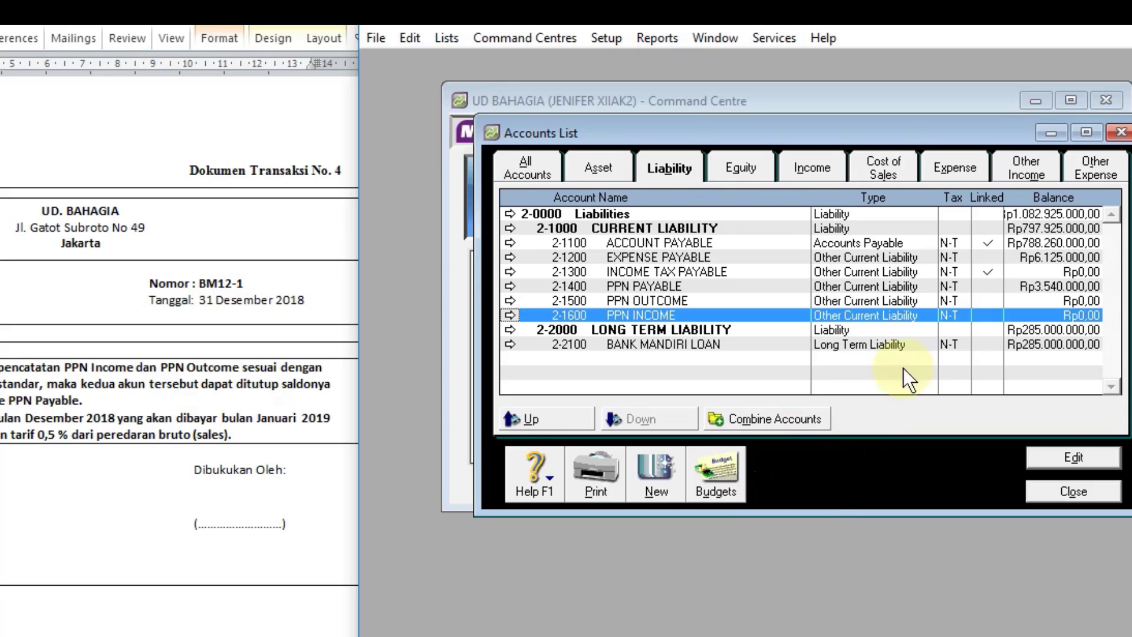
{"action": "left_click", "coordinate": [897, 286]}
{"action": "key", "text": "Escape"}
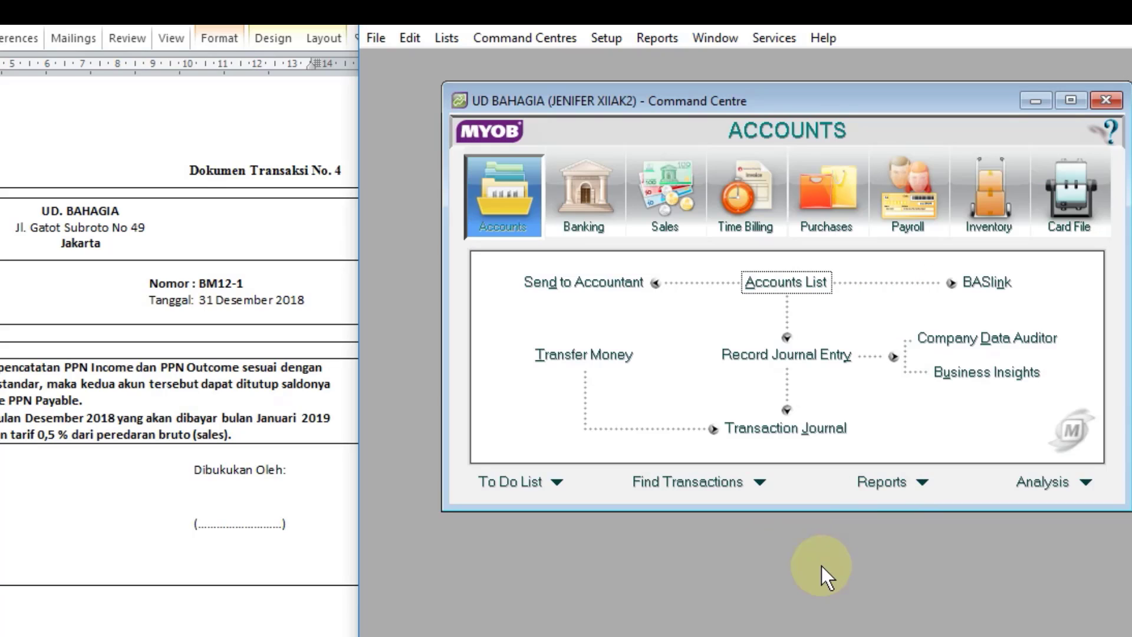